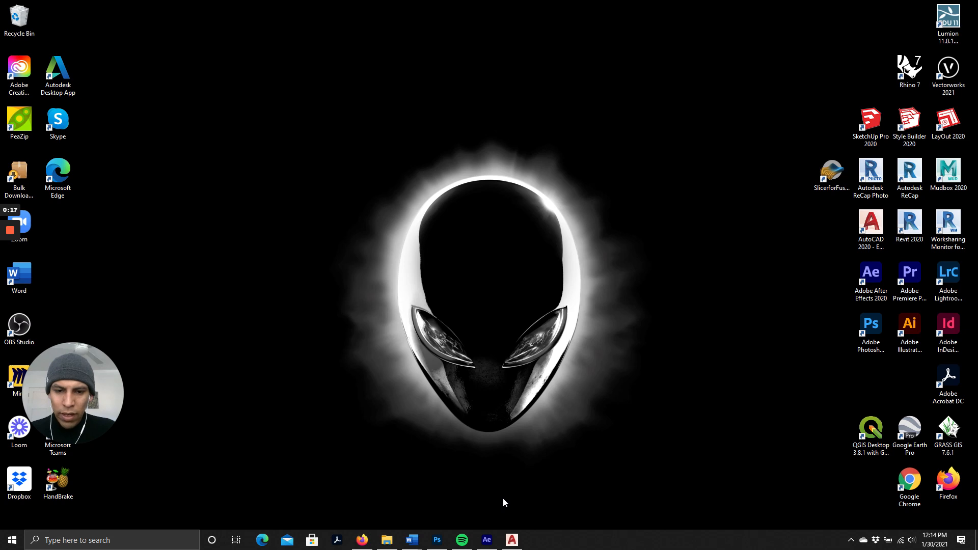
pyautogui.click(436, 545)
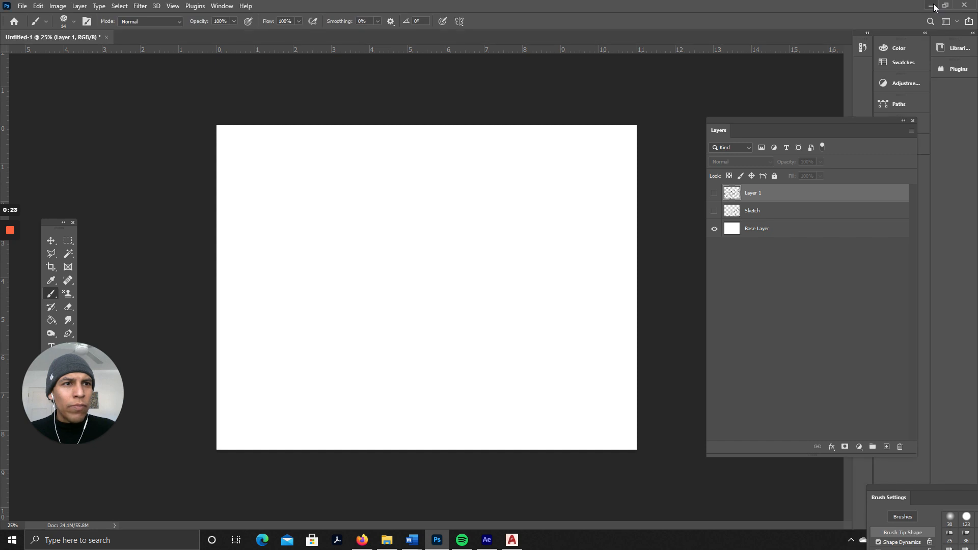
pyautogui.click(932, 6)
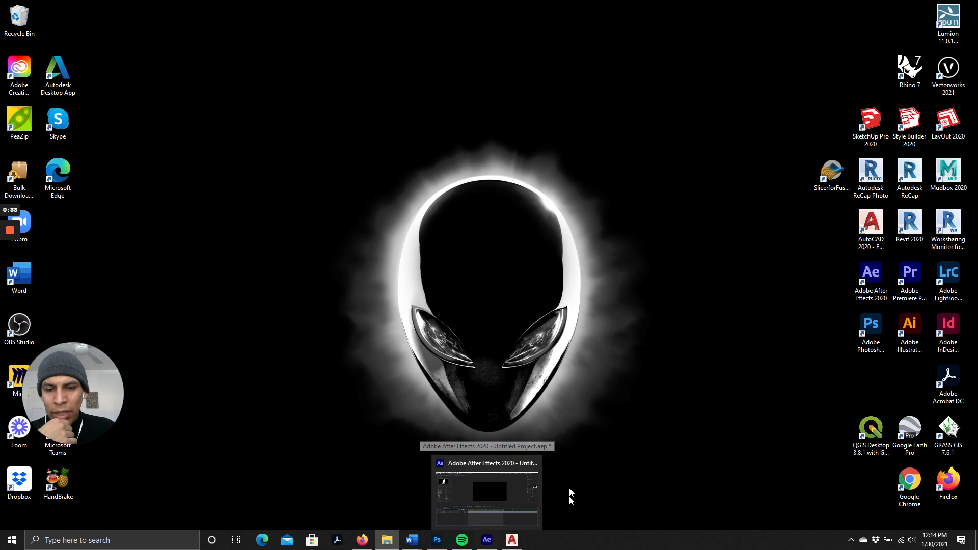
# Switch to After Effects and start a new project without saving the changes to the current one.
pyautogui.click(487, 540)
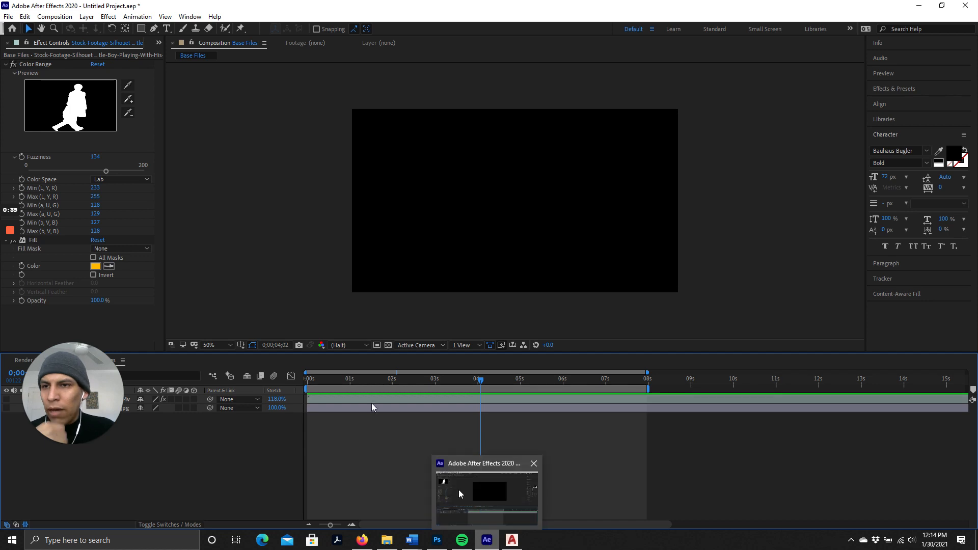
pyautogui.click(9, 17)
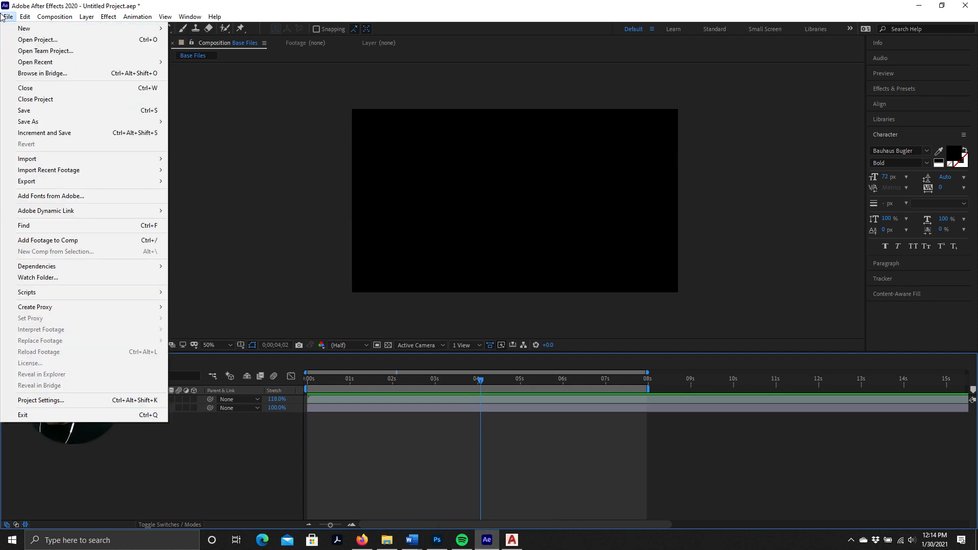
pyautogui.moveTo(18, 29)
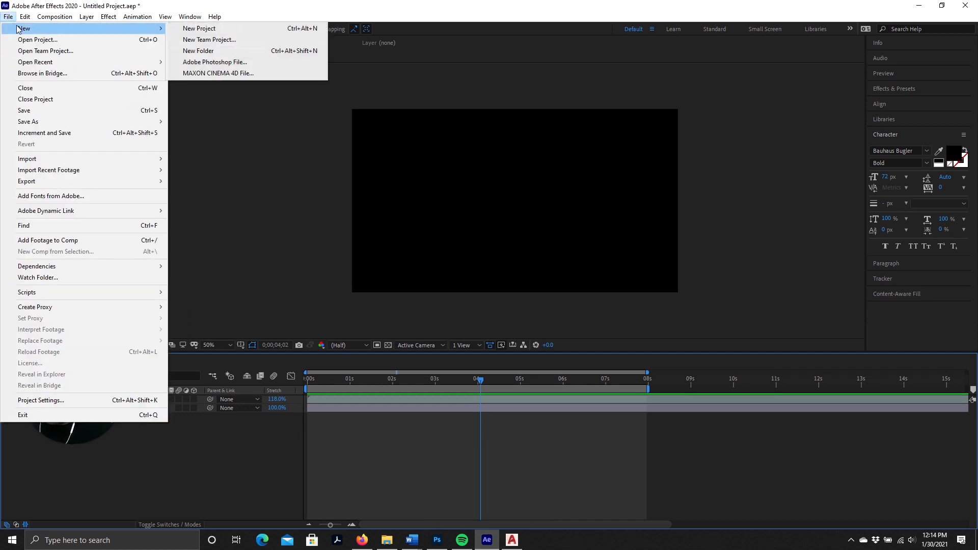
pyautogui.click(199, 29)
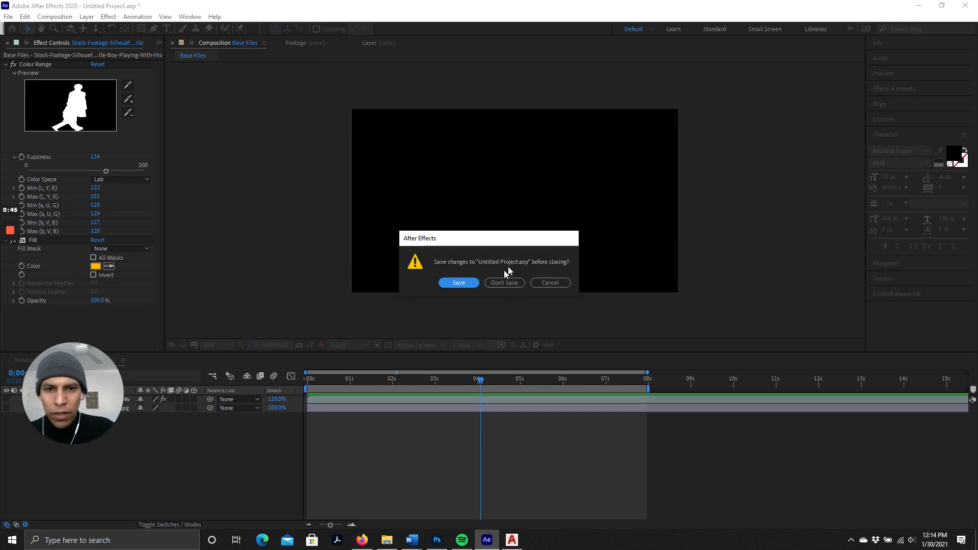
pyautogui.click(502, 285)
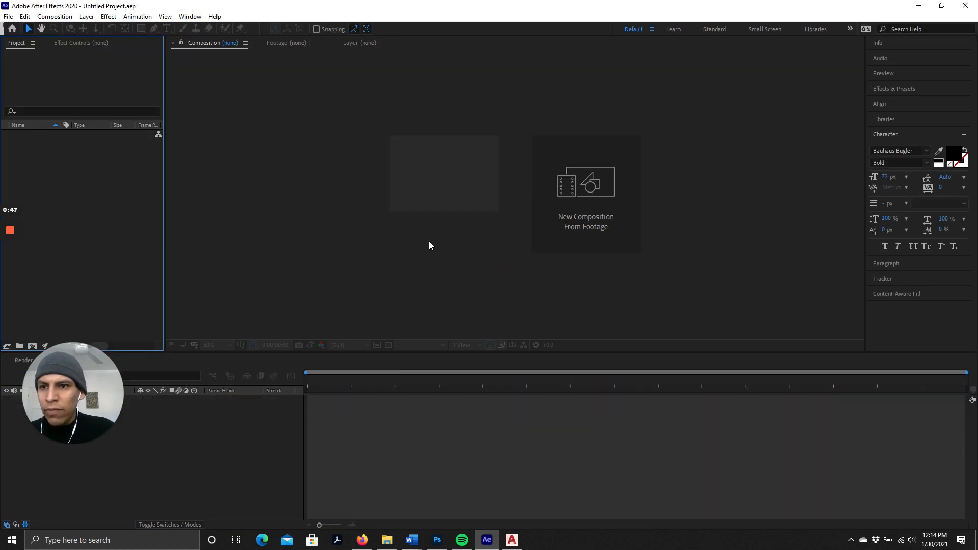
pyautogui.moveTo(69, 370); pyautogui.dragTo(204, 436)
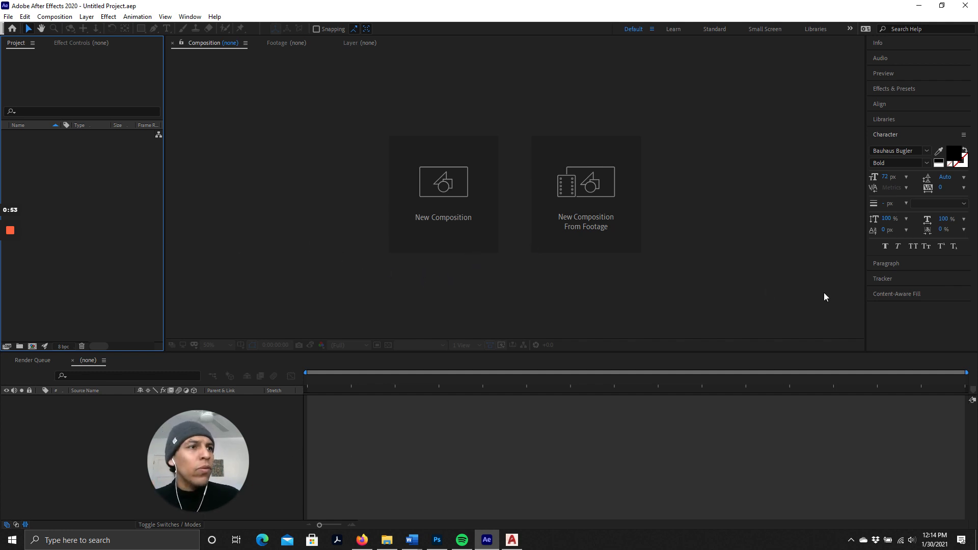
# Start a new composition and name it Animation-1.
pyautogui.click(457, 185)
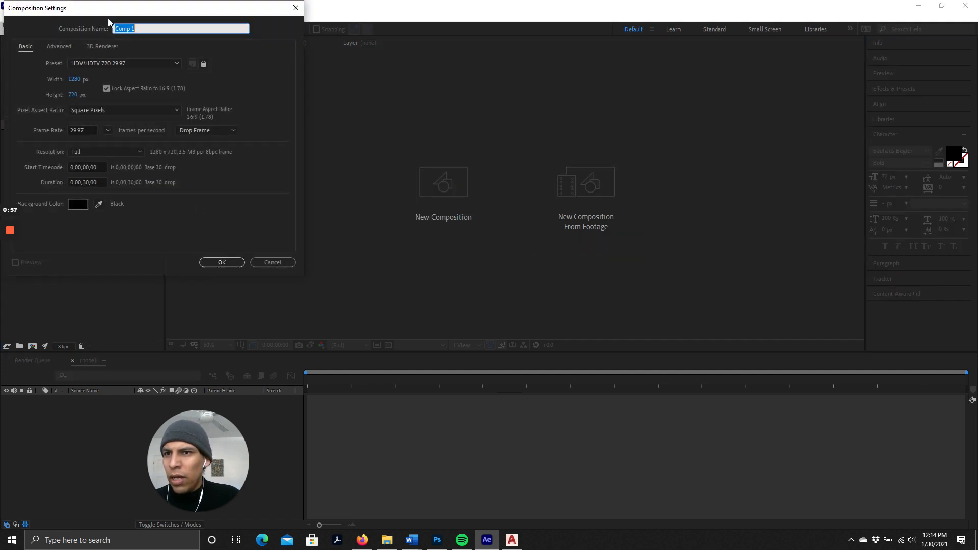
pyautogui.moveTo(143, 32); pyautogui.dragTo(59, 22)
pyautogui.press('BackSpace')
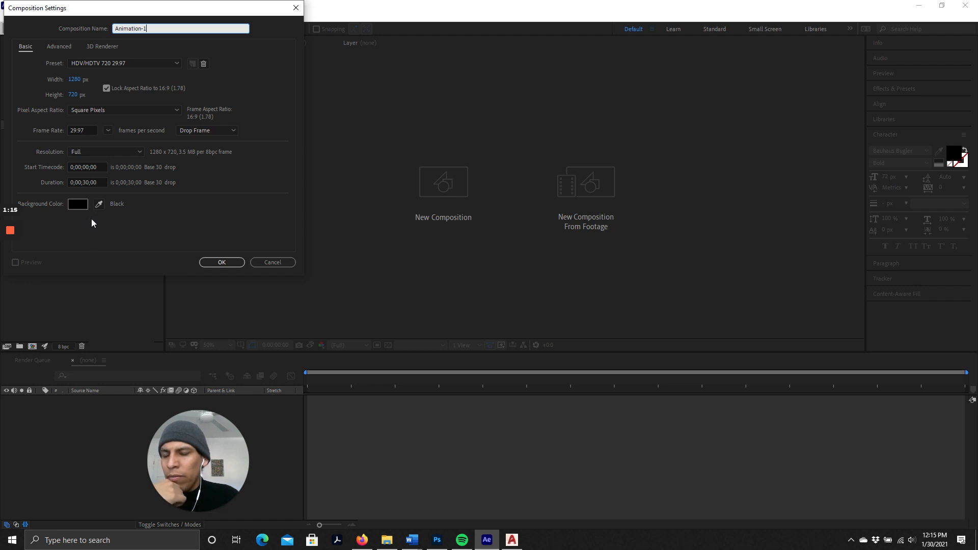
# Check the Advanced and 3D Renderer settings, and create the composition with the HDV/HDTV 720 29.97 preset and 30-second duration kept.
pyautogui.click(59, 48)
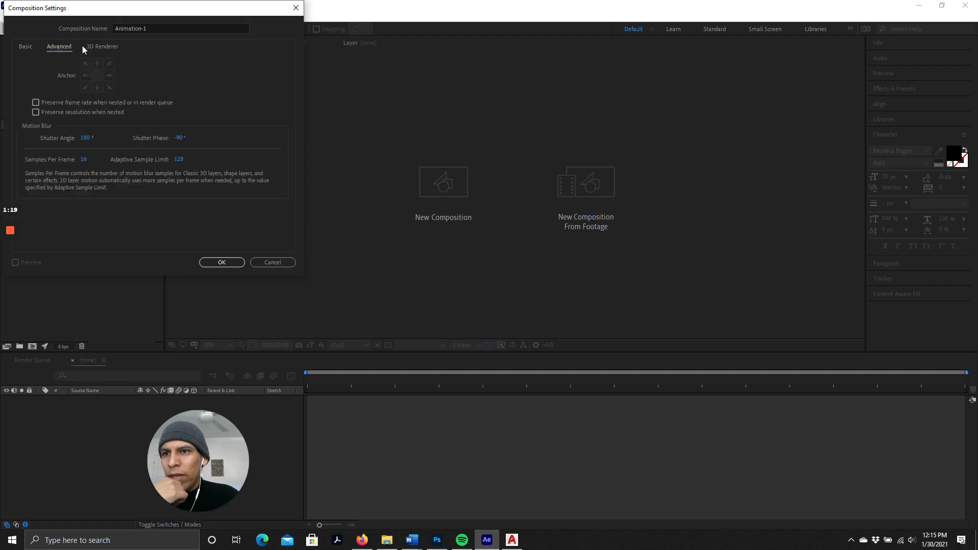
pyautogui.click(100, 47)
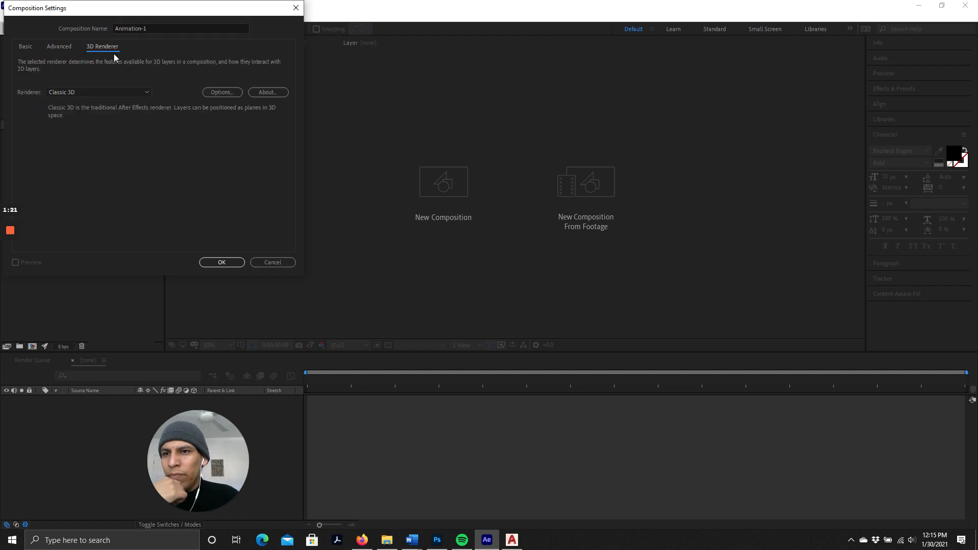
pyautogui.click(59, 46)
pyautogui.click(20, 46)
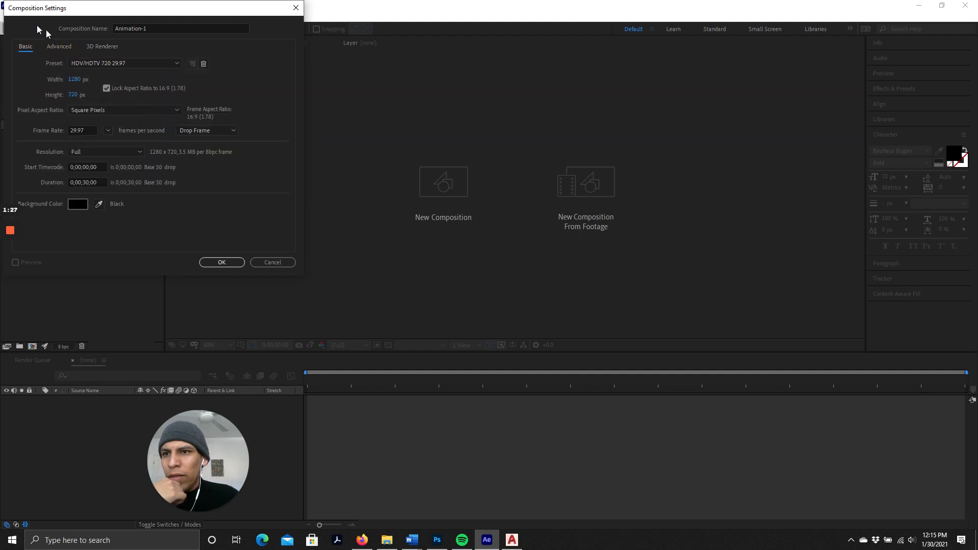
pyautogui.moveTo(67, 7); pyautogui.dragTo(72, 25)
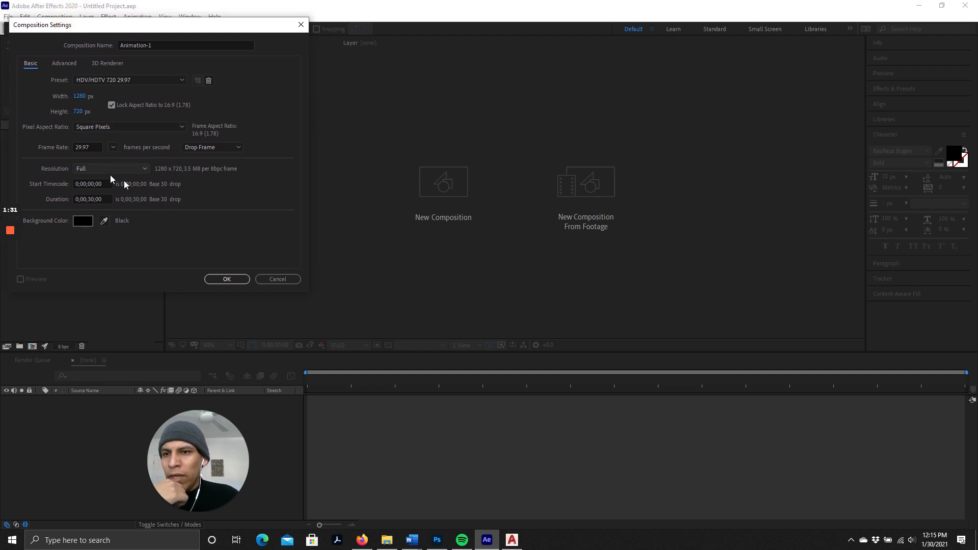
pyautogui.click(59, 62)
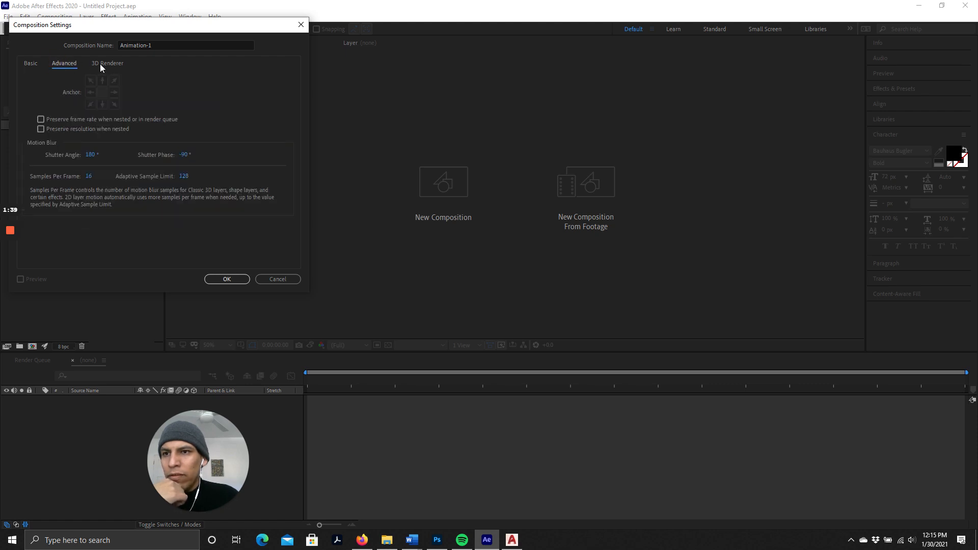
pyautogui.click(99, 63)
pyautogui.click(32, 63)
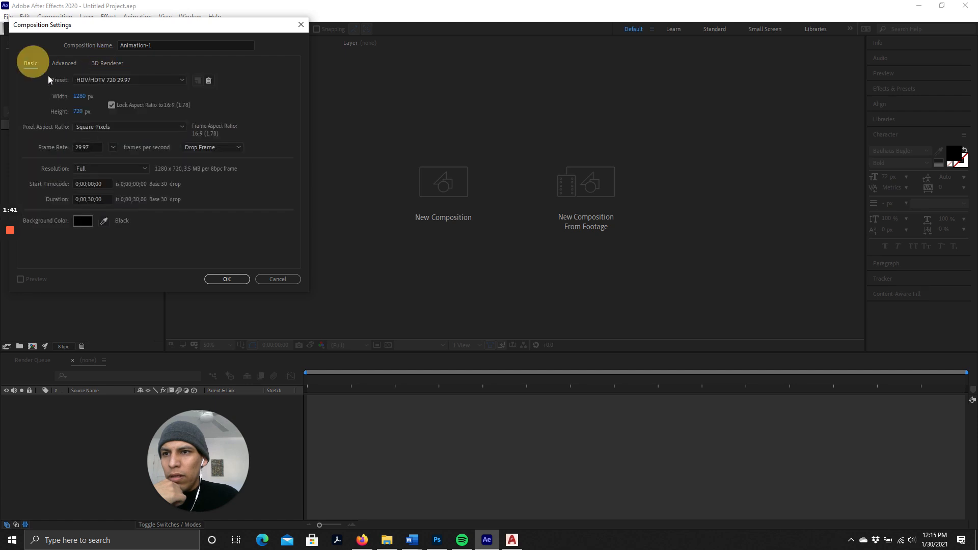
pyautogui.click(227, 280)
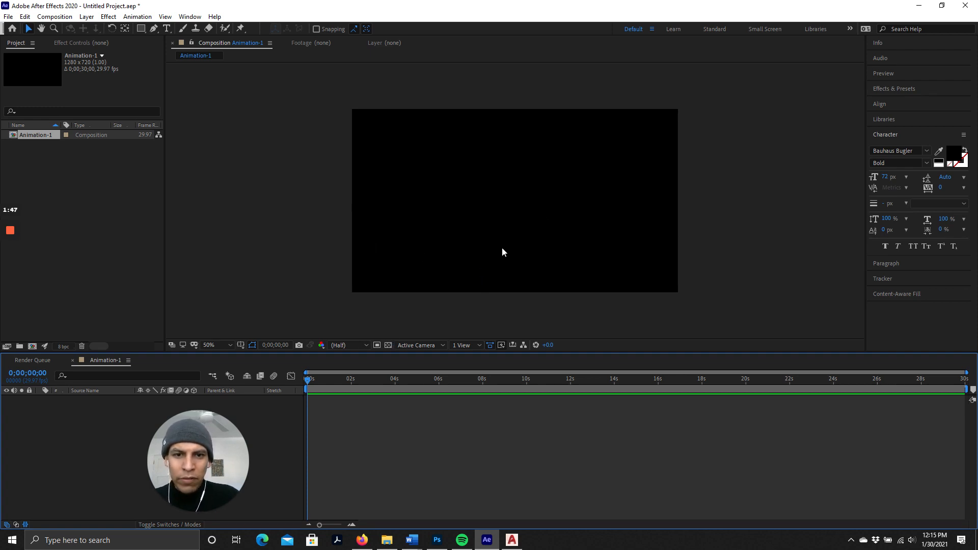
pyautogui.click(63, 171)
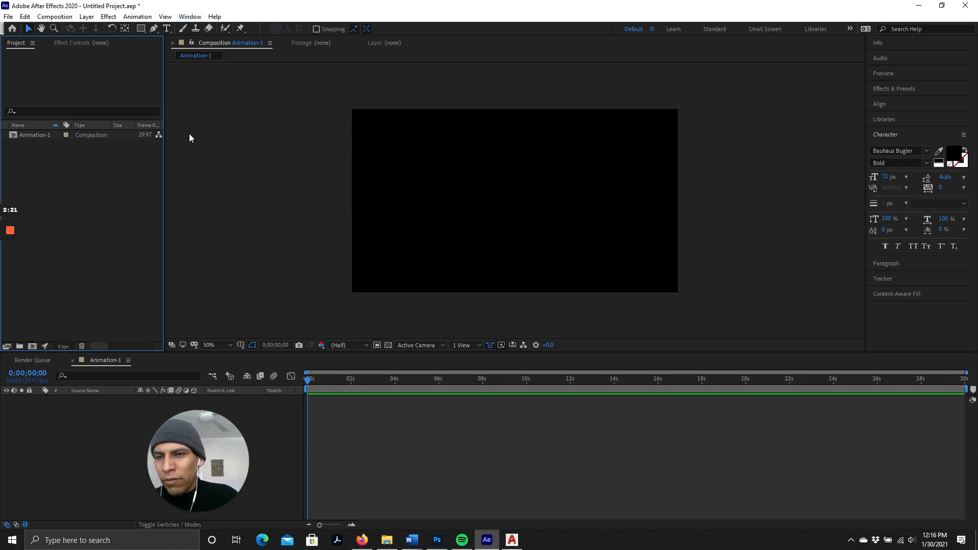
pyautogui.click(192, 20)
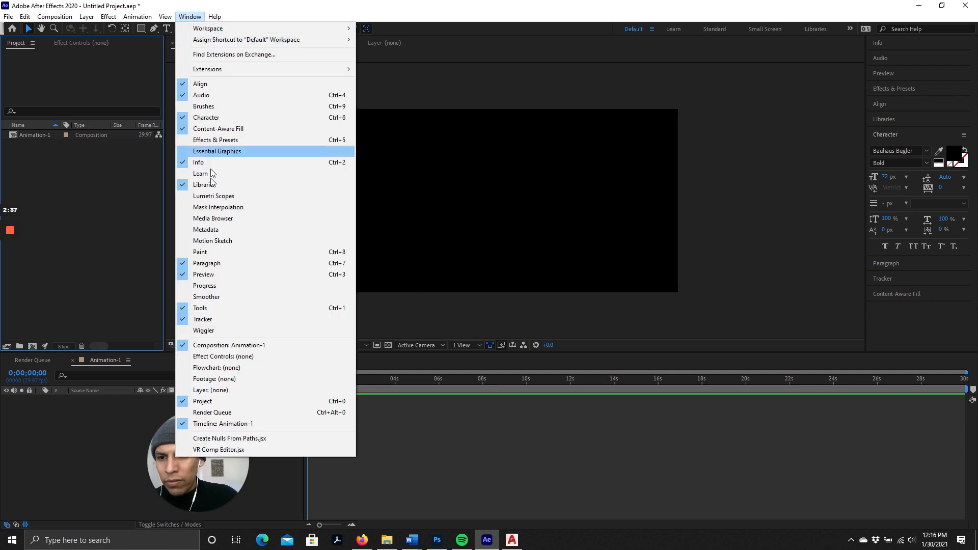
pyautogui.moveTo(219, 32)
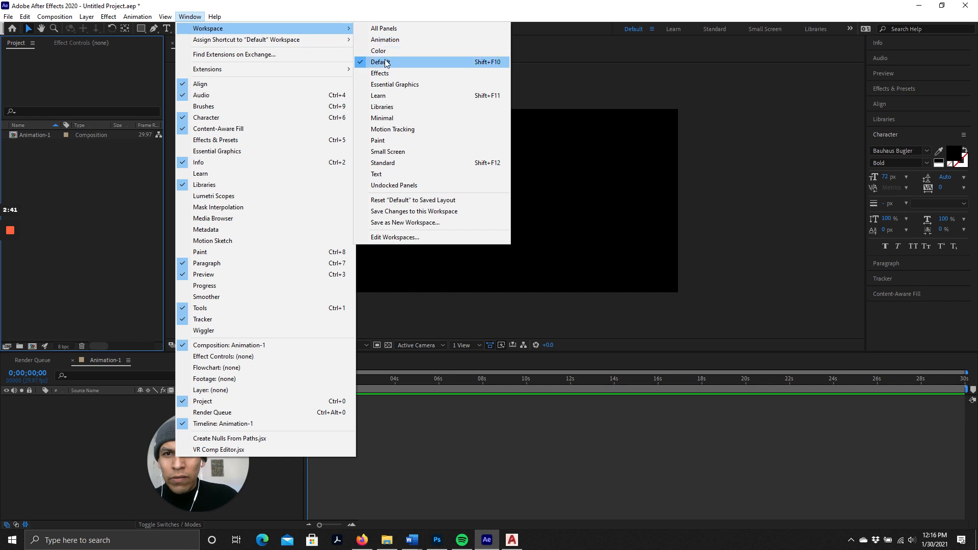
pyautogui.moveTo(275, 71)
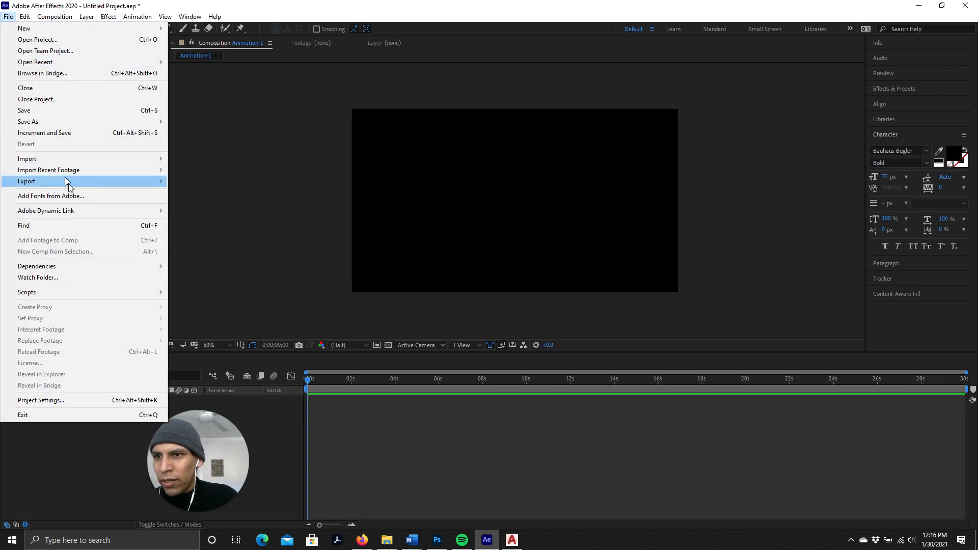
pyautogui.click(307, 5)
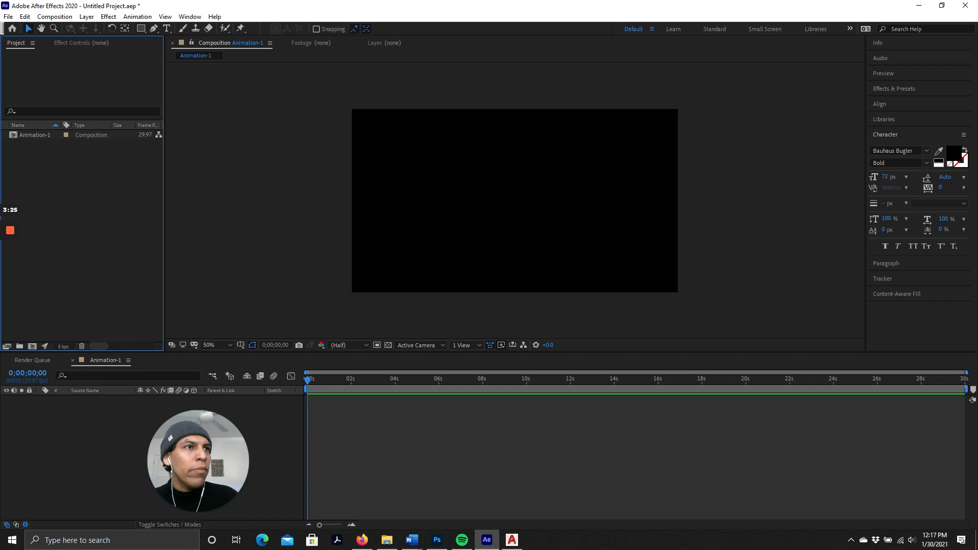
# Switch to File Explorer and browse the folders for the boardwalk base images.
pyautogui.click(219, 230)
pyautogui.click(217, 242)
pyautogui.click(218, 250)
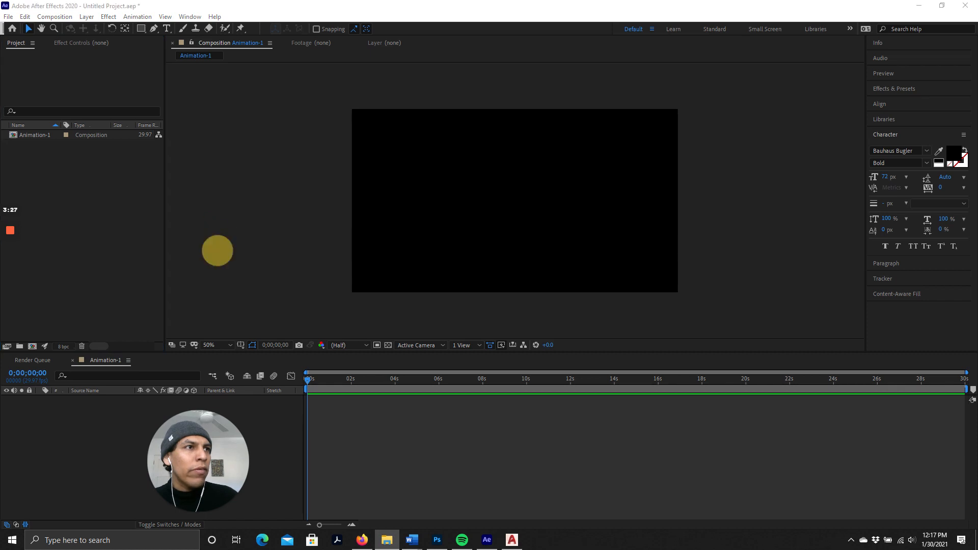
pyautogui.click(212, 188)
pyautogui.click(212, 204)
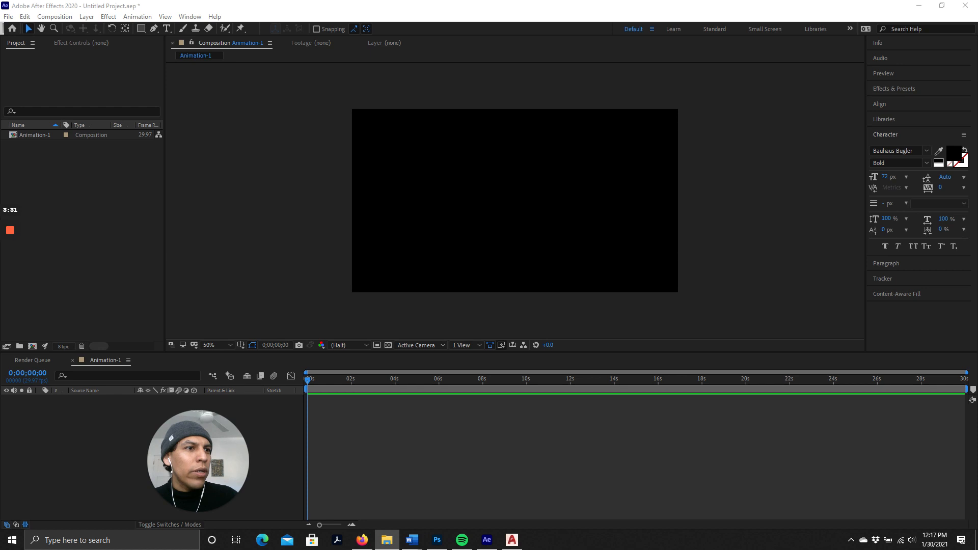
pyautogui.click(309, 212)
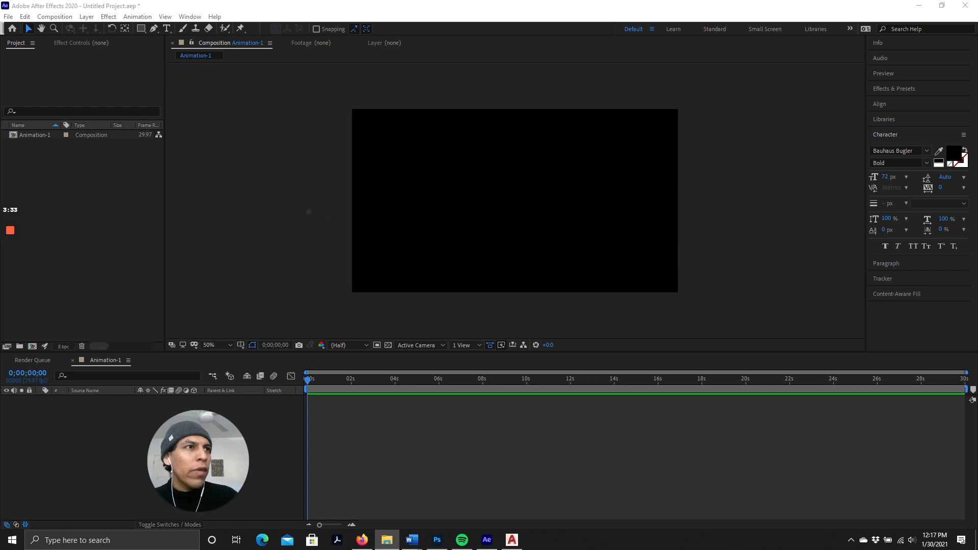
pyautogui.click(294, 169)
pyautogui.click(182, 142)
pyautogui.click(284, 171)
pyautogui.click(220, 240)
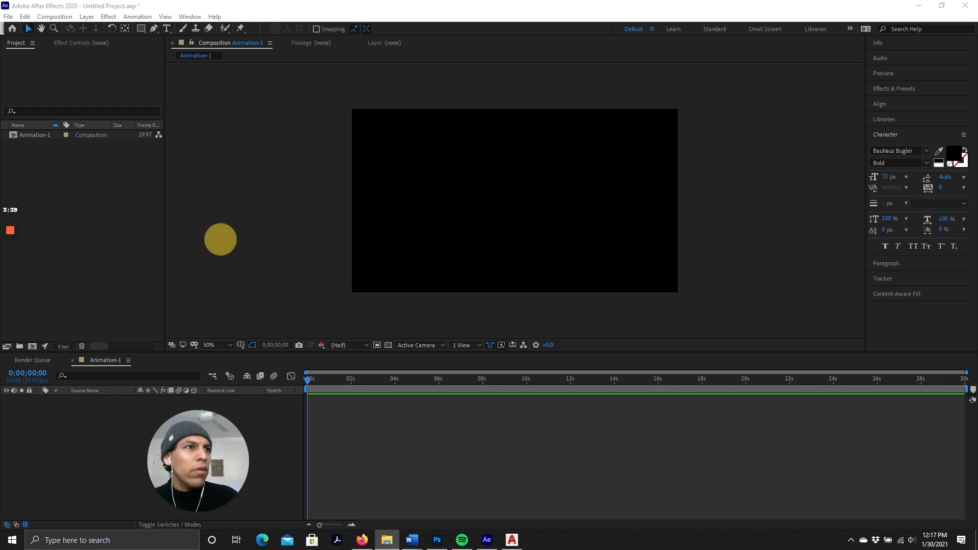
pyautogui.click(284, 183)
pyautogui.click(281, 183)
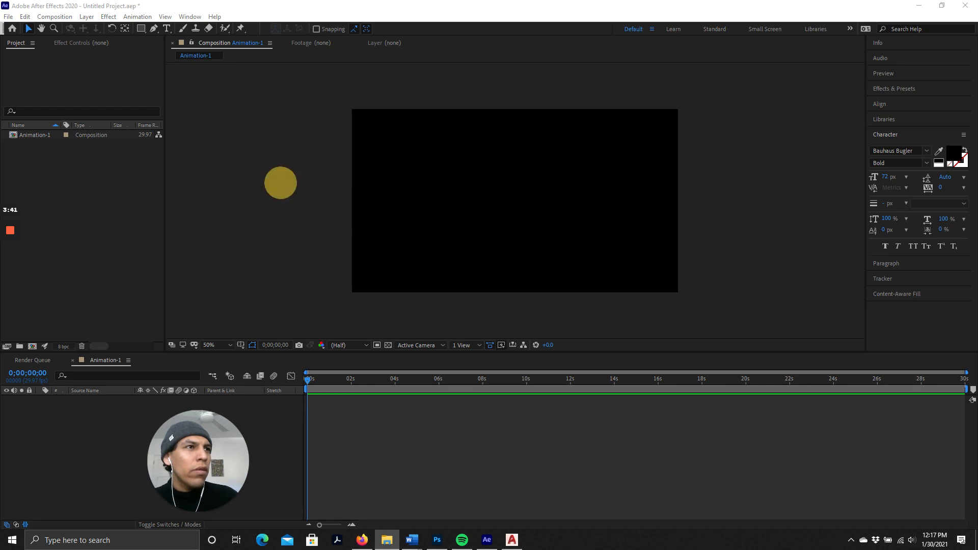
pyautogui.click(283, 194)
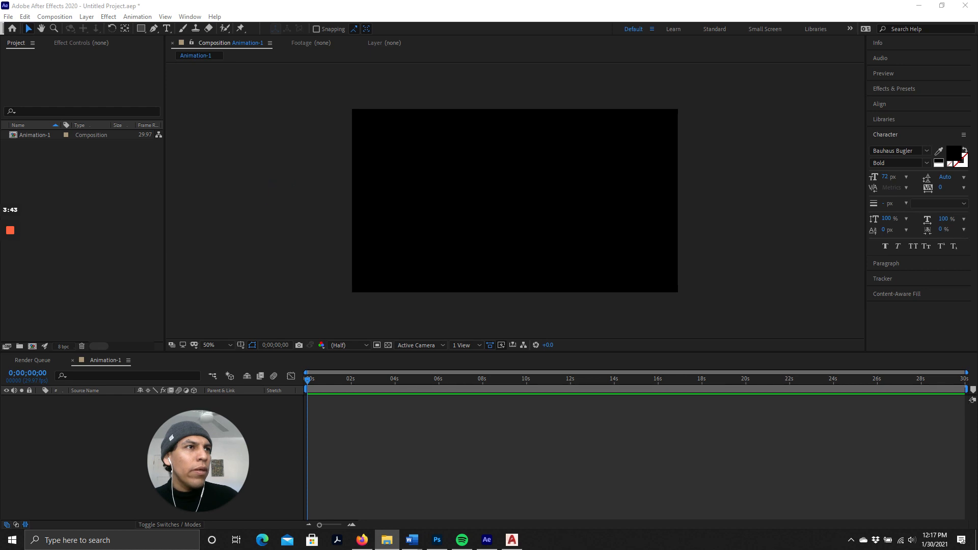
pyautogui.click(298, 174)
pyautogui.click(288, 190)
pyautogui.click(177, 137)
pyautogui.click(282, 172)
# Preview Boardwalk Base-PS-01.jpg and Boardwalk Base_Animation.jpg in the Photos viewer, closing each one after viewing.
pyautogui.doubleClick(309, 269)
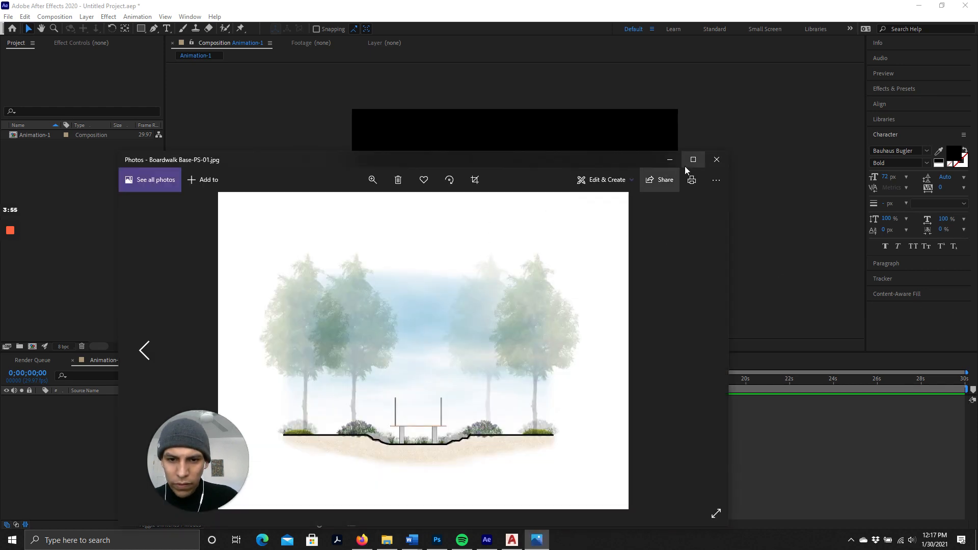
pyautogui.click(717, 160)
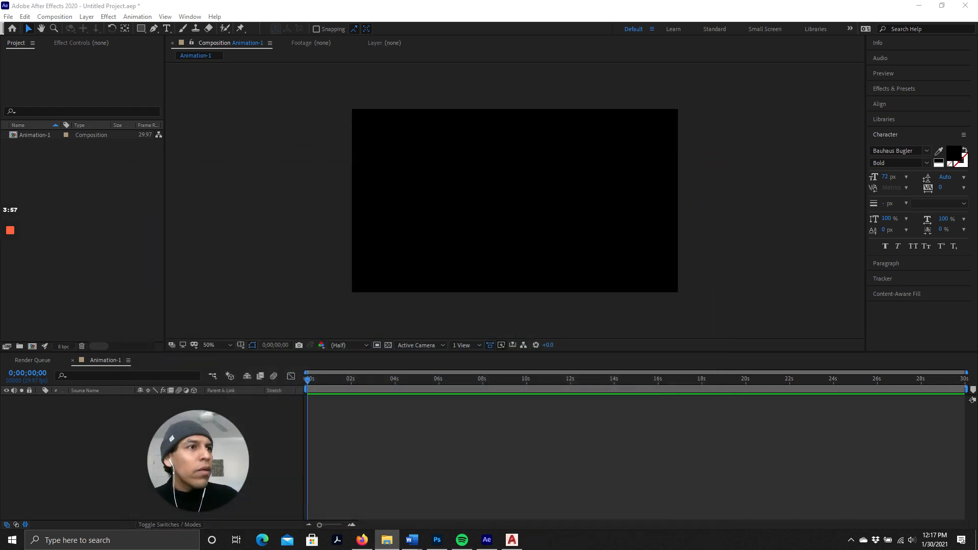
pyautogui.doubleClick(285, 179)
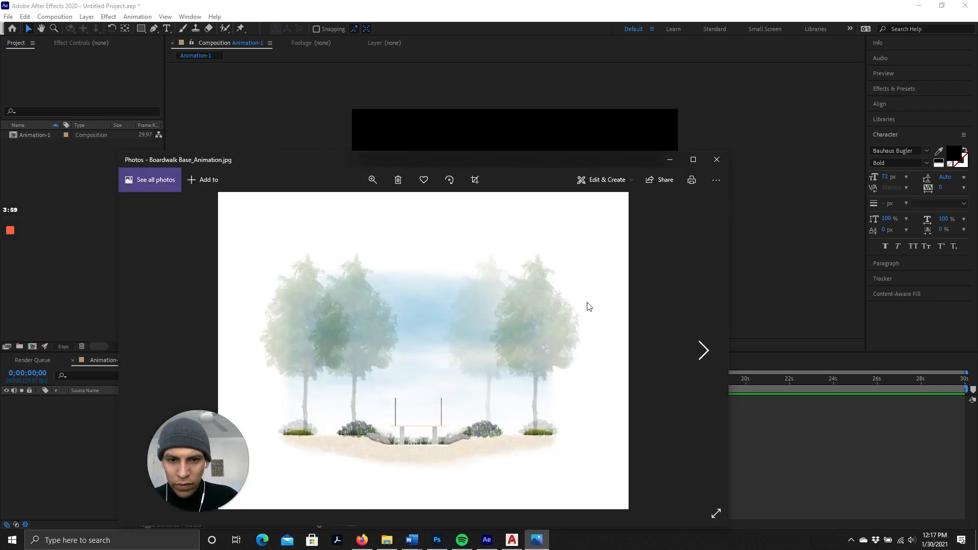
pyautogui.click(717, 160)
# Import Boardwalk Base-PS-01.jpg from File Explorer into the project and add it as a layer to the Animation-1 composition.
pyautogui.click(289, 271)
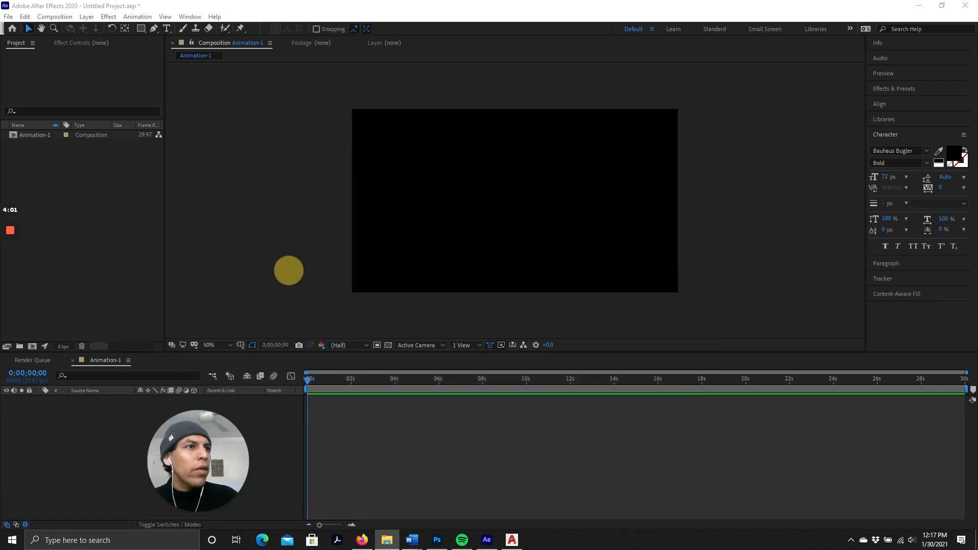
pyautogui.moveTo(291, 269); pyautogui.dragTo(74, 209)
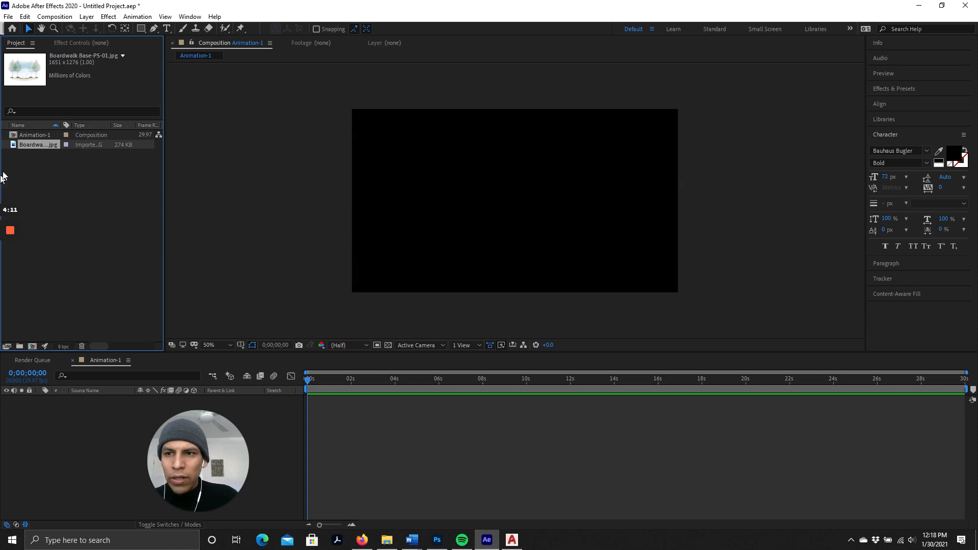
pyautogui.moveTo(36, 145); pyautogui.dragTo(35, 130)
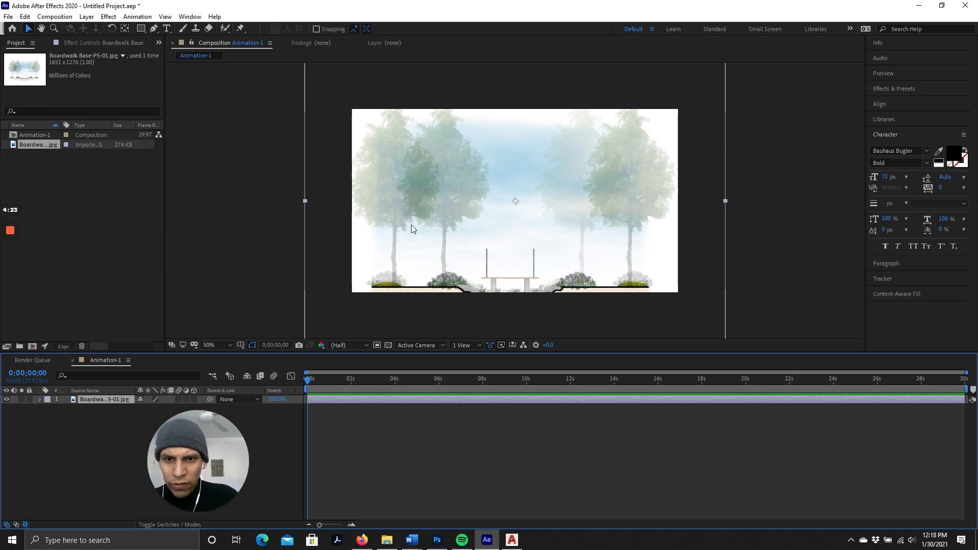
pyautogui.scroll(-3, 497, 225)
pyautogui.scroll(4, 522, 223)
pyautogui.scroll(-1, 528, 220)
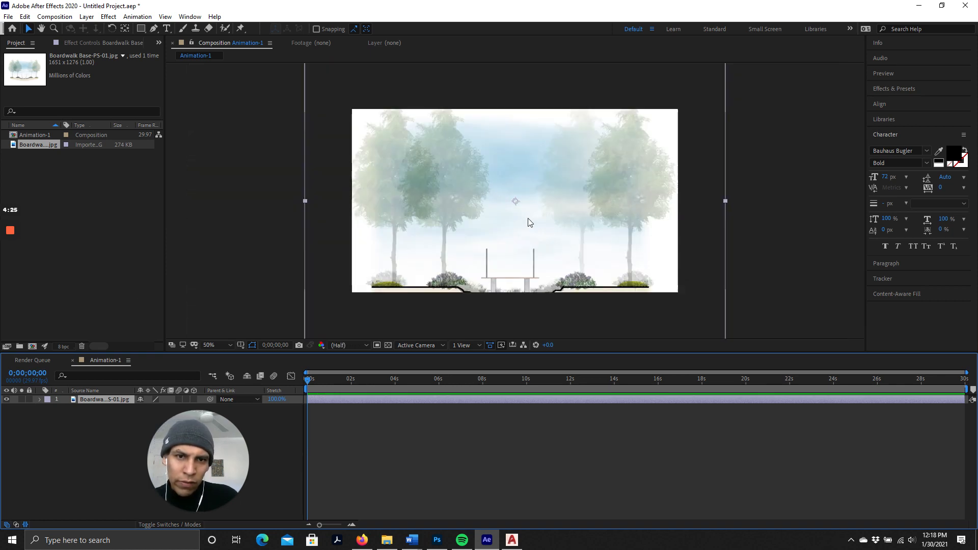
# Scale down the boardwalk image layer to nearly the composition's width and shift it so the whole section drawing shows.
pyautogui.scroll(-1, 528, 222)
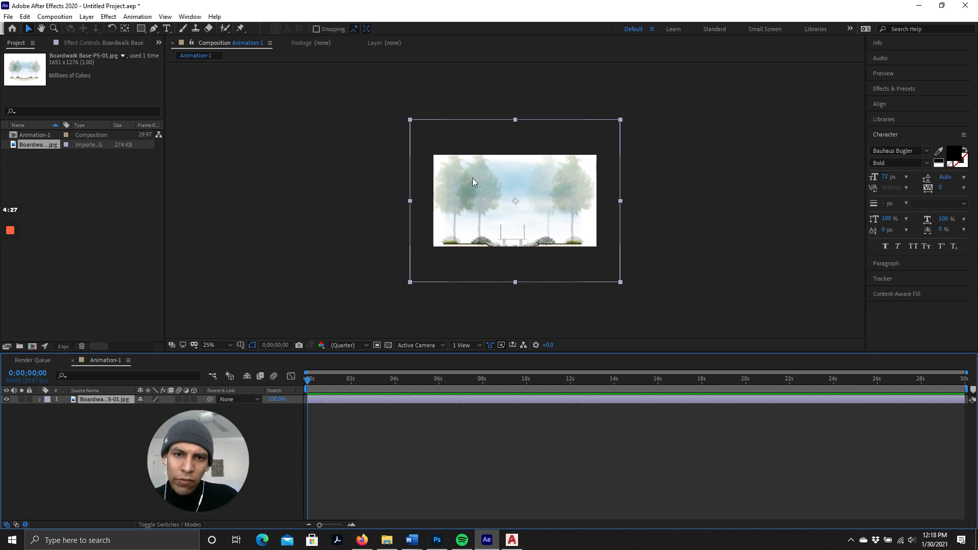
pyautogui.scroll(1, 448, 138)
pyautogui.scroll(-1, 359, 204)
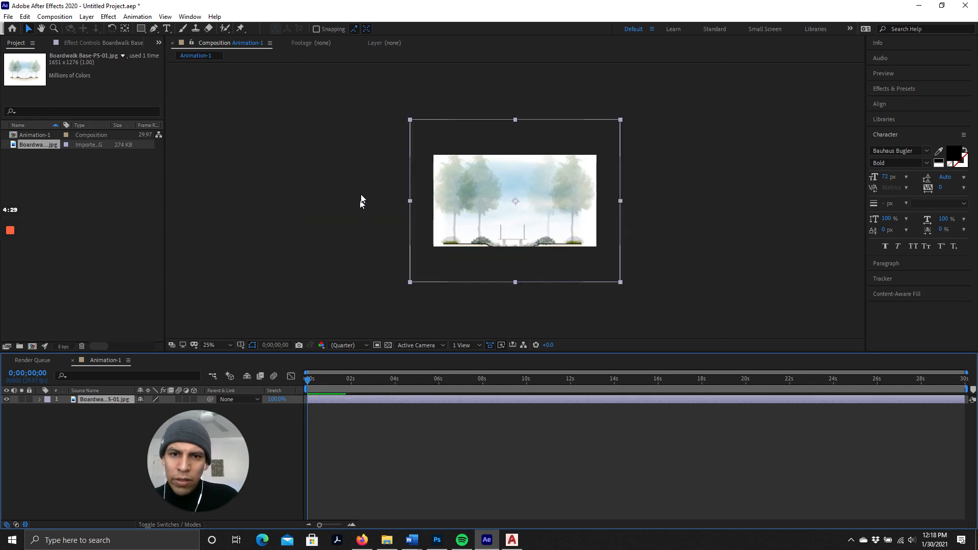
pyautogui.click(412, 122)
pyautogui.moveTo(411, 120)
pyautogui.mouseDown()
pyautogui.moveTo(429, 141)
pyautogui.moveTo(415, 138)
pyautogui.mouseUp()
pyautogui.scroll(2, 567, 239)
pyautogui.moveTo(511, 201); pyautogui.dragTo(509, 198)
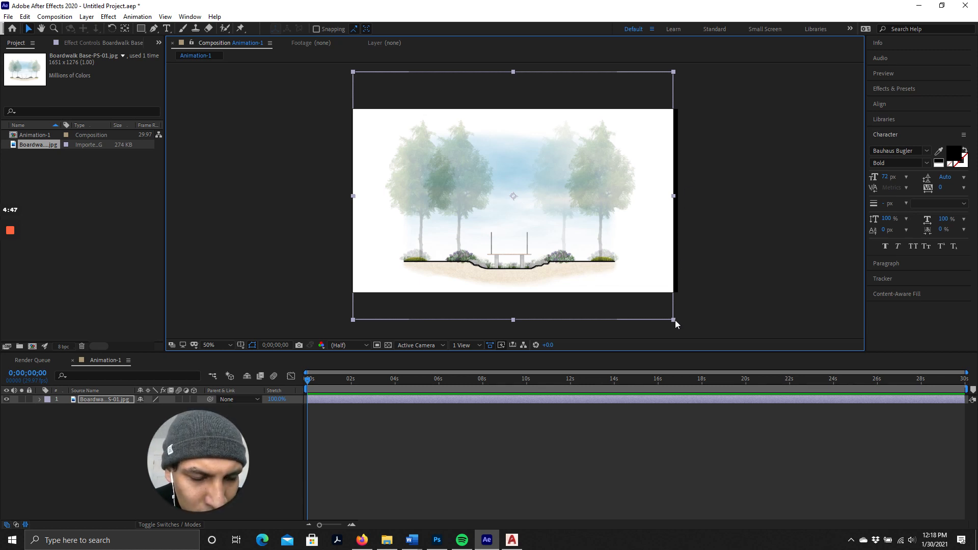
# Fine-tune the boardwalk layer's scale so its white background spans the width of the composition frame, and deselect it.
pyautogui.moveTo(675, 320); pyautogui.dragTo(682, 324)
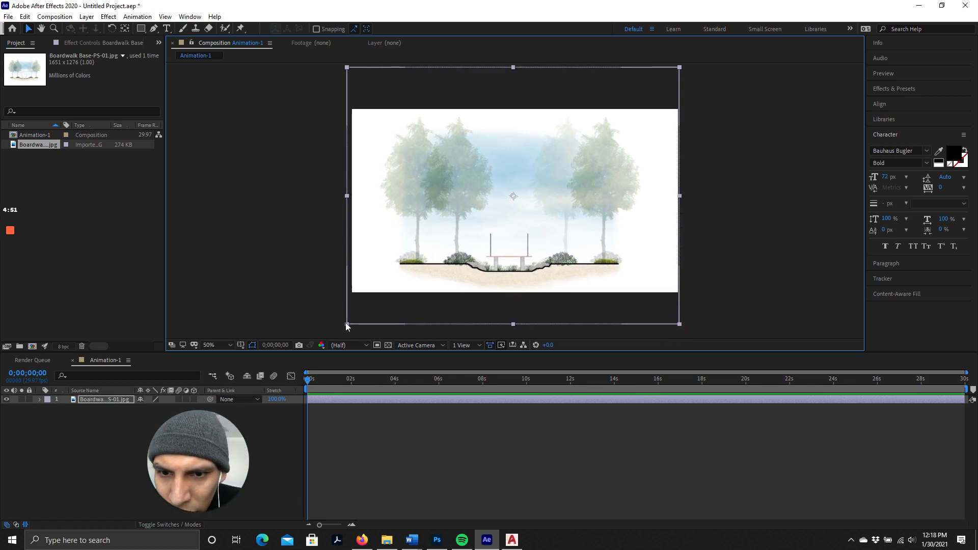
pyautogui.click(349, 323)
pyautogui.click(348, 324)
pyautogui.click(347, 323)
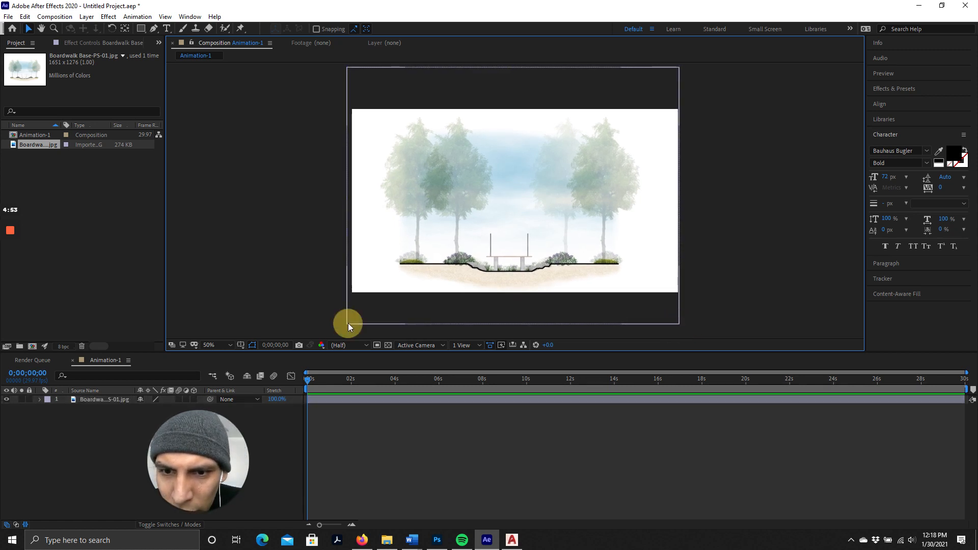
pyautogui.click(347, 325)
pyautogui.moveTo(347, 325); pyautogui.dragTo(349, 323)
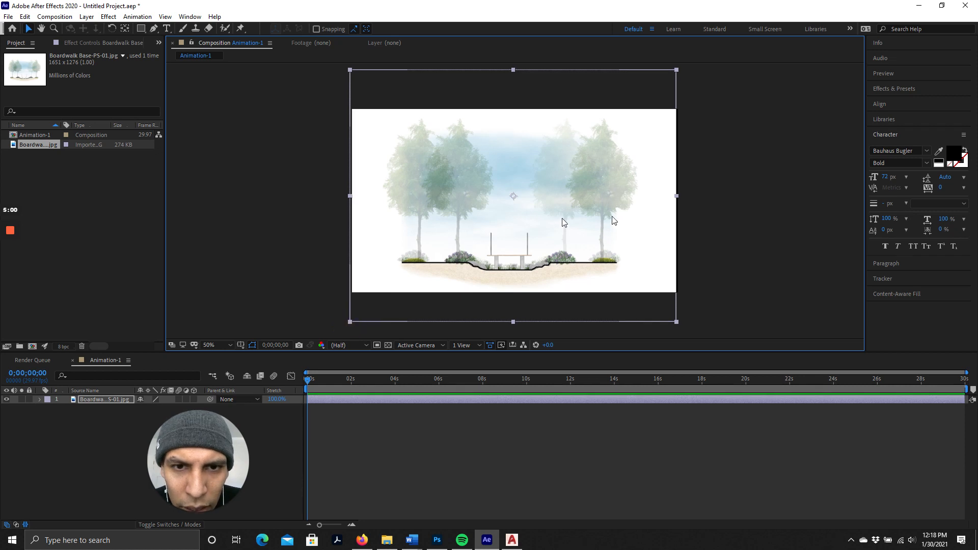
pyautogui.click(724, 219)
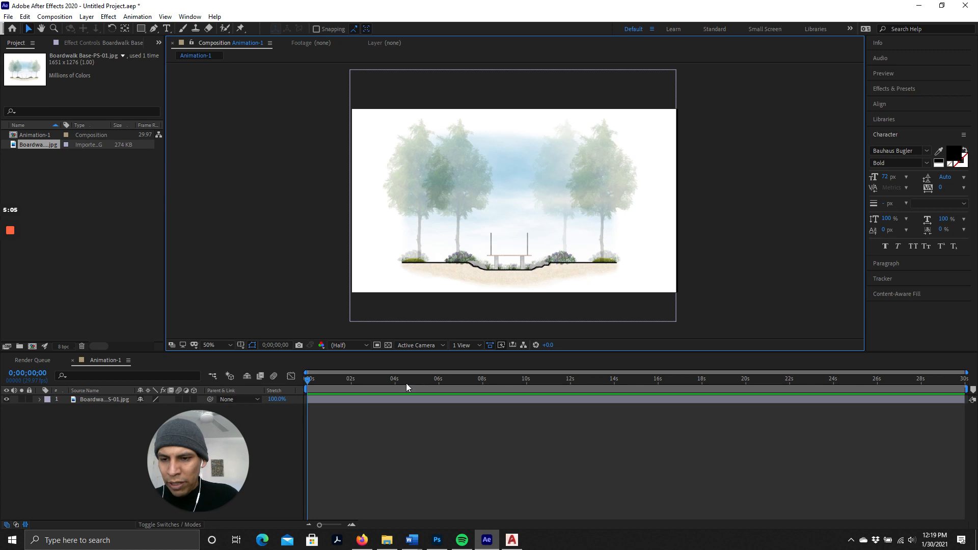
pyautogui.press('.')
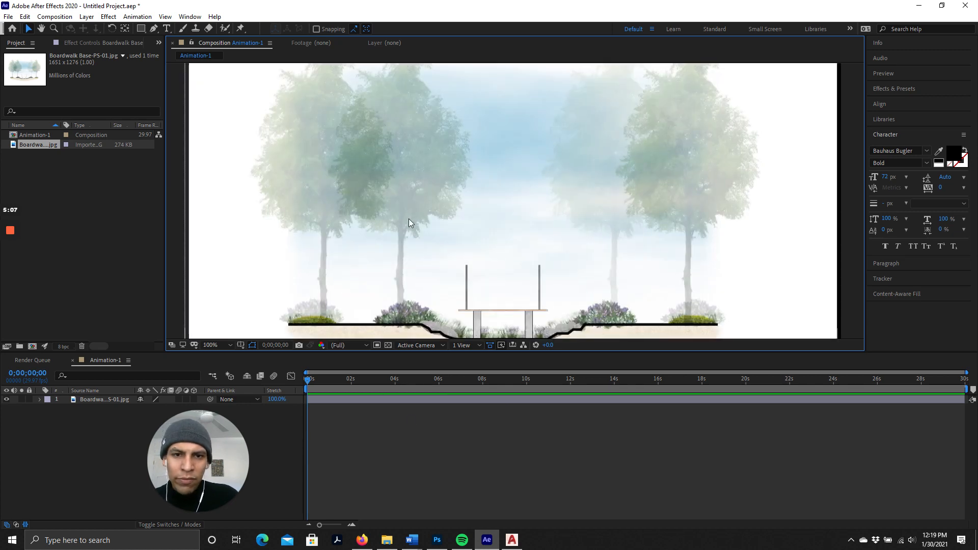
pyautogui.press(',')
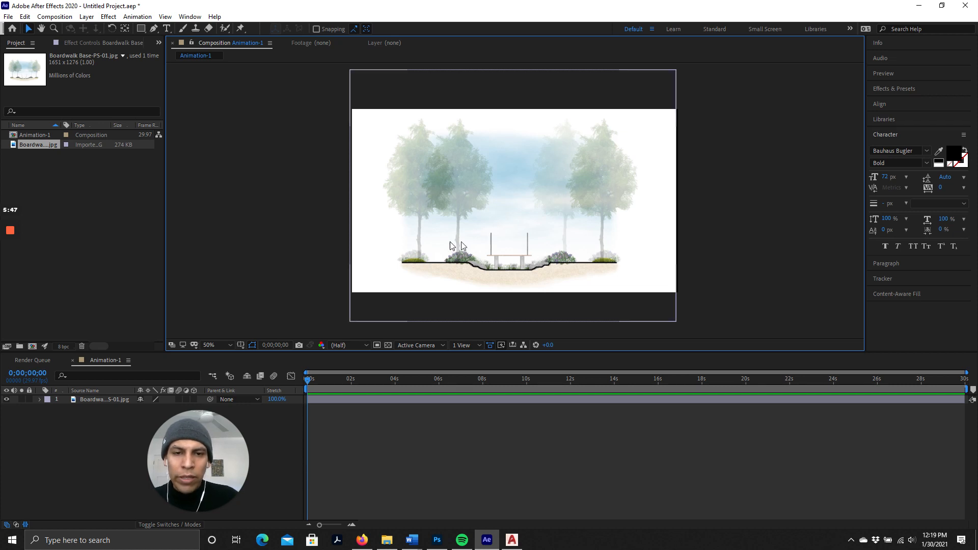
pyautogui.click(712, 259)
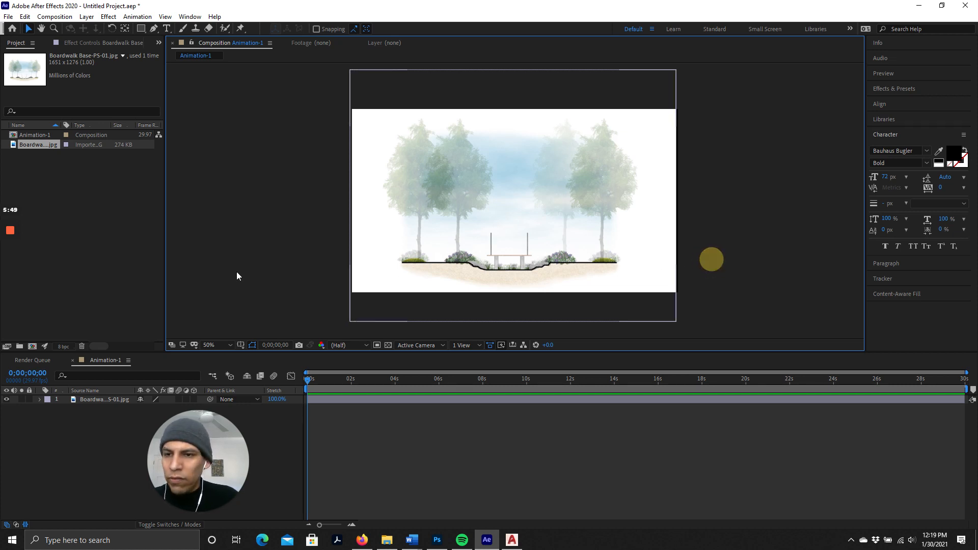
pyautogui.click(228, 236)
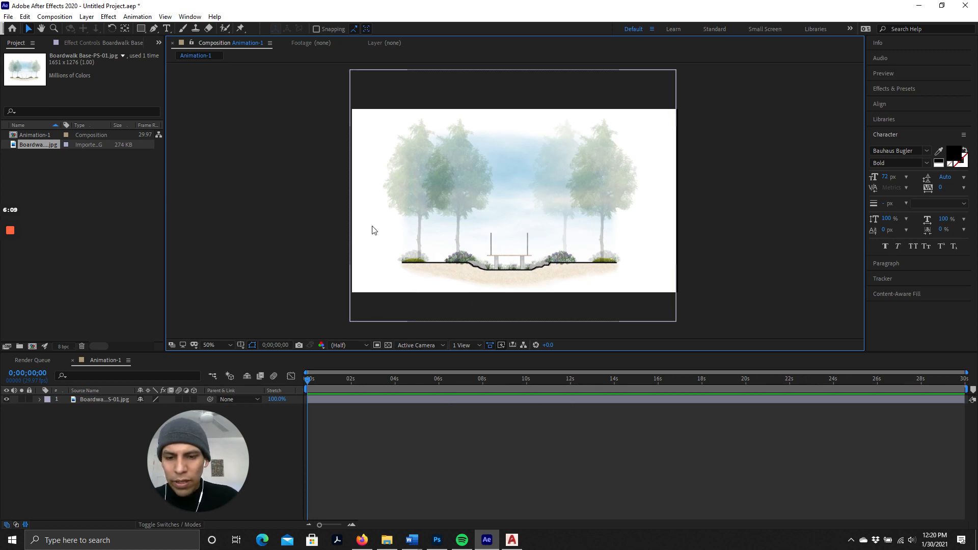
# Switch to Firefox and look through the iStock video results for silhouette walking.
pyautogui.click(362, 540)
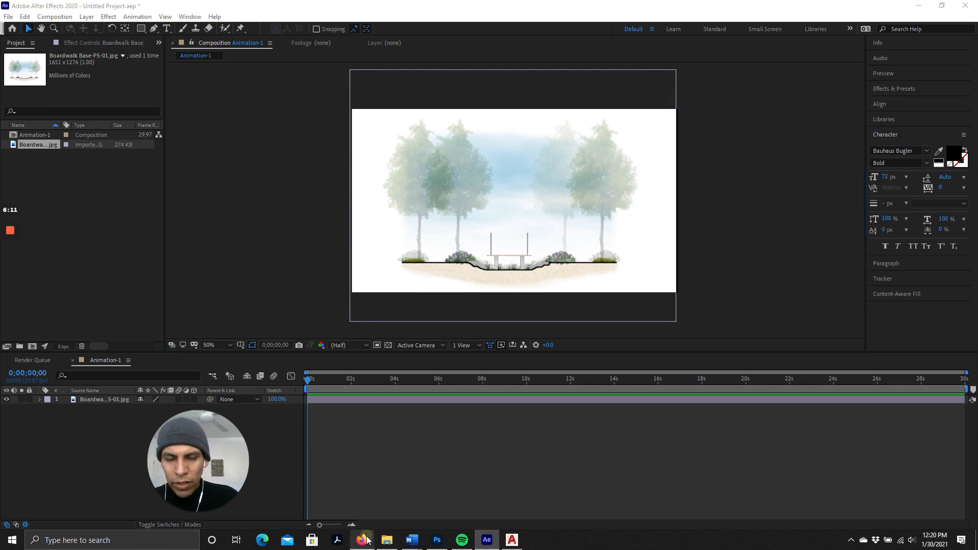
pyautogui.scroll(-2, 317, 335)
pyautogui.scroll(15, 320, 344)
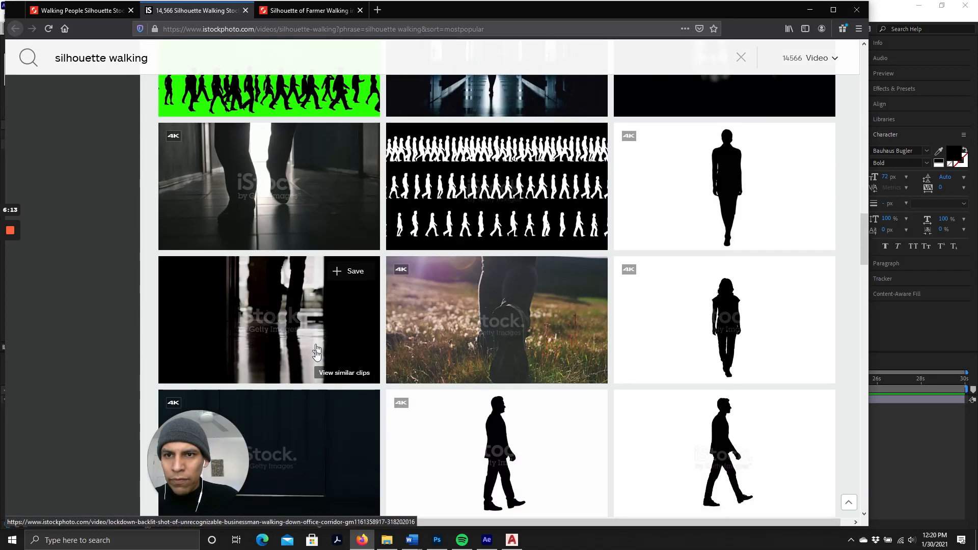
pyautogui.scroll(10, 323, 353)
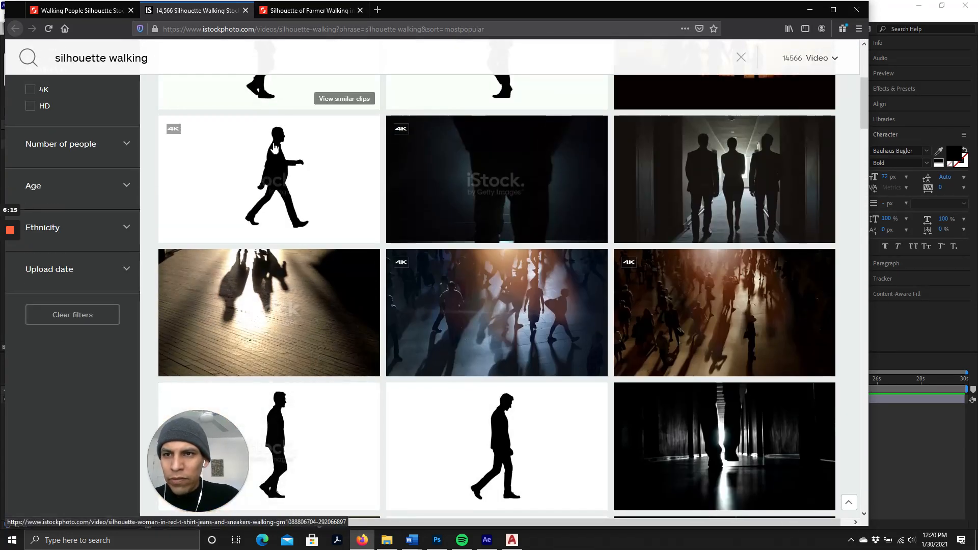
pyautogui.scroll(2, 313, 144)
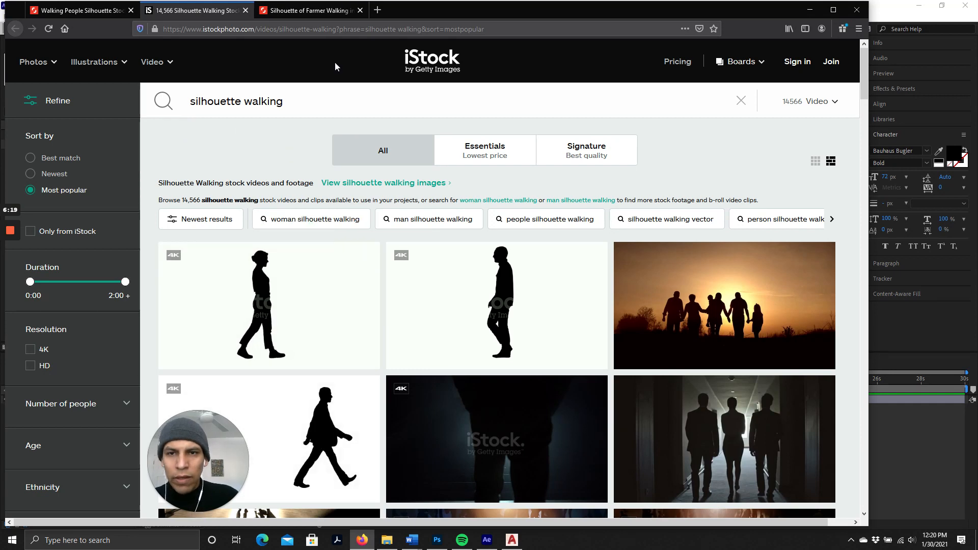
# Open google.com in a new browser tab and search for "silhouette person walking video".
pyautogui.click(380, 15)
pyautogui.write('google.com/')
pyautogui.press('Return')
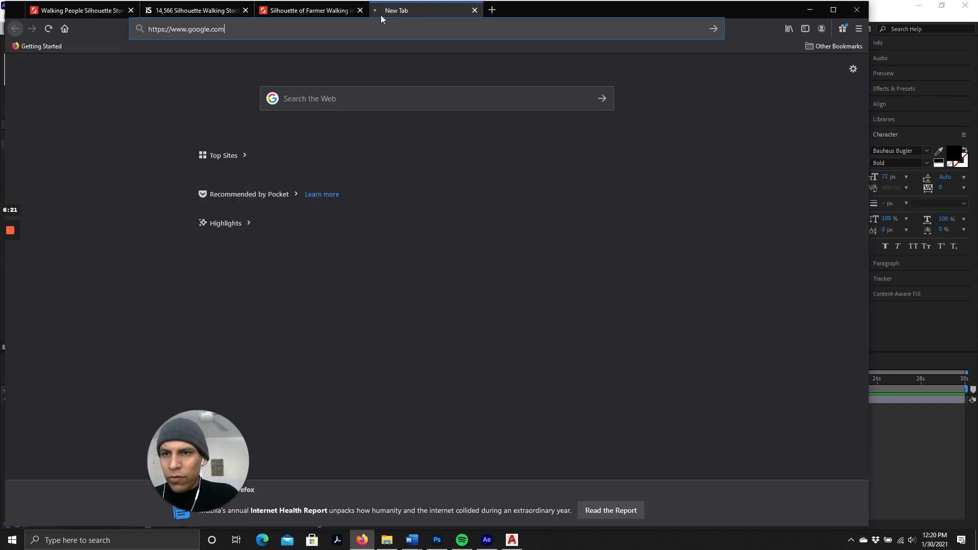
pyautogui.click(323, 212)
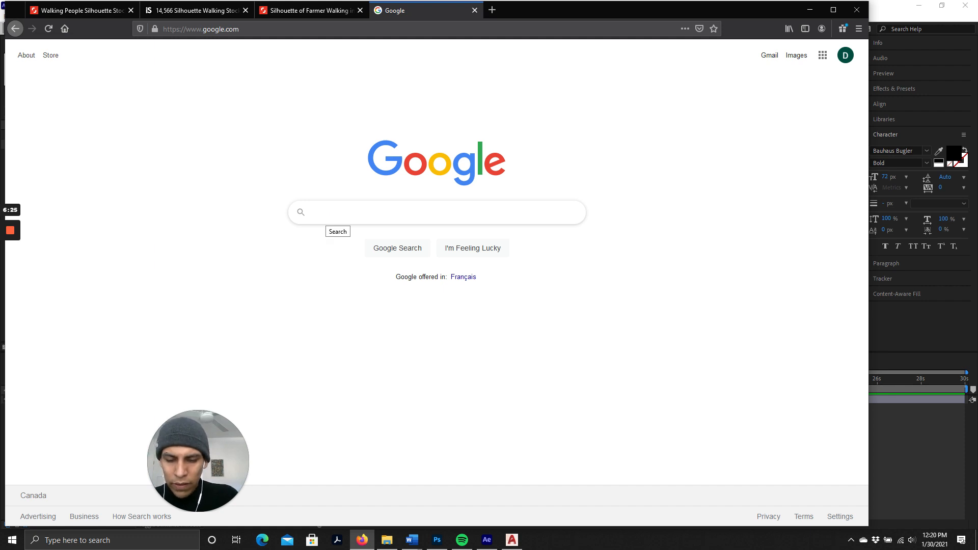
pyautogui.write('sil')
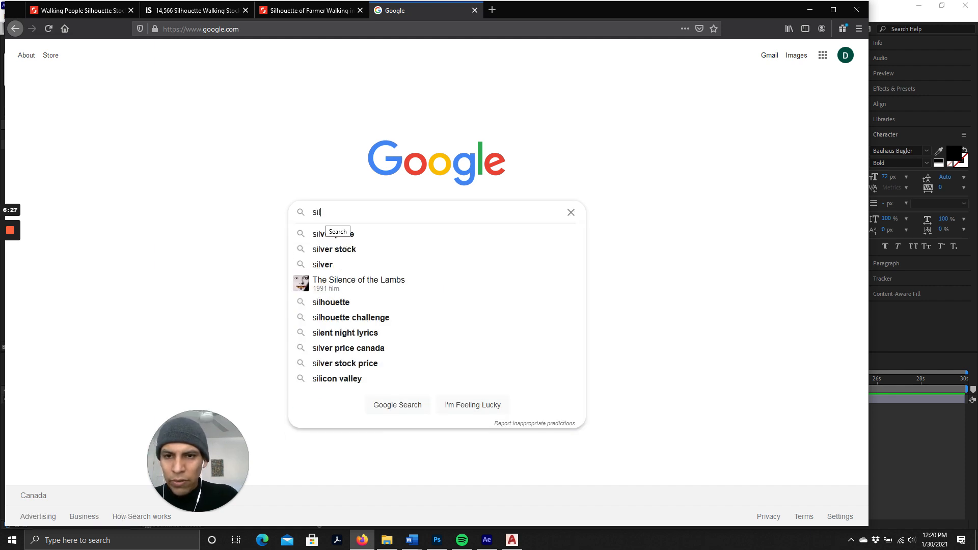
pyautogui.write('ouette')
pyautogui.press('Down')
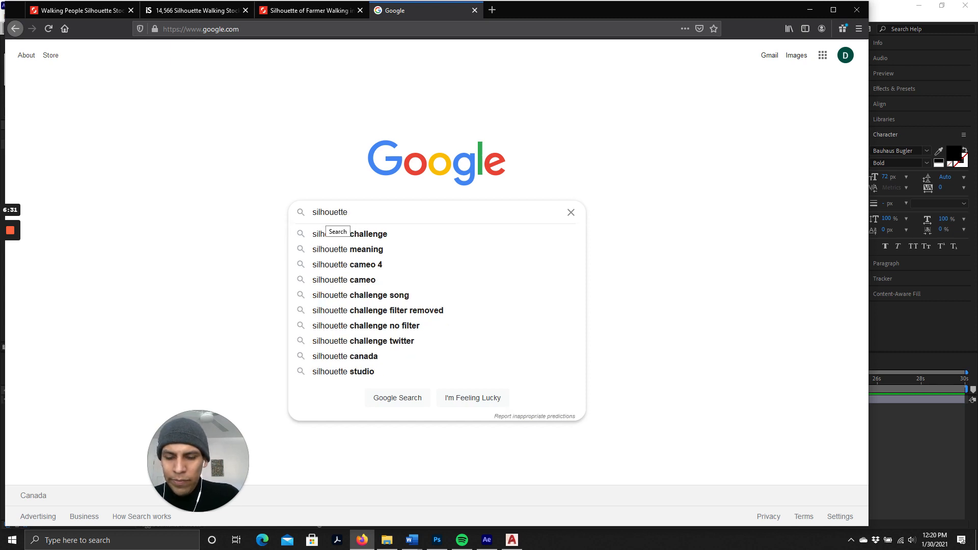
pyautogui.write('per')
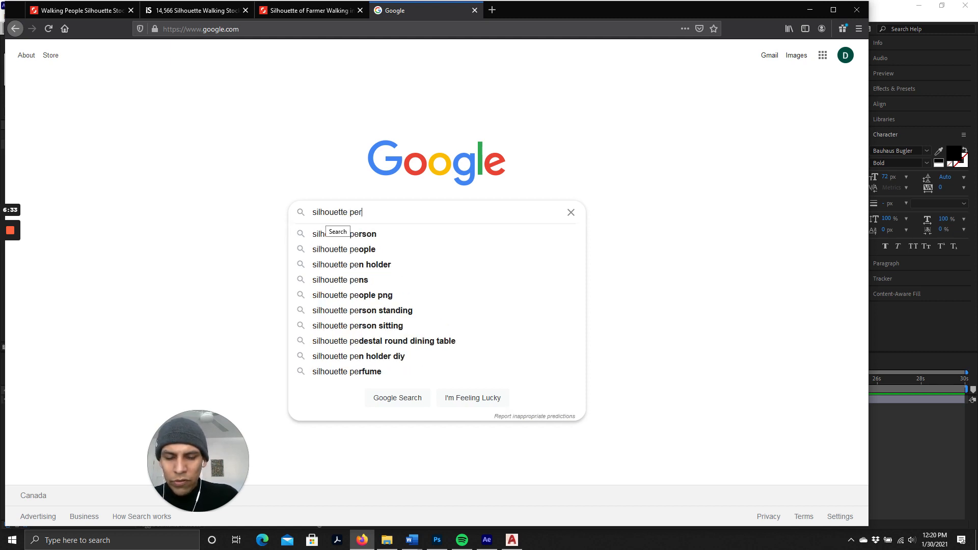
pyautogui.write('son walking')
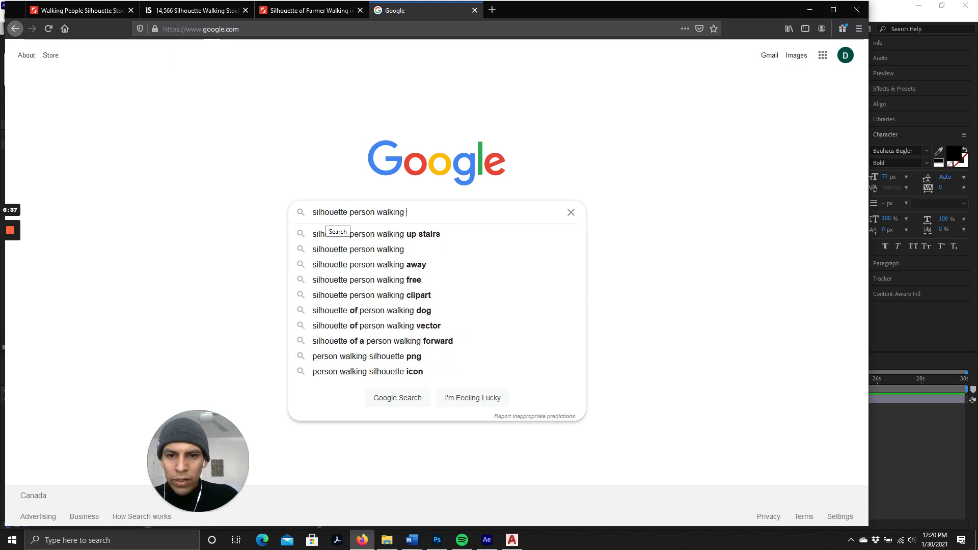
pyautogui.write(' video')
pyautogui.press('Return')
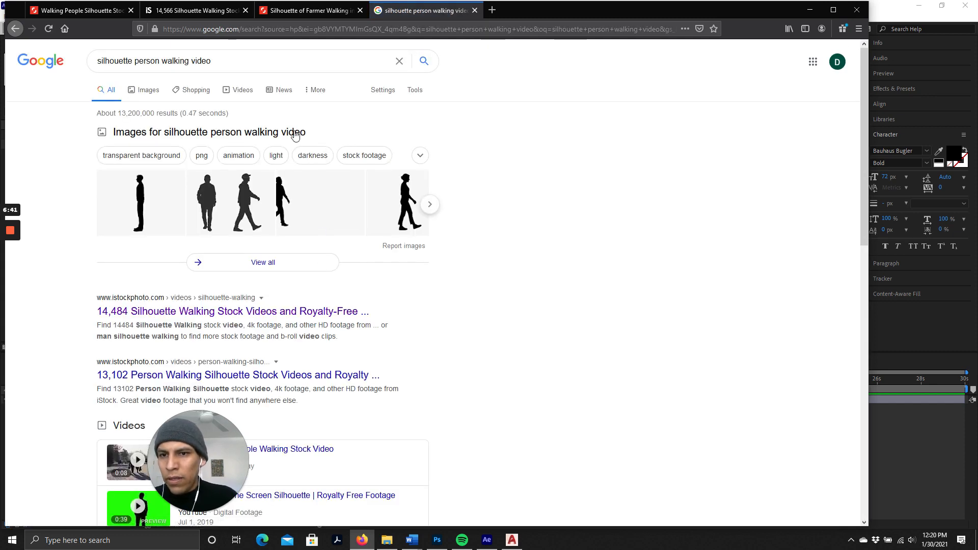
# Review the search results and open the iStock "Silhouette Walking Stock Videos" result in a new tab.
pyautogui.scroll(-3, 176, 193)
pyautogui.scroll(-2, 177, 197)
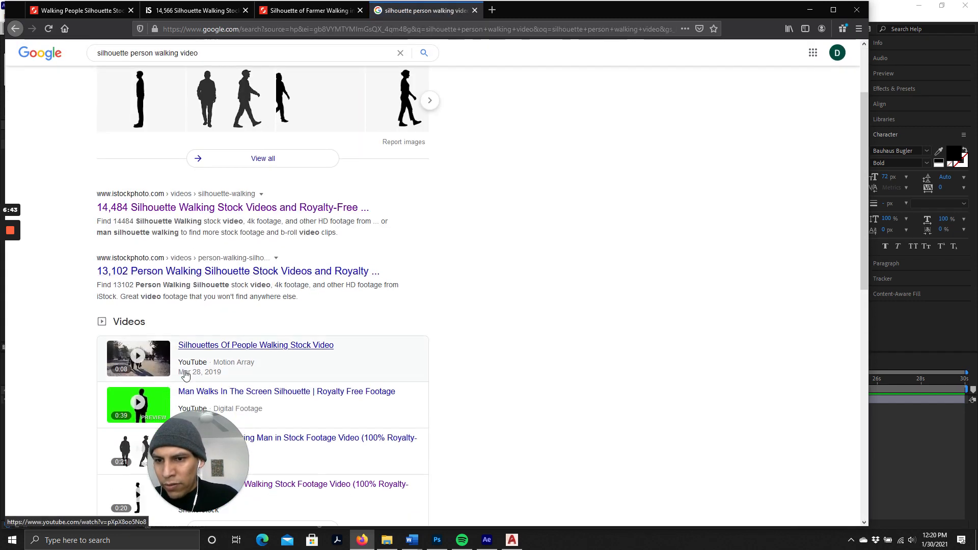
pyautogui.scroll(4, 203, 371)
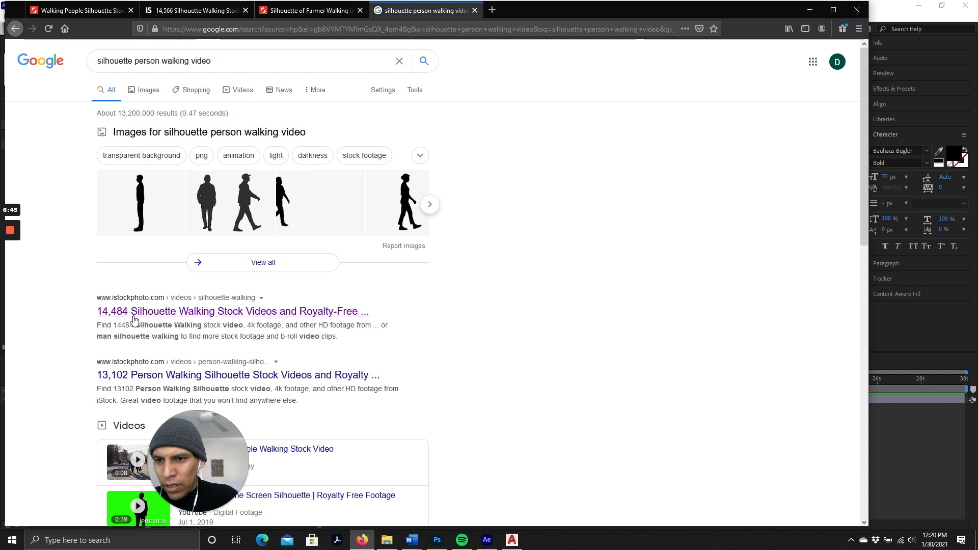
pyautogui.rightClick(135, 318)
pyautogui.click(162, 322)
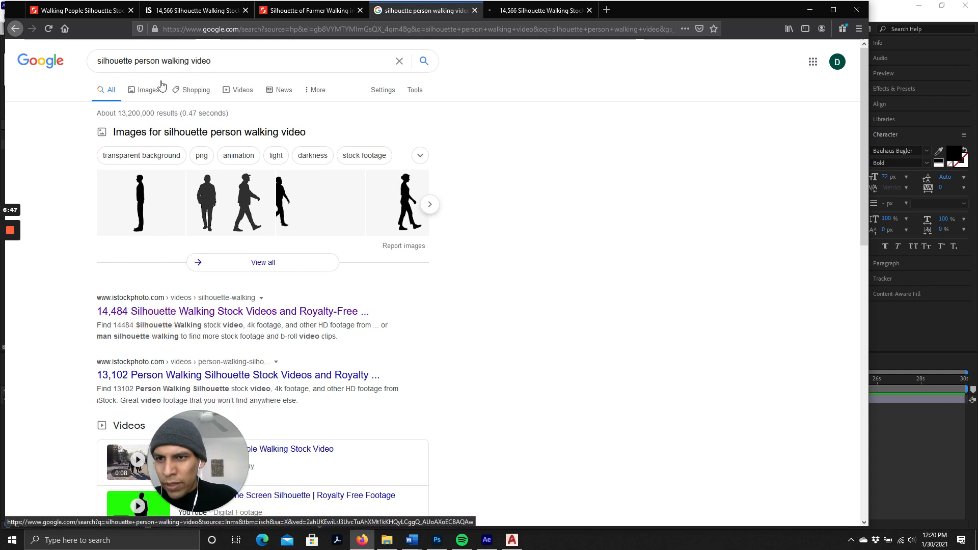
# Limit the results to videos and open Shutterstock's "Silhouette of Man Walking Stock Footage Video" in a new tab.
pyautogui.click(241, 91)
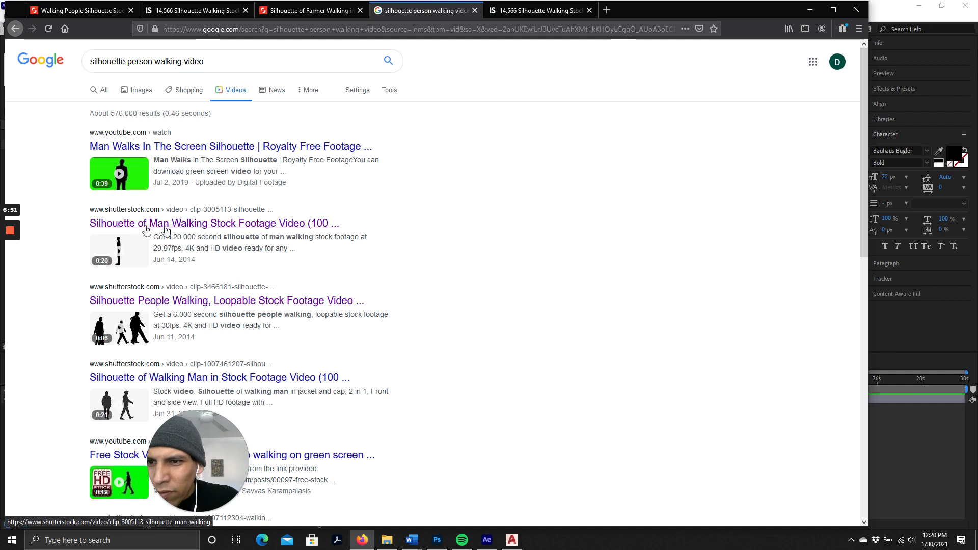
pyautogui.rightClick(255, 225)
pyautogui.click(278, 231)
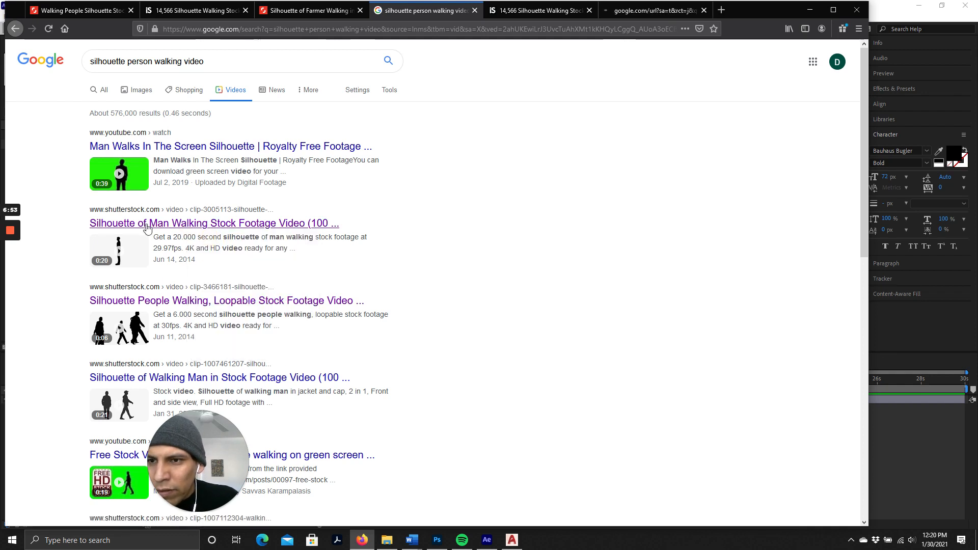
# Look through the video results for other walking silhouette footage sources.
pyautogui.scroll(-2, 151, 235)
pyautogui.scroll(-4, 151, 235)
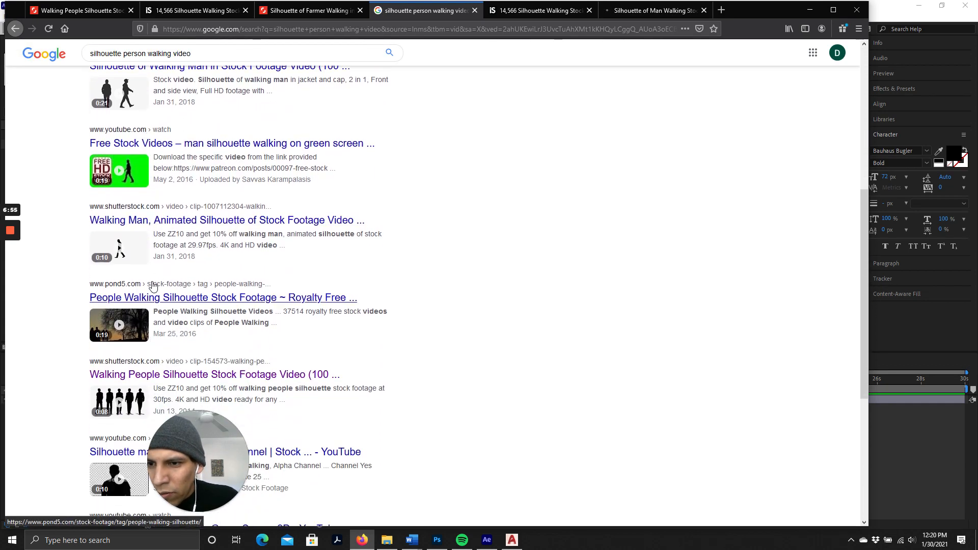
pyautogui.scroll(-1, 156, 251)
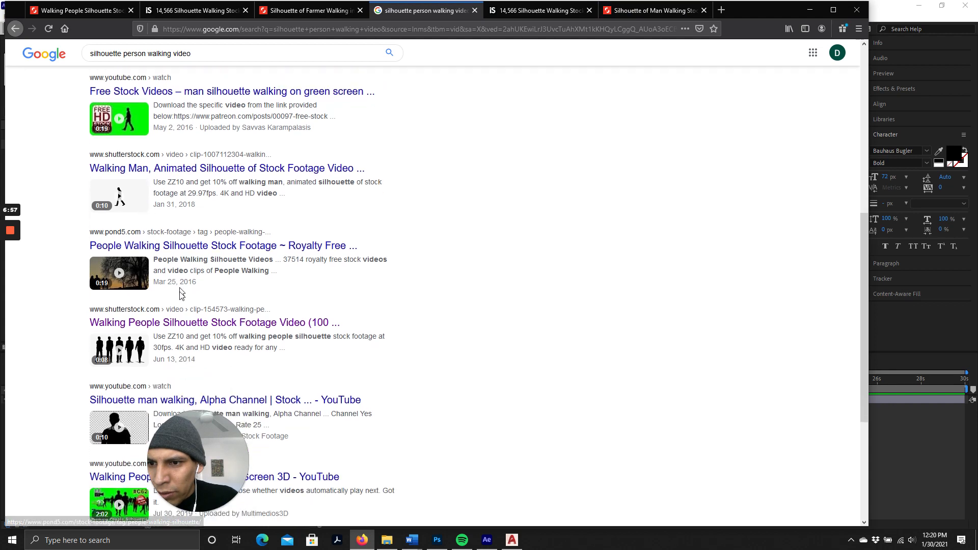
pyautogui.scroll(-4, 185, 292)
pyautogui.scroll(9, 173, 316)
pyautogui.scroll(-1, 170, 325)
pyautogui.scroll(3, 153, 255)
# Return to all search results and open Videezy's "Free People Silhouette Stock Video Footage" result in a new tab.
pyautogui.click(99, 91)
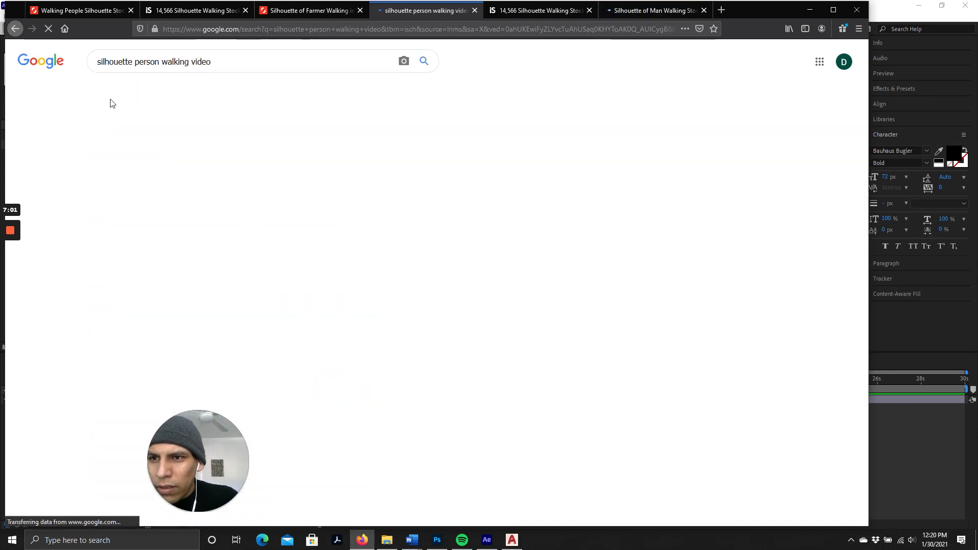
pyautogui.click(106, 90)
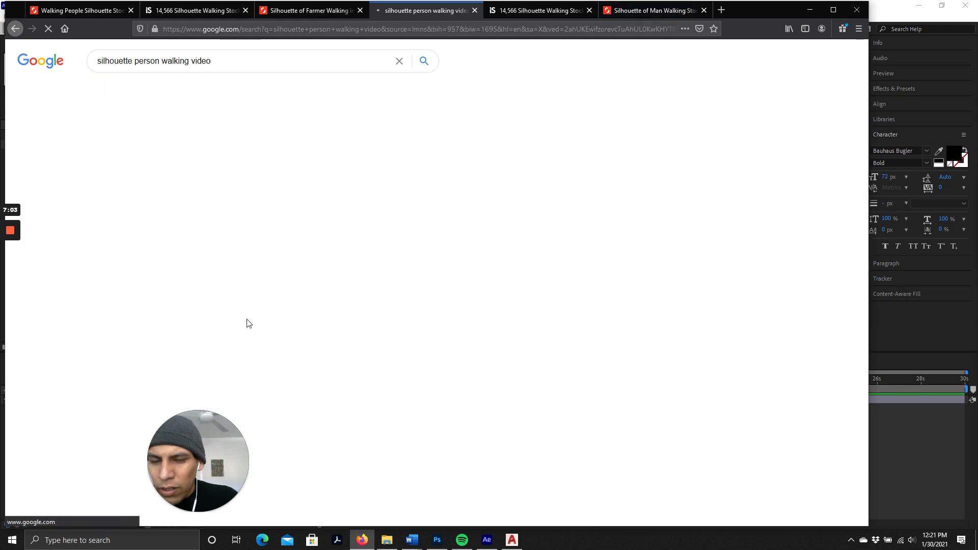
pyautogui.scroll(-10, 226, 310)
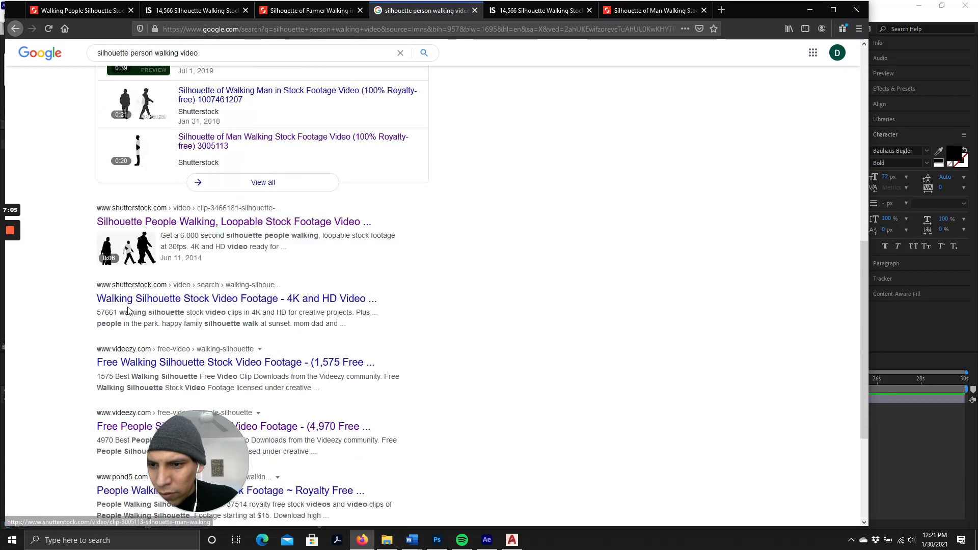
pyautogui.scroll(-3, 227, 332)
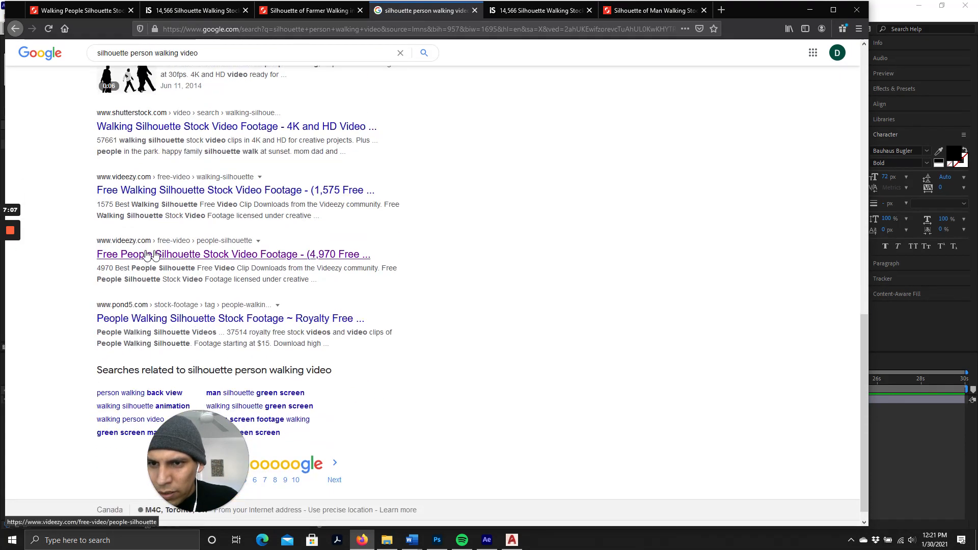
pyautogui.rightClick(152, 255)
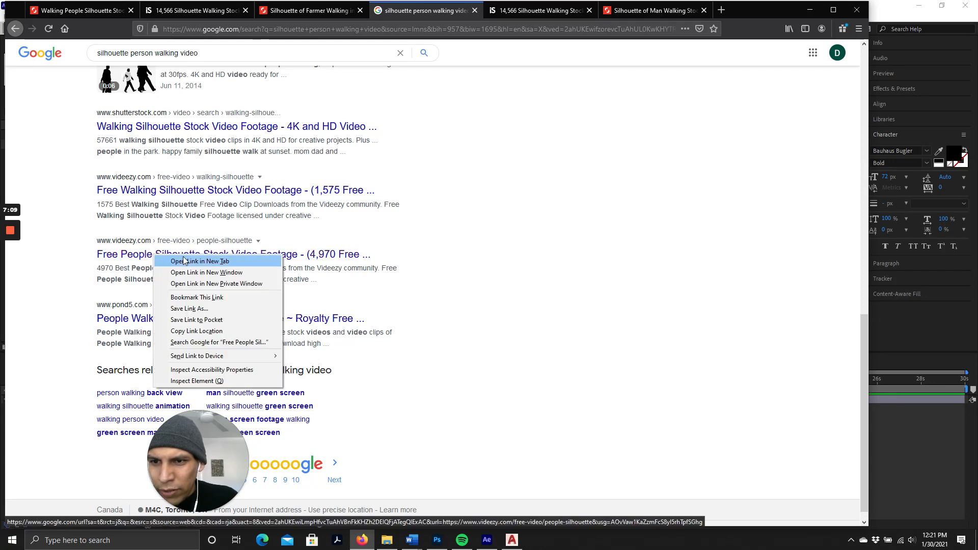
pyautogui.click(183, 261)
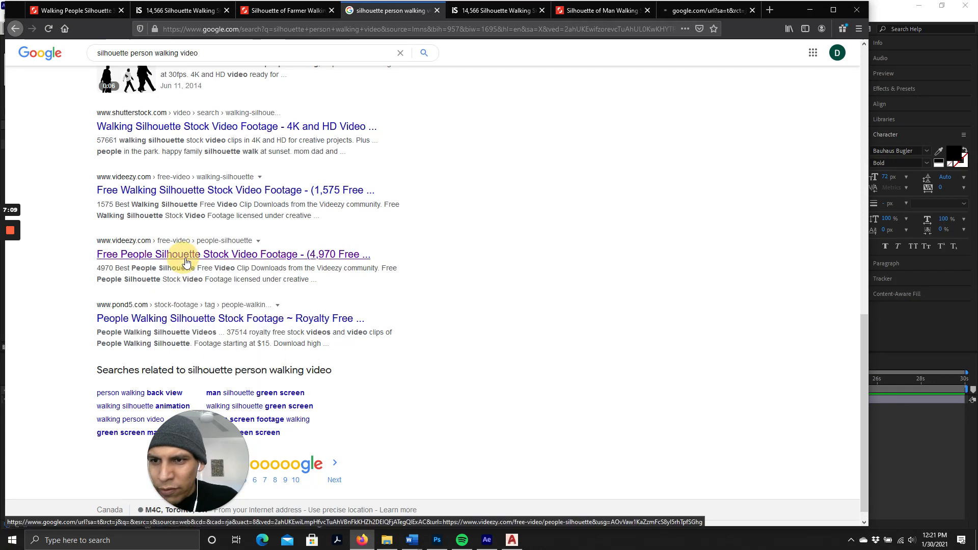
# Open Pond5's "People Walking Silhouette Stock Footage" result and look through its clips for suitable walking silhouettes.
pyautogui.click(155, 321)
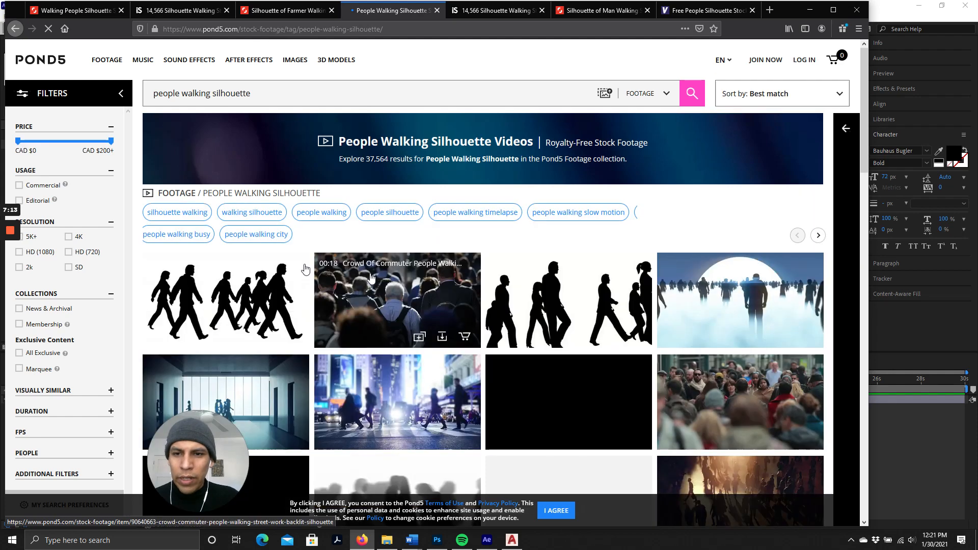
pyautogui.scroll(-6, 373, 278)
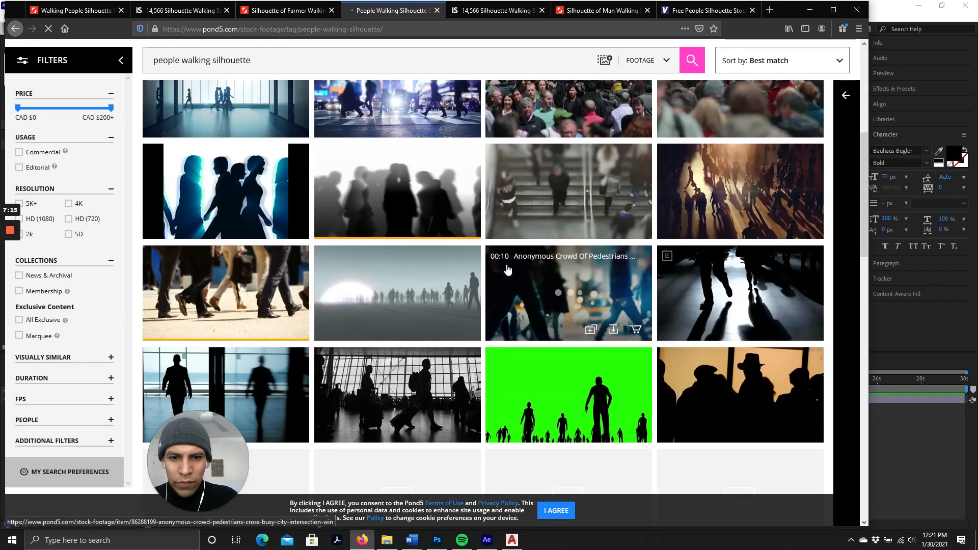
pyautogui.scroll(-5, 508, 269)
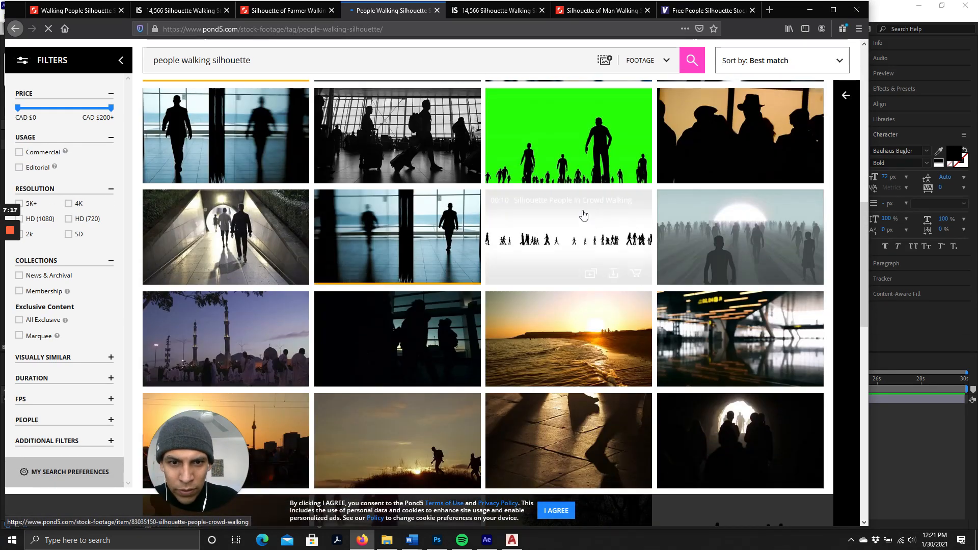
pyautogui.scroll(-5, 589, 219)
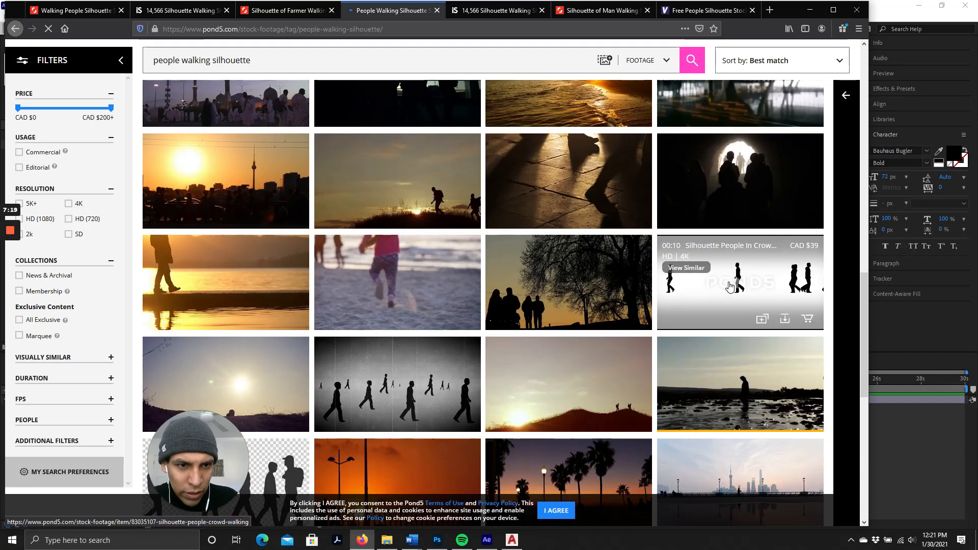
pyautogui.scroll(-3, 730, 287)
pyautogui.moveTo(690, 155)
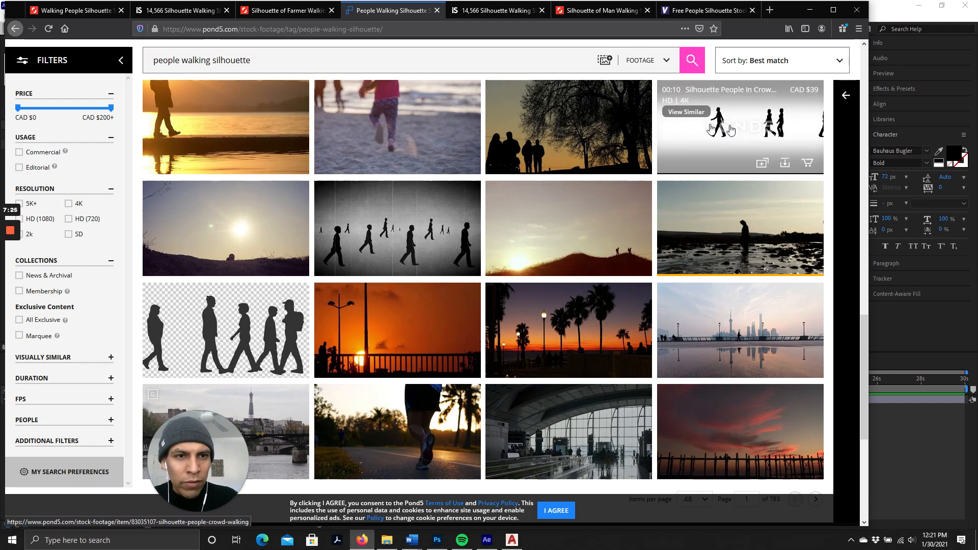
pyautogui.scroll(-3, 214, 259)
# Browse the iStock silhouette walking results and open the "Silhouette Young man walking looking up fascinated" stock video.
pyautogui.click(471, 11)
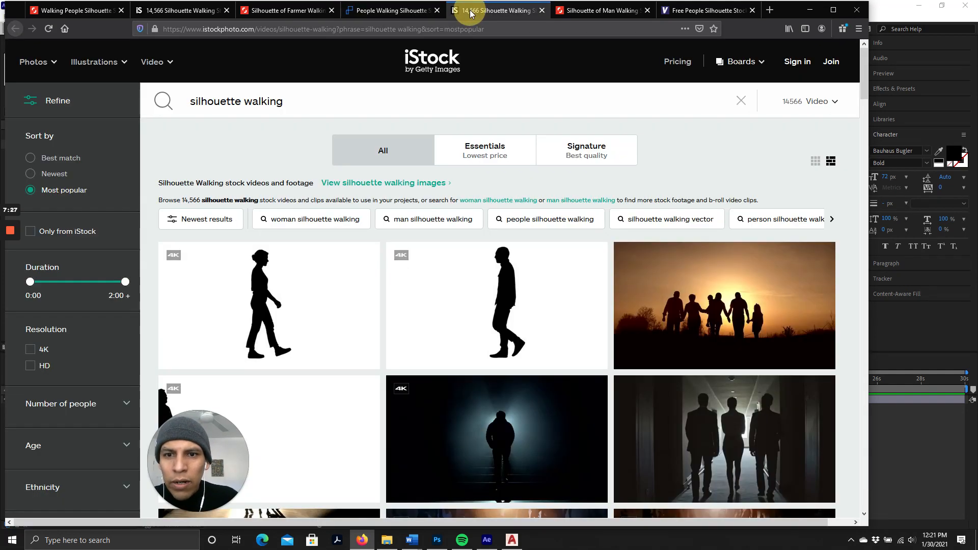
pyautogui.scroll(-4, 428, 255)
pyautogui.scroll(3, 423, 253)
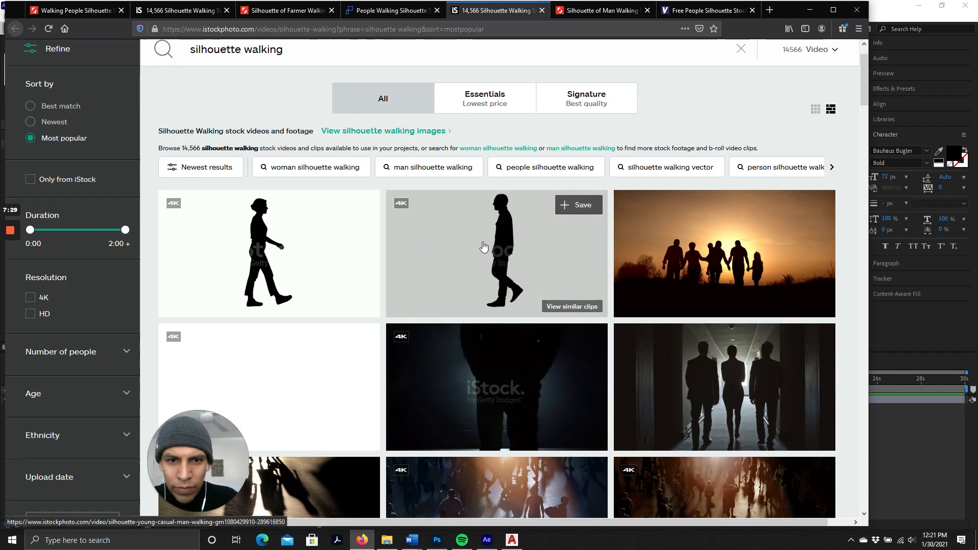
pyautogui.scroll(-4, 284, 196)
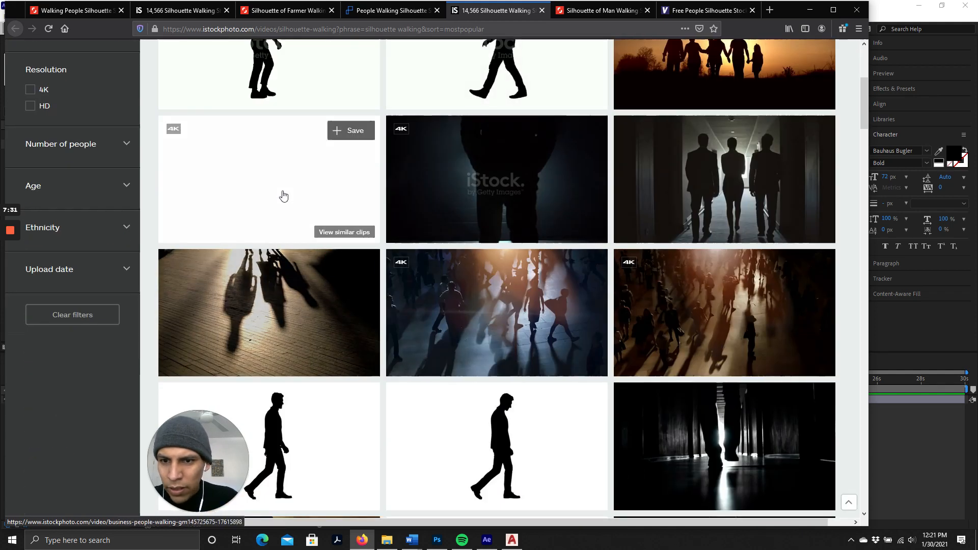
pyautogui.scroll(-5, 284, 195)
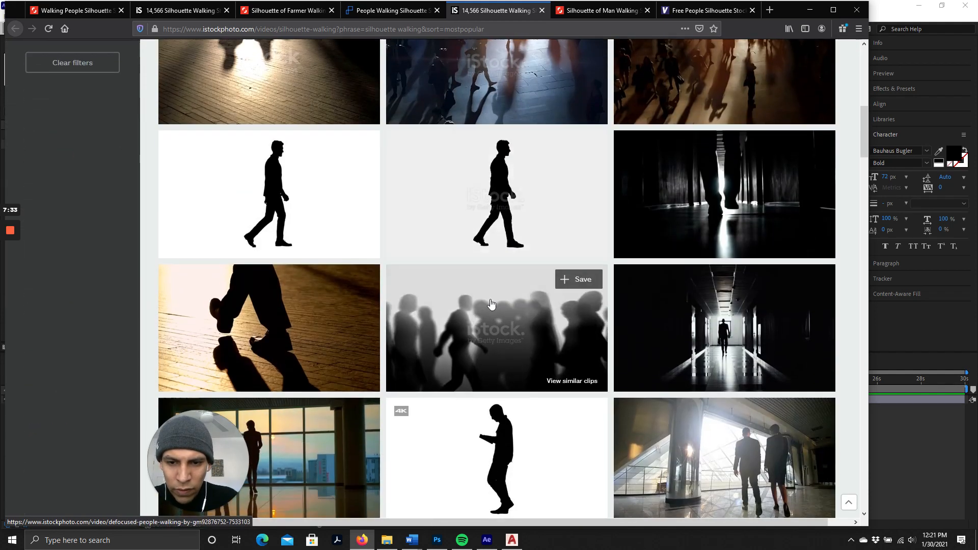
pyautogui.scroll(-8, 491, 306)
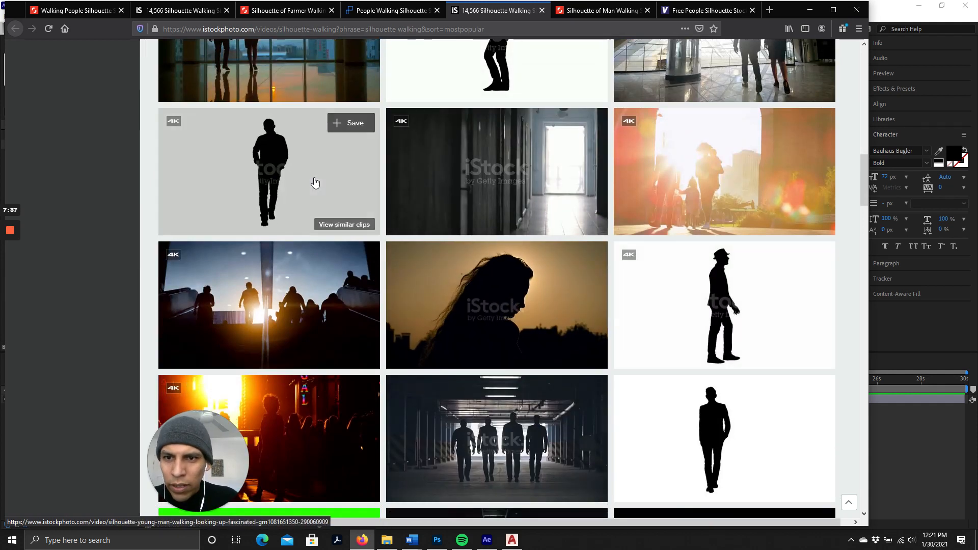
pyautogui.click(261, 152)
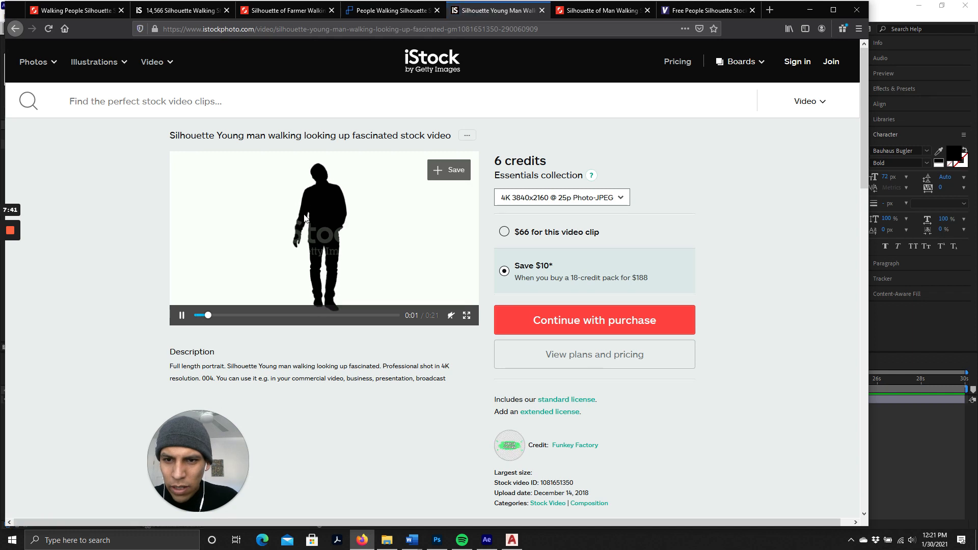
pyautogui.scroll(-1, 304, 218)
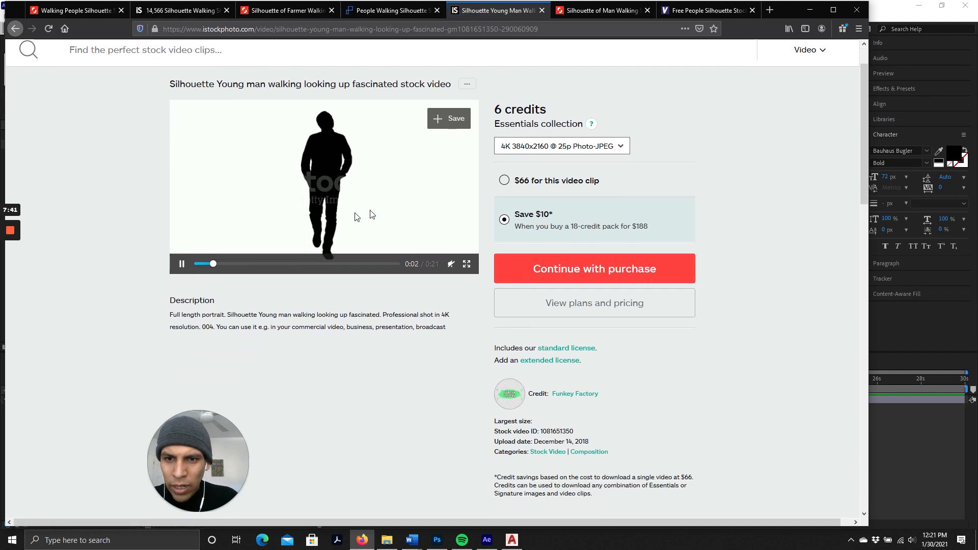
# Start saving the preview video and choose the 2021 -WINTER TA GRA > LARC3050 W21 > Workshops > WS-3 > Library > People folder.
pyautogui.rightClick(356, 160)
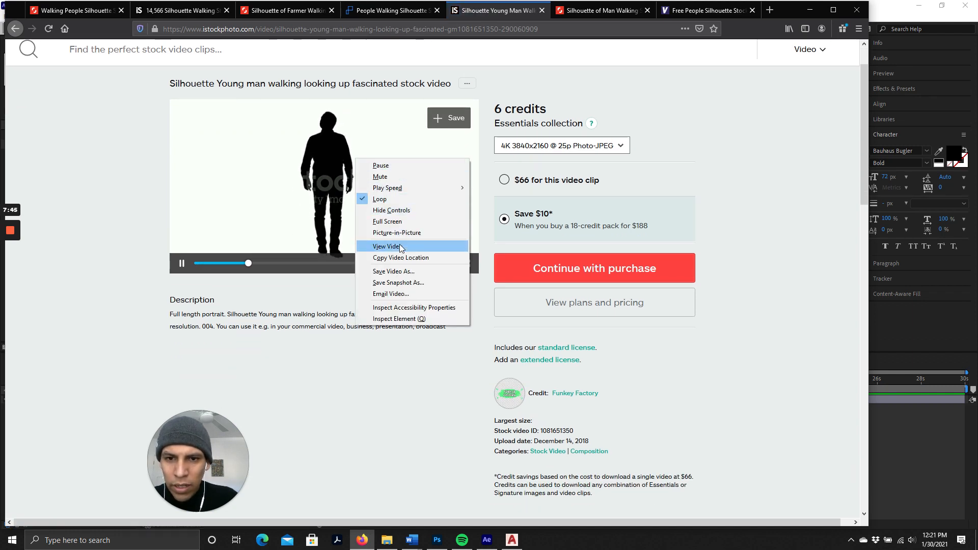
pyautogui.click(394, 271)
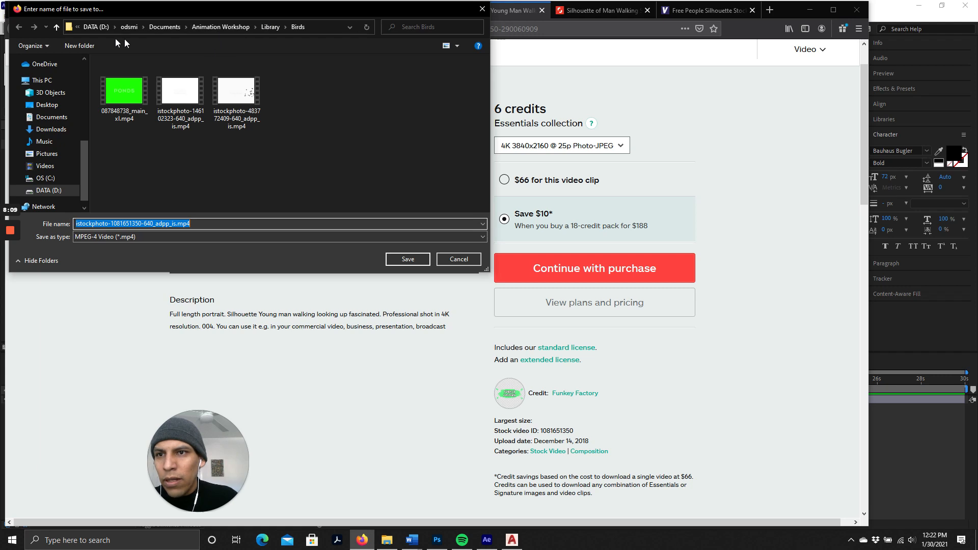
pyautogui.scroll(3, 51, 153)
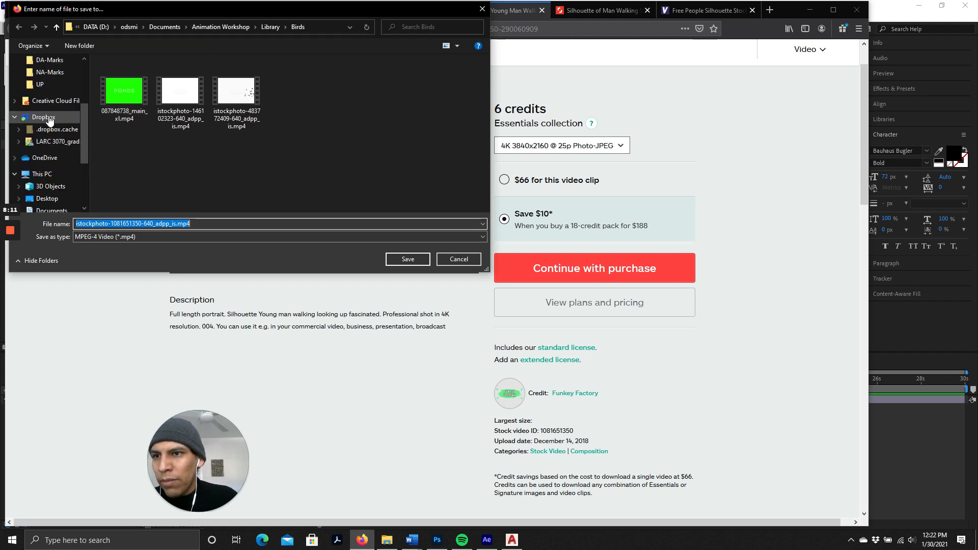
pyautogui.scroll(3, 49, 120)
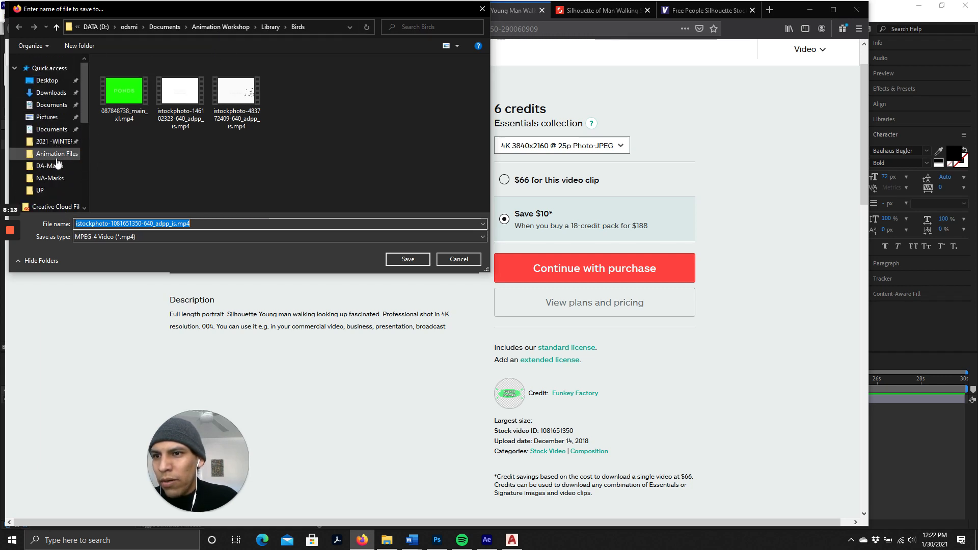
pyautogui.scroll(-2, 56, 161)
pyautogui.scroll(2, 56, 167)
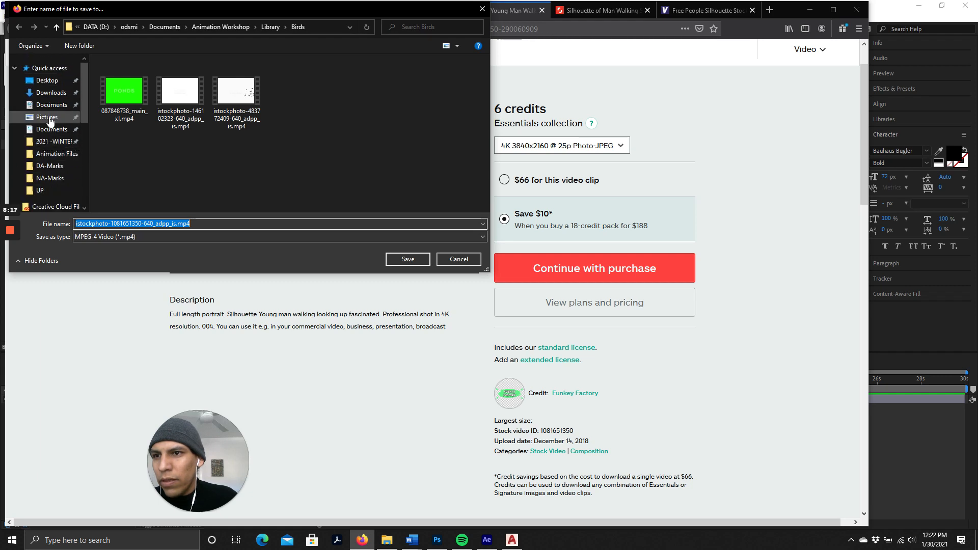
pyautogui.click(51, 141)
pyautogui.doubleClick(122, 86)
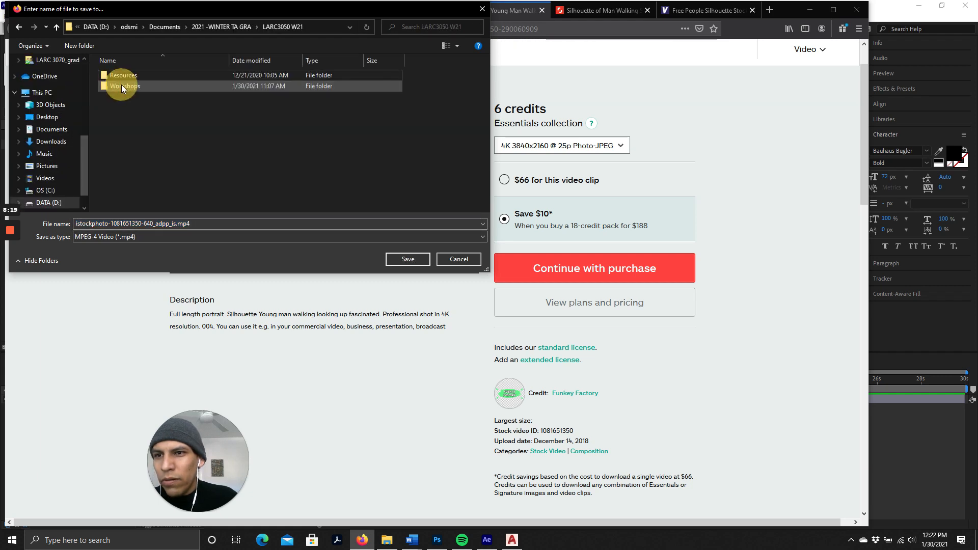
pyautogui.doubleClick(129, 88)
pyautogui.doubleClick(117, 97)
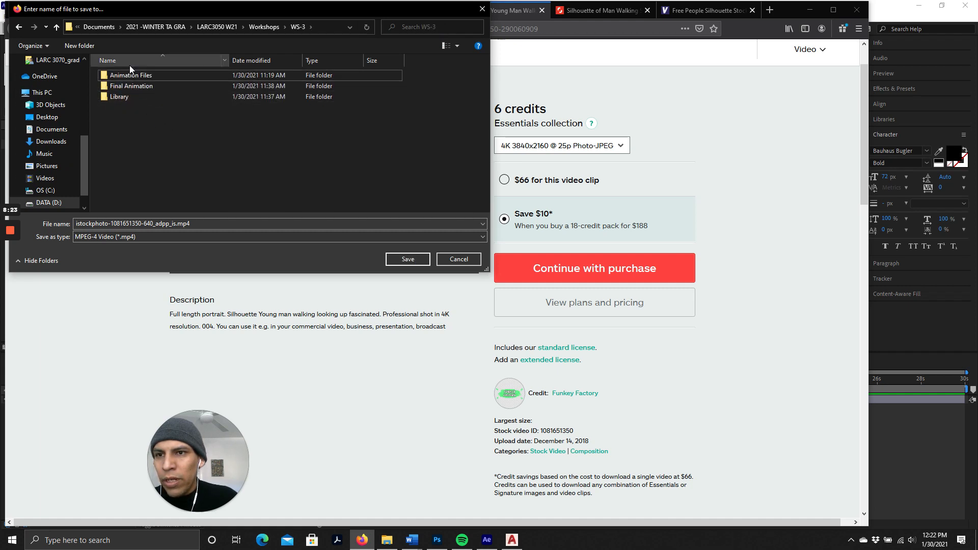
pyautogui.doubleClick(125, 96)
pyautogui.click(145, 136)
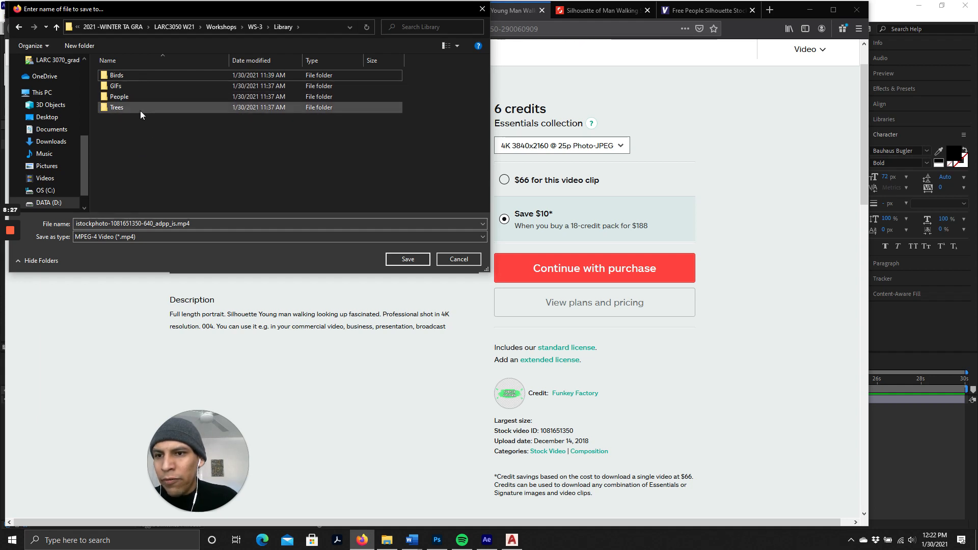
pyautogui.doubleClick(127, 98)
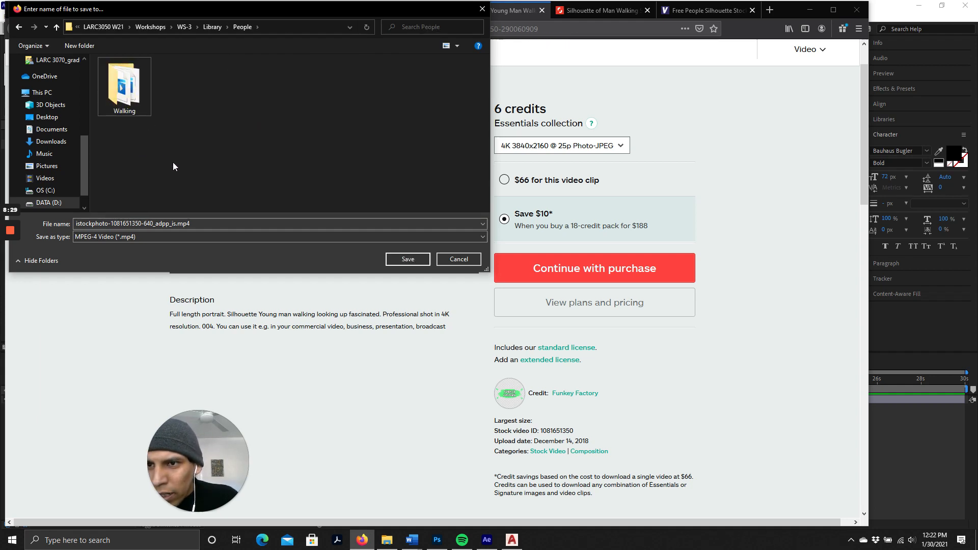
# Check the contents of the Walking subfolder and return to the People folder as the save location.
pyautogui.doubleClick(125, 89)
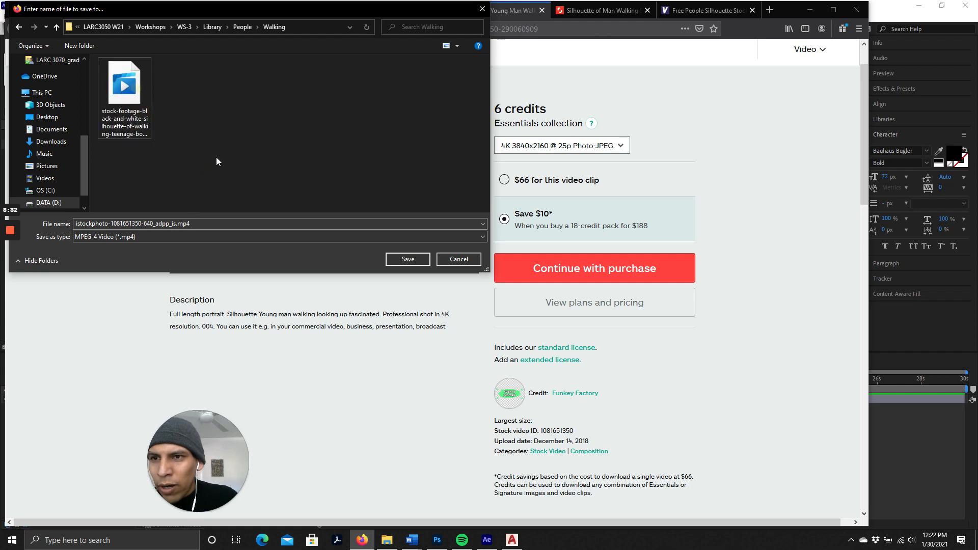
pyautogui.click(19, 27)
pyautogui.click(20, 27)
pyautogui.click(33, 27)
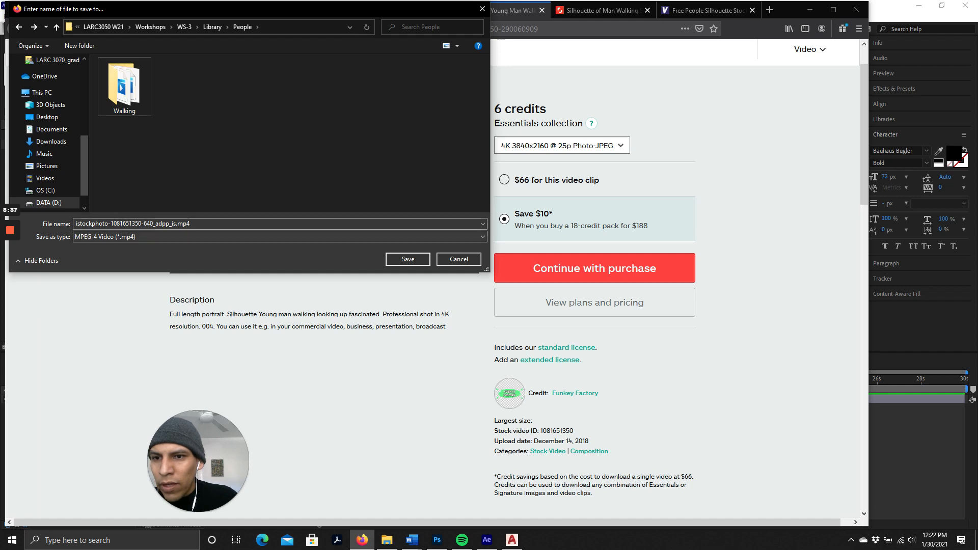
# Name the video file Walking-01.mp4 and save it in the People folder.
pyautogui.click(177, 223)
pyautogui.moveTo(190, 223); pyautogui.dragTo(65, 224)
pyautogui.click(195, 223)
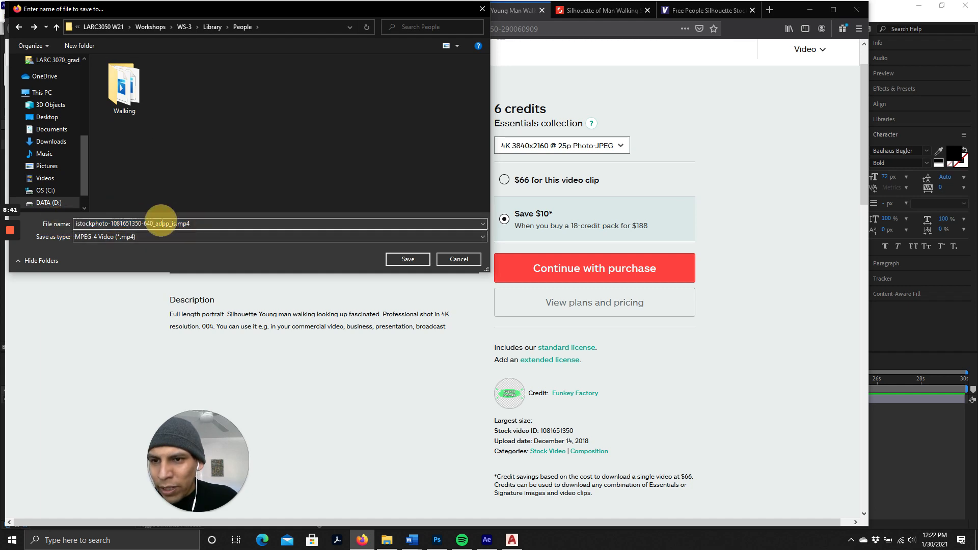
pyautogui.moveTo(162, 223); pyautogui.dragTo(43, 221)
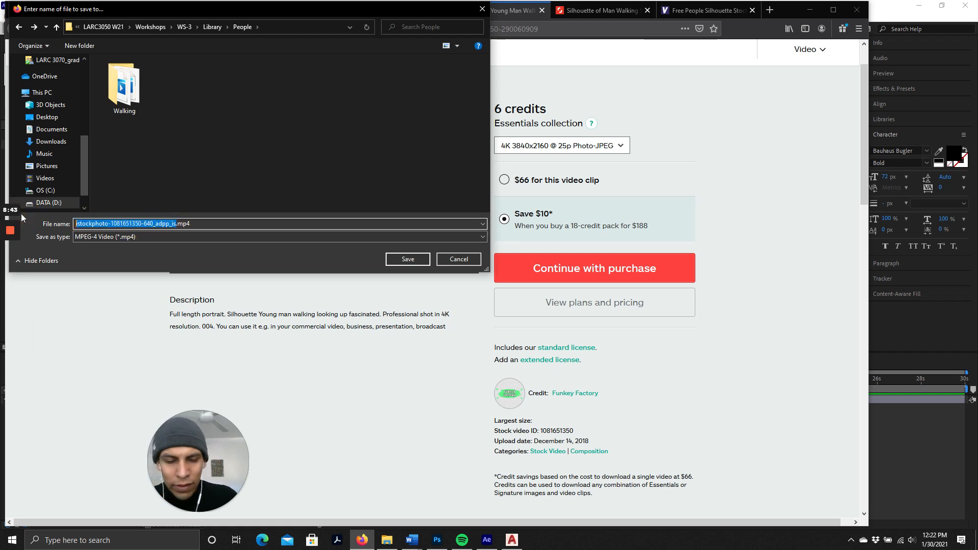
pyautogui.write('Wa')
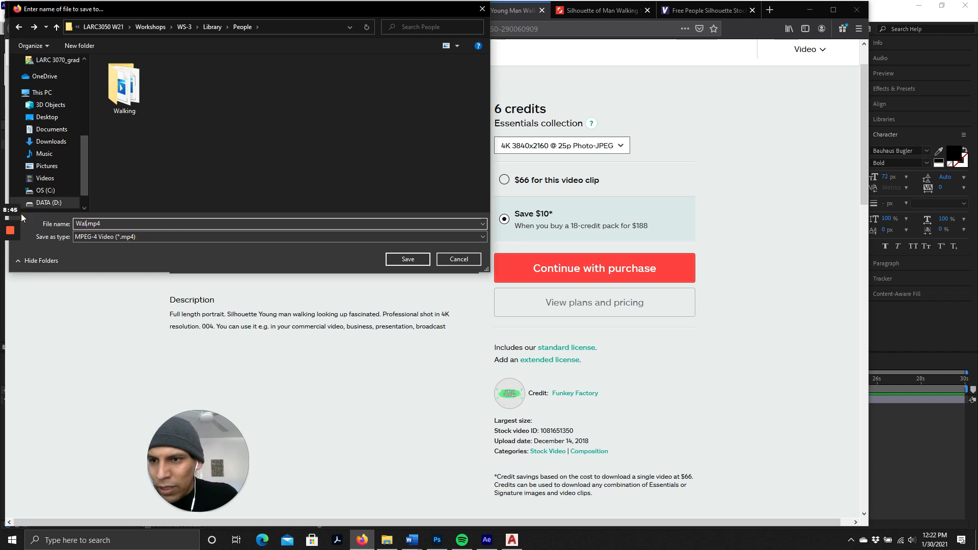
pyautogui.write('lking')
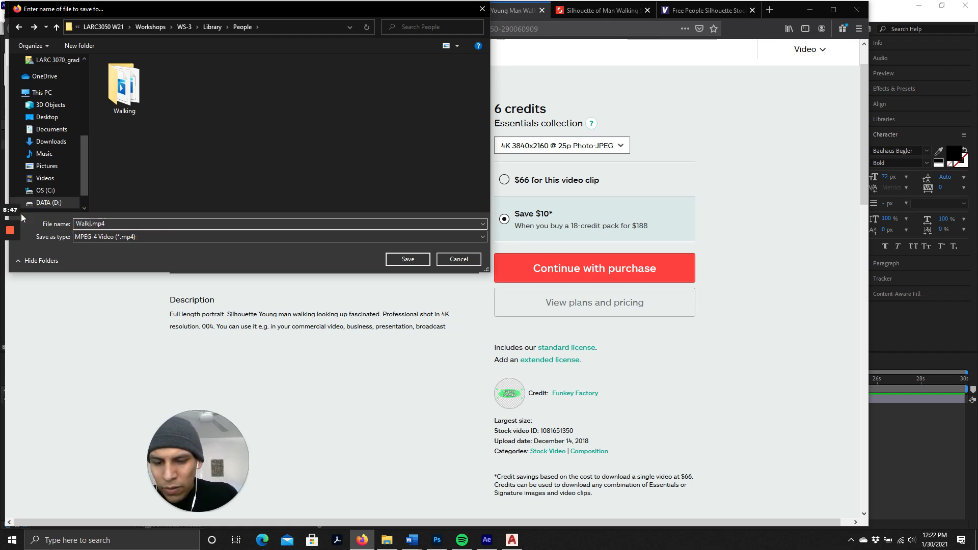
pyautogui.write('-')
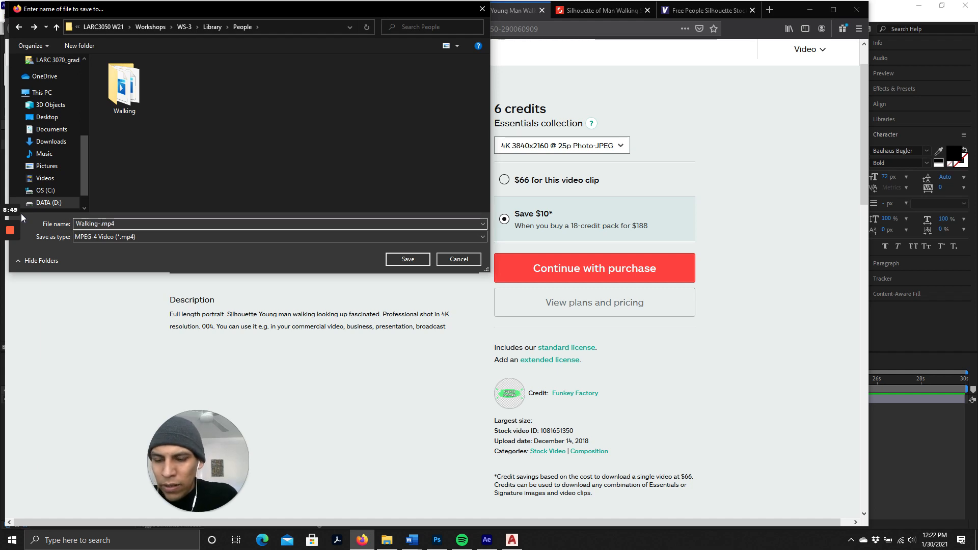
pyautogui.write('01')
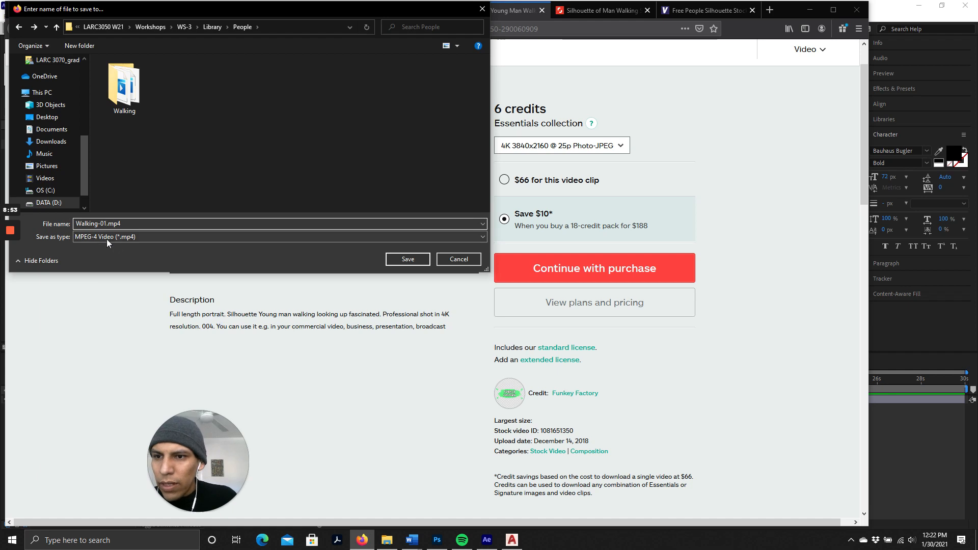
pyautogui.click(394, 259)
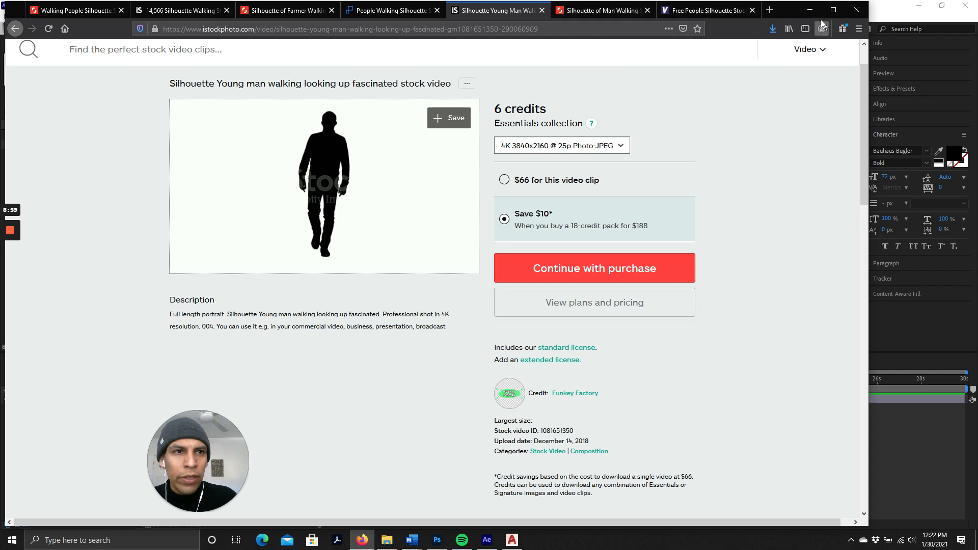
# Switch back to After Effects and import Walking-01.mp4 from the People folder into the project.
pyautogui.click(809, 9)
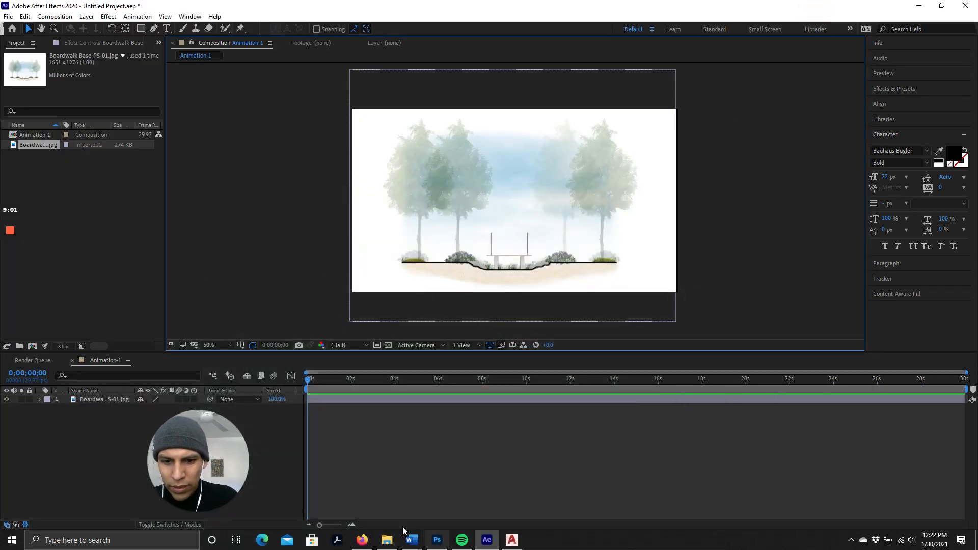
pyautogui.click(390, 541)
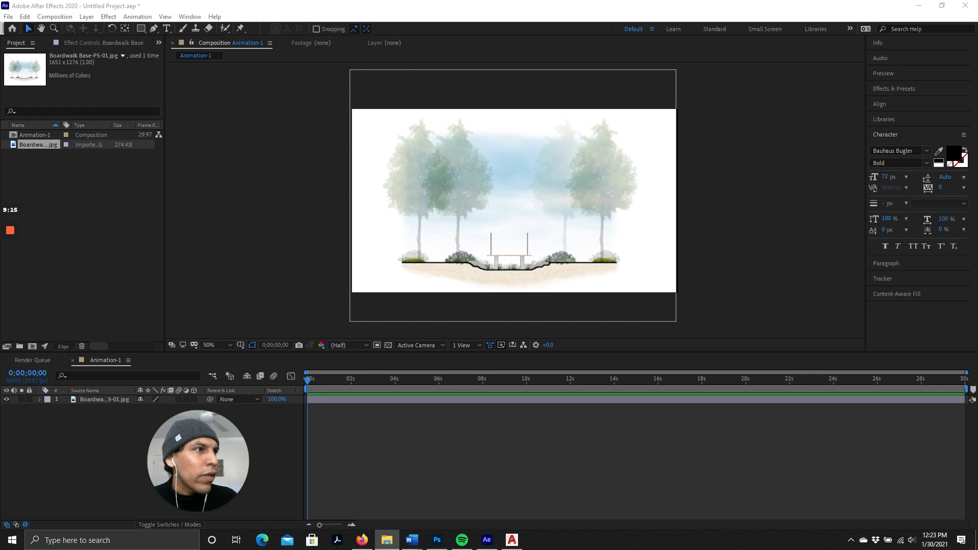
pyautogui.moveTo(977, 66); pyautogui.dragTo(547, 70)
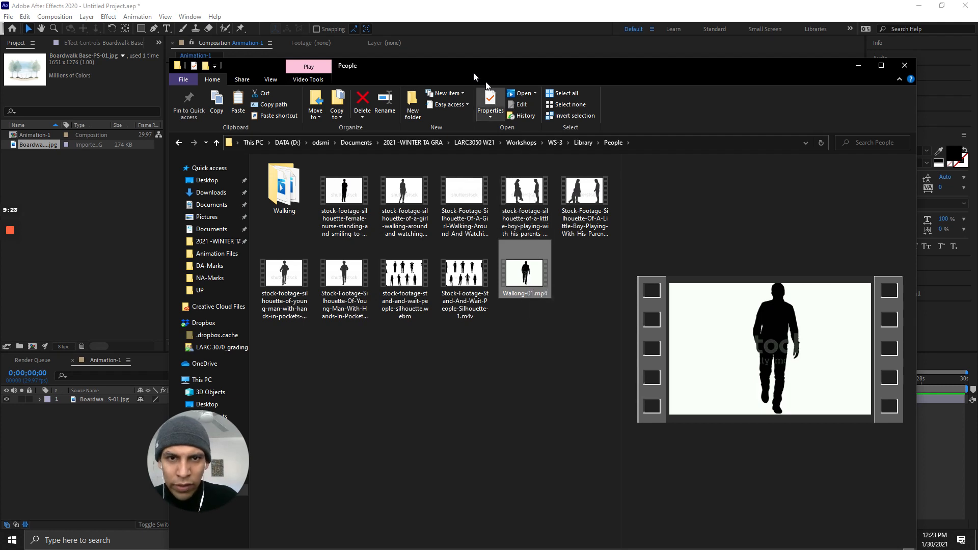
pyautogui.moveTo(469, 75); pyautogui.dragTo(481, 65)
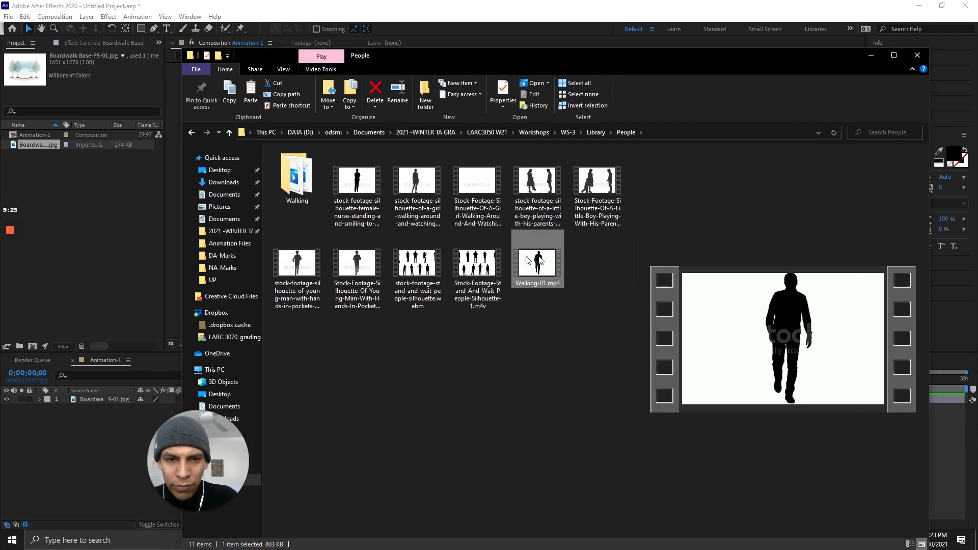
pyautogui.moveTo(545, 260); pyautogui.dragTo(105, 244)
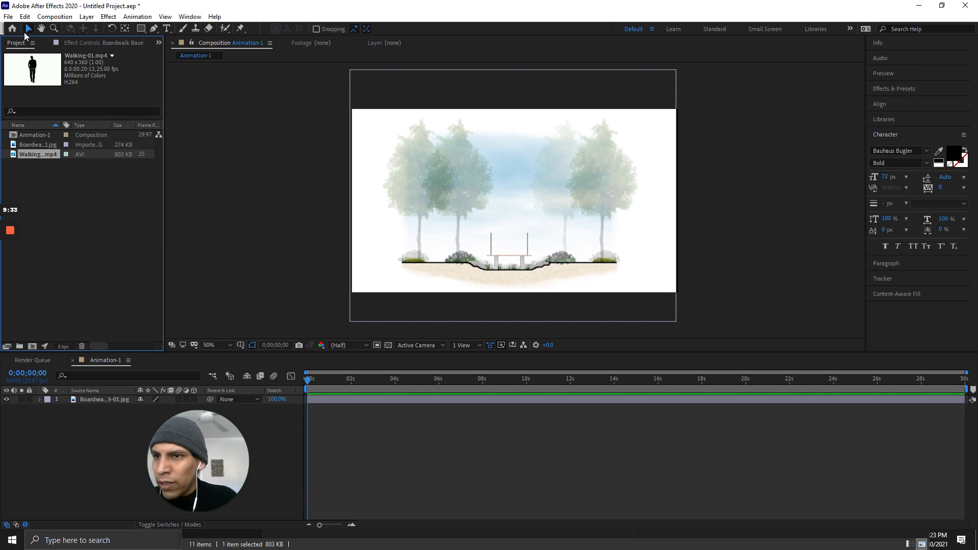
# Add Walking-01.mp4 to the Animation-1 composition above the boardwalk image layer and shift it slightly lower and to the left.
pyautogui.click(30, 157)
pyautogui.moveTo(30, 158); pyautogui.dragTo(32, 137)
pyautogui.click(72, 219)
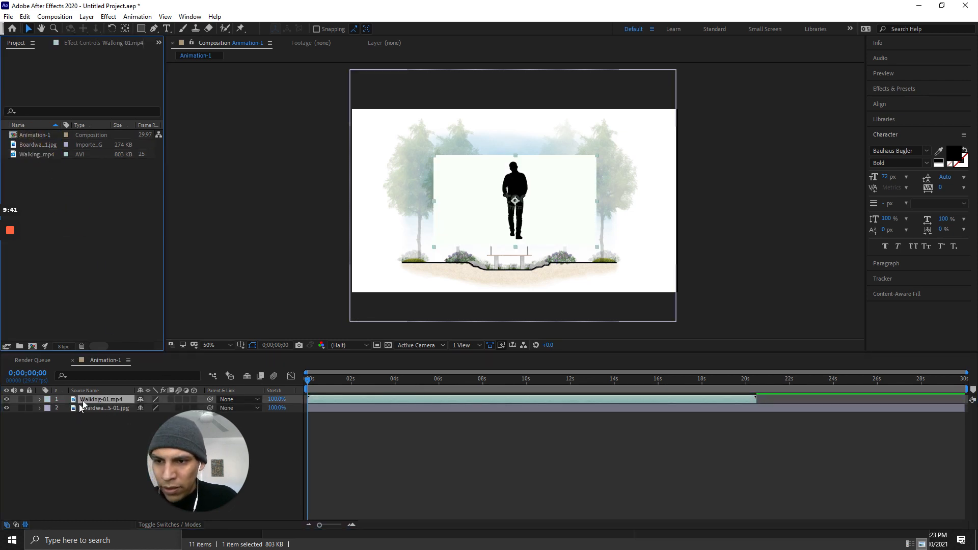
pyautogui.click(87, 443)
pyautogui.click(521, 176)
pyautogui.moveTo(540, 194)
pyautogui.mouseDown()
pyautogui.moveTo(530, 220)
pyautogui.moveTo(524, 212)
pyautogui.moveTo(575, 202)
pyautogui.moveTo(551, 228)
pyautogui.moveTo(546, 216)
pyautogui.moveTo(467, 197)
pyautogui.moveTo(522, 217)
pyautogui.moveTo(536, 209)
pyautogui.mouseUp()
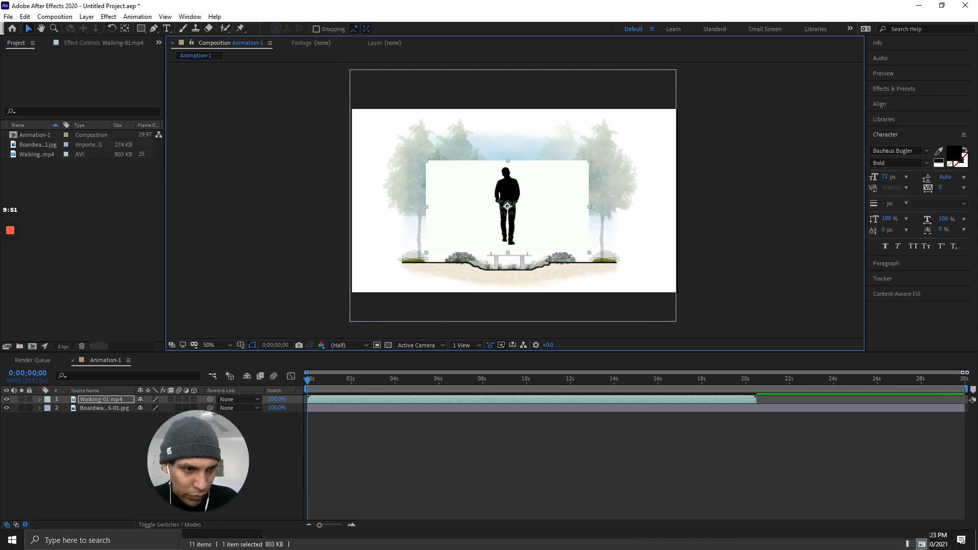
# Shorten the Animation-1 work area so that it ends at about 8 seconds.
pyautogui.moveTo(966, 372); pyautogui.dragTo(646, 379)
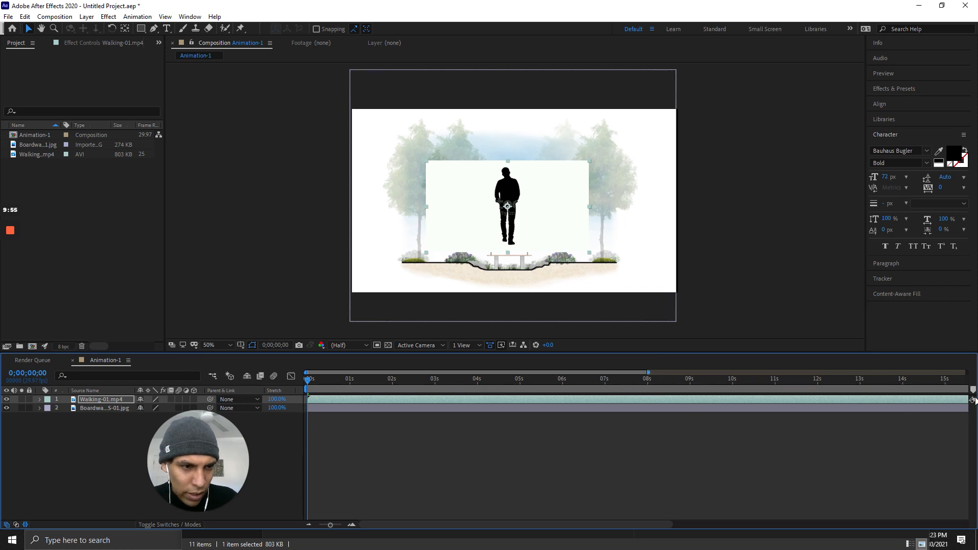
pyautogui.moveTo(619, 522); pyautogui.dragTo(969, 523)
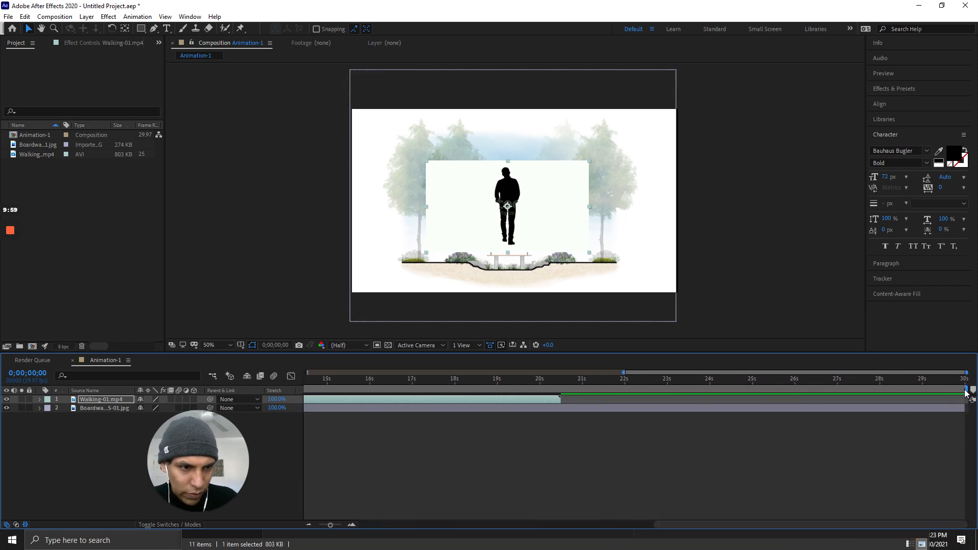
pyautogui.moveTo(971, 390); pyautogui.dragTo(654, 418)
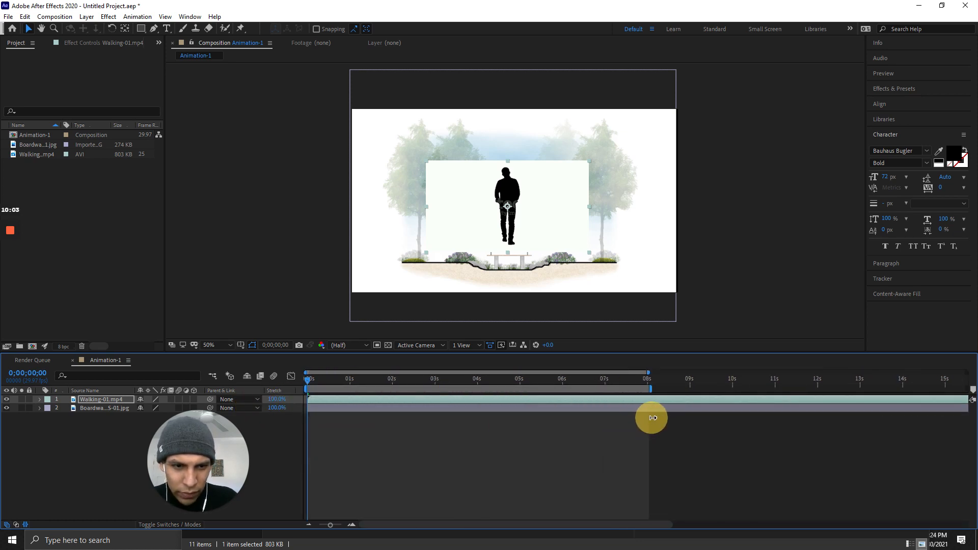
# Preview the walking animation across the work area and return the current time to the start of the composition.
pyautogui.click(711, 452)
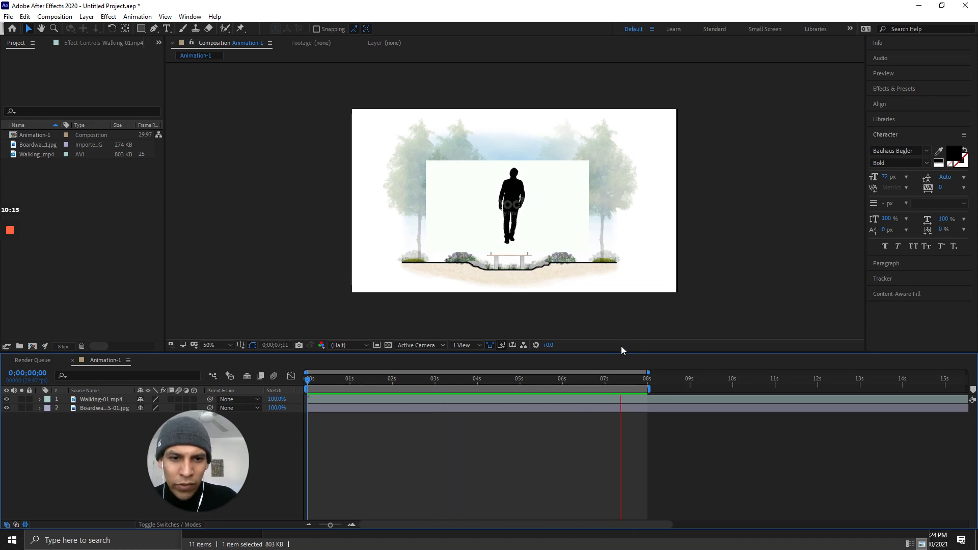
pyautogui.press('space')
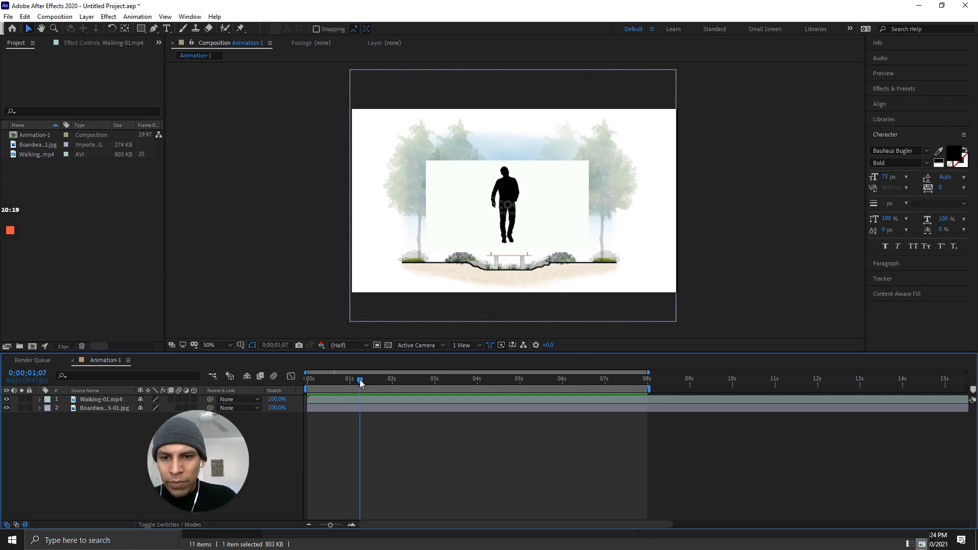
pyautogui.click(300, 382)
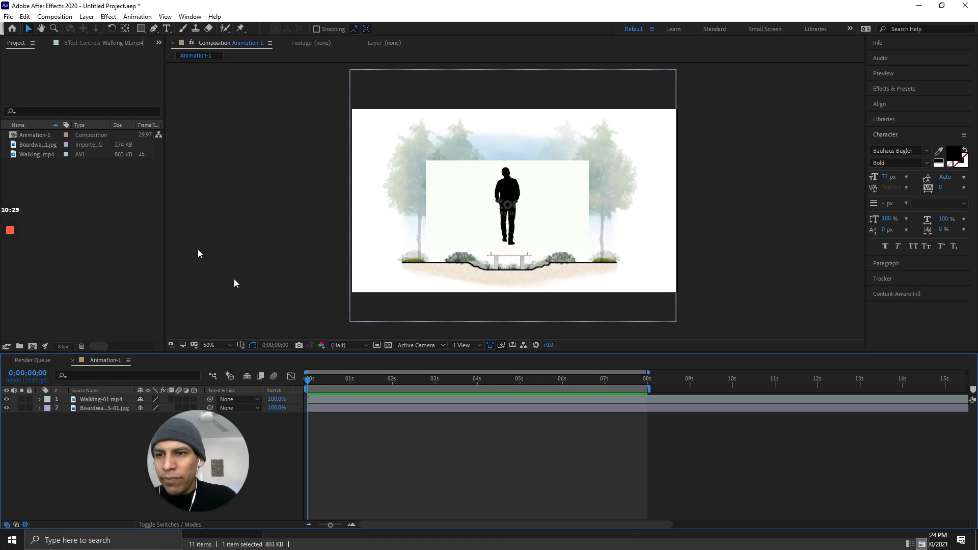
pyautogui.moveTo(192, 436); pyautogui.dragTo(156, 448)
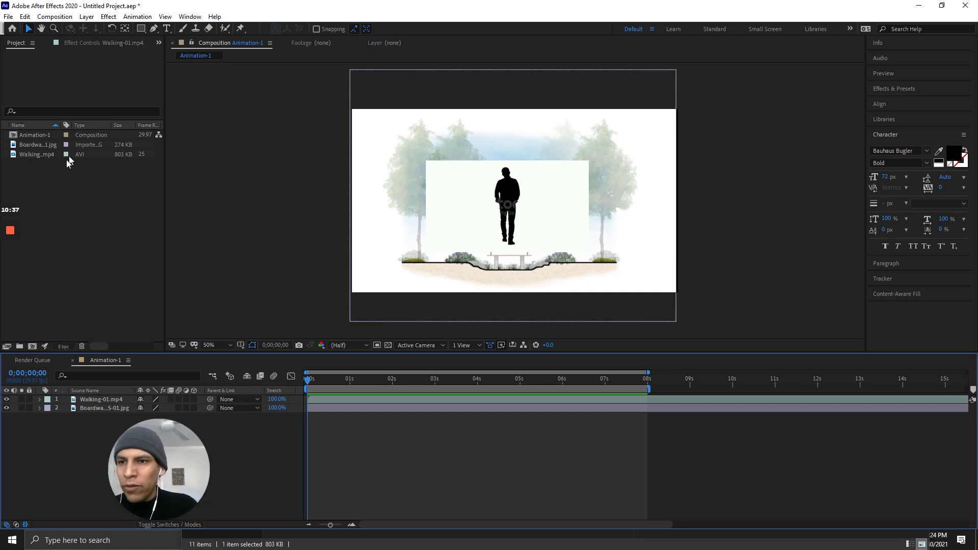
pyautogui.click(34, 156)
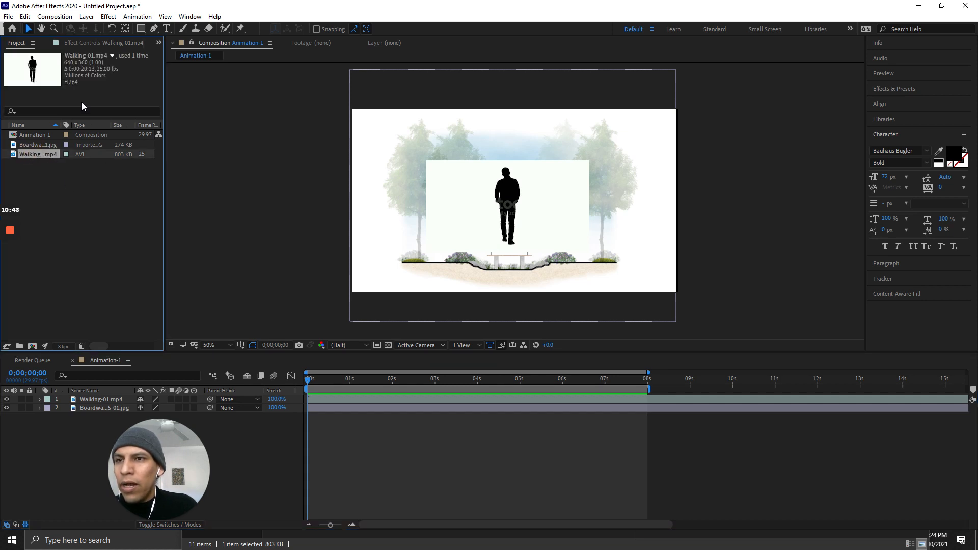
pyautogui.click(89, 18)
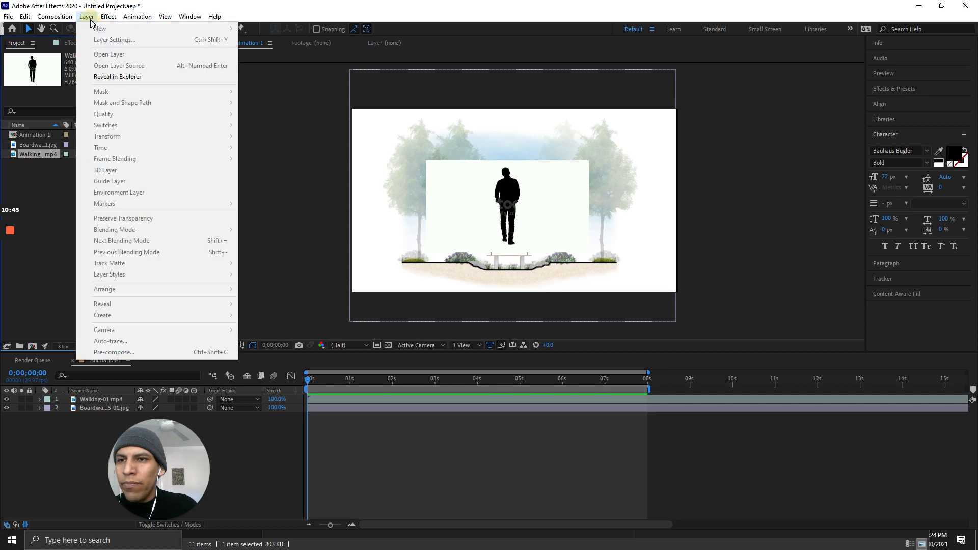
pyautogui.moveTo(102, 20)
pyautogui.click(38, 196)
pyautogui.click(484, 179)
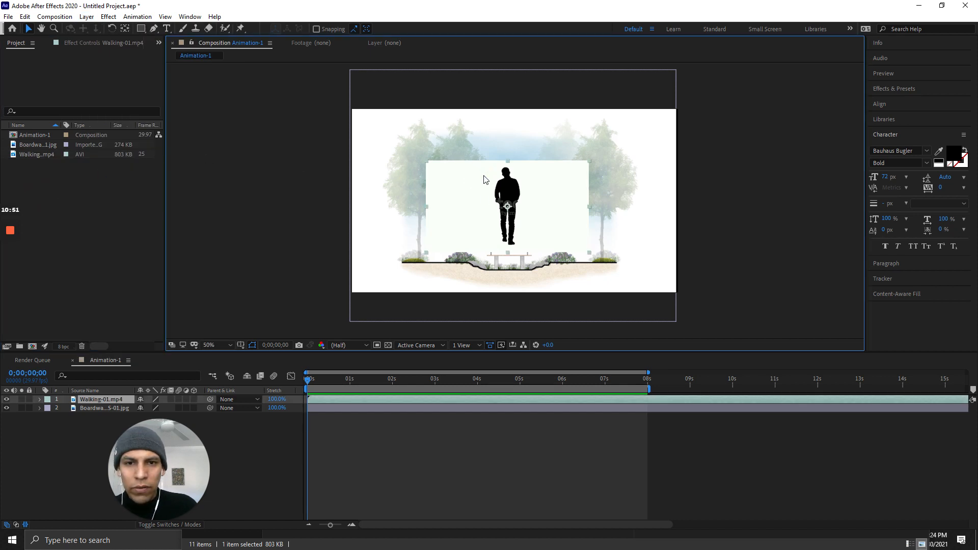
pyautogui.click(87, 16)
pyautogui.moveTo(108, 17)
pyautogui.click(96, 418)
pyautogui.click(94, 399)
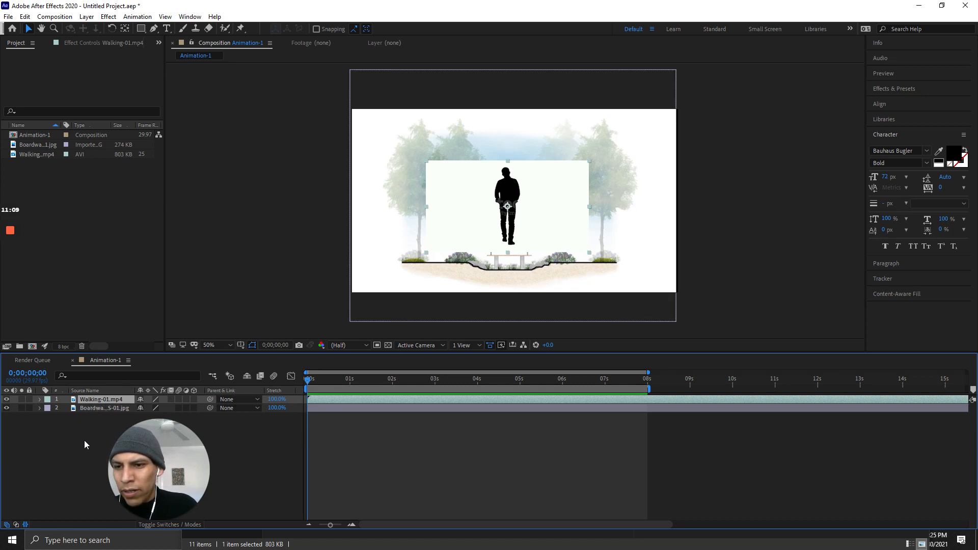
pyautogui.click(89, 408)
pyautogui.click(87, 400)
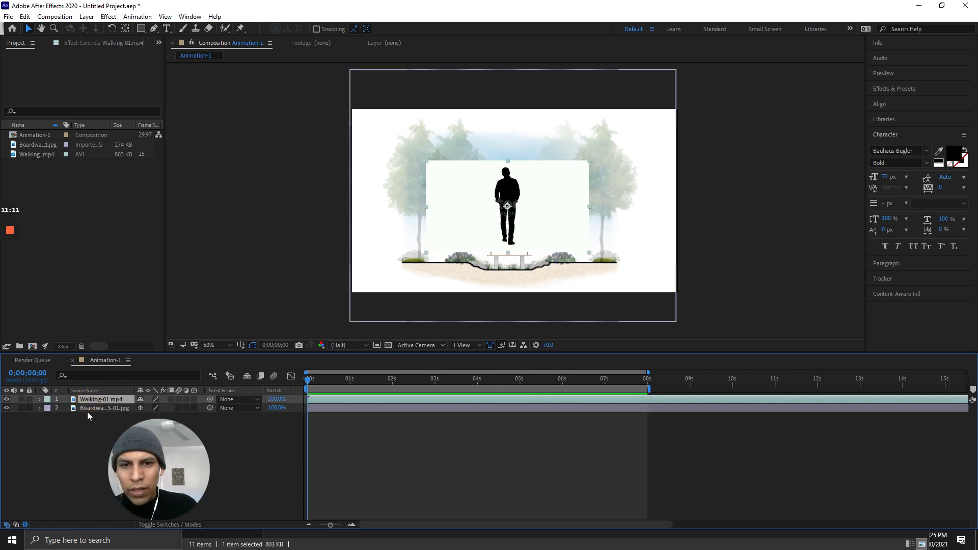
pyautogui.click(87, 410)
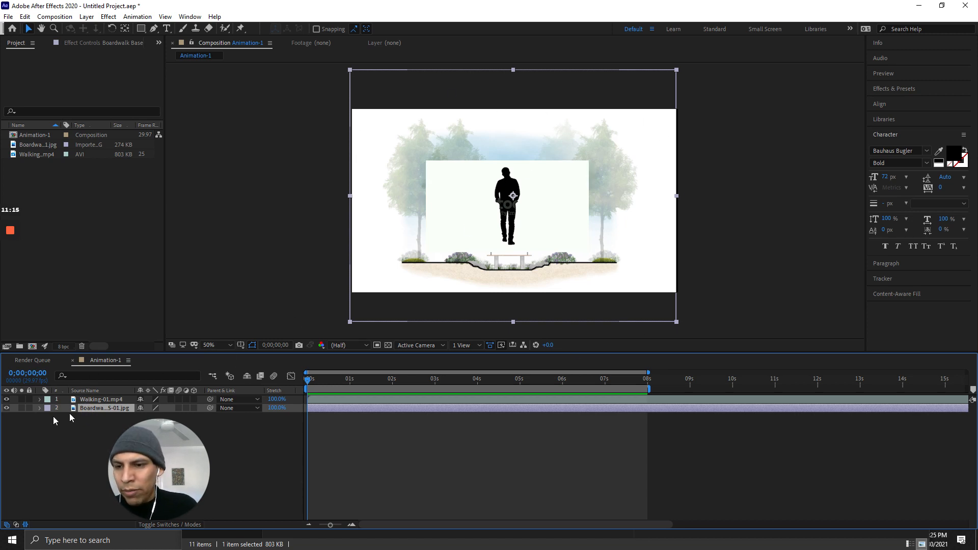
# Apply the Color Range keying effect to the Walking-01.mp4 layer and sample its white background as the color to remove.
pyautogui.click(88, 400)
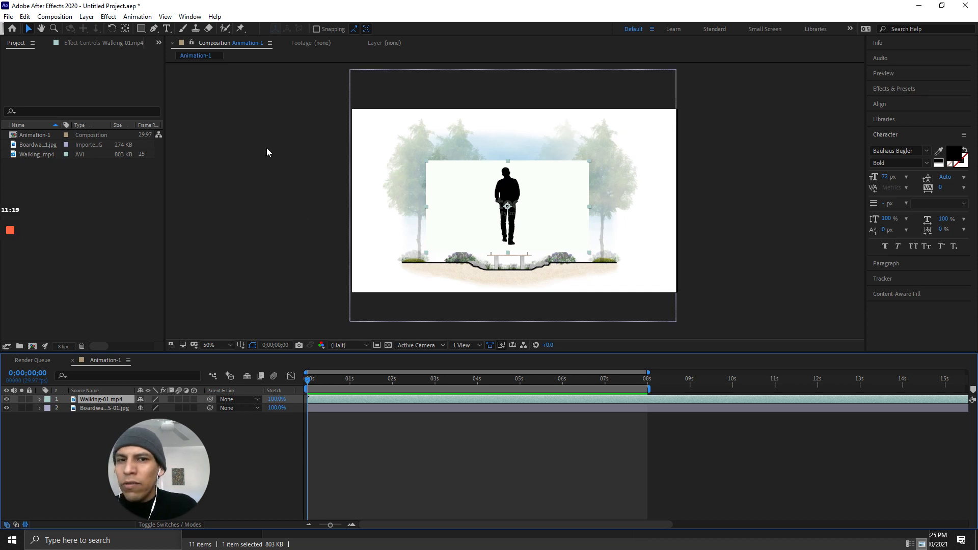
pyautogui.click(102, 17)
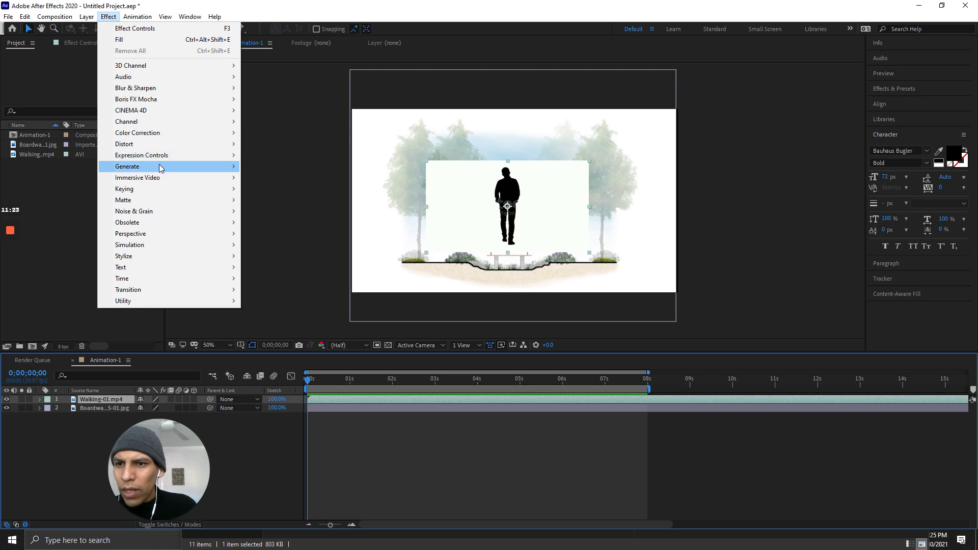
pyautogui.moveTo(161, 169)
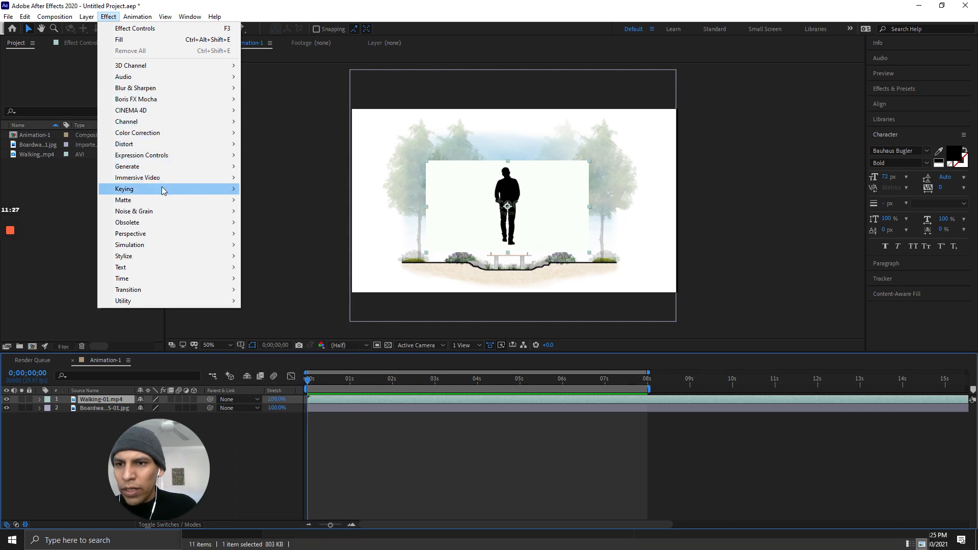
pyautogui.moveTo(163, 190)
pyautogui.click(277, 221)
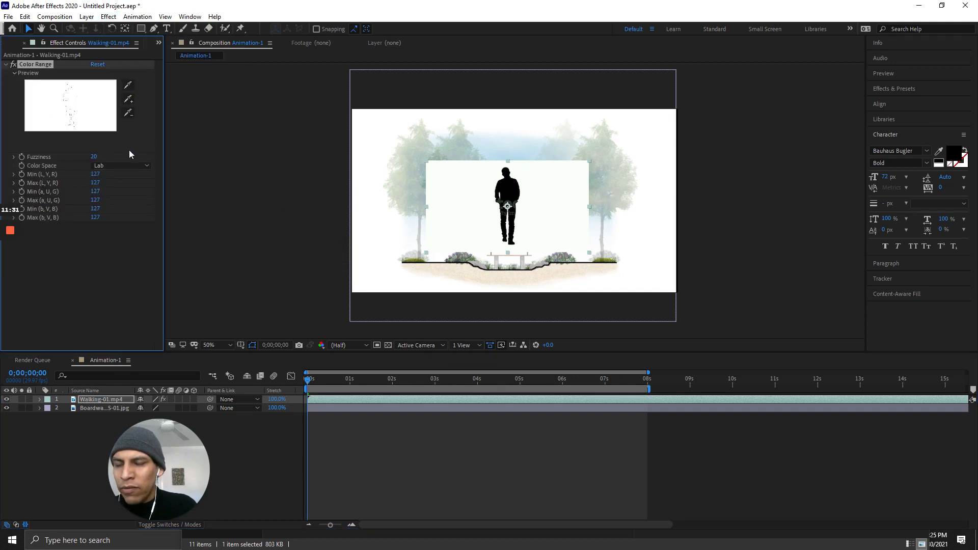
pyautogui.click(129, 87)
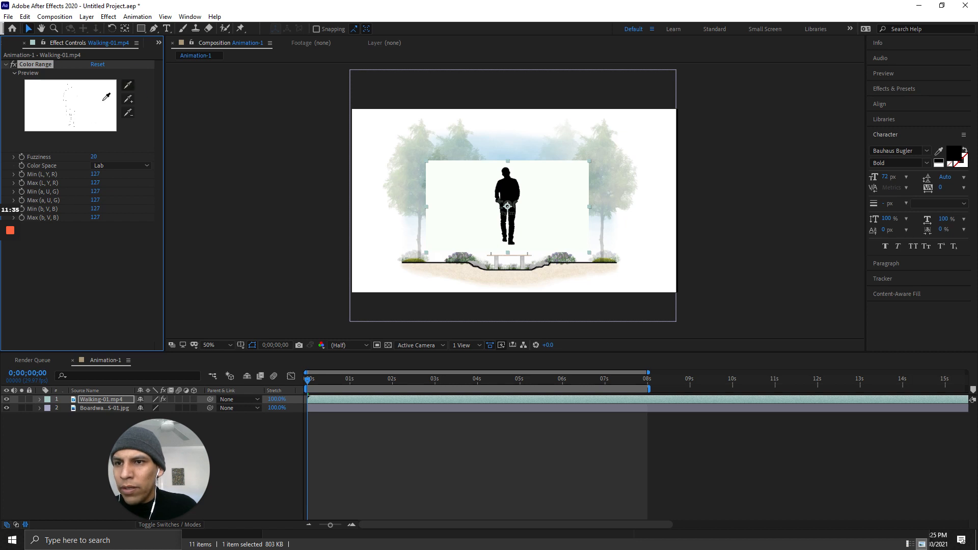
pyautogui.click(104, 100)
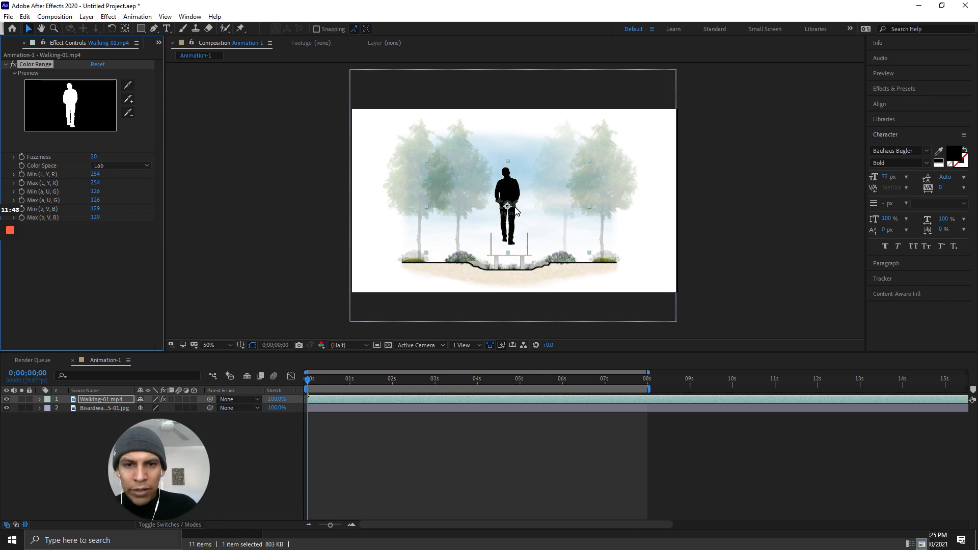
# Try sampling more of the background for the Color Range key while inspecting the silhouette up close.
pyautogui.scroll(4, 516, 210)
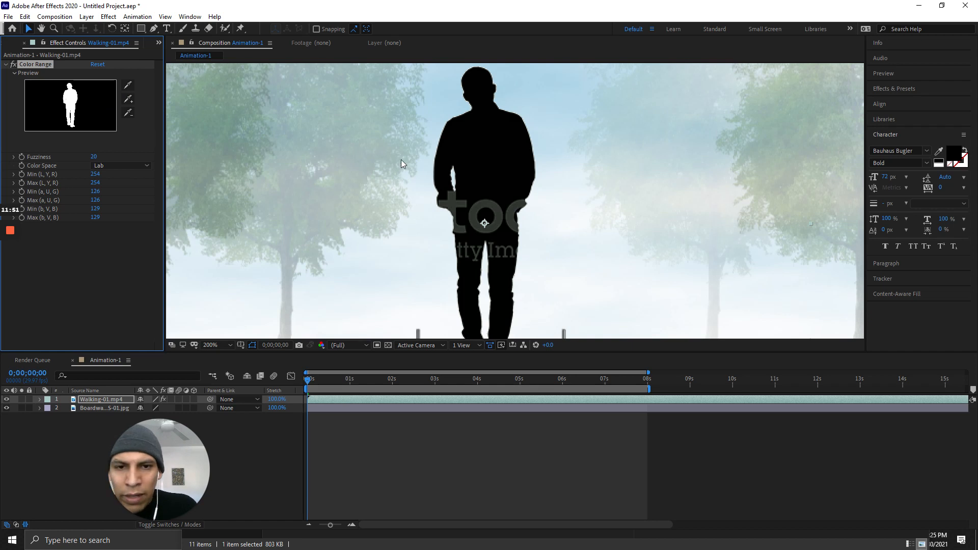
pyautogui.click(128, 84)
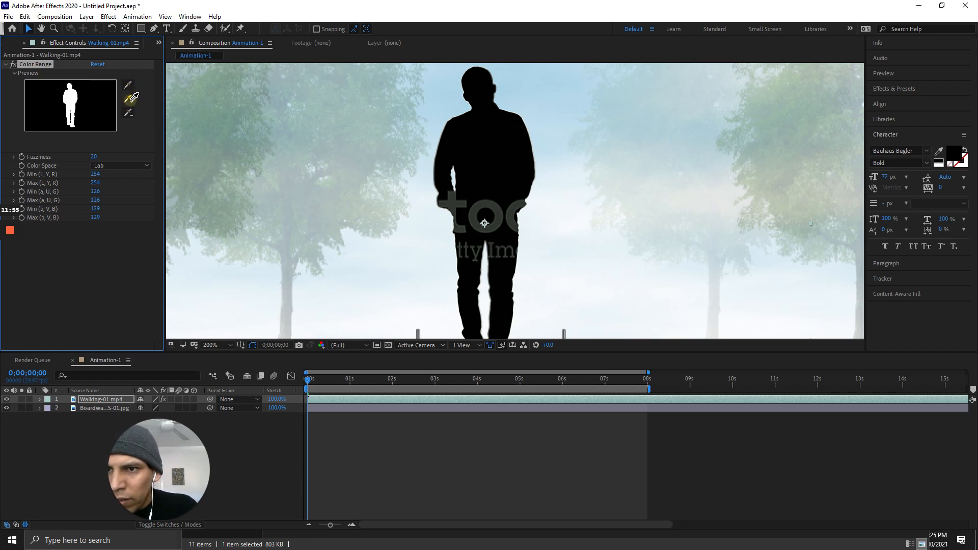
pyautogui.click(97, 99)
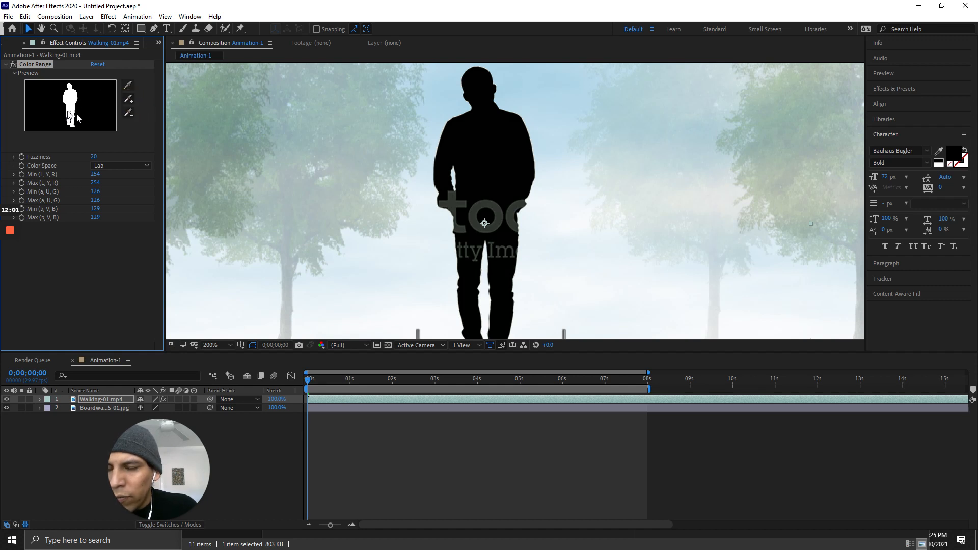
pyautogui.click(127, 85)
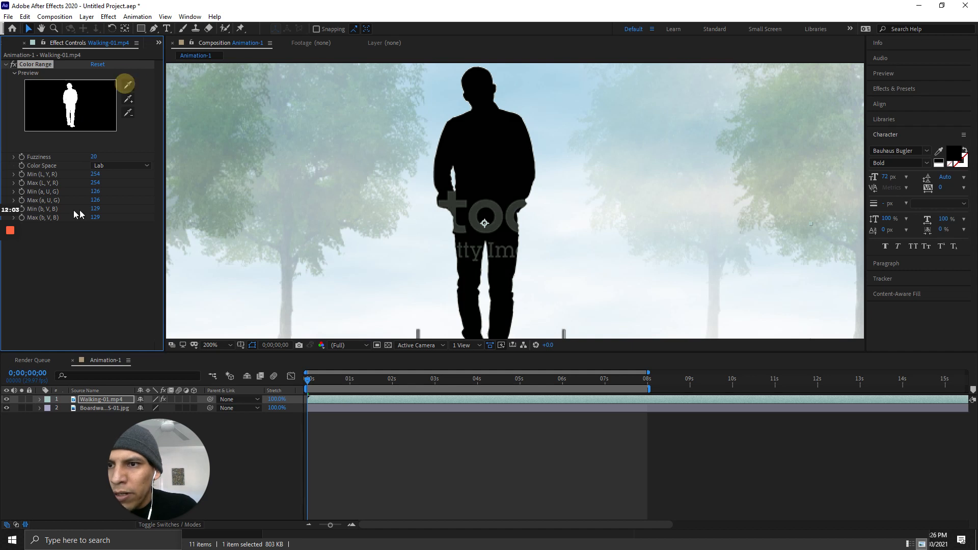
# Set the Fuzziness of the Color Range effect to 70.
pyautogui.click(96, 158)
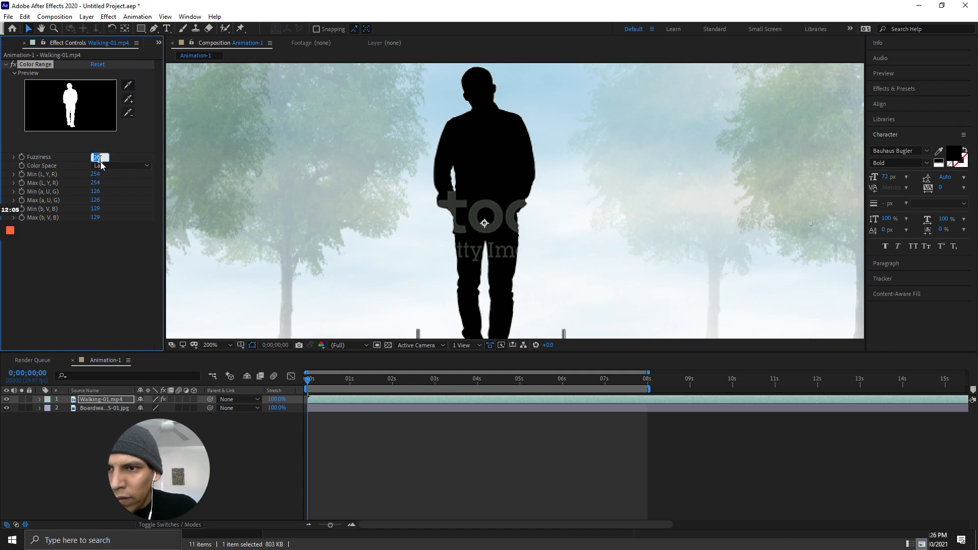
pyautogui.click(112, 160)
pyautogui.click(96, 157)
pyautogui.moveTo(93, 157); pyautogui.dragTo(117, 157)
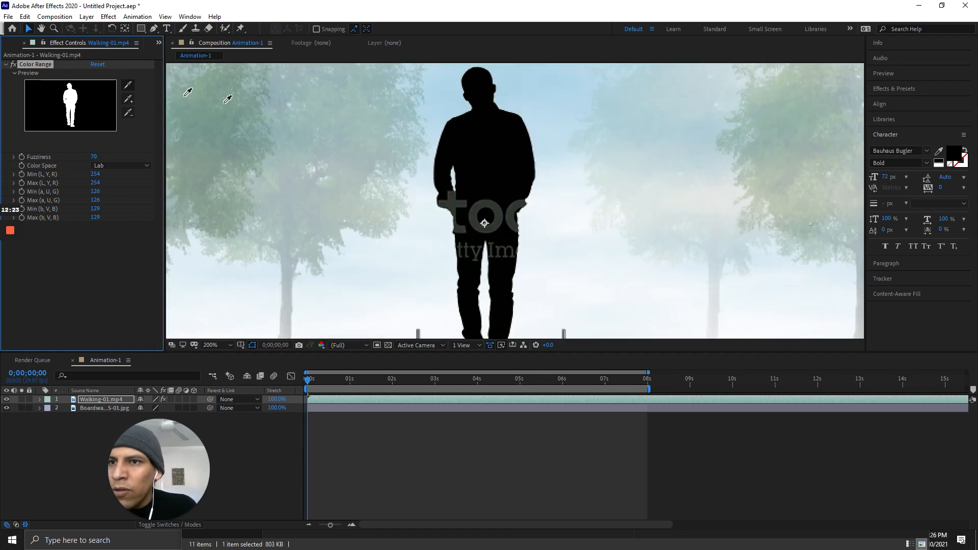
# Apply the Generate Fill effect to the Walking-01.mp4 layer.
pyautogui.press(',')
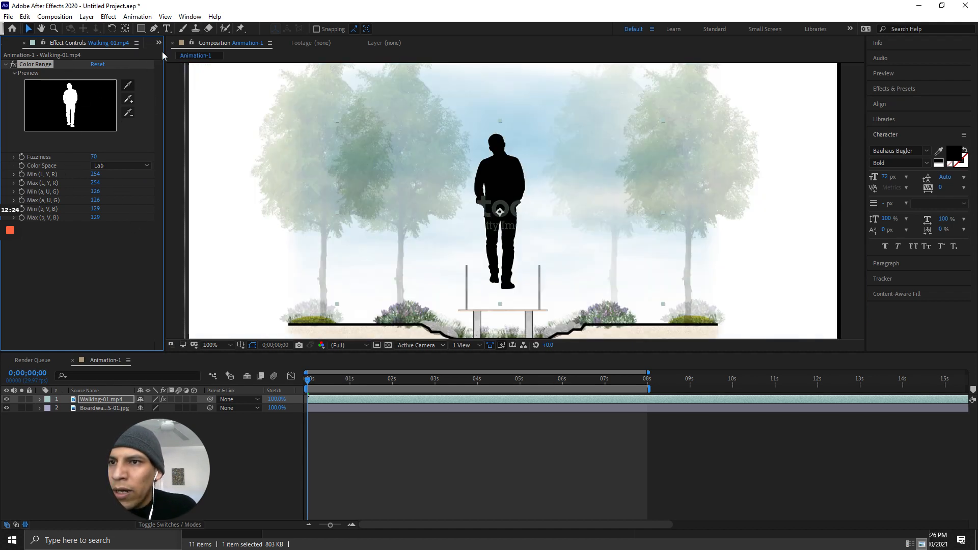
pyautogui.click(109, 17)
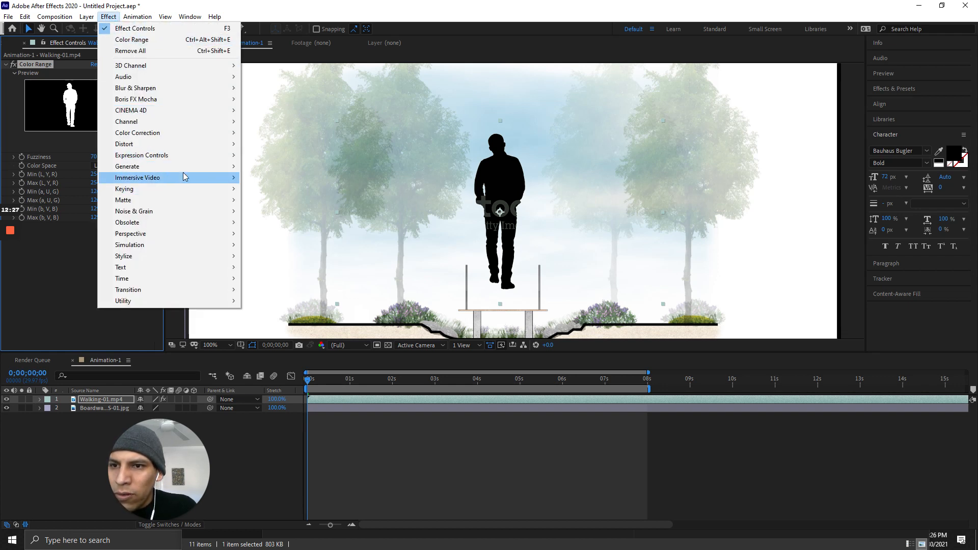
pyautogui.moveTo(189, 168)
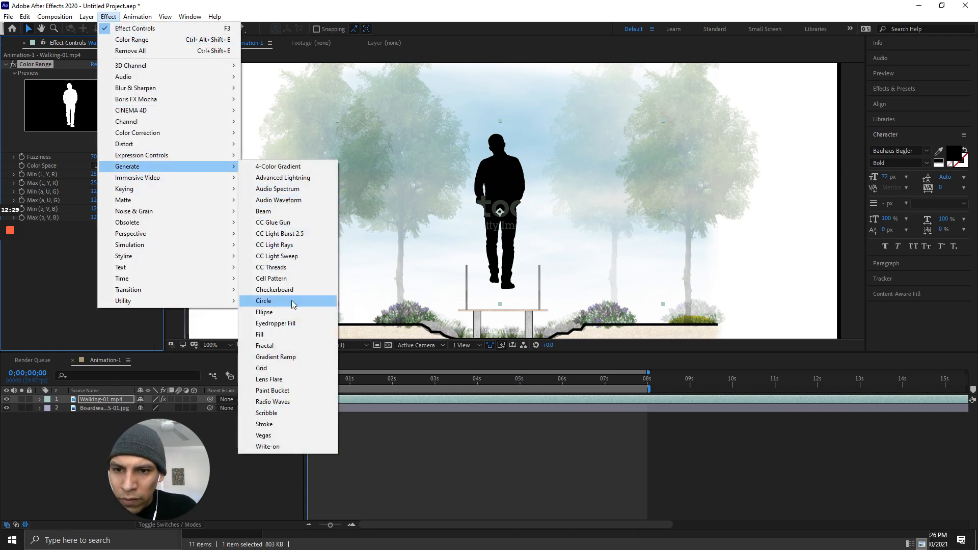
pyautogui.click(291, 335)
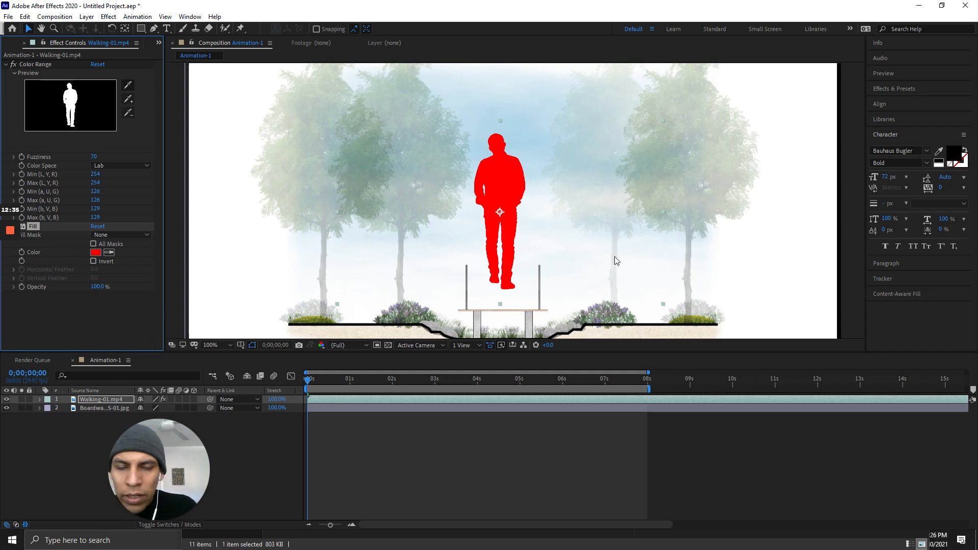
# Change the silhouette's Fill color to orange.
pyautogui.click(96, 253)
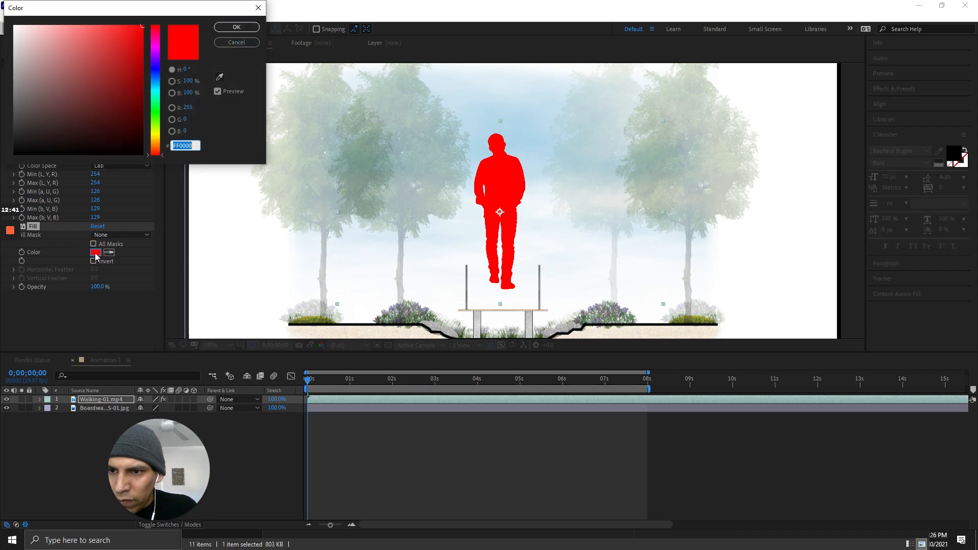
pyautogui.moveTo(161, 87)
pyautogui.mouseDown()
pyautogui.moveTo(159, 27)
pyautogui.moveTo(158, 144)
pyautogui.mouseUp()
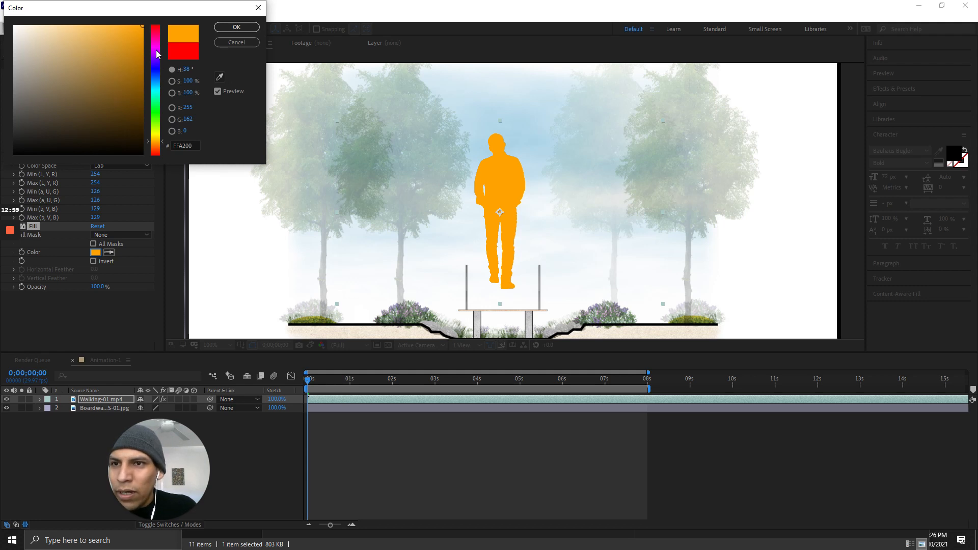
pyautogui.click(154, 25)
pyautogui.moveTo(155, 26); pyautogui.dragTo(160, 145)
pyautogui.click(235, 27)
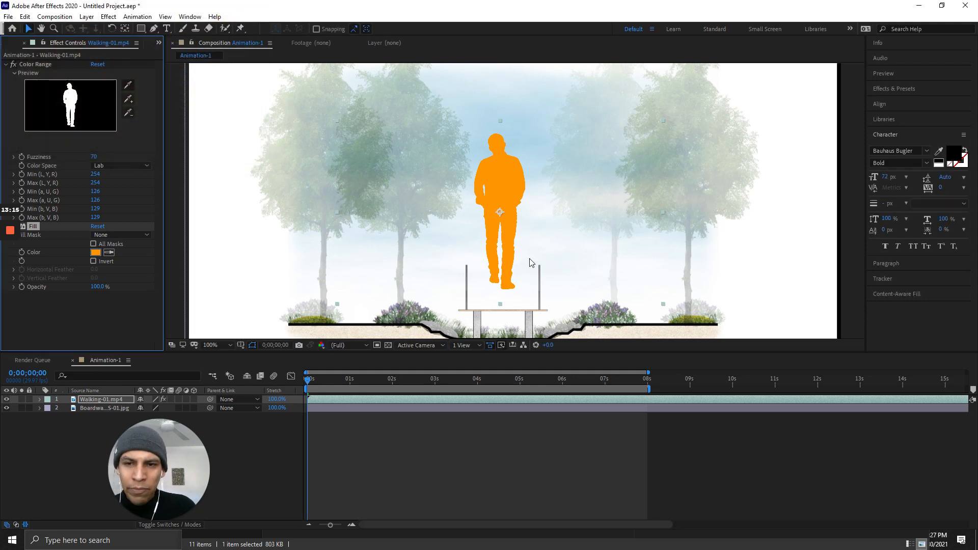
pyautogui.scroll(-2, 288, 178)
pyautogui.scroll(3, 527, 204)
pyautogui.scroll(-5, 411, 169)
pyautogui.scroll(2, 588, 203)
pyautogui.scroll(2, 544, 196)
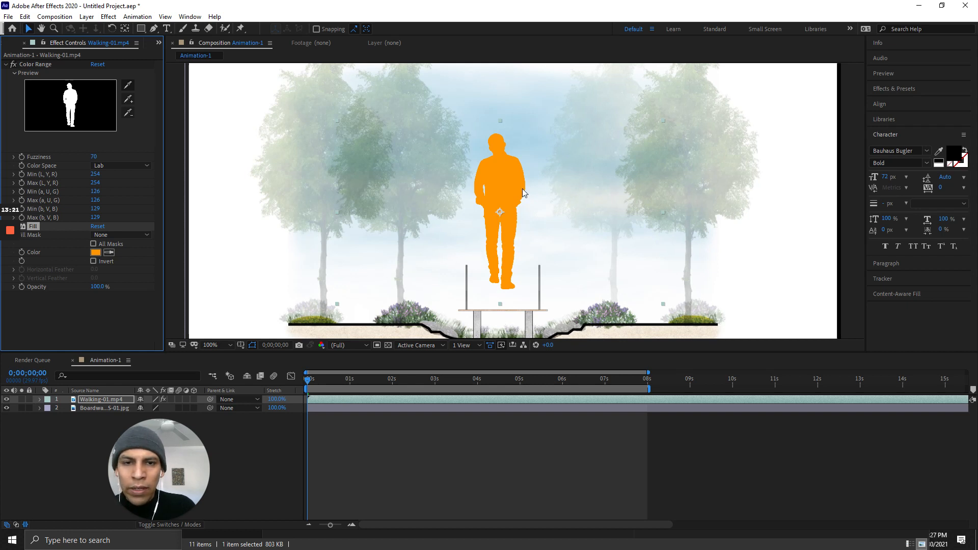
# Move the orange walking silhouette onto the ground beneath the trees on the near side of the boardwalk section.
pyautogui.moveTo(509, 168); pyautogui.dragTo(353, 200)
pyautogui.scroll(-2, 397, 209)
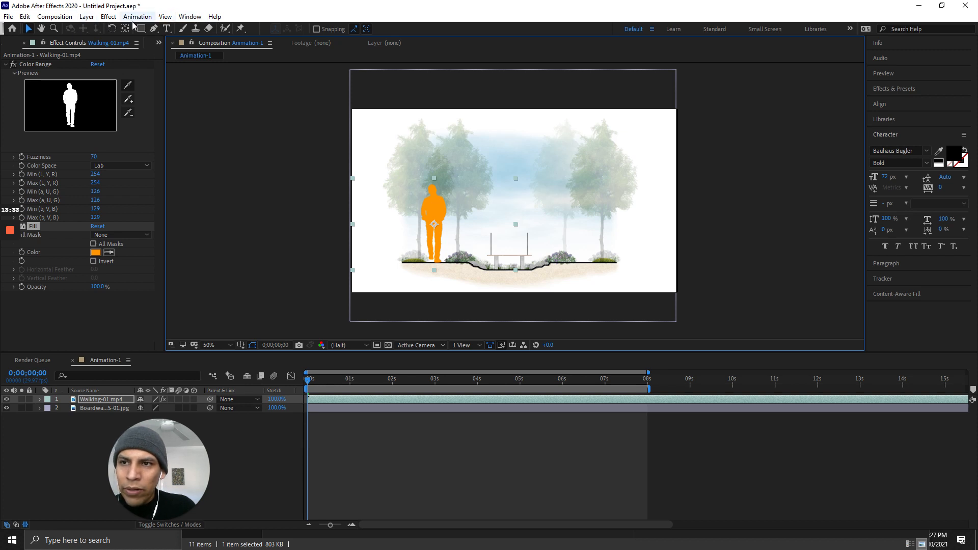
pyautogui.scroll(3, 420, 188)
pyautogui.scroll(-1, 372, 181)
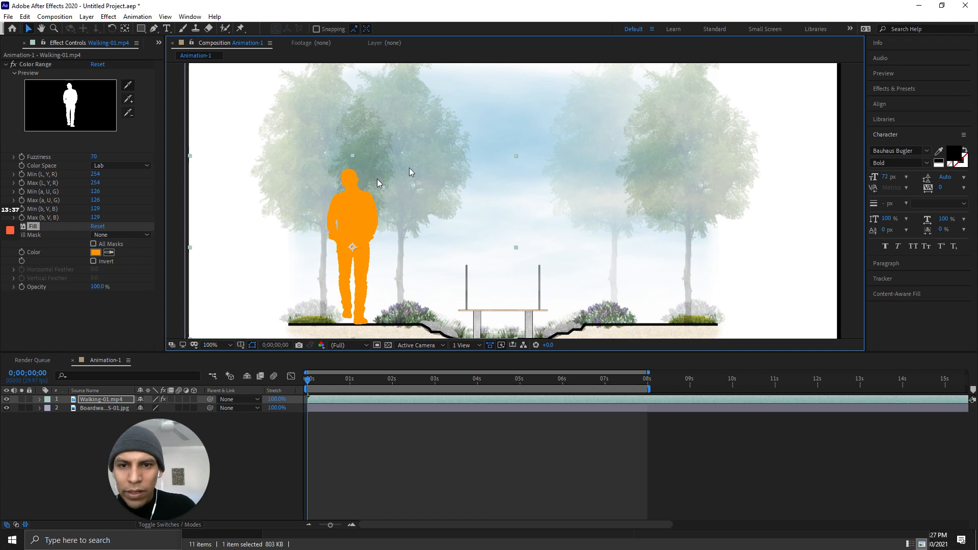
pyautogui.click(128, 99)
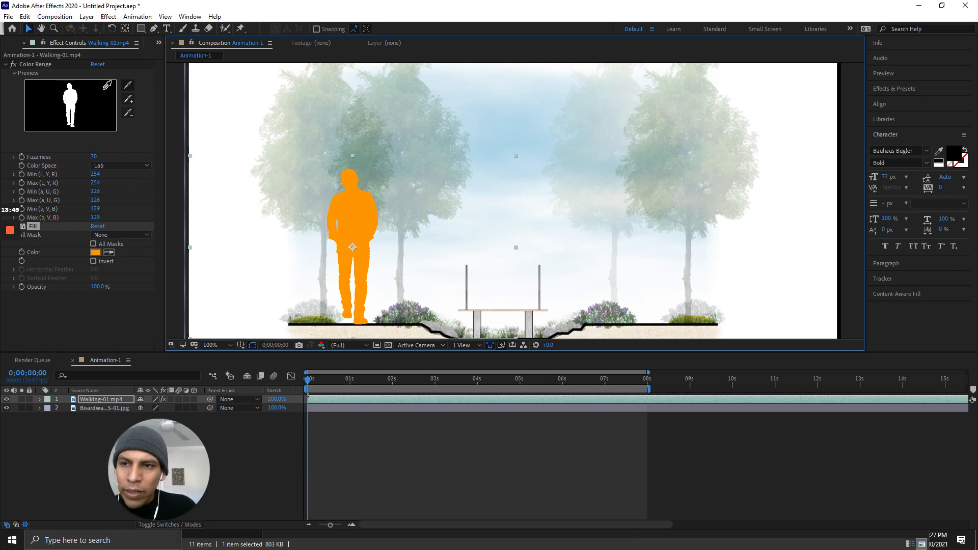
pyautogui.click(54, 16)
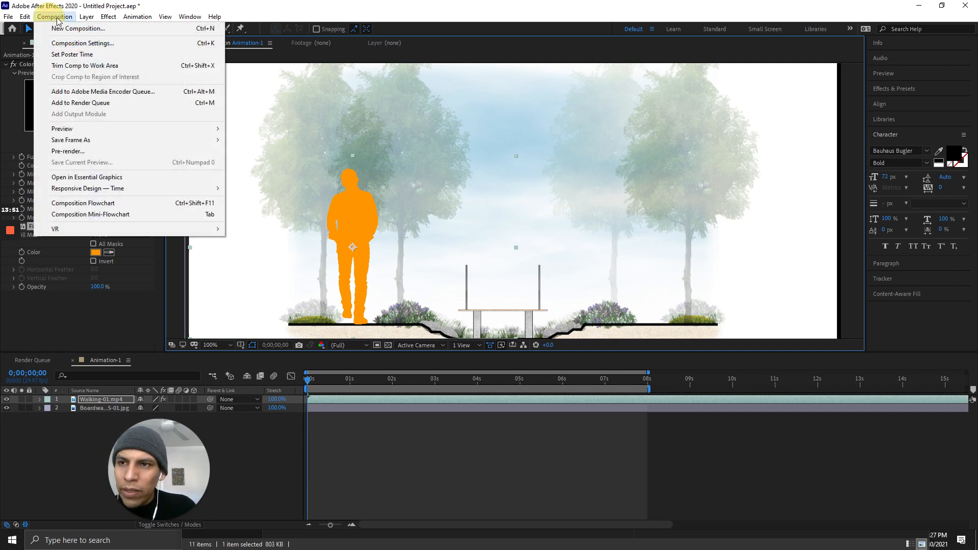
pyautogui.moveTo(79, 18)
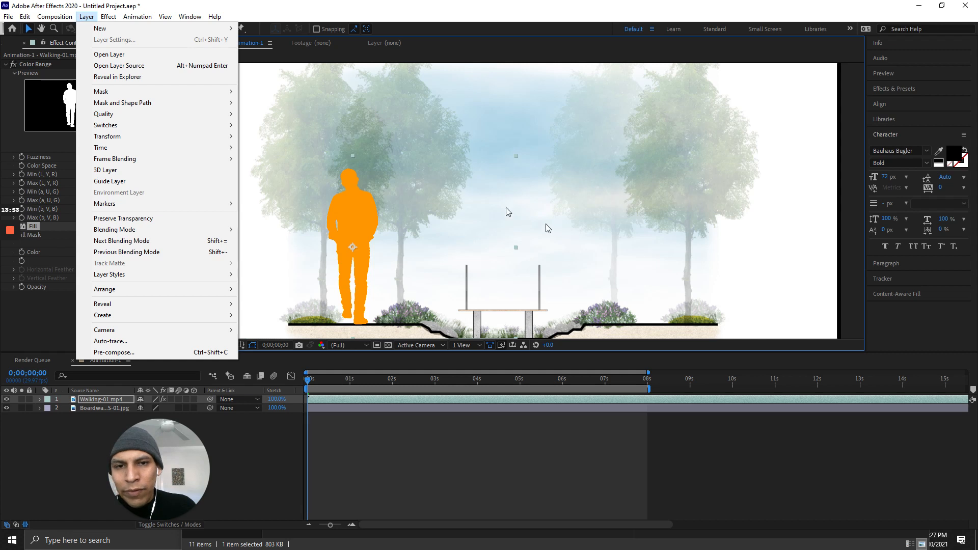
pyautogui.click(518, 156)
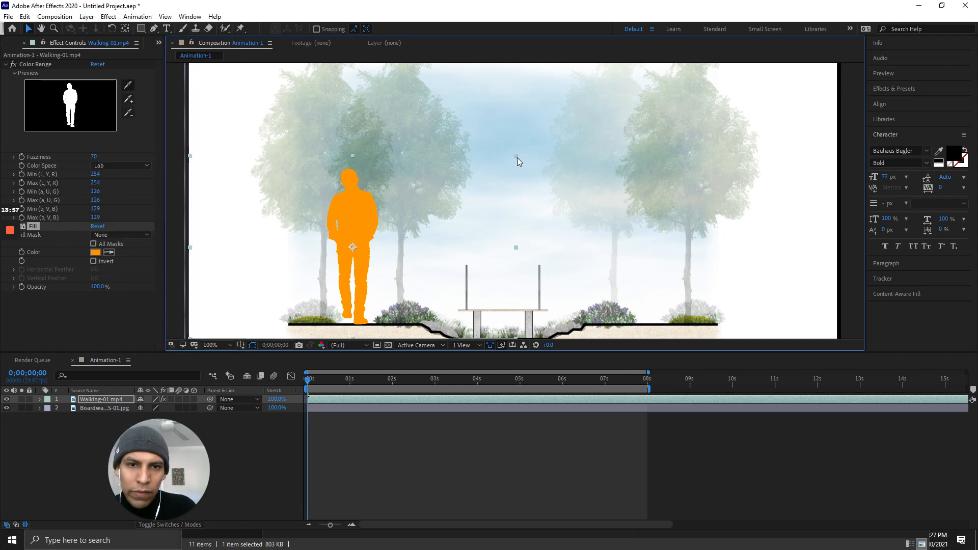
# Scale down the Walking-01.mp4 layer and move the silhouette onto the boardwalk deck between the two railings.
pyautogui.moveTo(517, 157); pyautogui.dragTo(454, 173)
pyautogui.scroll(-4, 413, 189)
pyautogui.scroll(6, 414, 207)
pyautogui.scroll(-1, 342, 204)
pyautogui.moveTo(350, 247); pyautogui.dragTo(499, 248)
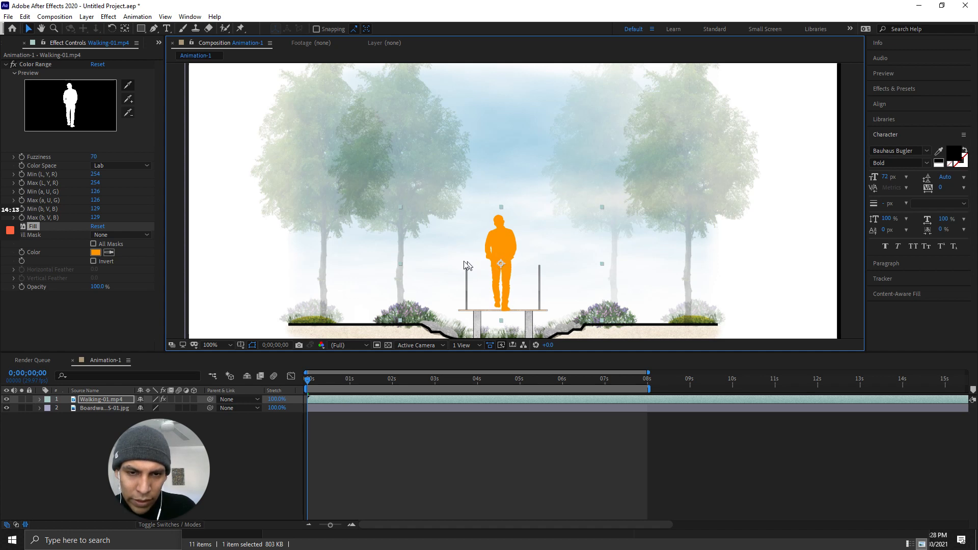
# Shrink the silhouette slightly more and nudge it down so its feet rest on the boardwalk deck.
pyautogui.click(600, 208)
pyautogui.click(595, 213)
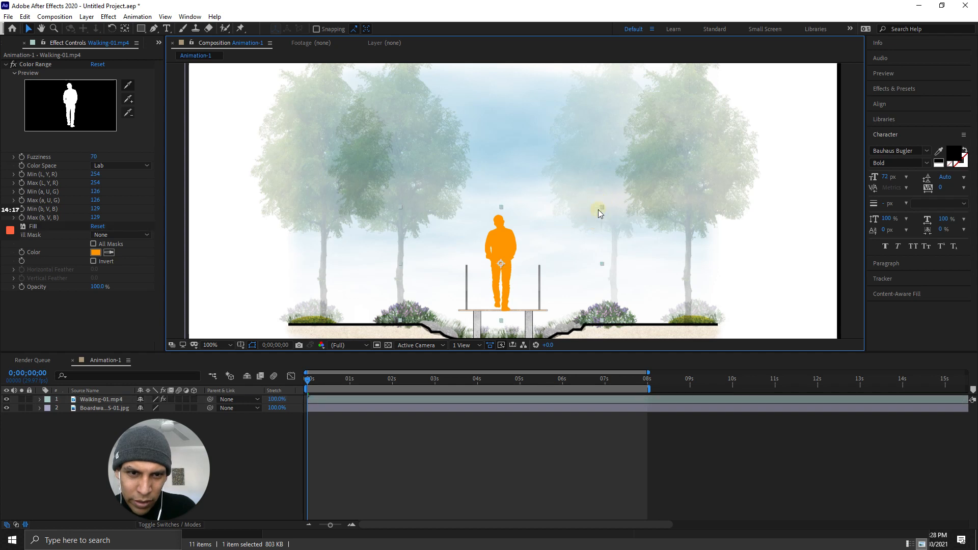
pyautogui.moveTo(600, 209); pyautogui.dragTo(598, 210)
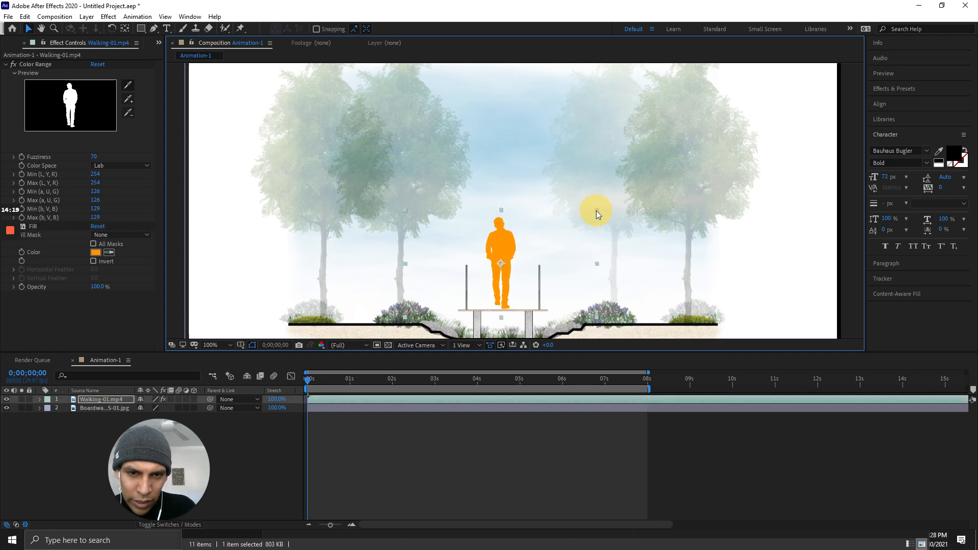
pyautogui.scroll(-1, 576, 245)
pyautogui.scroll(2, 510, 229)
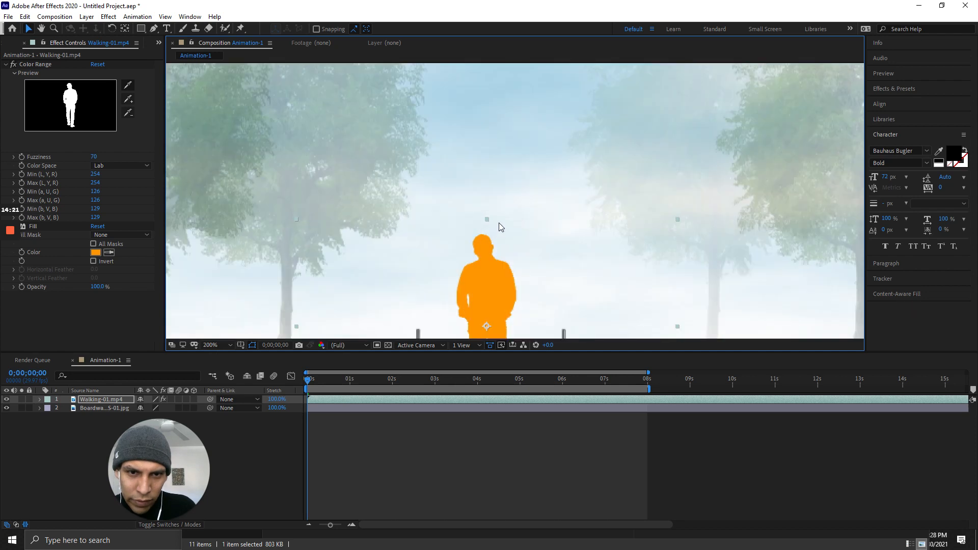
pyautogui.scroll(-1, 501, 227)
pyautogui.moveTo(500, 240); pyautogui.dragTo(500, 241)
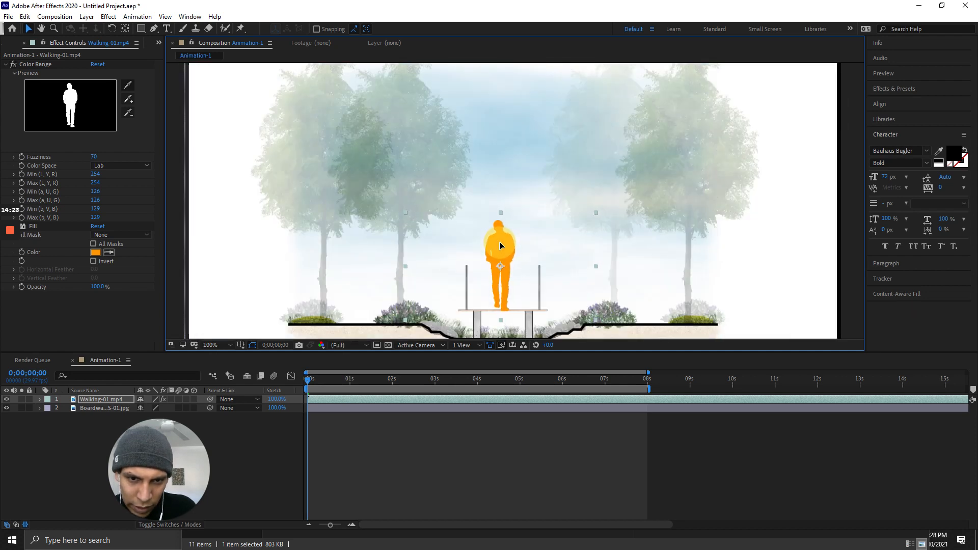
pyautogui.scroll(-2, 424, 204)
pyautogui.scroll(2, 512, 233)
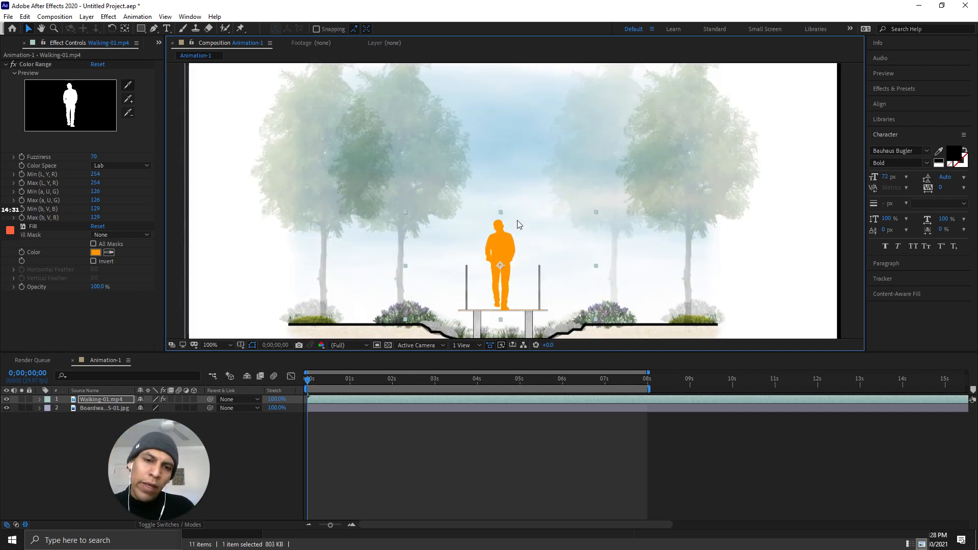
pyautogui.scroll(-2, 417, 173)
pyautogui.scroll(2, 471, 209)
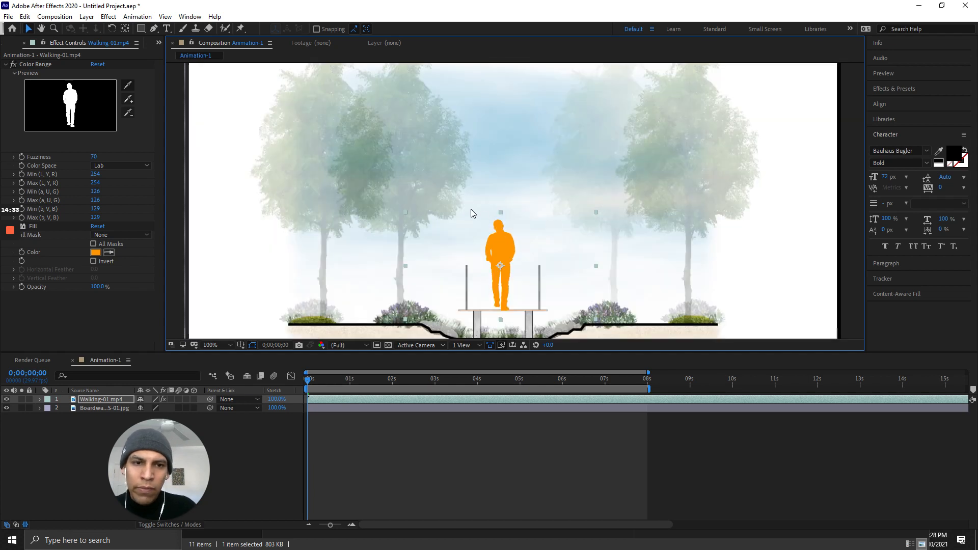
pyautogui.scroll(-2, 471, 209)
pyautogui.scroll(2, 423, 201)
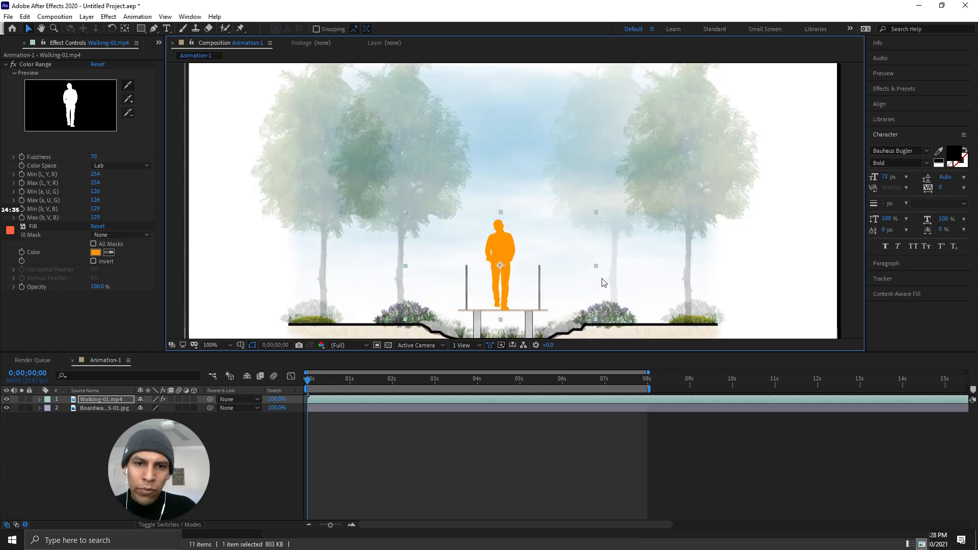
pyautogui.scroll(-2, 407, 194)
pyautogui.scroll(2, 423, 204)
pyautogui.scroll(-2, 444, 212)
pyautogui.scroll(2, 457, 220)
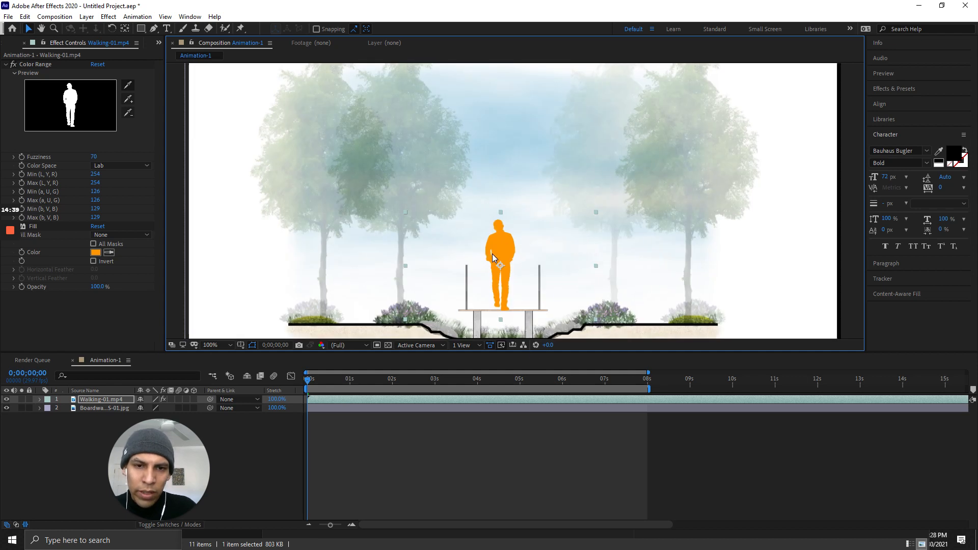
pyautogui.scroll(-2, 510, 265)
pyautogui.scroll(2, 566, 281)
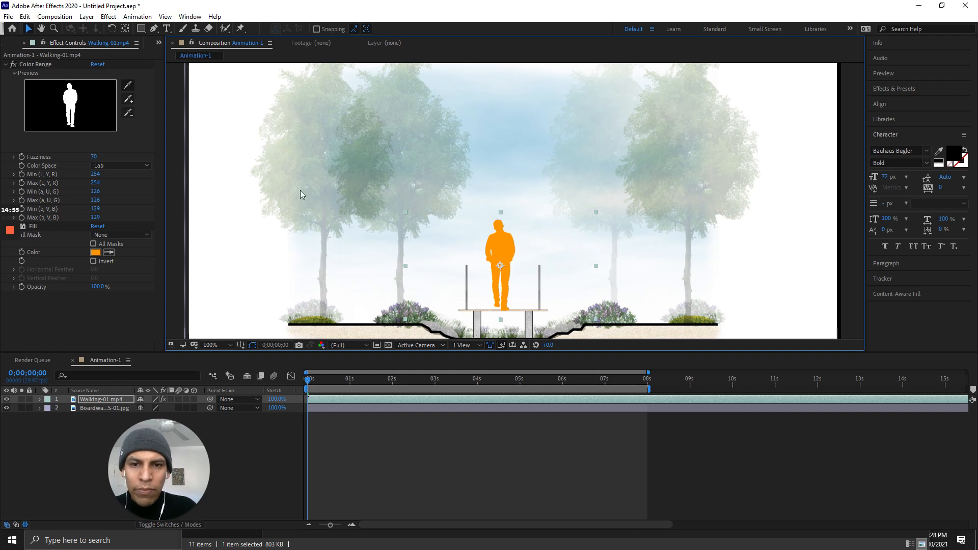
pyautogui.scroll(-1, 324, 172)
pyautogui.scroll(1, 514, 225)
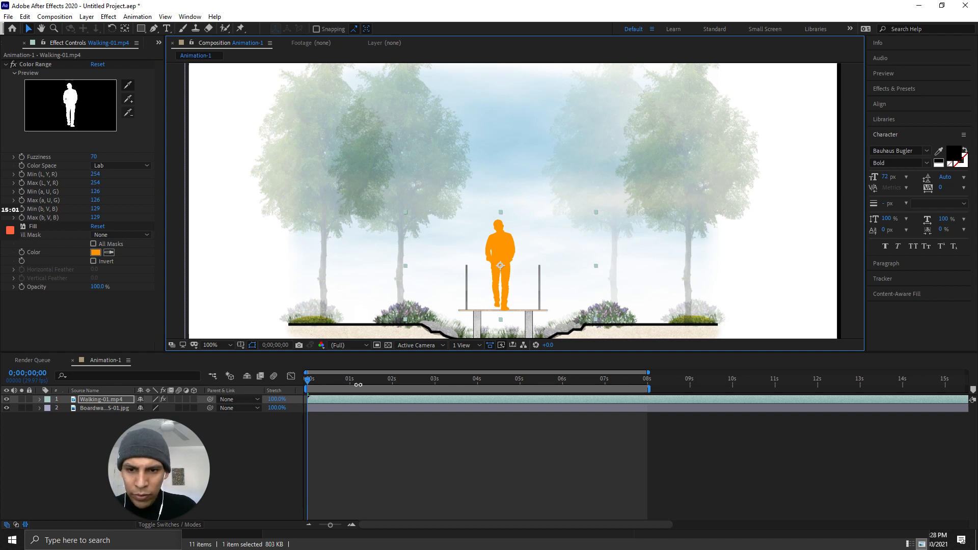
# Preview the walking silhouette's motion on the boardwalk from the first frame and return the playhead to the start.
pyautogui.moveTo(307, 385)
pyautogui.mouseDown()
pyautogui.moveTo(597, 381)
pyautogui.moveTo(322, 381)
pyautogui.moveTo(651, 393)
pyautogui.moveTo(297, 379)
pyautogui.mouseUp()
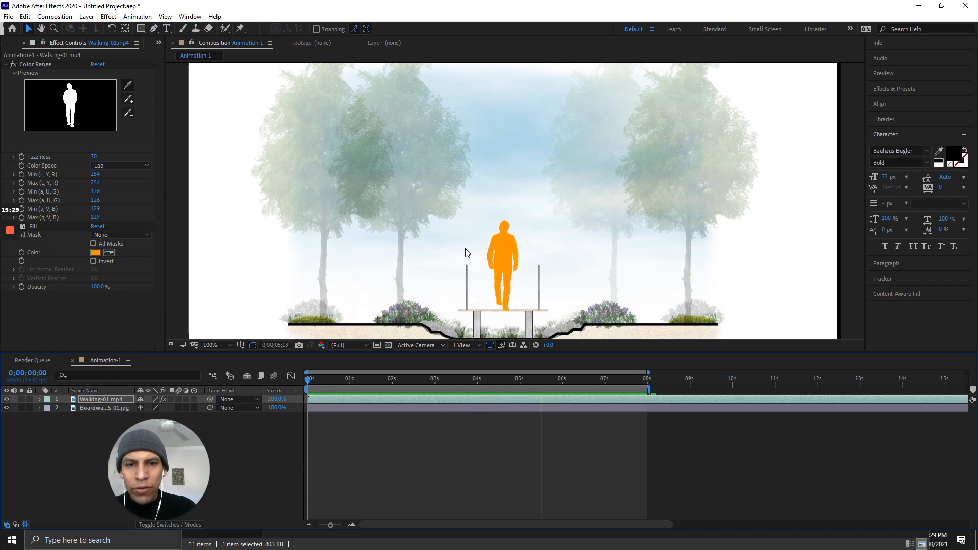
pyautogui.press('space')
pyautogui.press(',')
pyautogui.press('.')
pyautogui.press(',')
pyautogui.press(',')
pyautogui.press(',')
pyautogui.press(',')
pyautogui.press('.')
pyautogui.press('.')
pyautogui.press('.')
pyautogui.press('.')
pyautogui.press('space')
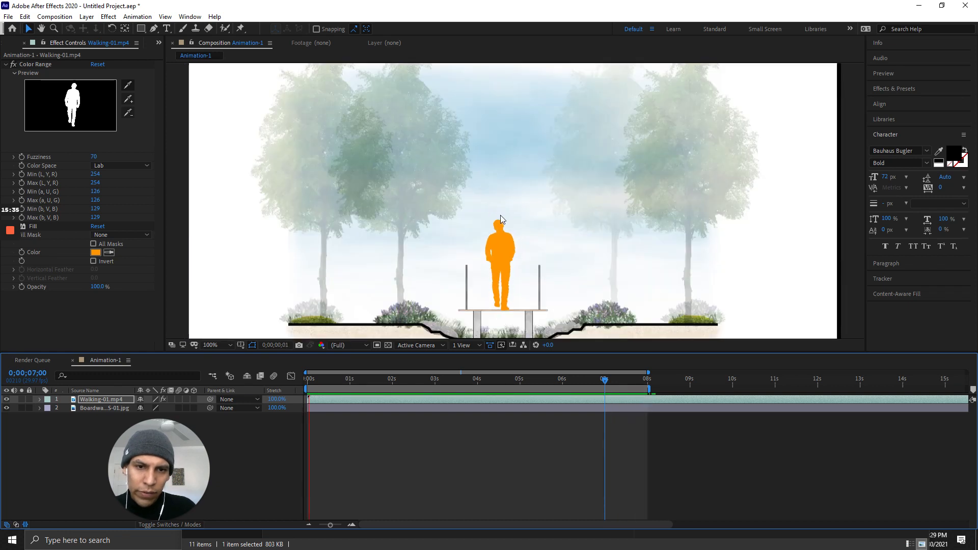
pyautogui.press('space')
pyautogui.moveTo(389, 382); pyautogui.dragTo(295, 384)
pyautogui.press(',')
pyautogui.press('.')
pyautogui.press(',')
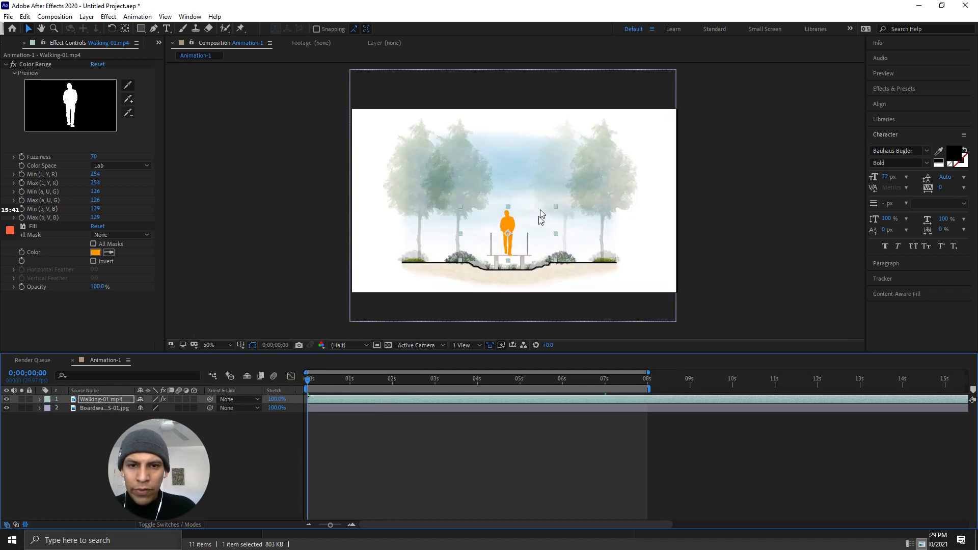
pyautogui.press('.')
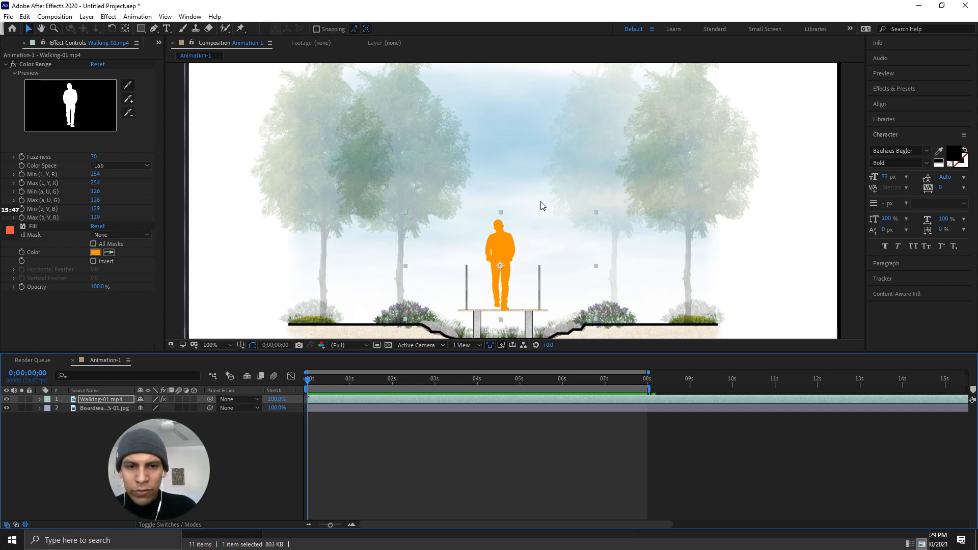
pyautogui.press(',')
pyautogui.press('.')
pyautogui.press(',')
pyautogui.press('.')
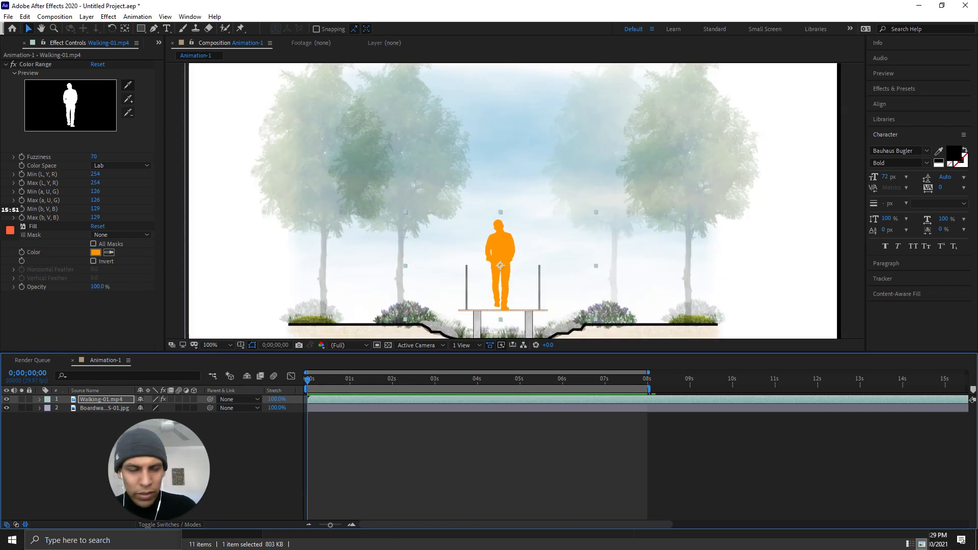
# Switch to the browser and search iStock's stock videos for "silhouette birds".
pyautogui.hotkey('alt', 'Tab')
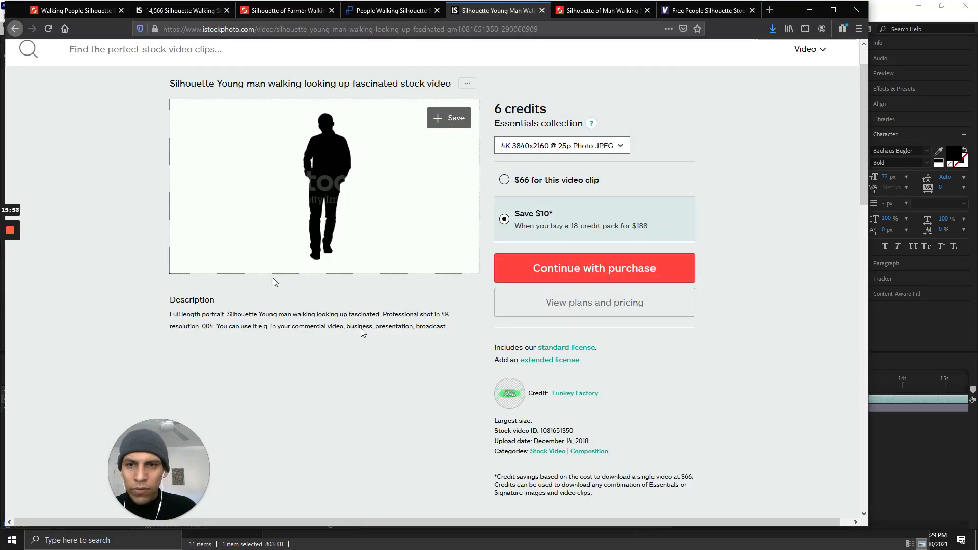
pyautogui.click(392, 10)
pyautogui.scroll(10, 357, 146)
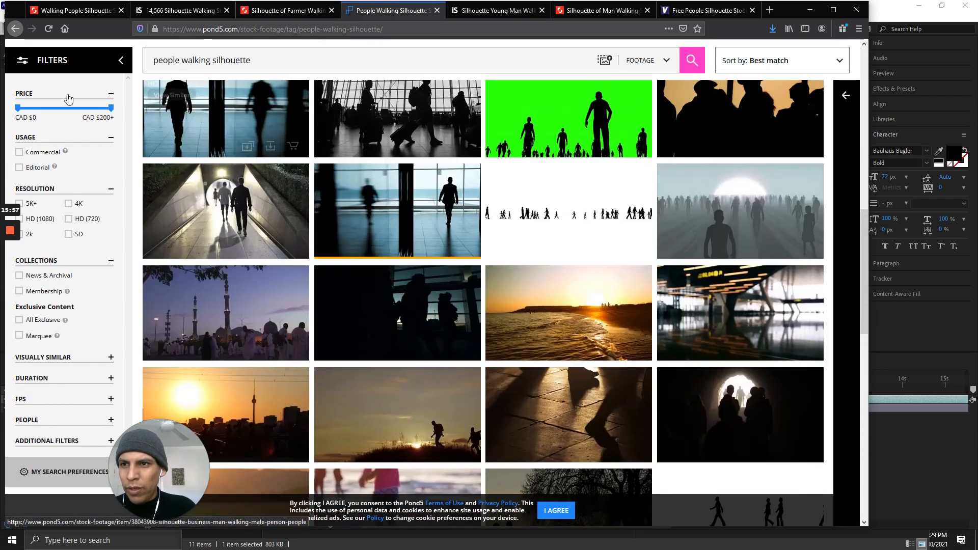
pyautogui.click(469, 10)
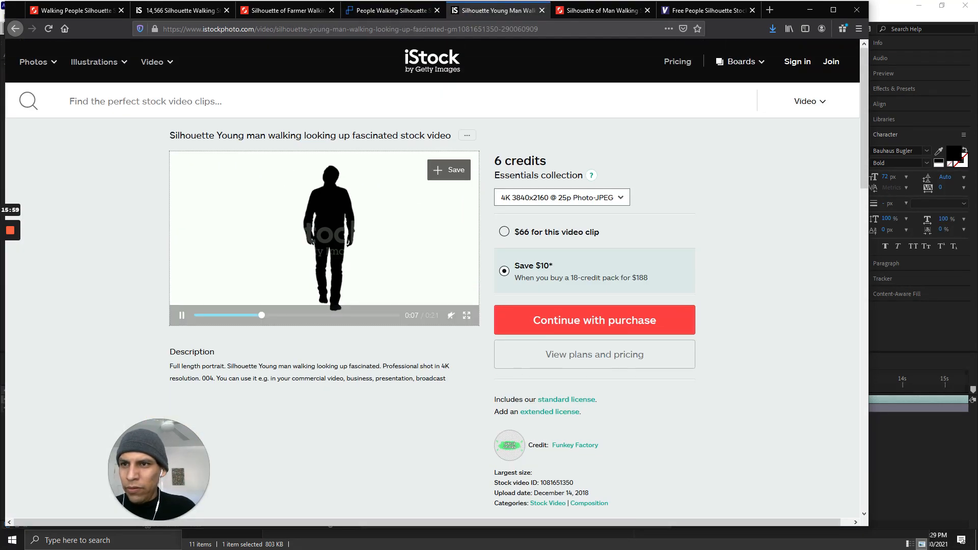
pyautogui.click(14, 29)
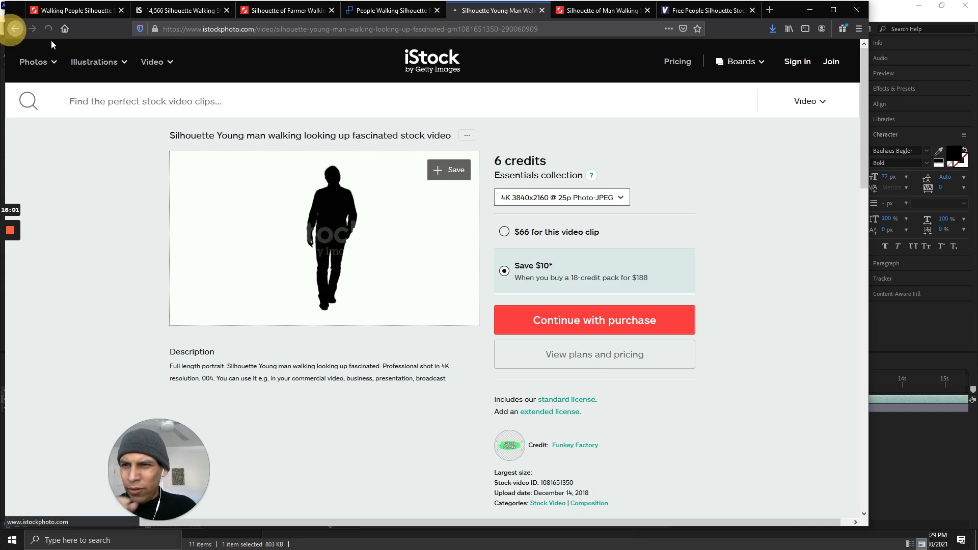
pyautogui.scroll(10, 331, 240)
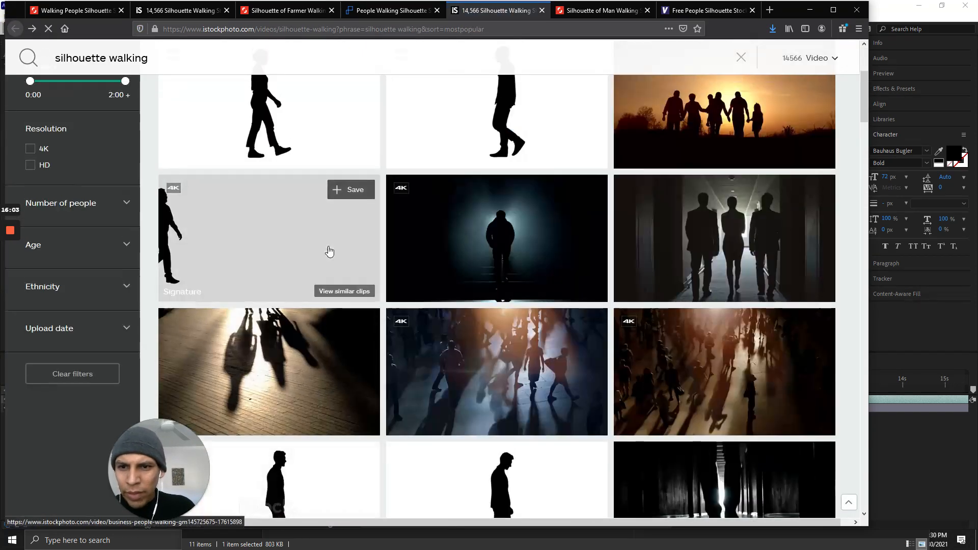
pyautogui.moveTo(284, 102); pyautogui.dragTo(245, 100)
pyautogui.write('bird')
pyautogui.write('s')
pyautogui.press('Return')
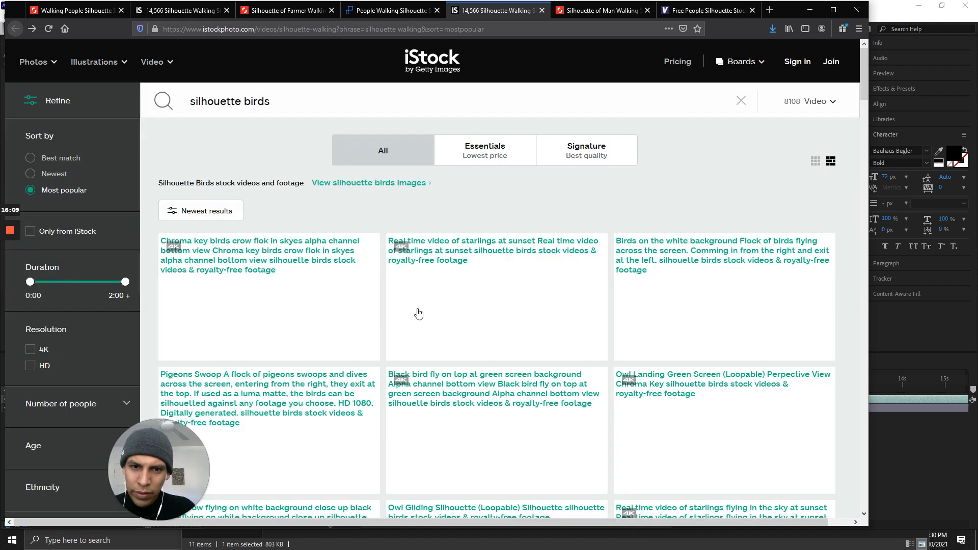
# Browse the silhouette bird clips on iStock and open the Pigeons Swoop stock video of a flock on white.
pyautogui.scroll(-2, 337, 274)
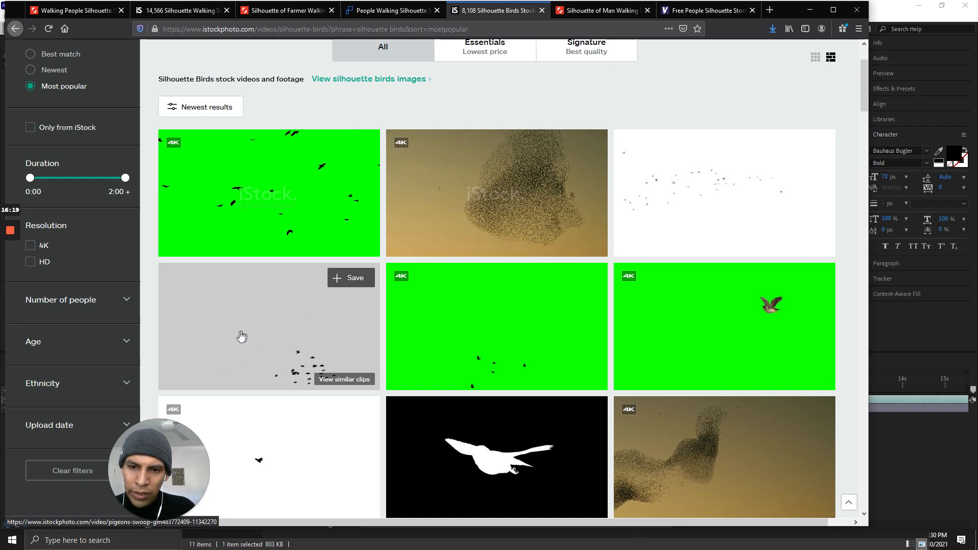
pyautogui.scroll(-1, 408, 326)
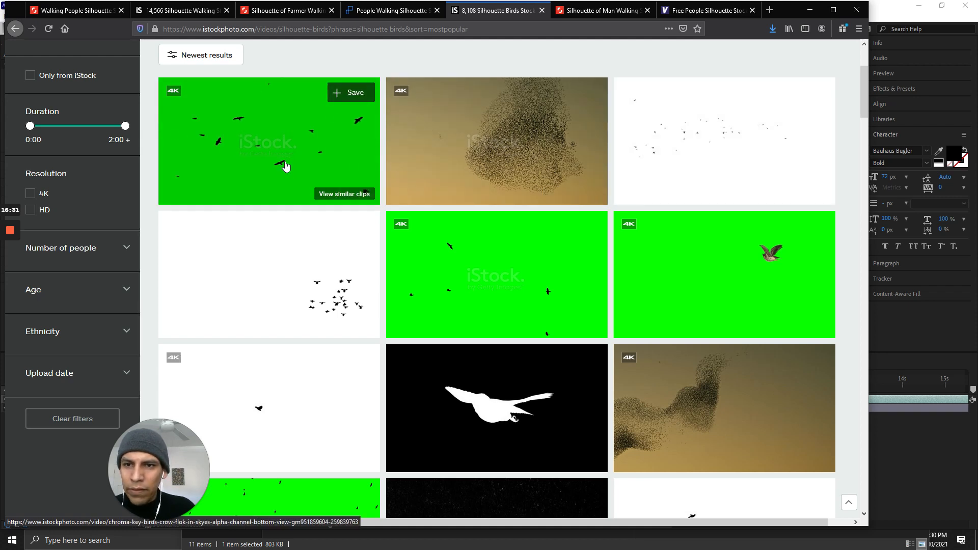
pyautogui.scroll(-3, 286, 166)
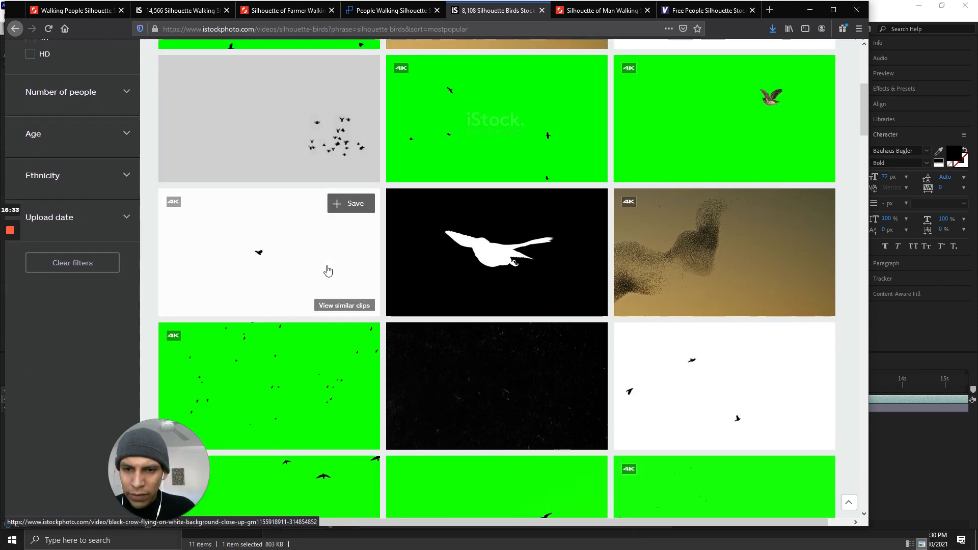
pyautogui.scroll(1, 315, 255)
pyautogui.scroll(1, 317, 275)
pyautogui.scroll(-1, 300, 255)
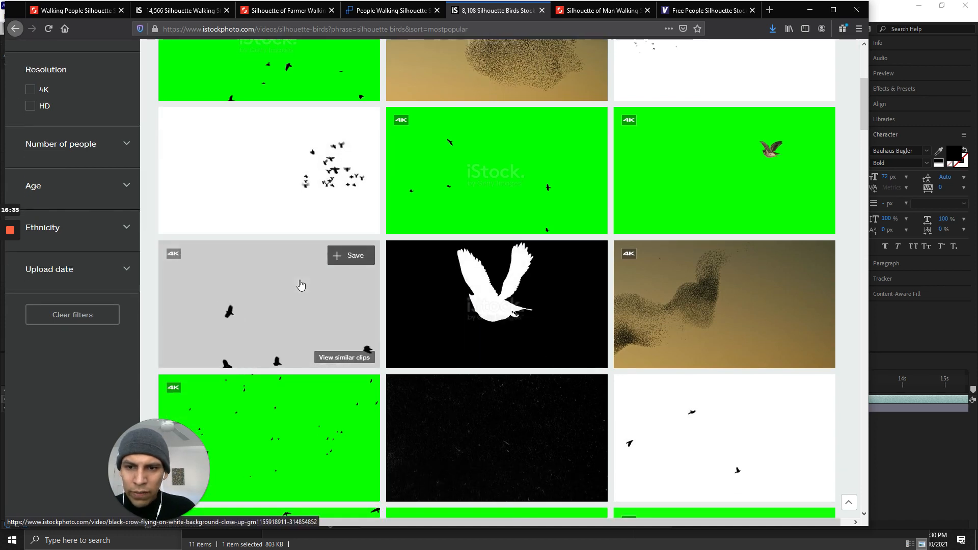
pyautogui.scroll(1, 306, 186)
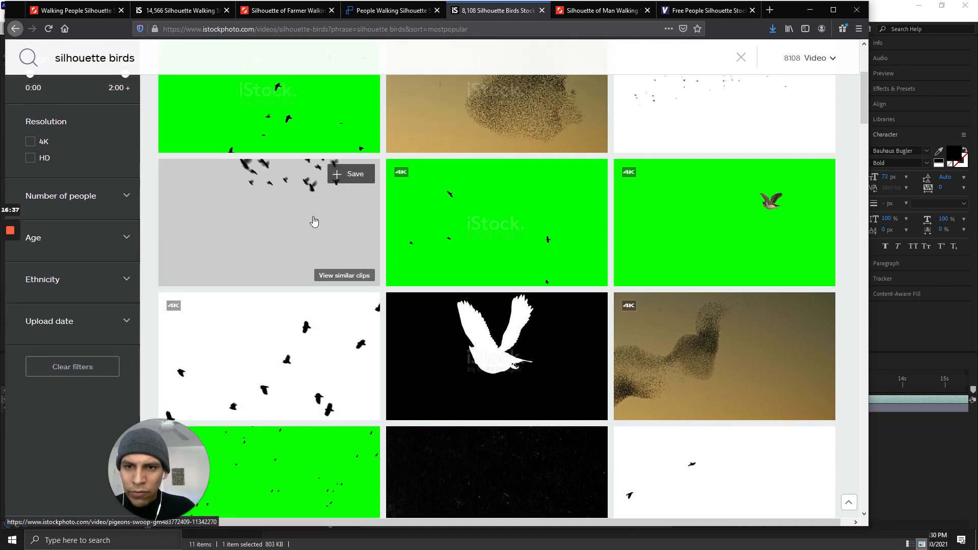
pyautogui.scroll(-1, 301, 214)
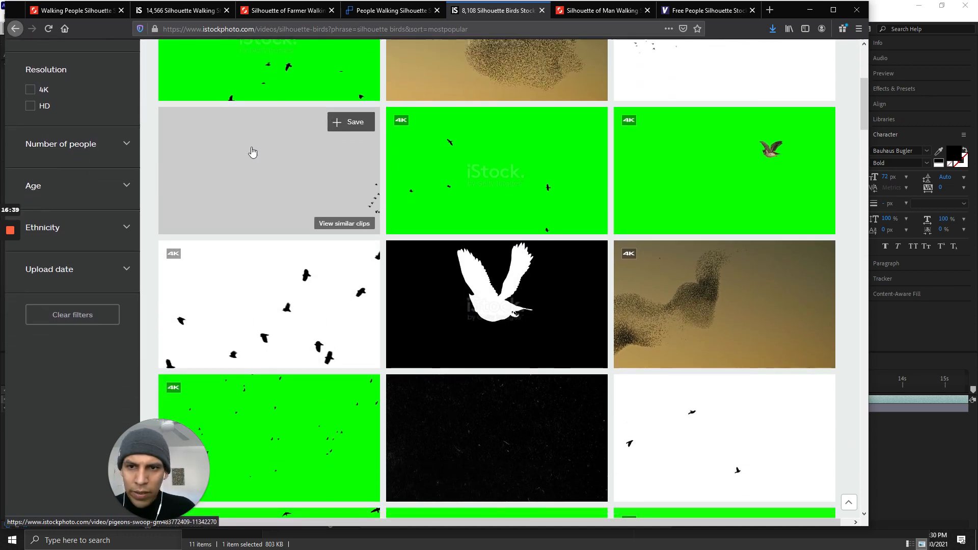
pyautogui.scroll(2, 288, 273)
pyautogui.click(286, 272)
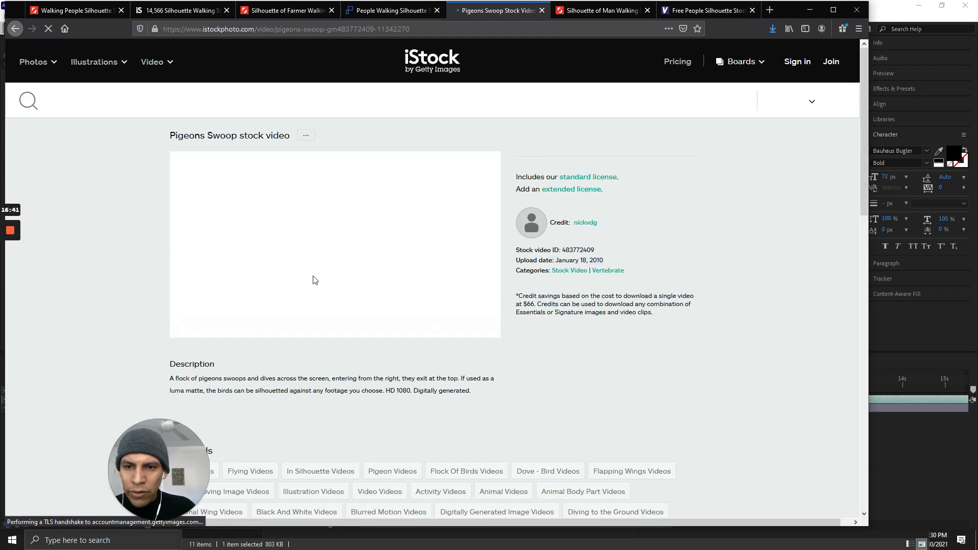
# Pause the Pigeons Swoop preview and start saving the video into the Library > Birds folder.
pyautogui.click(181, 315)
pyautogui.rightClick(327, 225)
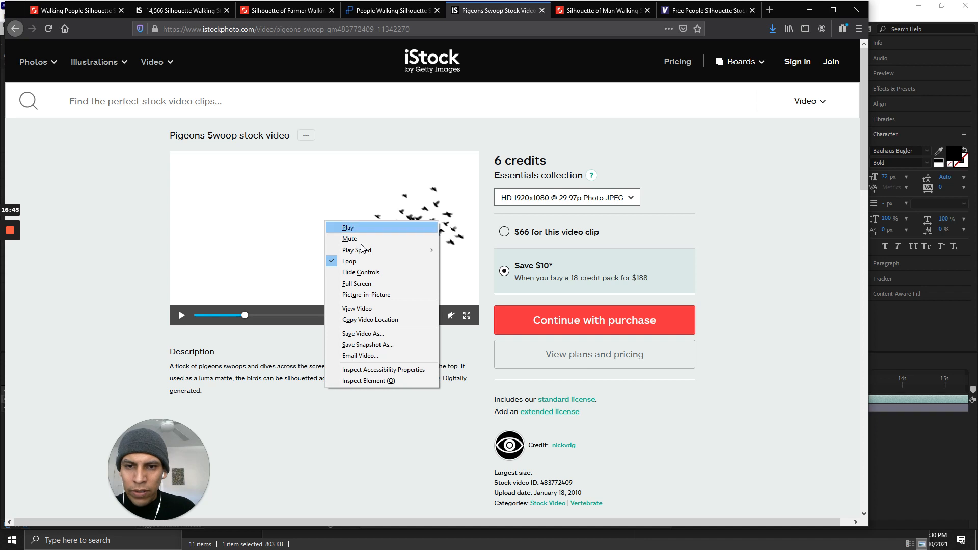
pyautogui.click(391, 332)
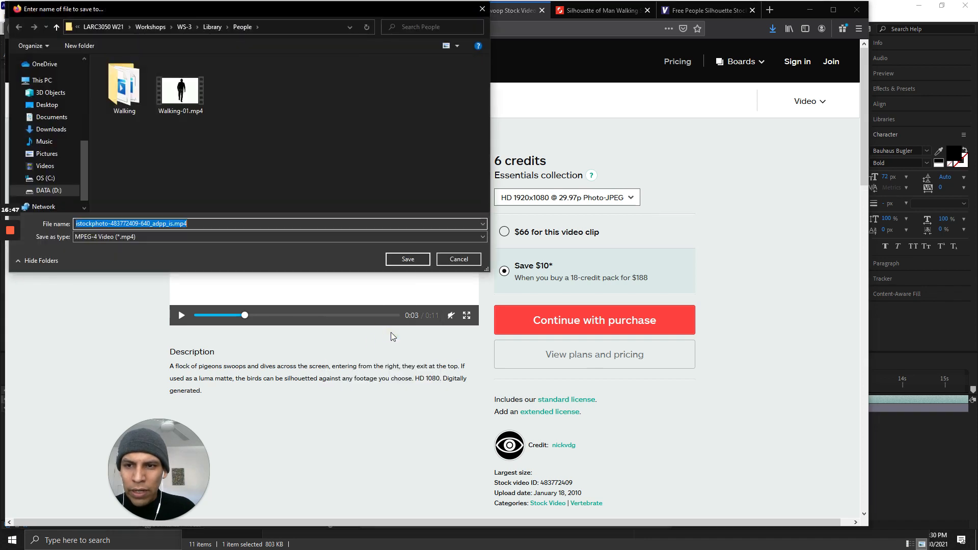
pyautogui.click(219, 29)
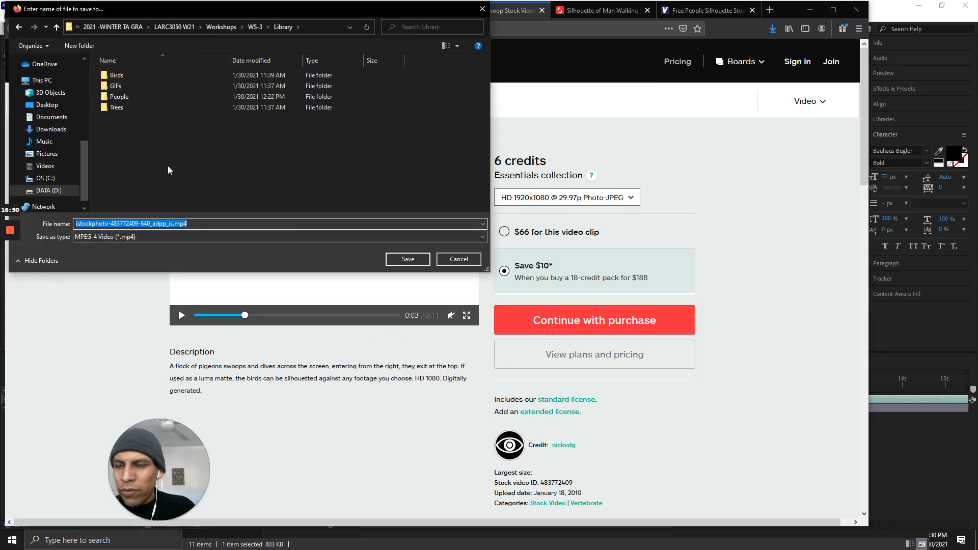
pyautogui.doubleClick(129, 75)
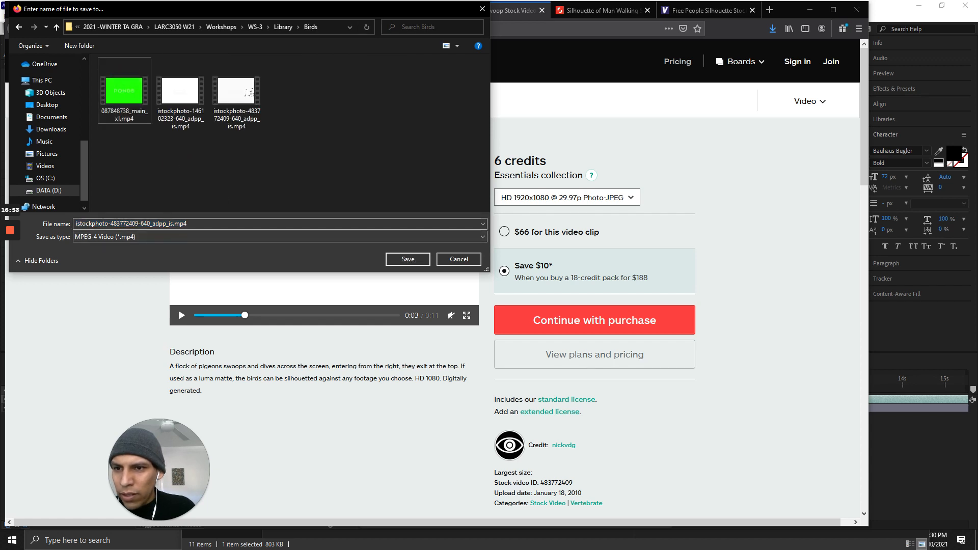
# Name the video Birds-01.mp4 and save it.
pyautogui.click(138, 224)
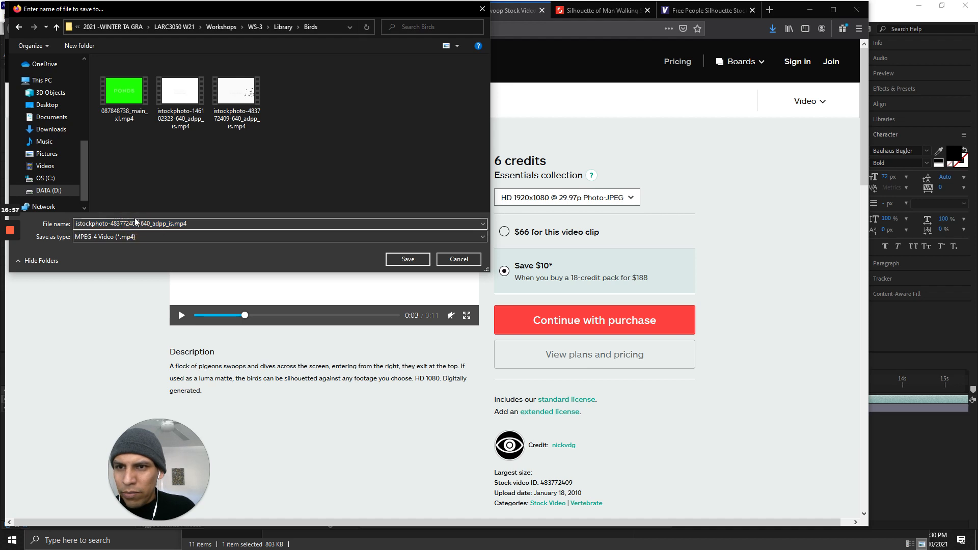
pyautogui.click(169, 224)
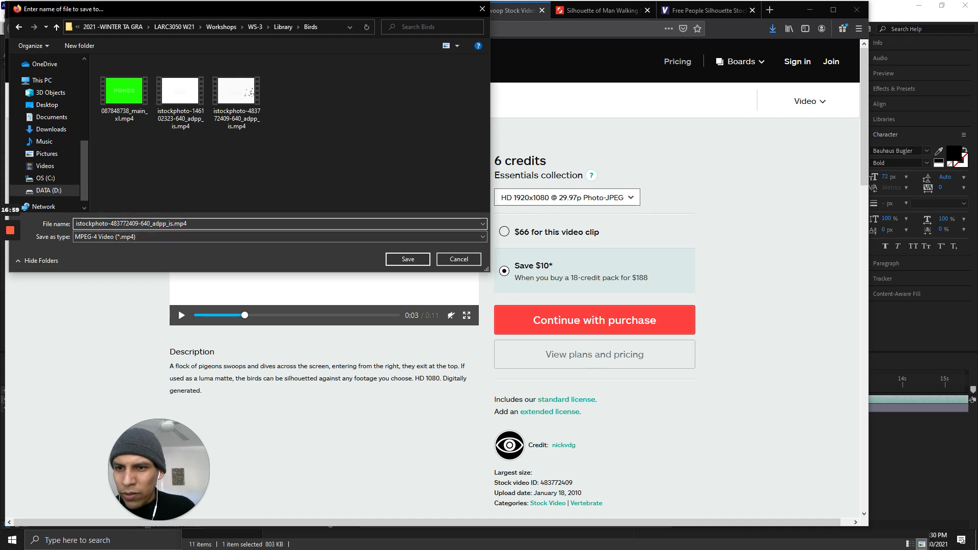
pyautogui.moveTo(169, 224); pyautogui.dragTo(34, 220)
pyautogui.press('BackSpace')
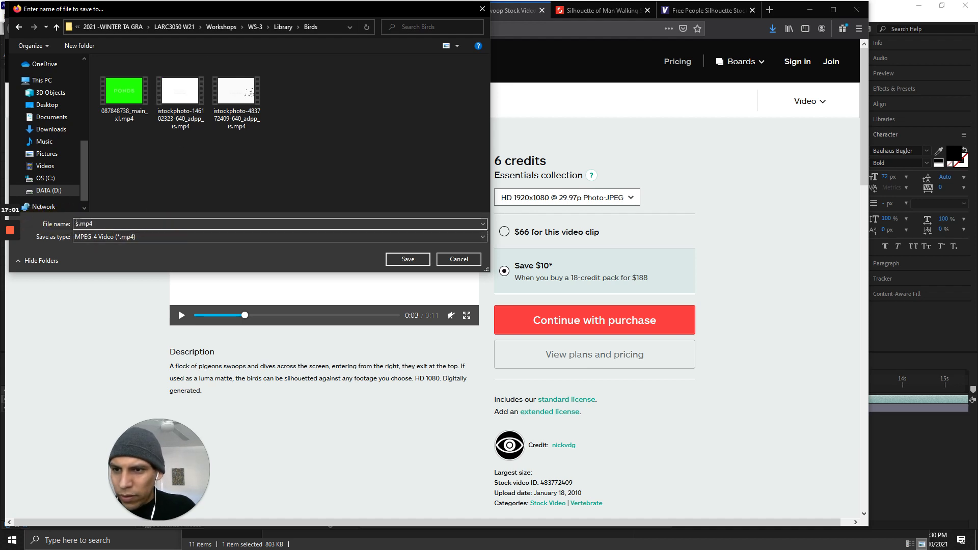
pyautogui.write('Birds-')
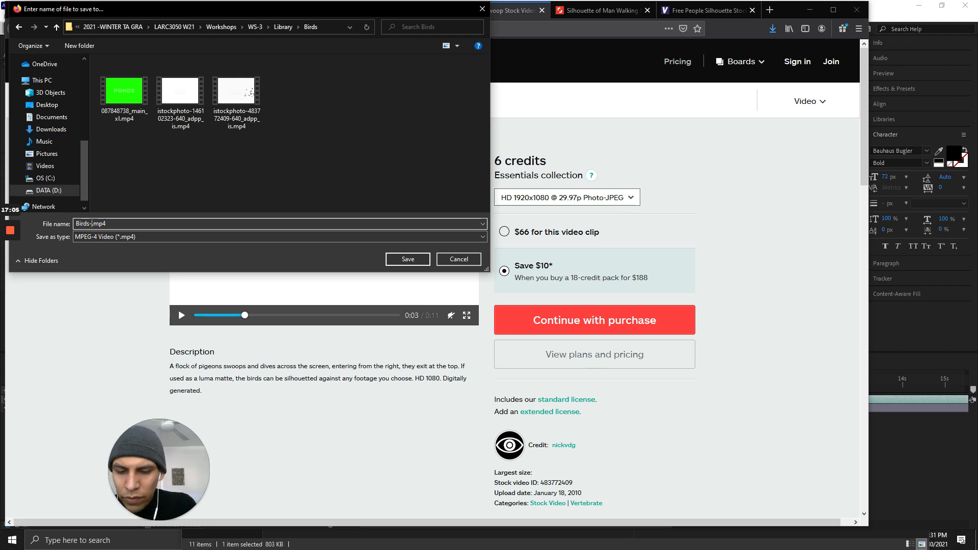
pyautogui.write('01')
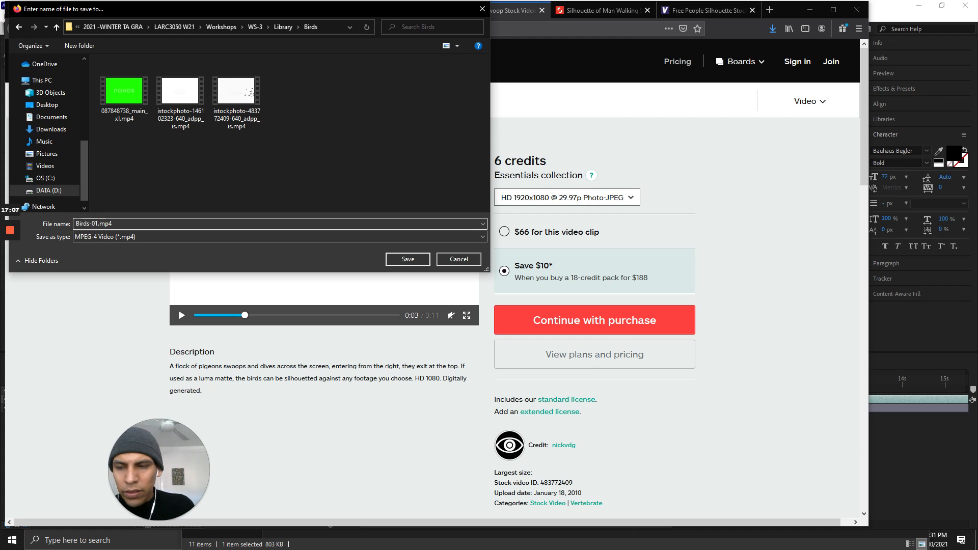
pyautogui.press('Return')
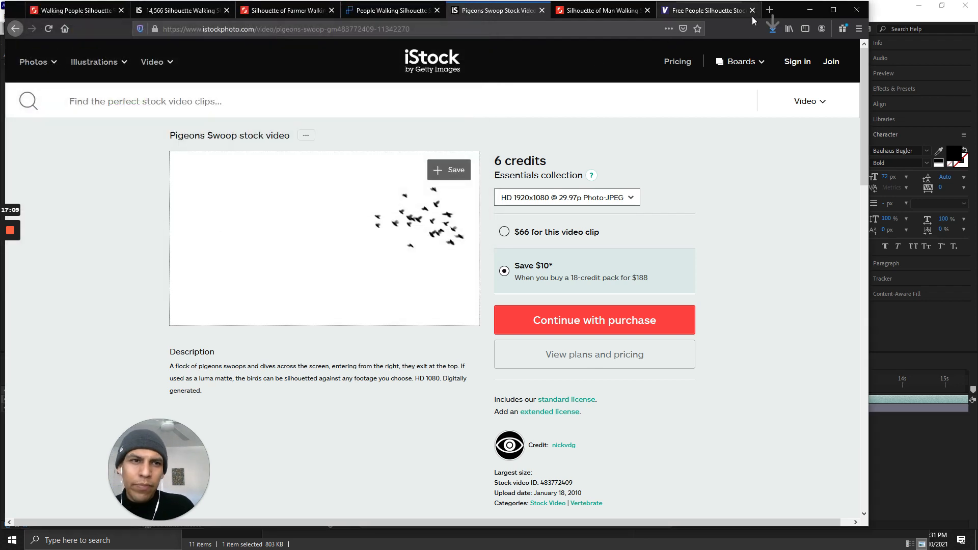
# Leave the browser, switch to File Explorer and select Birds-01.mp4 in the Library > Birds folder.
pyautogui.click(810, 10)
pyautogui.scroll(-2, 409, 199)
pyautogui.scroll(1, 586, 225)
pyautogui.click(702, 249)
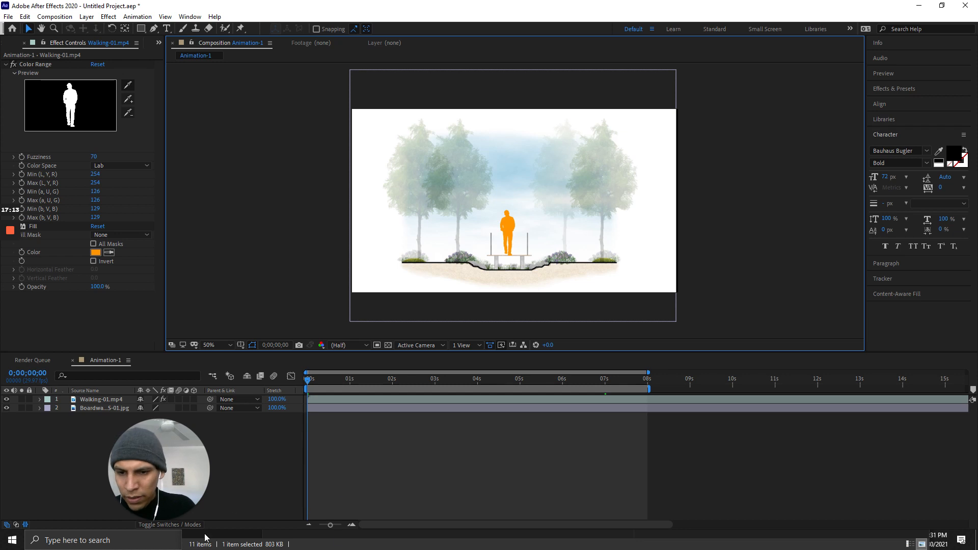
pyautogui.click(231, 539)
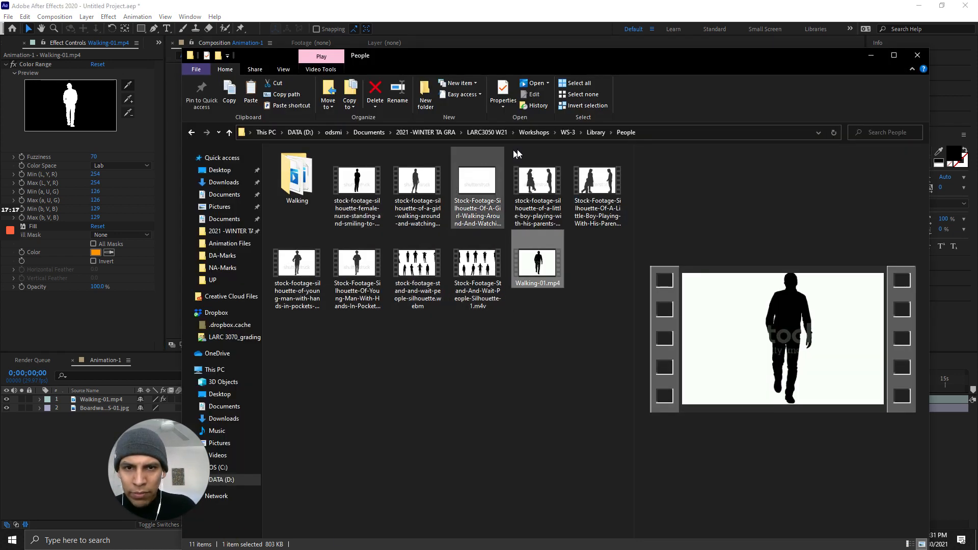
pyautogui.click(591, 132)
pyautogui.doubleClick(312, 164)
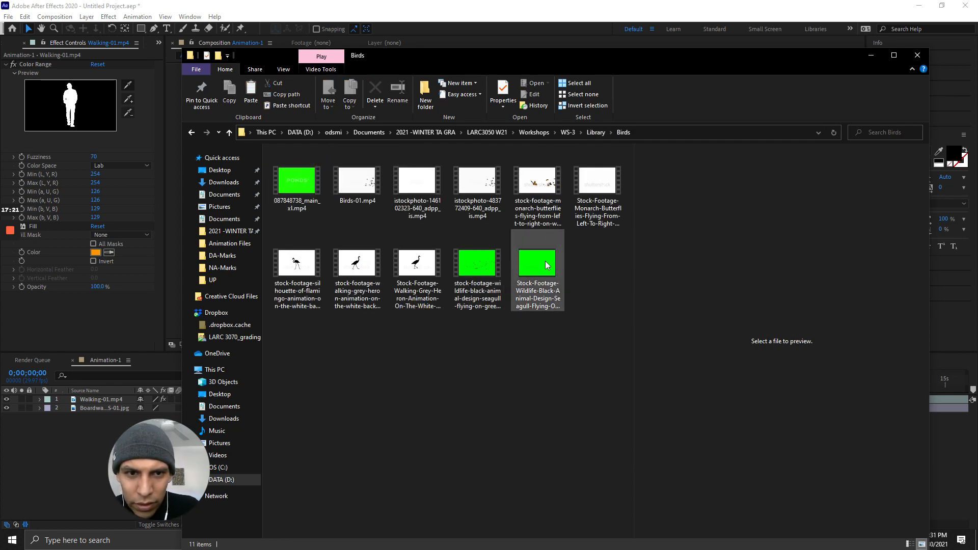
pyautogui.click(366, 190)
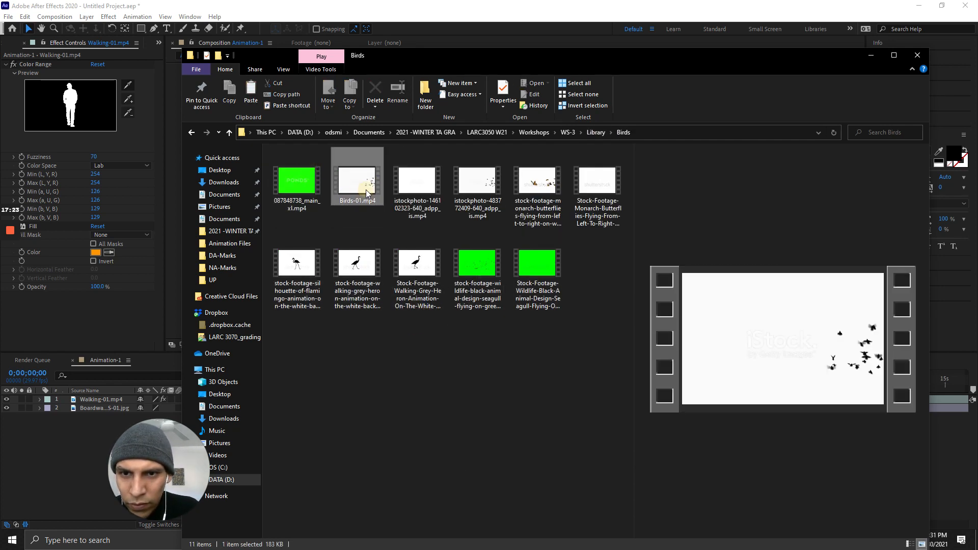
# Move the File Explorer window aside and return to After Effects to show the project's file list instead of the effect settings.
pyautogui.moveTo(420, 54); pyautogui.dragTo(473, 50)
pyautogui.click(419, 179)
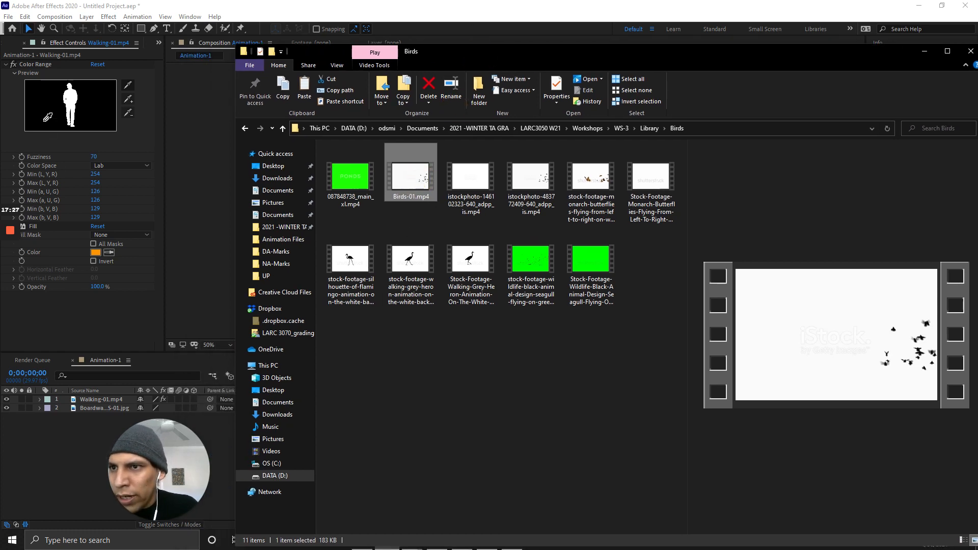
pyautogui.click(203, 153)
pyautogui.click(388, 83)
pyautogui.click(301, 124)
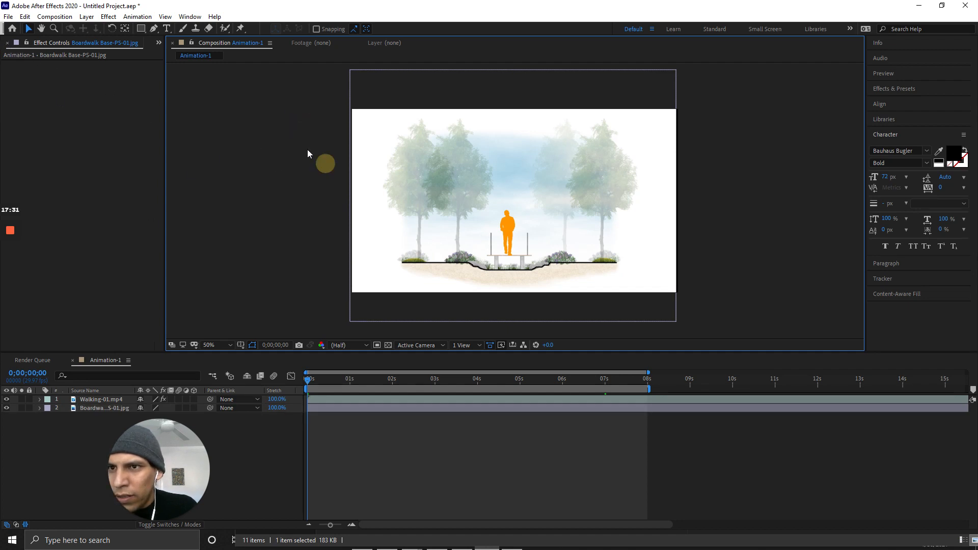
pyautogui.click(211, 45)
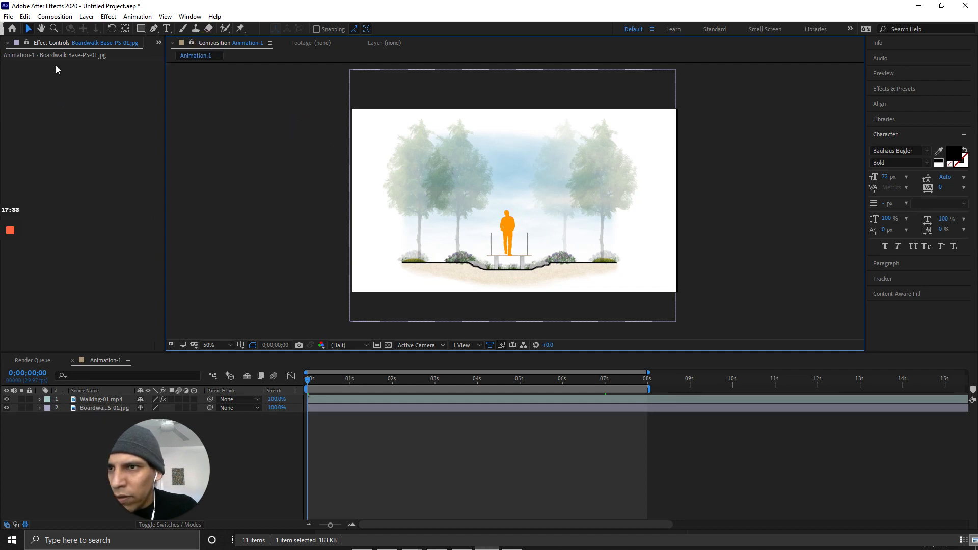
pyautogui.click(27, 55)
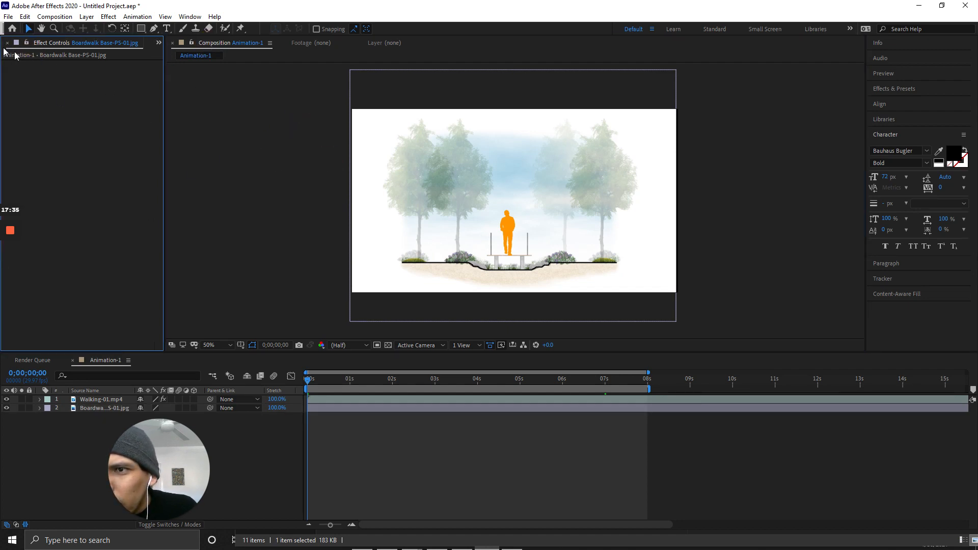
pyautogui.click(157, 43)
pyautogui.click(183, 58)
pyautogui.click(107, 235)
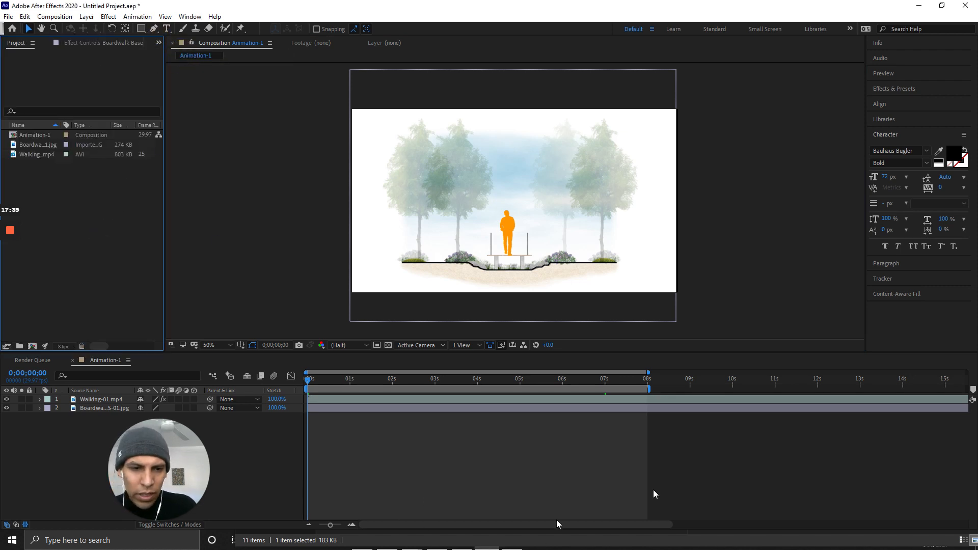
# Import Birds-01.mp4 from File Explorer into the project and add it to Animation-1 as the top layer.
pyautogui.click(387, 540)
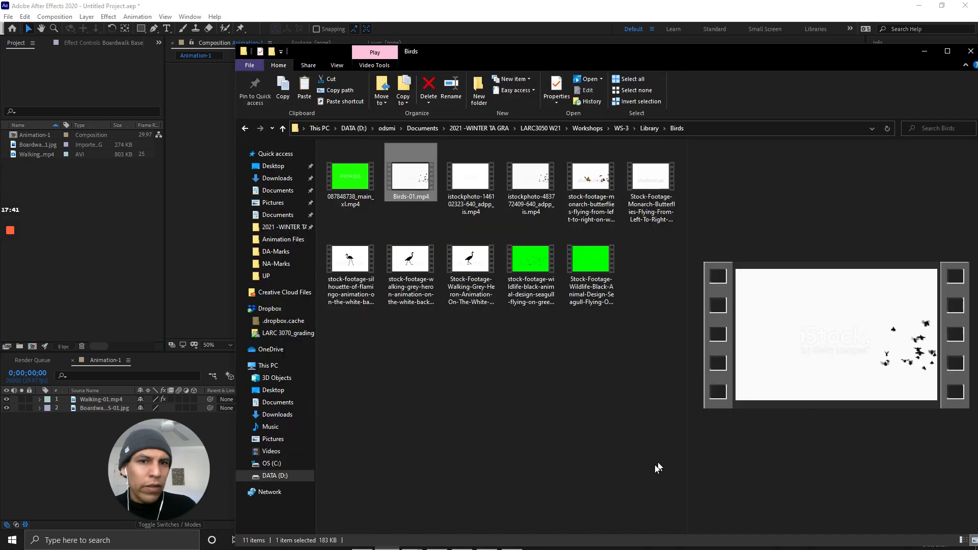
pyautogui.moveTo(418, 182); pyautogui.dragTo(85, 214)
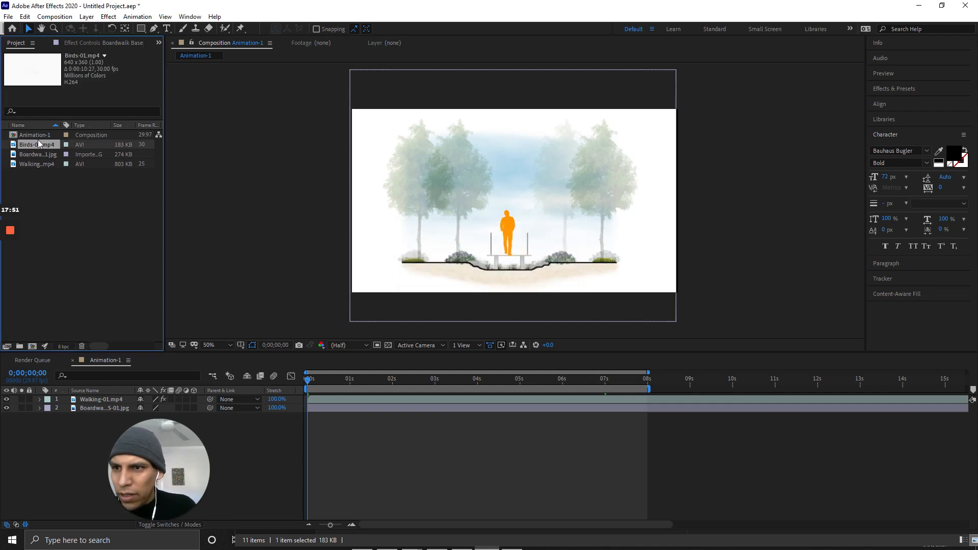
pyautogui.moveTo(36, 147); pyautogui.dragTo(33, 134)
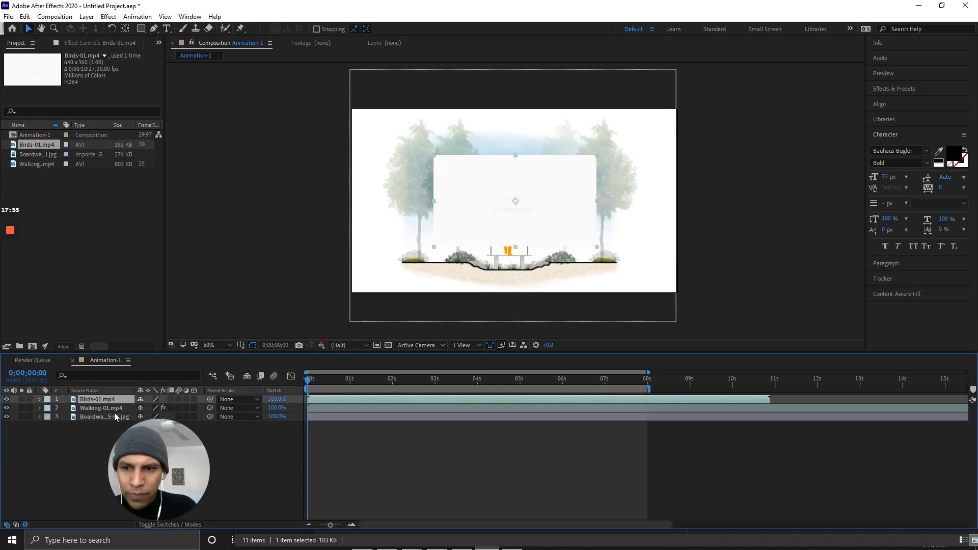
# Move the birds clip up and left over the left-hand trees and preview the composition from the first frame.
pyautogui.moveTo(476, 187); pyautogui.dragTo(437, 153)
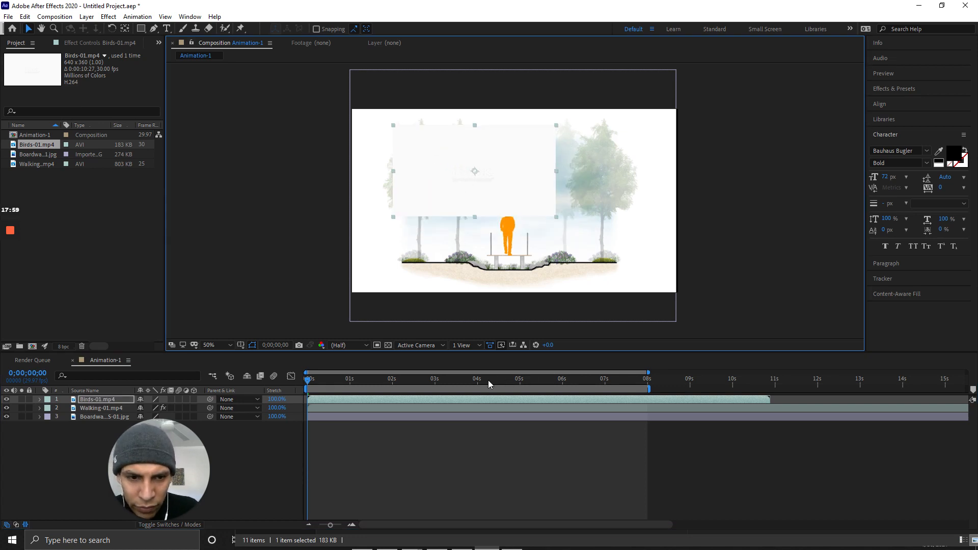
pyautogui.moveTo(309, 386)
pyautogui.mouseDown()
pyautogui.moveTo(312, 377)
pyautogui.moveTo(418, 396)
pyautogui.moveTo(328, 390)
pyautogui.moveTo(314, 387)
pyautogui.moveTo(500, 393)
pyautogui.moveTo(298, 389)
pyautogui.moveTo(644, 415)
pyautogui.moveTo(413, 409)
pyautogui.moveTo(298, 389)
pyautogui.mouseUp()
pyautogui.press('space')
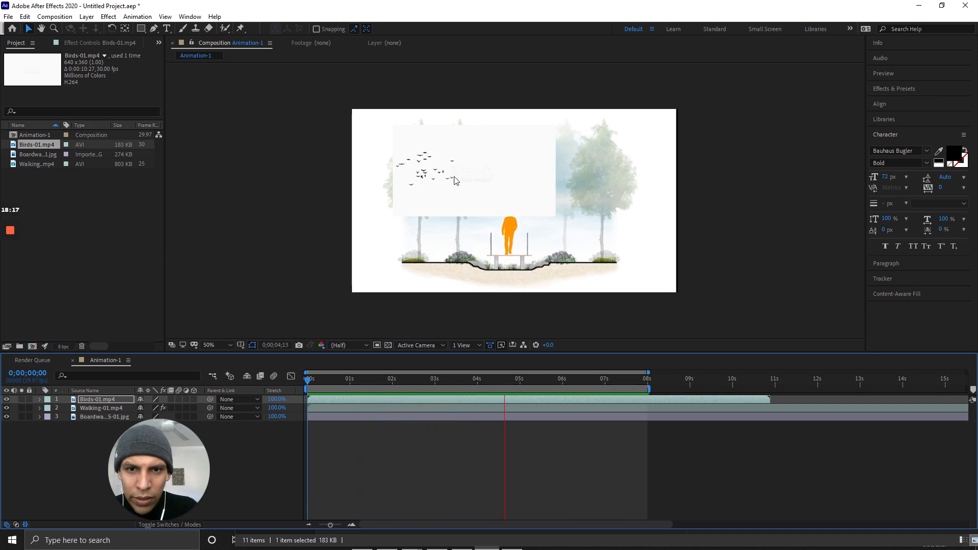
pyautogui.press('space')
# At 0;00;03;10, apply the Color Range keying effect to Birds-01.mp4 and sample its white background to key it out.
pyautogui.moveTo(542, 380); pyautogui.dragTo(447, 398)
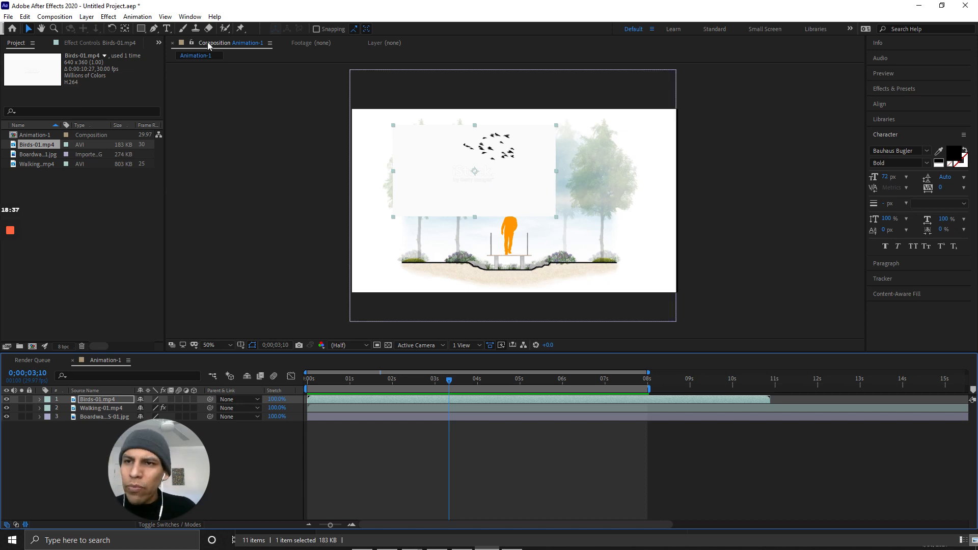
pyautogui.click(108, 17)
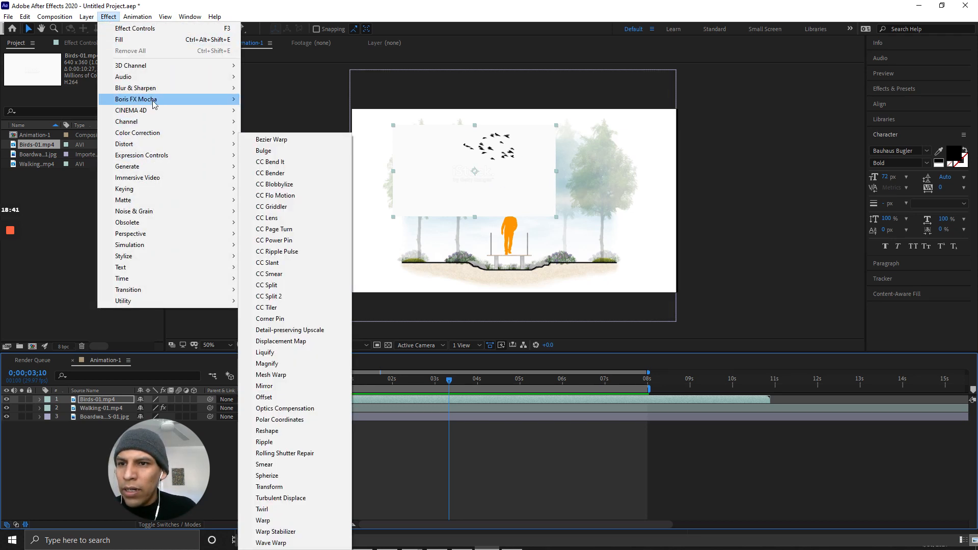
pyautogui.moveTo(161, 197)
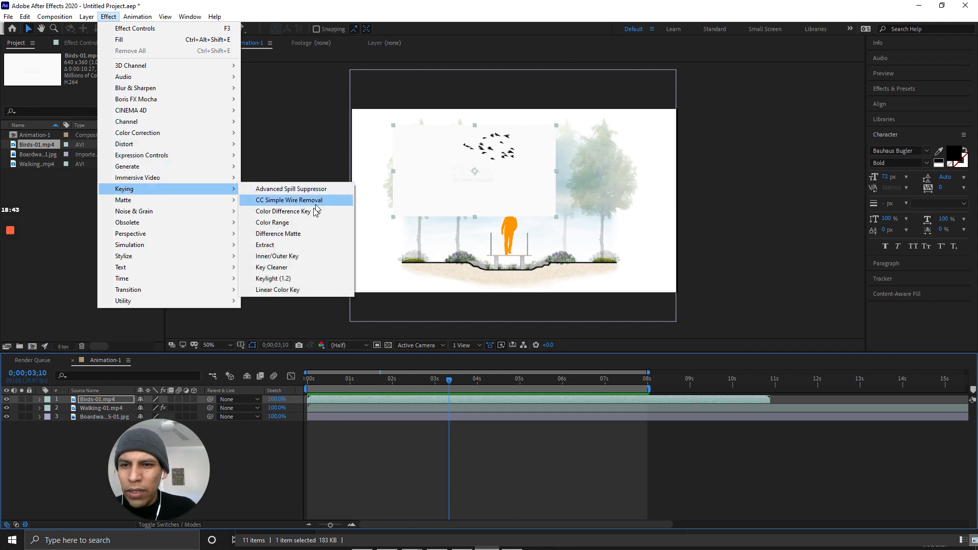
pyautogui.click(319, 225)
pyautogui.click(129, 85)
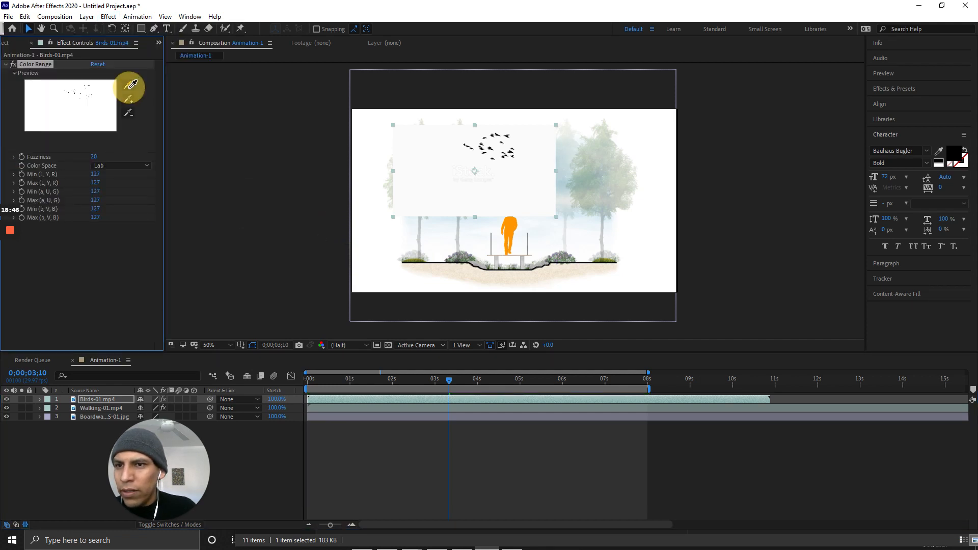
pyautogui.click(107, 112)
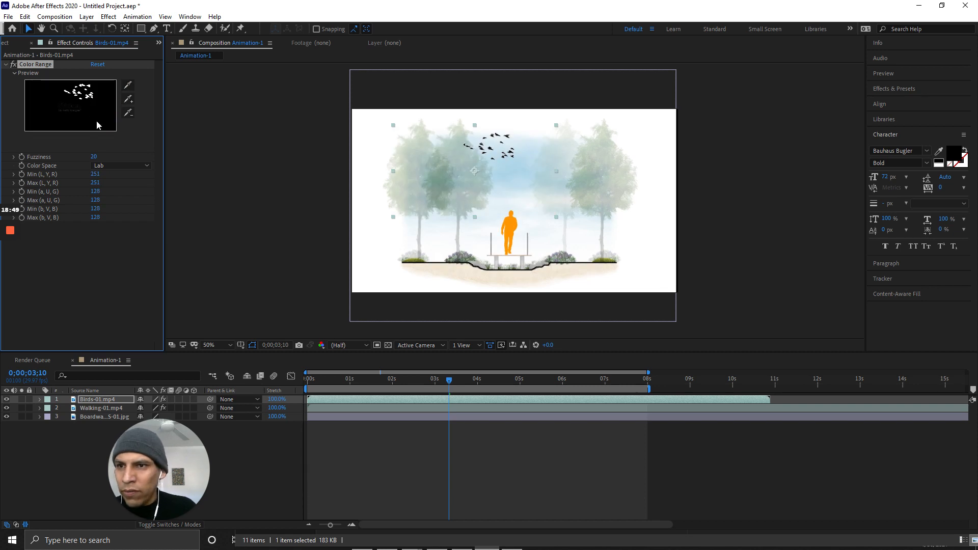
# Resample the key color on the faint watermark and add another background sample to the Color Range key.
pyautogui.click(128, 88)
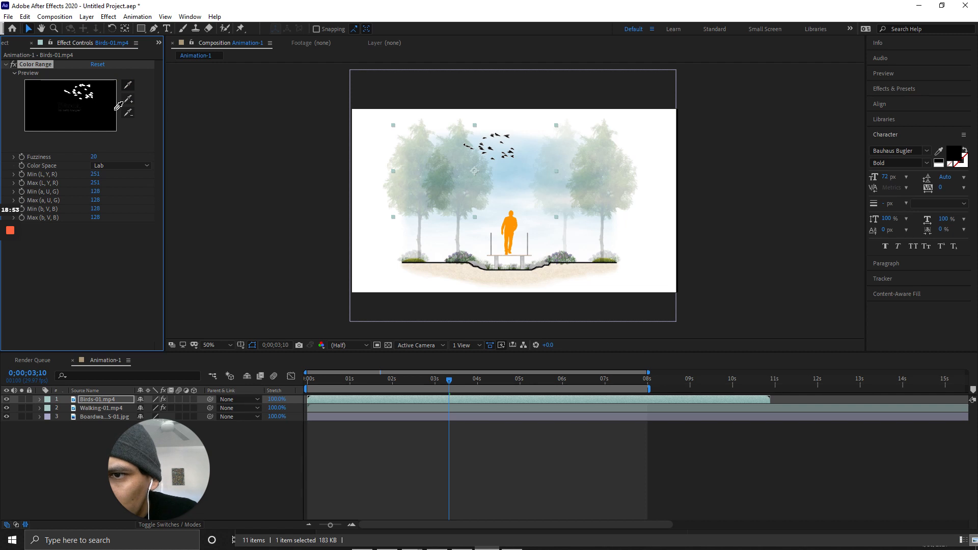
pyautogui.click(77, 108)
pyautogui.click(128, 100)
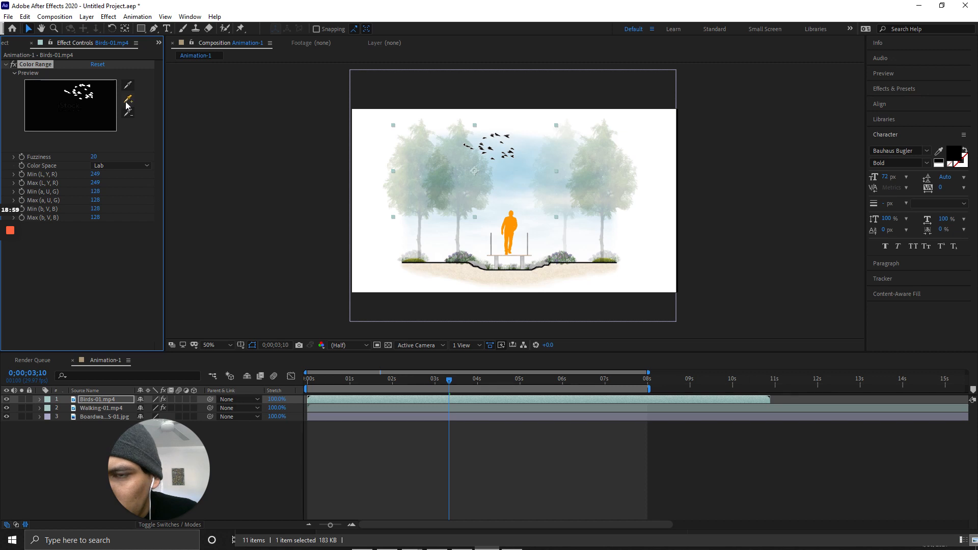
pyautogui.click(130, 102)
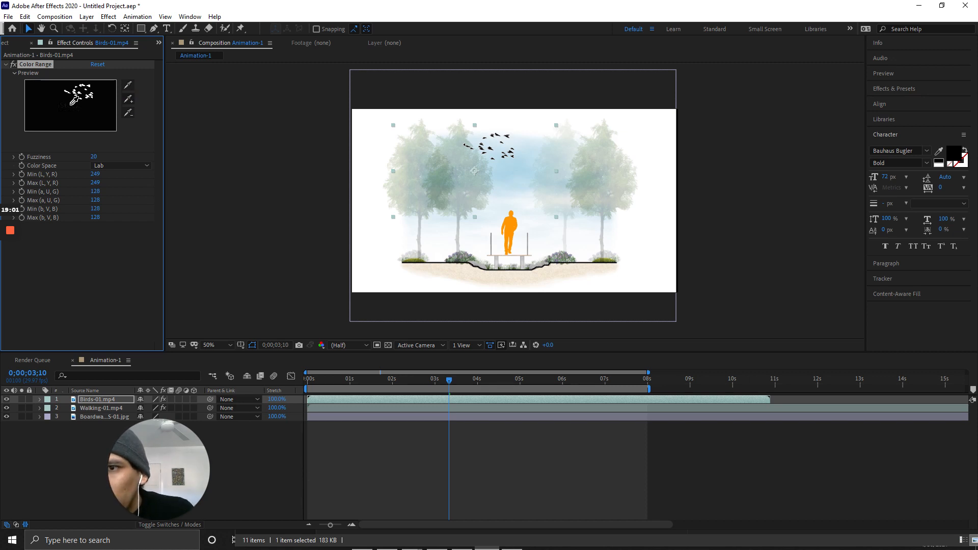
pyautogui.click(73, 102)
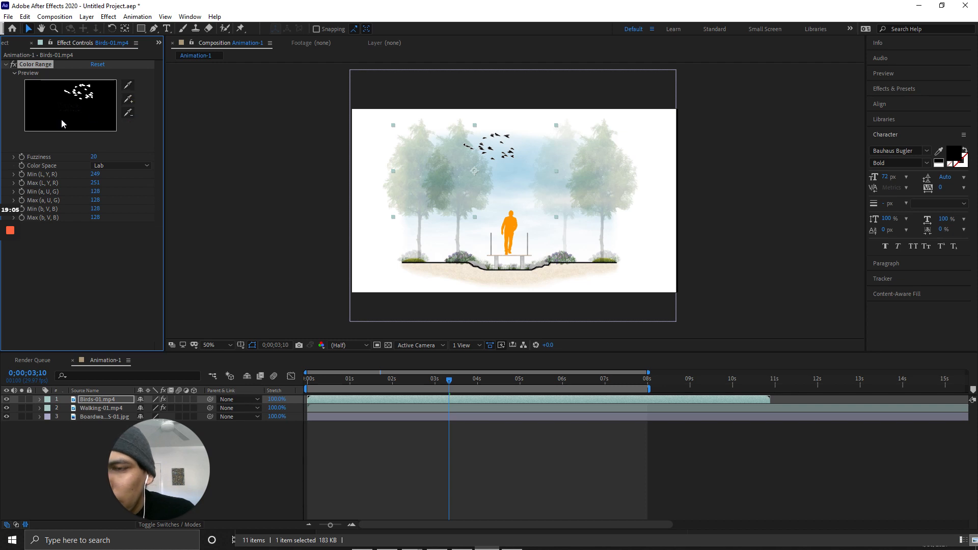
# Add more samples of the remaining watermark traces to the birds' Color Range key, widening its L range to 246–251.
pyautogui.click(129, 100)
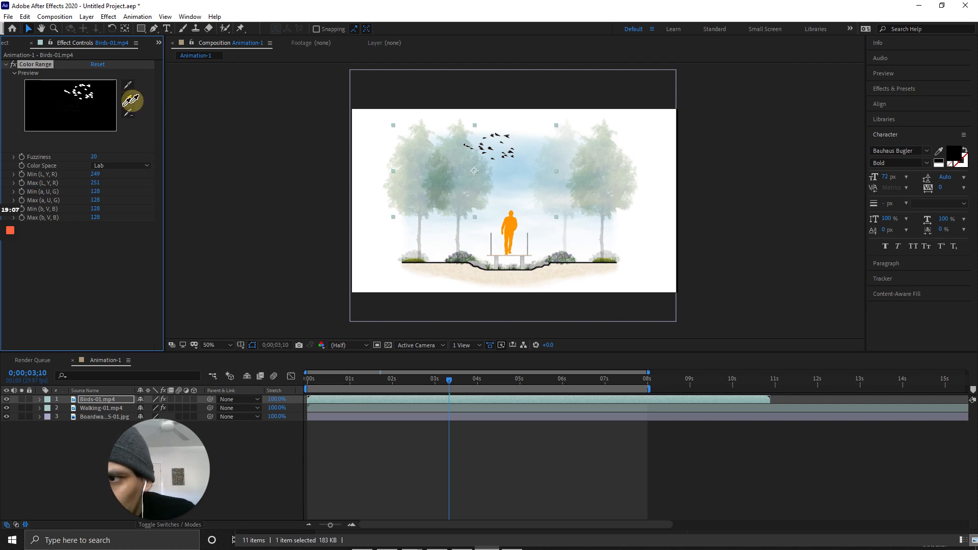
pyautogui.click(129, 99)
pyautogui.click(80, 110)
pyautogui.click(128, 111)
pyautogui.click(128, 103)
pyautogui.click(75, 107)
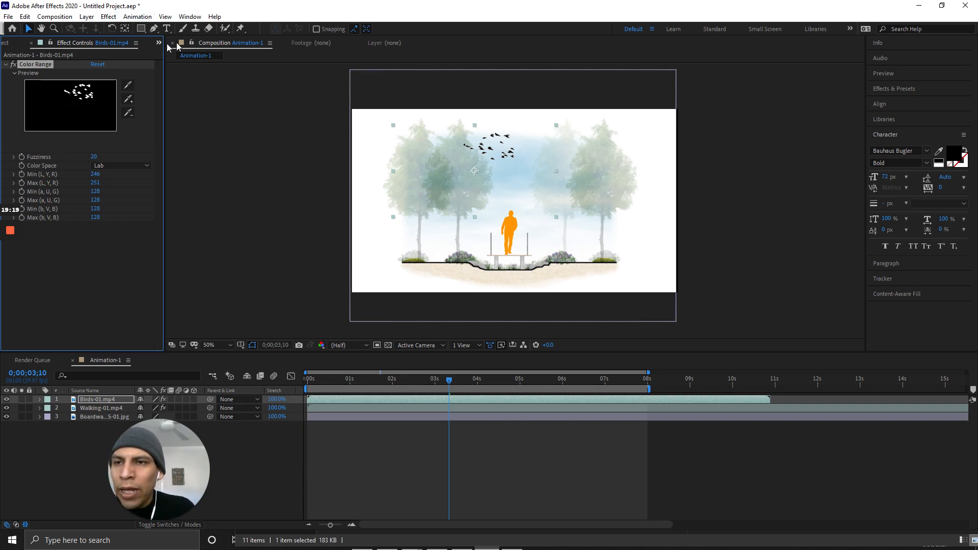
# Apply the Fill effect to the Birds-01.mp4 layer and set its color to yellow, FFF600.
pyautogui.click(87, 17)
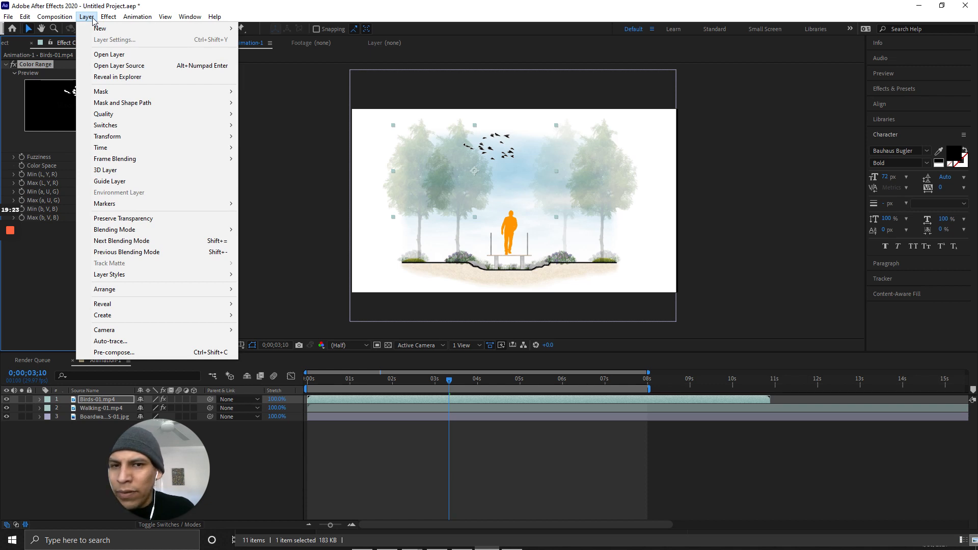
pyautogui.moveTo(102, 19)
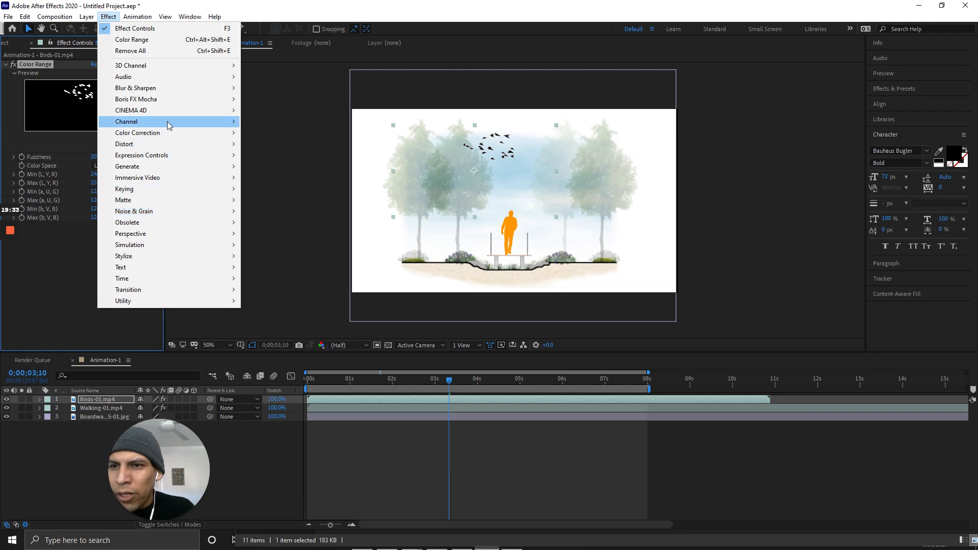
pyautogui.moveTo(154, 168)
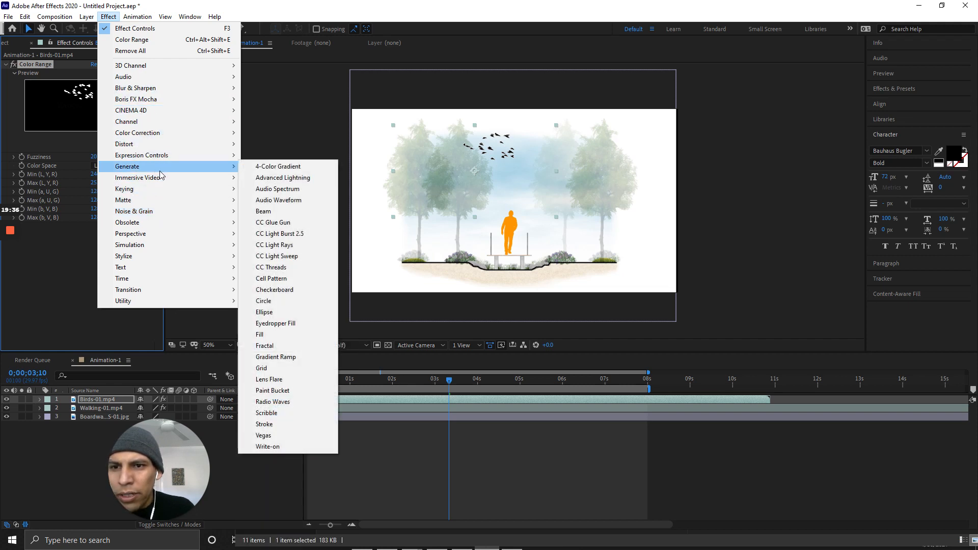
pyautogui.click(295, 345)
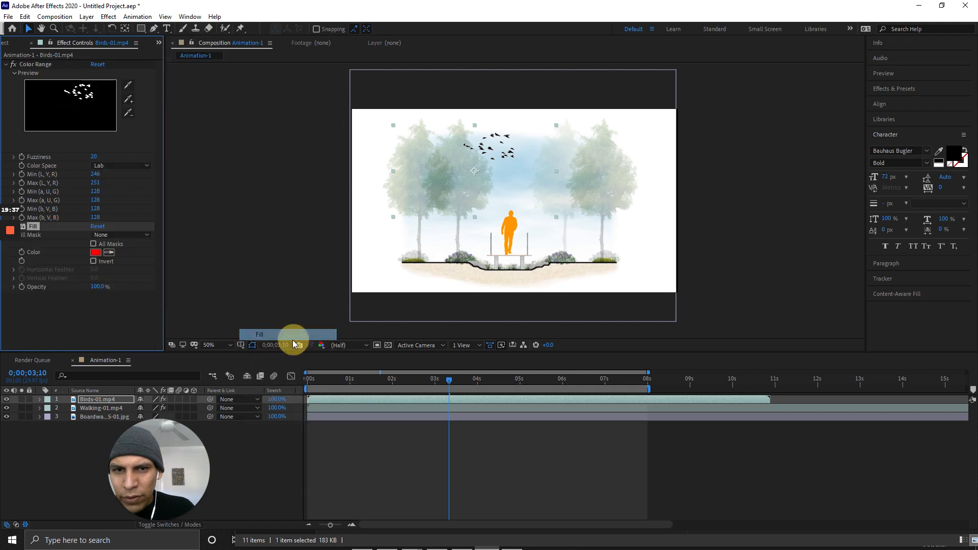
pyautogui.click(95, 253)
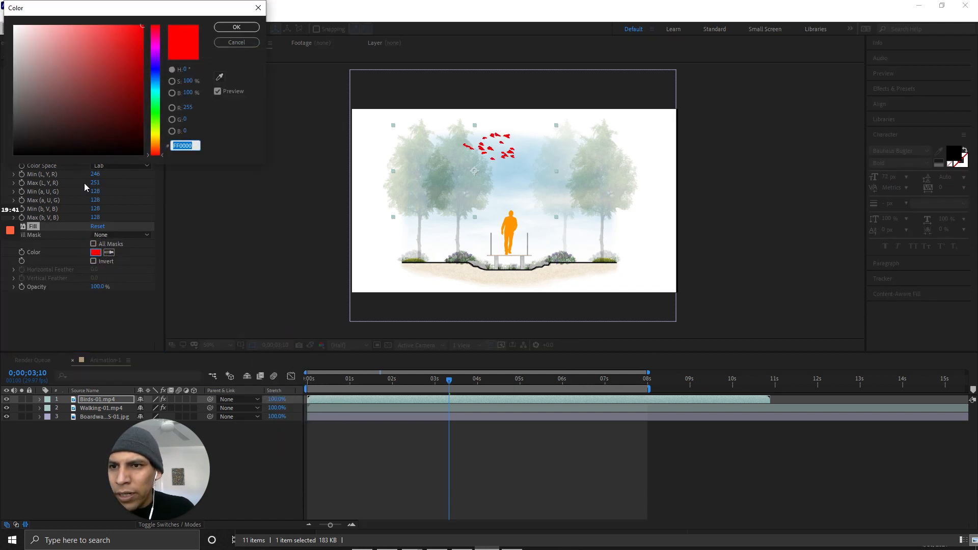
pyautogui.moveTo(155, 102); pyautogui.dragTo(156, 138)
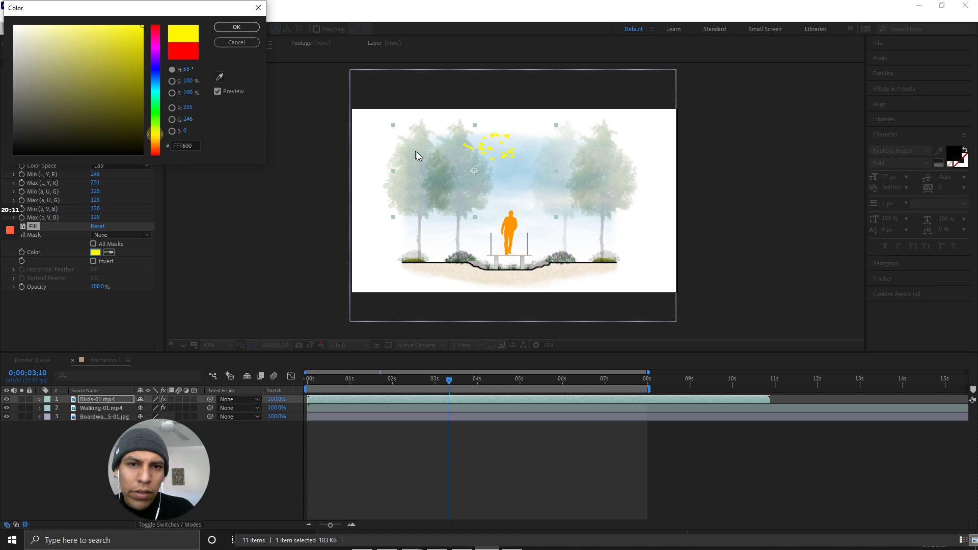
pyautogui.click(236, 27)
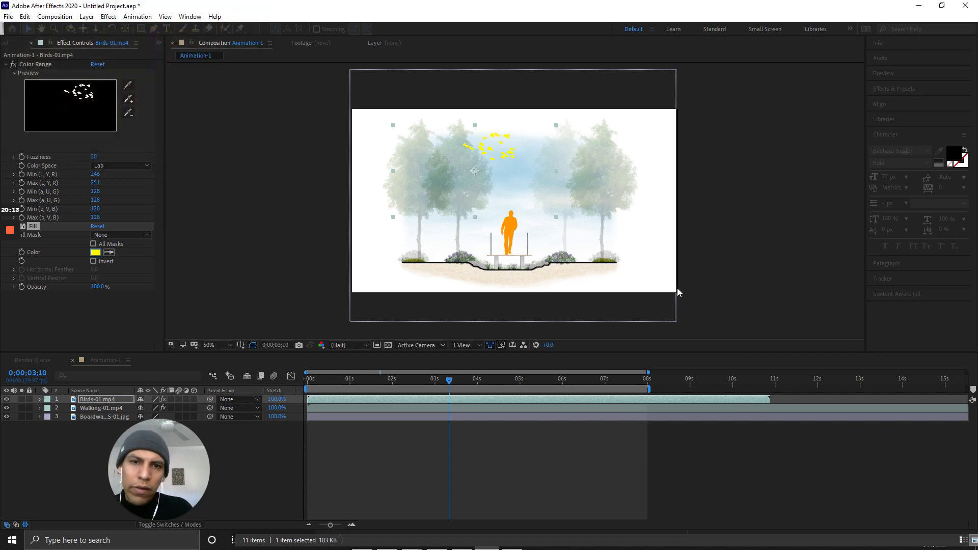
# Move the birds clip left and slightly down to about position 288, 292 and preview the composition.
pyautogui.moveTo(506, 156); pyautogui.dragTo(456, 167)
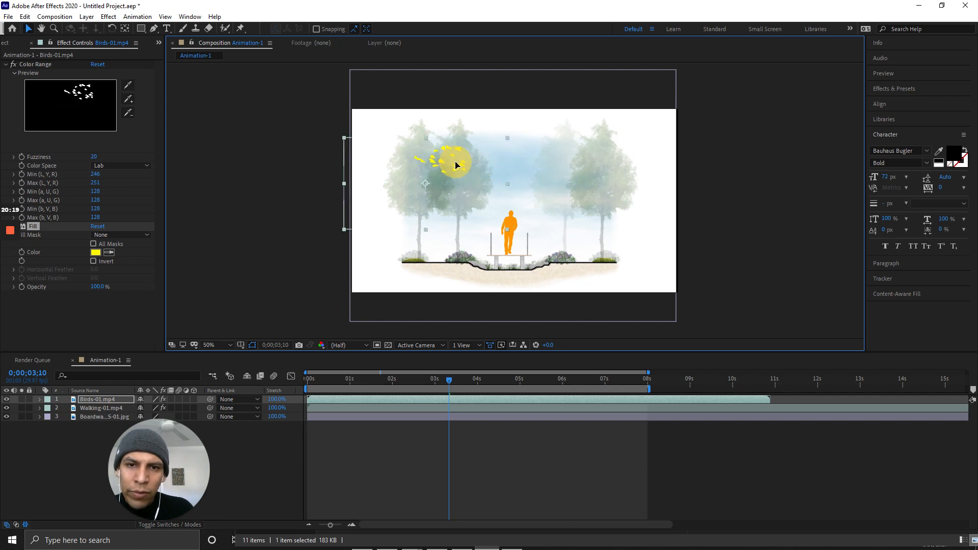
pyautogui.press('space')
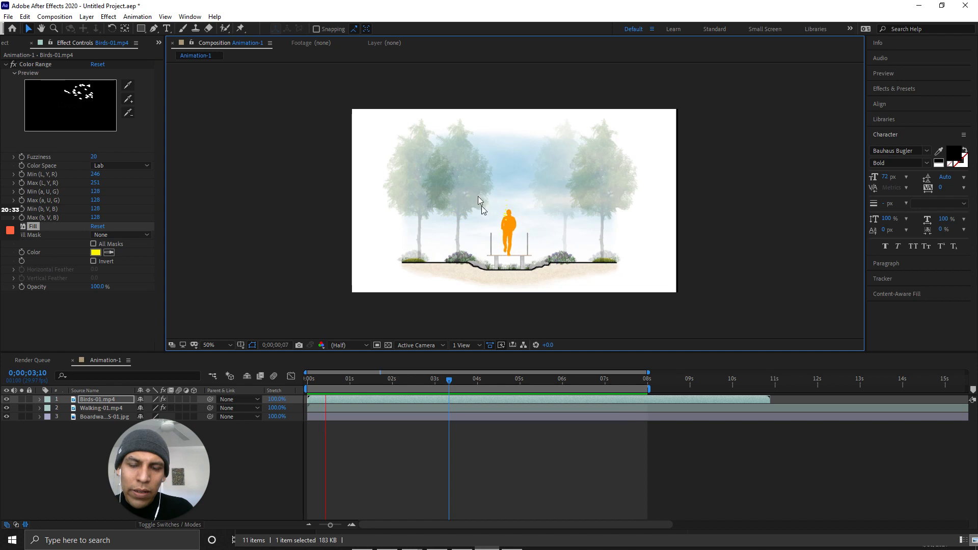
pyautogui.press('space')
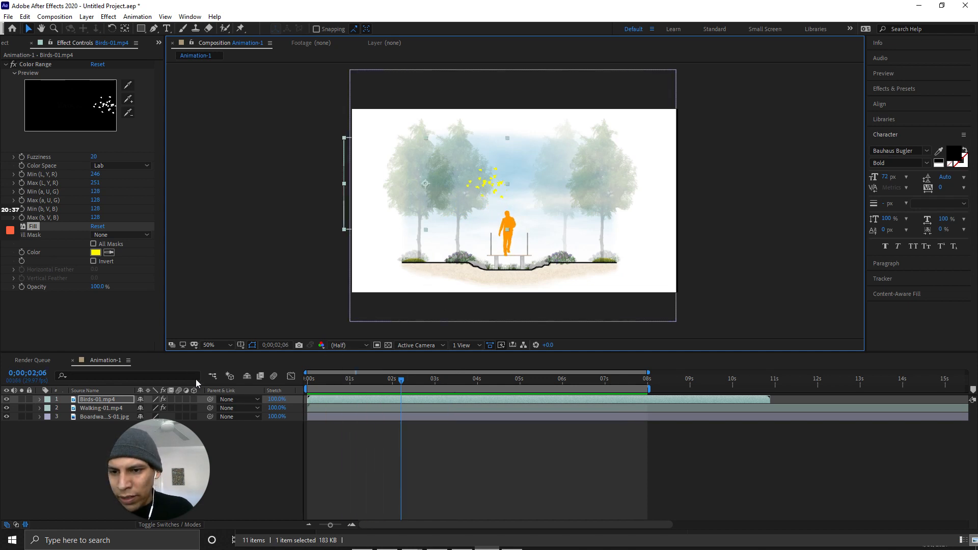
# Expand the Transform properties of Birds-01.mp4, set its opacity to 80% and preview the composition.
pyautogui.click(40, 401)
pyautogui.click(40, 401)
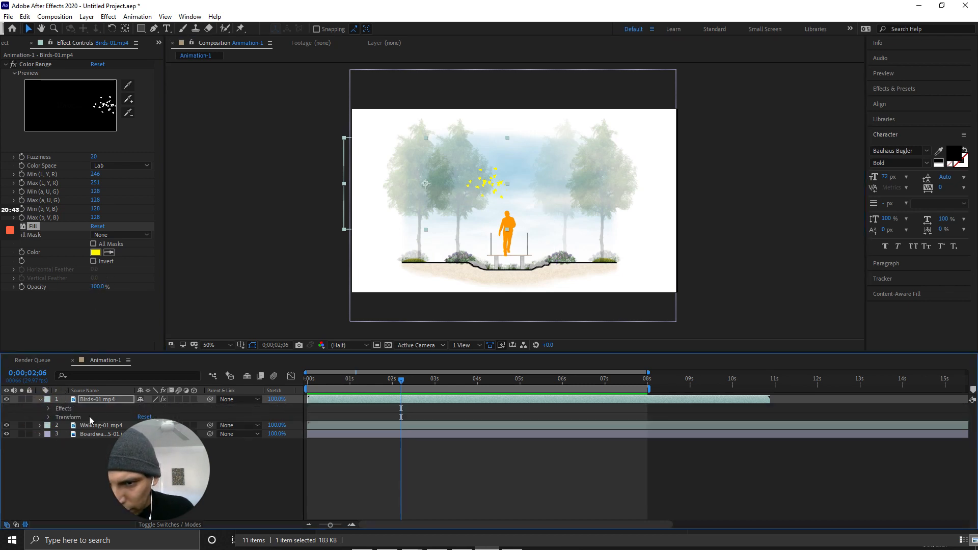
pyautogui.click(40, 399)
pyautogui.click(40, 400)
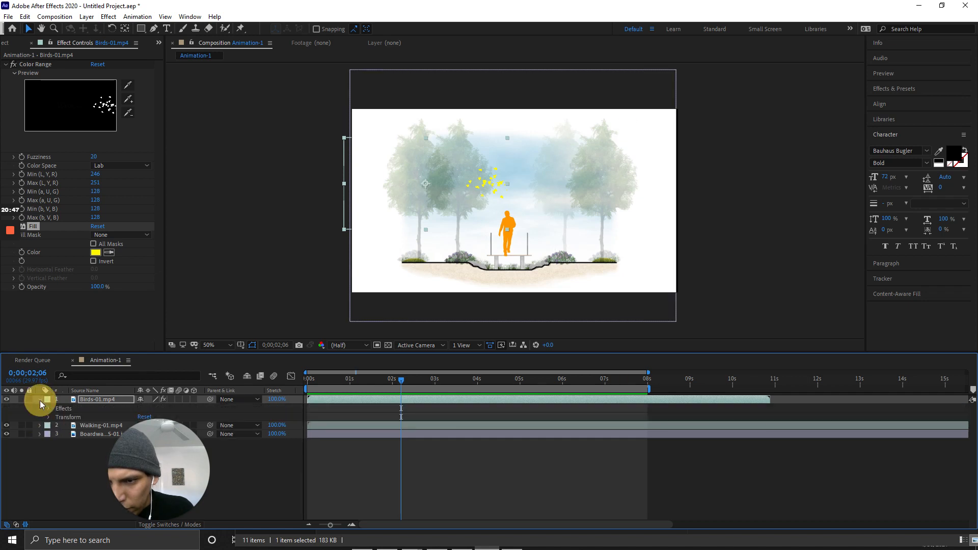
pyautogui.click(48, 417)
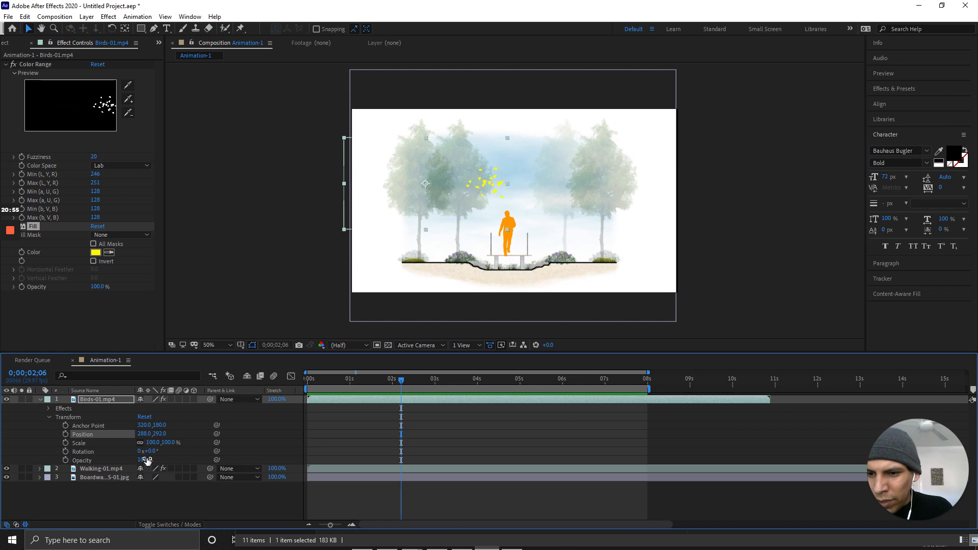
pyautogui.moveTo(146, 460); pyautogui.dragTo(139, 461)
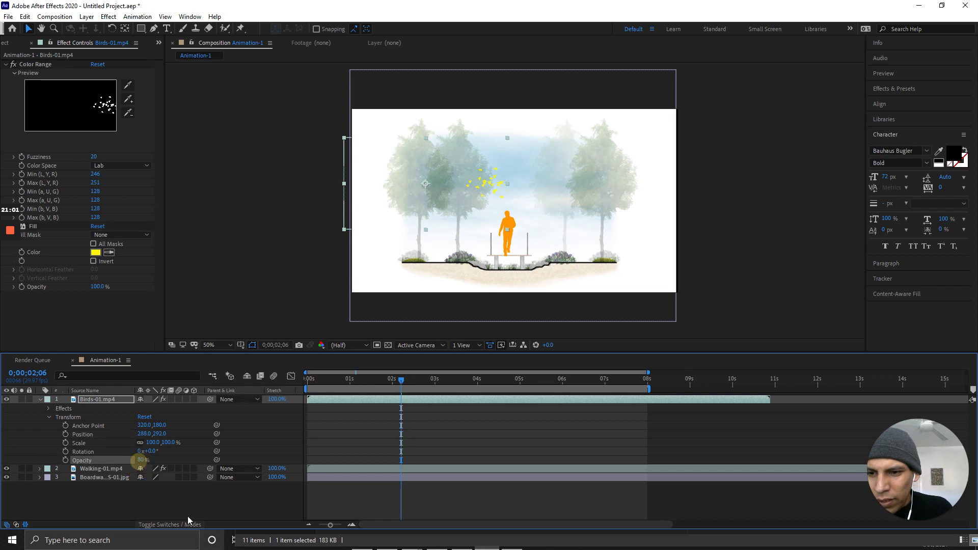
pyautogui.press('space')
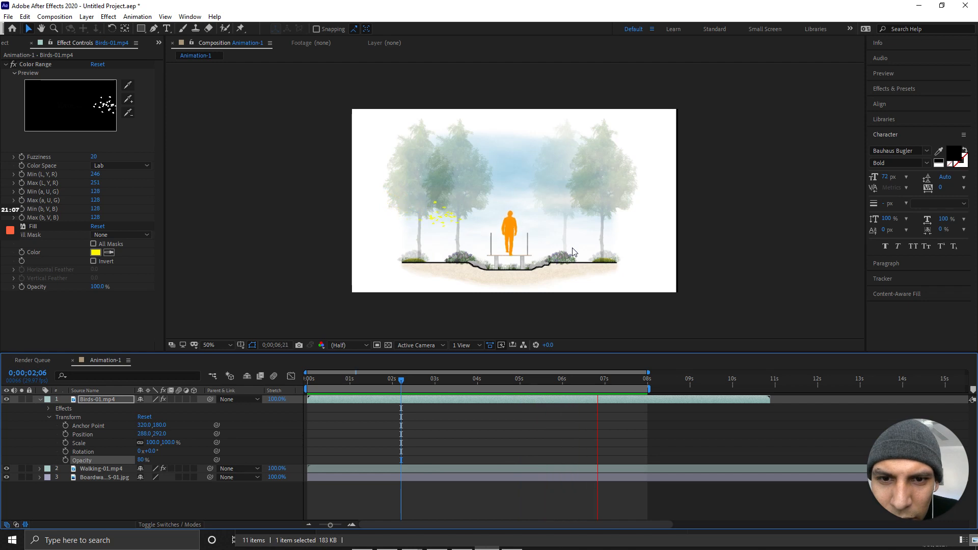
pyautogui.press('space')
# Try an opacity of 50% on the birds layer and preview the composition.
pyautogui.moveTo(141, 463); pyautogui.dragTo(128, 465)
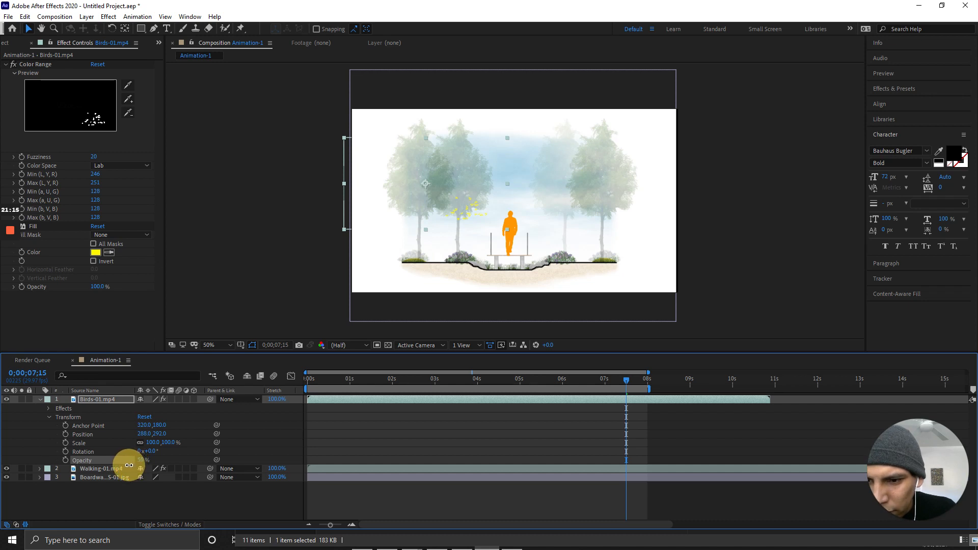
pyautogui.moveTo(129, 465); pyautogui.dragTo(129, 465)
pyautogui.press('space')
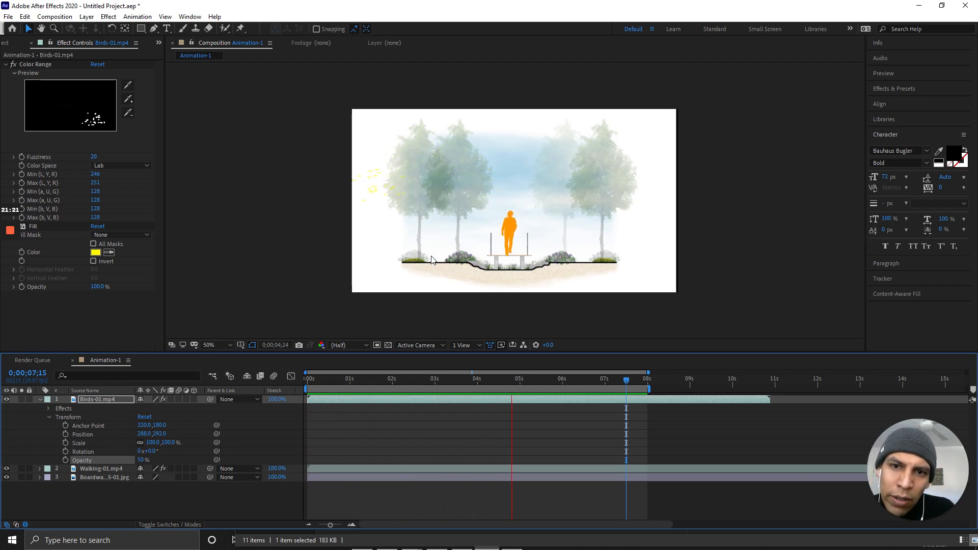
pyautogui.press('space')
# Set the birds layer's opacity to 70% and play back the composition.
pyautogui.click(143, 461)
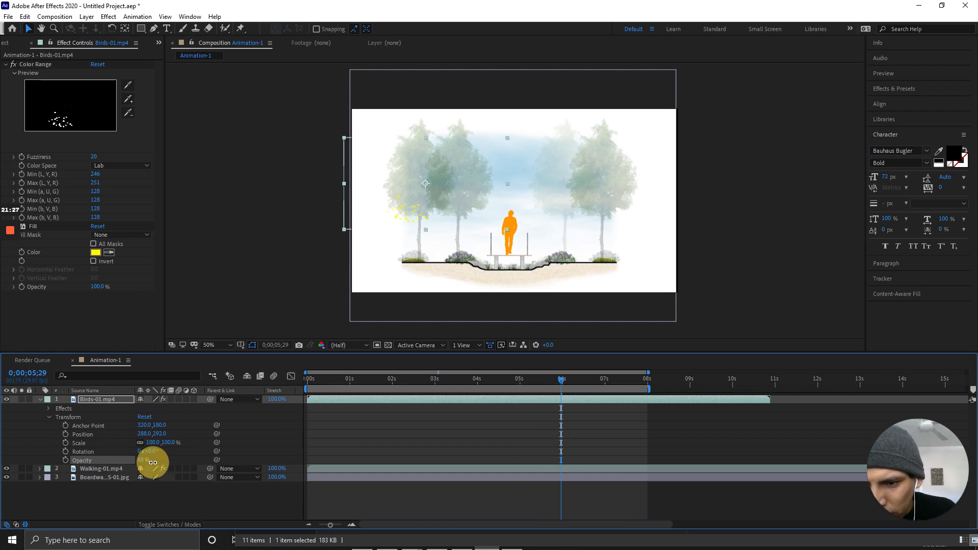
pyautogui.press('space')
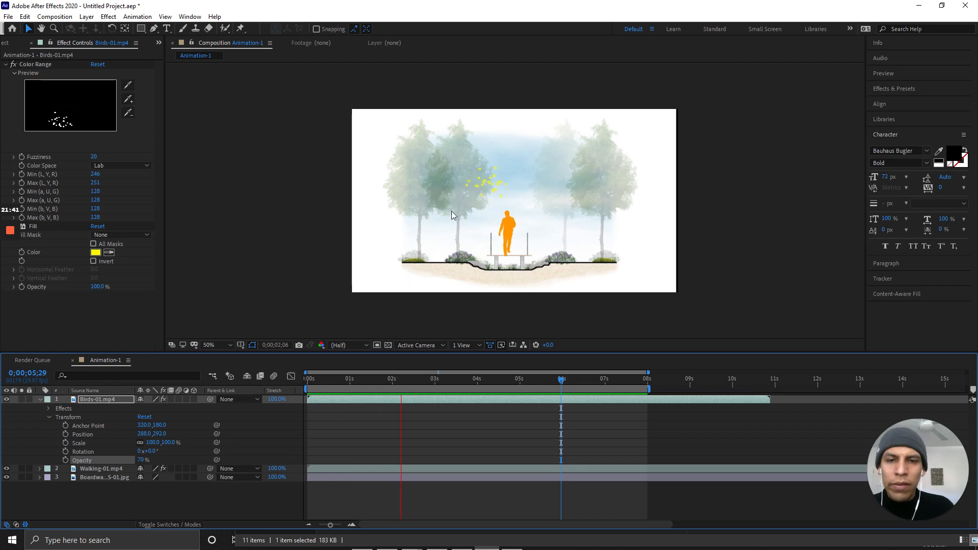
pyautogui.press('space')
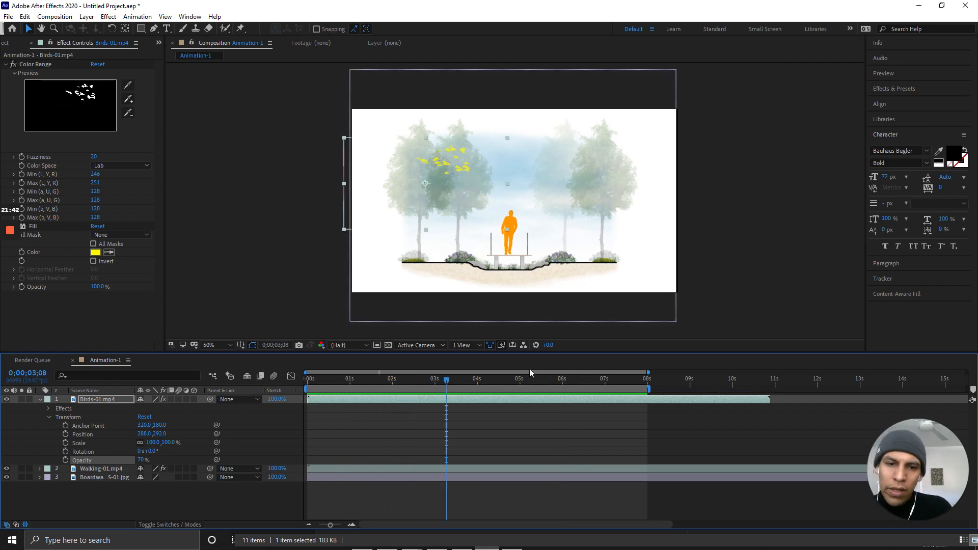
# Select the walking silhouette, expand its layer's Transform properties and set its opacity to 75%.
pyautogui.click(512, 218)
pyautogui.click(452, 155)
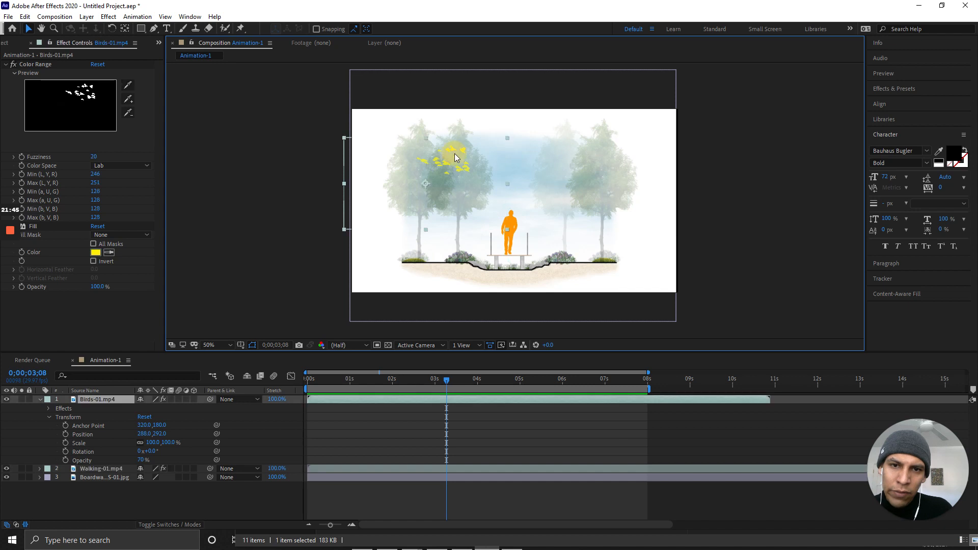
pyautogui.click(514, 219)
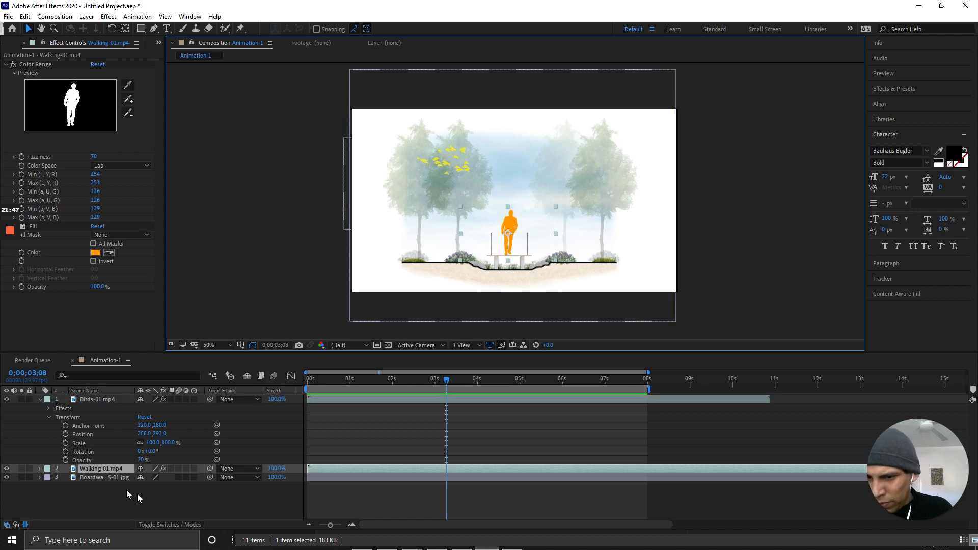
pyautogui.click(40, 469)
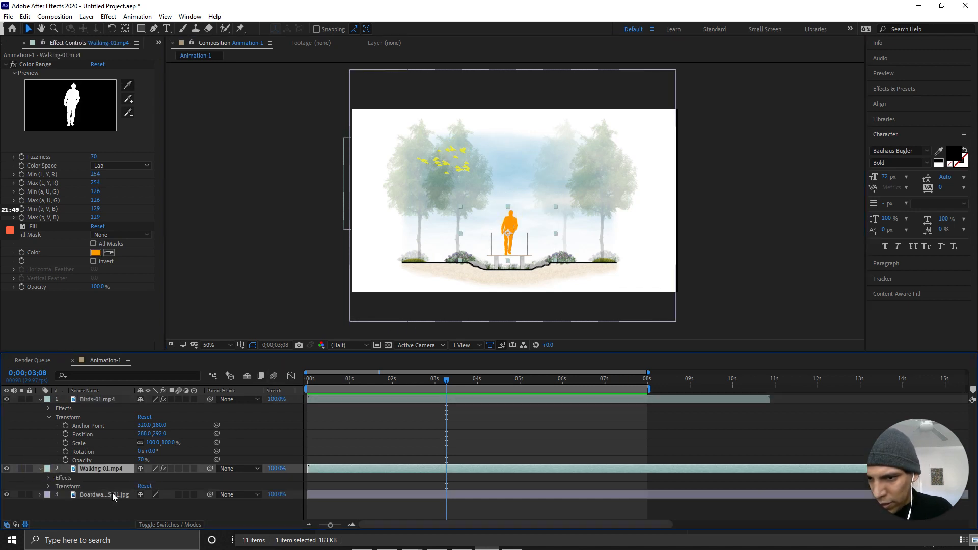
pyautogui.click(49, 487)
pyautogui.scroll(-2, 81, 487)
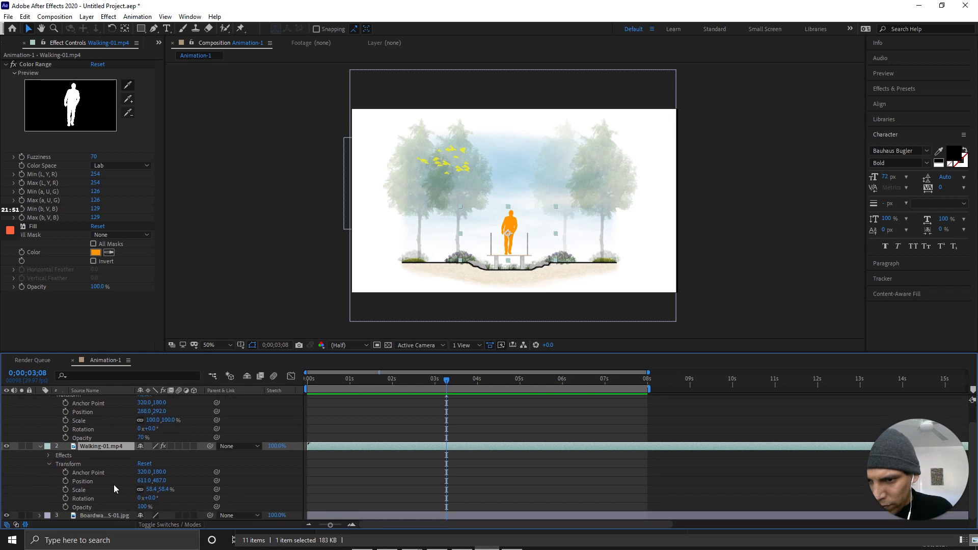
pyautogui.moveTo(144, 507); pyautogui.dragTo(133, 507)
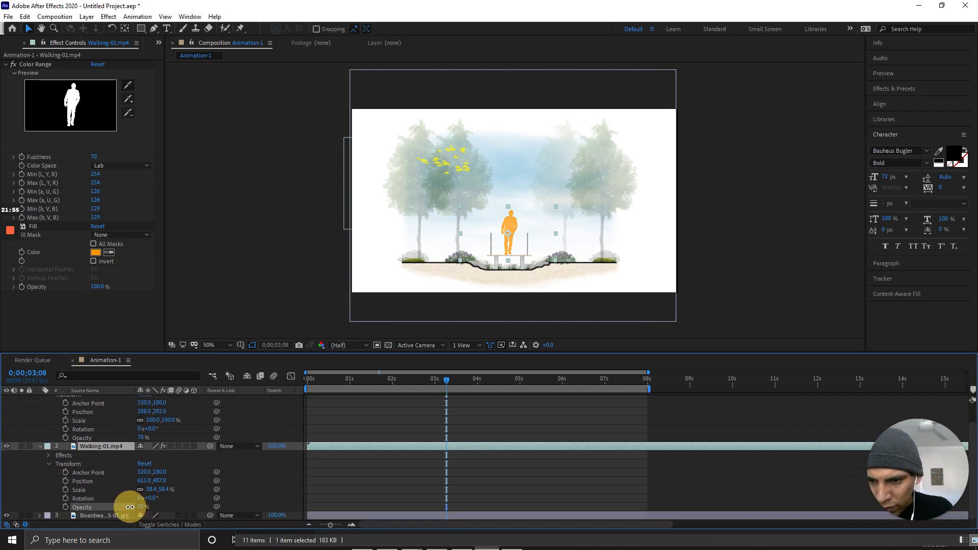
# Preview the composition with both semi-transparent layers, then return to 0;00;00;06 and play it again.
pyautogui.press('space')
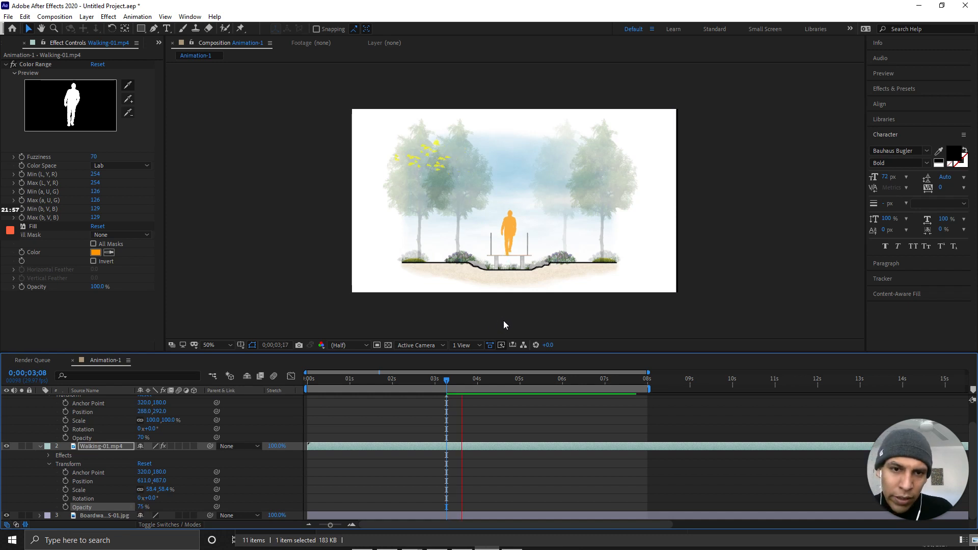
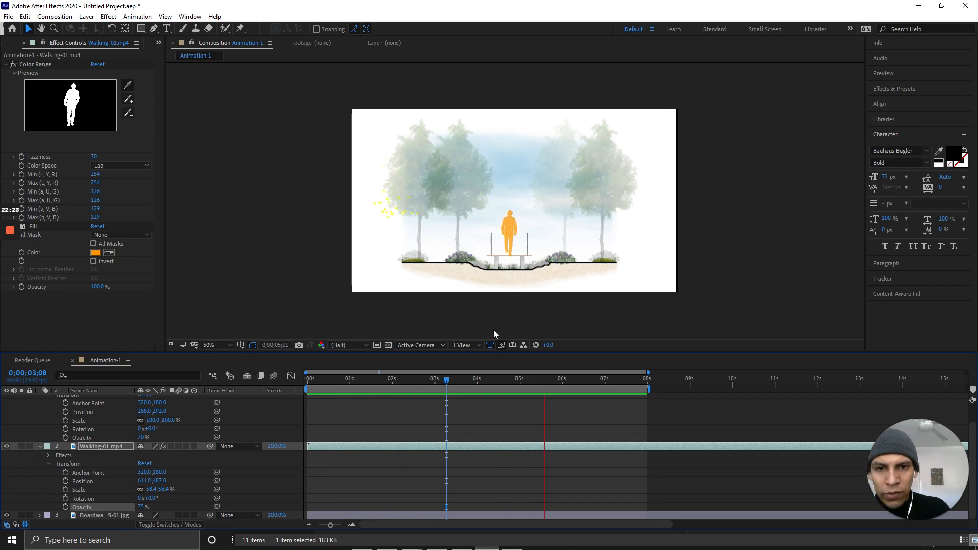
pyautogui.press('space')
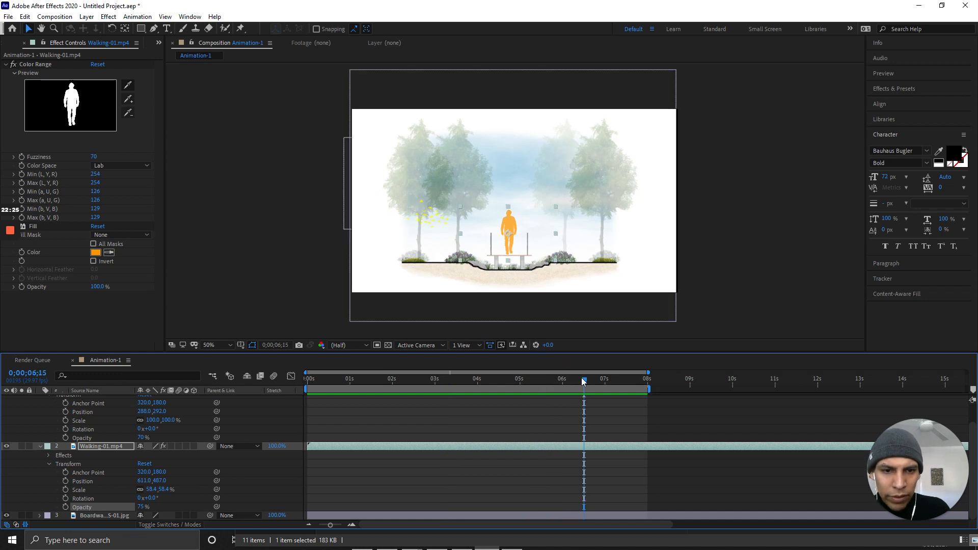
pyautogui.moveTo(584, 380); pyautogui.dragTo(317, 389)
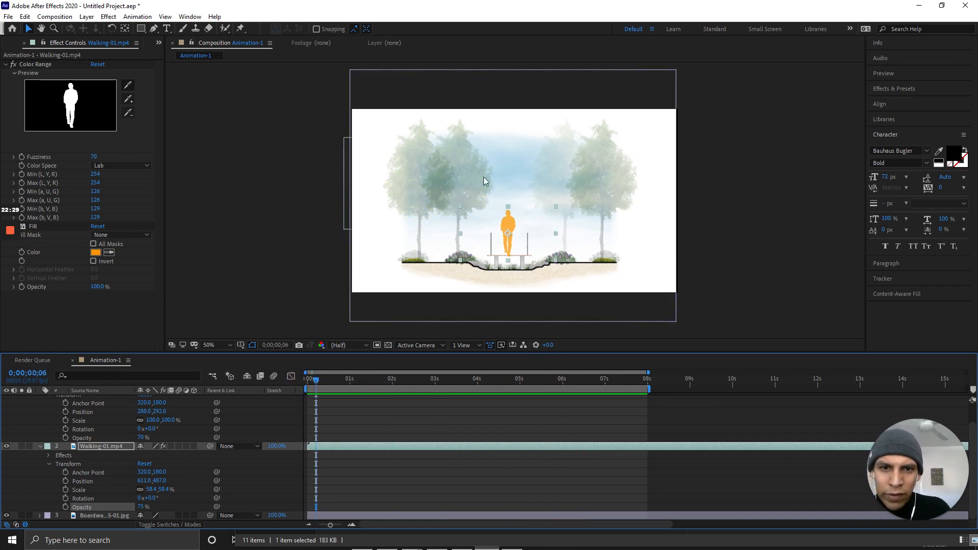
pyautogui.press('space')
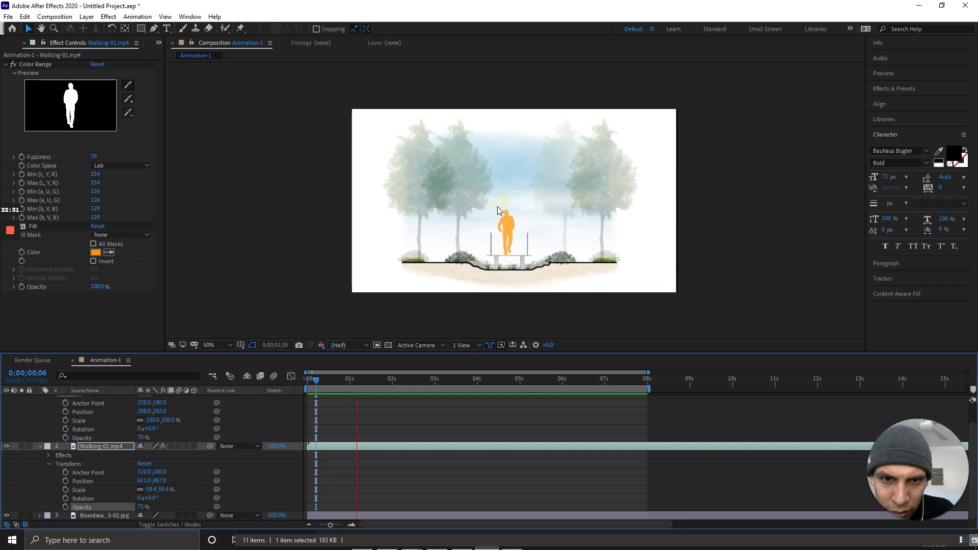
pyautogui.press('space')
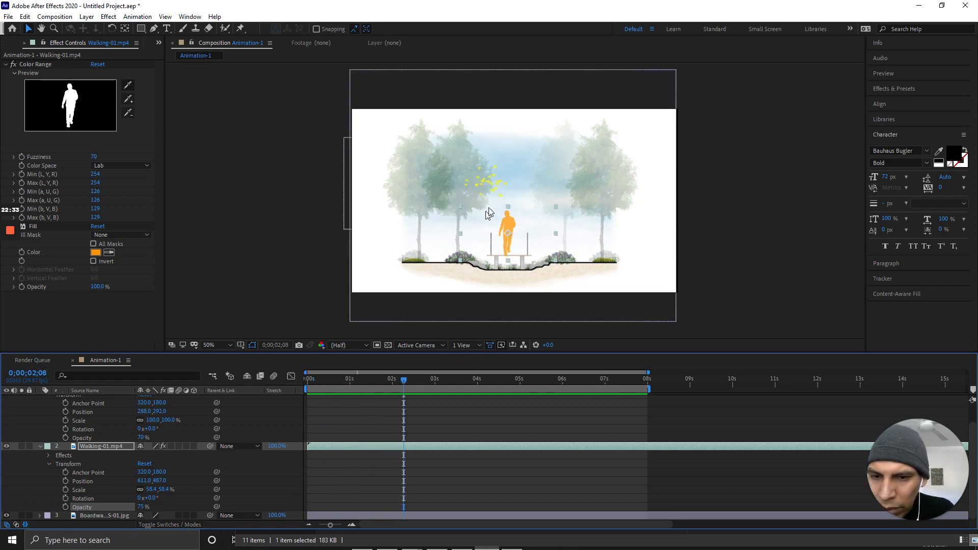
# Collapse both clips' layer properties and move Birds-01.mp4 below Walking-01.mp4 in the layer order.
pyautogui.scroll(2, 39, 458)
pyautogui.click(39, 467)
pyautogui.click(39, 402)
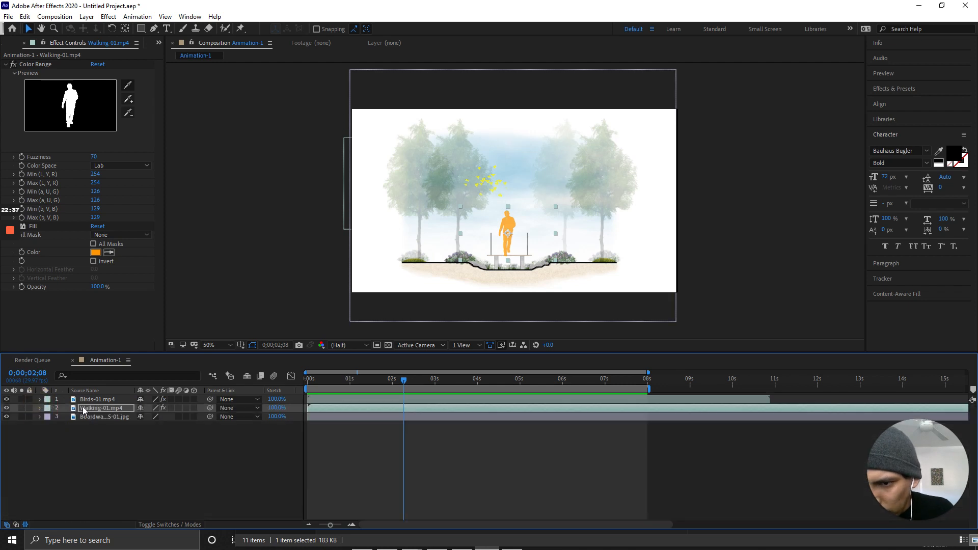
pyautogui.moveTo(93, 401); pyautogui.dragTo(90, 411)
pyautogui.click(100, 454)
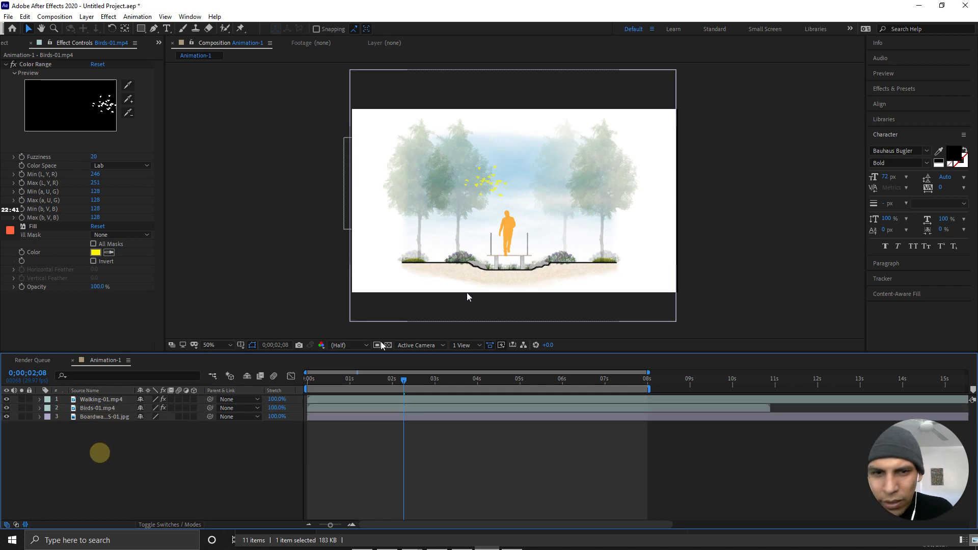
# Preview the reordered layers and scrub to 0;00;02;14 to check the birds passing behind the silhouette.
pyautogui.press('space')
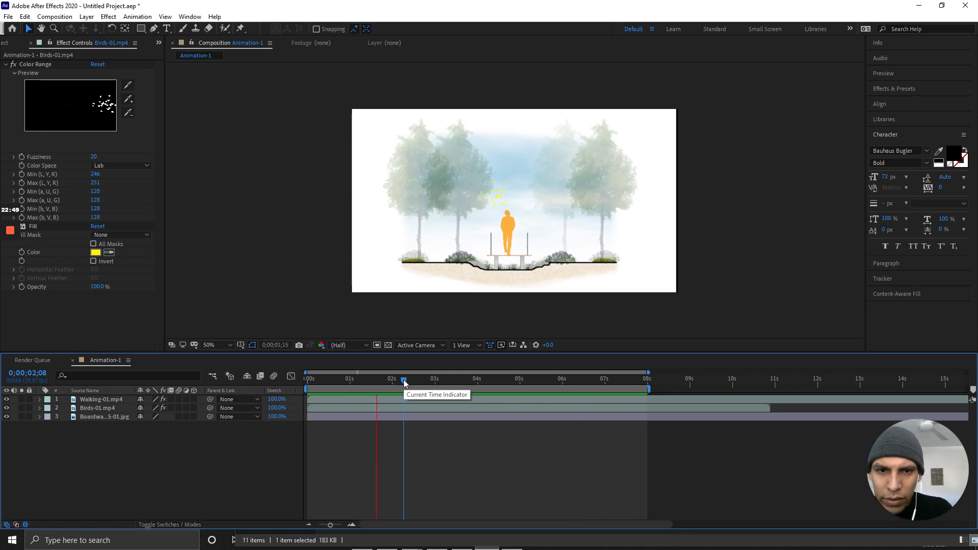
pyautogui.press('space')
pyautogui.click(382, 380)
pyautogui.moveTo(361, 381); pyautogui.dragTo(411, 391)
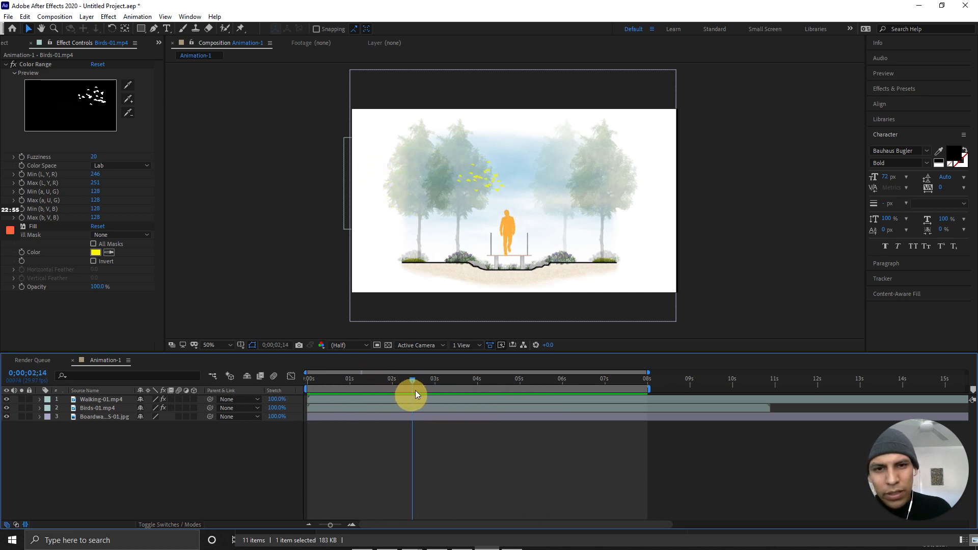
# Play the composition preview and stop it at 0;00;03;20.
pyautogui.press('space')
pyautogui.press('space')
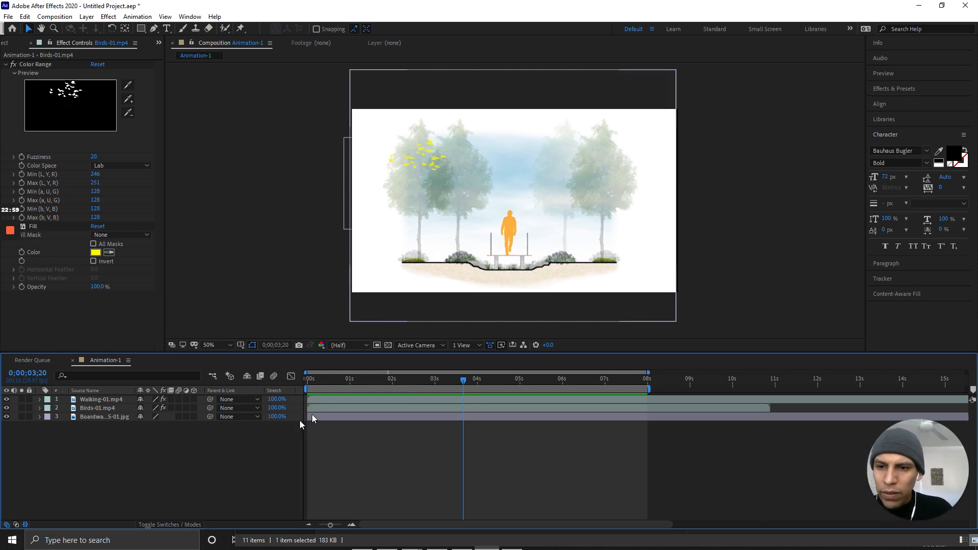
pyautogui.click(197, 493)
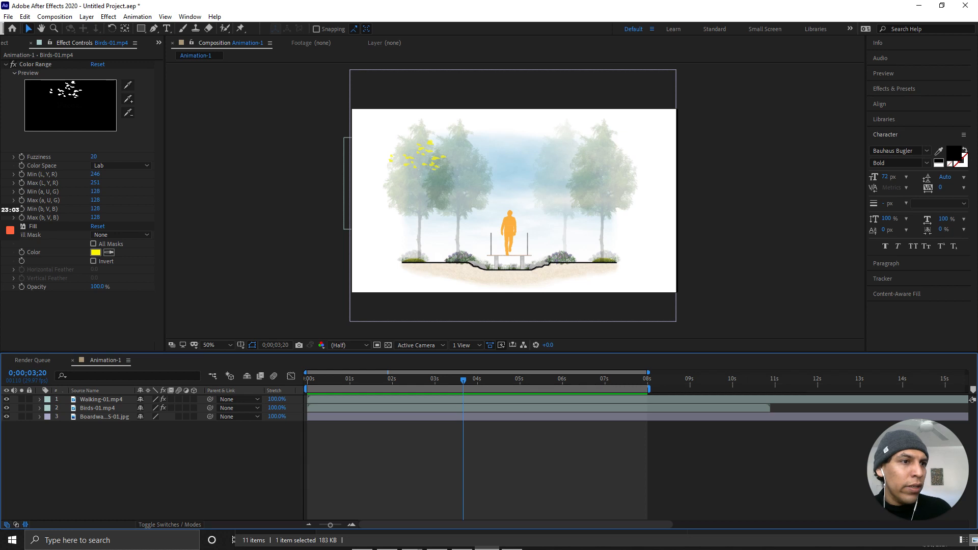
pyautogui.click(363, 541)
pyautogui.click(810, 10)
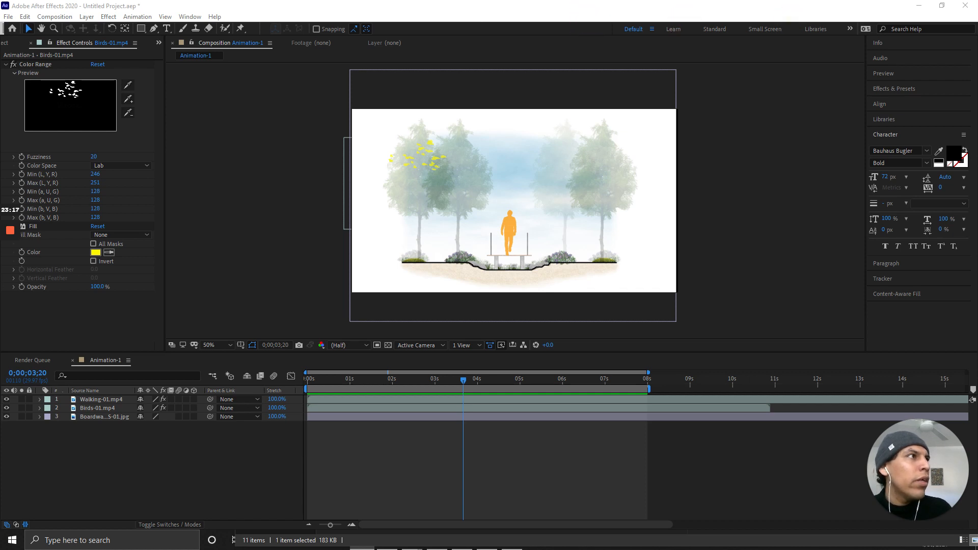
pyautogui.click(900, 18)
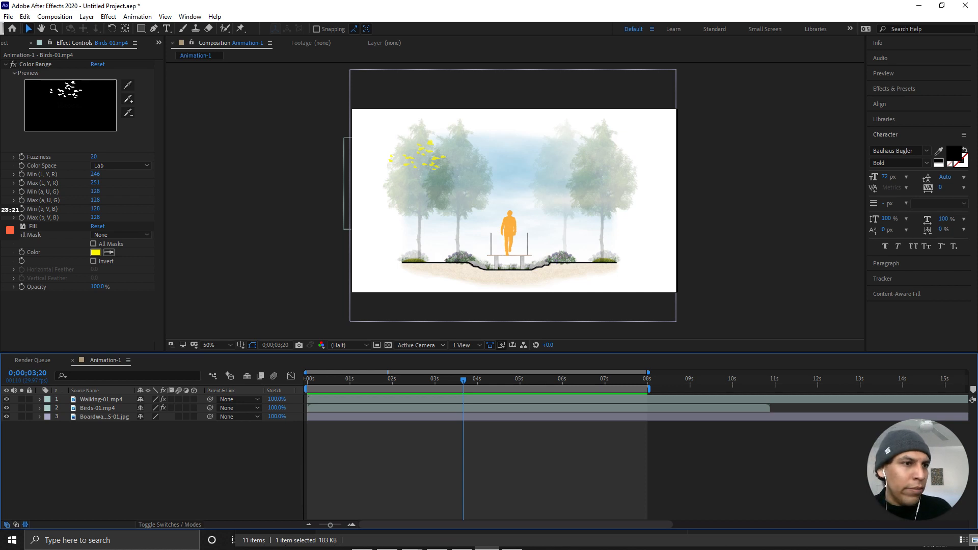
# Switch to File Explorer and look through the butterfly, heron, flamingo and other clips in the Birds library folder.
pyautogui.hotkey('alt', 'Tab')
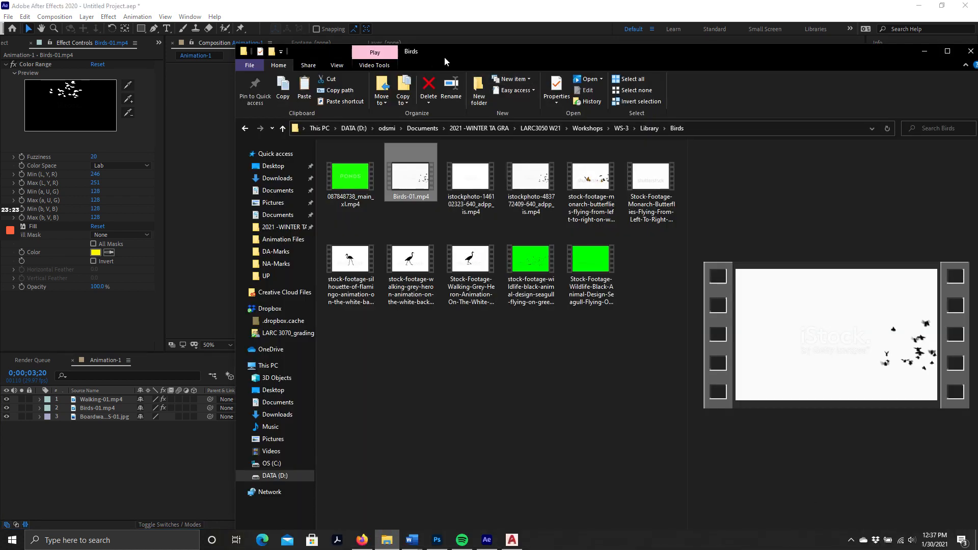
pyautogui.moveTo(454, 58); pyautogui.dragTo(381, 58)
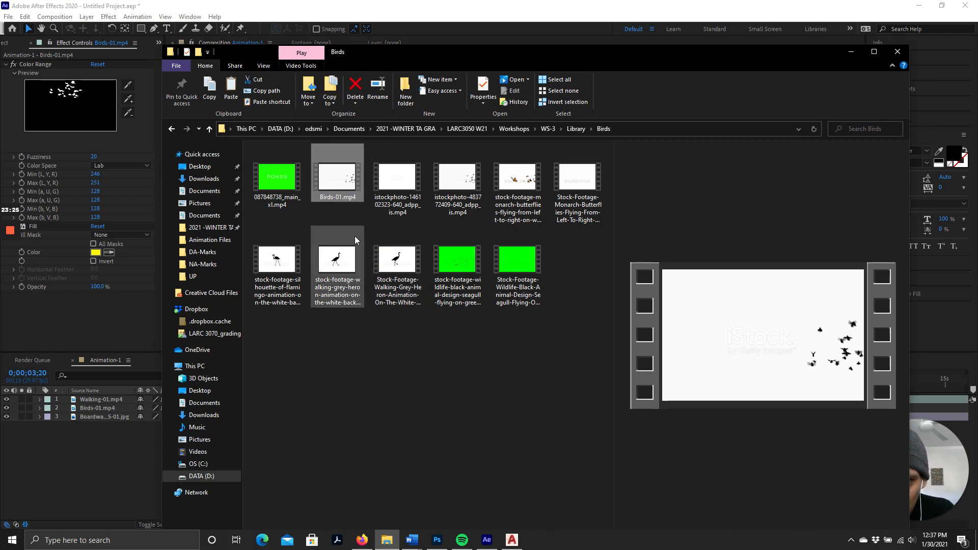
pyautogui.click(525, 176)
pyautogui.click(570, 183)
pyautogui.click(457, 262)
pyautogui.click(329, 278)
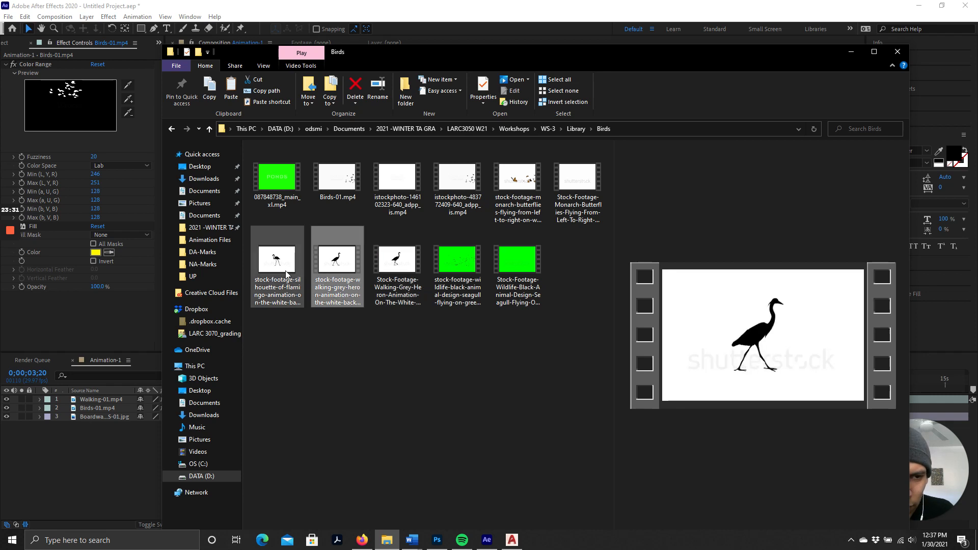
pyautogui.click(286, 269)
pyautogui.click(367, 275)
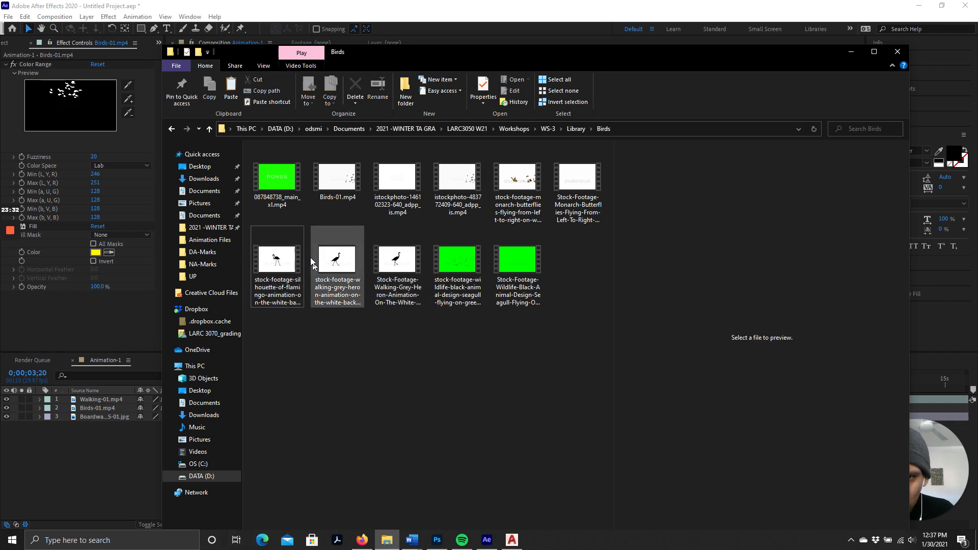
# Return to the WS-3 folder and open the People folder inside Library.
pyautogui.click(514, 129)
pyautogui.doubleClick(262, 183)
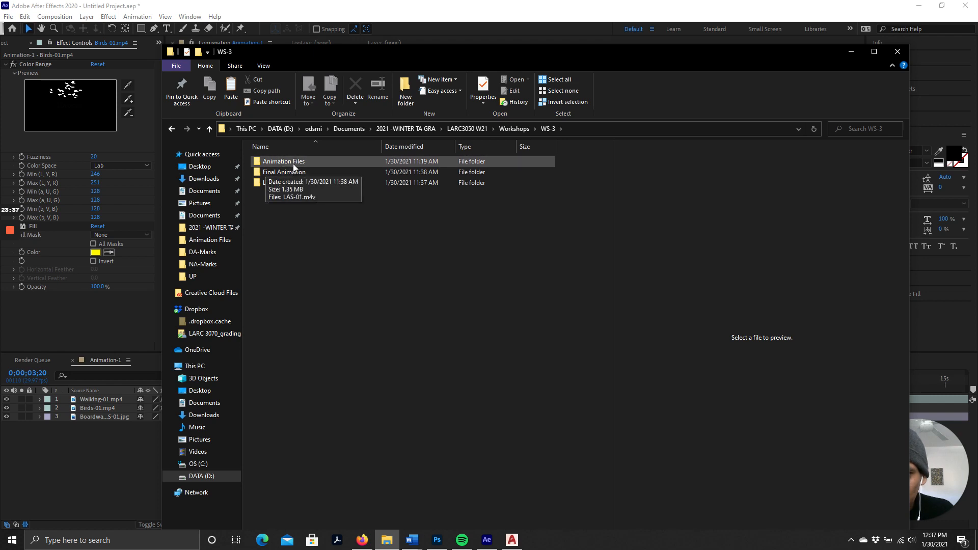
pyautogui.doubleClick(273, 183)
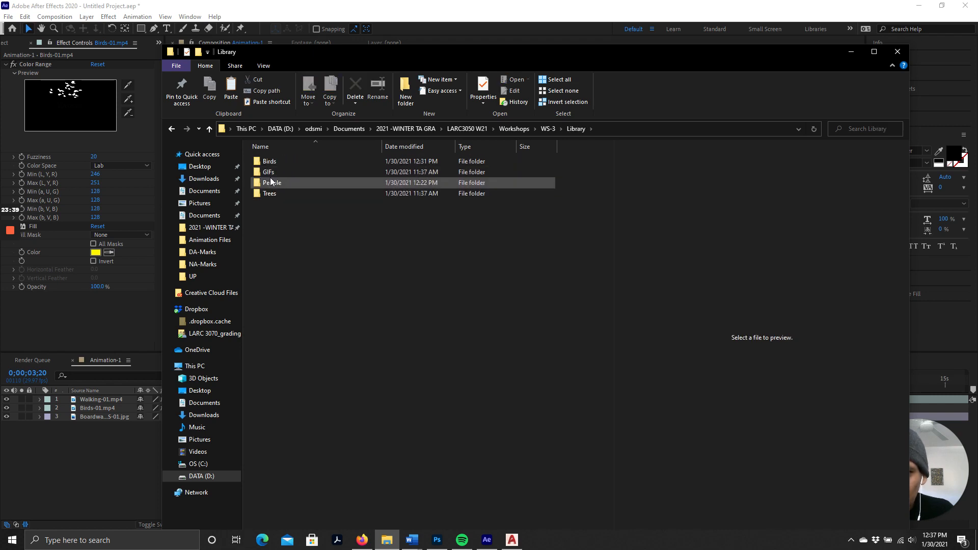
pyautogui.doubleClick(270, 183)
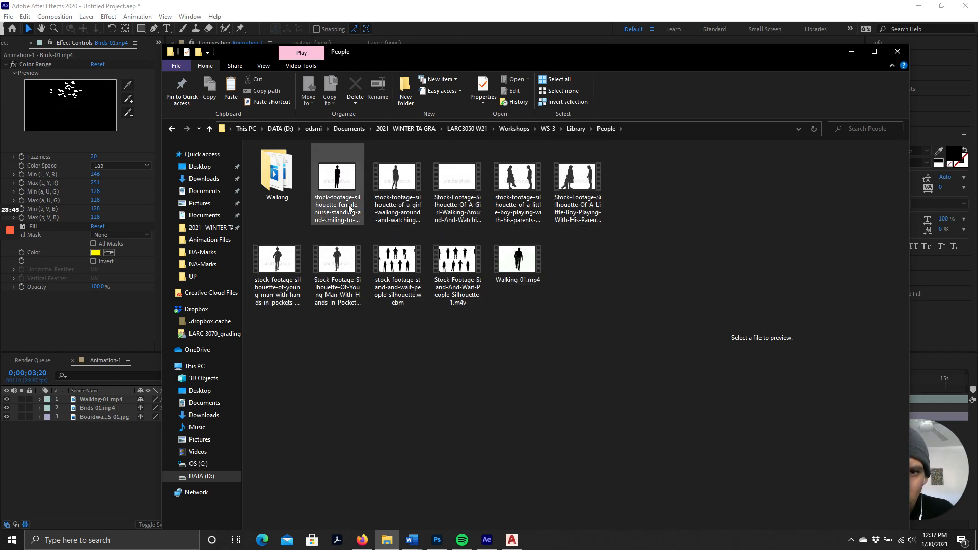
# Compare the two silhouette clips of a little boy playing with his parents in the People folder's file preview.
pyautogui.click(520, 186)
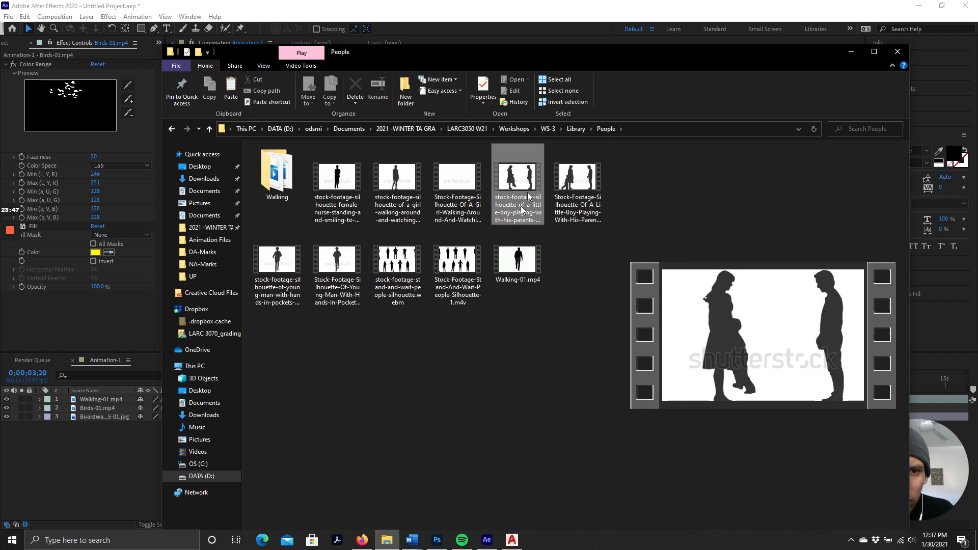
pyautogui.click(521, 221)
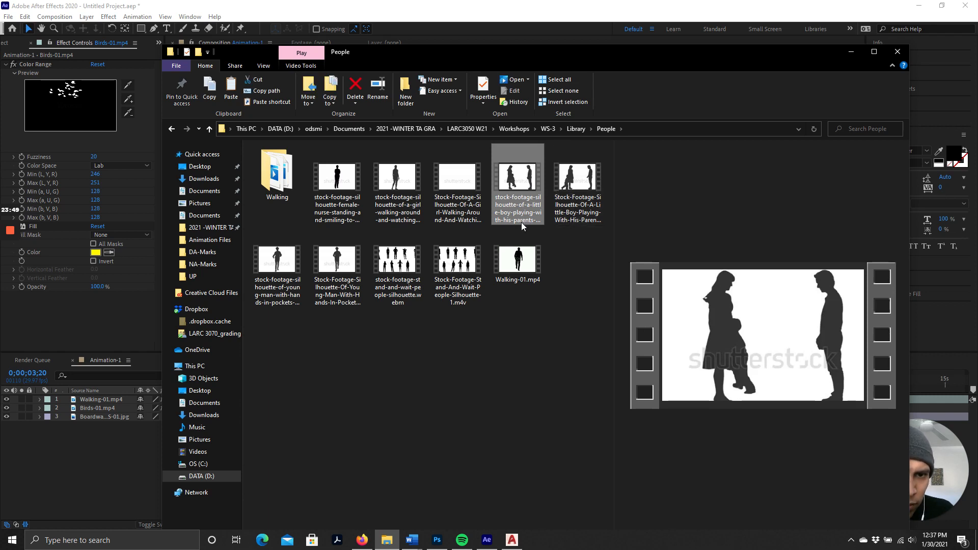
pyautogui.click(560, 265)
pyautogui.click(581, 205)
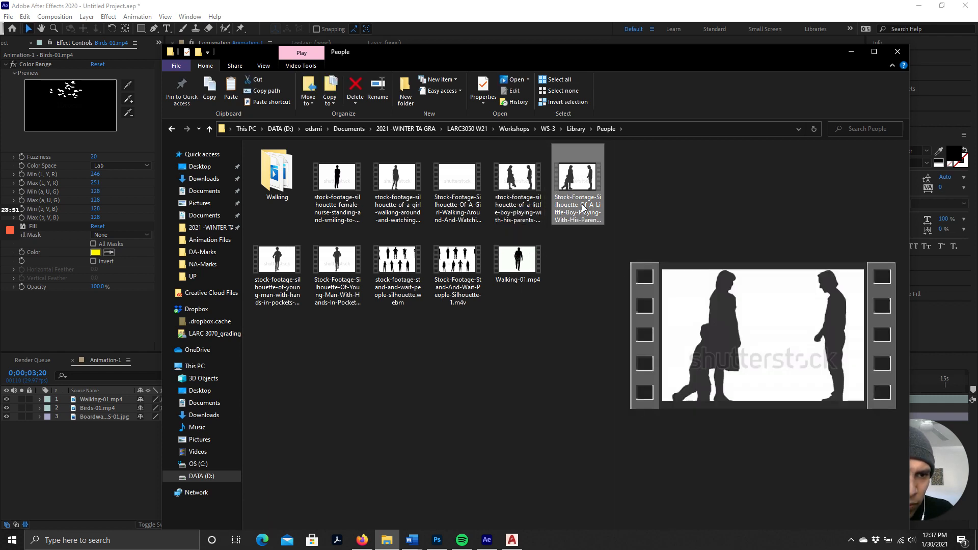
pyautogui.click(589, 313)
pyautogui.click(524, 203)
pyautogui.click(569, 210)
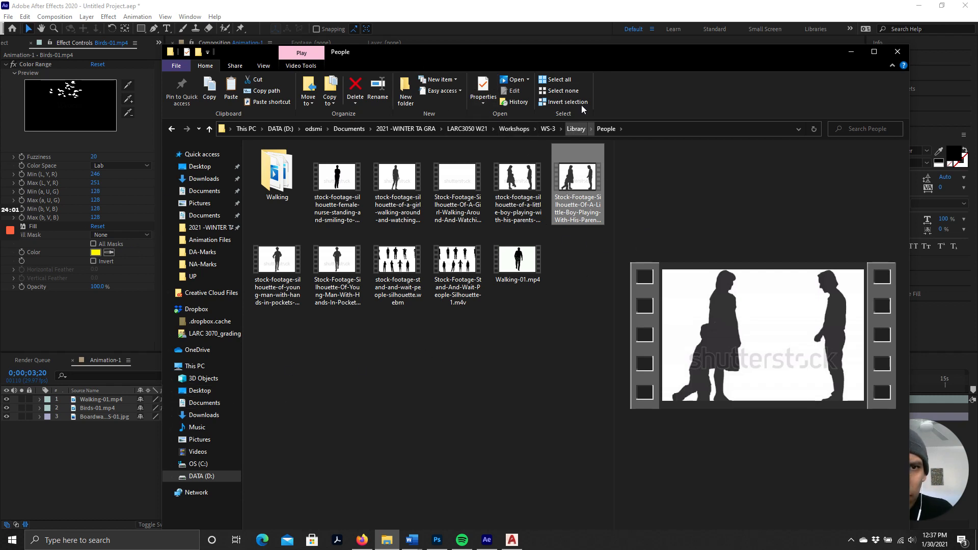
# Import the second little-boy-with-parents silhouette clip, an .m4v file, from the People folder into the After Effects project.
pyautogui.moveTo(584, 185); pyautogui.dragTo(159, 44)
pyautogui.click(159, 43)
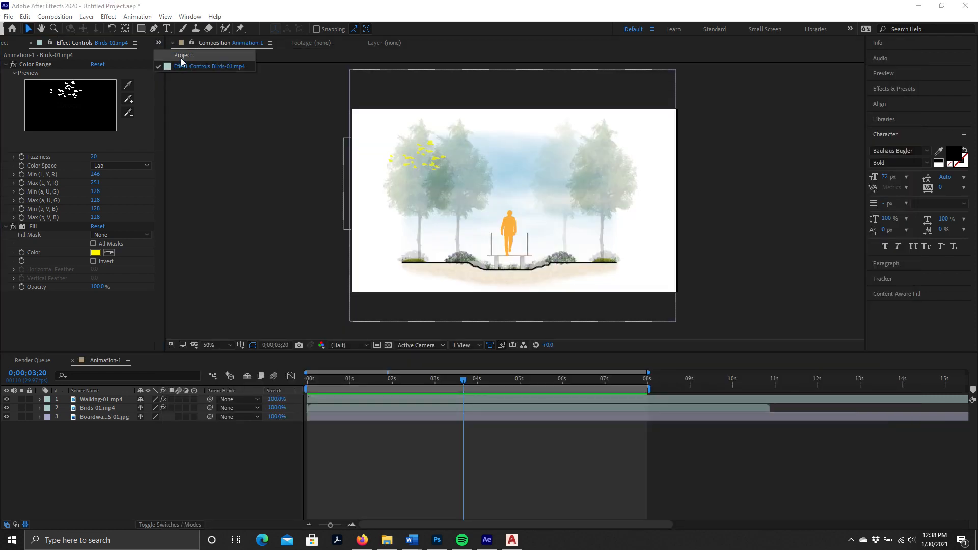
pyautogui.click(182, 56)
pyautogui.click(388, 542)
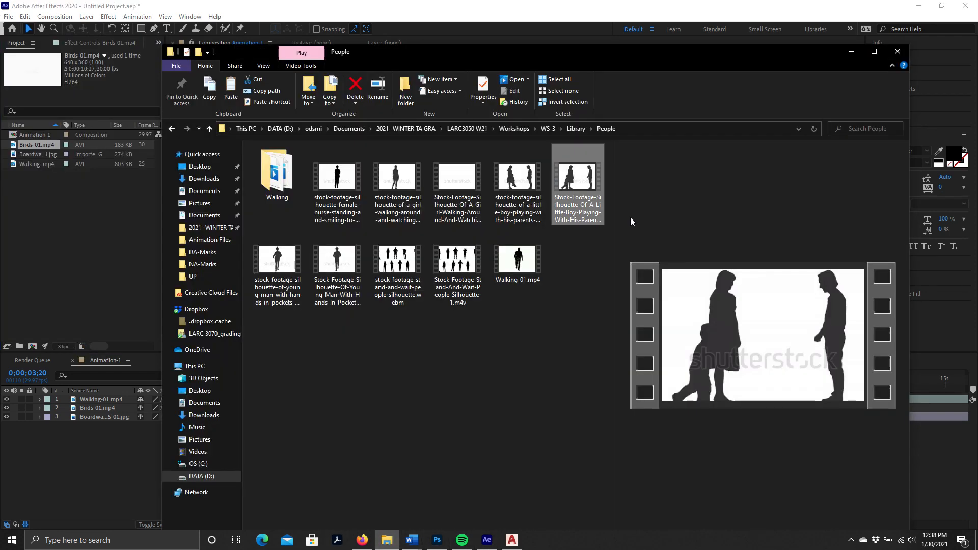
pyautogui.moveTo(588, 178); pyautogui.dragTo(35, 178)
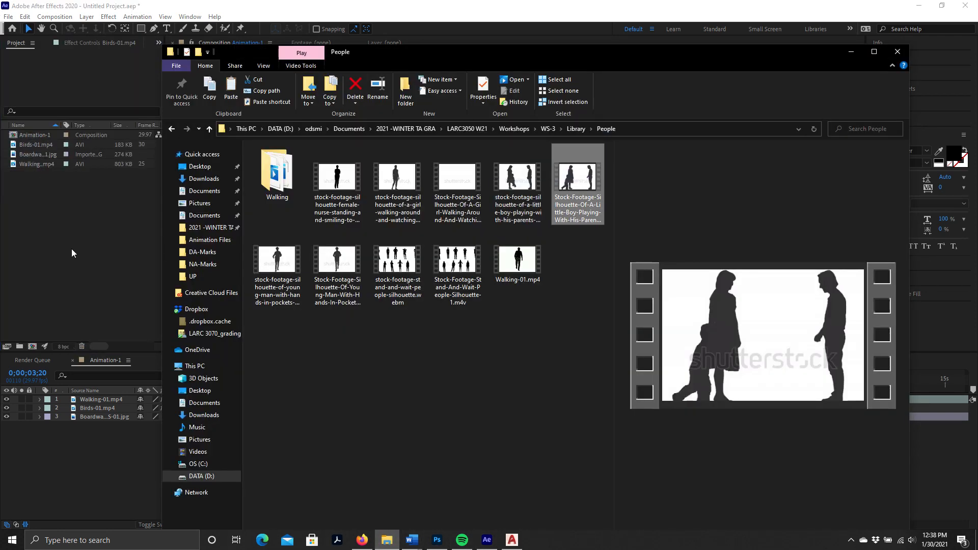
pyautogui.click(851, 51)
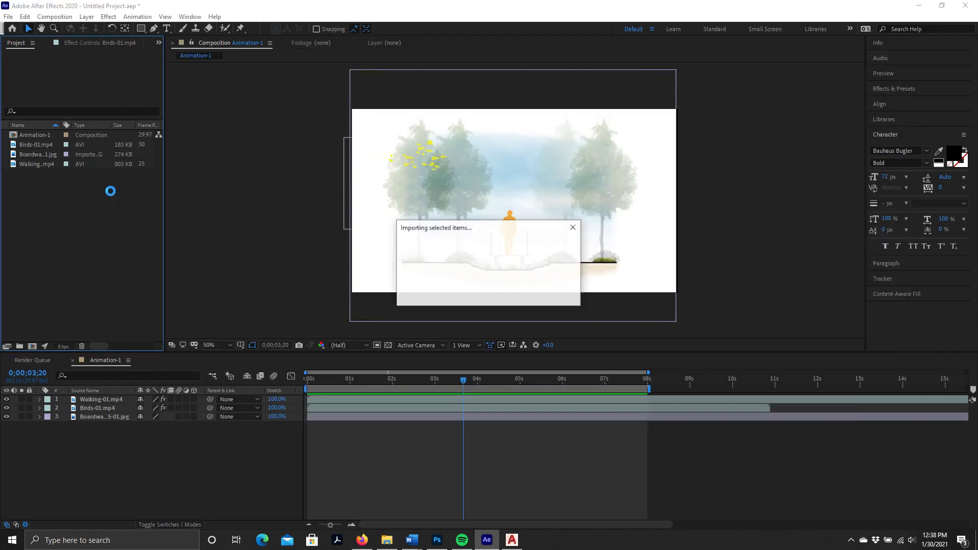
# Add the imported .m4v family clip to Animation-1 as the top layer, above Walking-01.mp4, and select it.
pyautogui.click(37, 201)
pyautogui.click(36, 167)
pyautogui.moveTo(32, 167); pyautogui.dragTo(97, 452)
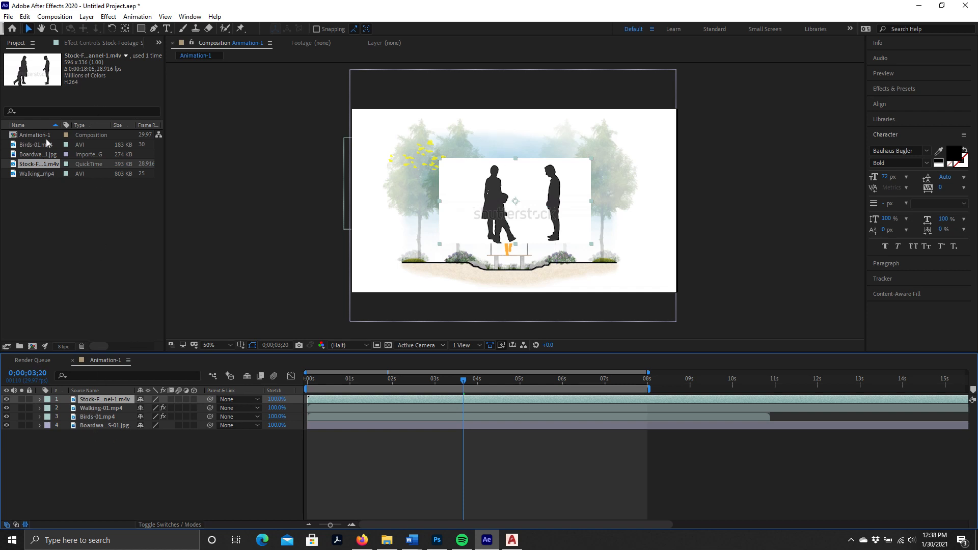
pyautogui.click(98, 457)
pyautogui.click(103, 402)
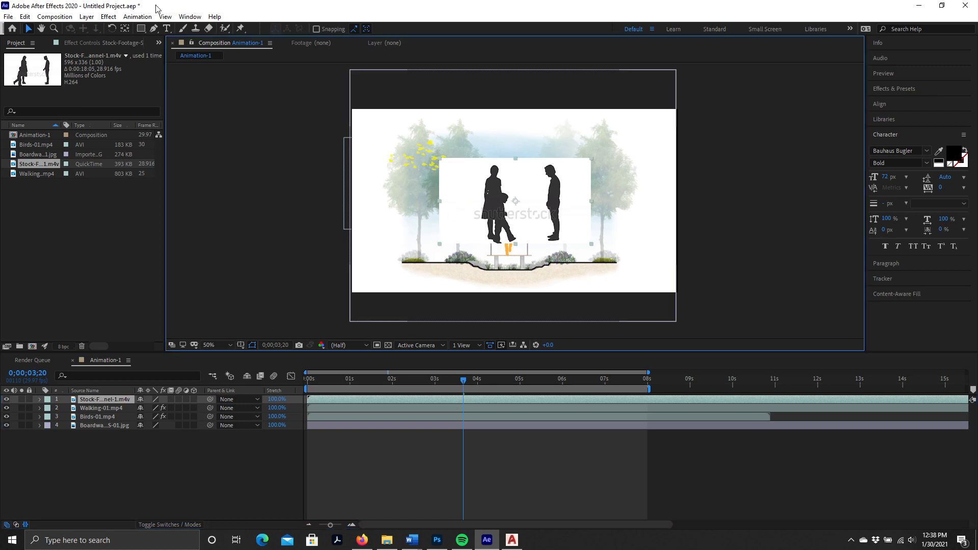
# Apply the Color Range keying effect to the family clip, keying out its white background and the stock watermark.
pyautogui.click(106, 17)
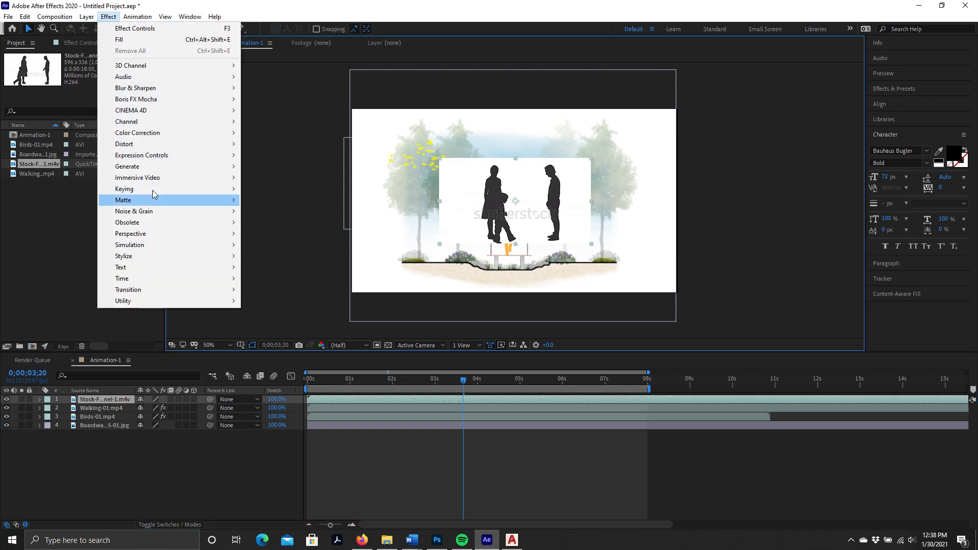
pyautogui.moveTo(169, 195)
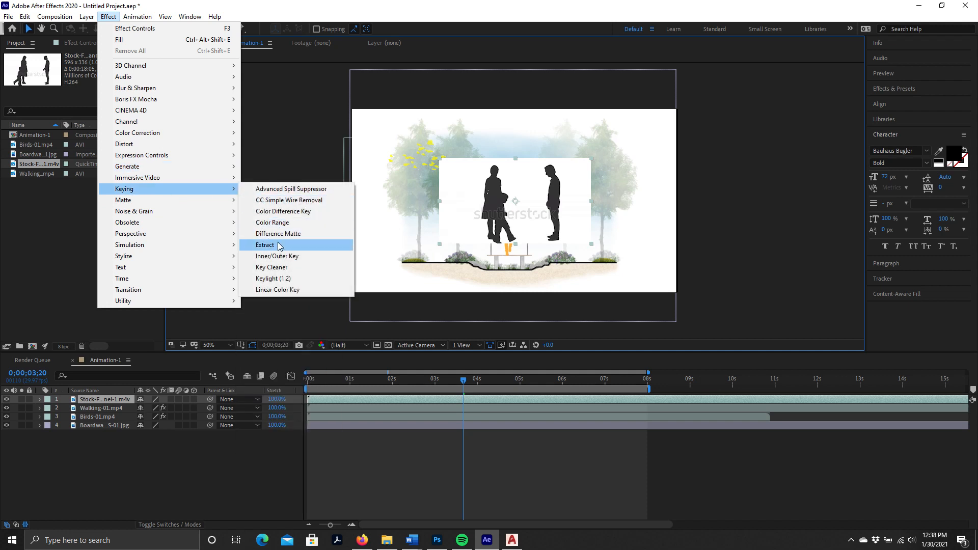
pyautogui.click(277, 223)
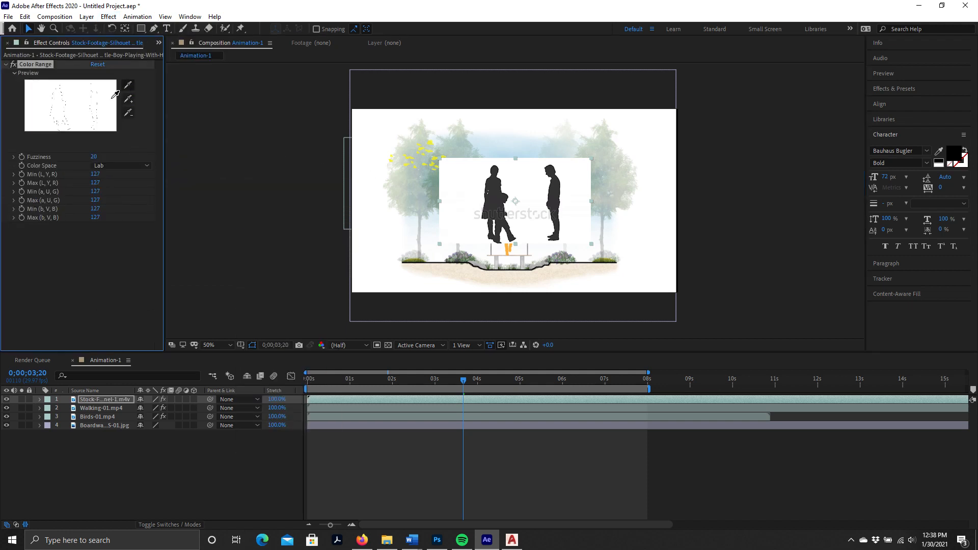
pyautogui.click(112, 96)
pyautogui.click(129, 99)
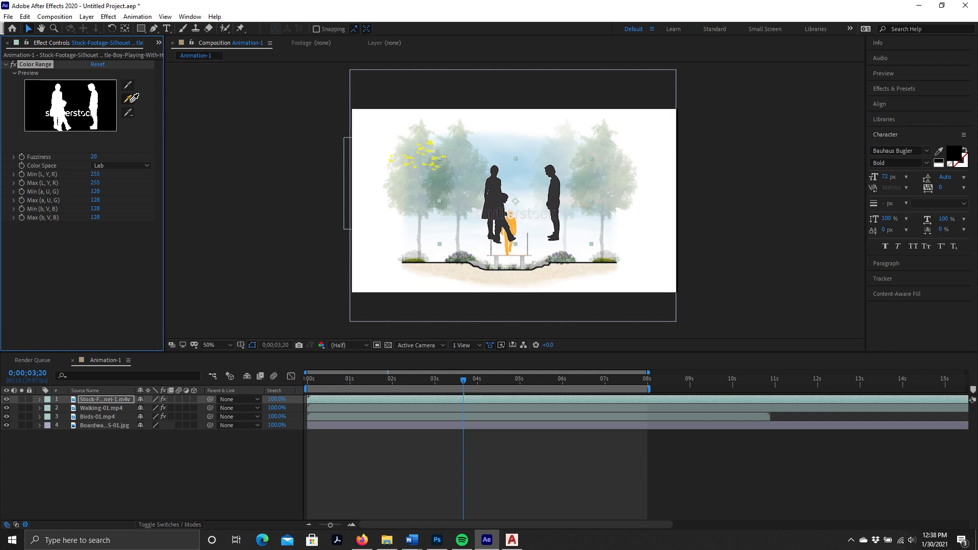
pyautogui.click(80, 111)
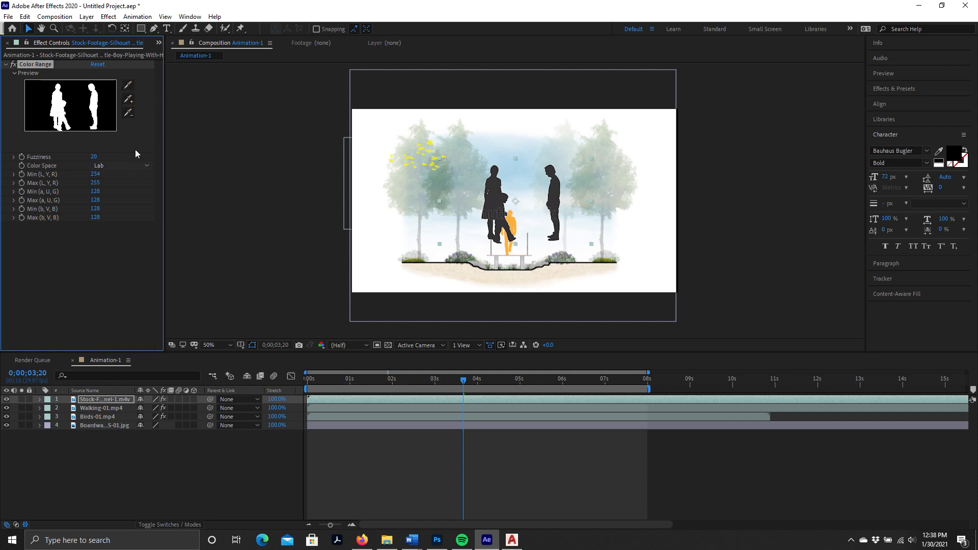
# Apply the Generate Fill effect to the family clip, keeping the orange fill color.
pyautogui.click(88, 17)
pyautogui.moveTo(110, 17)
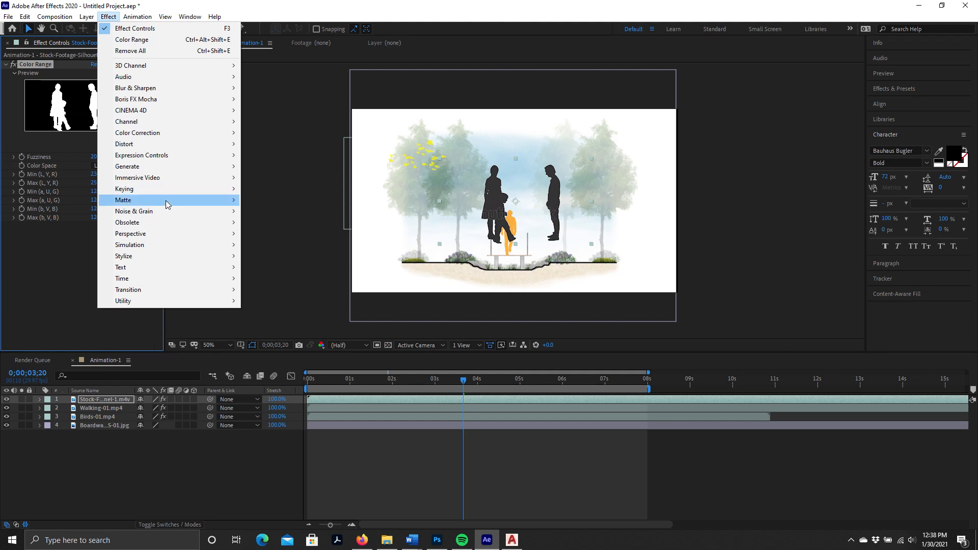
pyautogui.moveTo(167, 193)
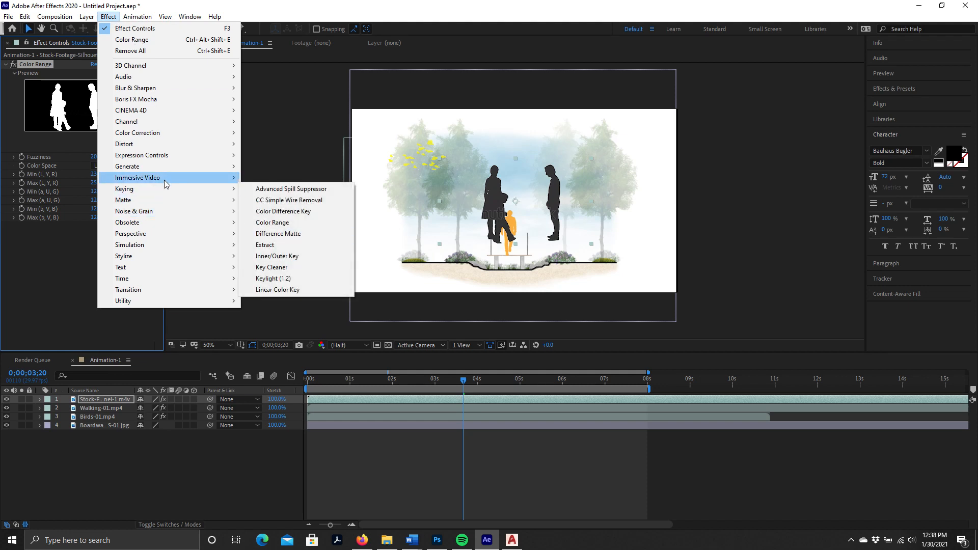
pyautogui.moveTo(137, 167)
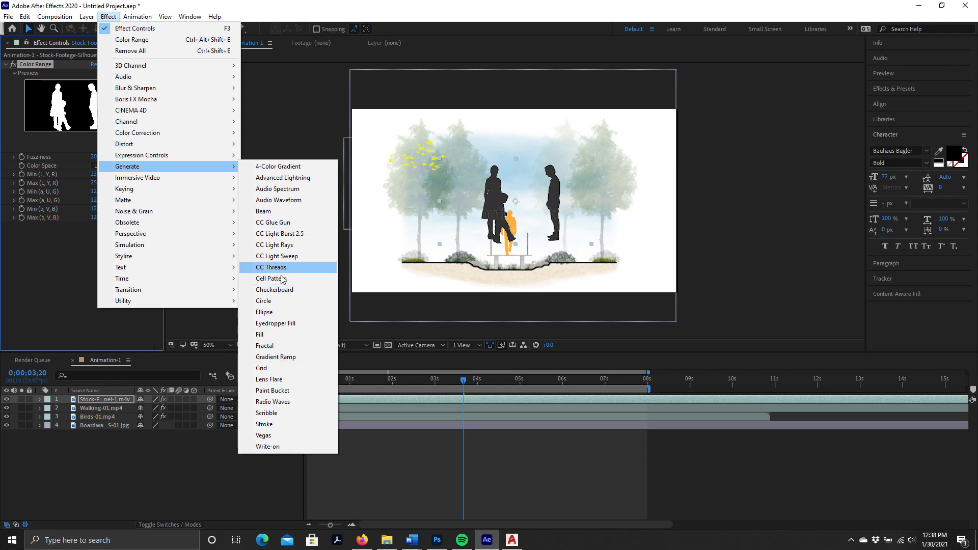
pyautogui.click(289, 335)
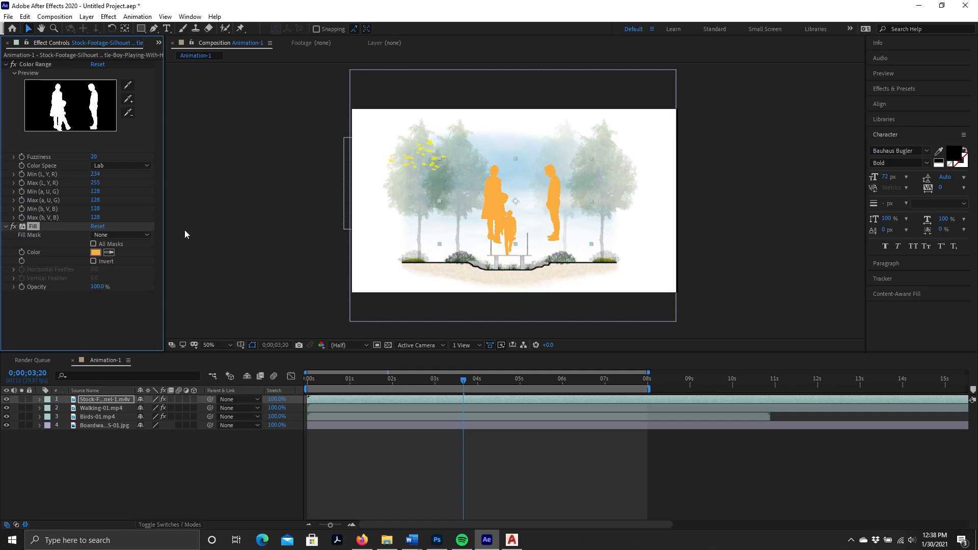
# Scale down the family silhouettes, place them on the ground beneath the section's right-hand trees, and preview the composition.
pyautogui.moveTo(501, 196); pyautogui.dragTo(534, 199)
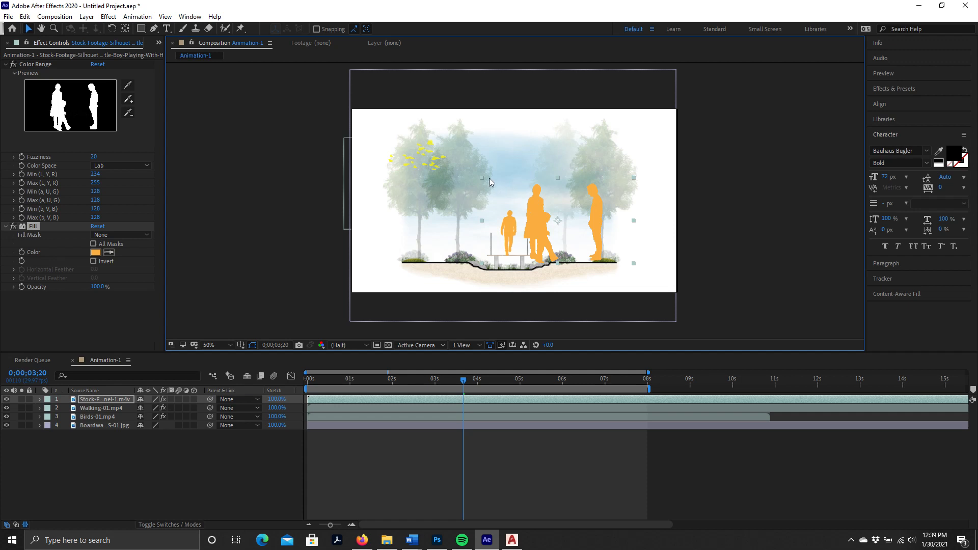
pyautogui.moveTo(482, 177); pyautogui.dragTo(517, 219)
pyautogui.keyDown('shift'); pyautogui.click(481, 202); pyautogui.keyUp('shift')
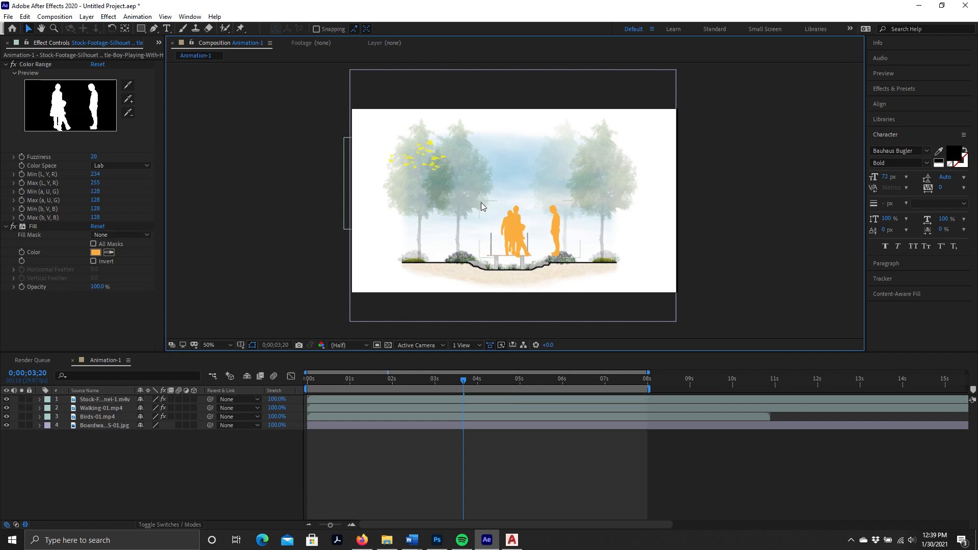
pyautogui.click(519, 218)
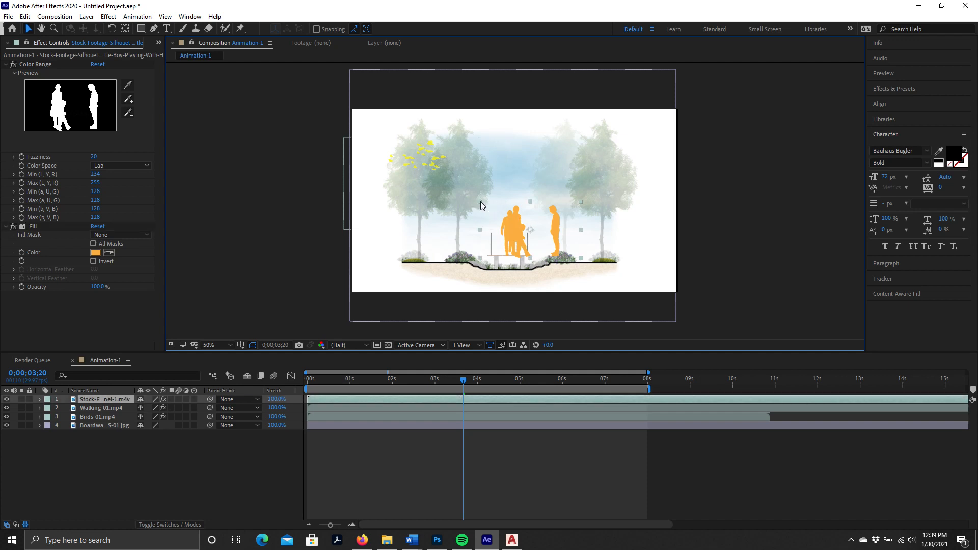
pyautogui.moveTo(481, 201); pyautogui.dragTo(585, 239)
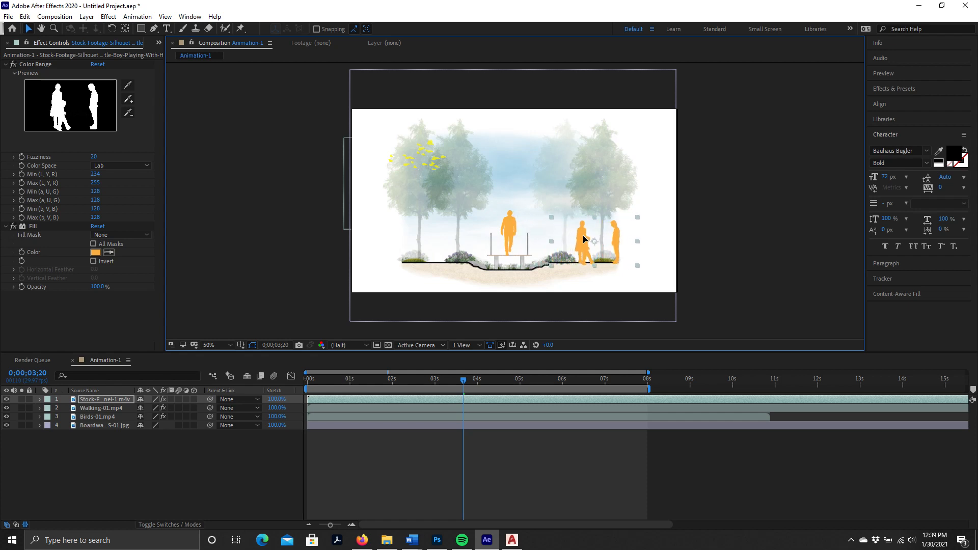
pyautogui.press('space')
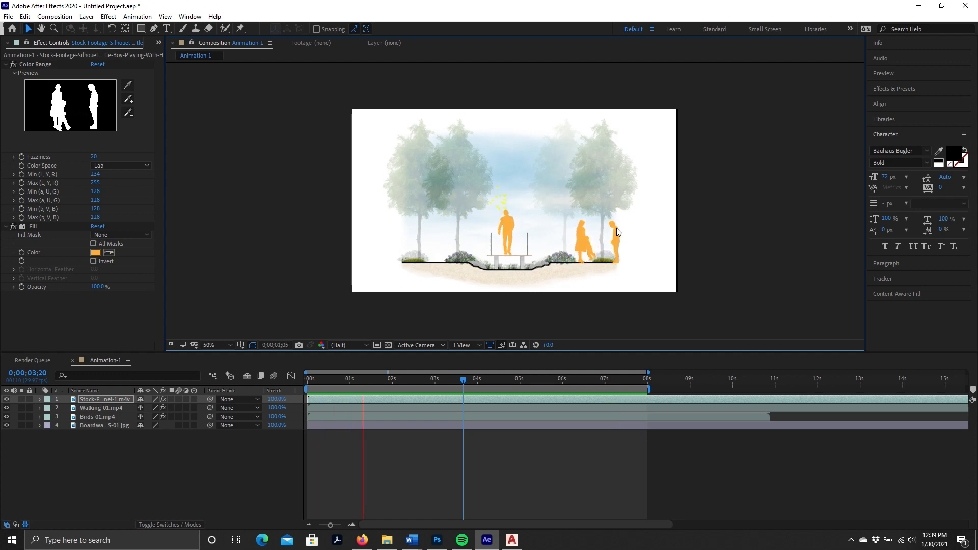
# Add a mask to the family clip, narrow it to exclude the right-hand man, and preview the result.
pyautogui.press('space')
pyautogui.press('space')
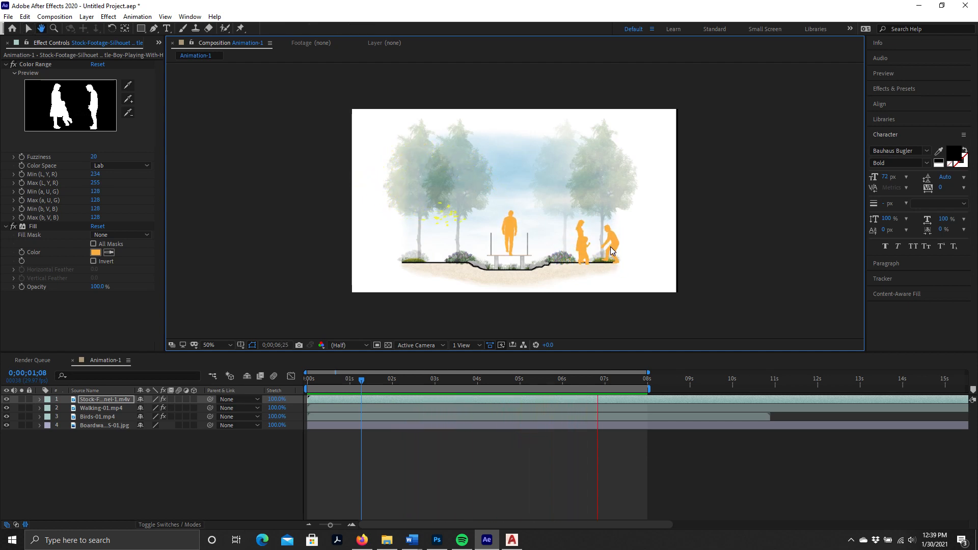
pyautogui.press('space')
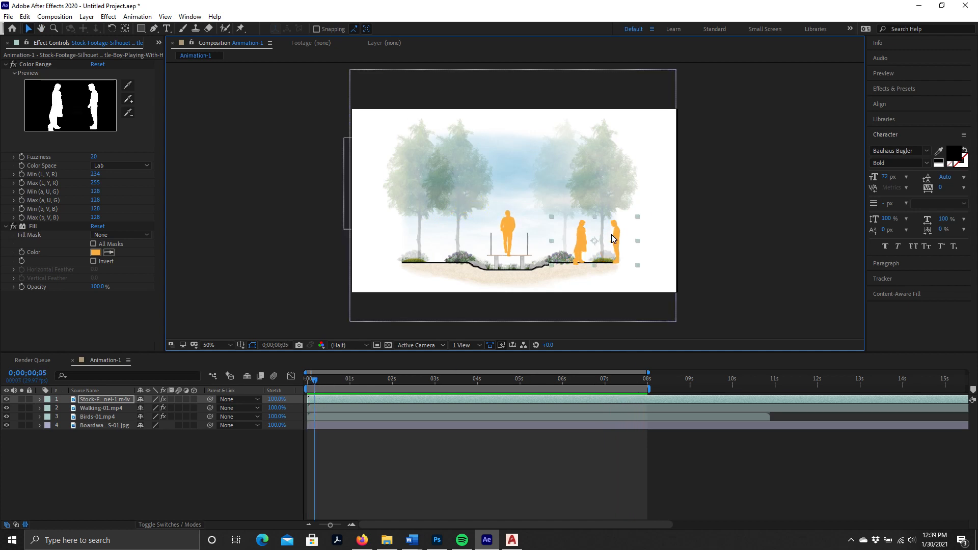
pyautogui.click(96, 19)
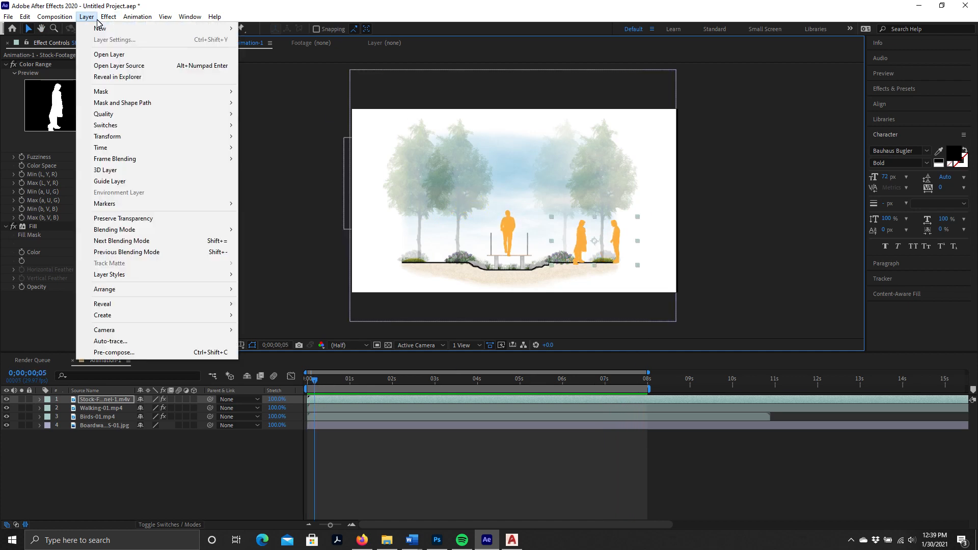
pyautogui.moveTo(116, 22)
pyautogui.moveTo(79, 17)
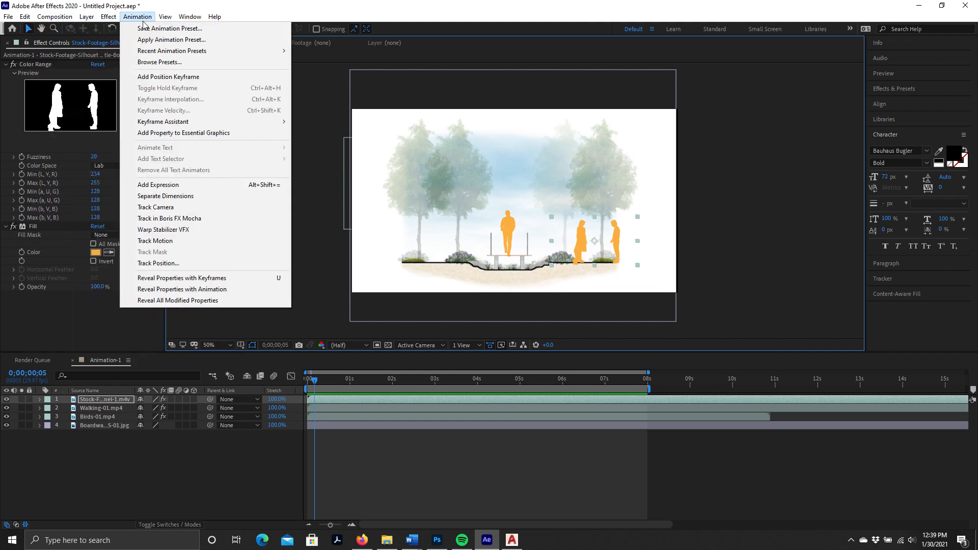
pyautogui.moveTo(32, 19)
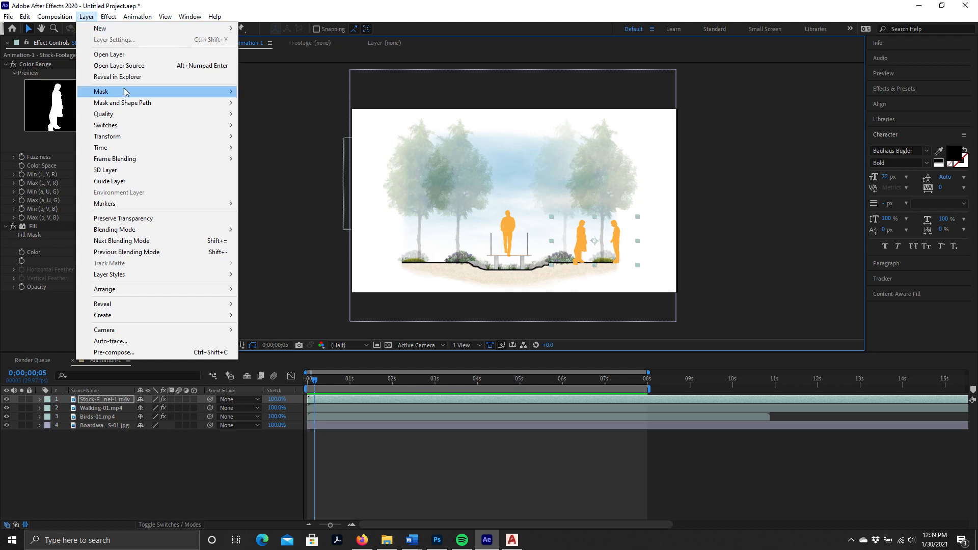
pyautogui.moveTo(125, 93)
pyautogui.click(295, 93)
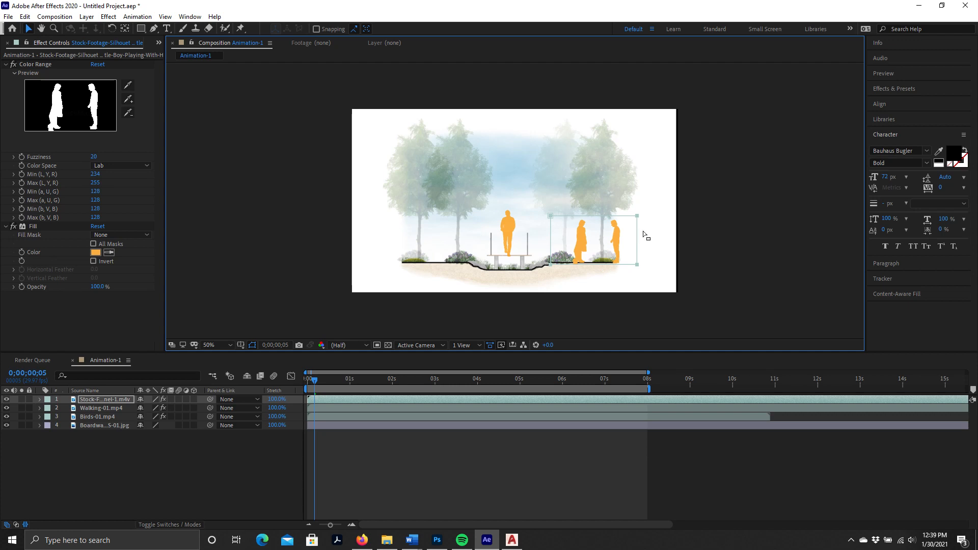
pyautogui.doubleClick(637, 265)
pyautogui.moveTo(637, 240); pyautogui.dragTo(601, 244)
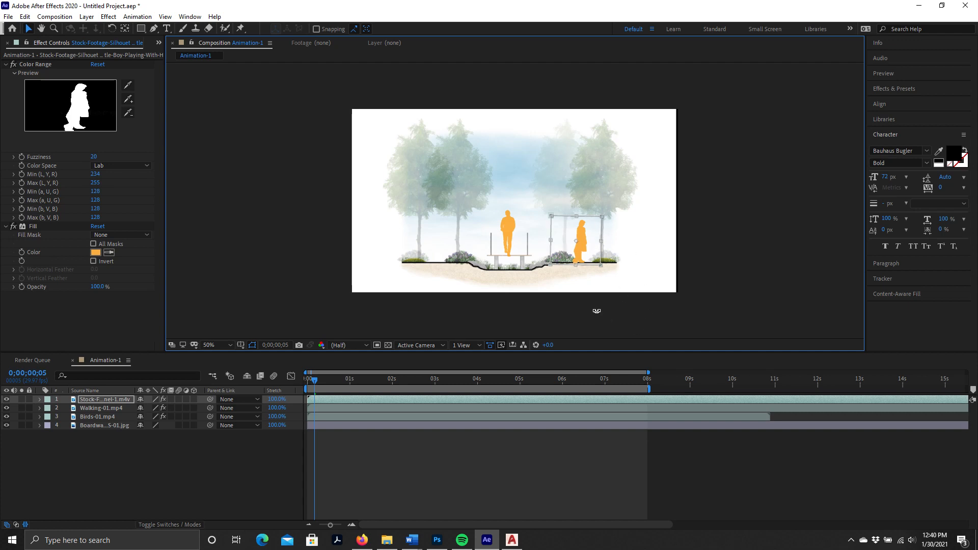
pyautogui.press('space')
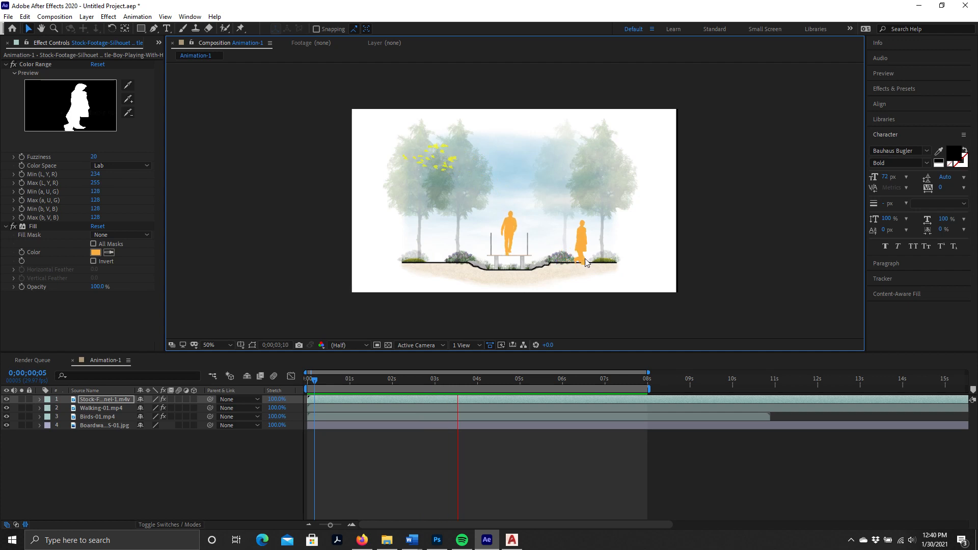
pyautogui.press('space')
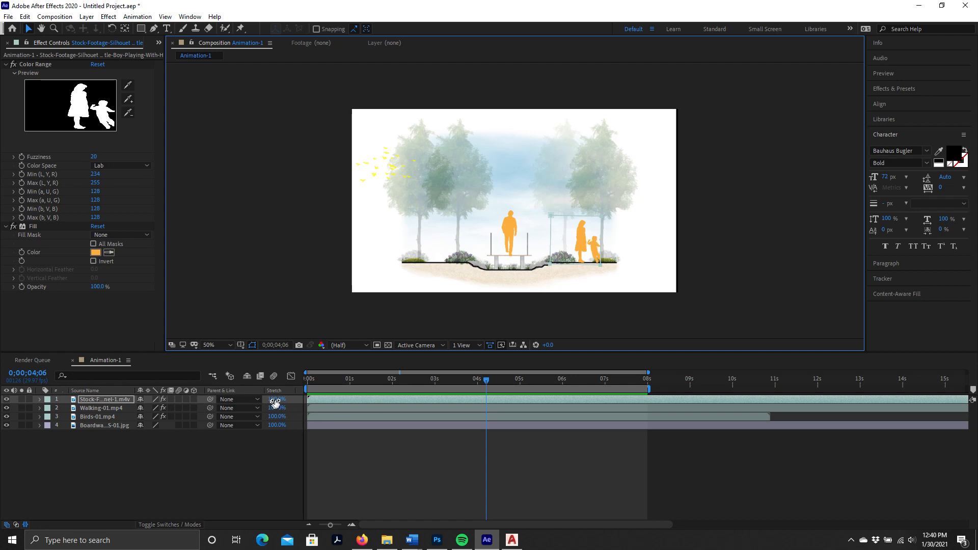
# Set the family clip's time stretch to 120% and preview its motion.
pyautogui.moveTo(275, 400); pyautogui.dragTo(286, 401)
pyautogui.press('space')
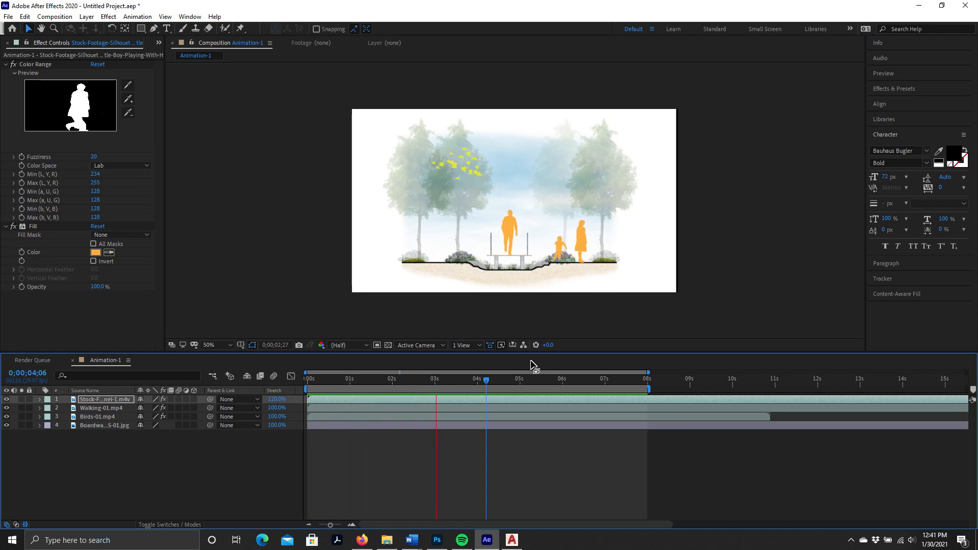
pyautogui.press('space')
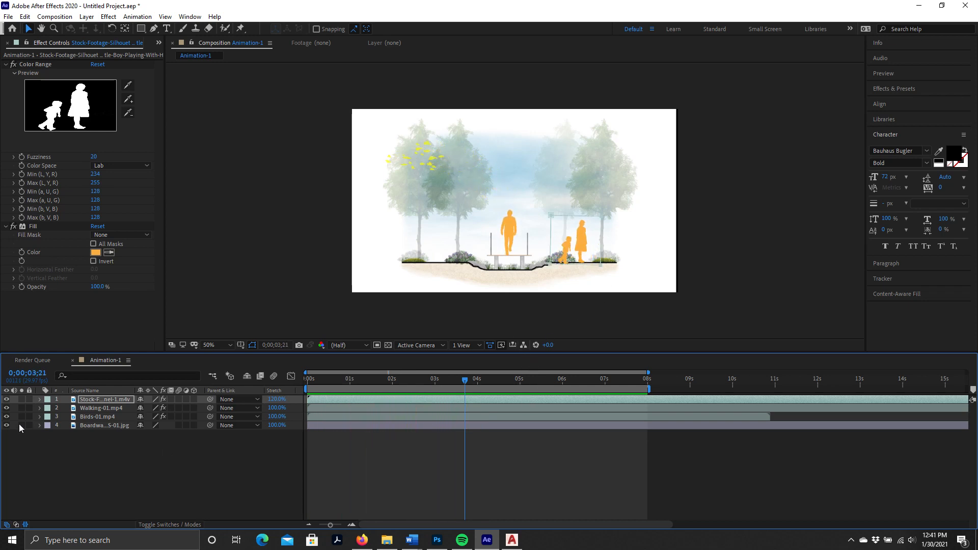
# Set the family clip's opacity to 75% and preview the composition.
pyautogui.click(40, 400)
pyautogui.click(49, 426)
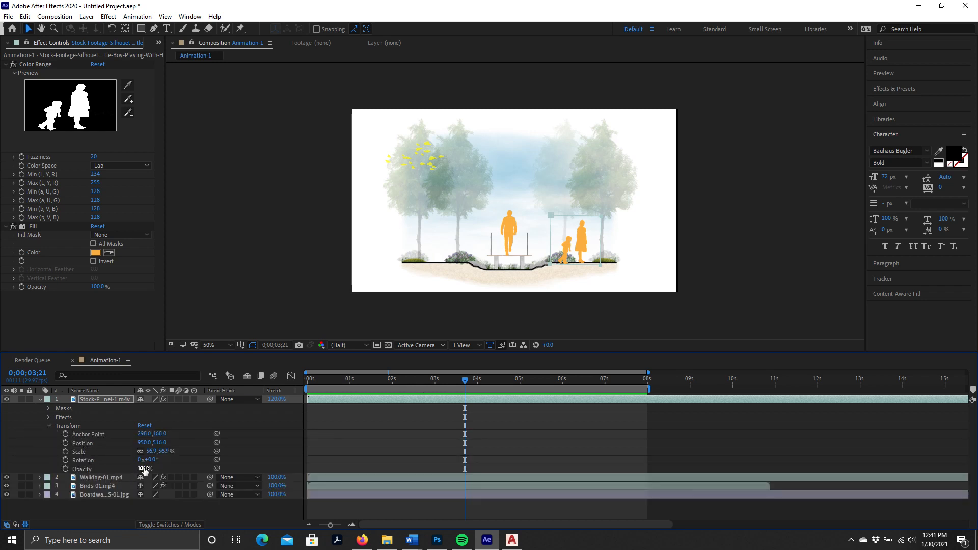
pyautogui.moveTo(143, 469); pyautogui.dragTo(141, 470)
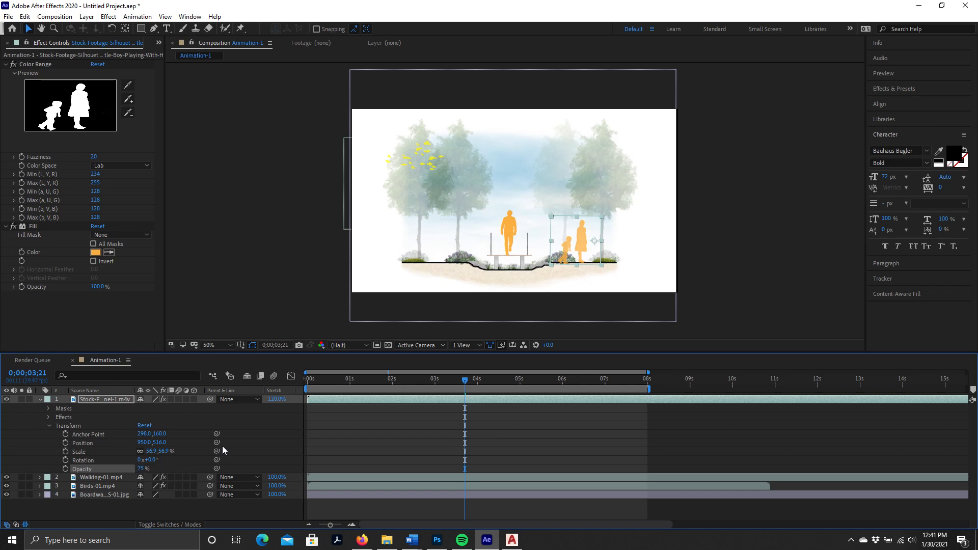
pyautogui.click(273, 290)
pyautogui.press('space')
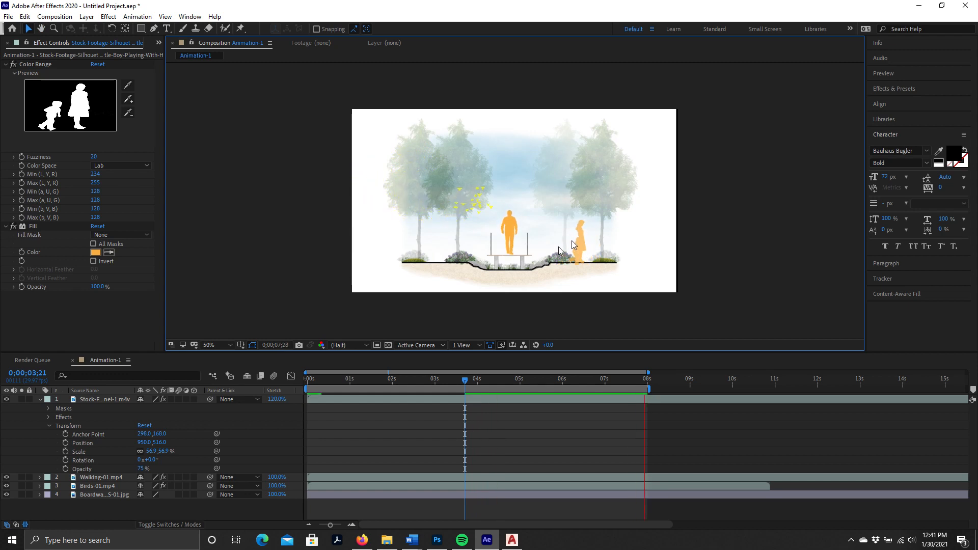
pyautogui.click(509, 226)
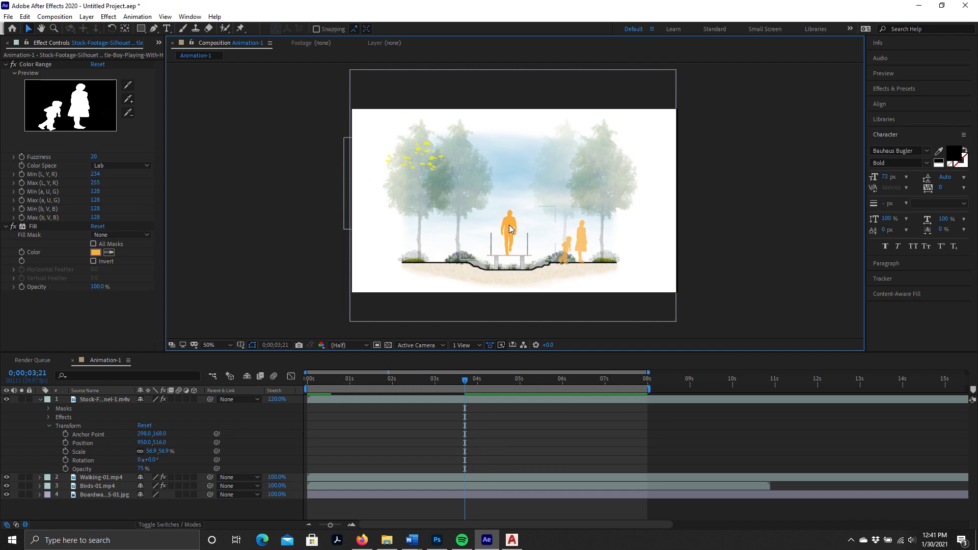
# Examine the Walking-01.mp4 layer's opacity setting and compare the walker with the family silhouettes in a preview.
pyautogui.click(509, 225)
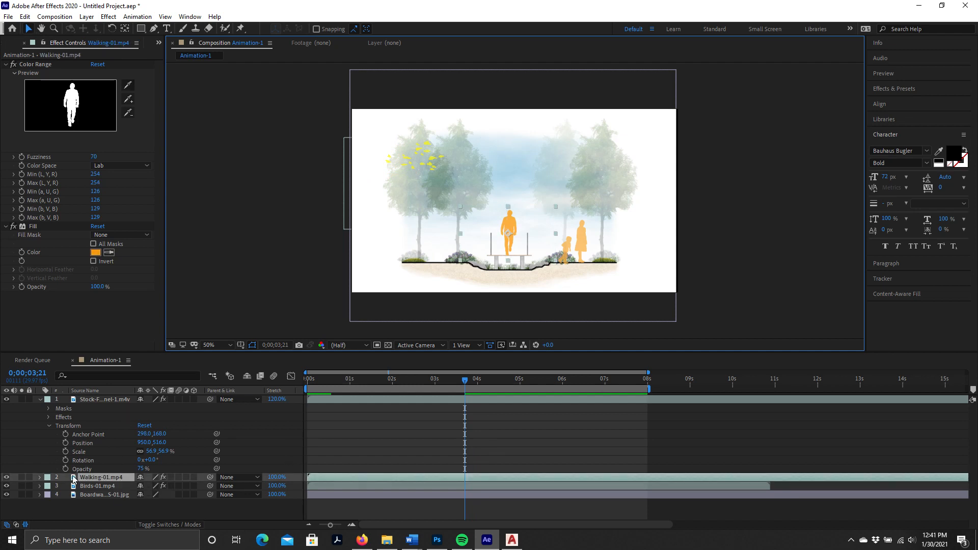
pyautogui.click(41, 478)
pyautogui.scroll(-1, 112, 489)
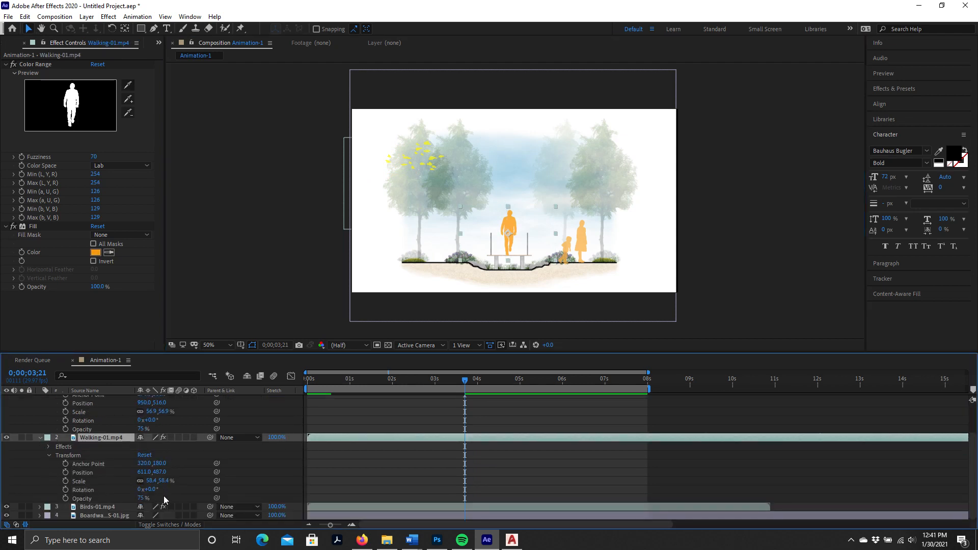
pyautogui.click(606, 234)
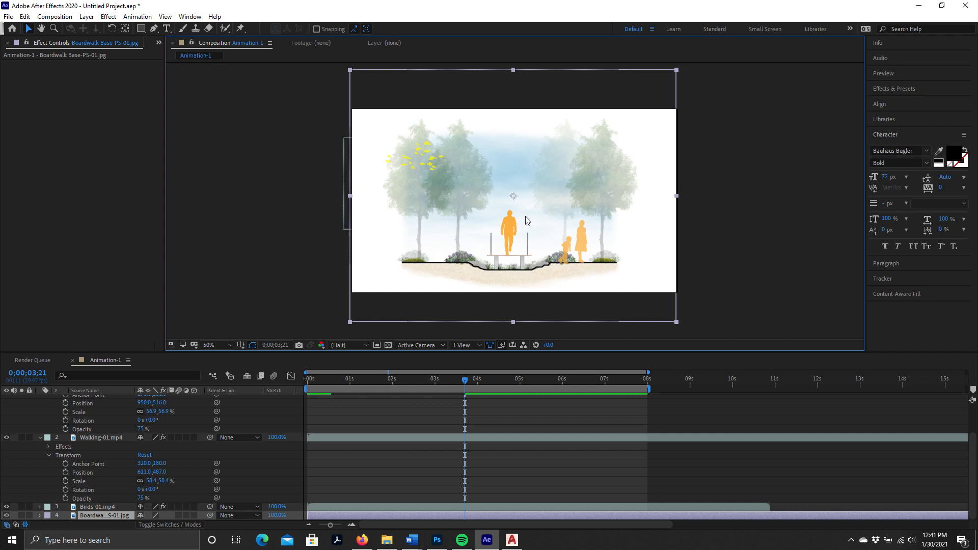
pyautogui.click(325, 226)
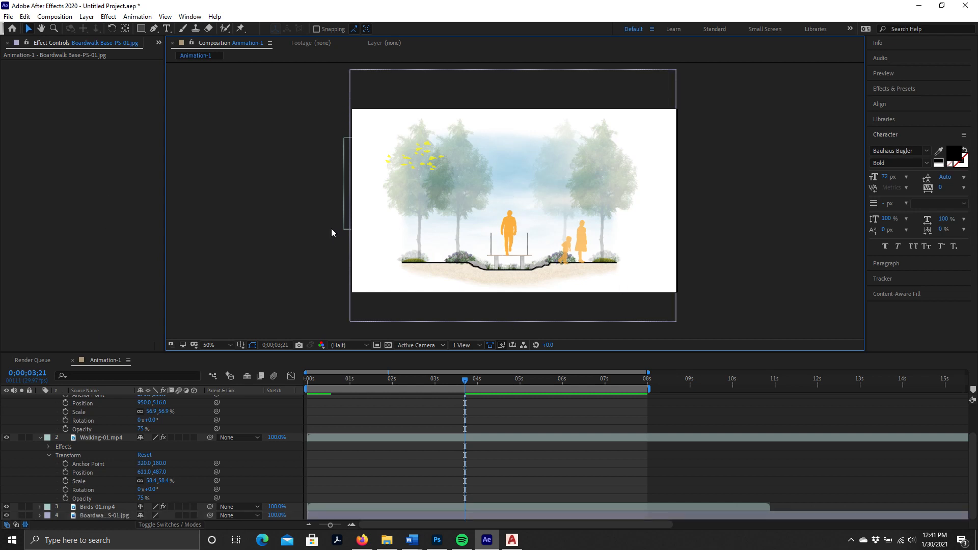
pyautogui.click(509, 217)
pyautogui.click(279, 224)
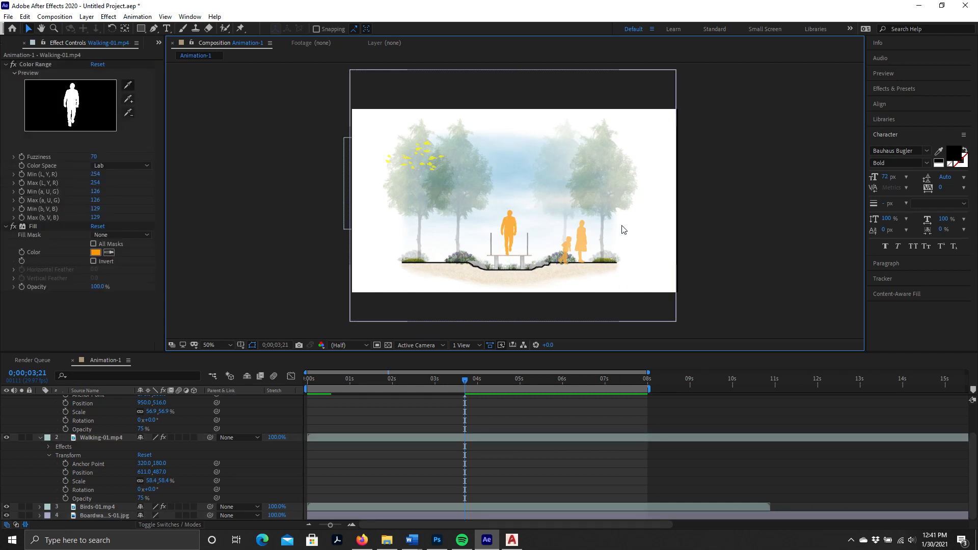
pyautogui.press('space')
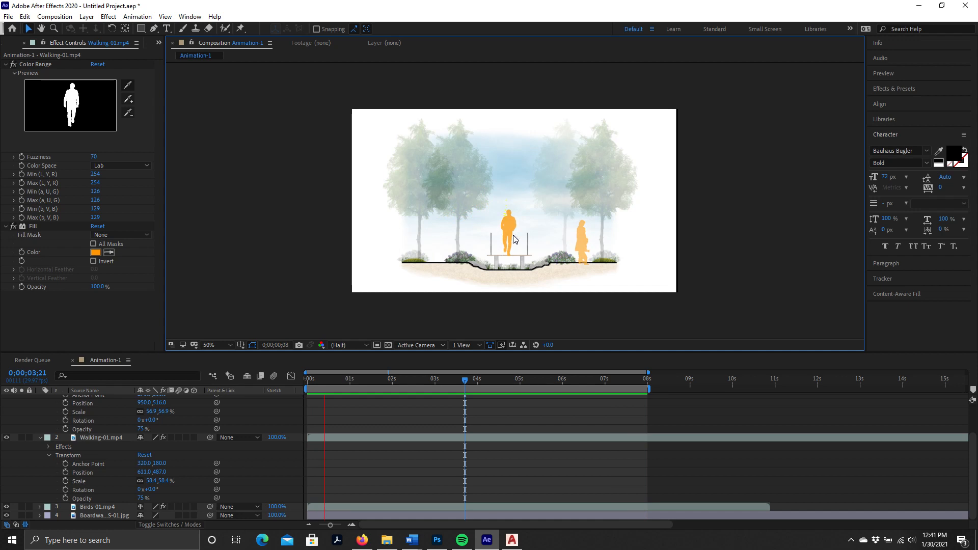
pyautogui.press('space')
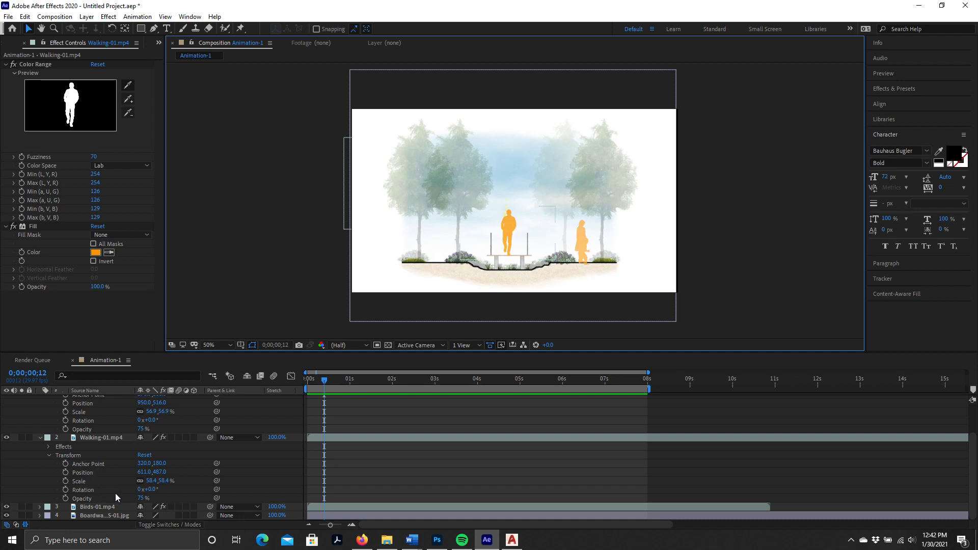
# Duplicate the Walking-01.mp4 layer and place the copy on the ground beneath the section's left-hand trees.
pyautogui.click(512, 222)
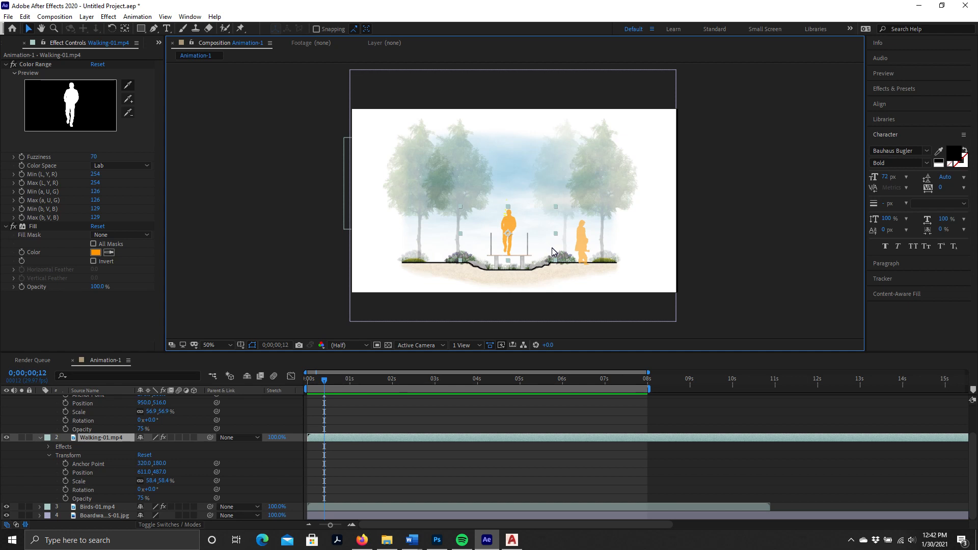
pyautogui.hotkey('ctrl', 'd')
pyautogui.moveTo(512, 224); pyautogui.dragTo(440, 230)
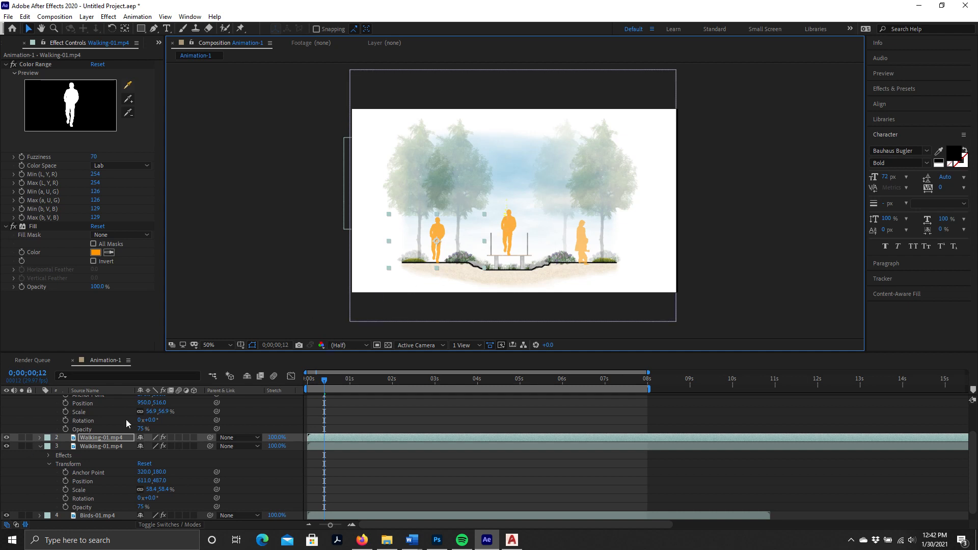
pyautogui.click(40, 447)
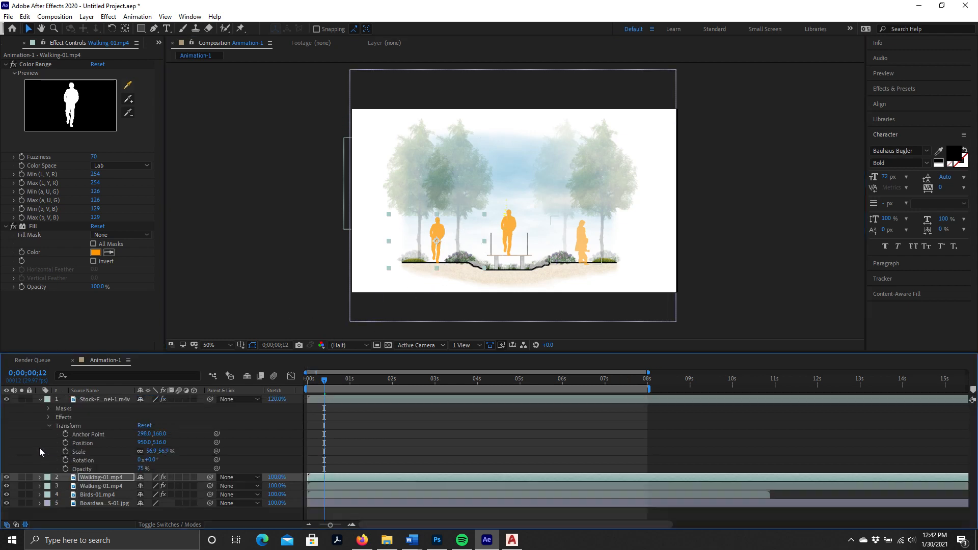
# Expand the duplicate walker's transform properties and set a Scale keyframe at 0;00;00;00.
pyautogui.click(40, 478)
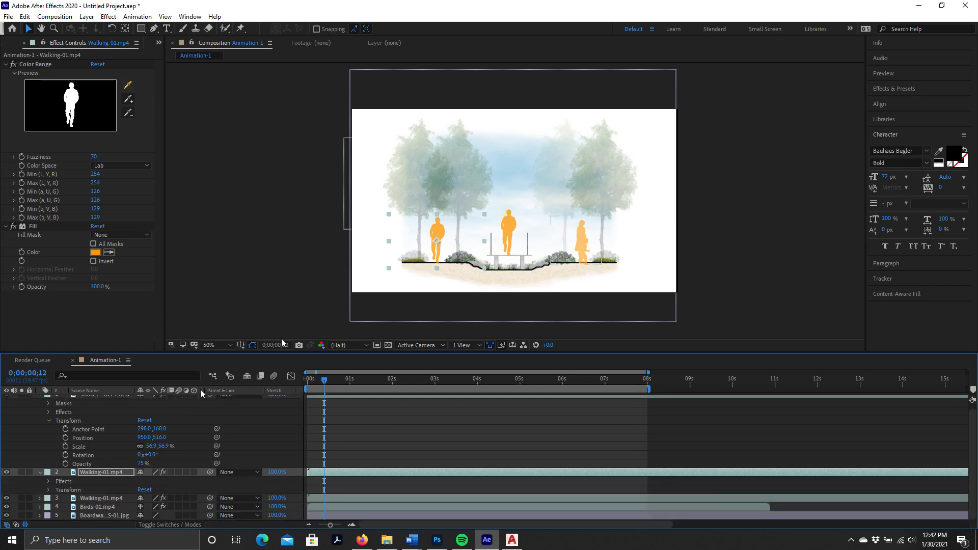
pyautogui.click(49, 482)
pyautogui.click(49, 507)
pyautogui.scroll(-3, 90, 479)
pyautogui.scroll(3, 105, 474)
pyautogui.click(85, 452)
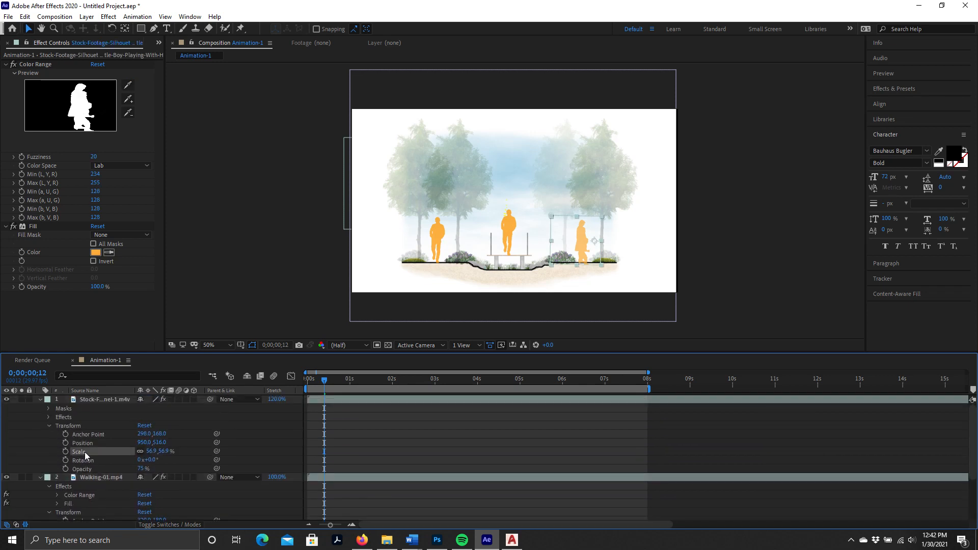
pyautogui.moveTo(325, 380); pyautogui.dragTo(278, 381)
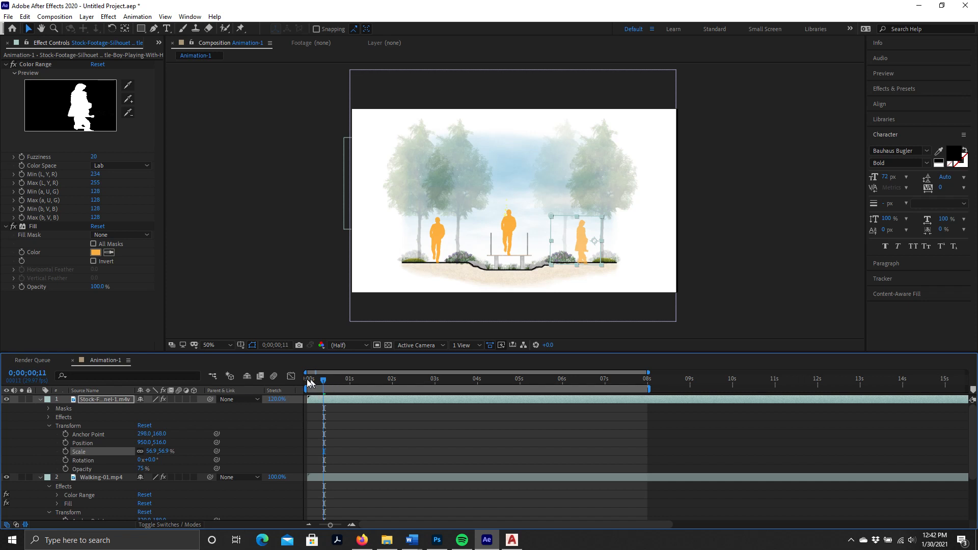
pyautogui.click(435, 234)
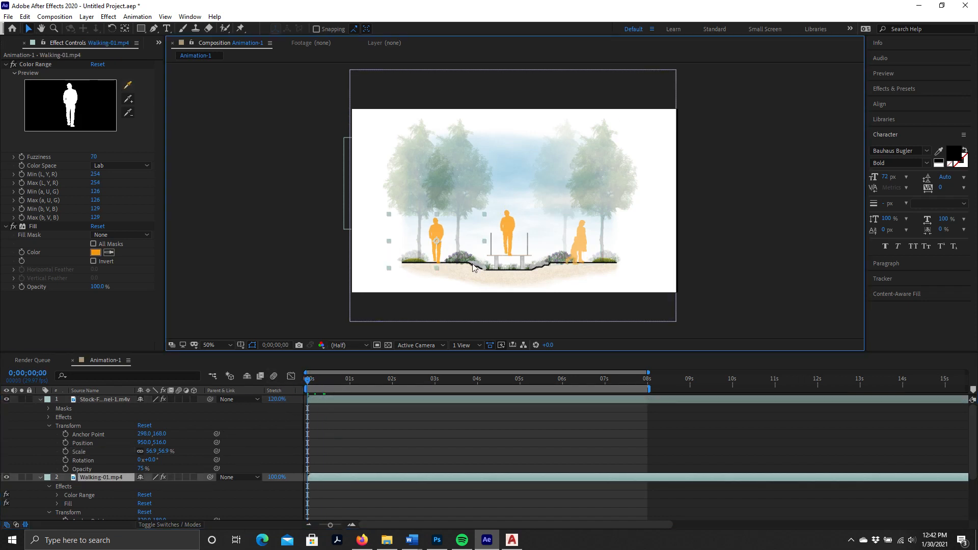
pyautogui.scroll(-2, 58, 477)
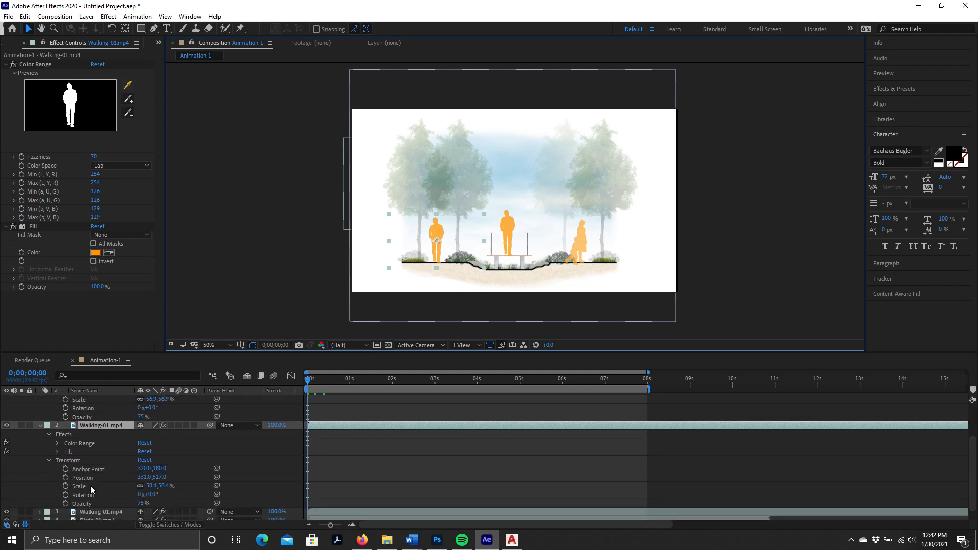
pyautogui.click(92, 487)
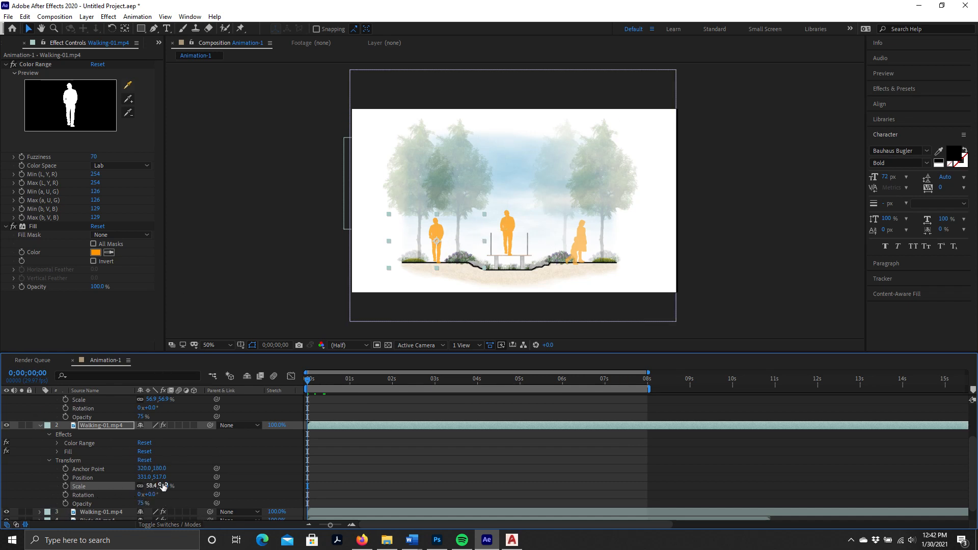
pyautogui.click(65, 487)
# Try keying the duplicate walker's Scale at 58.4% at 0;00;04;05 and at a larger size at 0;00;02;05.
pyautogui.moveTo(308, 383); pyautogui.dragTo(484, 386)
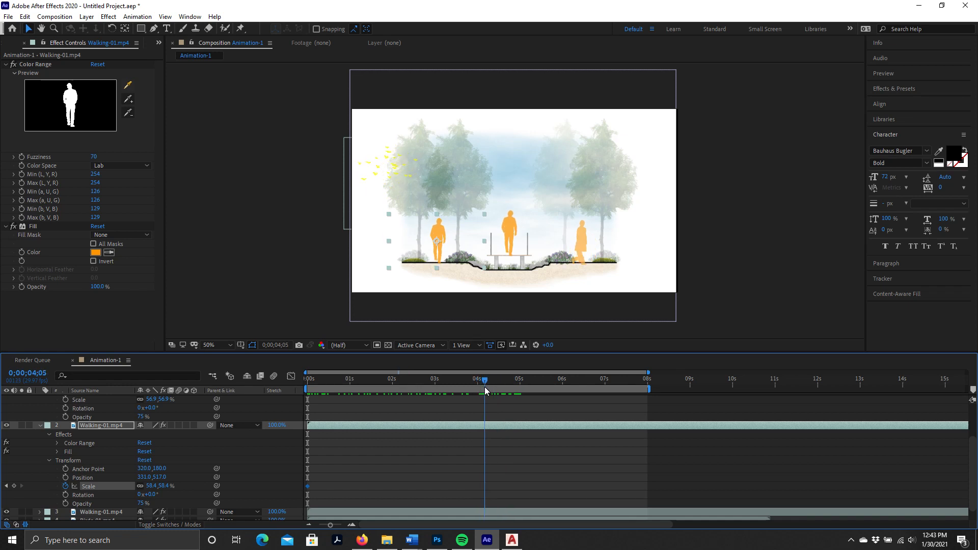
pyautogui.click(65, 487)
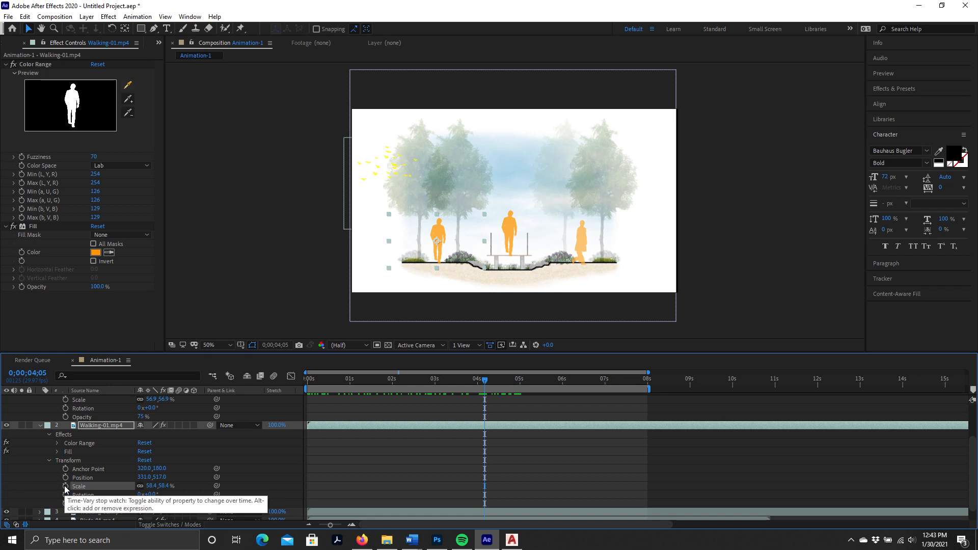
pyautogui.click(64, 487)
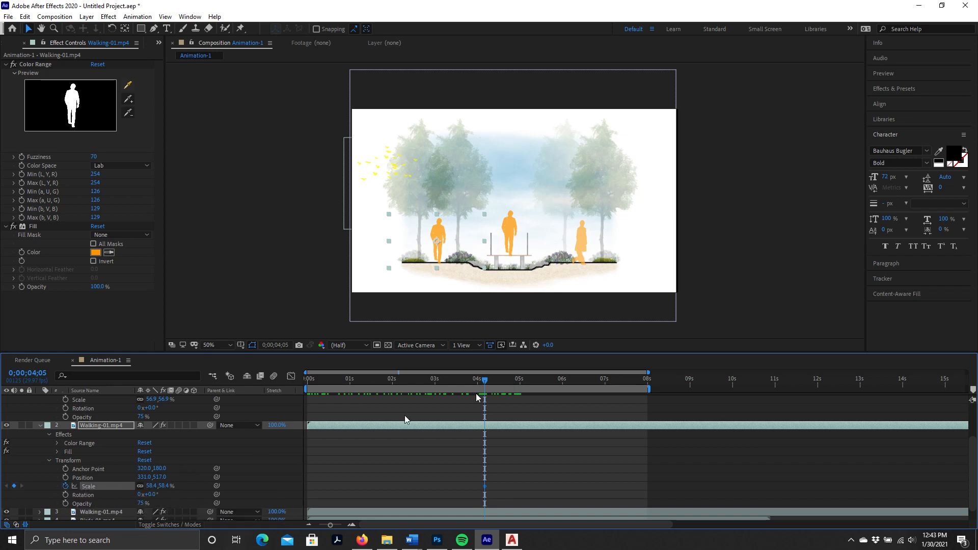
pyautogui.moveTo(487, 380); pyautogui.dragTo(400, 380)
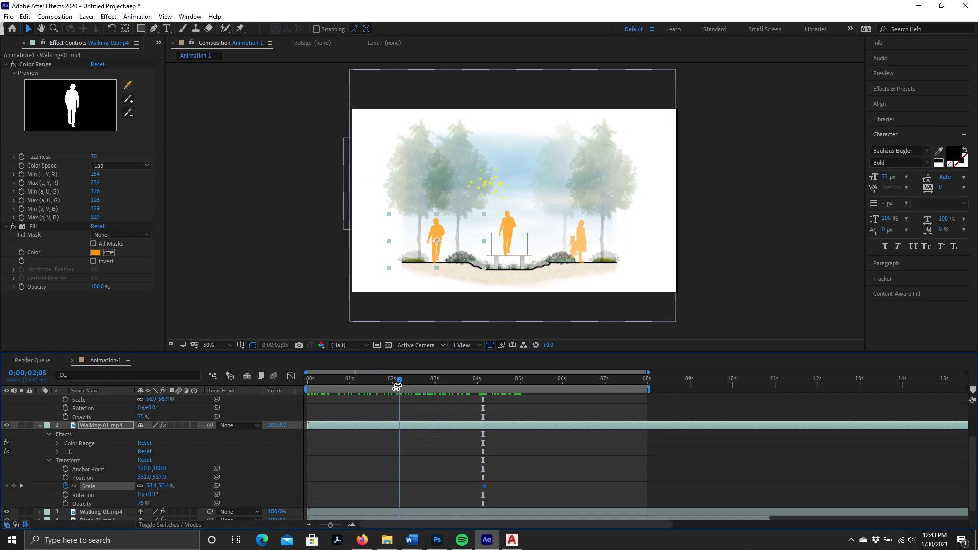
pyautogui.moveTo(156, 485); pyautogui.dragTo(174, 487)
# Preview the duplicate walker's scale change, then remove its Scale keyframes.
pyautogui.moveTo(404, 384); pyautogui.dragTo(434, 381)
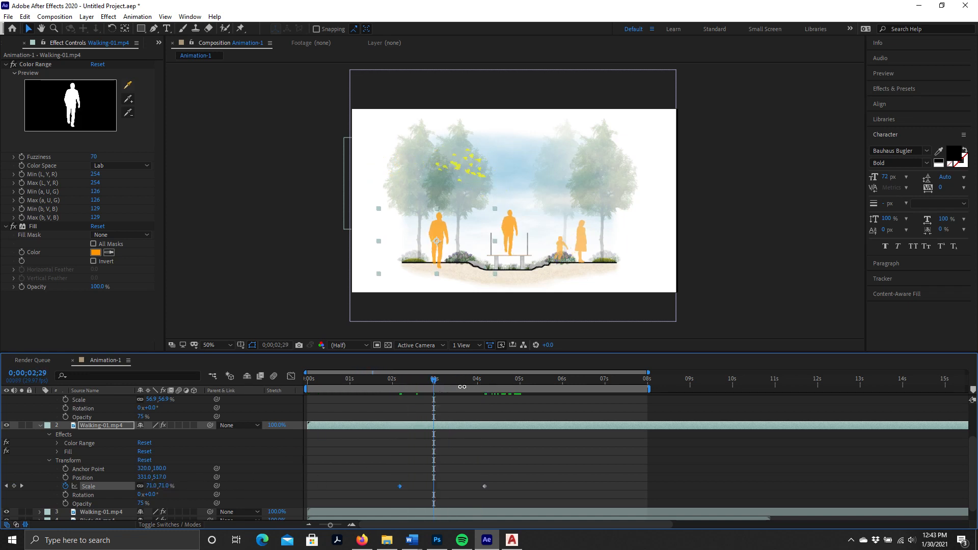
pyautogui.press('space')
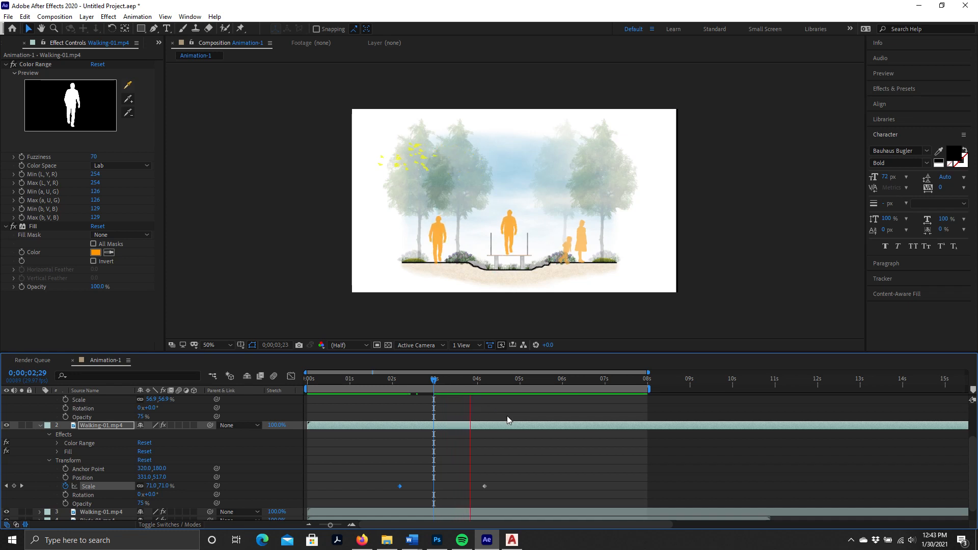
pyautogui.press('space')
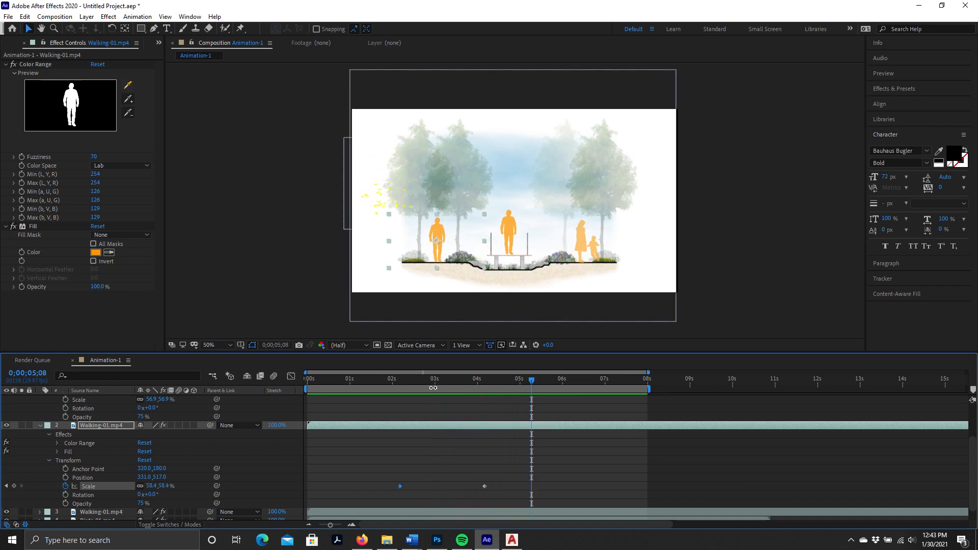
pyautogui.moveTo(535, 380); pyautogui.dragTo(346, 383)
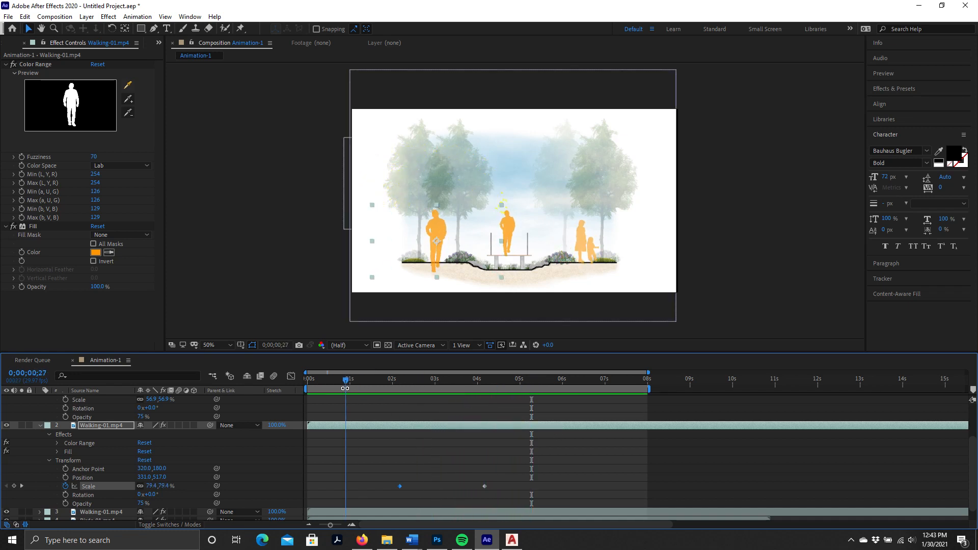
pyautogui.click(65, 487)
# At 0;00;00;00, reduce the duplicate walker's scale to 41.4% and lower its feet onto the ground line.
pyautogui.moveTo(347, 379); pyautogui.dragTo(277, 387)
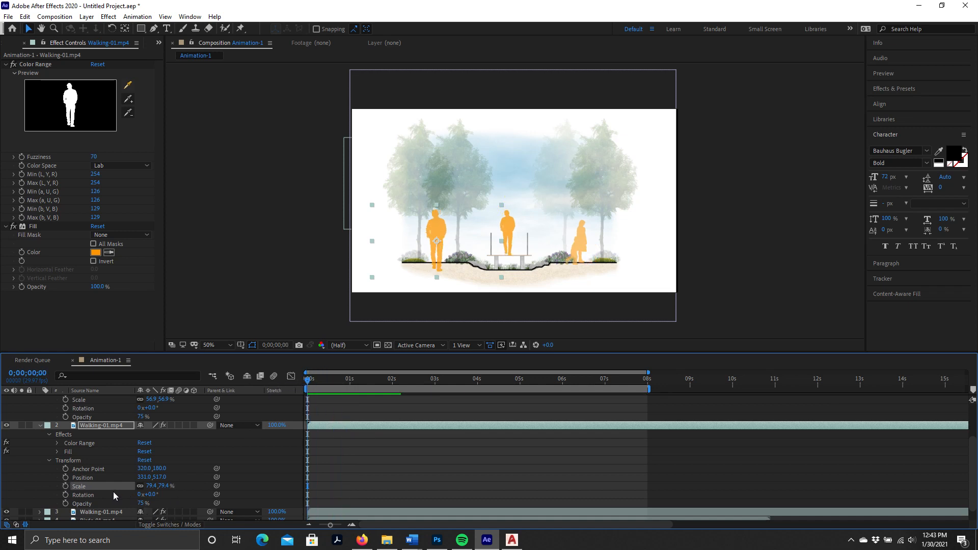
pyautogui.moveTo(165, 487); pyautogui.dragTo(148, 486)
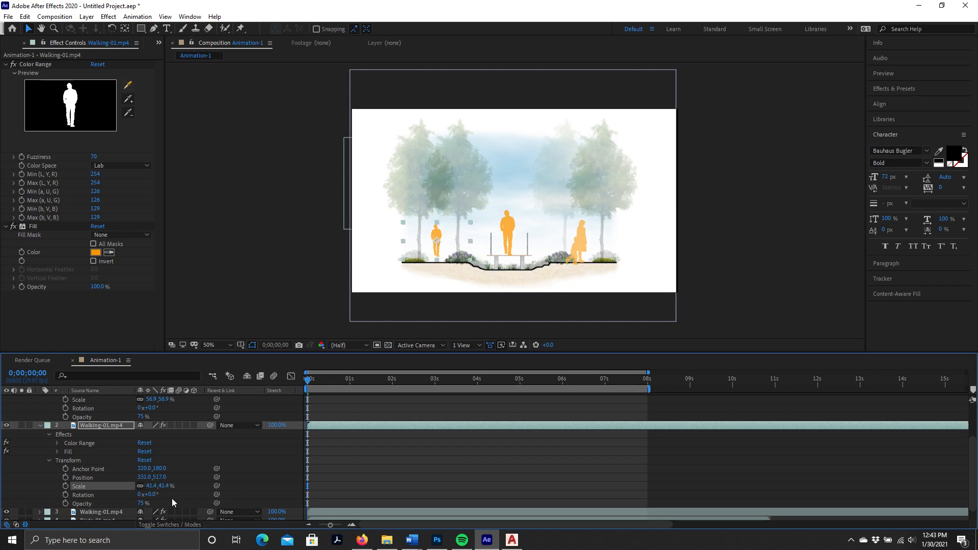
pyautogui.moveTo(441, 251); pyautogui.dragTo(439, 257)
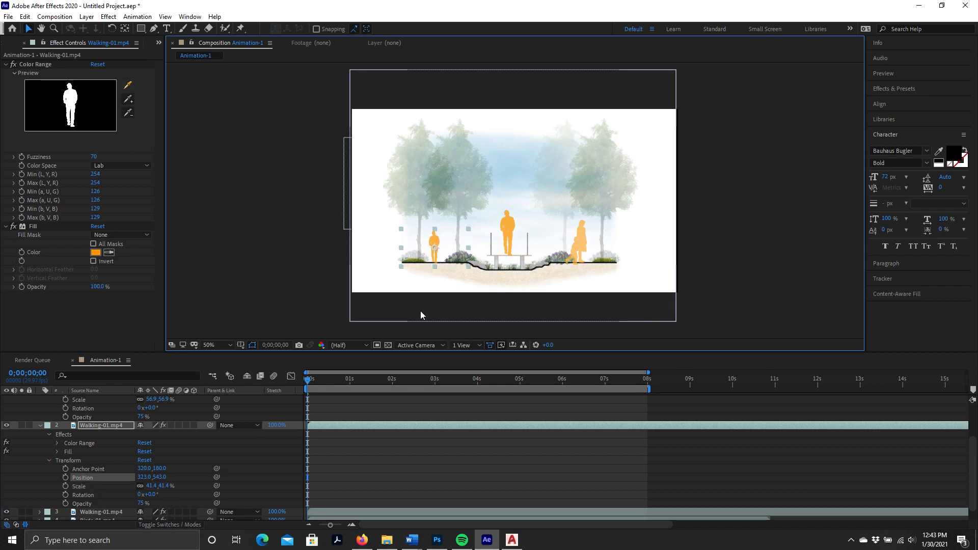
pyautogui.moveTo(434, 241); pyautogui.dragTo(435, 238)
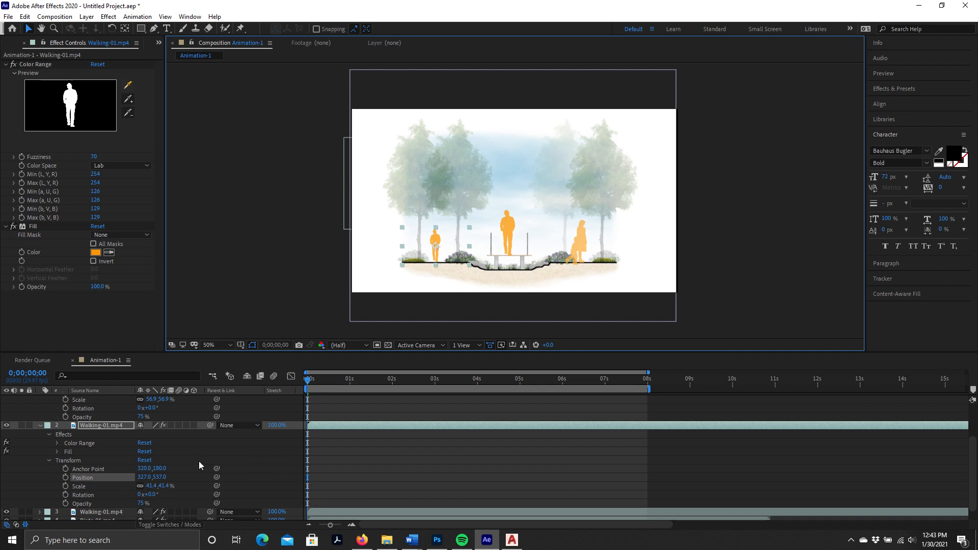
# Key the duplicate walker's Scale at 41.4% at 0;00;00;00 and at 58.4% at 0;00;03;29.
pyautogui.click(309, 383)
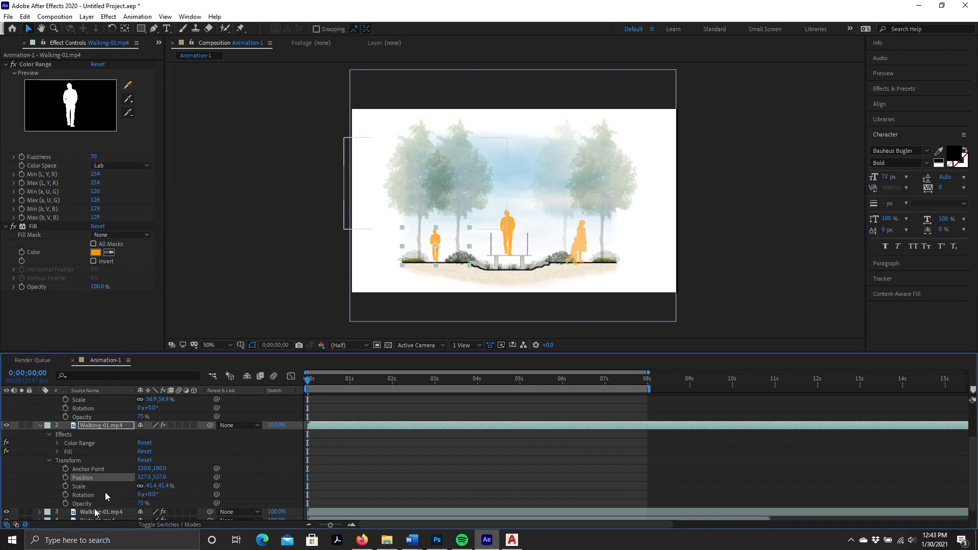
pyautogui.click(151, 486)
pyautogui.click(65, 486)
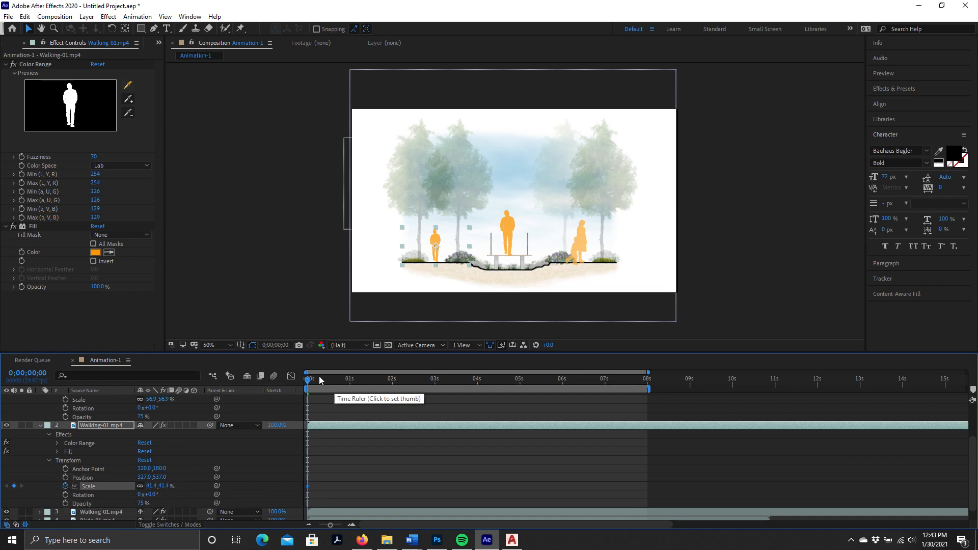
pyautogui.moveTo(307, 383); pyautogui.dragTo(475, 390)
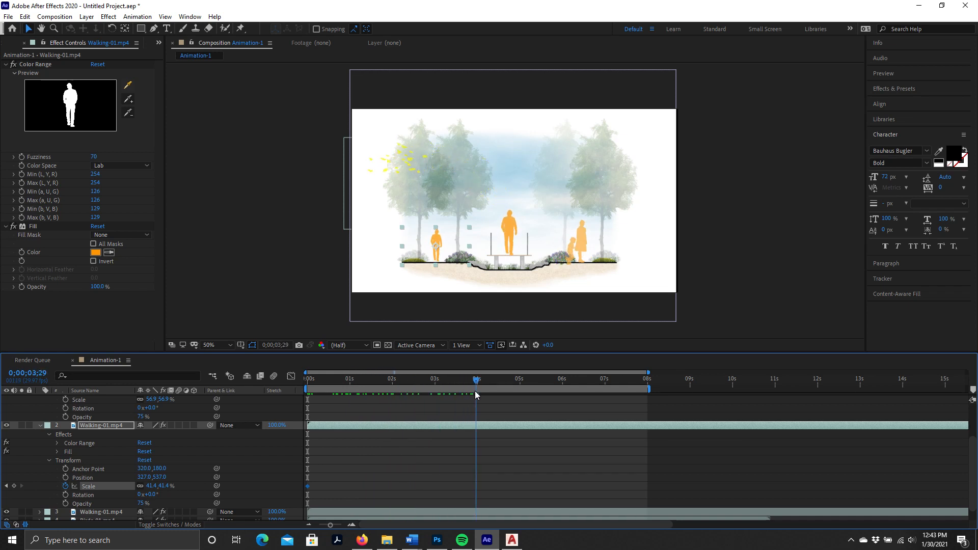
pyautogui.moveTo(153, 487); pyautogui.dragTo(163, 484)
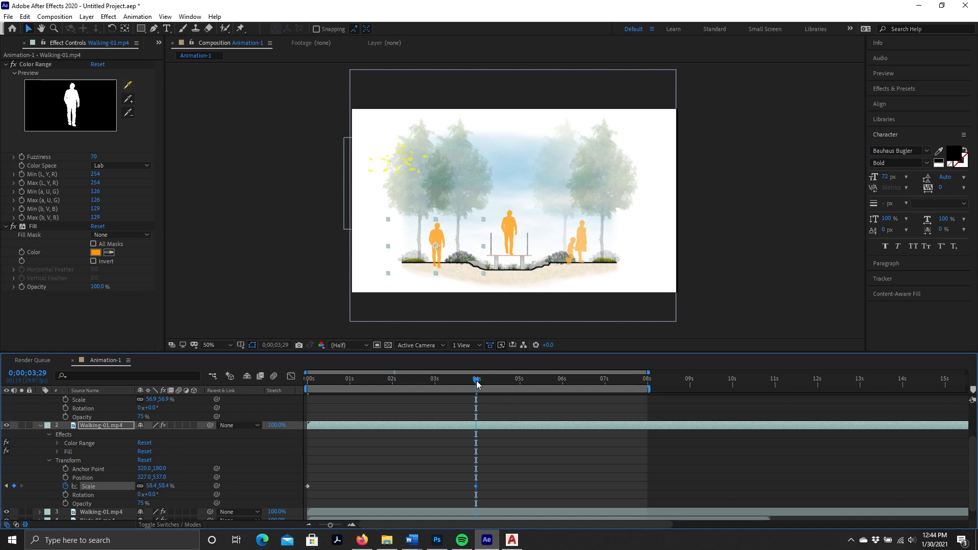
# Preview the duplicate walker's scale animation from the start of the composition.
pyautogui.moveTo(477, 383); pyautogui.dragTo(331, 381)
pyautogui.press('space')
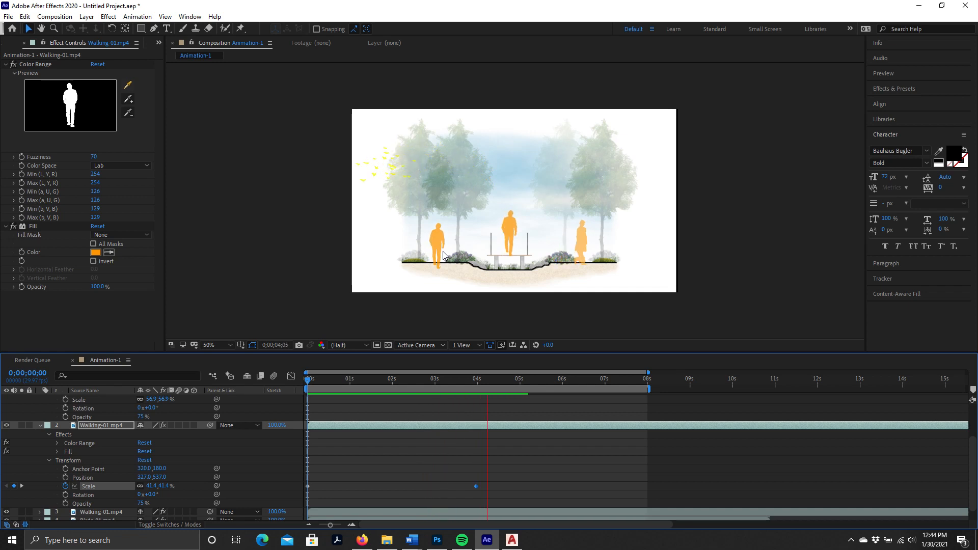
pyautogui.press('space')
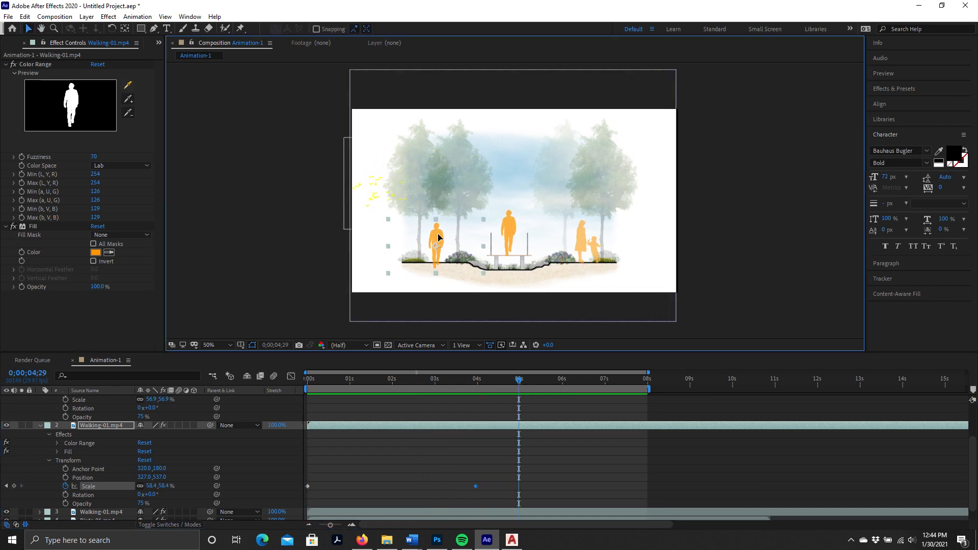
# Raise the enlarged duplicate walker to position 327, 517 and preview the composition from the start.
pyautogui.moveTo(437, 238); pyautogui.dragTo(438, 230)
pyautogui.moveTo(518, 383); pyautogui.dragTo(295, 384)
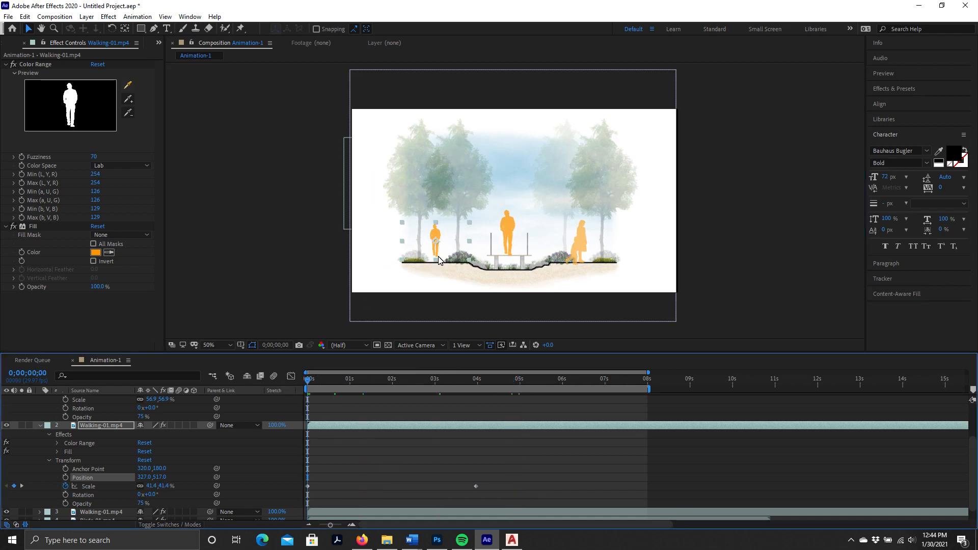
pyautogui.press('space')
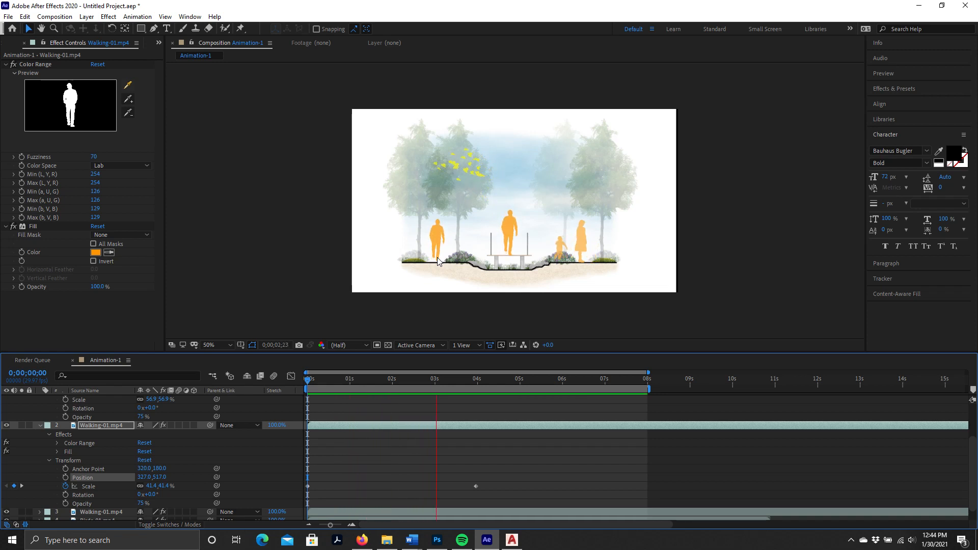
pyautogui.click(512, 387)
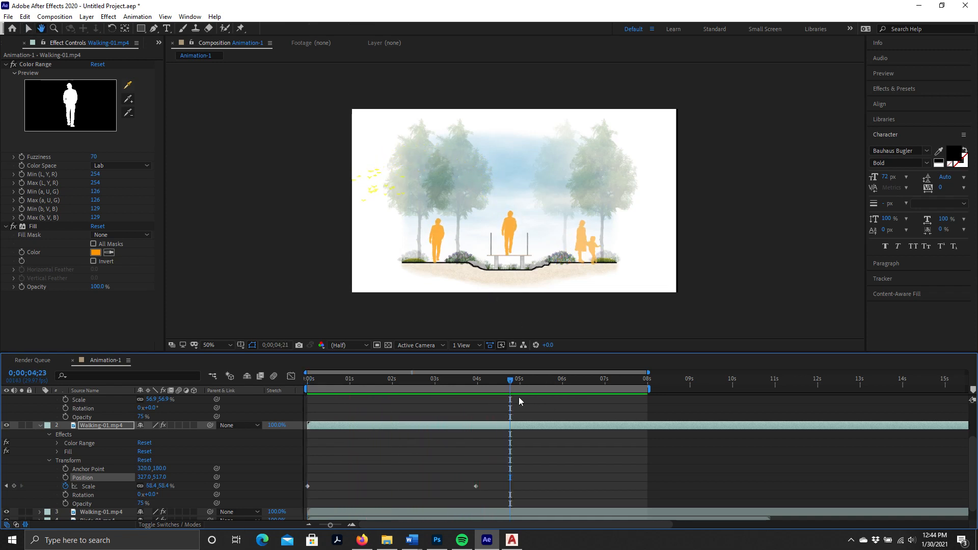
pyautogui.moveTo(512, 386); pyautogui.dragTo(297, 388)
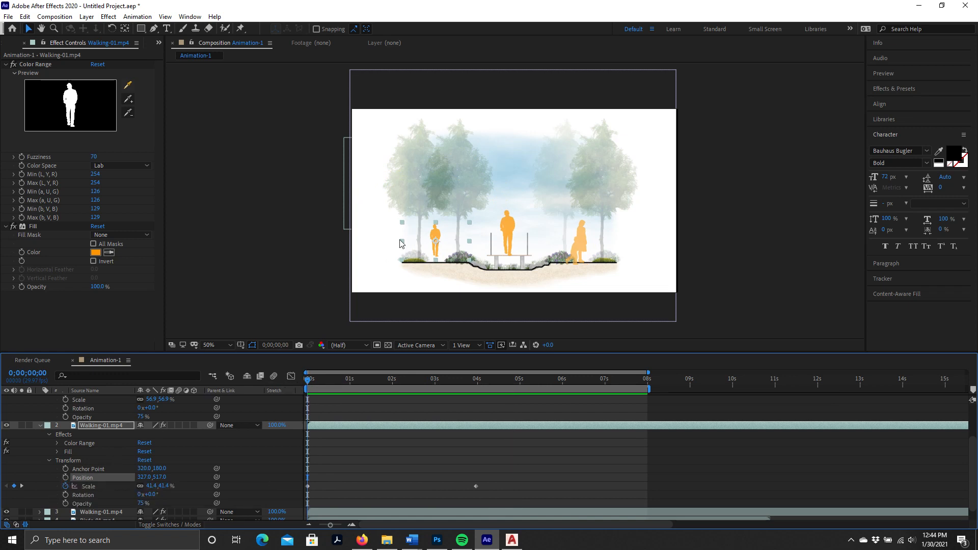
# Key the duplicate walker's Position at 321, 541 at 0;00;00;00 and at 315, 519 at 0;00;03;29, keeping its feet on the ground.
pyautogui.moveTo(438, 235); pyautogui.dragTo(436, 239)
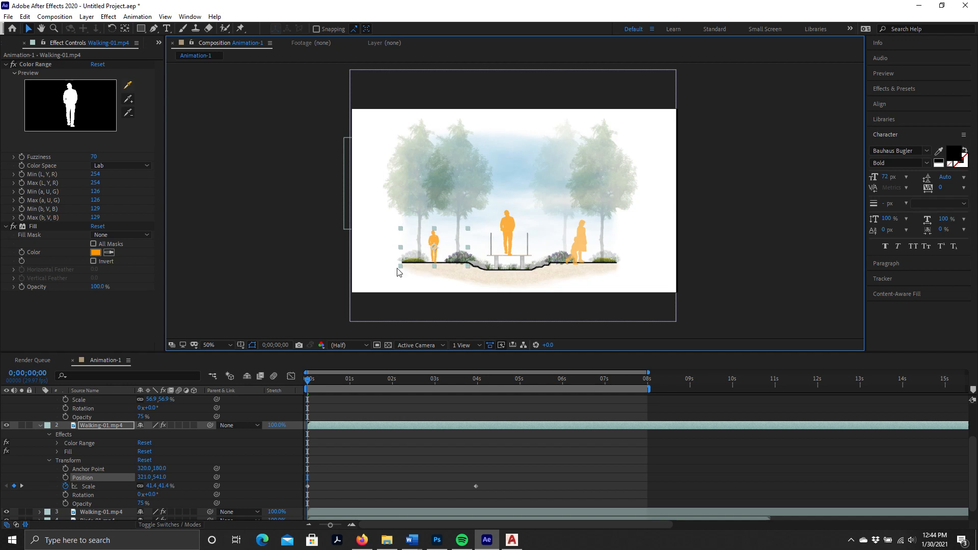
pyautogui.click(66, 478)
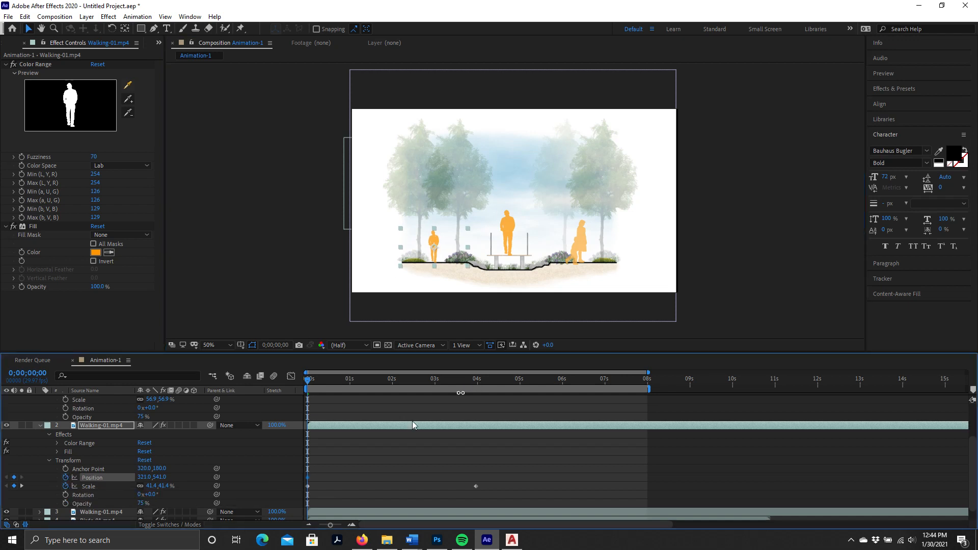
pyautogui.moveTo(308, 383); pyautogui.dragTo(476, 396)
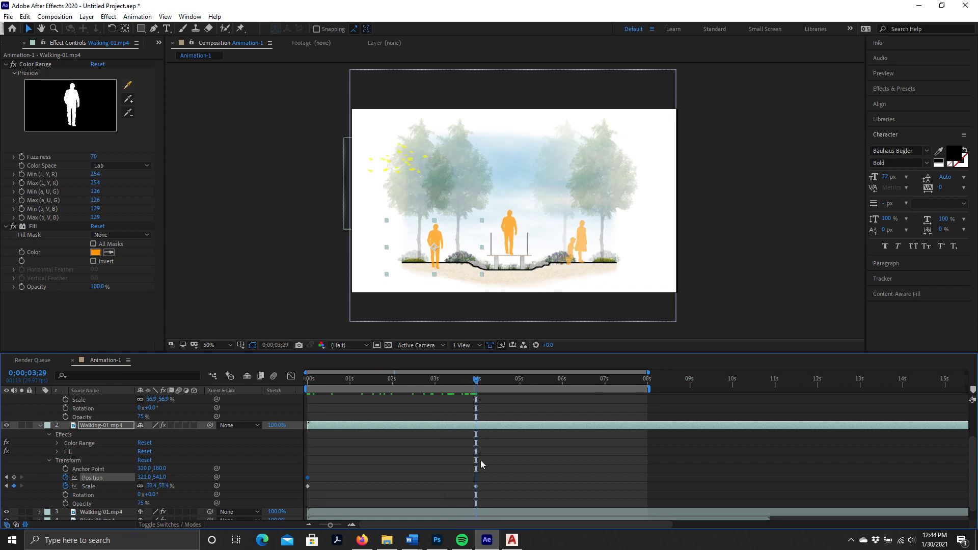
pyautogui.moveTo(439, 231); pyautogui.dragTo(434, 230)
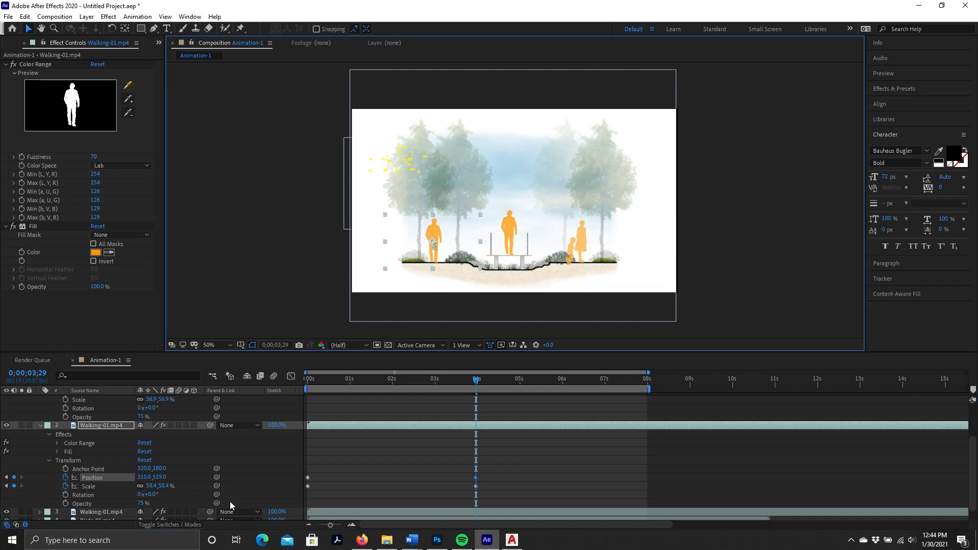
pyautogui.click(159, 477)
# Preview the duplicate walker's combined position and scale animation, then return to the start of the composition.
pyautogui.moveTo(477, 383); pyautogui.dragTo(292, 395)
pyautogui.press('space')
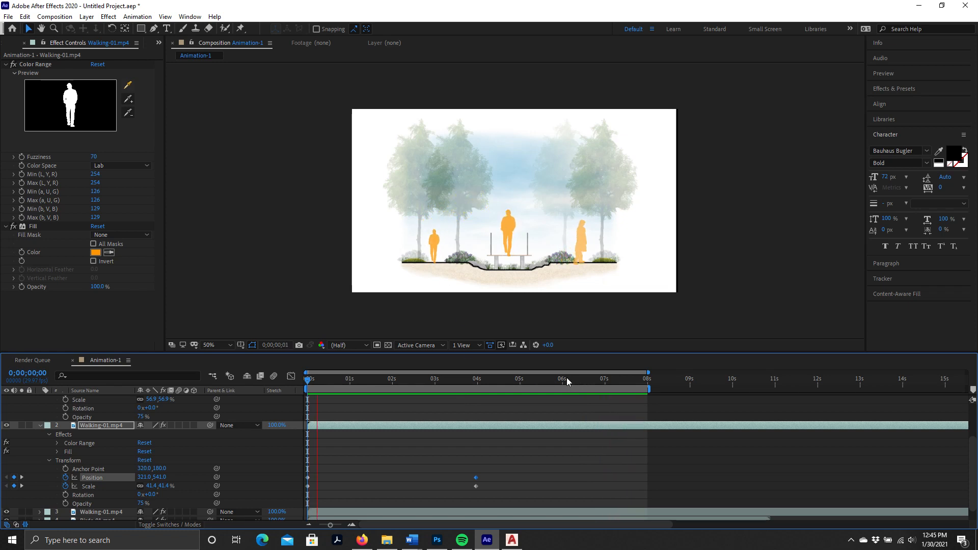
pyautogui.press('space')
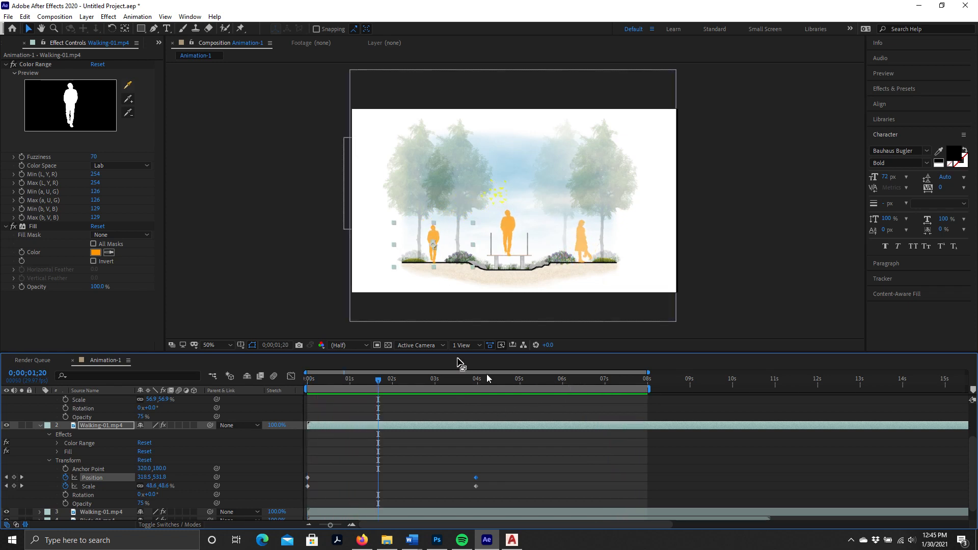
pyautogui.moveTo(367, 385); pyautogui.dragTo(292, 391)
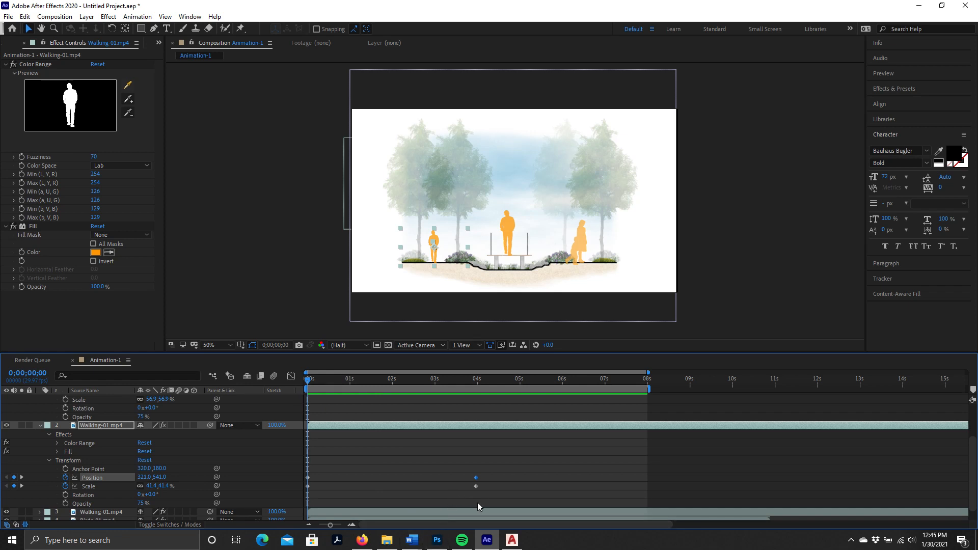
# Switch to Firefox and open google.com.
pyautogui.click(356, 541)
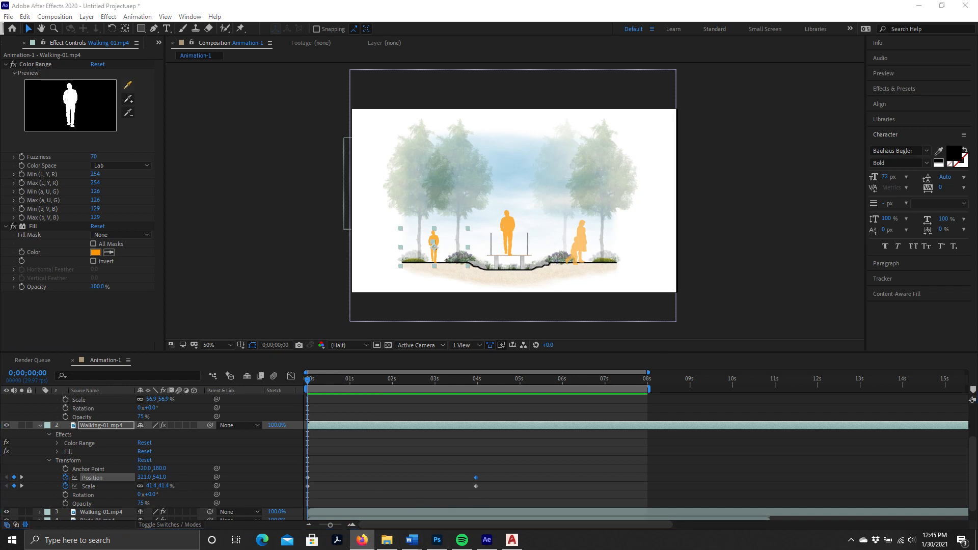
pyautogui.click(363, 541)
pyautogui.click(362, 540)
pyautogui.moveTo(741, 308); pyautogui.dragTo(212, 146)
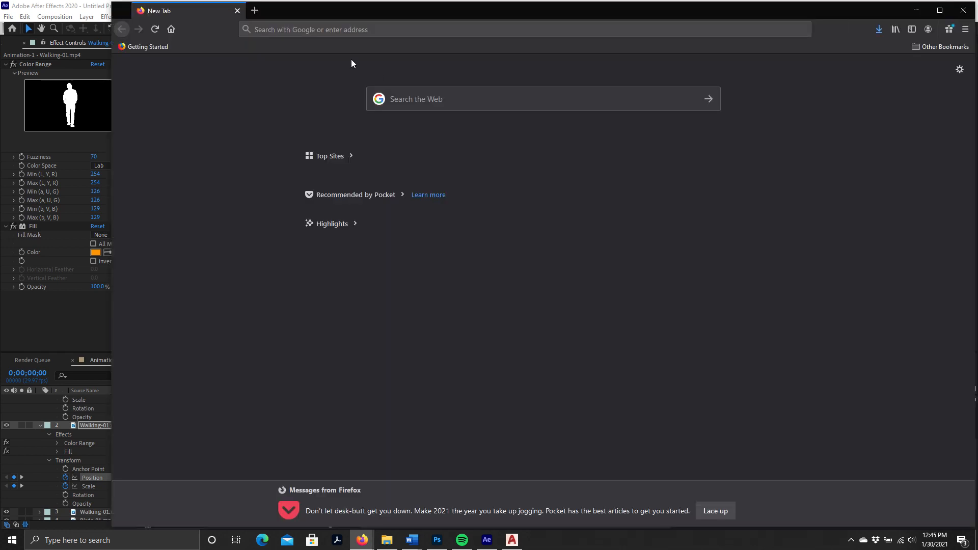
pyautogui.hotkey('ctrl', 'l')
pyautogui.write('google.com')
pyautogui.press('Return')
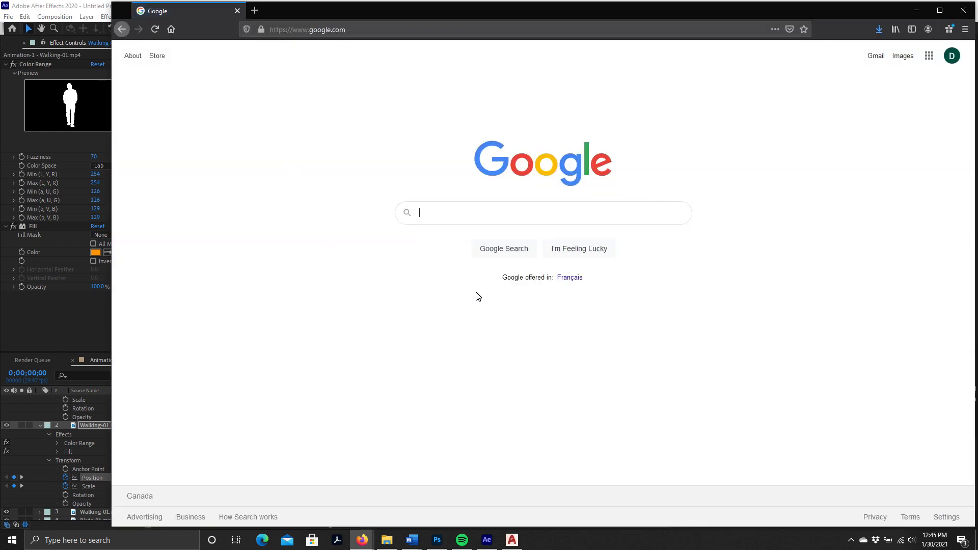
# Search Google for "rainforest sounds".
pyautogui.write('rainforest ')
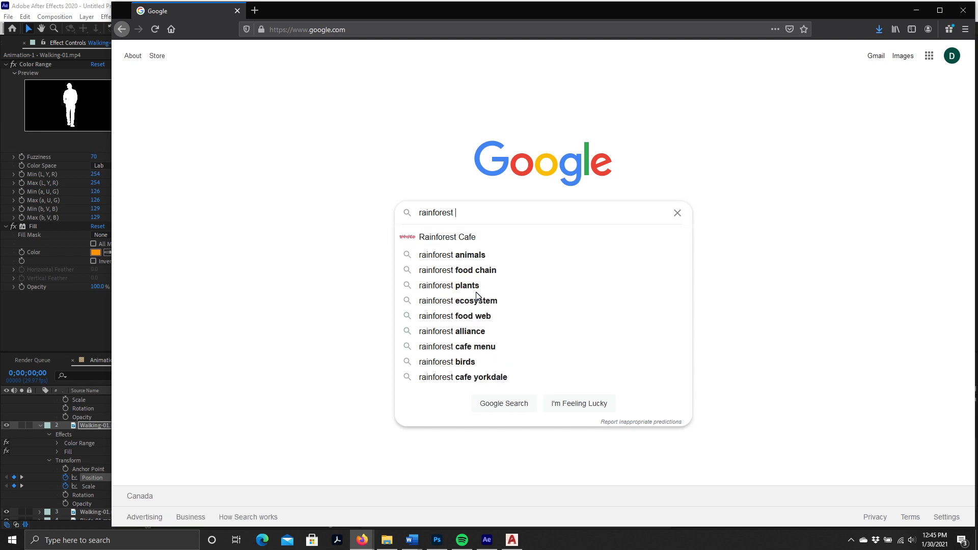
pyautogui.write('sounds')
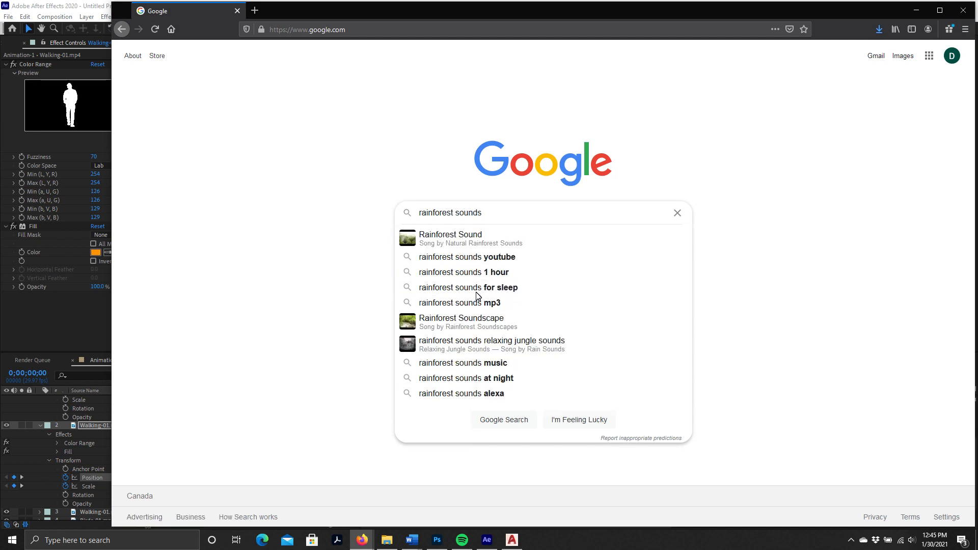
pyautogui.press('Return')
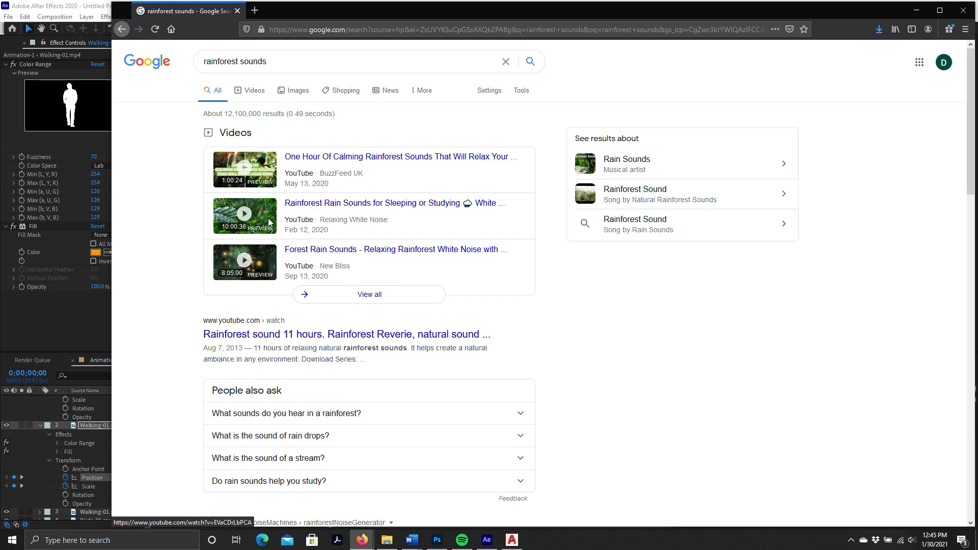
# Look through the rainforest sounds results and open the Forest Rain Sounds video in a new tab.
pyautogui.scroll(-1, 288, 232)
pyautogui.scroll(-4, 289, 232)
pyautogui.scroll(-2, 211, 286)
pyautogui.scroll(-4, 333, 316)
pyautogui.middleClick(333, 317)
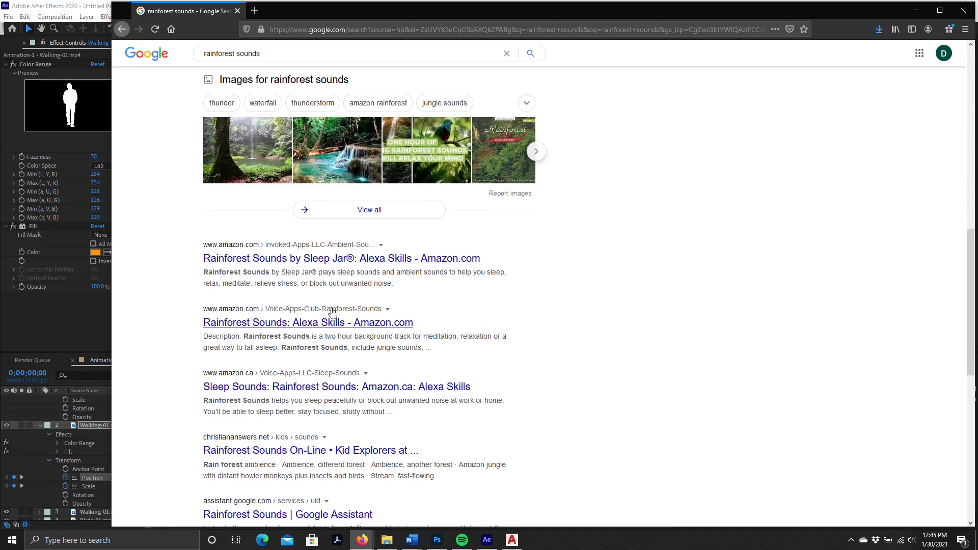
# Refine the Google search to "rainforest sounds mp3 clips".
pyautogui.scroll(10, 351, 245)
pyautogui.click(352, 62)
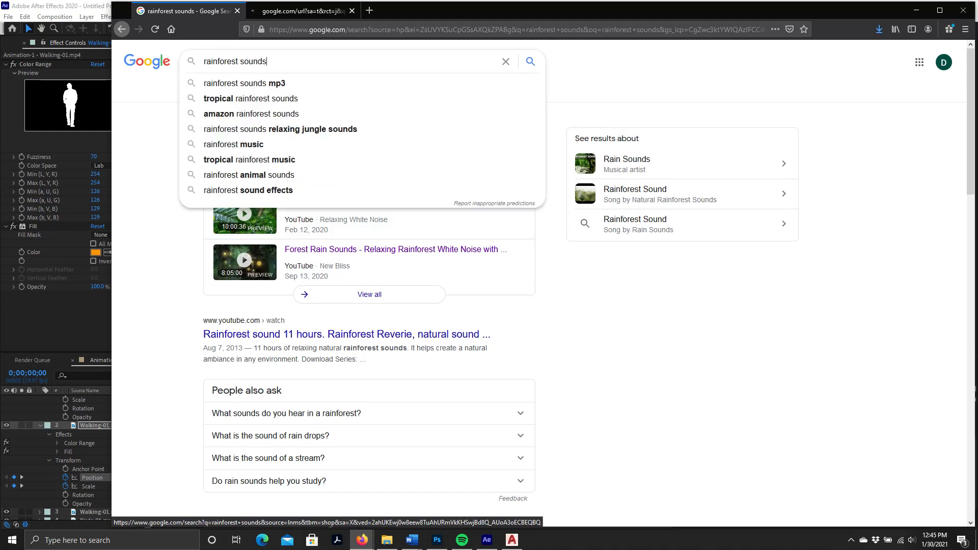
pyautogui.write('mp3 clips')
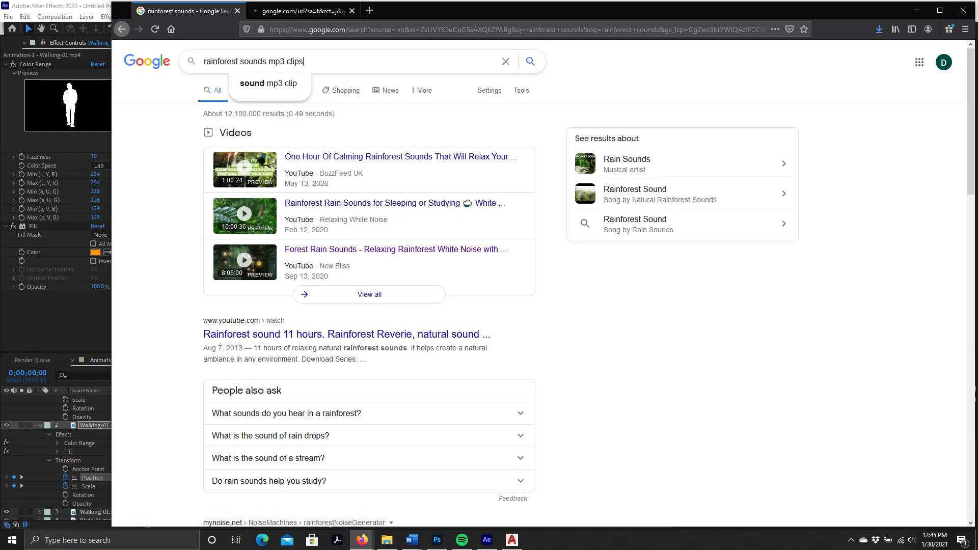
pyautogui.press('Return')
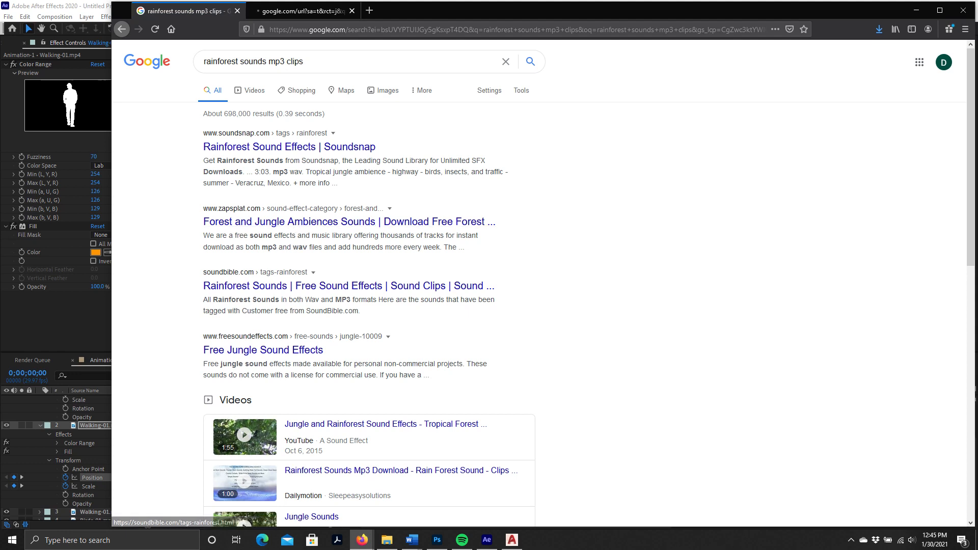
# Open the SoundBible rainforest sounds result and look over the available clips.
pyautogui.click(249, 287)
pyautogui.scroll(-5, 389, 291)
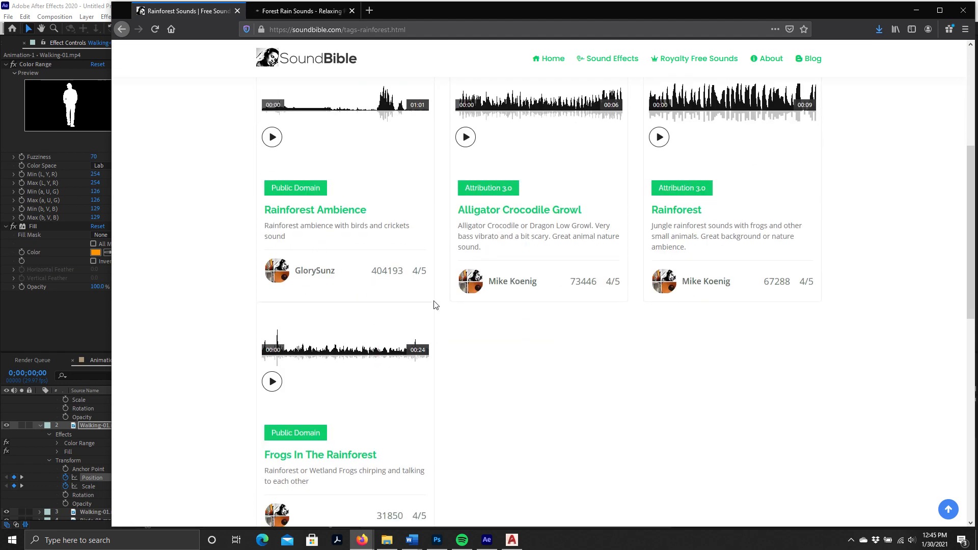
pyautogui.scroll(1, 367, 279)
pyautogui.scroll(-2, 387, 367)
pyautogui.scroll(2, 387, 367)
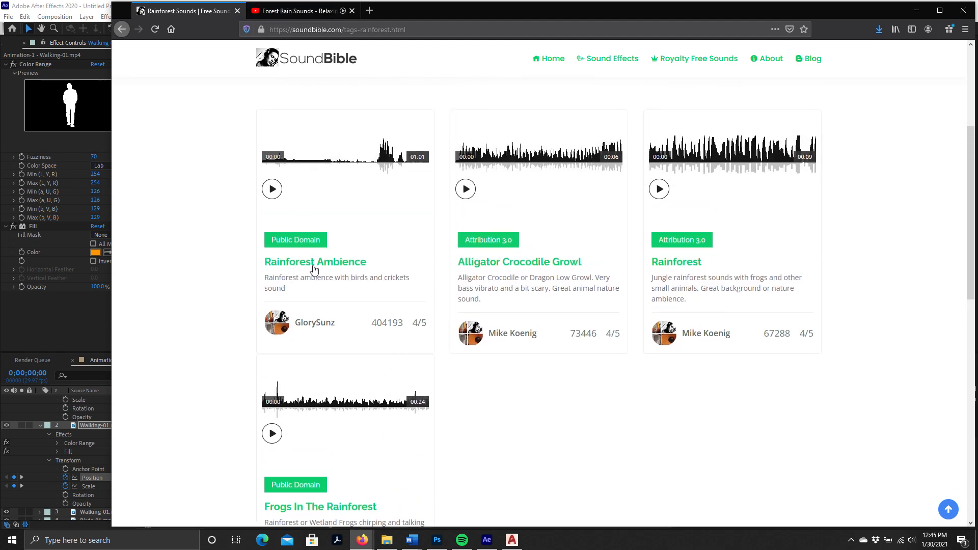
# Open the Rainforest Ambience clip's page, dismissing the ad, and preview the sound with the system volume lowered to 6.
pyautogui.click(339, 269)
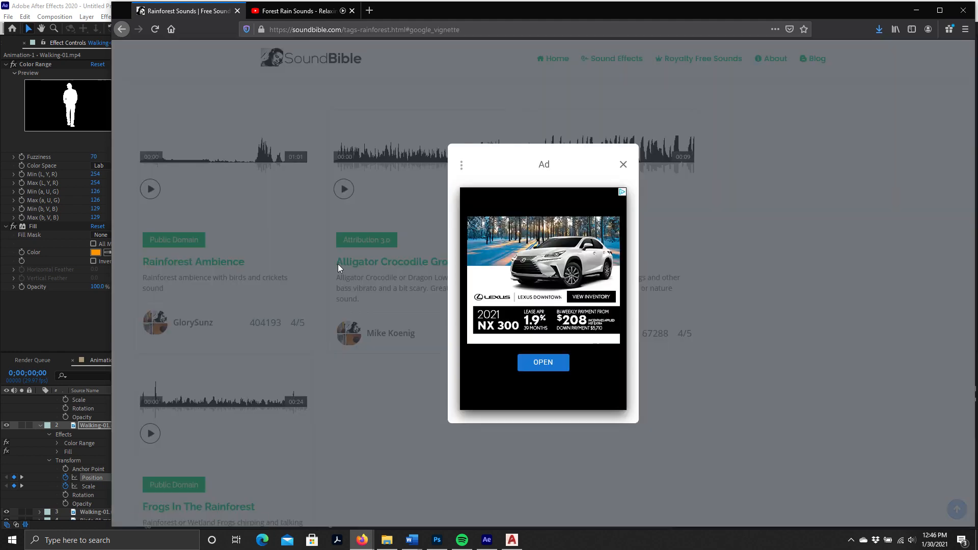
pyautogui.click(622, 161)
pyautogui.scroll(-4, 396, 295)
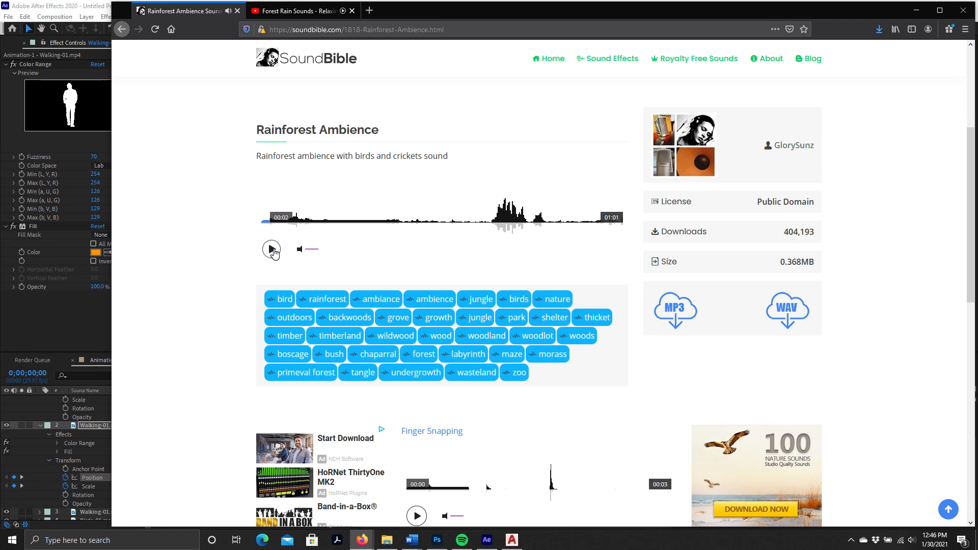
pyautogui.press('XF86AudioLowerVolume')
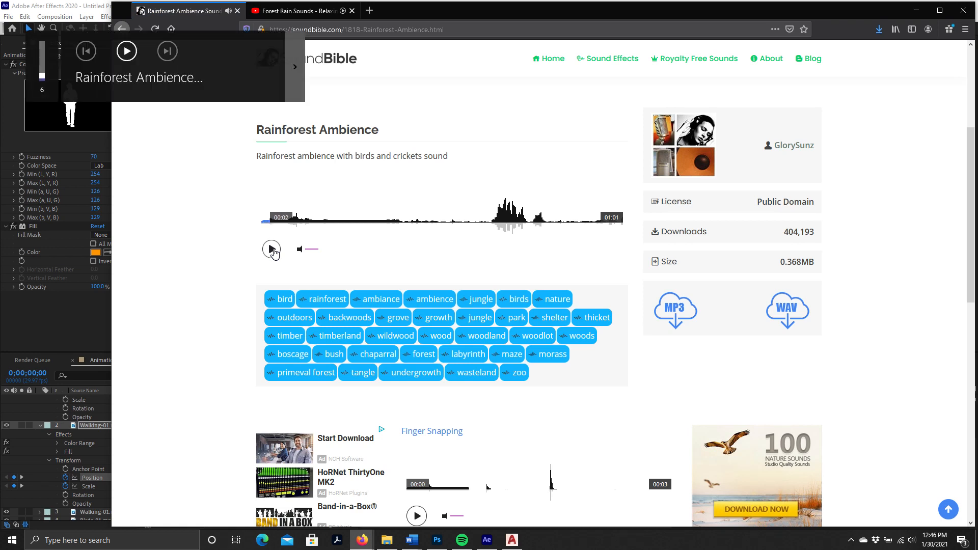
pyautogui.click(271, 250)
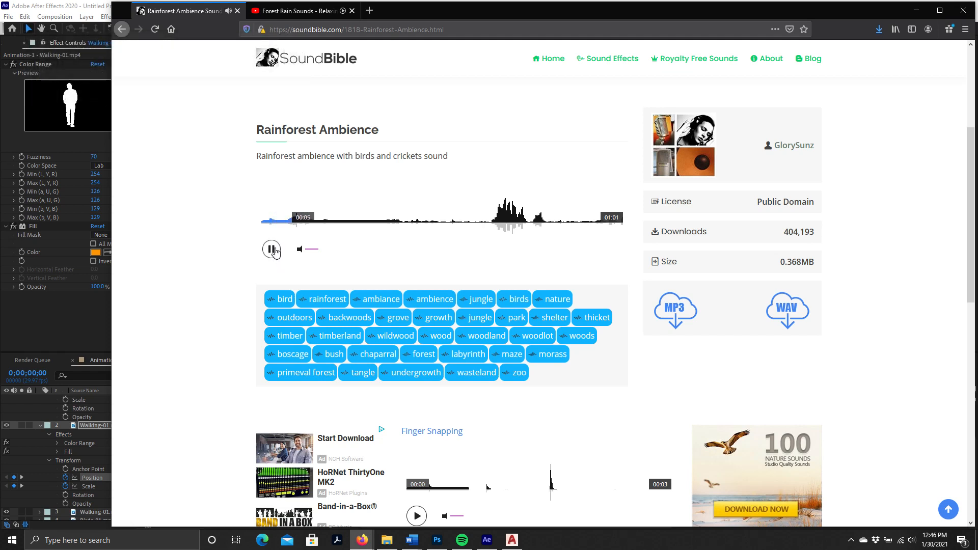
# Stop the Rainforest Ambience playback on SoundBible and save the sound as an MP3 file.
pyautogui.click(272, 250)
pyautogui.doubleClick(463, 11)
pyautogui.scroll(-3, 836, 283)
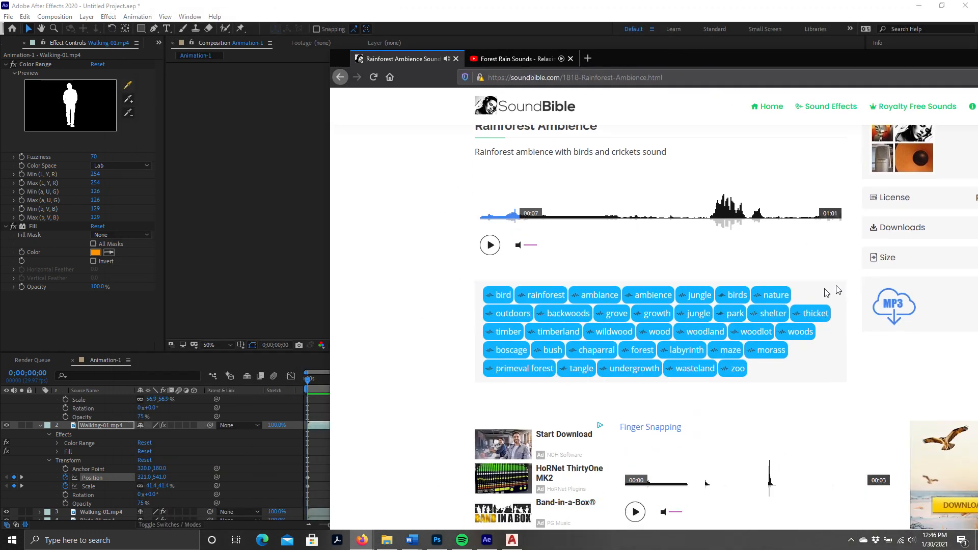
pyautogui.scroll(3, 753, 350)
pyautogui.moveTo(644, 59); pyautogui.dragTo(406, 37)
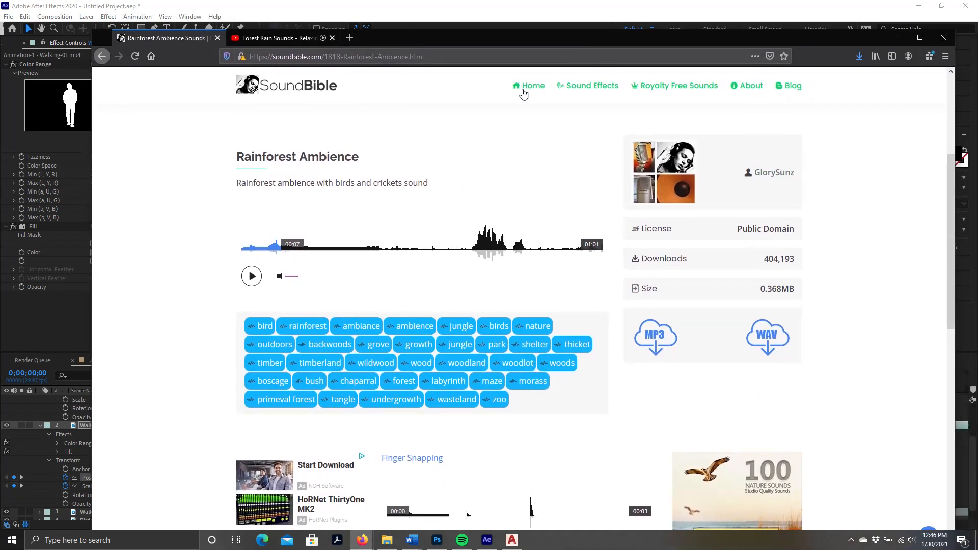
pyautogui.scroll(-8, 542, 225)
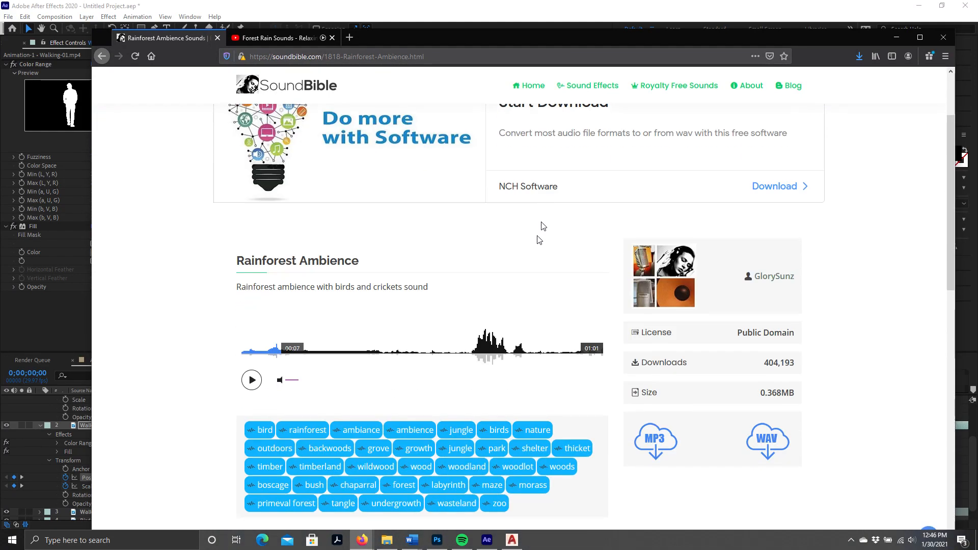
pyautogui.scroll(-2, 438, 304)
pyautogui.scroll(-3, 438, 304)
pyautogui.scroll(9, 454, 308)
pyautogui.click(649, 346)
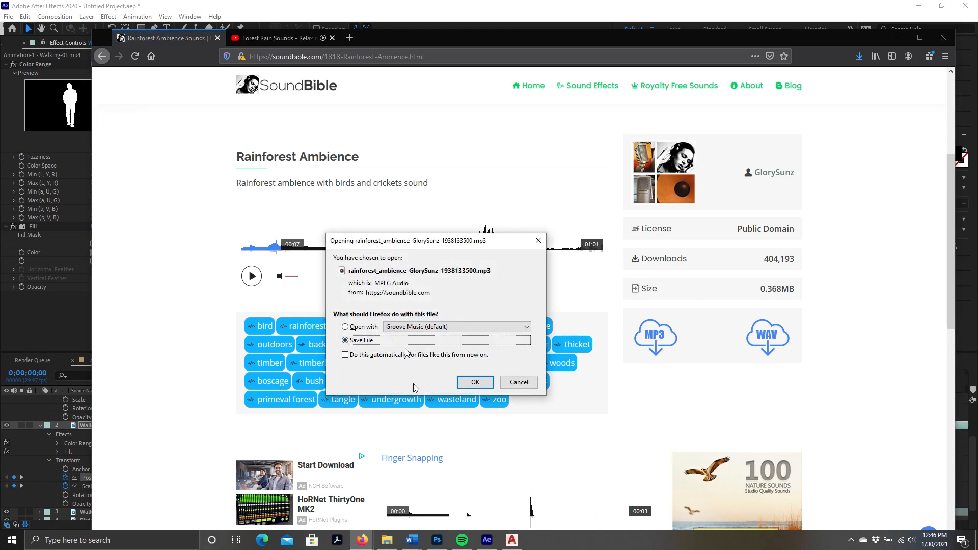
pyautogui.click(475, 382)
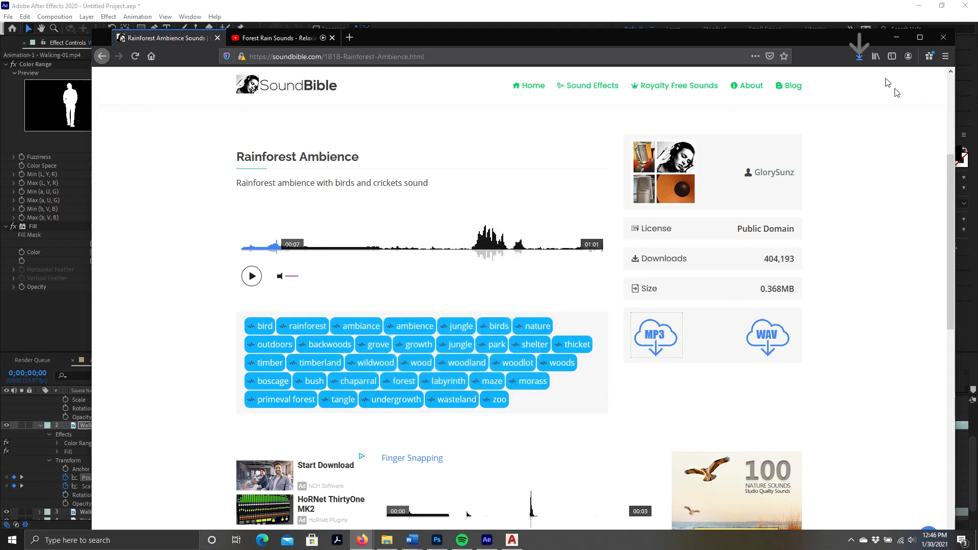
# Open the Downloads folder in File Explorer and add the rainforest ambience MP3 to the Animation-1 composition in After Effects as the top layer.
pyautogui.click(897, 38)
pyautogui.click(388, 541)
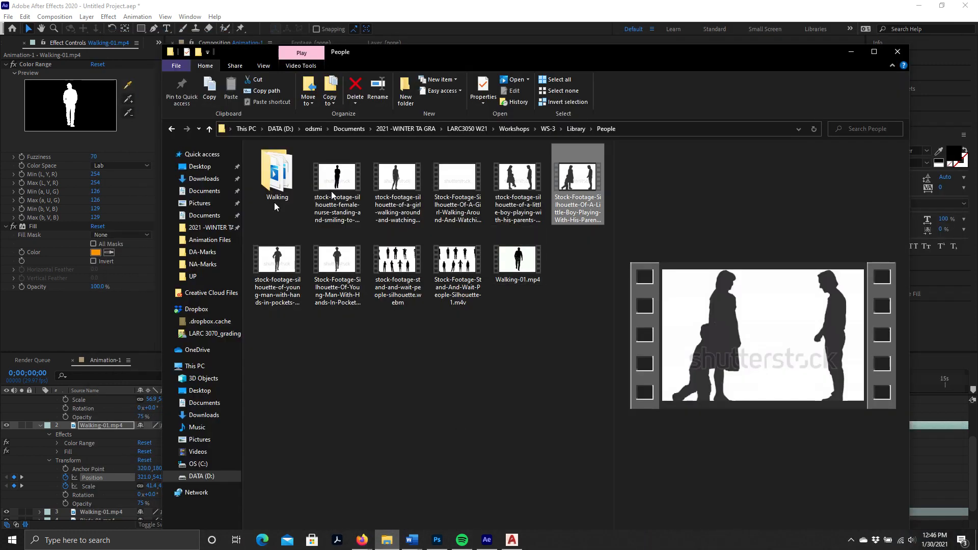
pyautogui.click(209, 479)
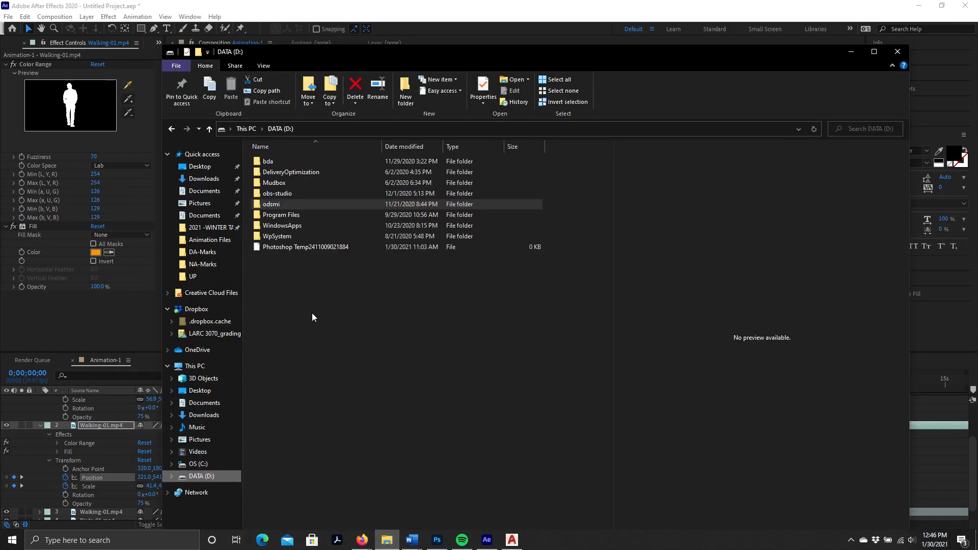
pyautogui.doubleClick(283, 203)
pyautogui.doubleClick(278, 173)
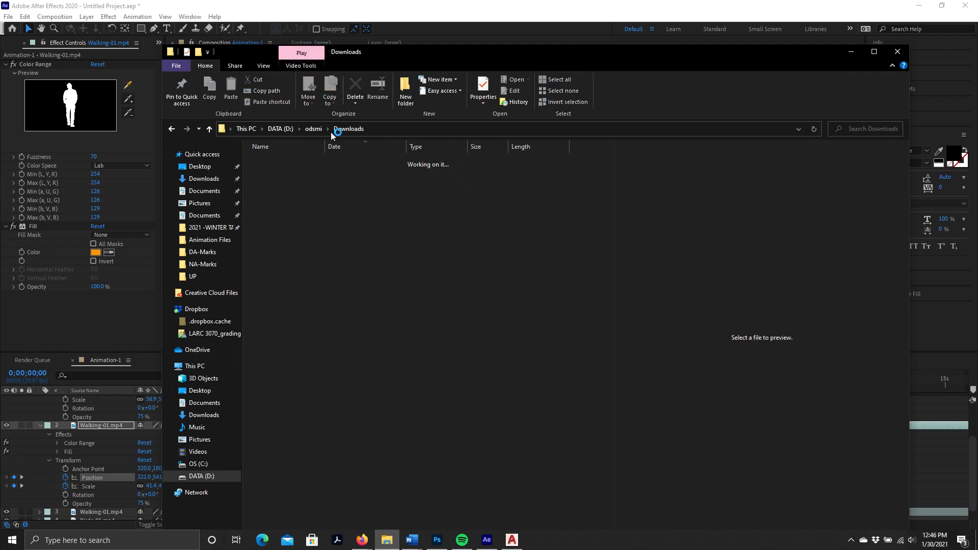
pyautogui.moveTo(399, 59); pyautogui.dragTo(977, 230)
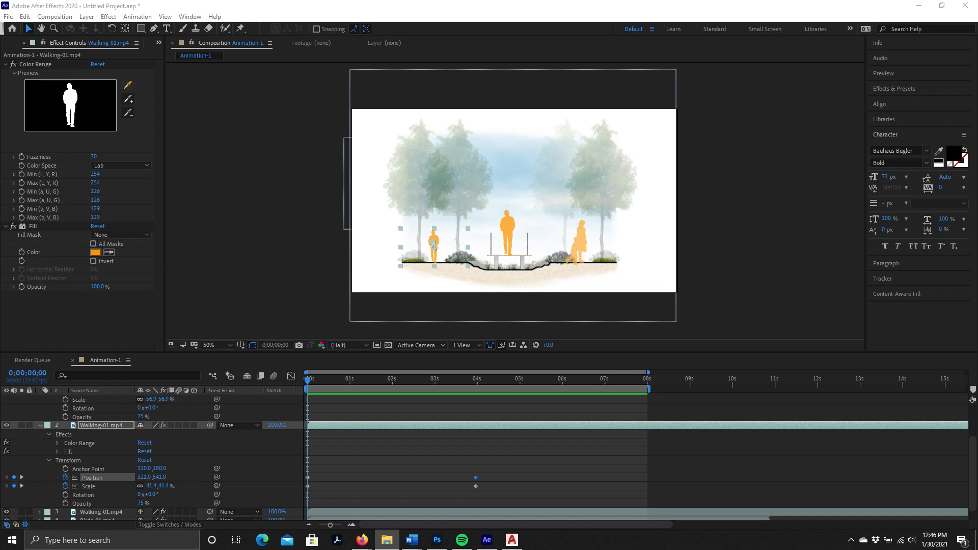
pyautogui.moveTo(953, 340); pyautogui.dragTo(91, 516)
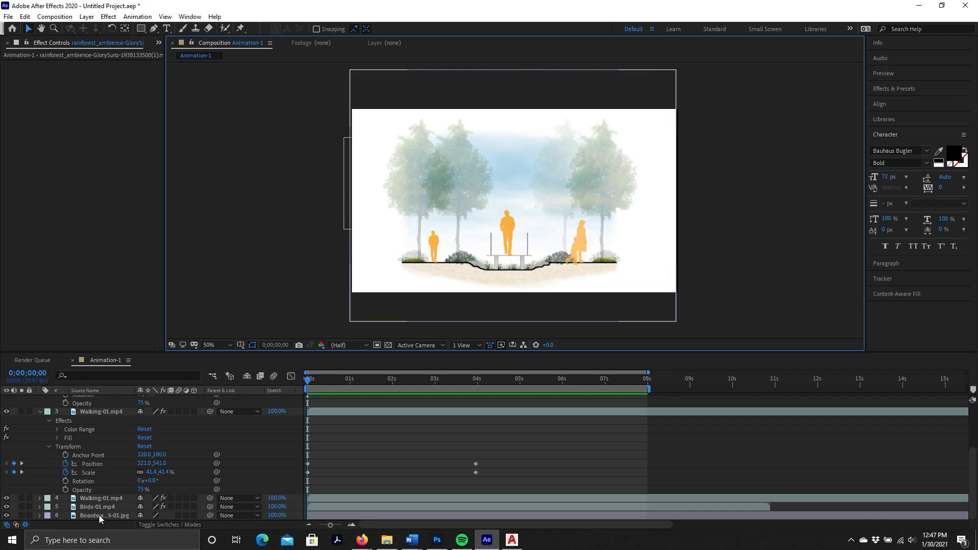
# Collapse the expanded video layers in the timeline and expand the rainforest MP3 layer down to its Audio Levels.
pyautogui.click(40, 412)
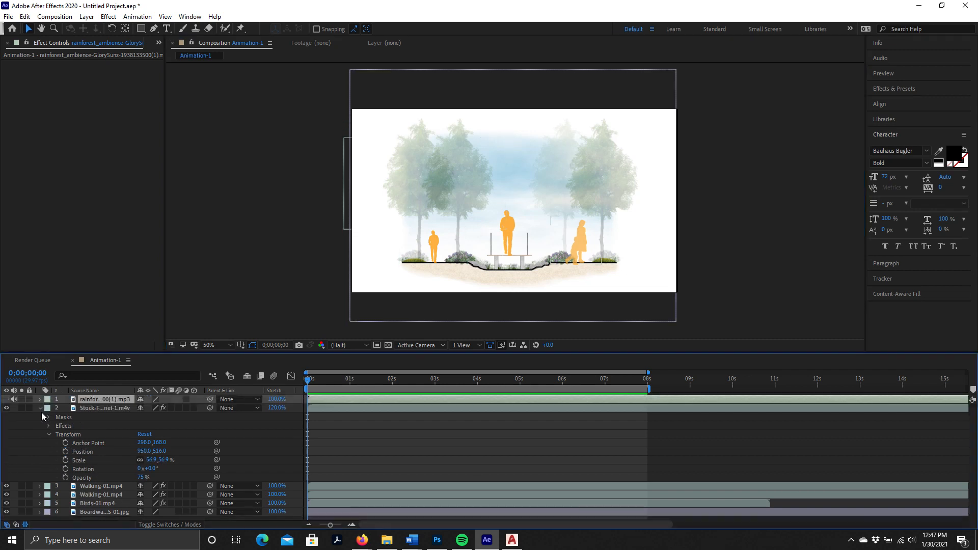
pyautogui.click(39, 408)
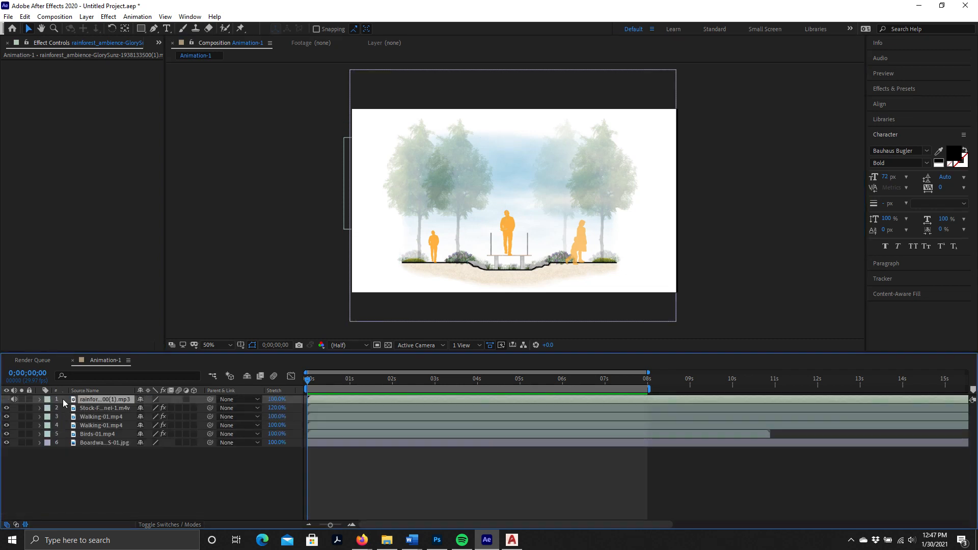
pyautogui.click(39, 400)
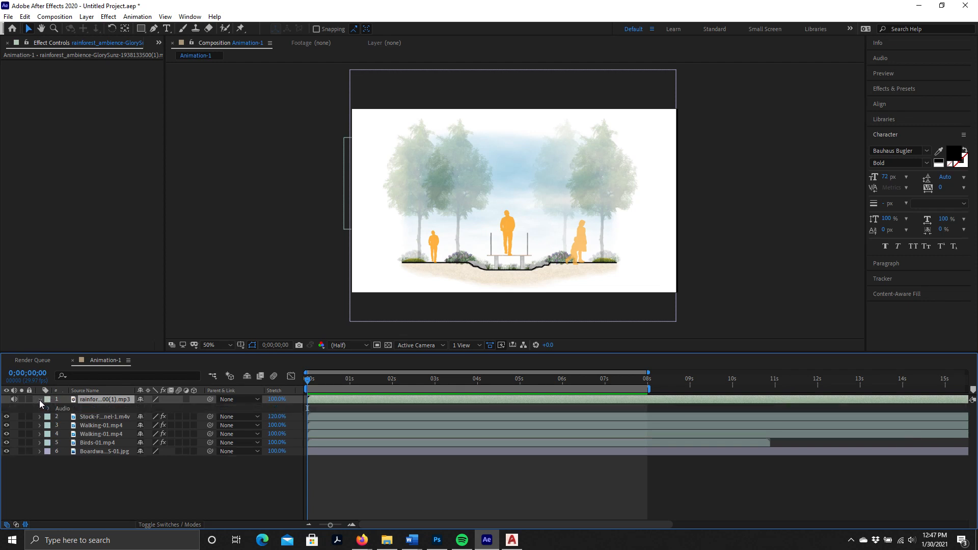
pyautogui.click(39, 400)
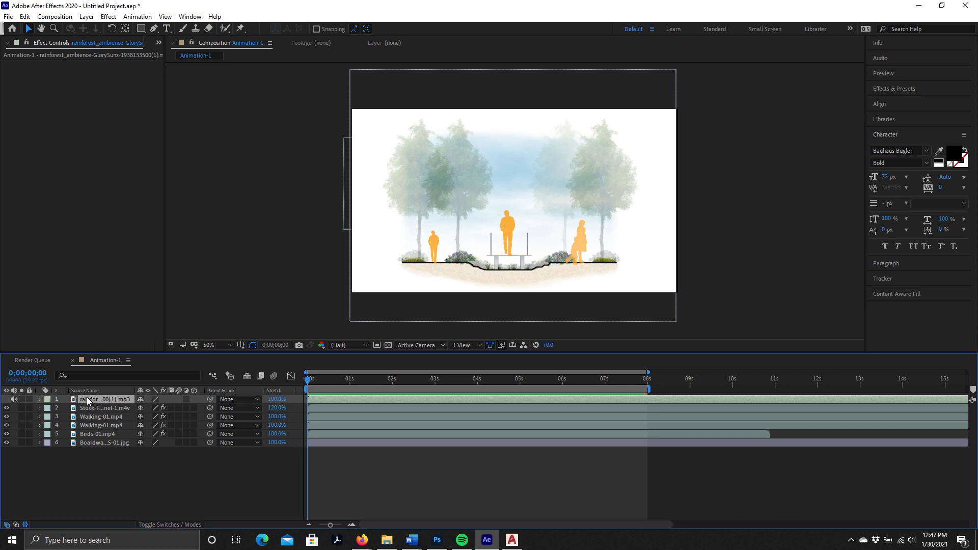
pyautogui.click(38, 399)
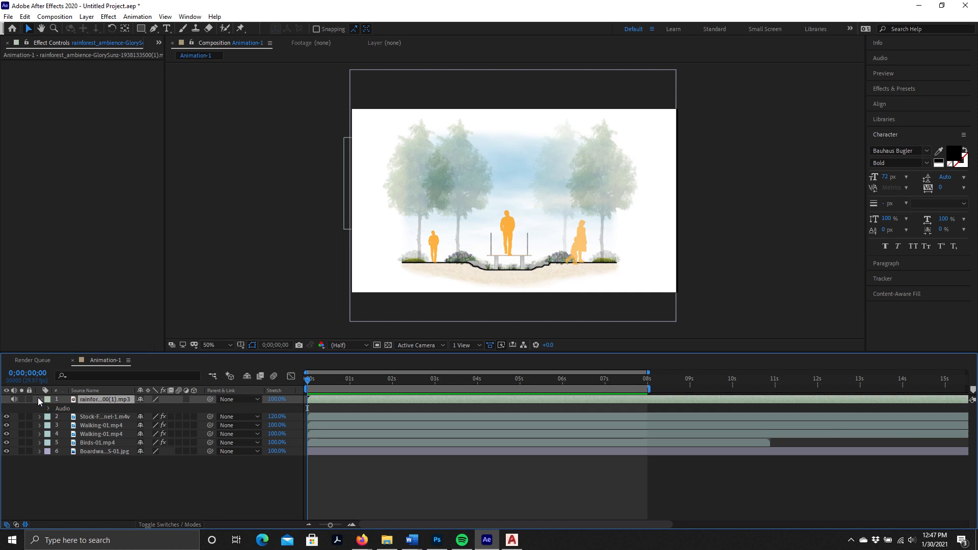
pyautogui.click(48, 409)
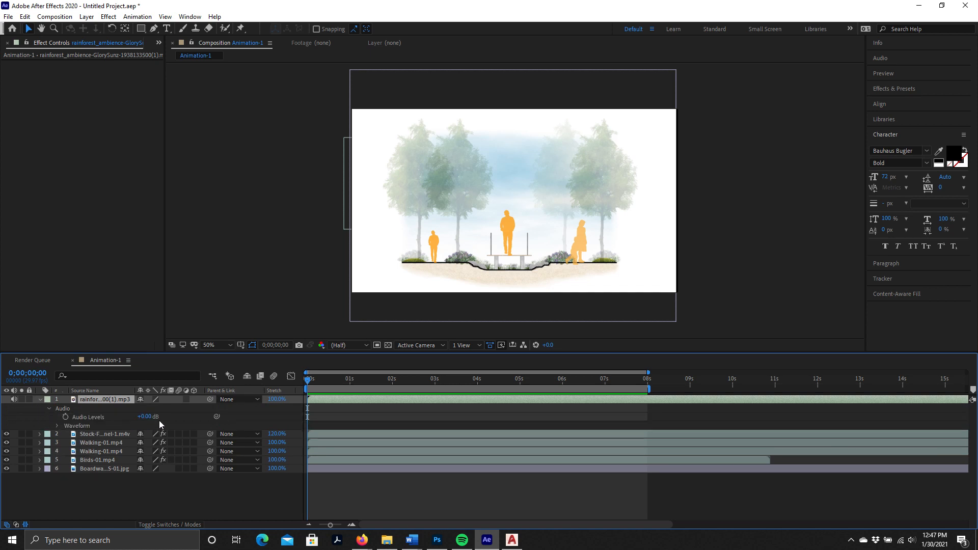
# Lower the rainforest MP3 layer's Audio Levels to -25 dB and preview the animation with sound.
pyautogui.moveTo(147, 418); pyautogui.dragTo(144, 417)
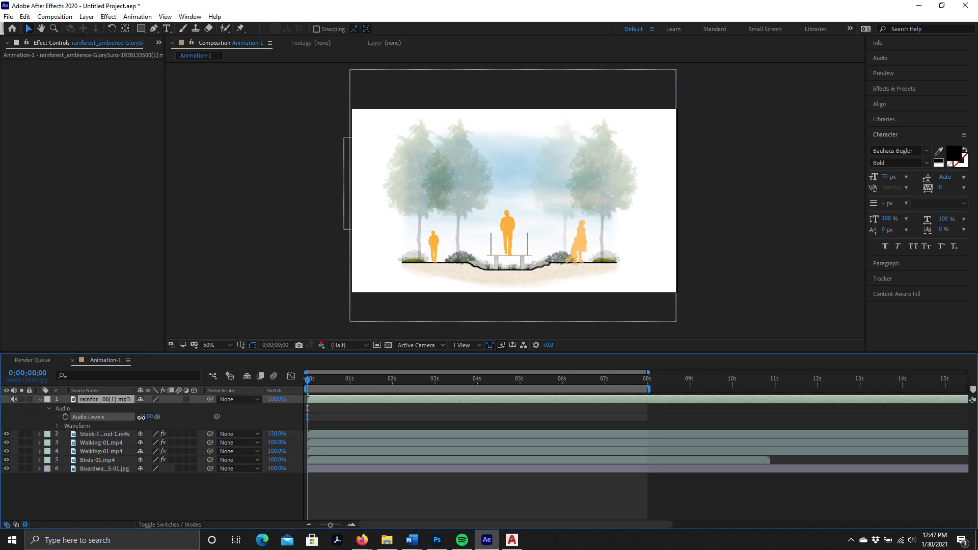
pyautogui.press('space')
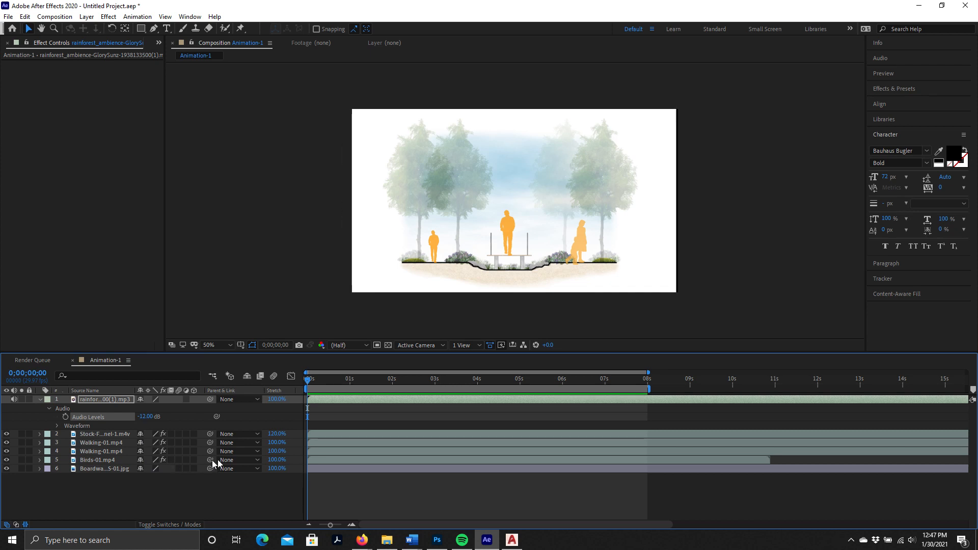
pyautogui.click(147, 418)
pyautogui.moveTo(145, 417); pyautogui.dragTo(143, 417)
pyautogui.press('space')
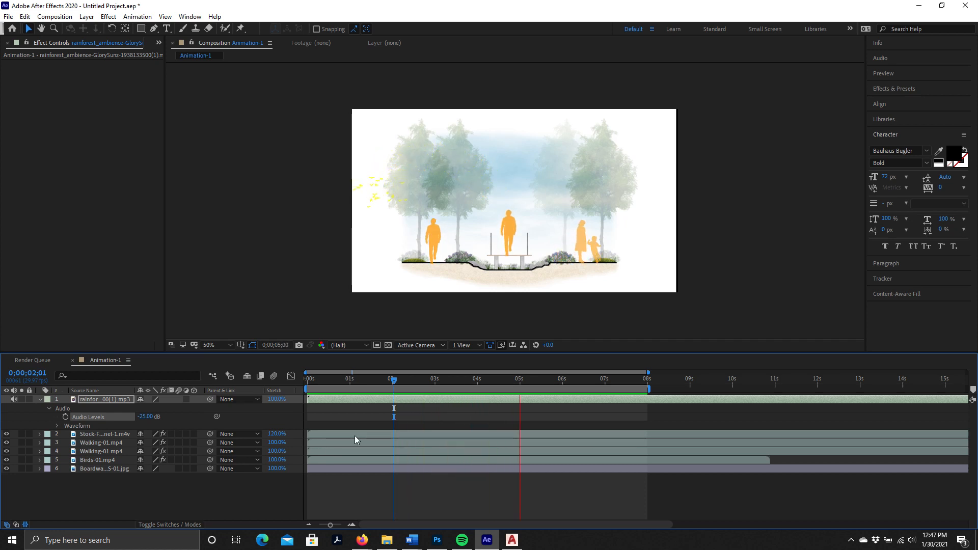
pyautogui.click(76, 432)
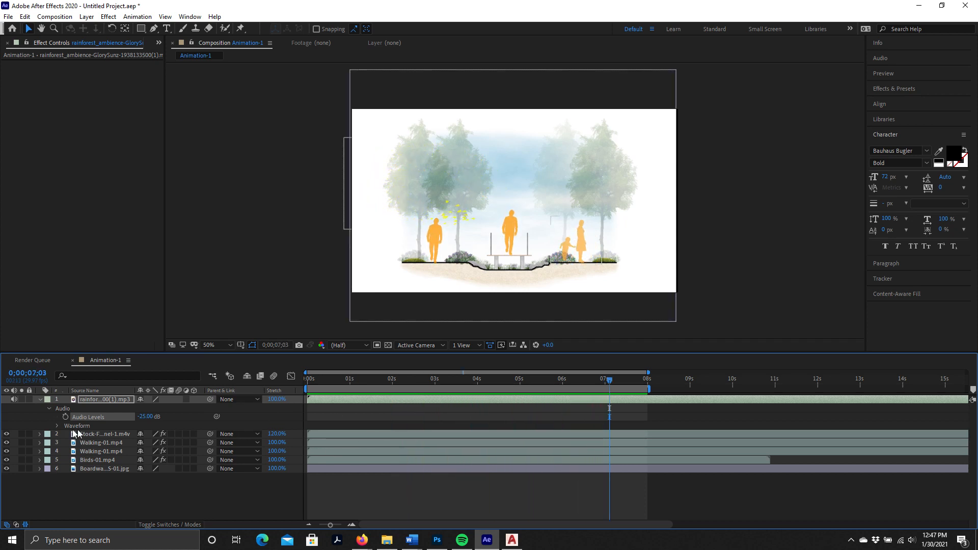
# Play the animation again to check the rainforest sound together with the moving figures and birds.
pyautogui.click(50, 408)
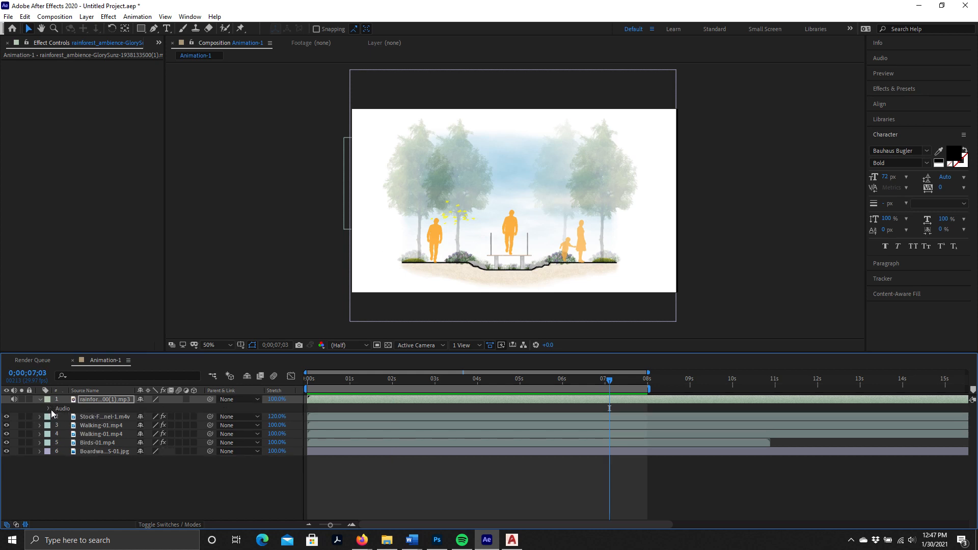
pyautogui.click(50, 409)
pyautogui.press('space')
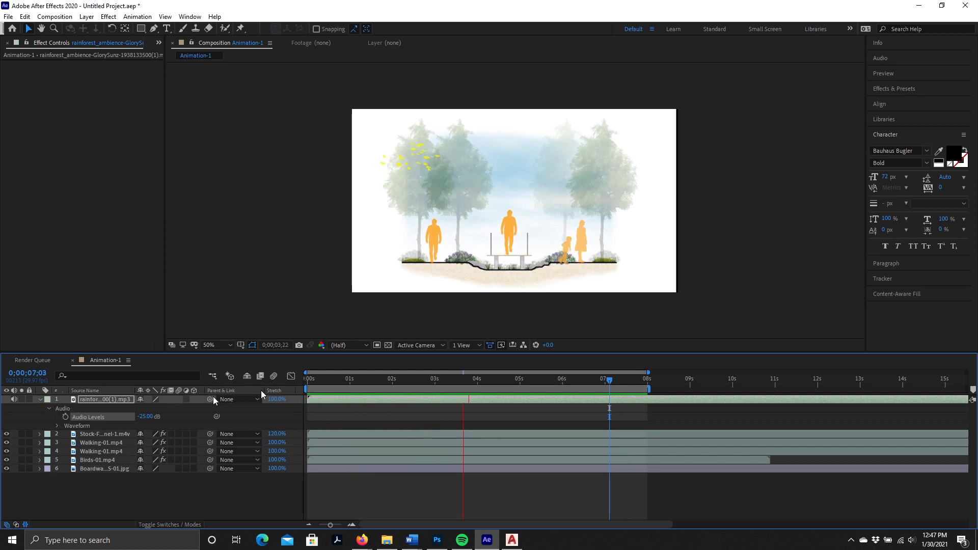
pyautogui.press('space')
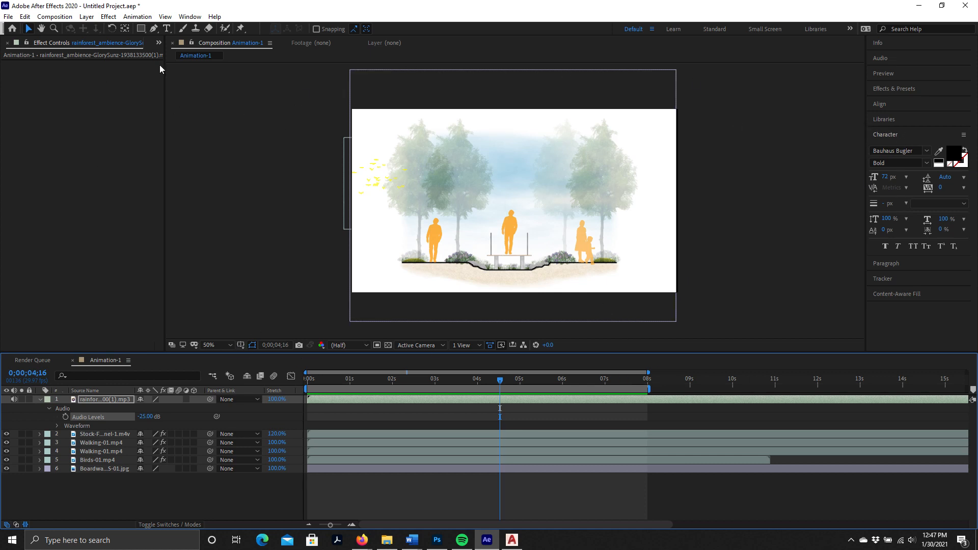
# Draw a text box across the trees in the composition, enter "BOARDWALK SECTION" on two lines and select all its text.
pyautogui.click(166, 30)
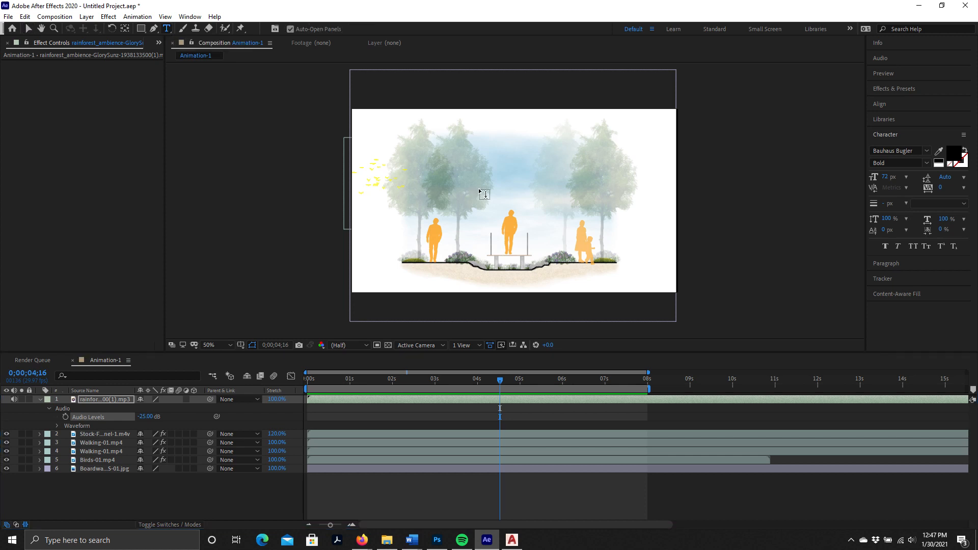
pyautogui.moveTo(401, 141); pyautogui.dragTo(611, 207)
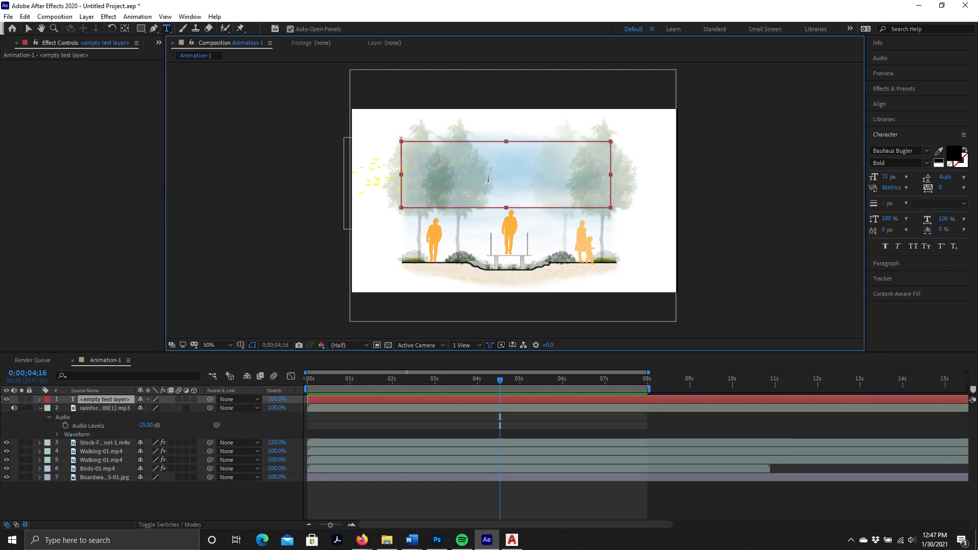
pyautogui.write('SECTION')
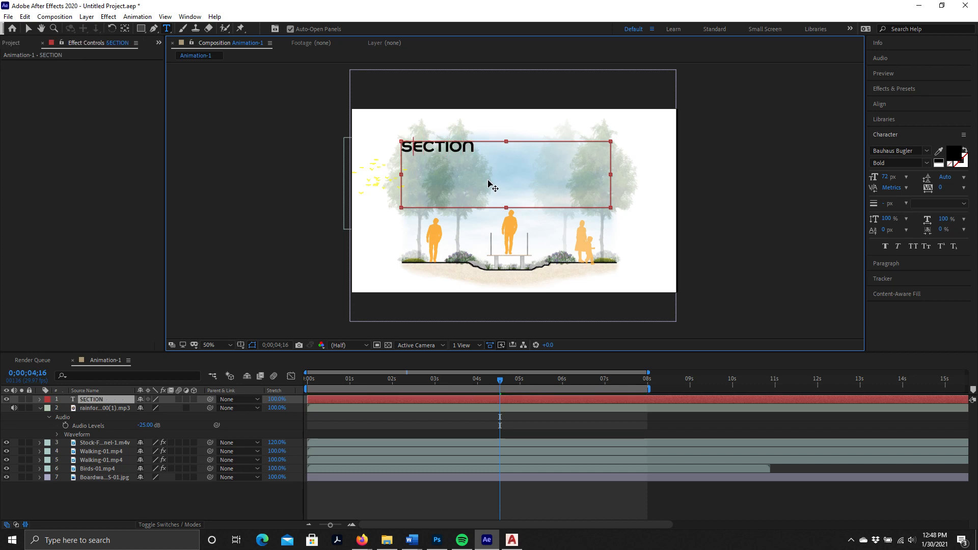
pyautogui.press('Home')
pyautogui.write('BOAR')
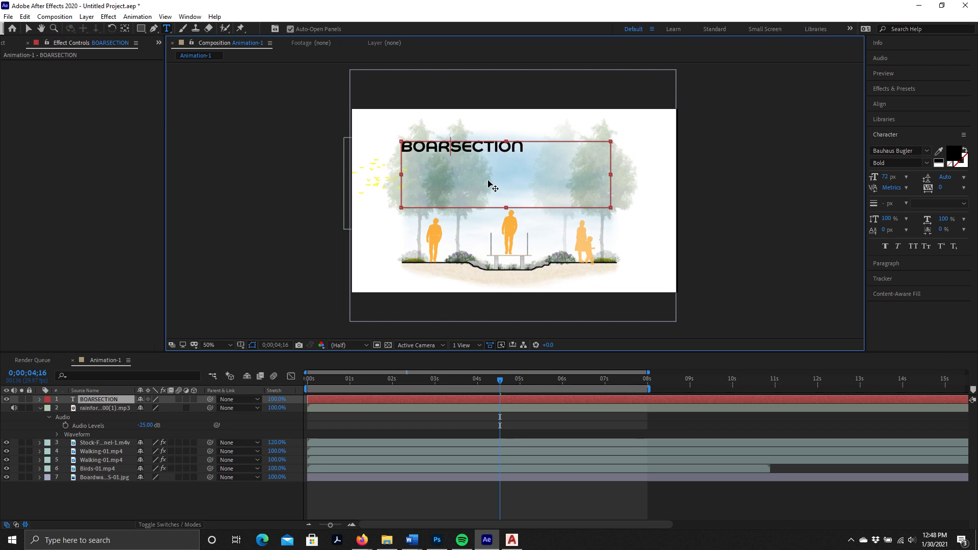
pyautogui.write('DWALK')
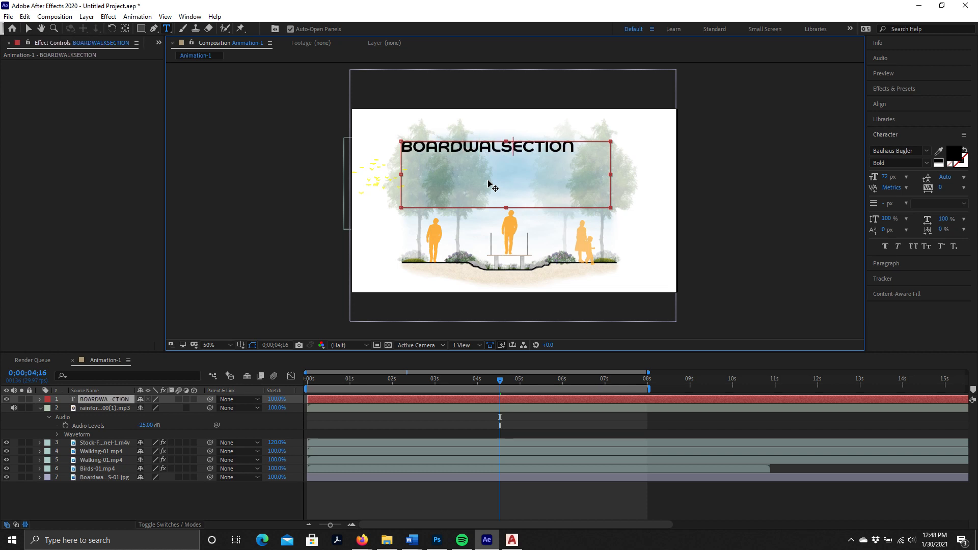
pyautogui.press('Return')
pyautogui.moveTo(497, 165); pyautogui.dragTo(385, 153)
pyautogui.click(498, 161)
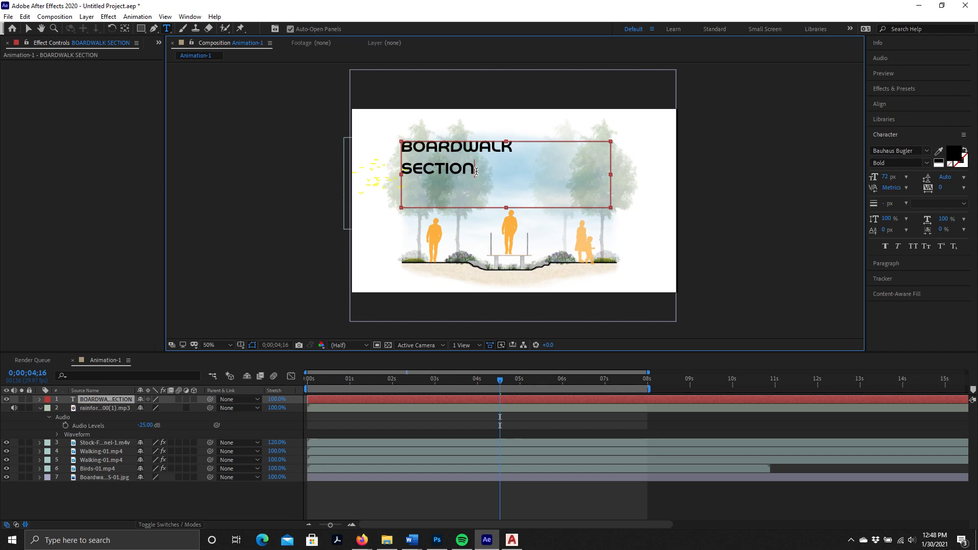
pyautogui.moveTo(476, 171); pyautogui.dragTo(369, 149)
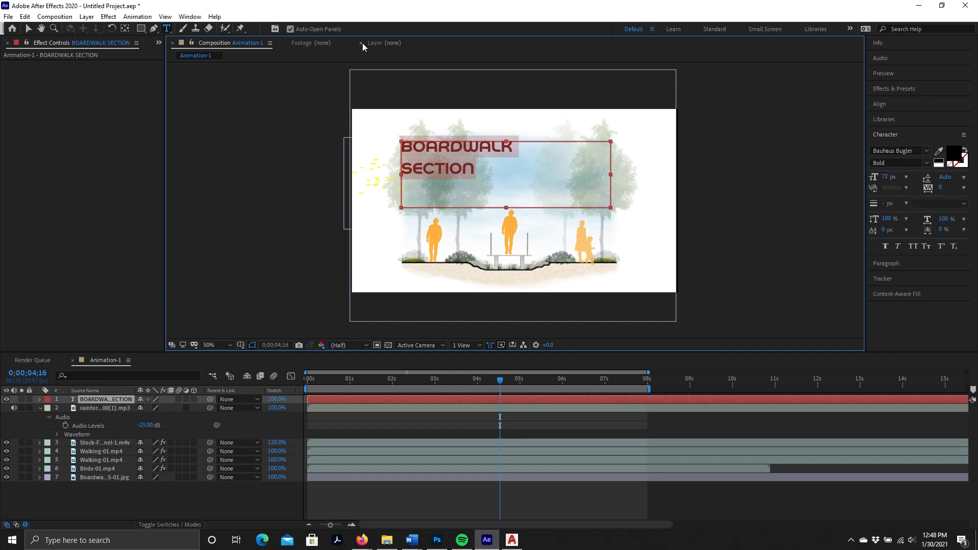
pyautogui.click(192, 18)
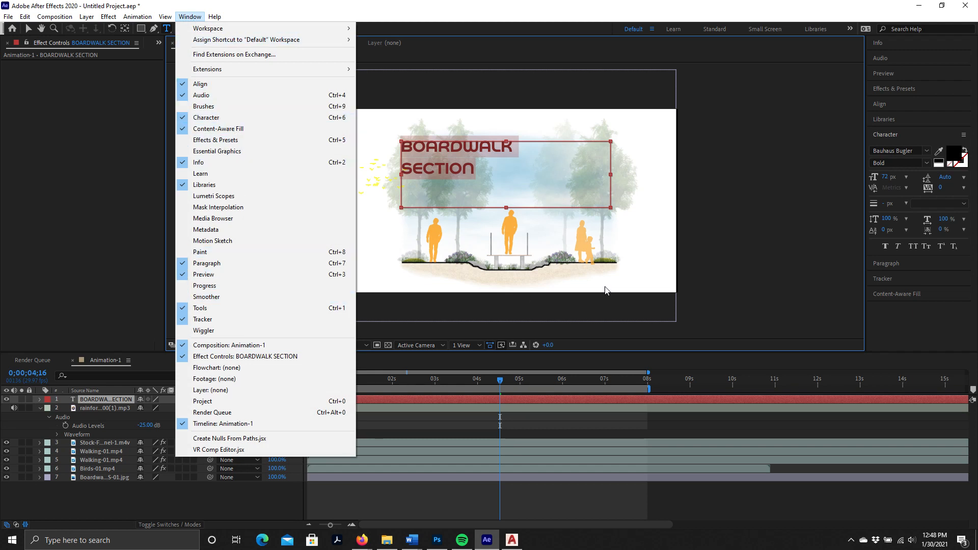
pyautogui.click(850, 29)
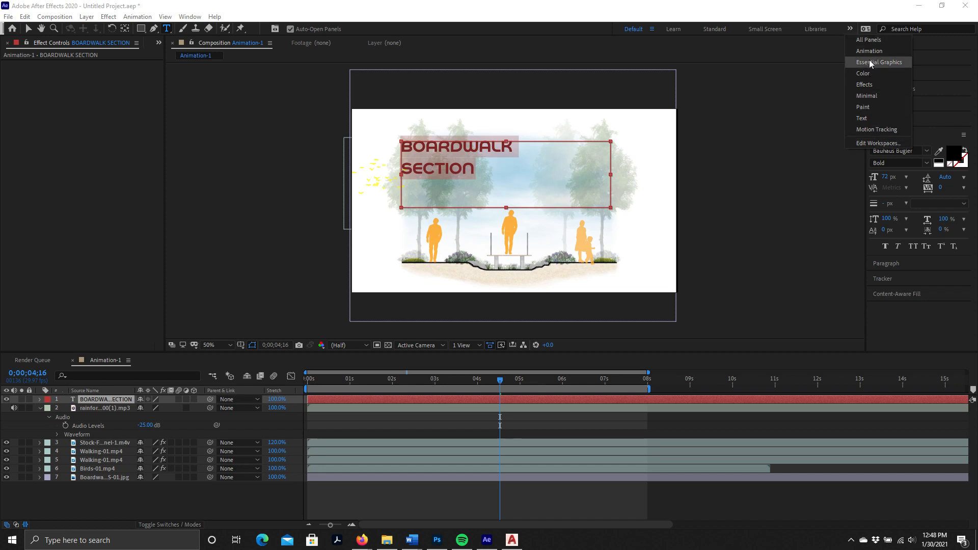
pyautogui.click(835, 250)
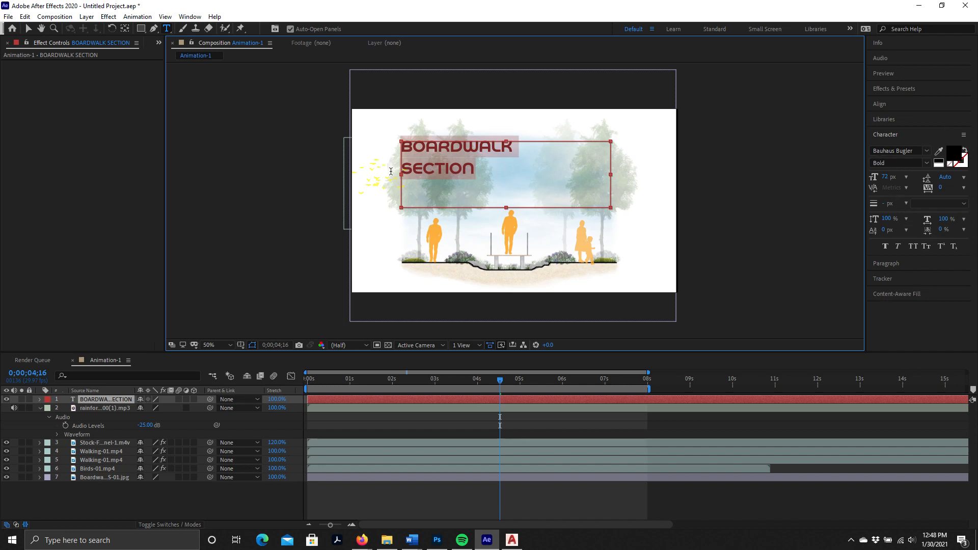
pyautogui.click(189, 19)
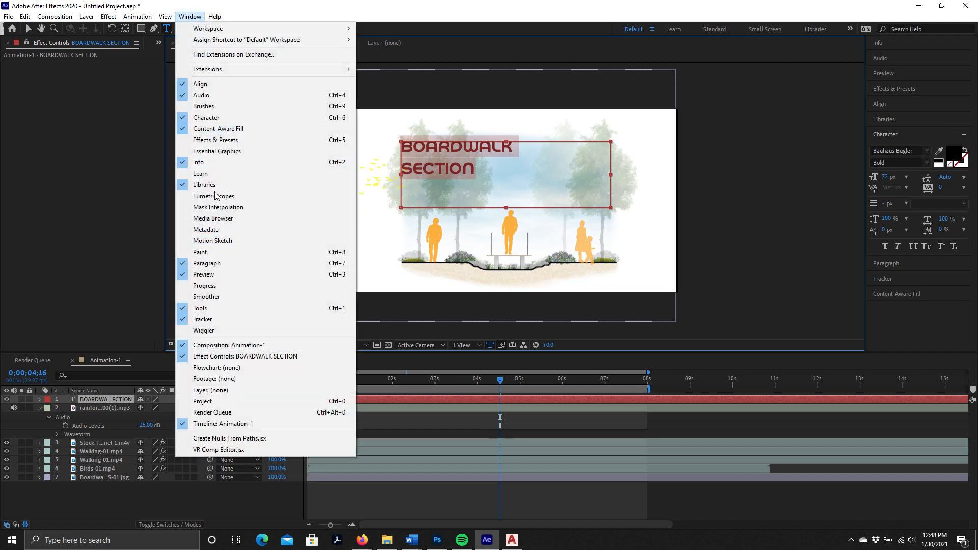
pyautogui.moveTo(176, 15)
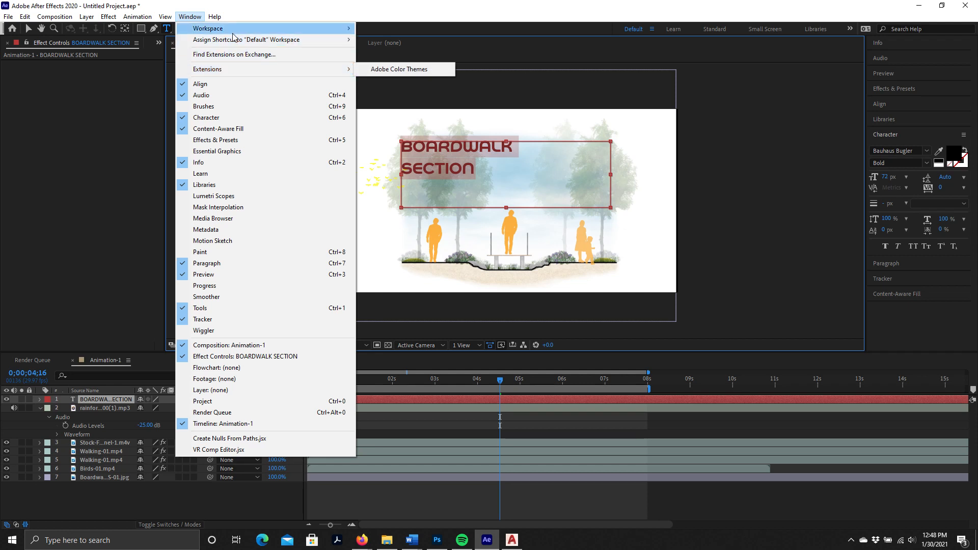
pyautogui.moveTo(234, 32)
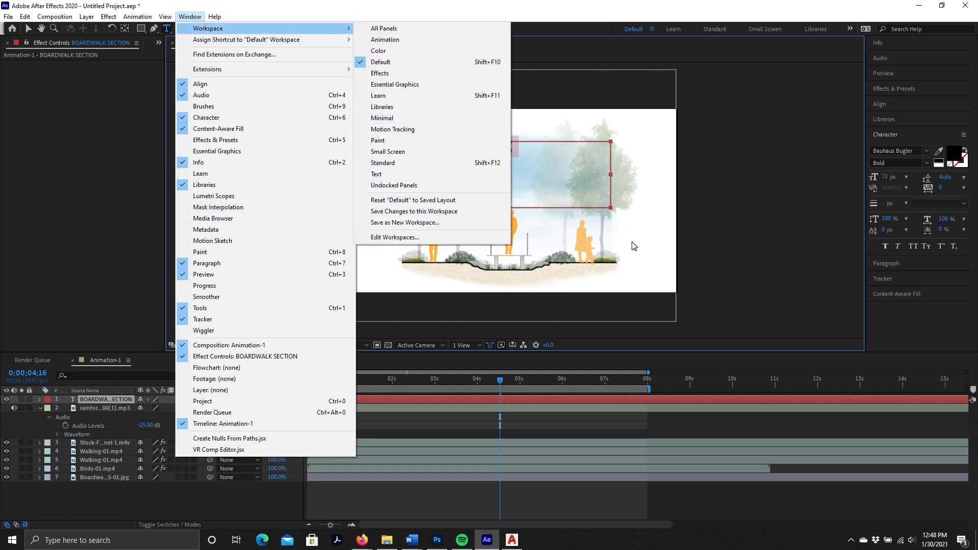
pyautogui.click(800, 252)
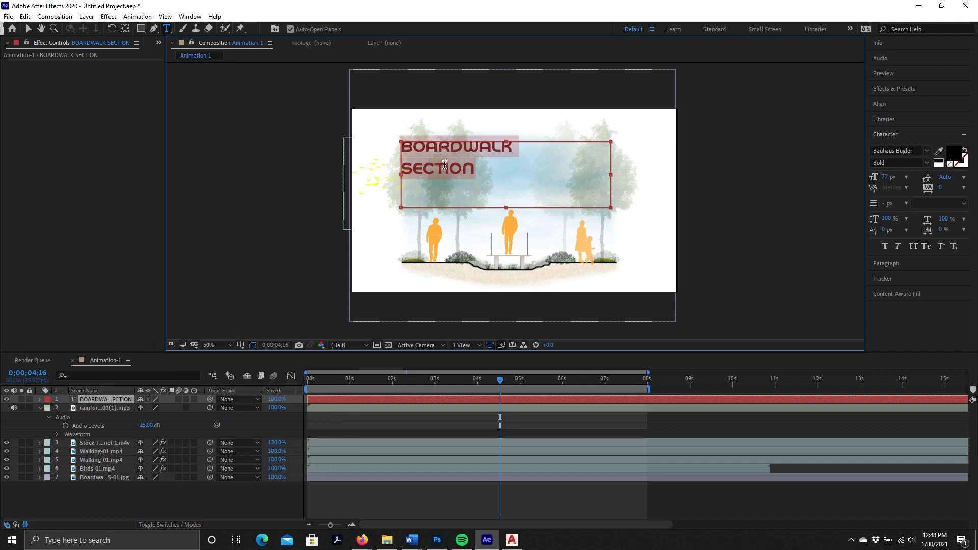
# Set the font size of the whole "BOARDWALK SECTION" title to 48 px.
pyautogui.click(907, 177)
pyautogui.click(914, 323)
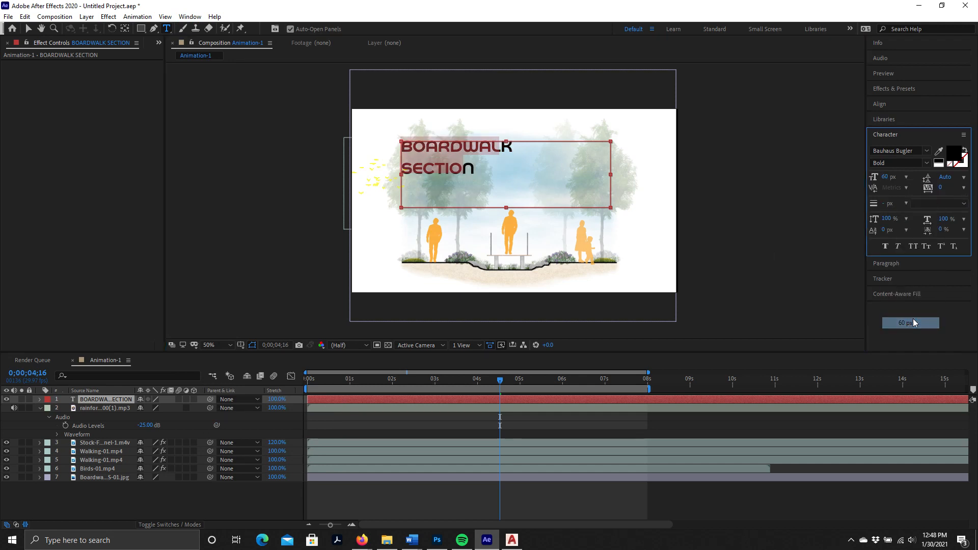
pyautogui.click(907, 177)
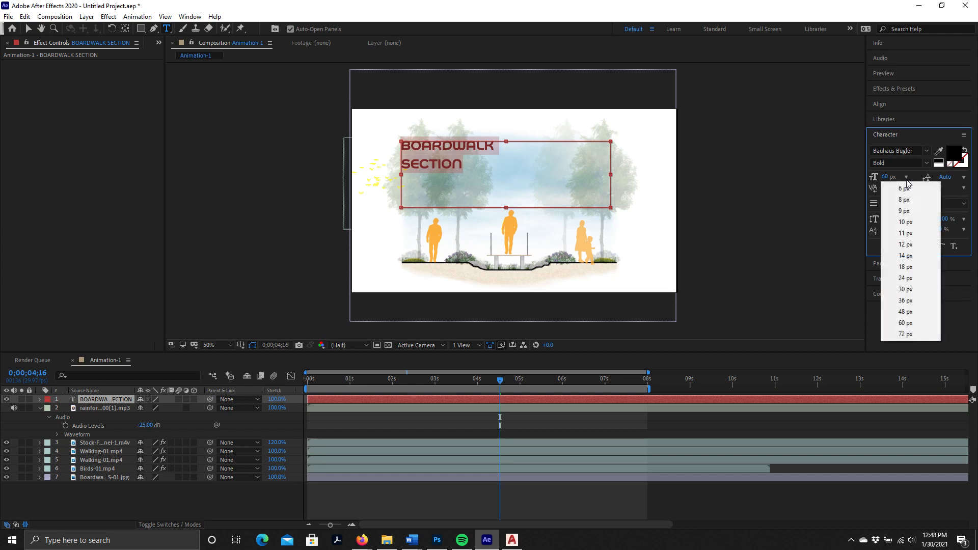
pyautogui.click(917, 312)
pyautogui.click(451, 159)
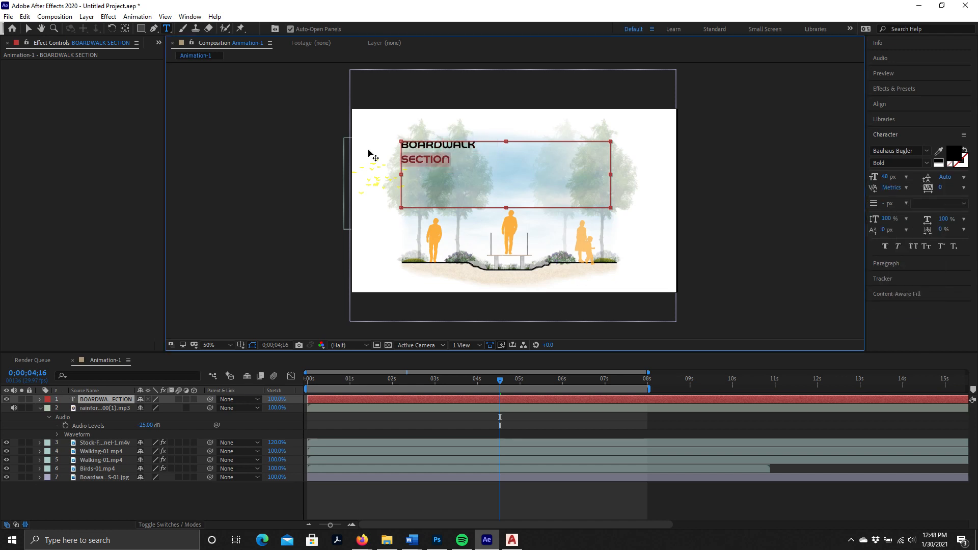
pyautogui.hotkey('ctrl', 'a')
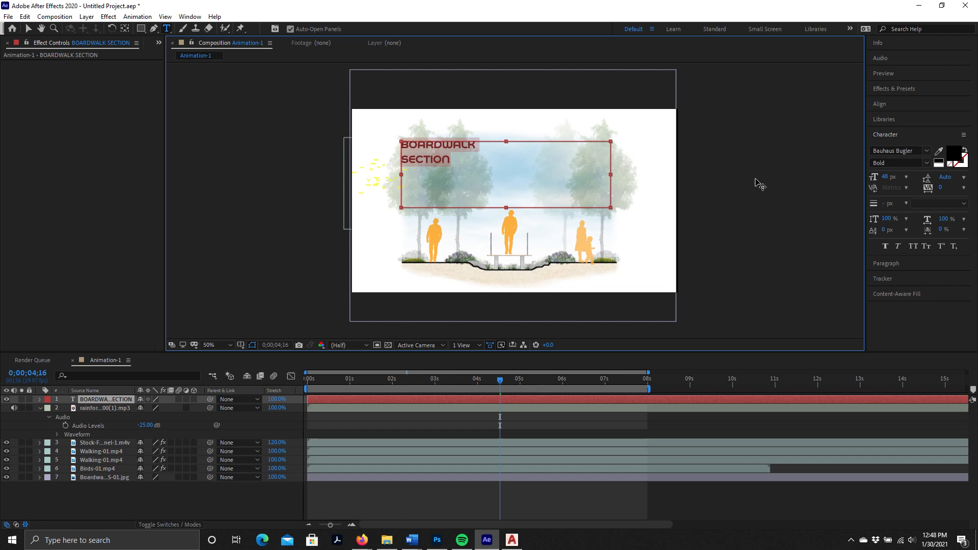
pyautogui.click(453, 146)
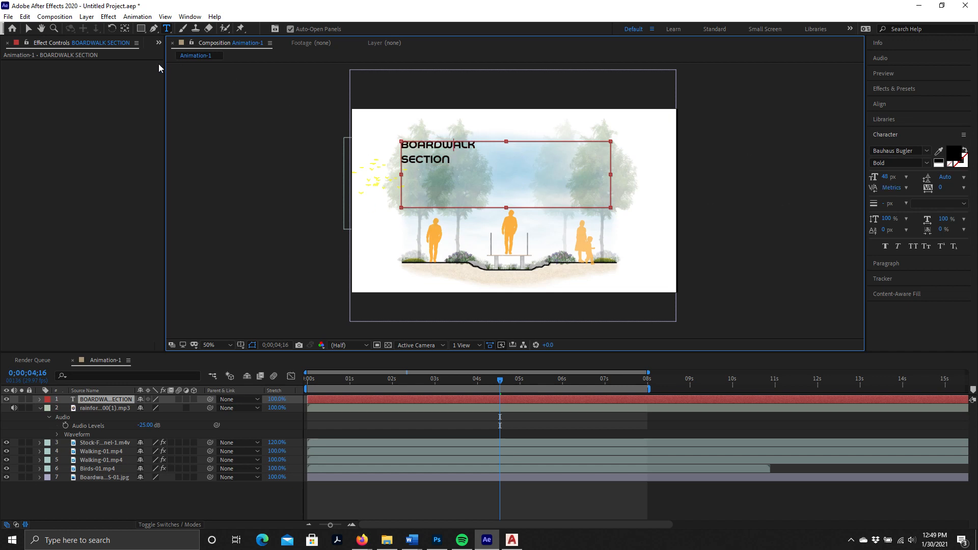
# Move the title up over the tops of the left-hand trees and preview the animation.
pyautogui.click(28, 29)
pyautogui.moveTo(420, 152); pyautogui.dragTo(415, 128)
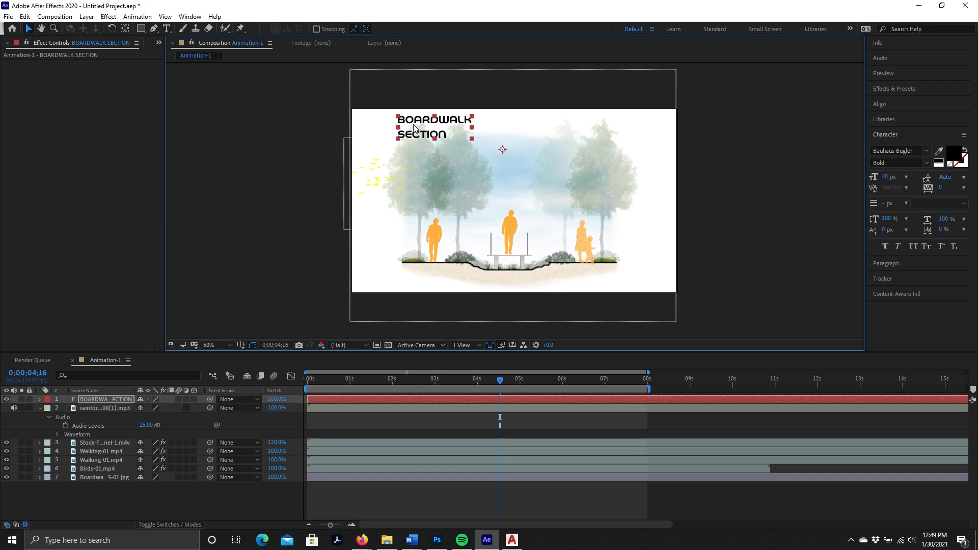
pyautogui.click(741, 231)
pyautogui.press('space')
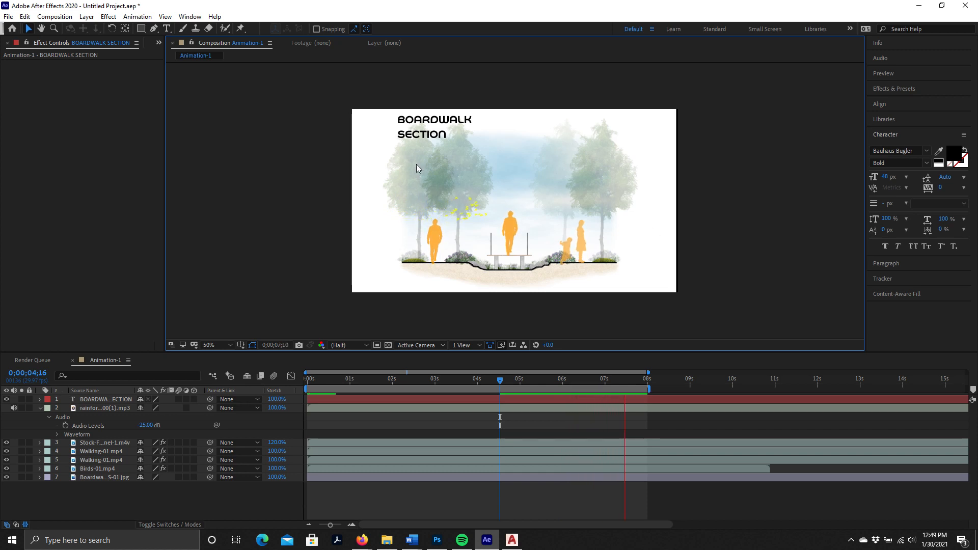
# Stop the preview, reopen the title for text editing and select both of its lines.
pyautogui.click(442, 134)
pyautogui.doubleClick(442, 134)
pyautogui.click(453, 134)
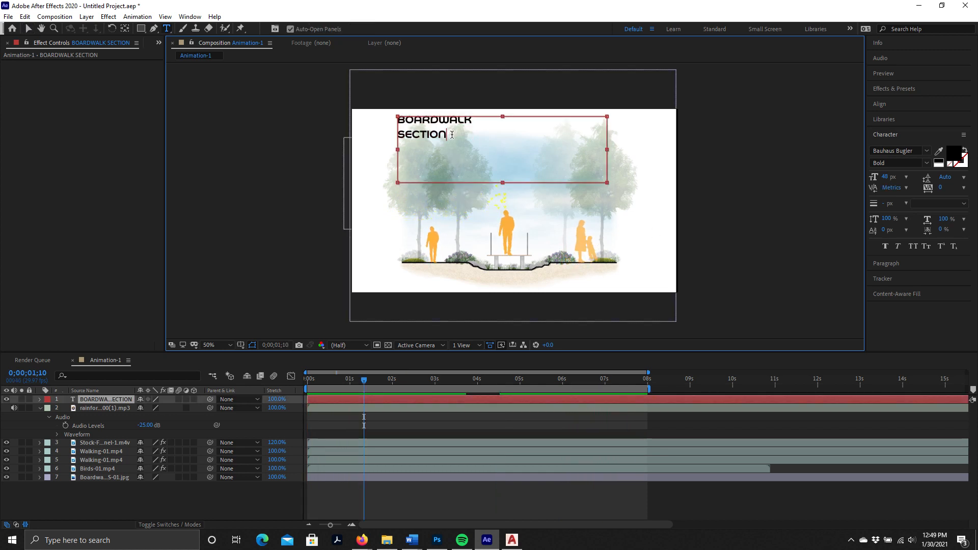
pyautogui.moveTo(452, 135); pyautogui.dragTo(359, 108)
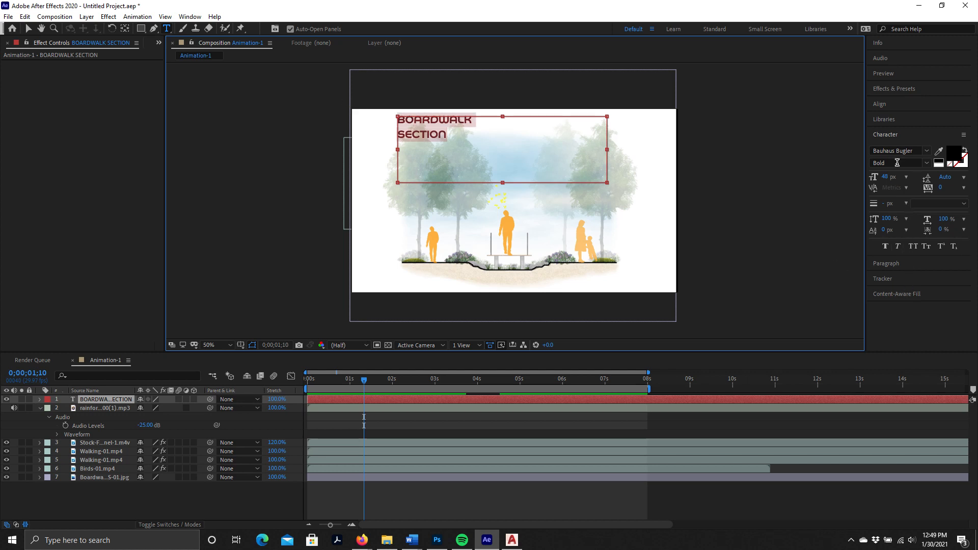
# Look through the Effects & Presets categories, including Generate, Text and Stylize, for a way to animate the title.
pyautogui.click(896, 89)
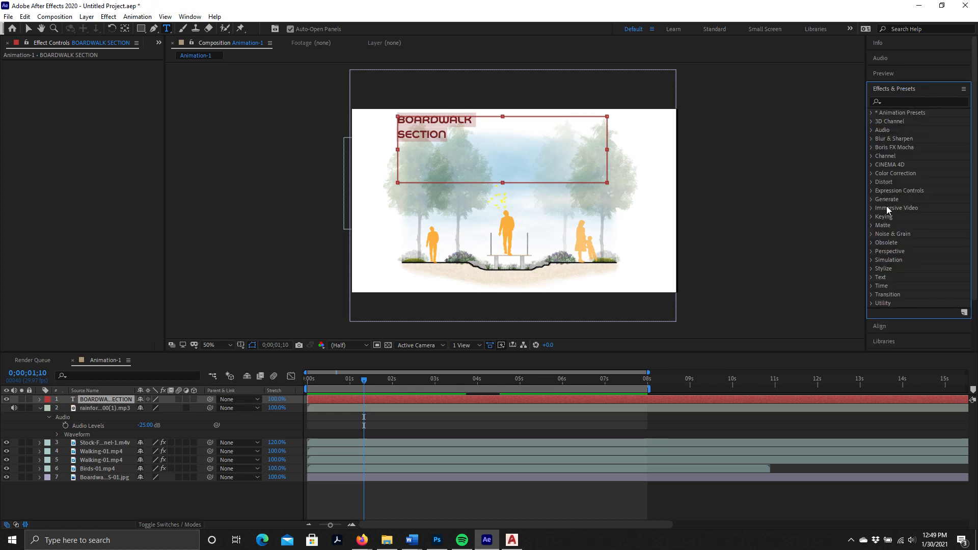
pyautogui.scroll(-3, 901, 209)
pyautogui.scroll(3, 905, 219)
pyautogui.click(871, 200)
pyautogui.click(872, 200)
pyautogui.scroll(-1, 890, 179)
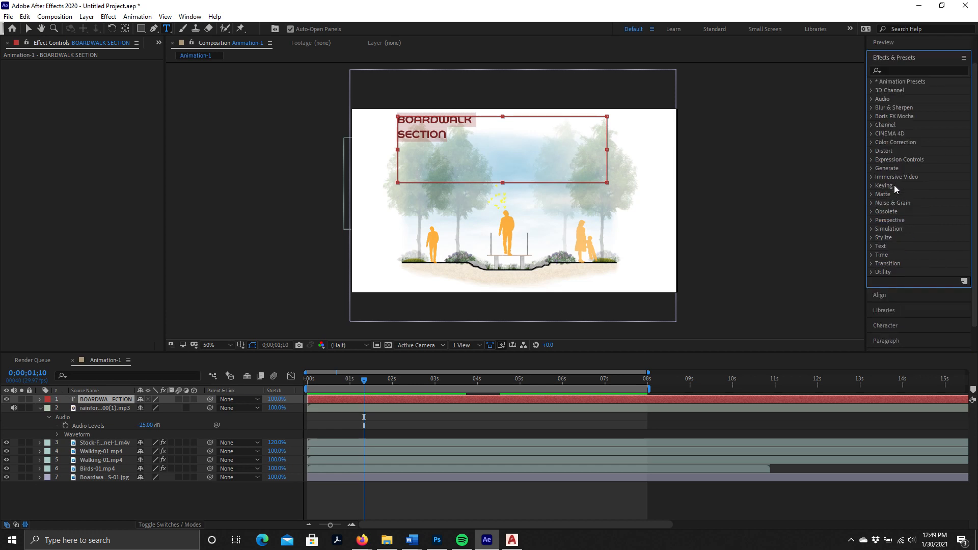
pyautogui.click(871, 246)
pyautogui.scroll(-1, 898, 246)
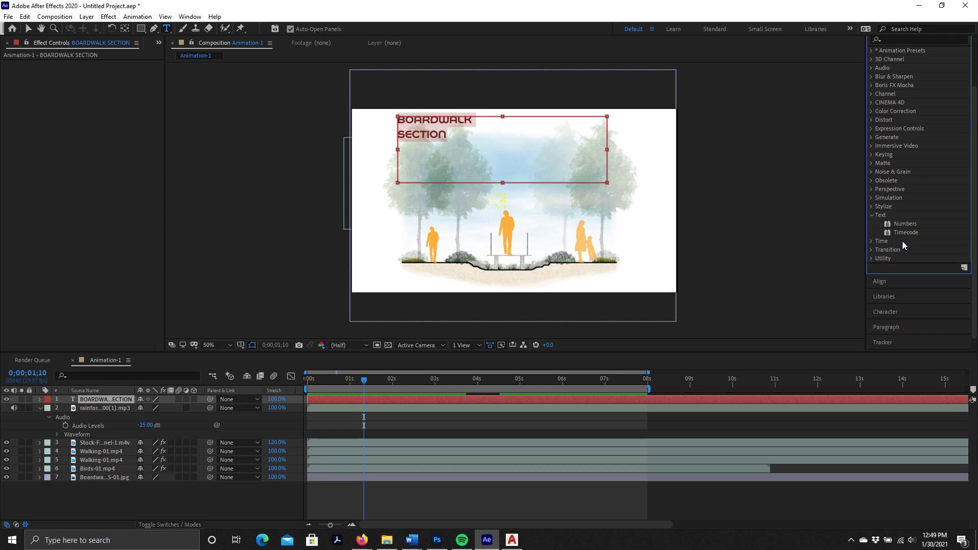
pyautogui.scroll(1, 887, 195)
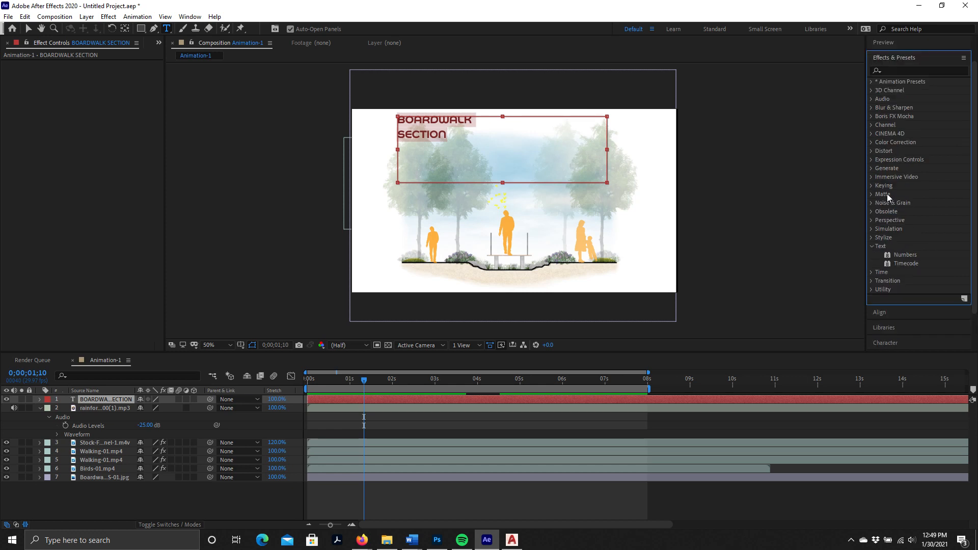
pyautogui.click(873, 237)
pyautogui.click(873, 238)
# Apply the Insert Text animation preset from the Mechanical text presets to the title and play it back.
pyautogui.click(870, 82)
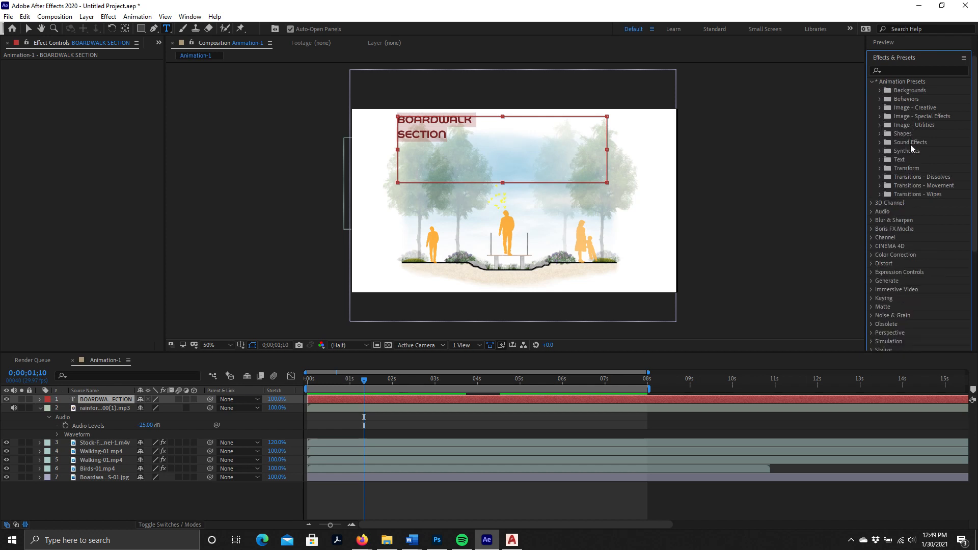
pyautogui.click(880, 160)
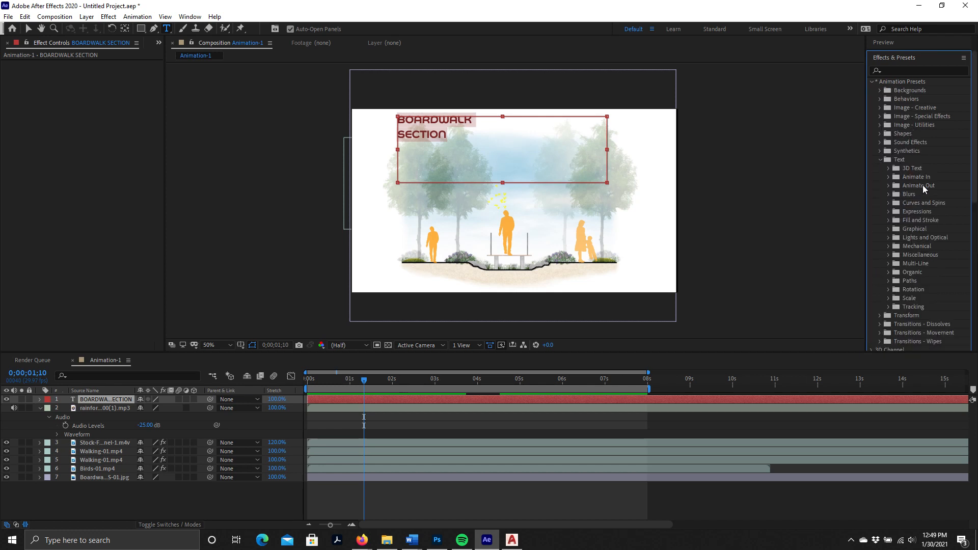
pyautogui.scroll(-1, 919, 177)
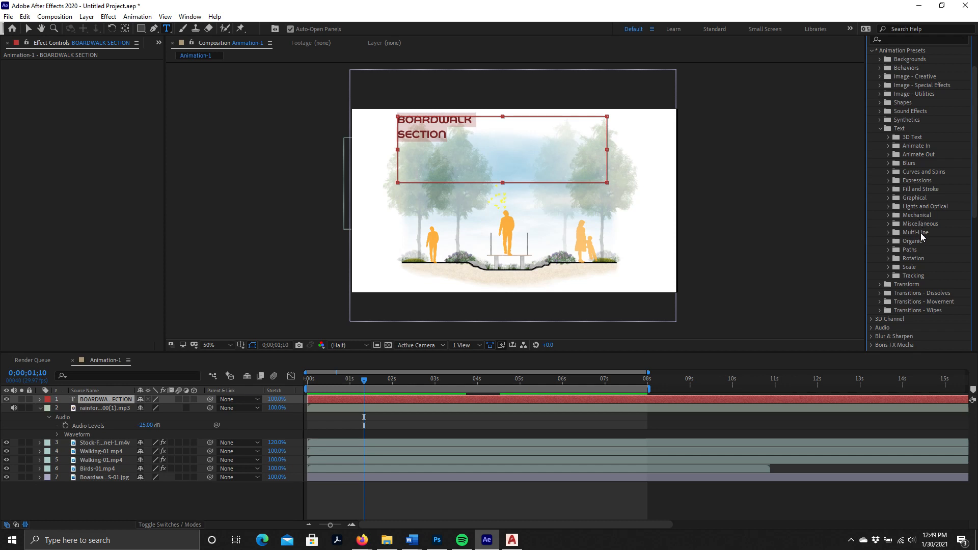
pyautogui.click(889, 215)
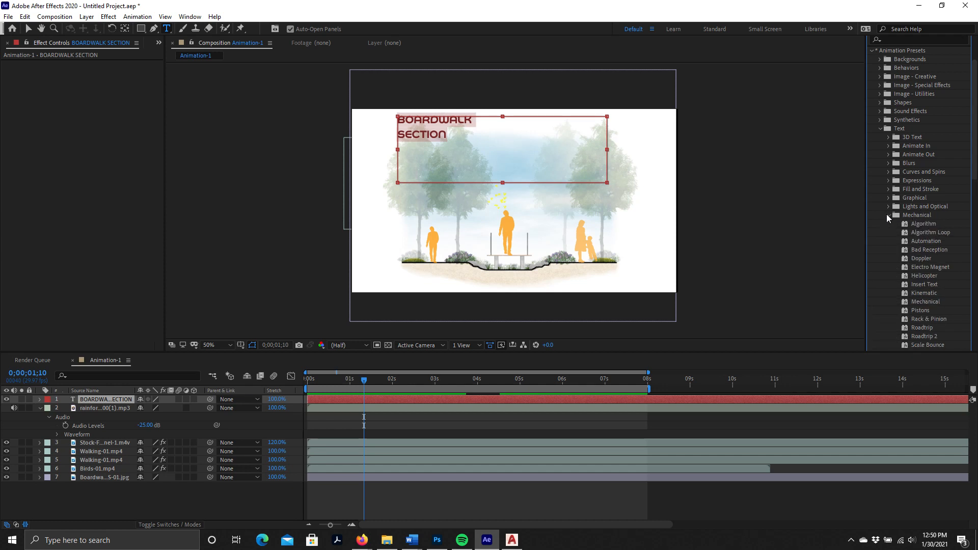
pyautogui.scroll(-1, 910, 233)
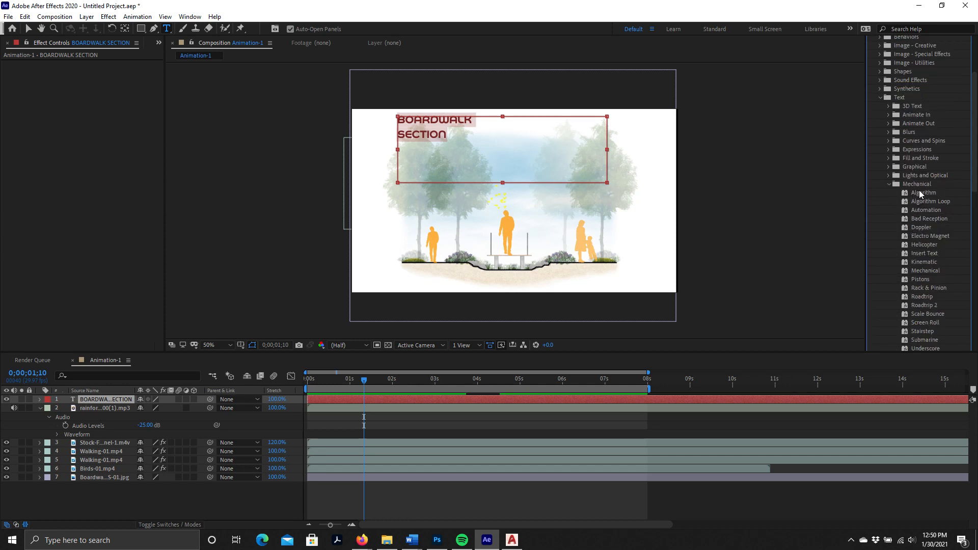
pyautogui.scroll(-1, 921, 197)
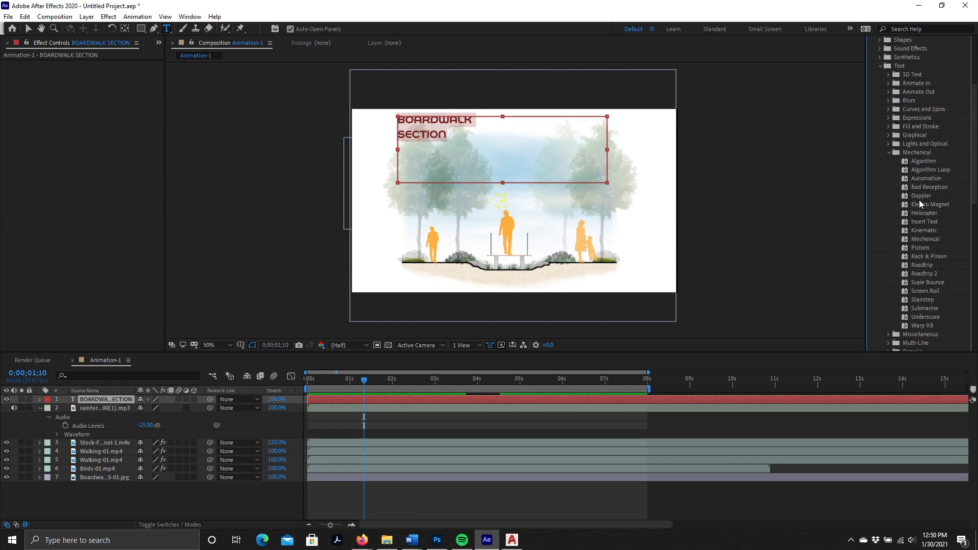
pyautogui.click(921, 240)
pyautogui.doubleClick(925, 222)
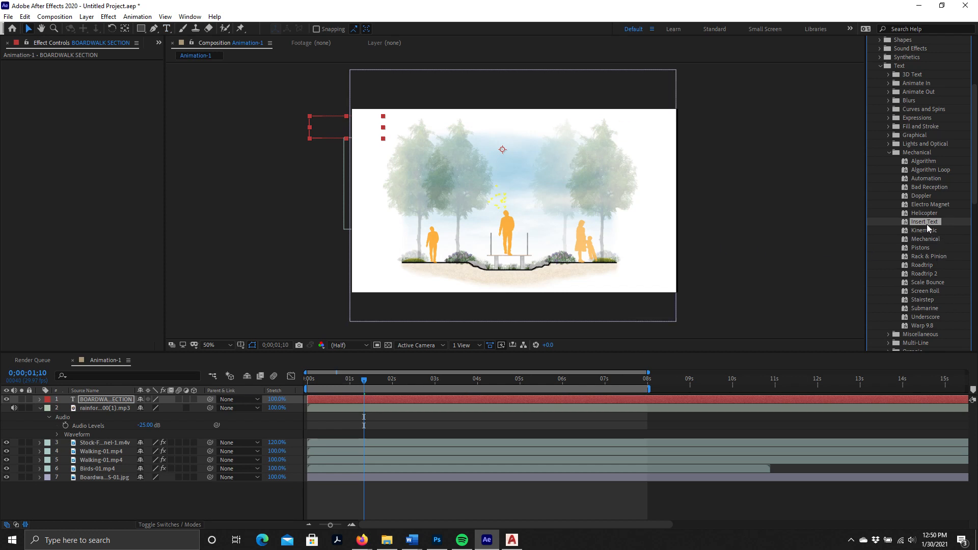
pyautogui.press('space')
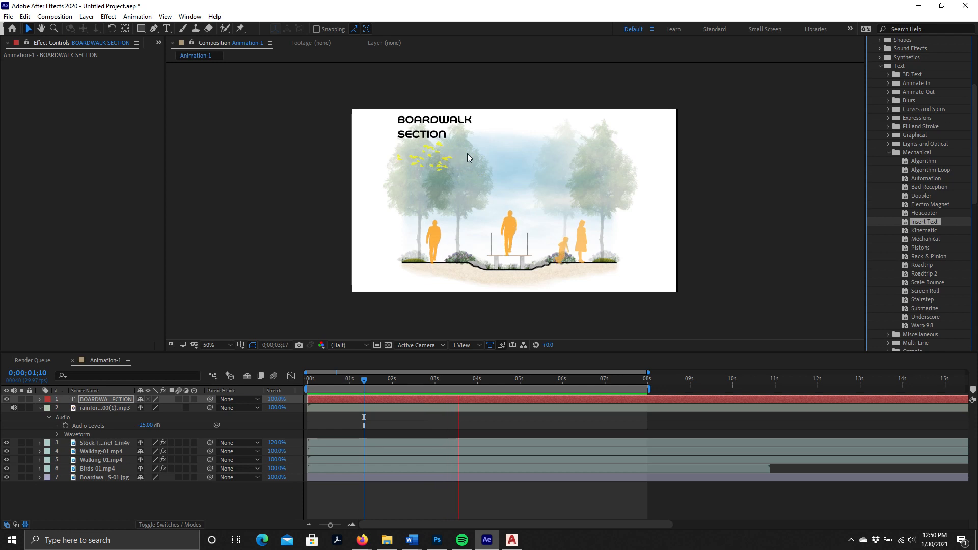
pyautogui.press('space')
# Apply the Mechanical text preset to the title at the current time and preview the result.
pyautogui.click(927, 239)
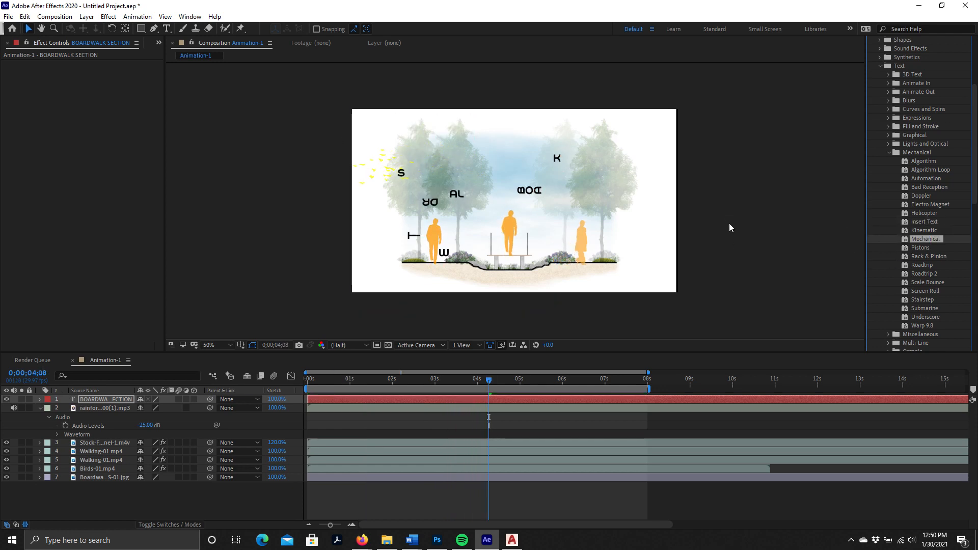
pyautogui.press('space')
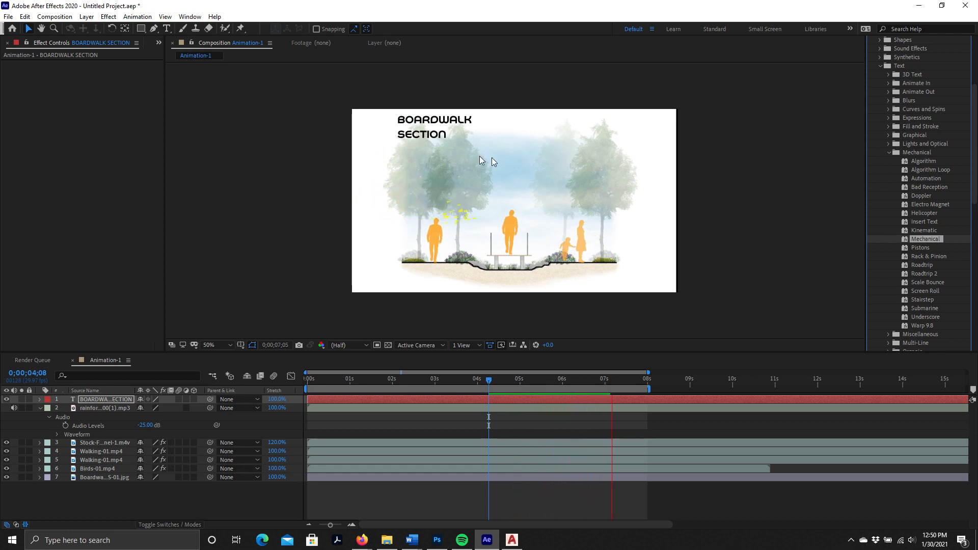
pyautogui.press('space')
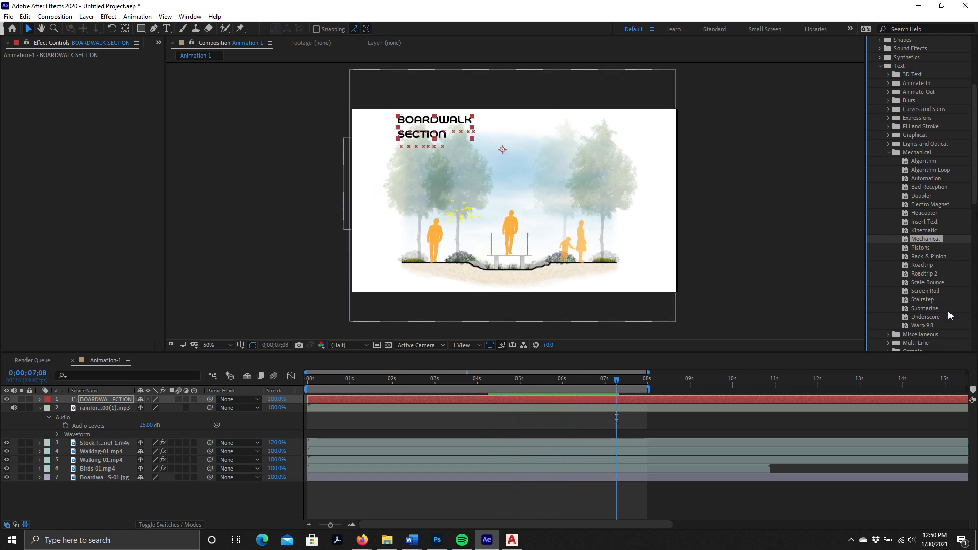
# Apply the Typewriter preset from the Animate In text presets to the title and preview the result.
pyautogui.click(922, 163)
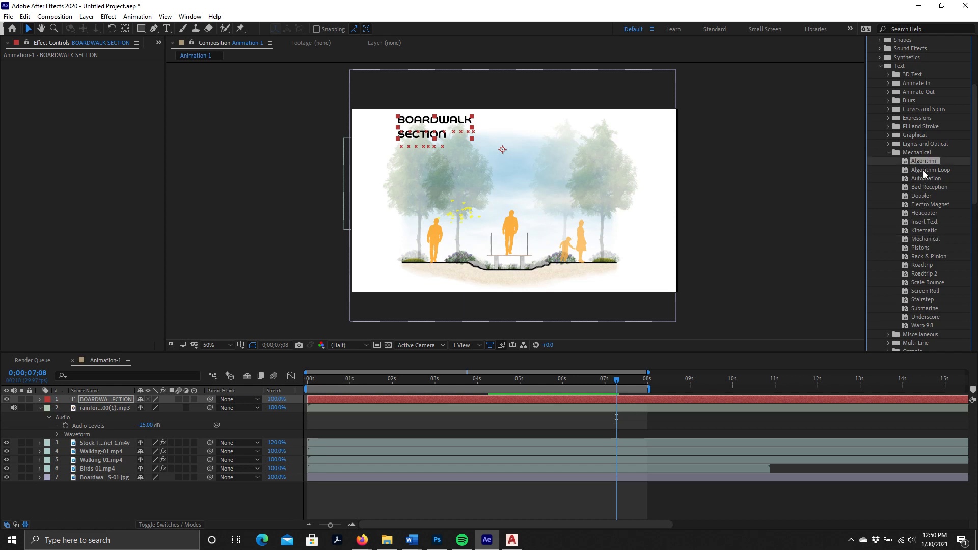
pyautogui.click(925, 216)
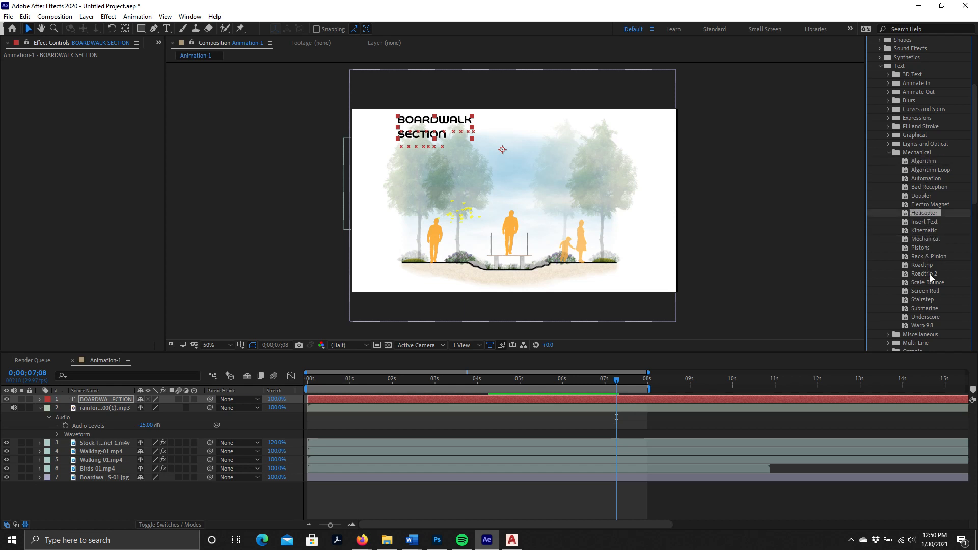
pyautogui.click(889, 152)
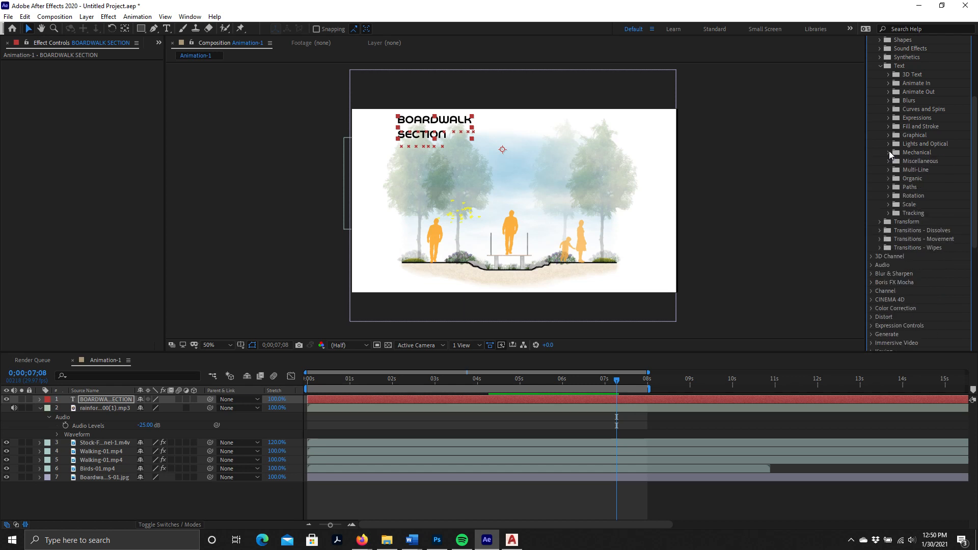
pyautogui.click(888, 83)
pyautogui.scroll(-3, 915, 116)
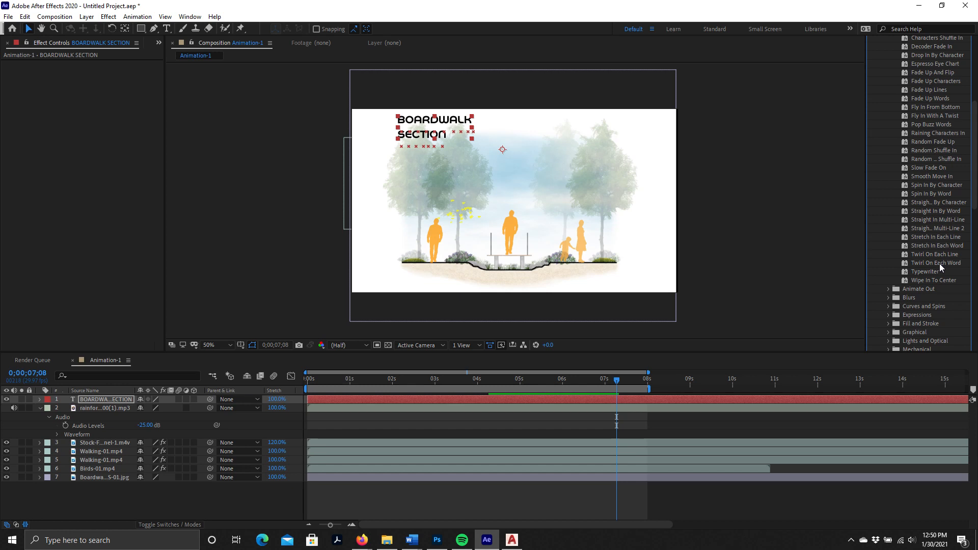
pyautogui.click(935, 272)
pyautogui.doubleClick(932, 273)
pyautogui.press('space')
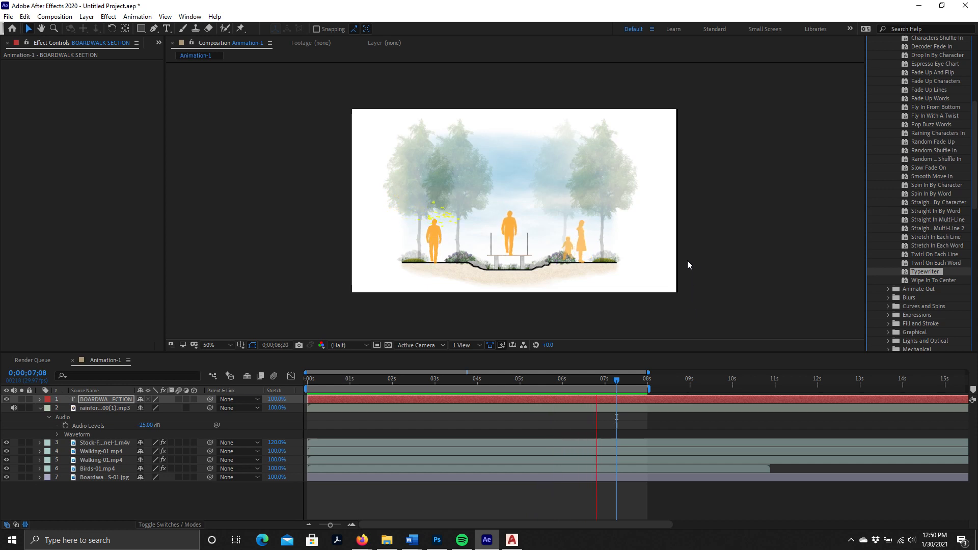
pyautogui.press('space')
pyautogui.click(784, 227)
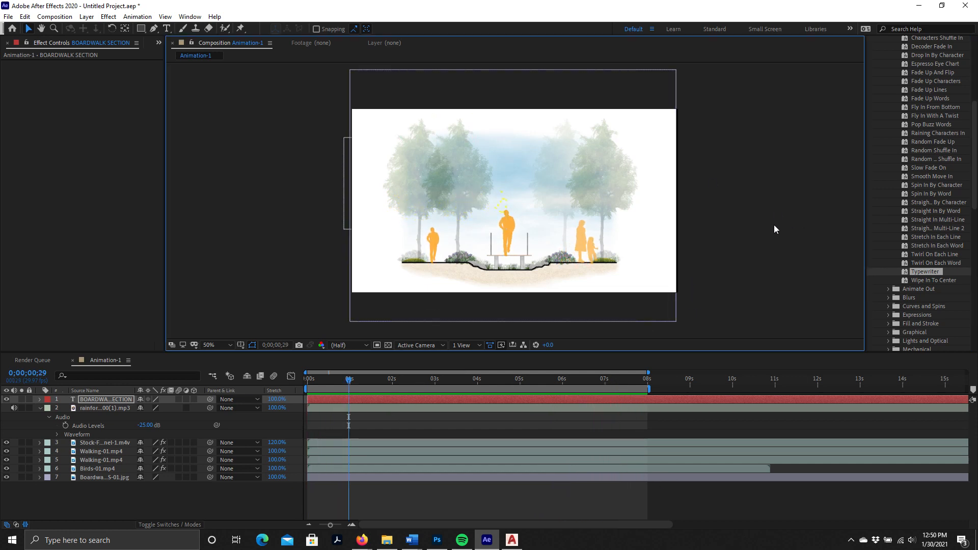
# Expand the title layer's properties and, with the current time at 0;00;00;00, try to shift its first text keyframe earlier.
pyautogui.click(435, 134)
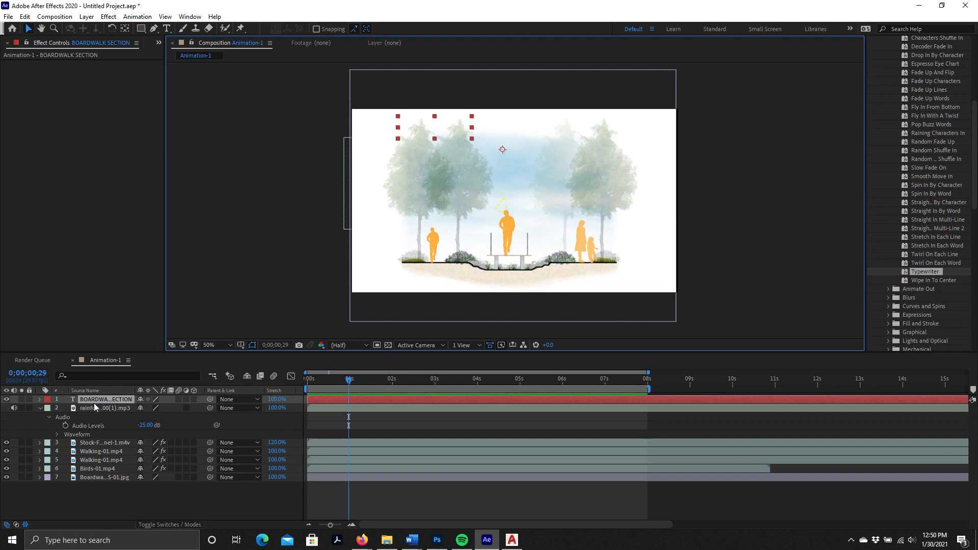
pyautogui.click(40, 399)
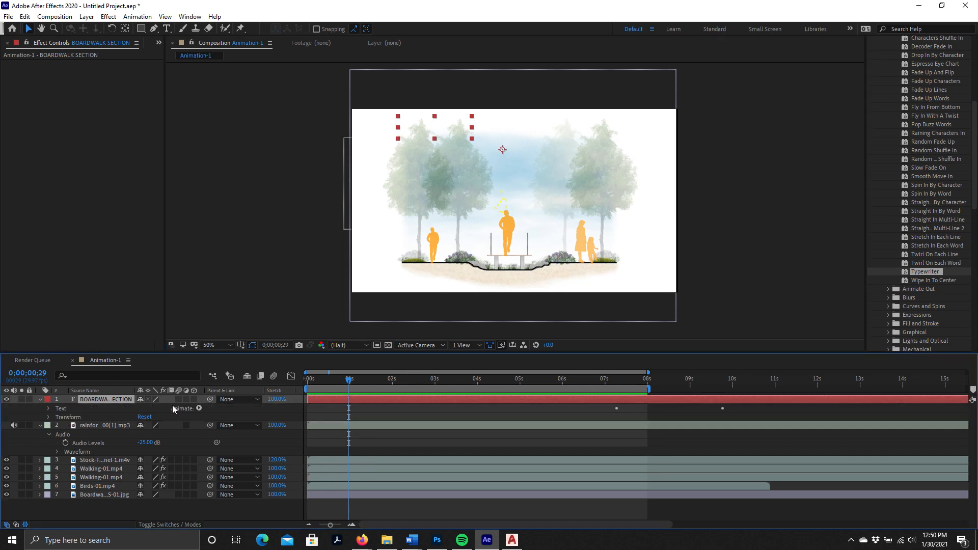
pyautogui.click(49, 418)
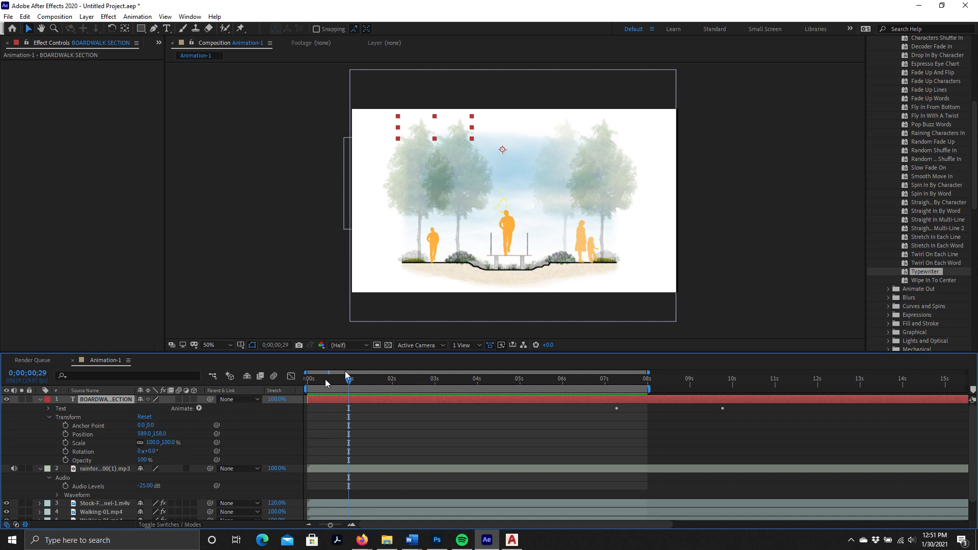
pyautogui.moveTo(348, 381); pyautogui.dragTo(308, 380)
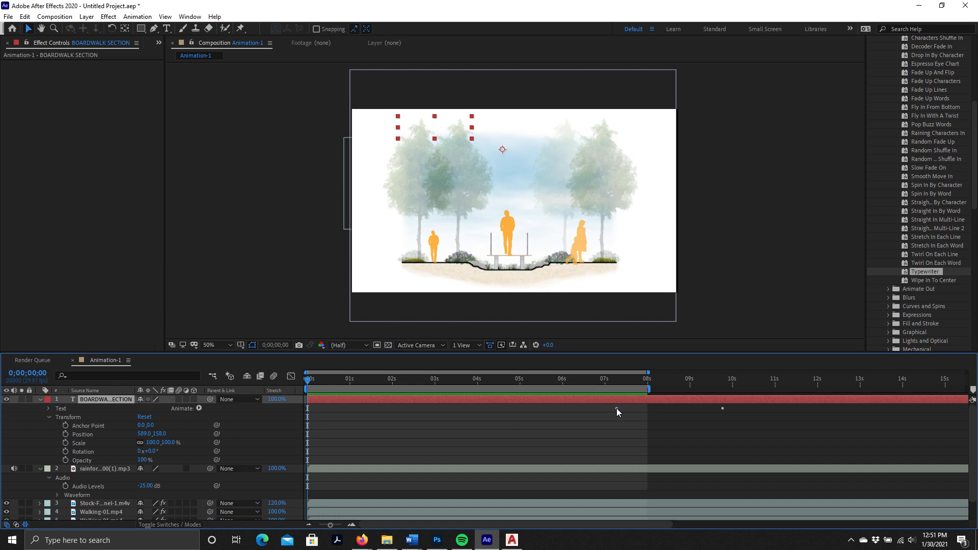
pyautogui.moveTo(618, 410); pyautogui.dragTo(587, 411)
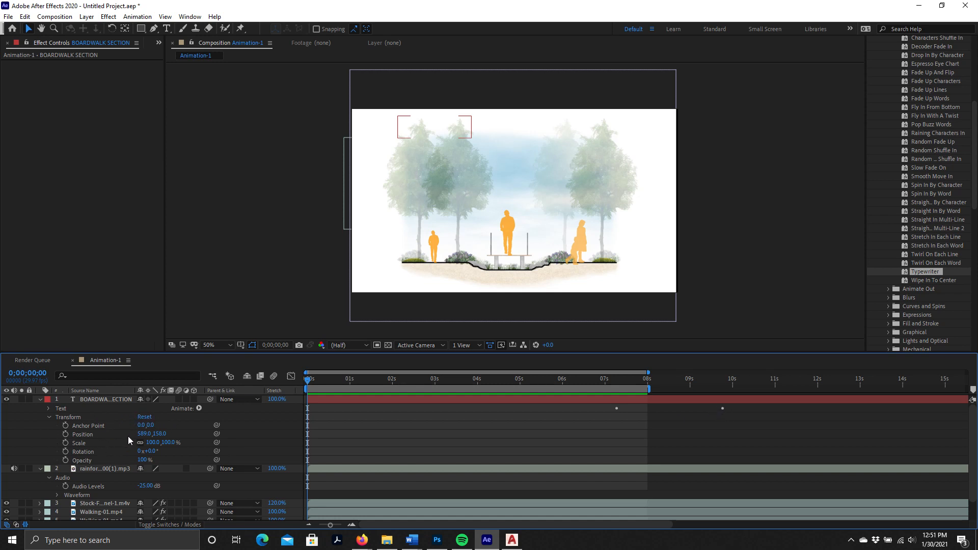
# Reset the title's transform, try a vertical position of 353, and reset the transform again.
pyautogui.click(146, 417)
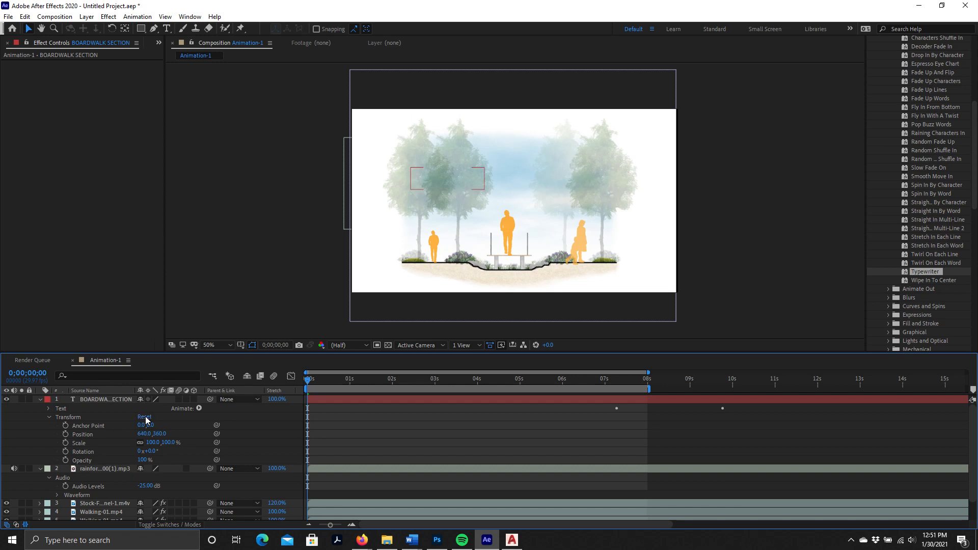
pyautogui.click(199, 409)
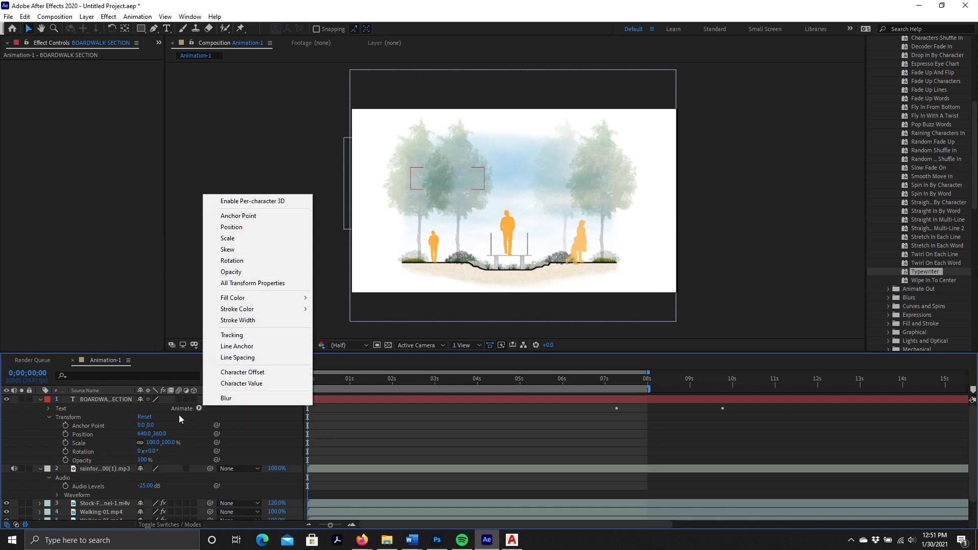
pyautogui.click(140, 417)
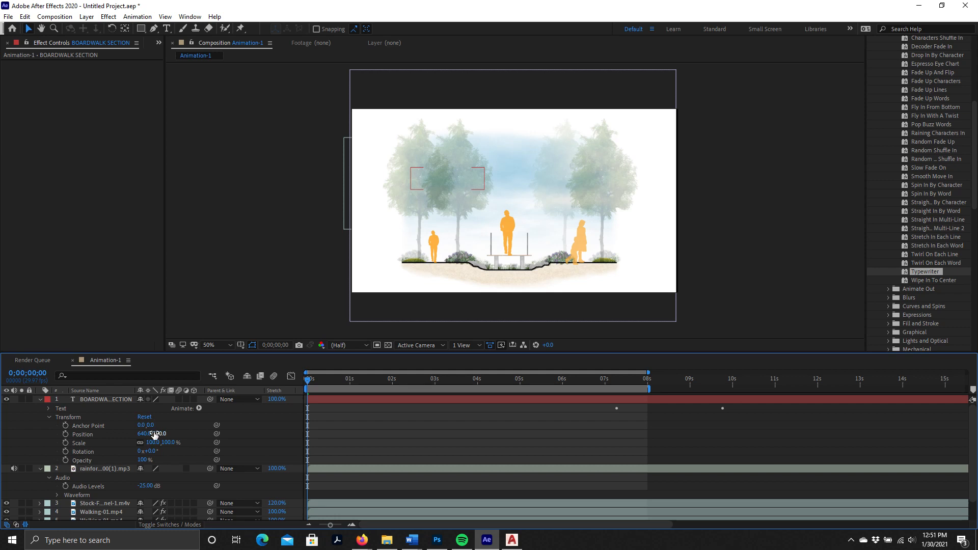
pyautogui.moveTo(154, 435); pyautogui.dragTo(151, 435)
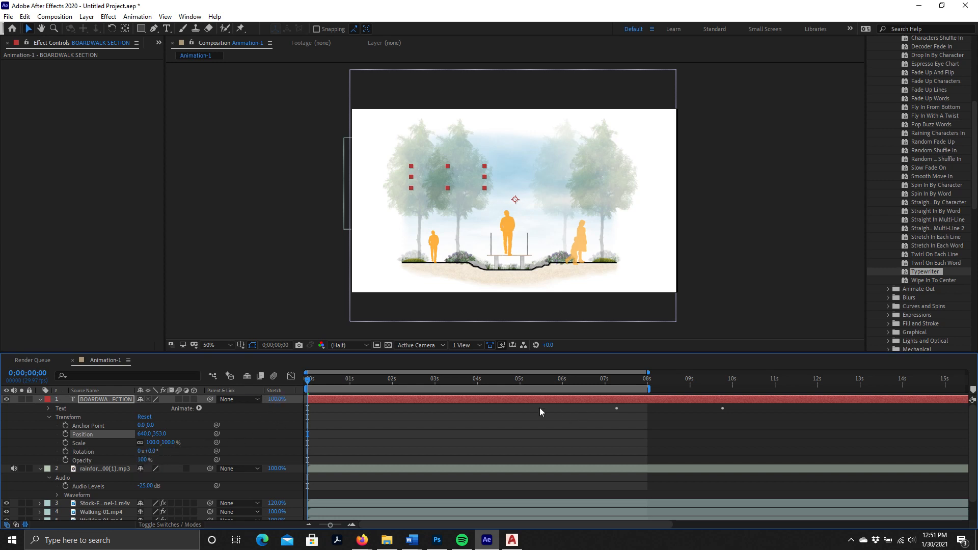
pyautogui.click(617, 408)
pyautogui.rightClick(616, 408)
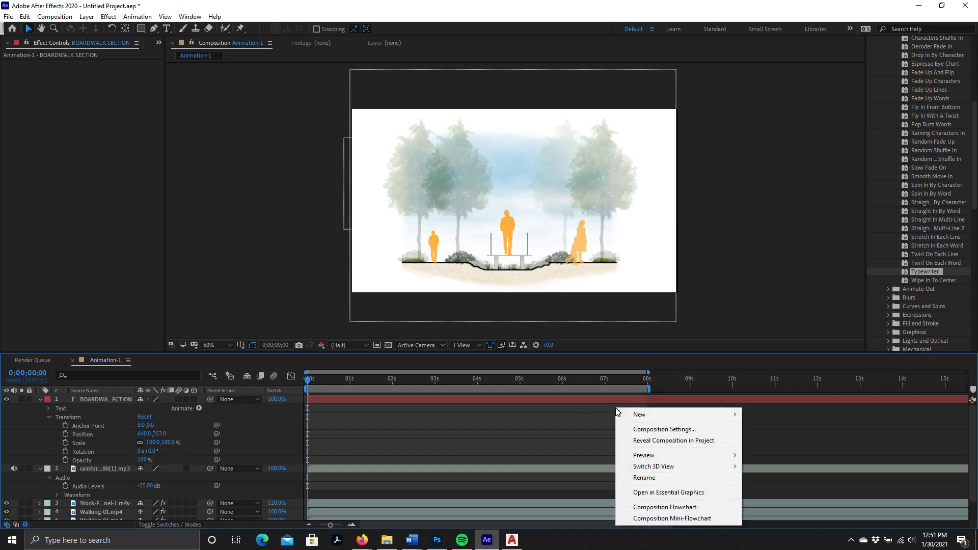
pyautogui.click(251, 416)
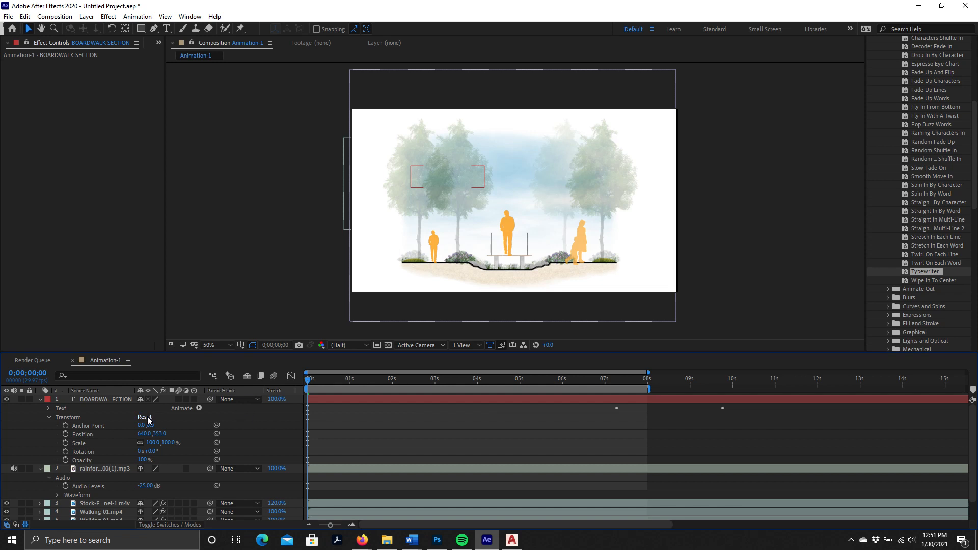
# Expand the title's Text properties and examine the animators and their keyframe timing.
pyautogui.click(90, 408)
pyautogui.rightClick(81, 409)
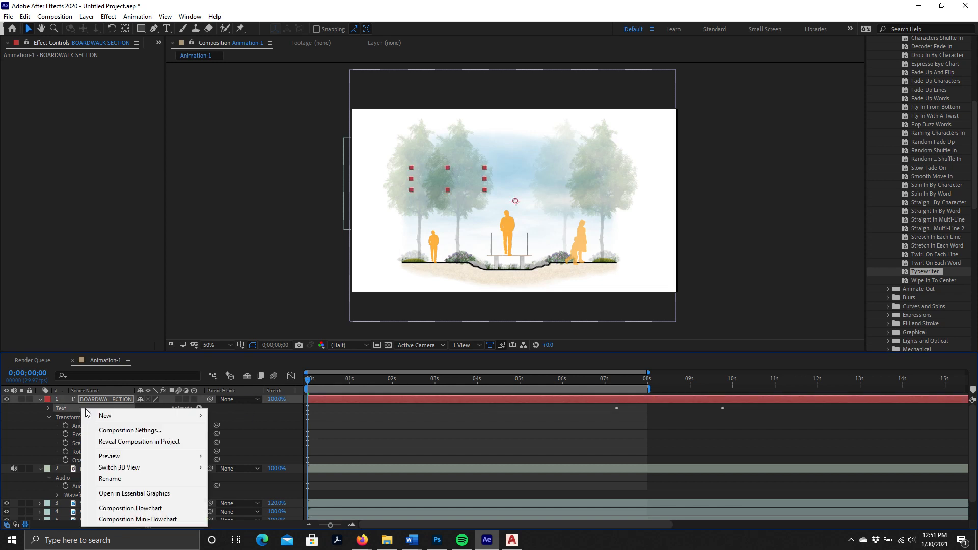
pyautogui.click(49, 409)
pyautogui.scroll(-1, 47, 408)
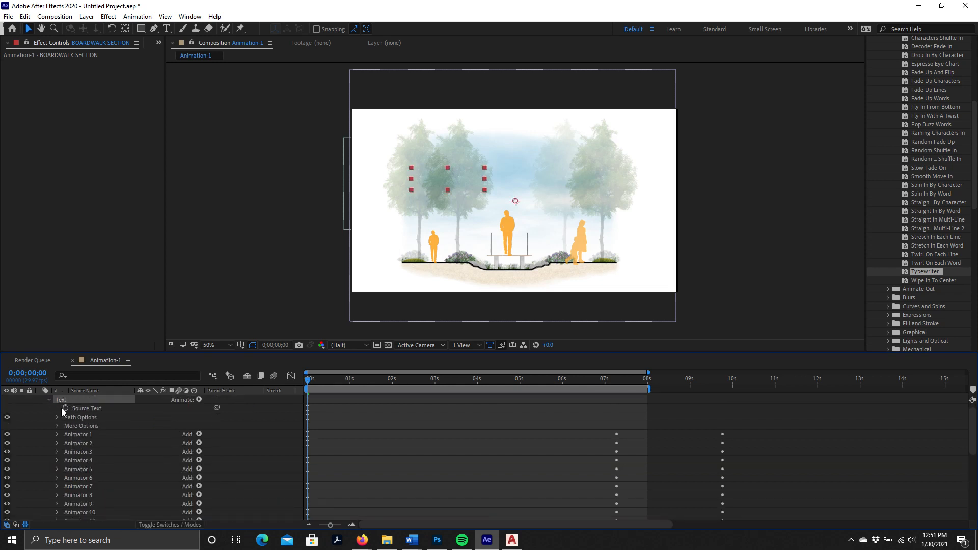
pyautogui.scroll(-3, 125, 434)
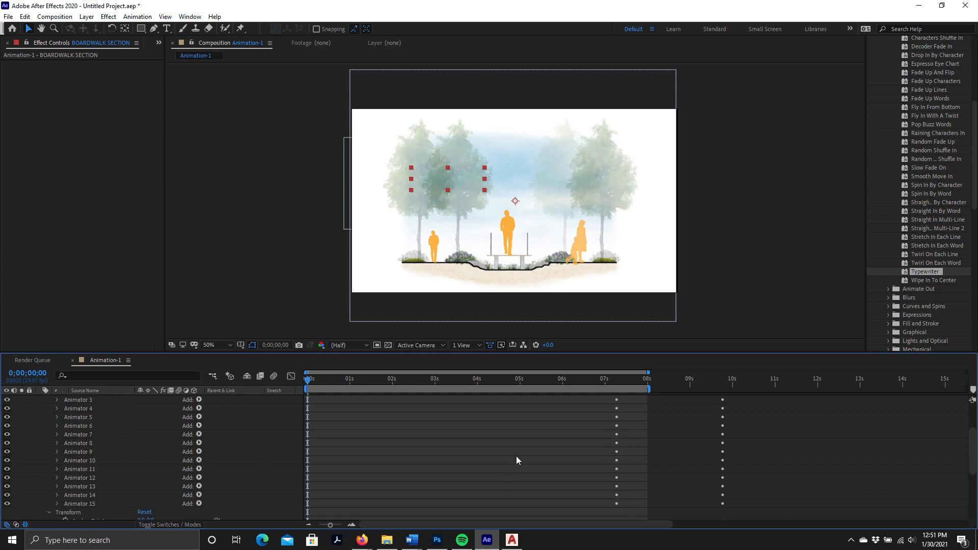
pyautogui.scroll(4, 222, 444)
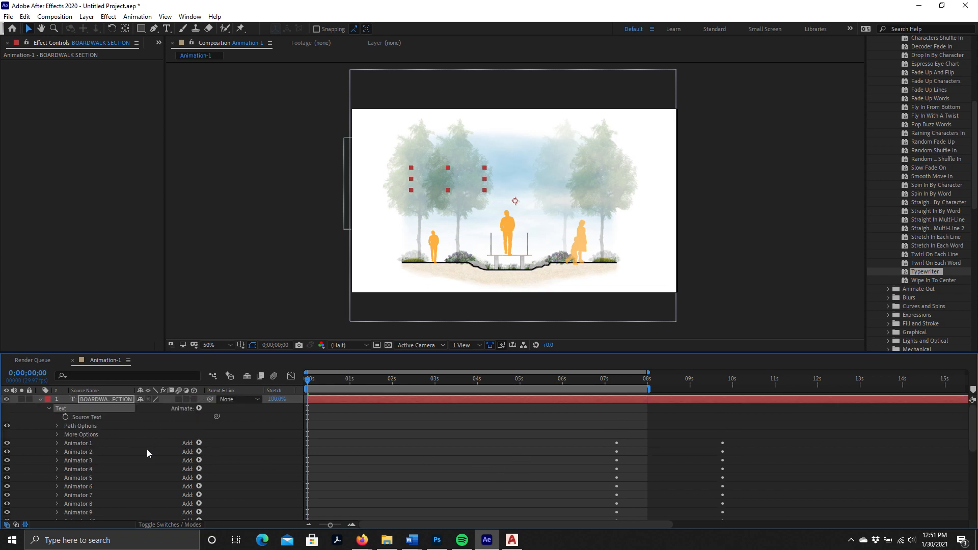
pyautogui.scroll(-3, 276, 447)
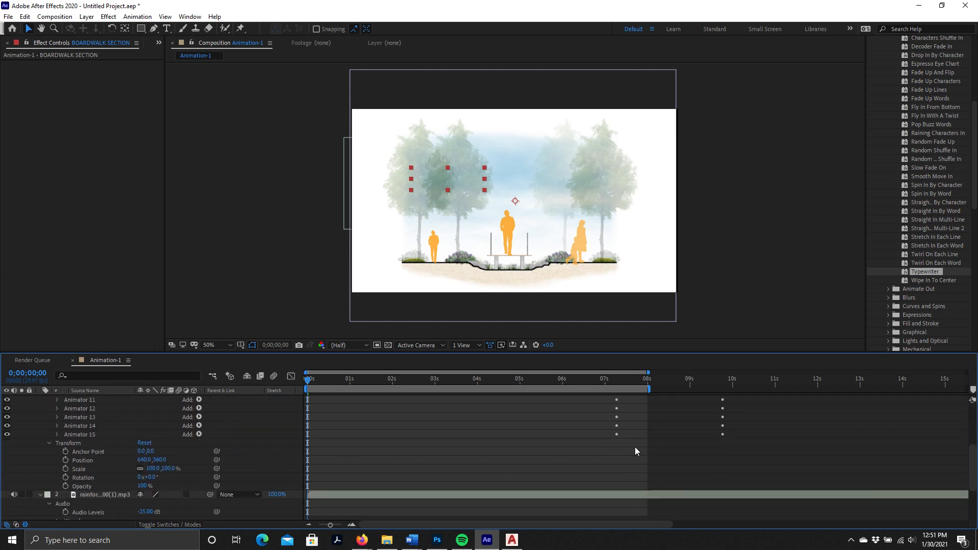
pyautogui.scroll(3, 637, 457)
# Preview the animation, collapse the Text properties and move the current time to the title's first keyframe at 0;00;07;08.
pyautogui.press('space')
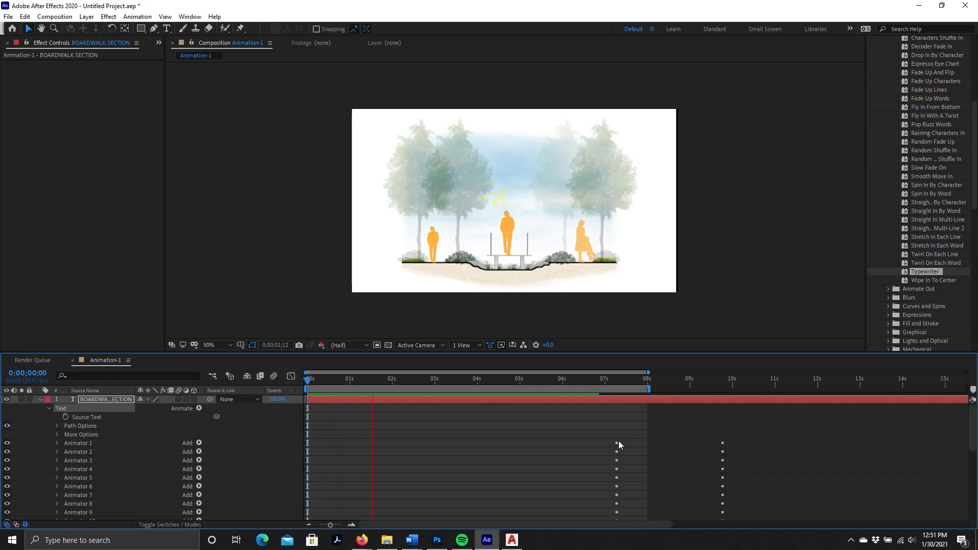
pyautogui.click(618, 442)
pyautogui.press('space')
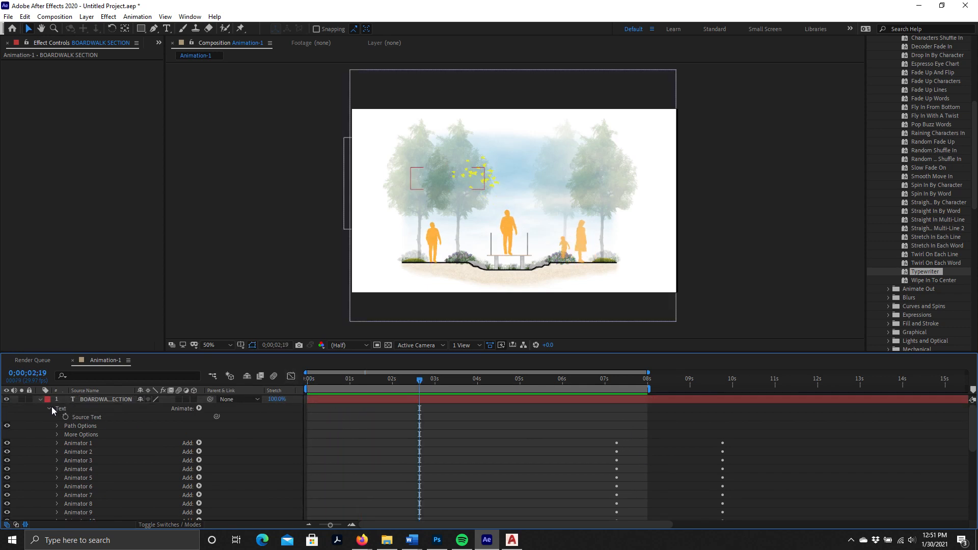
pyautogui.click(48, 408)
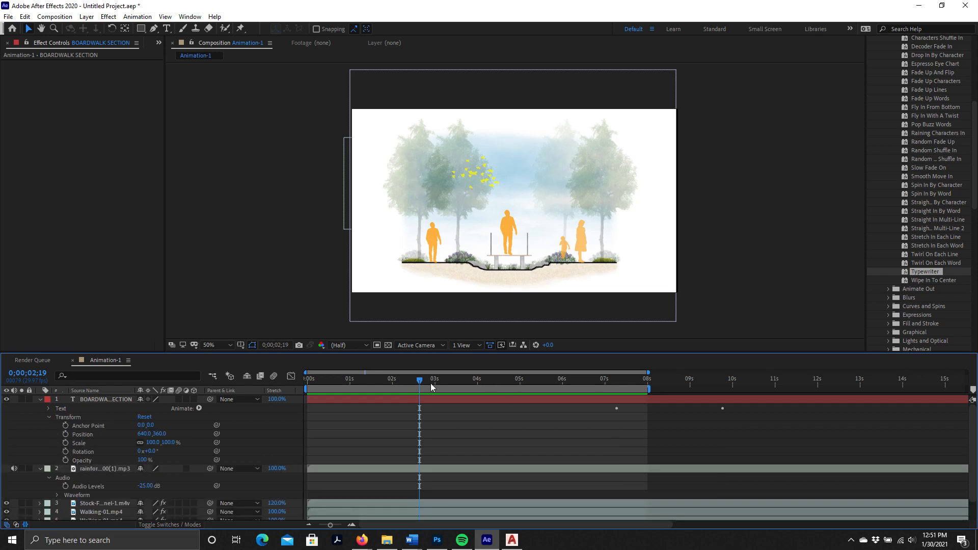
pyautogui.moveTo(416, 381); pyautogui.dragTo(617, 385)
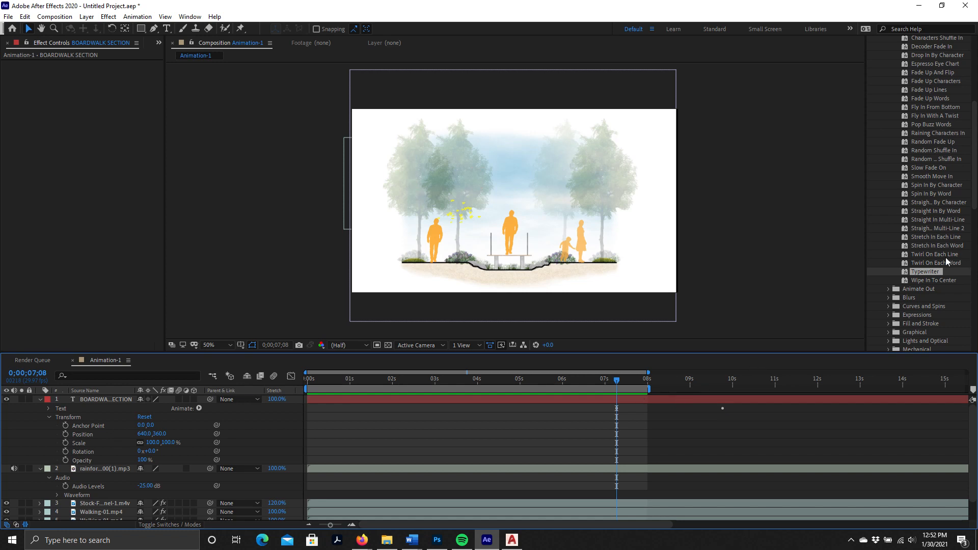
# Return to 0;00;00;00, collapse the expanded layers, then try the Typewriter preset from there and preview the result.
pyautogui.press('Home')
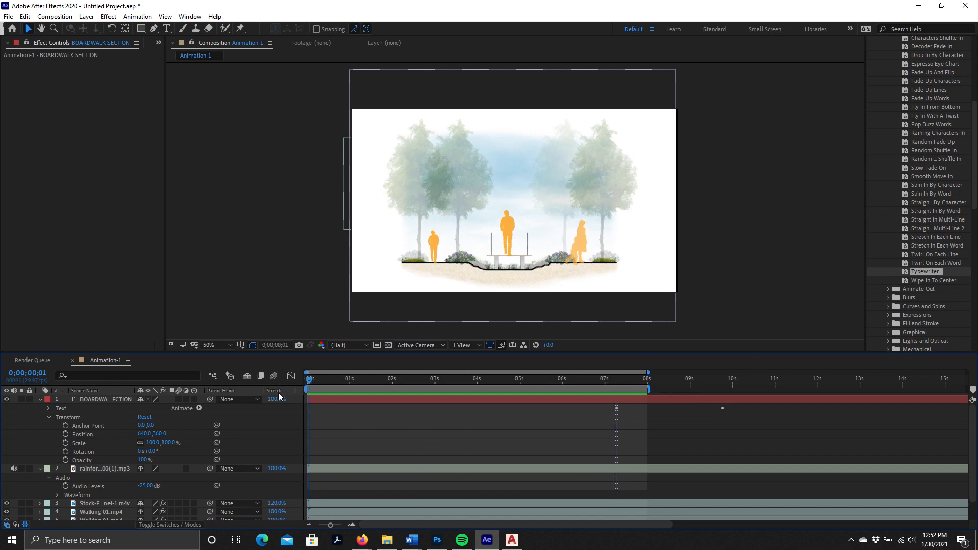
pyautogui.click(40, 400)
pyautogui.click(40, 410)
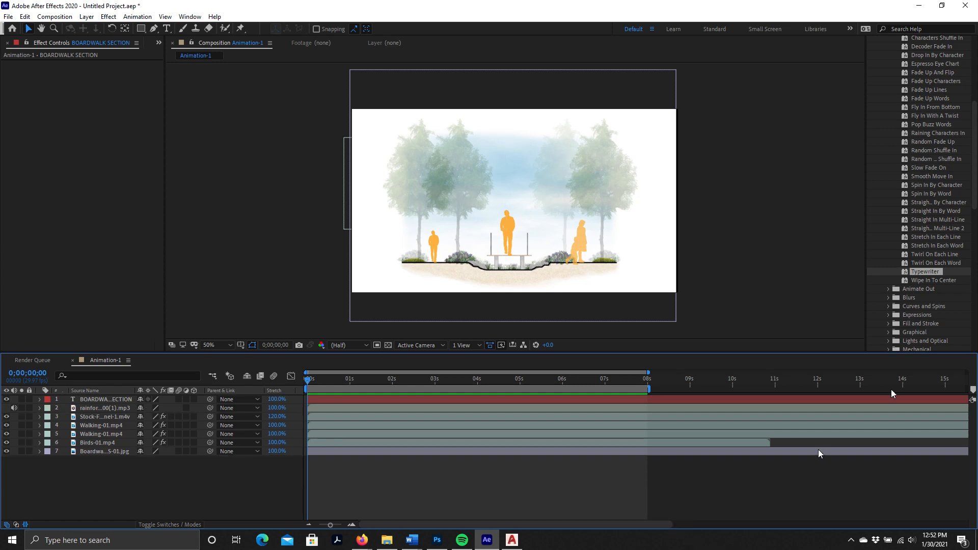
pyautogui.doubleClick(918, 271)
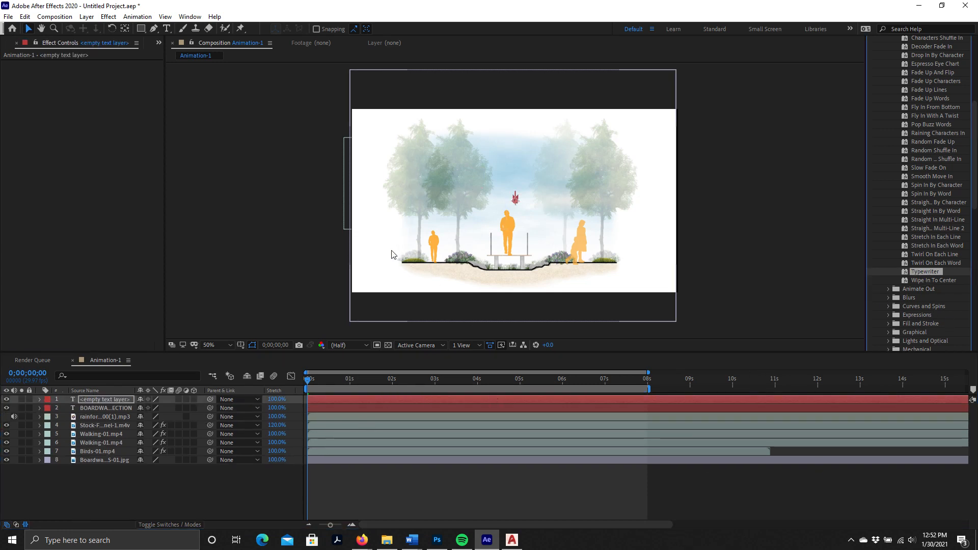
pyautogui.click(472, 160)
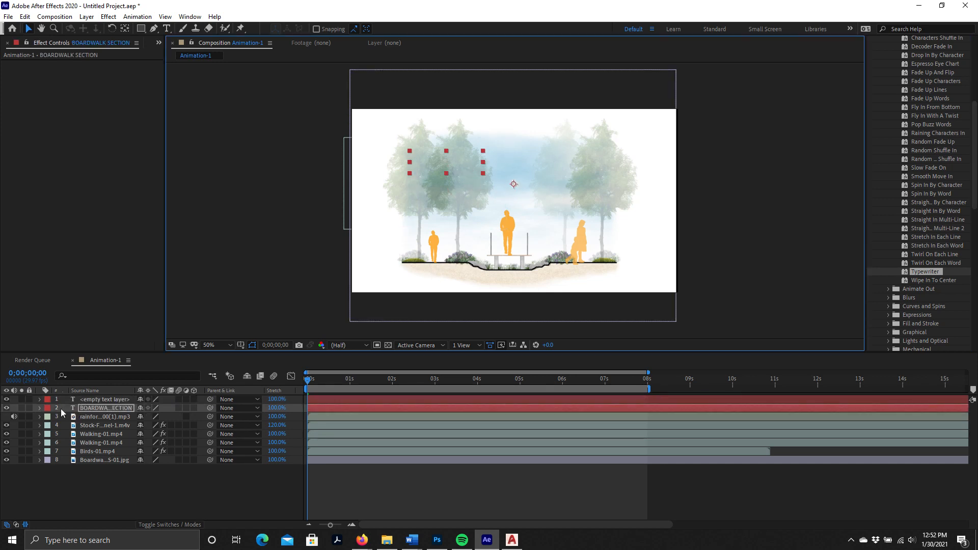
pyautogui.click(91, 400)
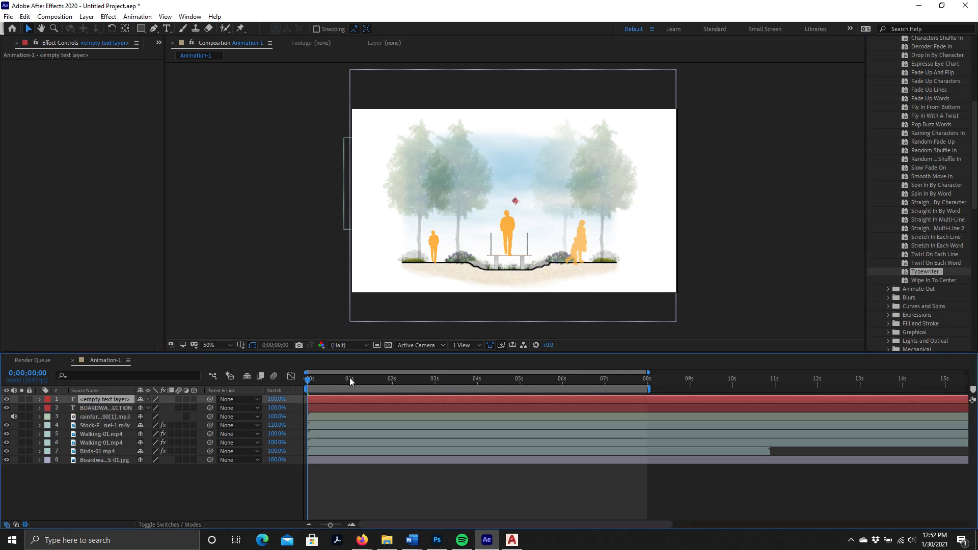
pyautogui.press('space')
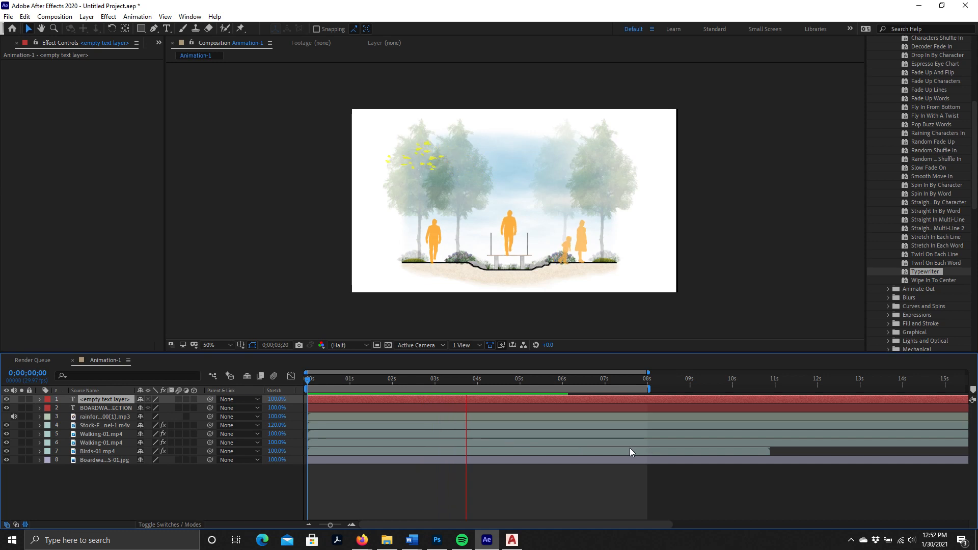
pyautogui.press('space')
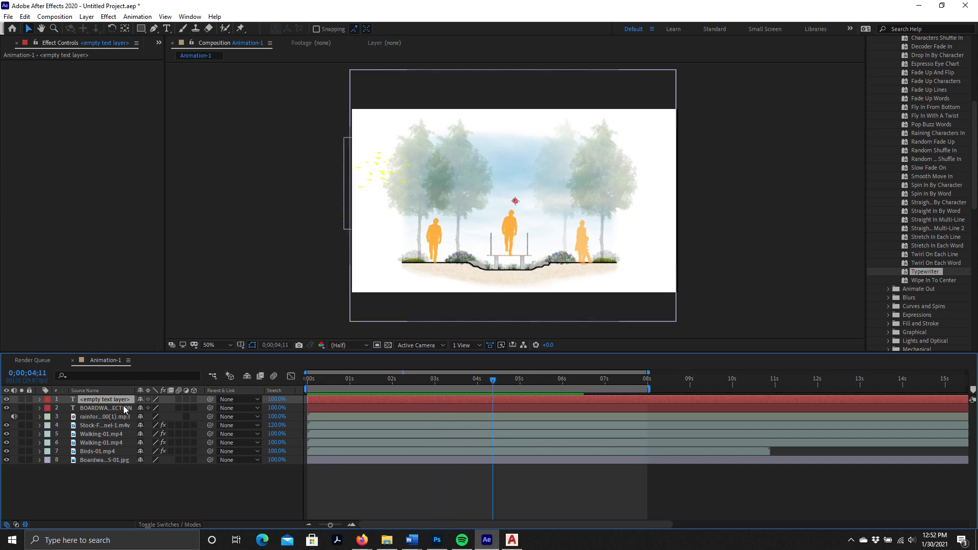
# Delete the empty text layer and the BOARDWALK SECTION title layer.
pyautogui.press('Delete')
pyautogui.click(97, 400)
pyautogui.press('Delete')
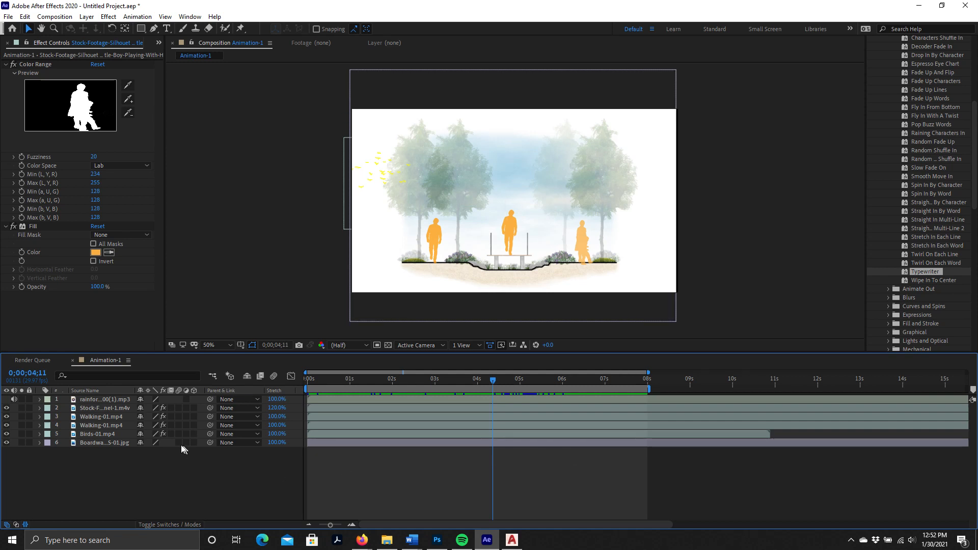
# Create a text box across the upper part of the image and enter BOARDWALK SECTION on two lines.
pyautogui.click(168, 28)
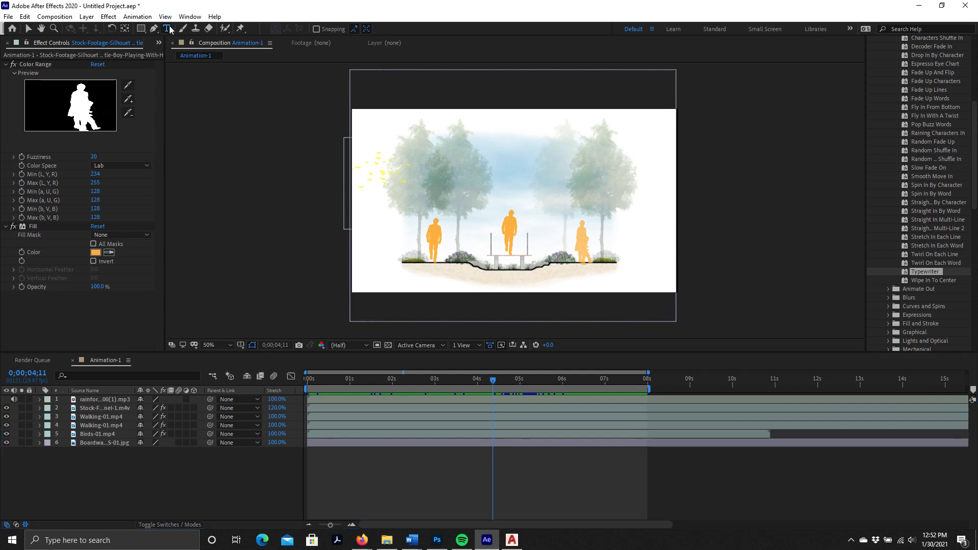
pyautogui.moveTo(371, 151); pyautogui.dragTo(609, 235)
pyautogui.write('BOARDWALK SECTION')
pyautogui.hotkey('ctrl', 'Left')
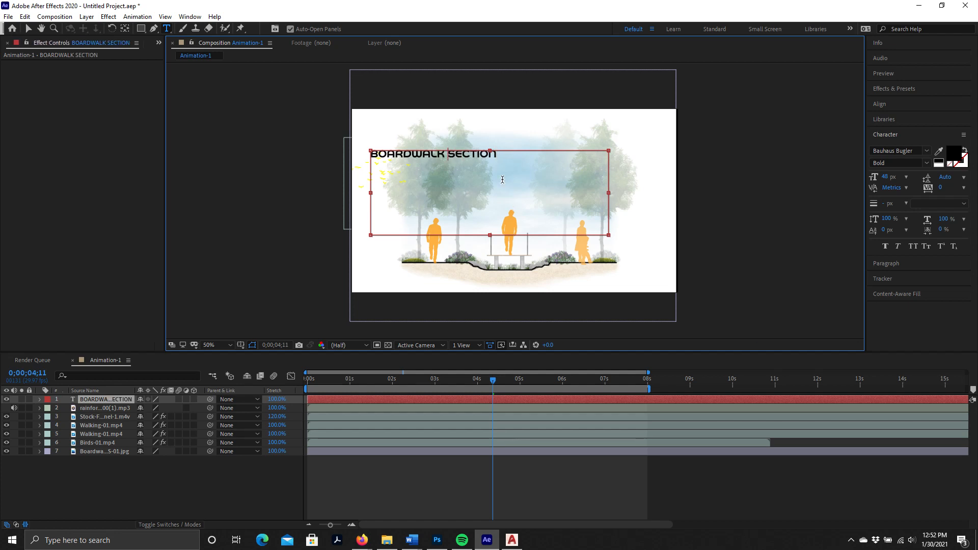
pyautogui.press('Return')
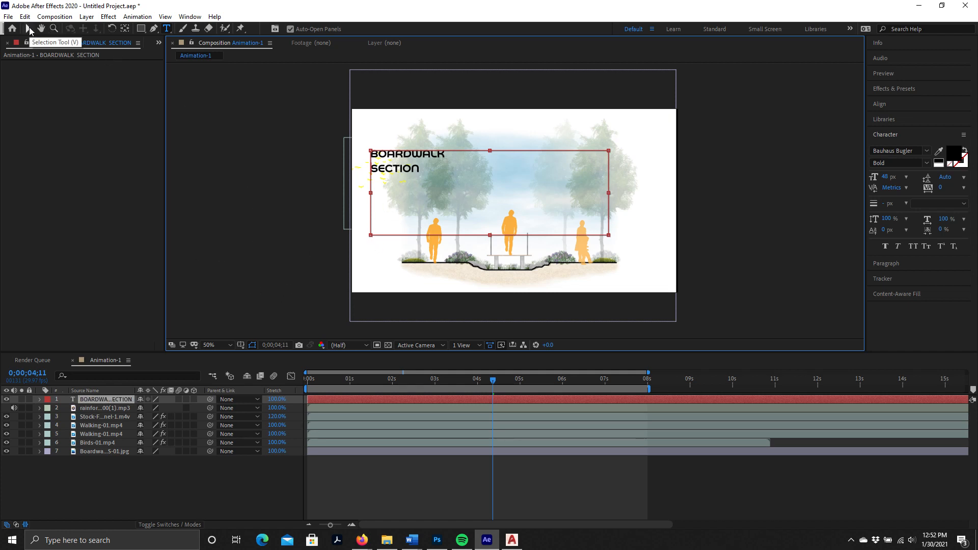
# Move the title up into the white area at the image's upper left, above the trees.
pyautogui.write('v')
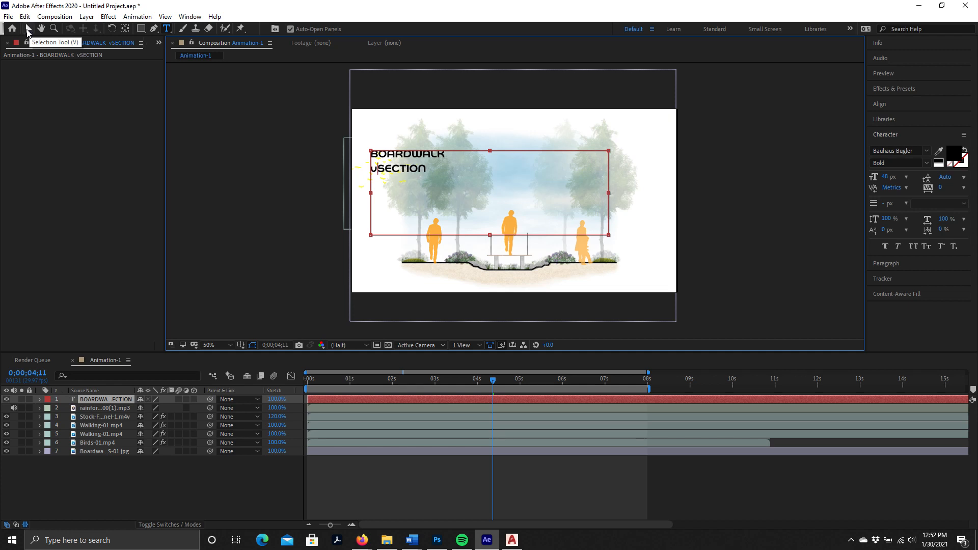
pyautogui.click(28, 32)
pyautogui.moveTo(407, 164); pyautogui.dragTo(429, 159)
pyautogui.moveTo(451, 217); pyautogui.dragTo(427, 128)
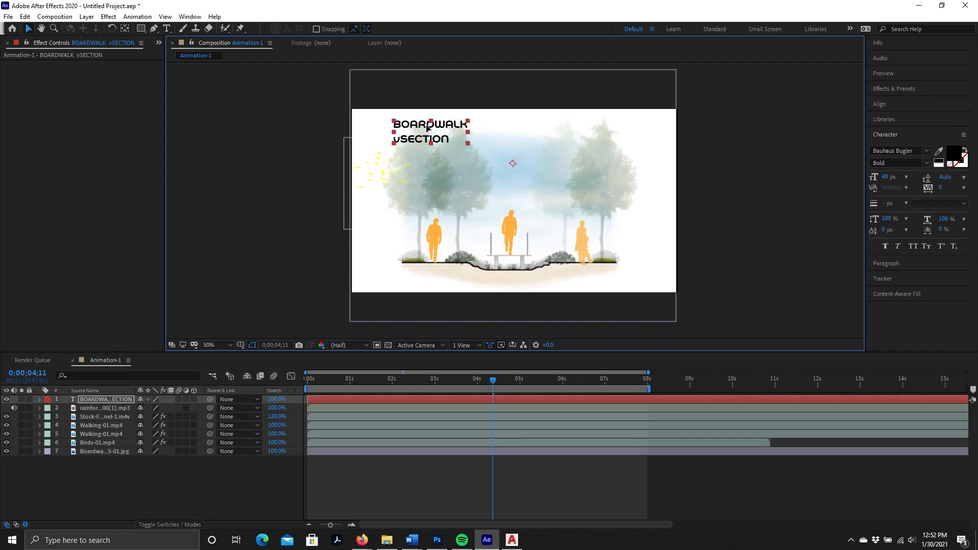
# Remove the stray "v" before SECTION in the title and finish editing the text.
pyautogui.doubleClick(428, 130)
pyautogui.doubleClick(403, 138)
pyautogui.click(413, 153)
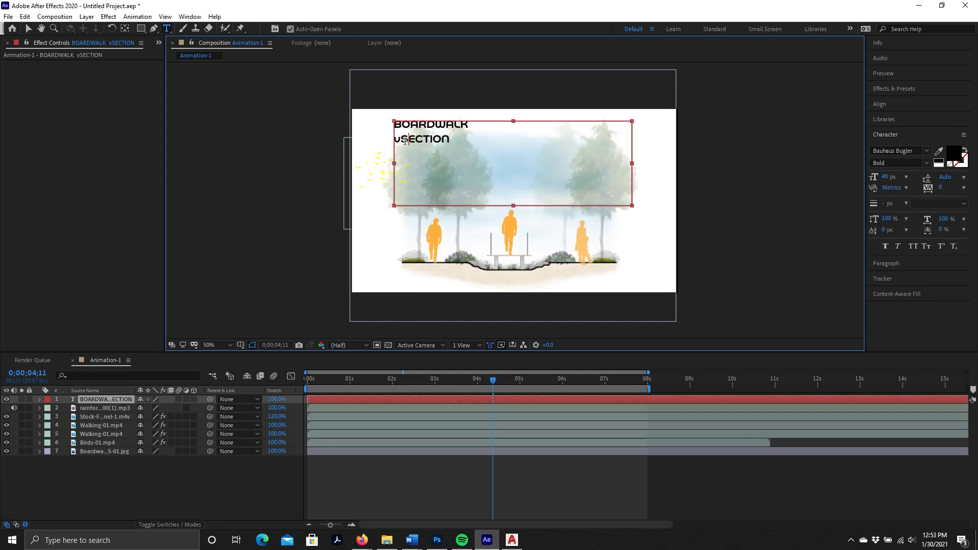
pyautogui.click(405, 141)
pyautogui.press('BackSpace')
pyautogui.click(454, 140)
pyautogui.moveTo(462, 129); pyautogui.dragTo(403, 127)
pyautogui.click(451, 160)
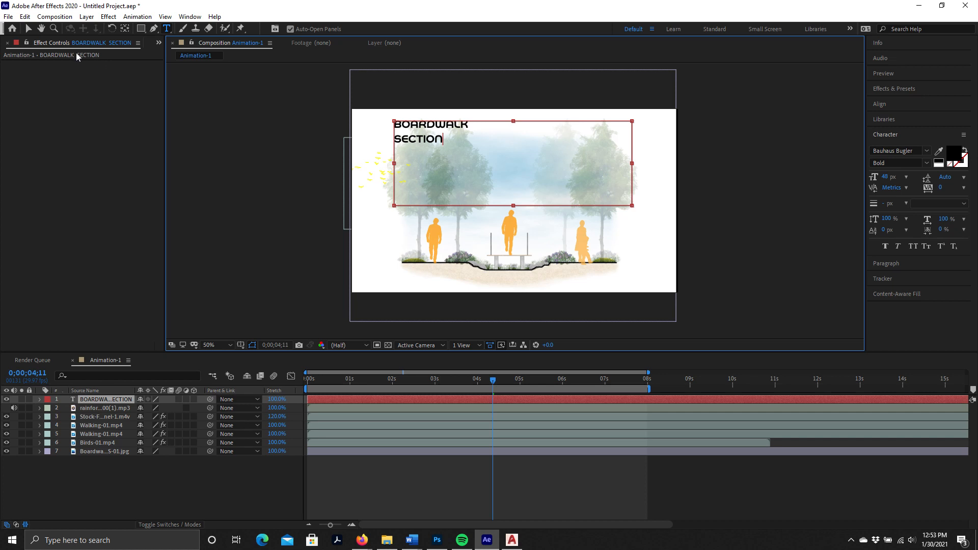
pyautogui.click(28, 29)
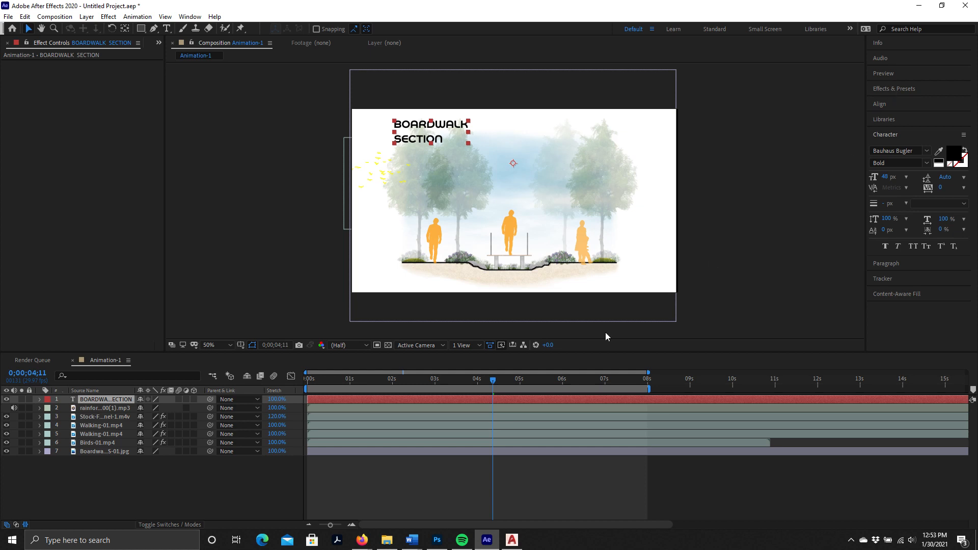
# Move the current time to 0;00;00;00 and examine the title layer's Text and Transform properties.
pyautogui.moveTo(493, 381); pyautogui.dragTo(293, 386)
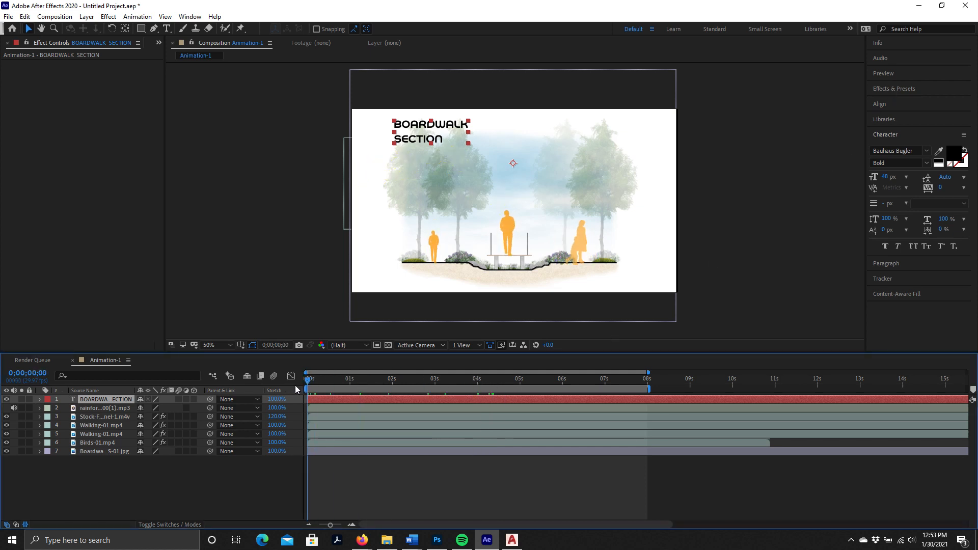
pyautogui.click(40, 400)
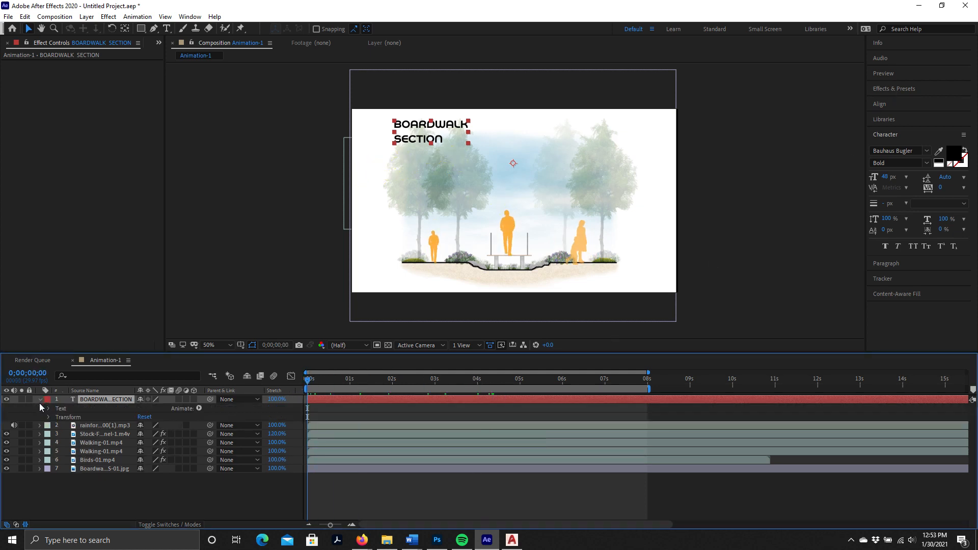
pyautogui.click(200, 408)
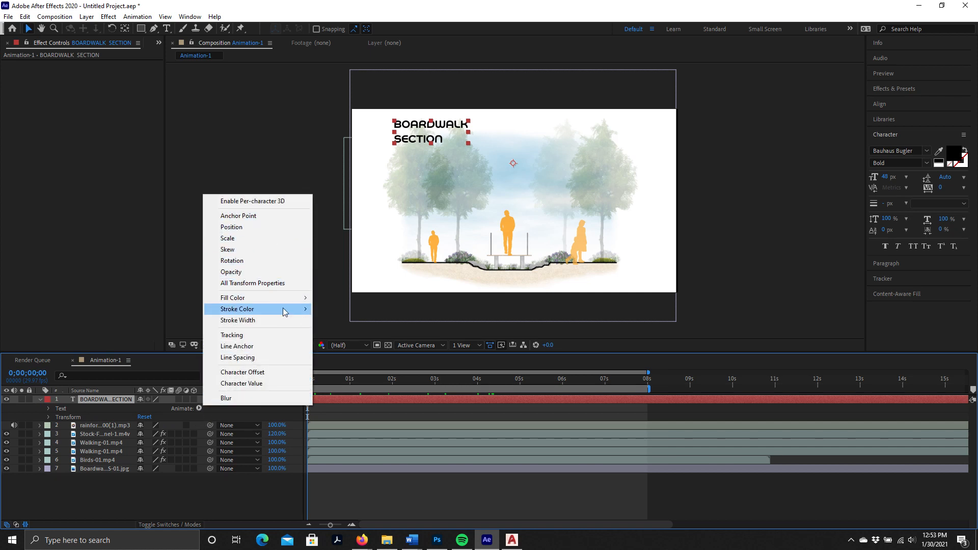
pyautogui.click(52, 413)
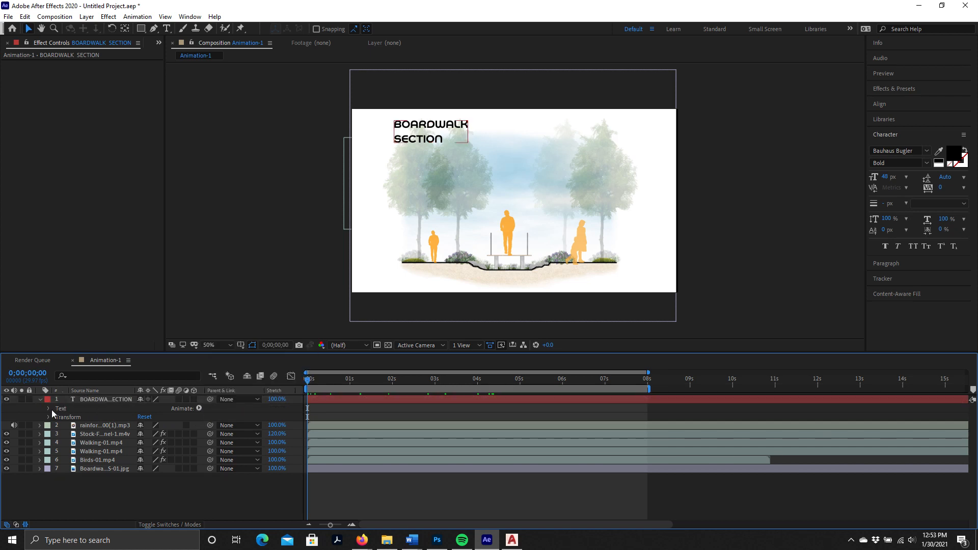
pyautogui.click(48, 409)
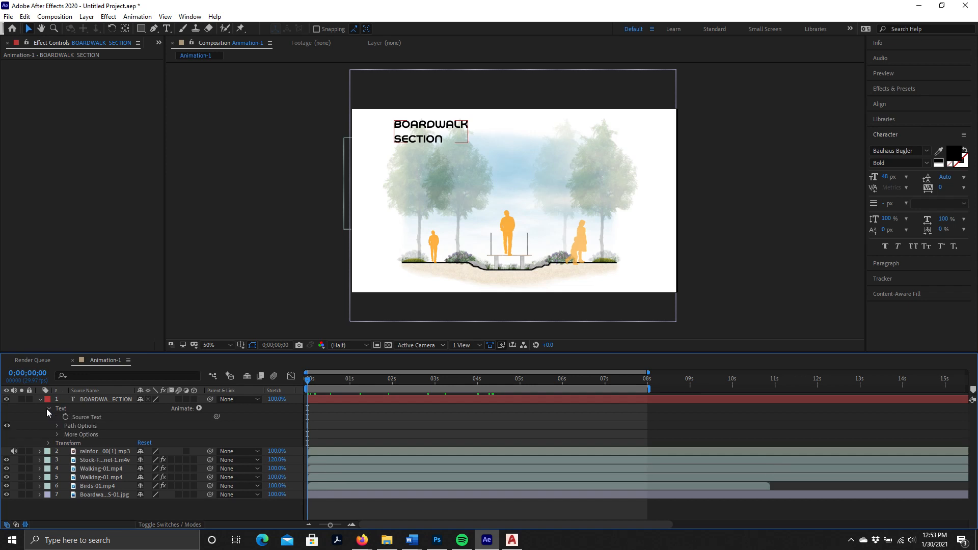
pyautogui.click(47, 442)
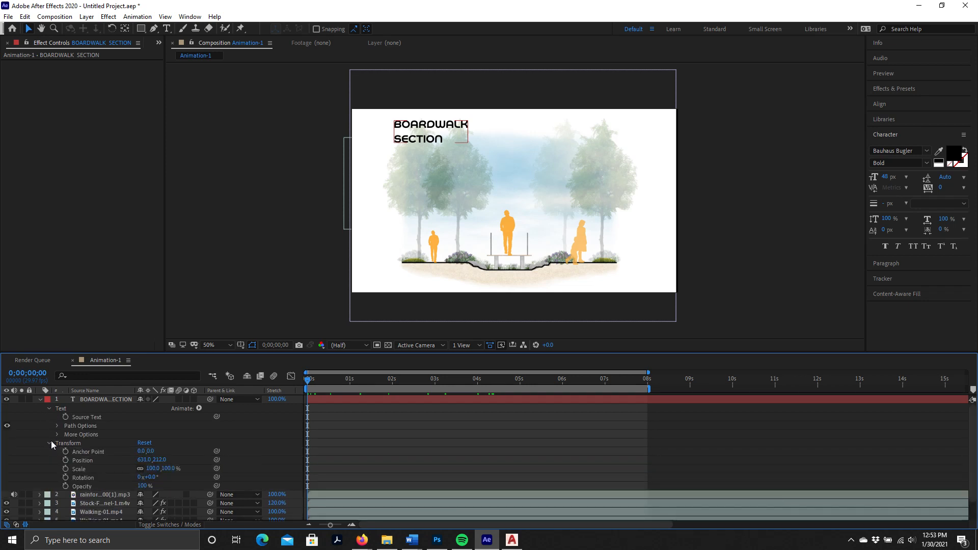
pyautogui.click(50, 443)
pyautogui.click(48, 408)
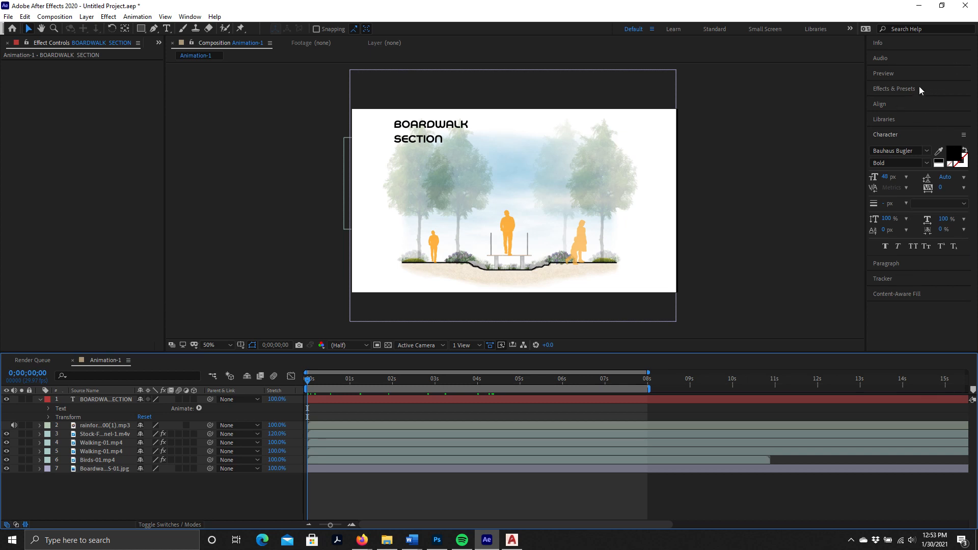
# Try the Typewriter text preset with no layer selected, preview it, and delete the resulting empty text layer.
pyautogui.click(897, 89)
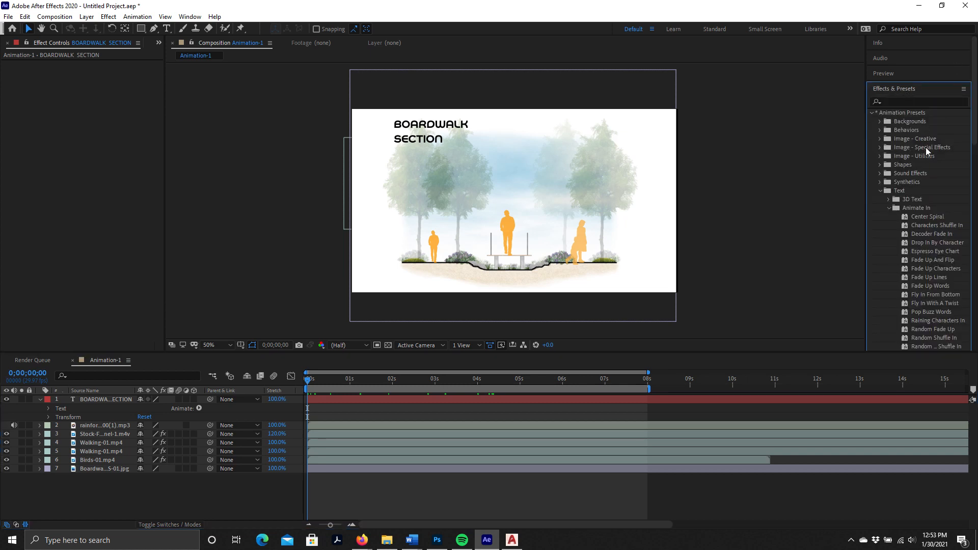
pyautogui.click(881, 192)
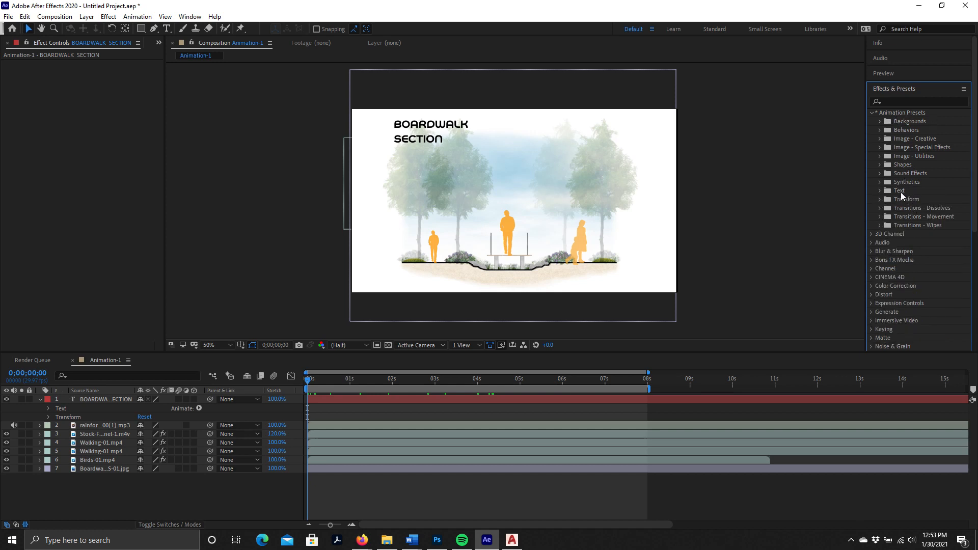
pyautogui.click(879, 191)
pyautogui.scroll(-10, 920, 212)
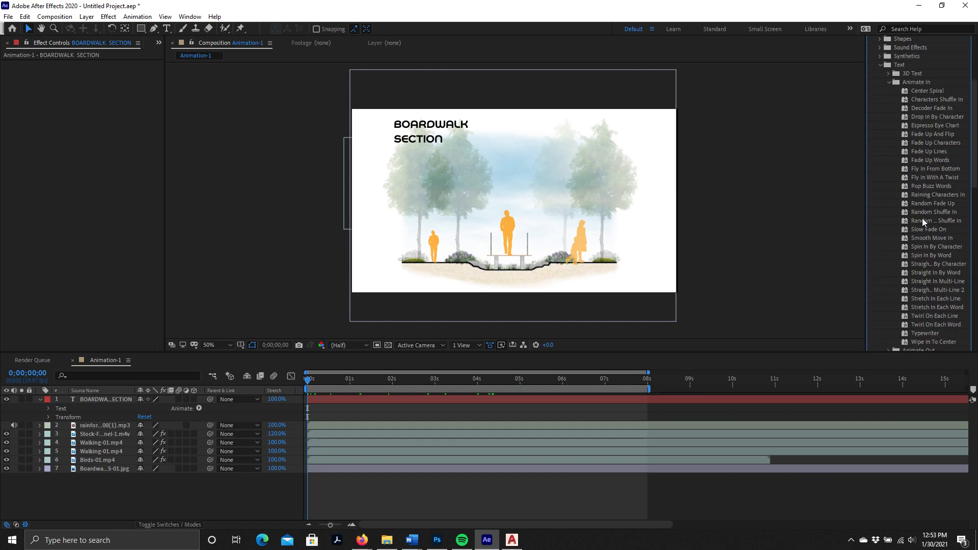
pyautogui.scroll(2, 922, 219)
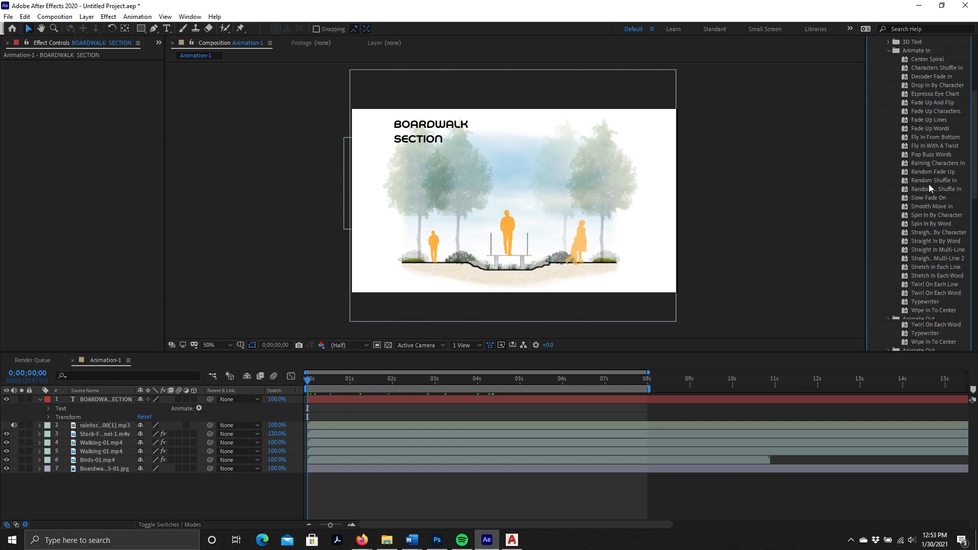
pyautogui.doubleClick(926, 270)
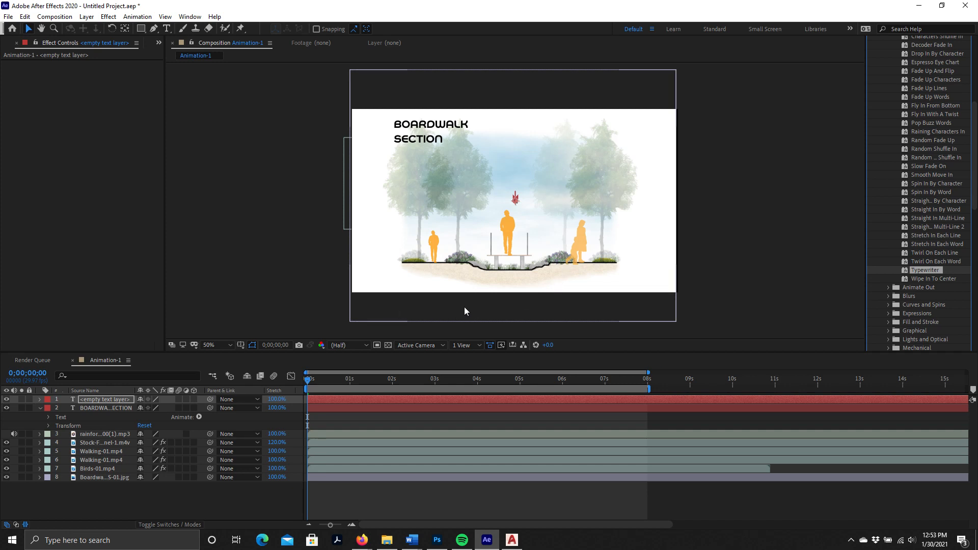
pyautogui.press('space')
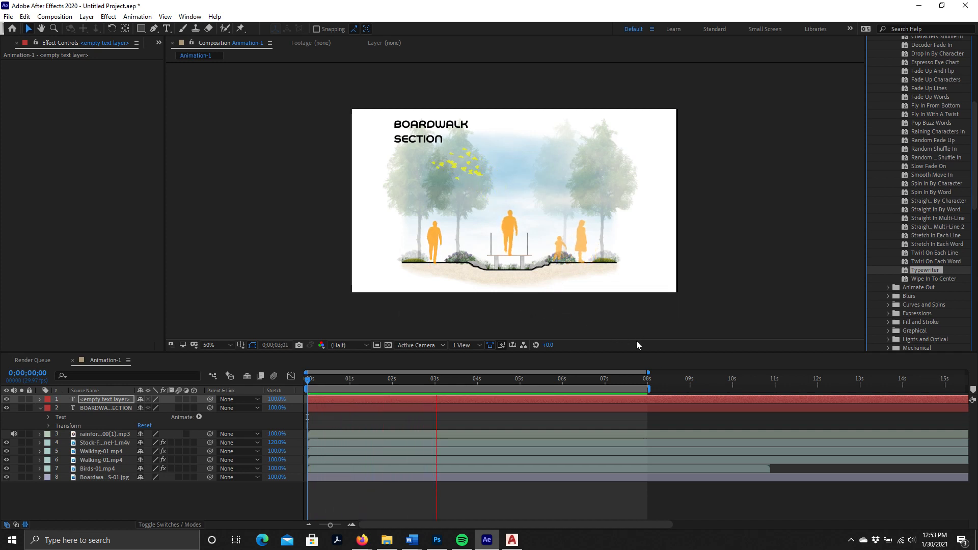
pyautogui.press('space')
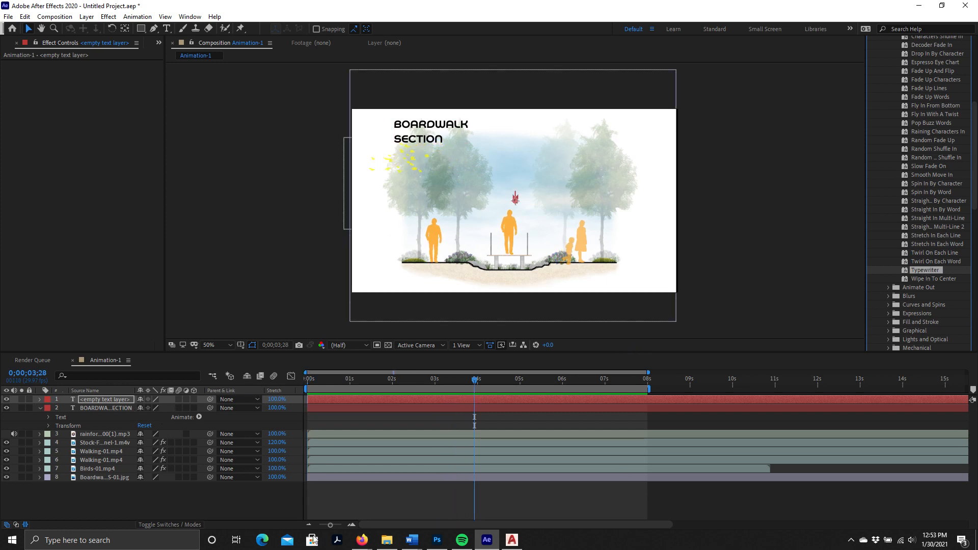
pyautogui.click(103, 401)
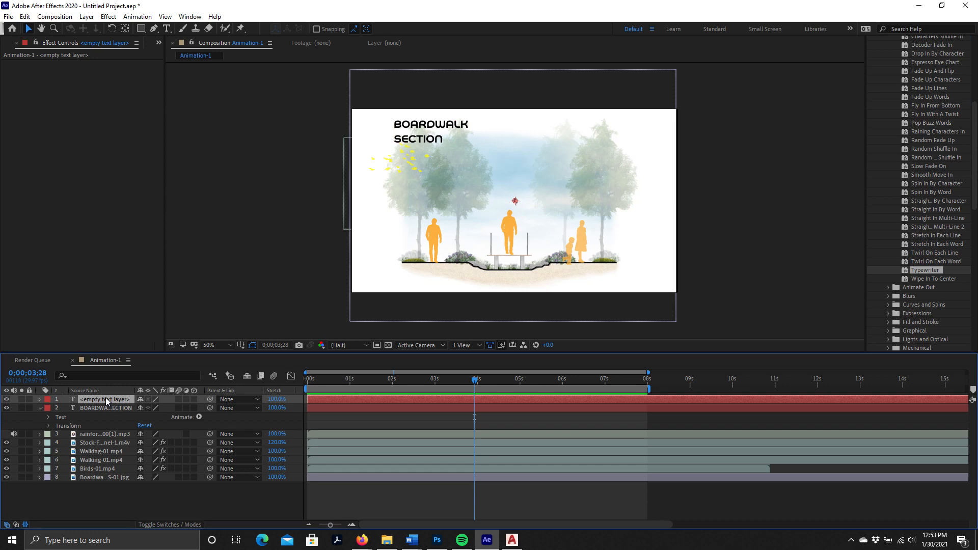
pyautogui.press('Delete')
# Try the Typewriter preset on the BOARDWALK SECTION layer at 0;00;03;28, preview the animation, and undo the preset.
pyautogui.click(93, 400)
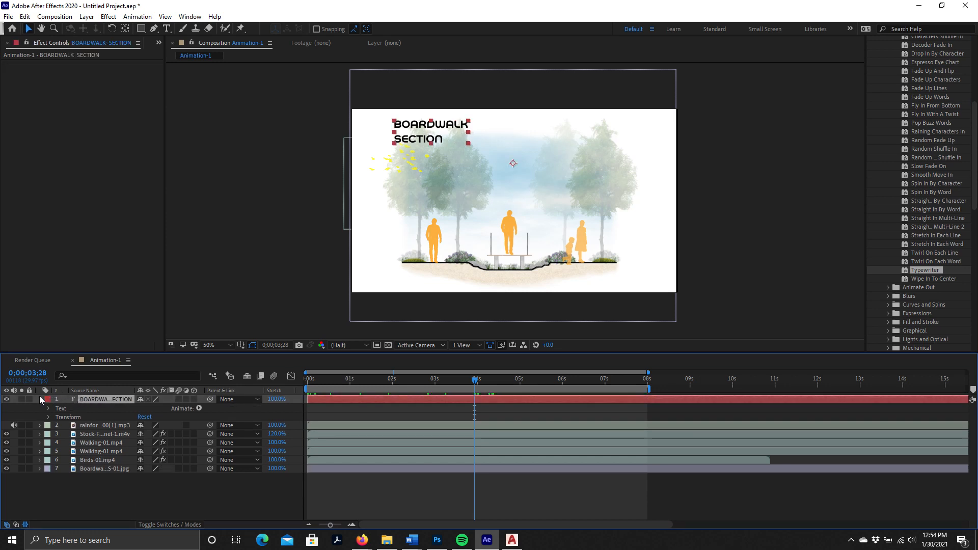
pyautogui.click(925, 270)
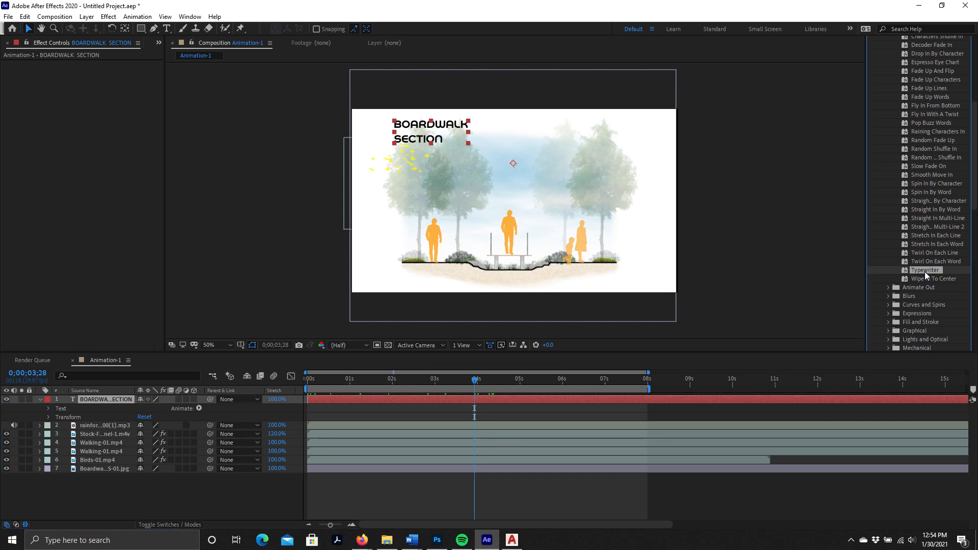
pyautogui.doubleClick(910, 270)
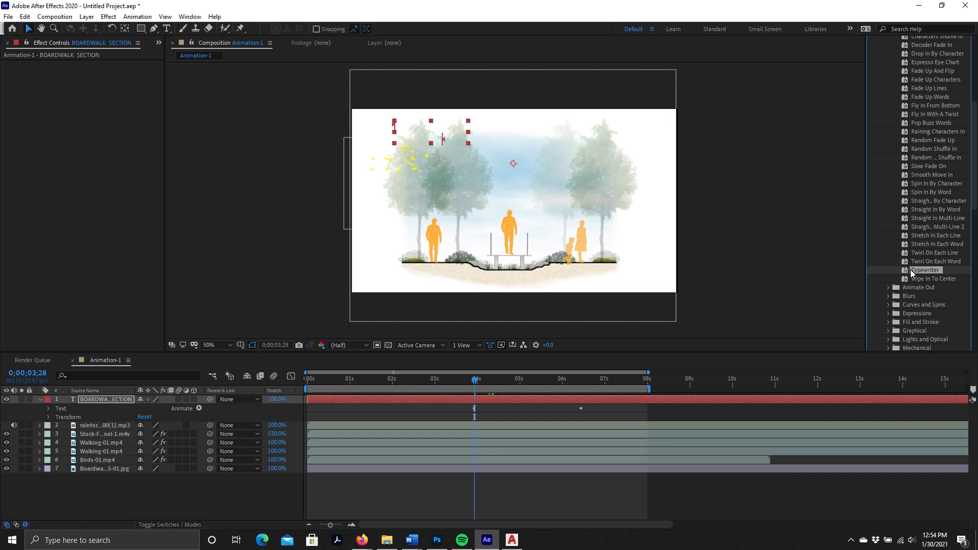
pyautogui.press('space')
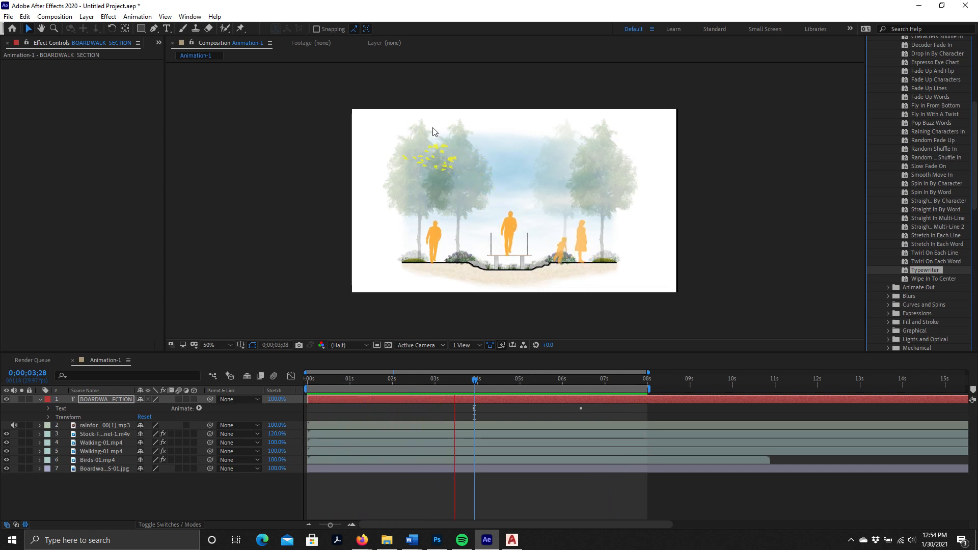
pyautogui.press('space')
pyautogui.moveTo(507, 379); pyautogui.dragTo(281, 371)
pyautogui.press('space')
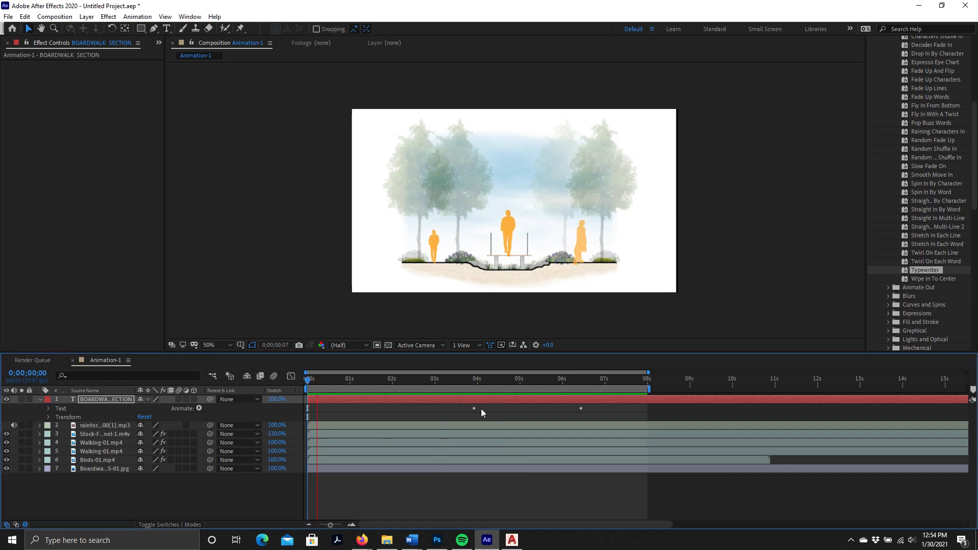
pyautogui.moveTo(476, 409)
pyautogui.mouseDown()
pyautogui.moveTo(449, 409)
pyautogui.moveTo(476, 409)
pyautogui.mouseUp()
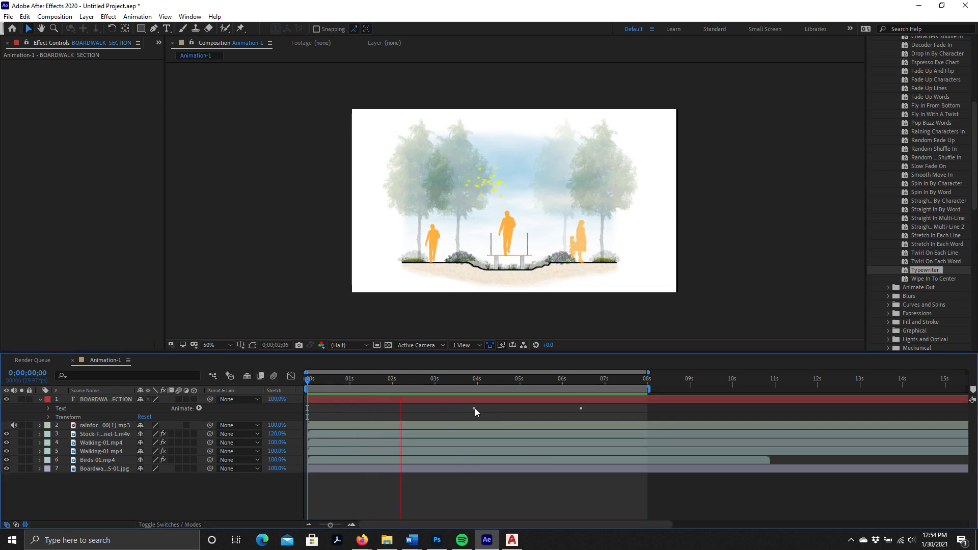
pyautogui.press('space')
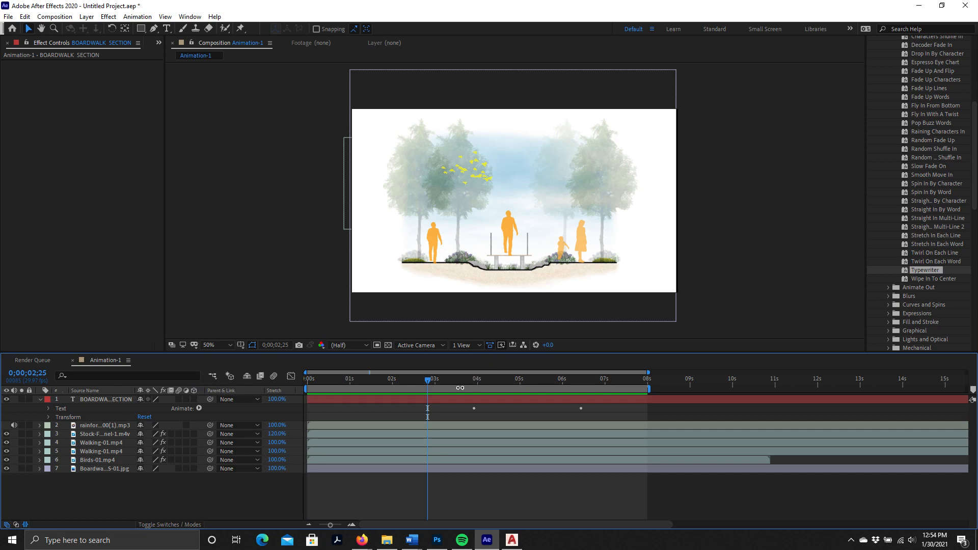
pyautogui.hotkey('ctrl', 'z')
pyautogui.hotkey('ctrl', 'z')
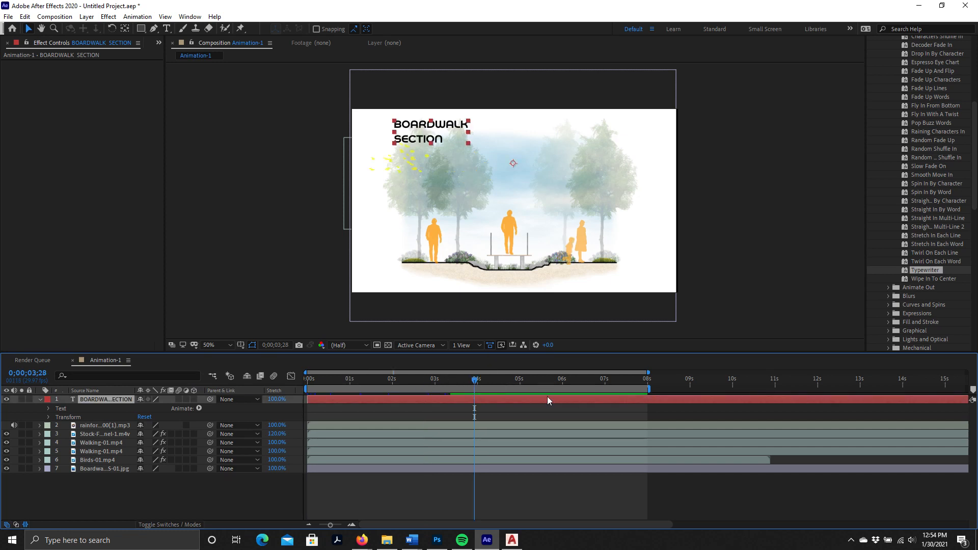
# Apply the Typewriter preset to the BOARDWALK SECTION layer from 0;00;00;00 and preview the animation.
pyautogui.moveTo(477, 385); pyautogui.dragTo(274, 385)
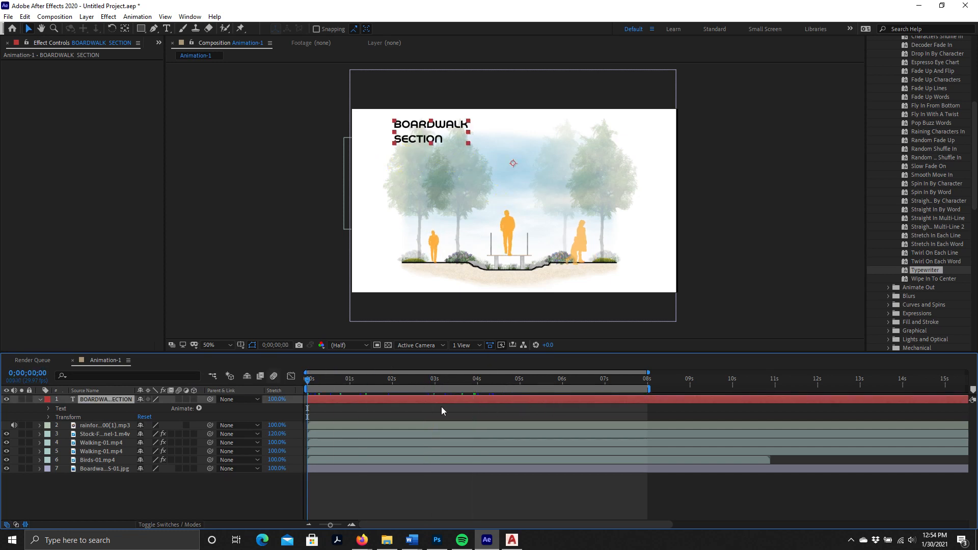
pyautogui.press('space')
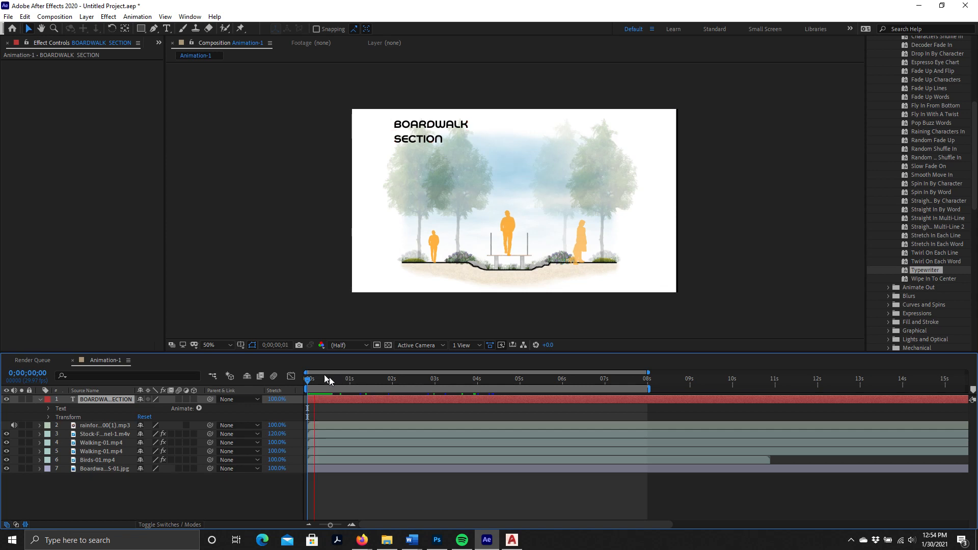
pyautogui.press('space')
pyautogui.moveTo(349, 382); pyautogui.dragTo(263, 377)
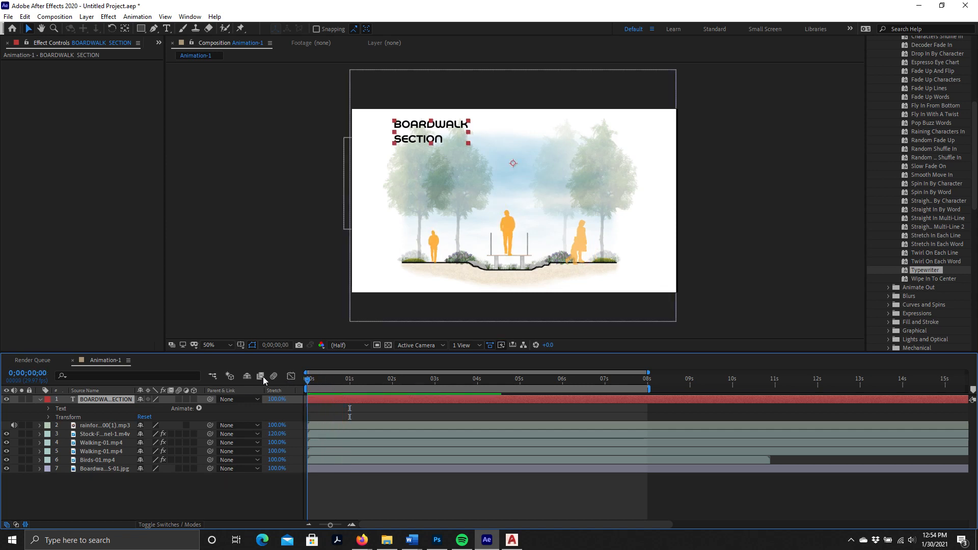
pyautogui.click(925, 270)
pyautogui.doubleClick(925, 270)
pyautogui.press('space')
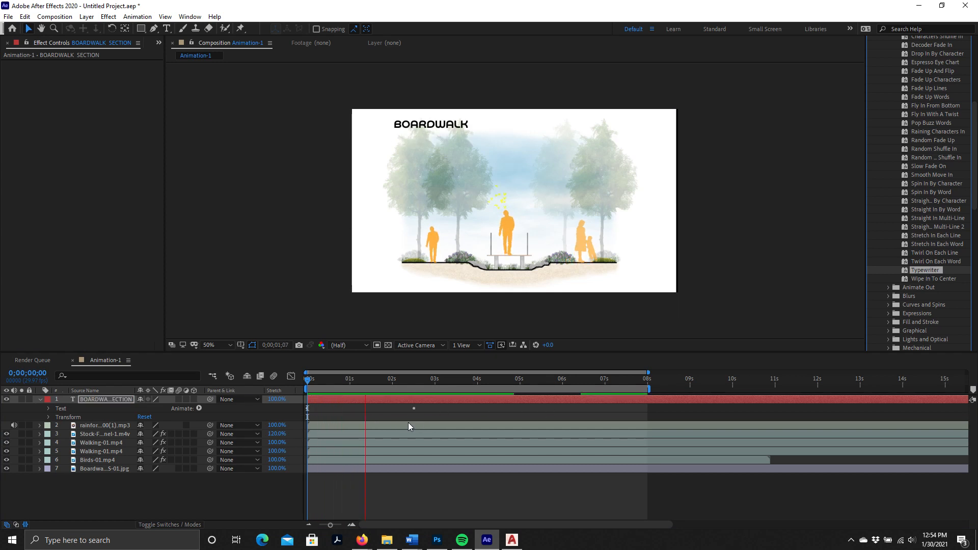
# Set the BOARDWALK SECTION layer's time stretch to 117% to slow the typewriter effect, and preview the animation.
pyautogui.press('space')
pyautogui.moveTo(273, 401)
pyautogui.mouseDown()
pyautogui.moveTo(289, 401)
pyautogui.moveTo(278, 401)
pyautogui.mouseUp()
pyautogui.press('space')
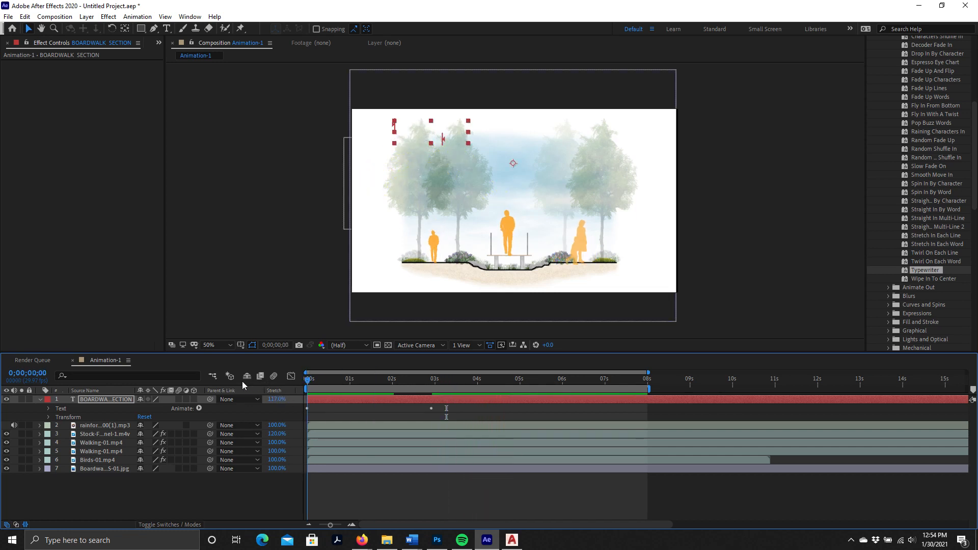
pyautogui.press('space')
pyautogui.press('space')
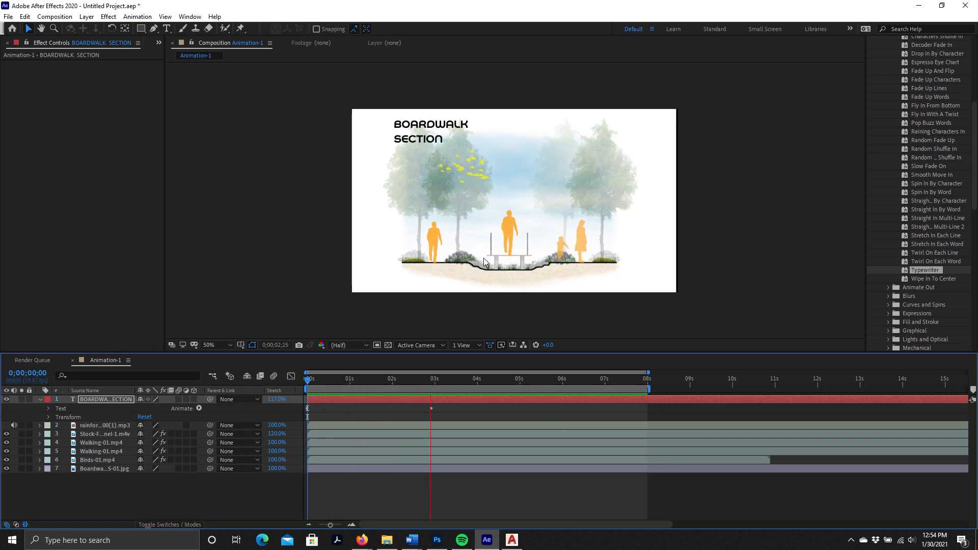
pyautogui.press('space')
# Collapse the Animate In presets, deselect the title layer, and preview the animation from 0;00;00;00.
pyautogui.scroll(4, 934, 164)
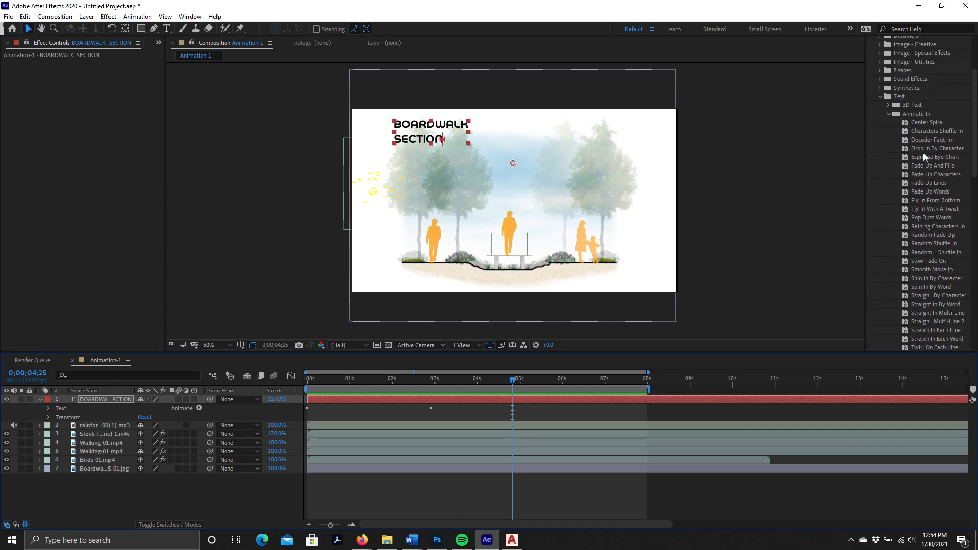
pyautogui.click(888, 114)
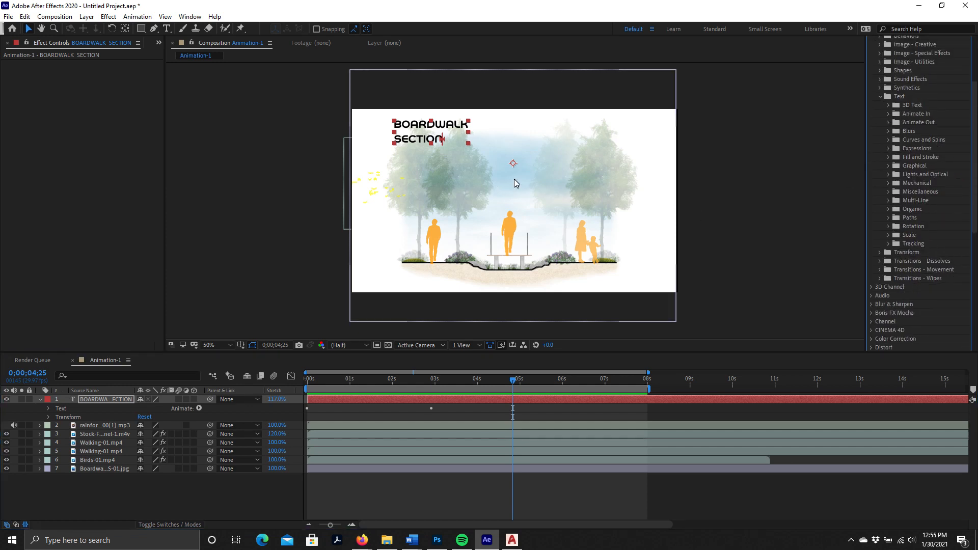
pyautogui.click(702, 203)
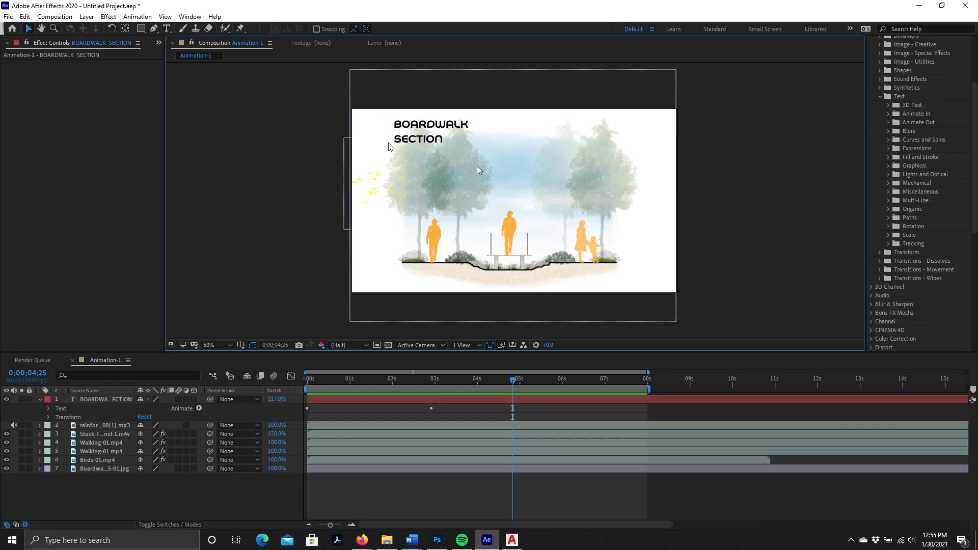
pyautogui.press('space')
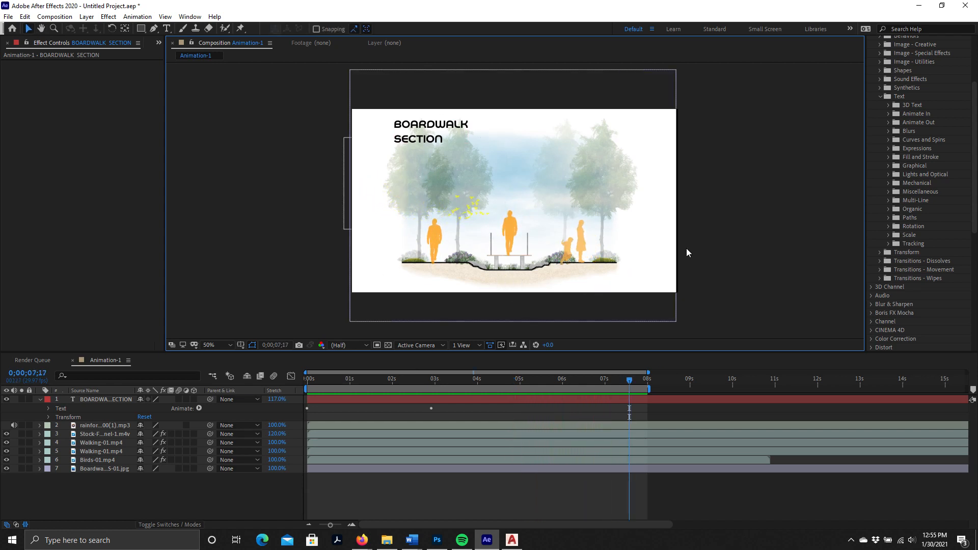
pyautogui.moveTo(630, 384); pyautogui.dragTo(243, 367)
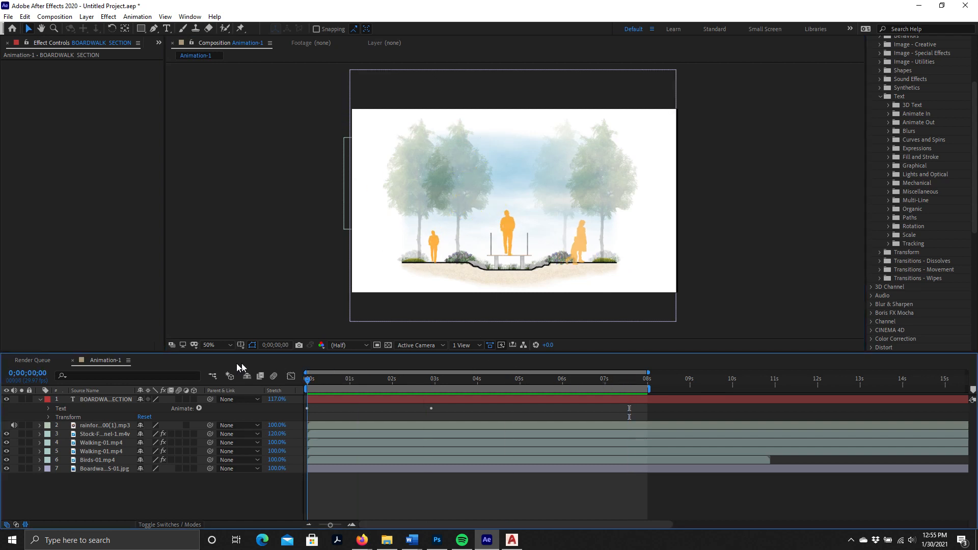
pyautogui.press('space')
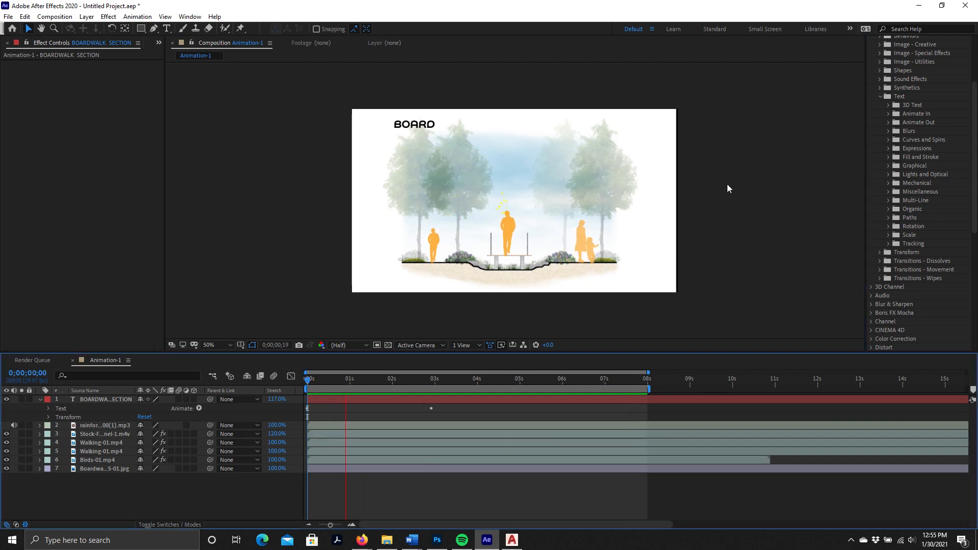
pyautogui.press('space')
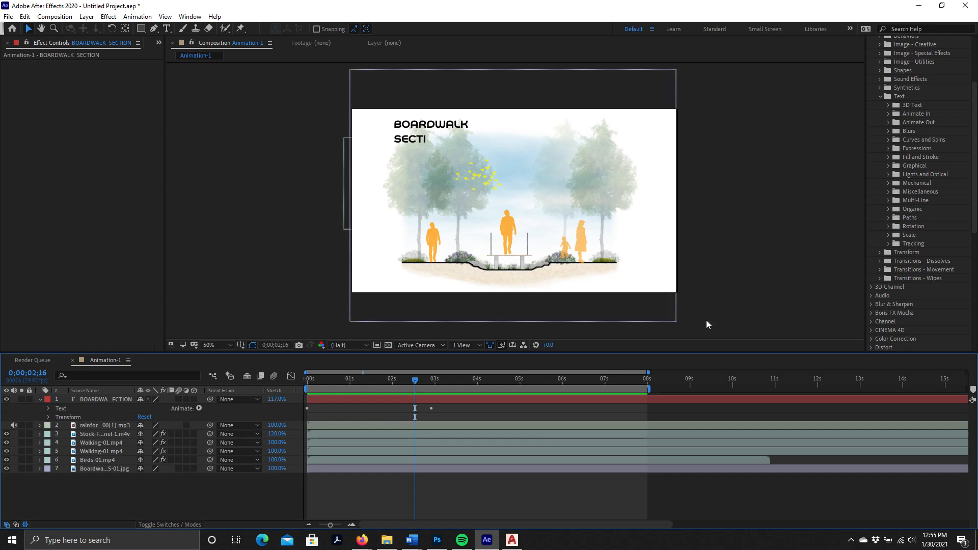
pyautogui.moveTo(415, 381); pyautogui.dragTo(273, 383)
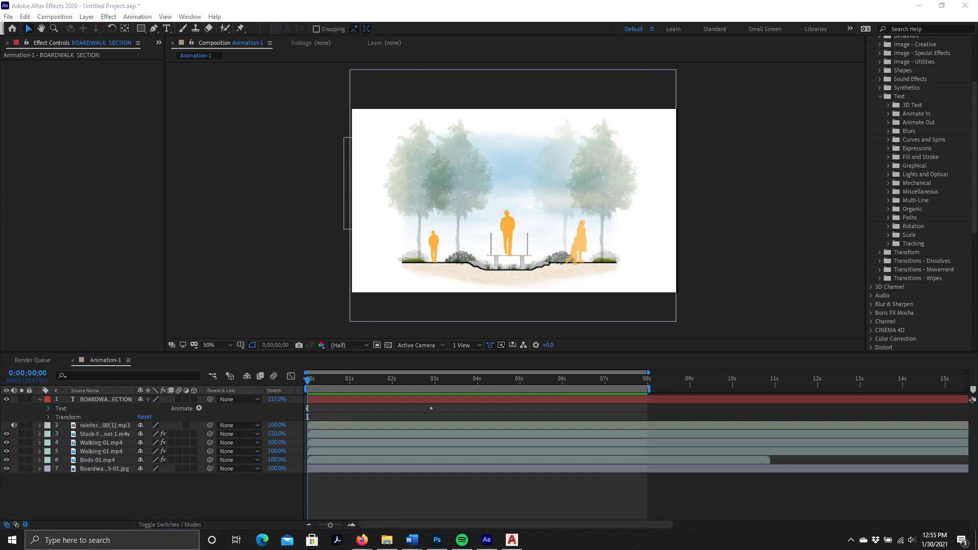
# Find and launch HandBrake.
pyautogui.click(172, 543)
pyautogui.write('hand')
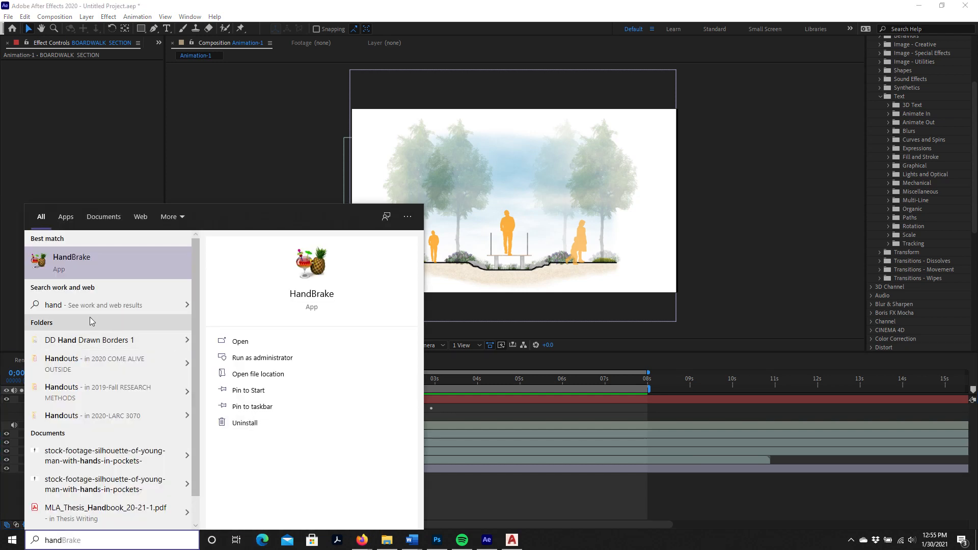
pyautogui.click(400, 340)
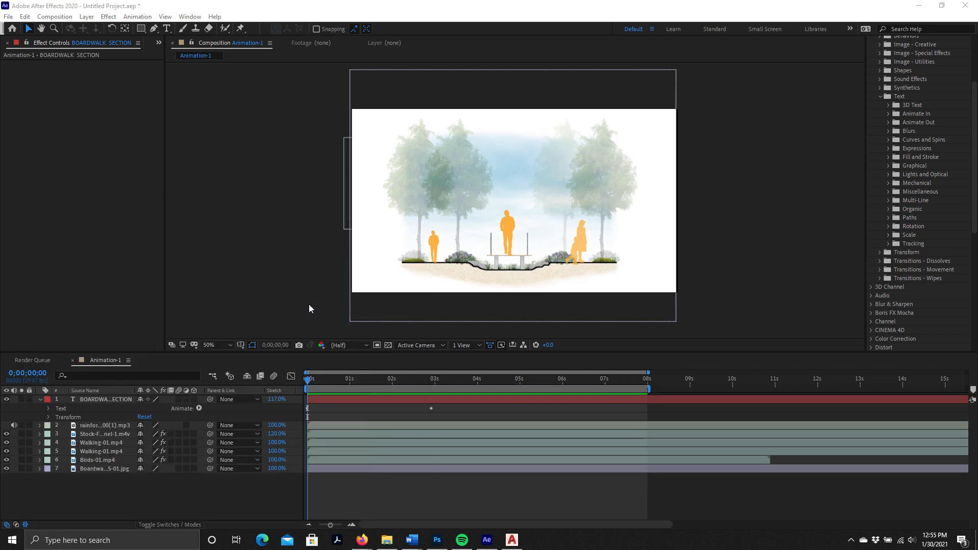
# Switch to Firefox, close the Forest Rain Sounds tab, and return to the rainforest sounds mp3 clips search results.
pyautogui.moveTo(362, 539)
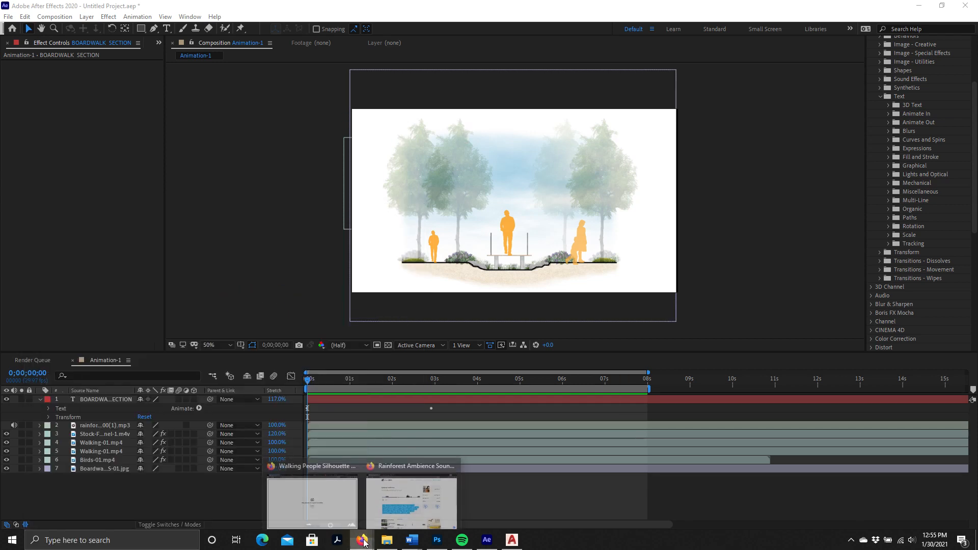
pyautogui.click(408, 496)
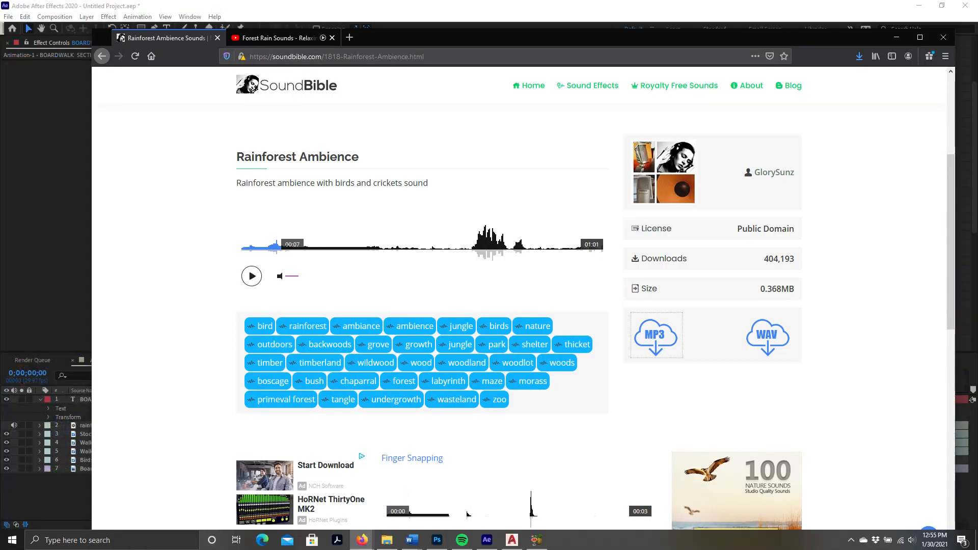
pyautogui.click(275, 38)
pyautogui.click(332, 38)
pyautogui.click(102, 56)
pyautogui.click(101, 56)
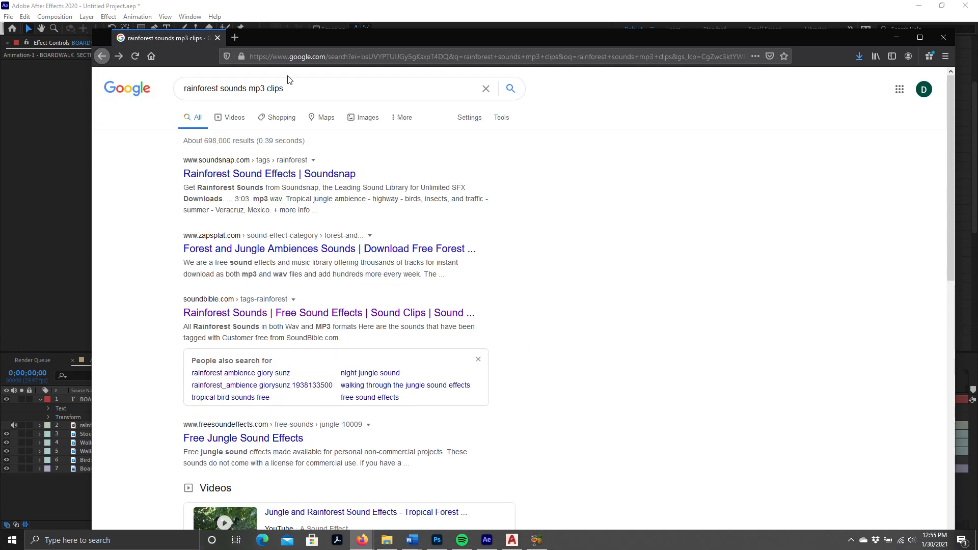
pyautogui.moveTo(413, 40); pyautogui.dragTo(977, 167)
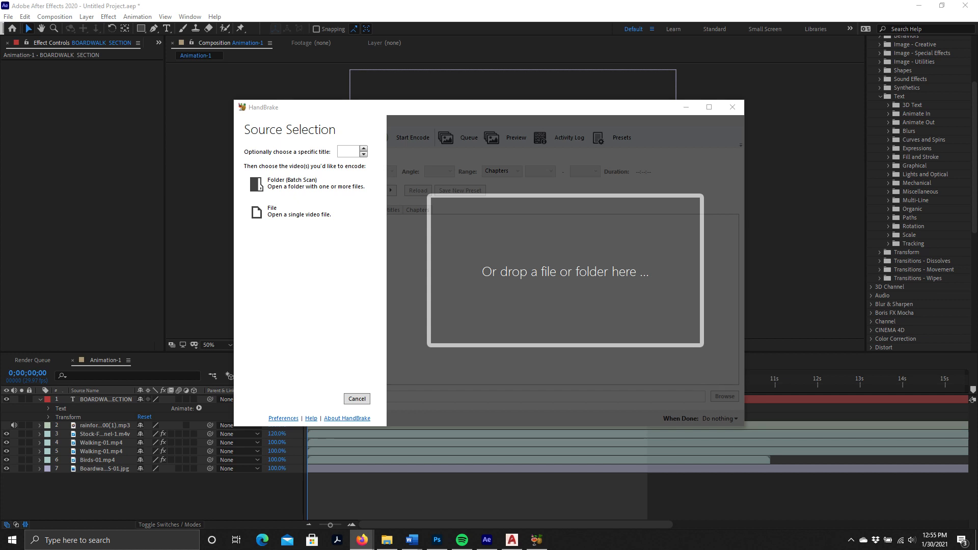
# Bring up the Shutterstock page of the walking farmer silhouette and start saving its preview video to disk.
pyautogui.moveTo(977, 285); pyautogui.dragTo(827, 36)
pyautogui.scroll(1, 606, 214)
pyautogui.scroll(1, 607, 215)
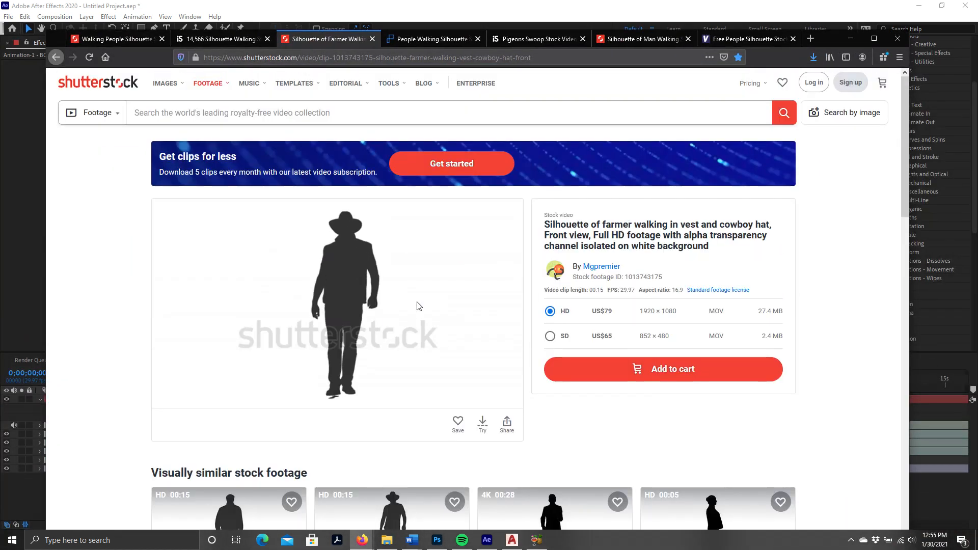
pyautogui.scroll(-1, 338, 301)
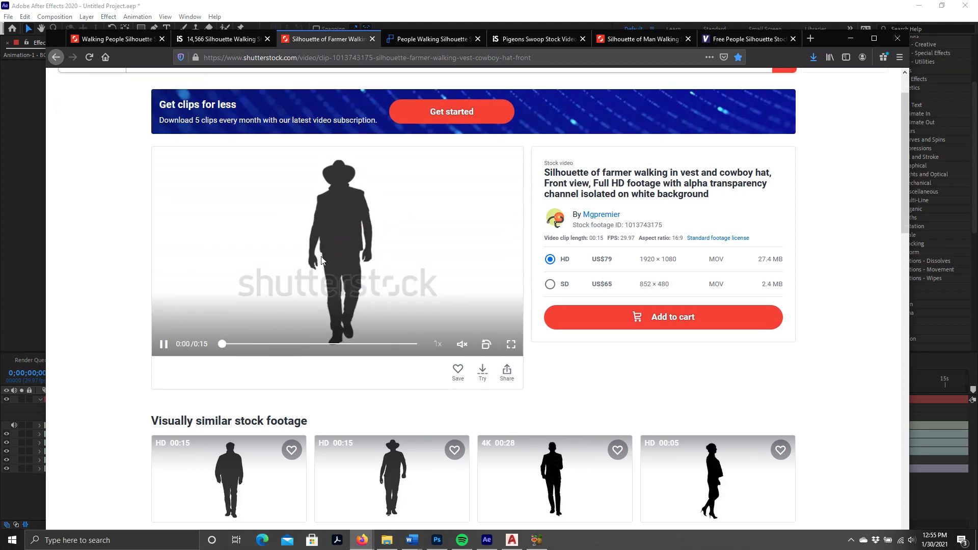
pyautogui.rightClick(323, 257)
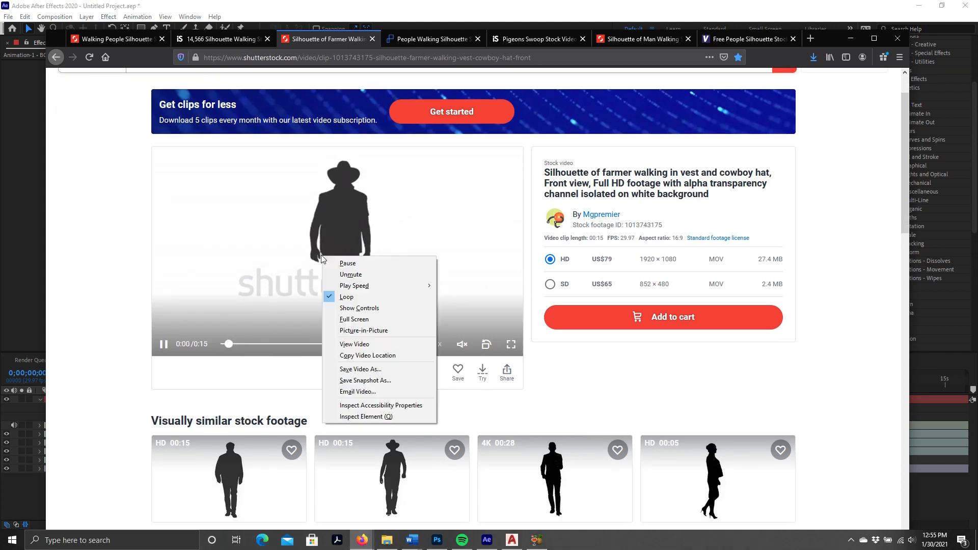
pyautogui.click(368, 369)
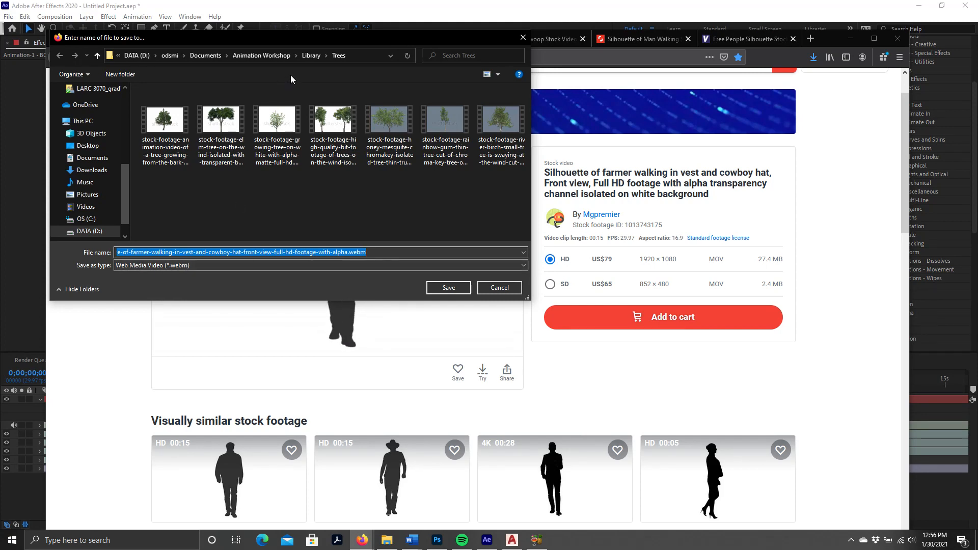
# Choose the save location 2021 -WINTER TA GRA > LARC3050 W21 > Workshops > WS-3 > Library > People.
pyautogui.scroll(2, 102, 217)
pyautogui.scroll(3, 92, 138)
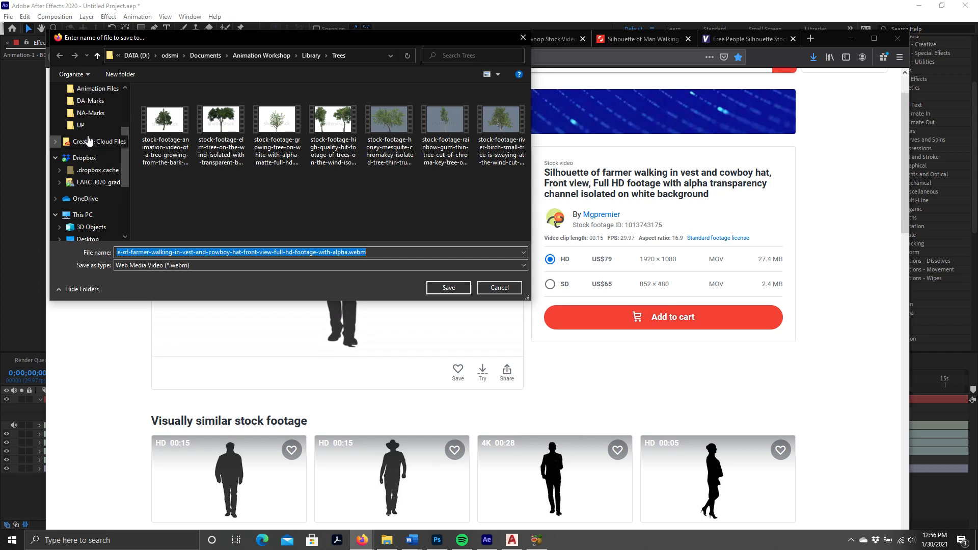
pyautogui.click(95, 137)
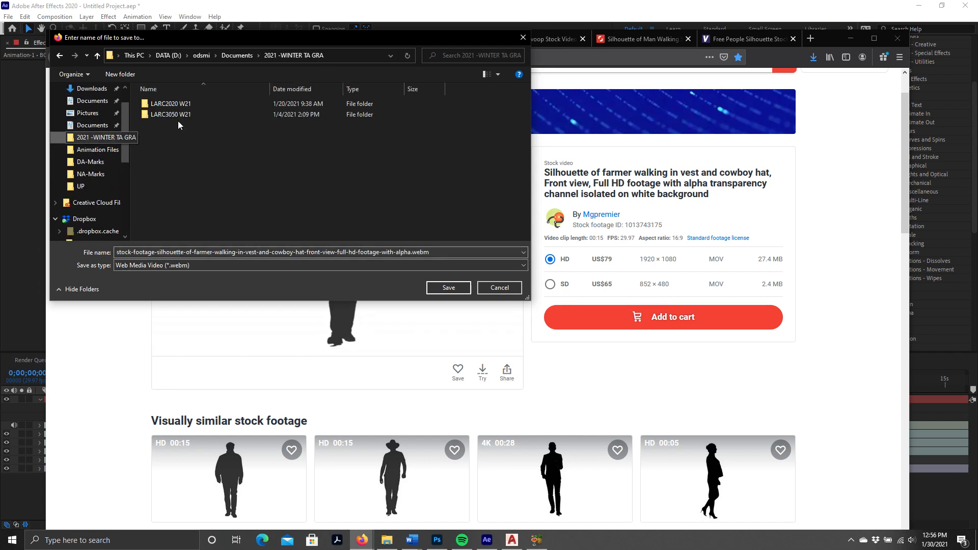
pyautogui.click(164, 116)
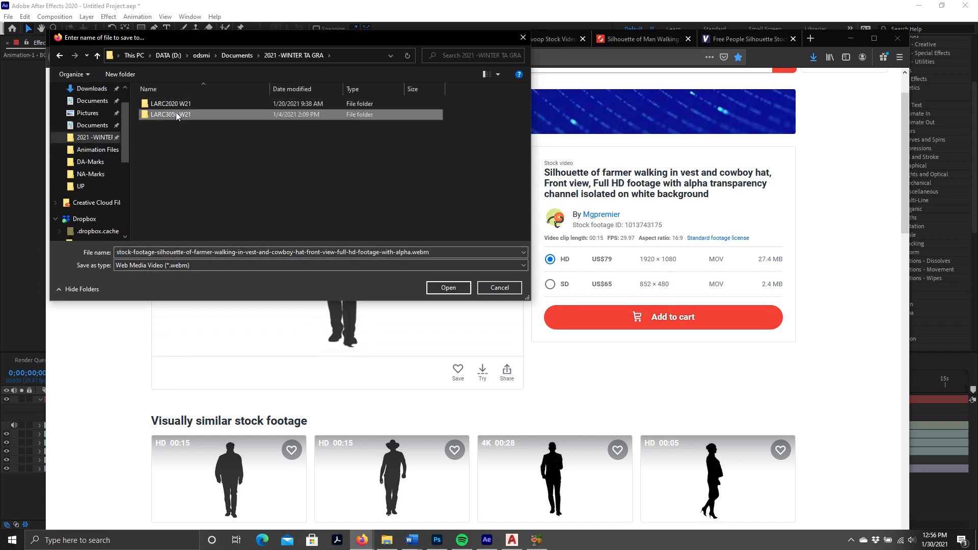
pyautogui.doubleClick(169, 116)
pyautogui.click(174, 115)
pyautogui.doubleClick(173, 116)
pyautogui.doubleClick(164, 126)
pyautogui.click(179, 123)
pyautogui.doubleClick(179, 124)
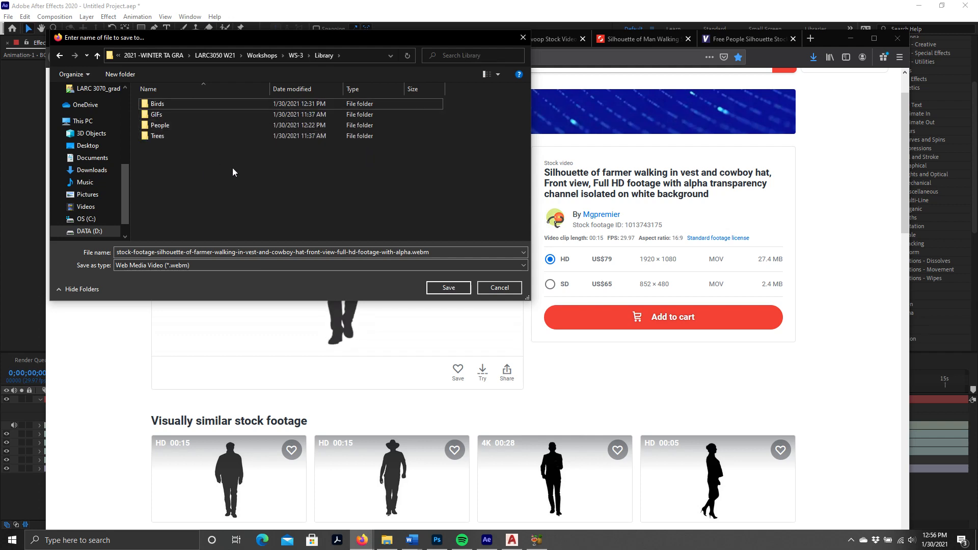
pyautogui.doubleClick(174, 125)
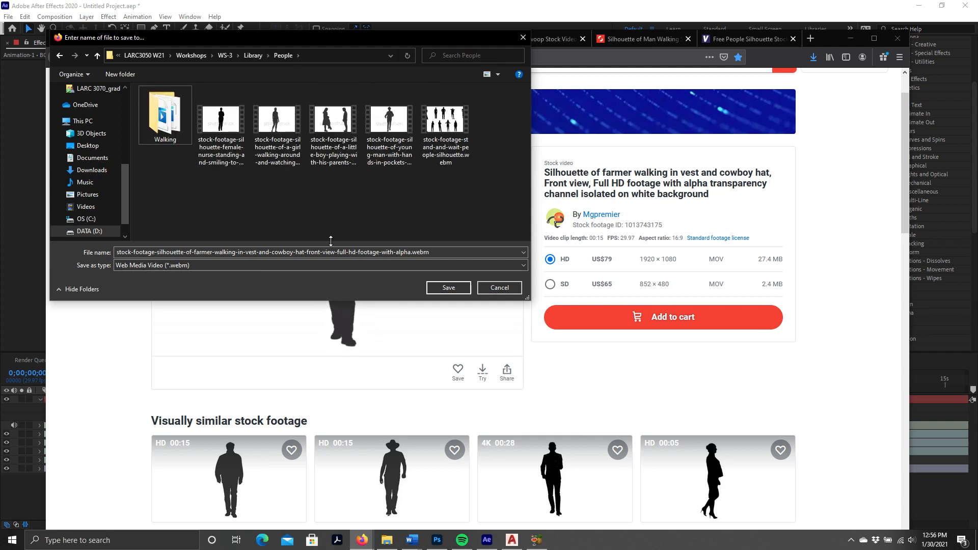
# Name the video Walking-02.webm and save it in the People folder.
pyautogui.click(411, 251)
pyautogui.click(411, 252)
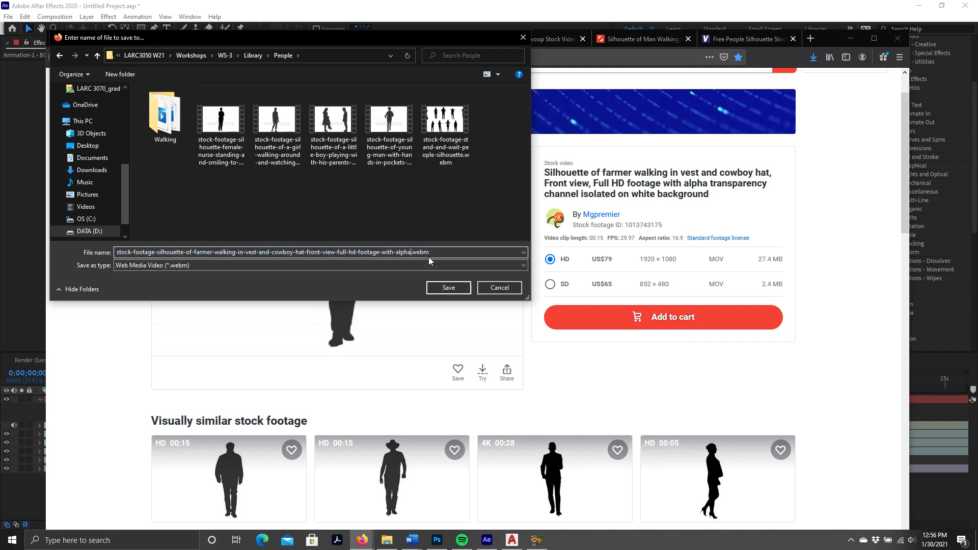
pyautogui.moveTo(411, 252); pyautogui.dragTo(4, 248)
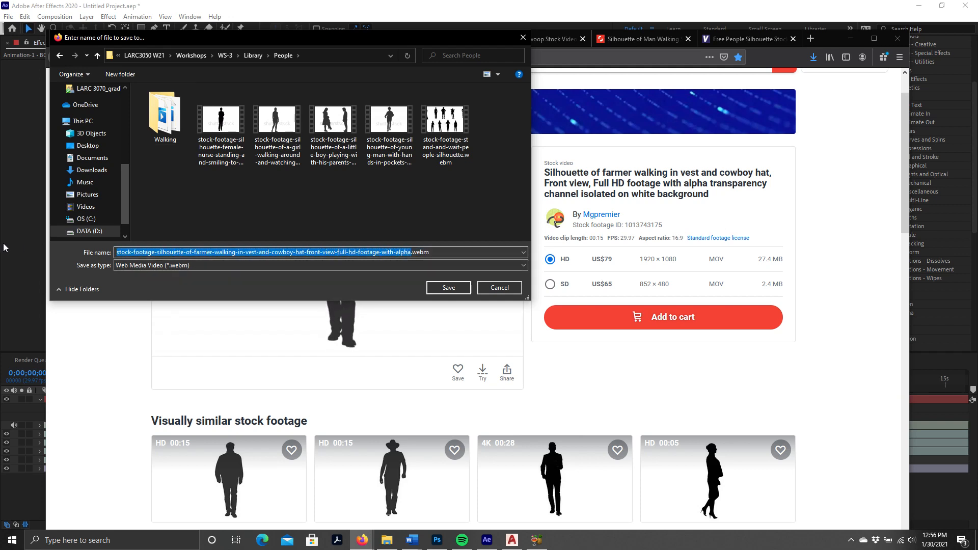
pyautogui.press('BackSpace')
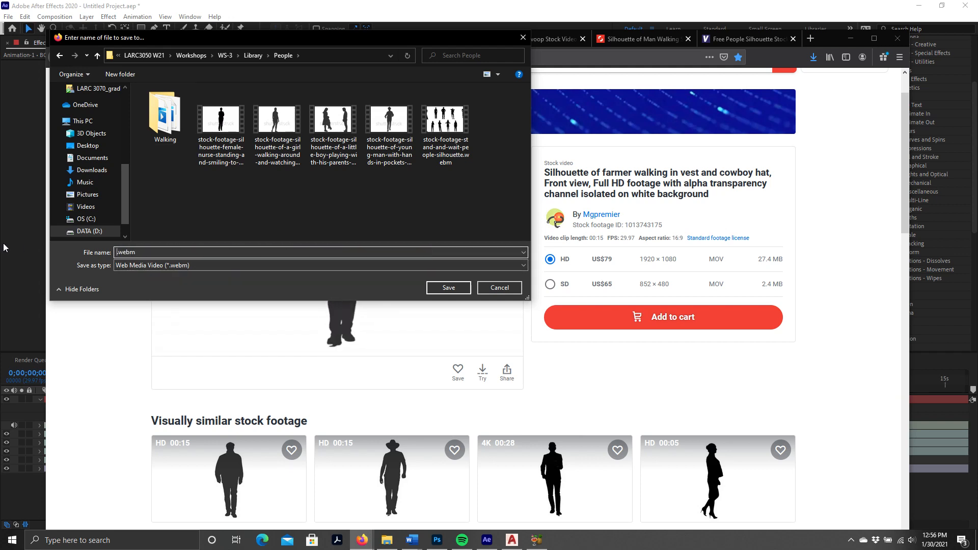
pyautogui.write('Walkin')
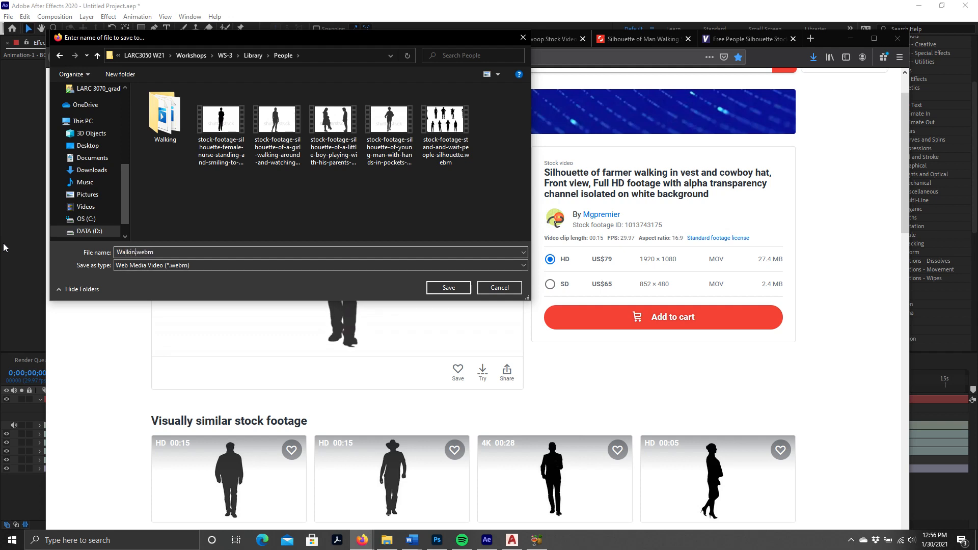
pyautogui.write('g-02')
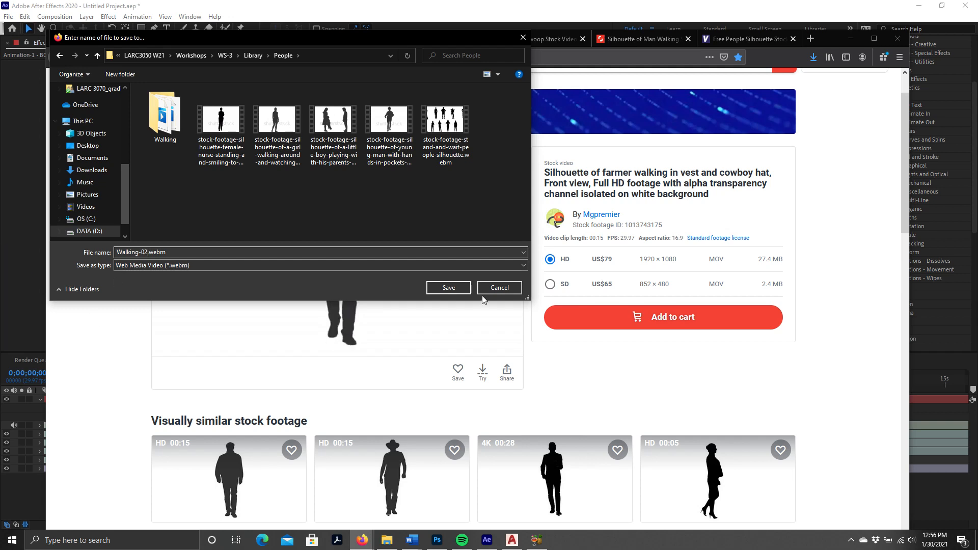
pyautogui.click(456, 289)
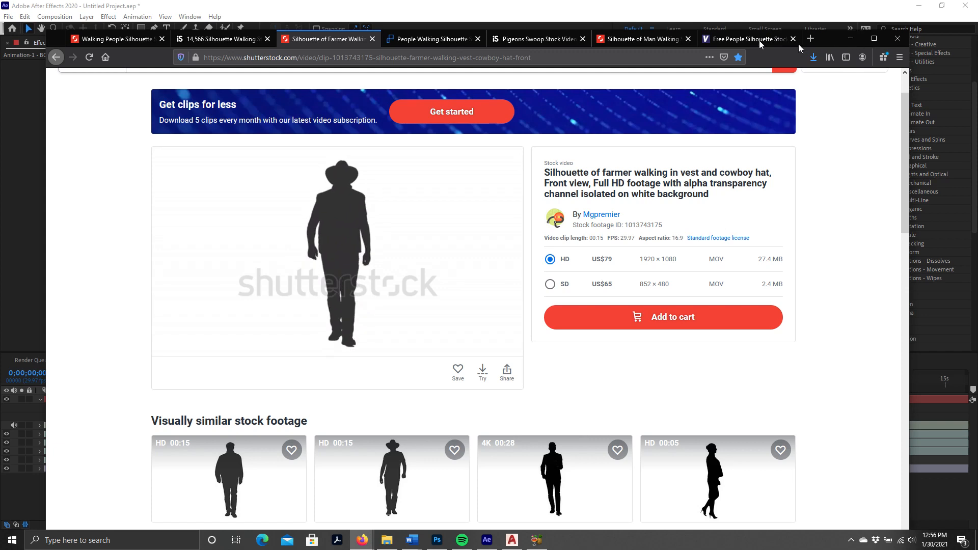
# Minimize Firefox and HandBrake to return to After Effects, and show the project's list of imported footage.
pyautogui.click(850, 39)
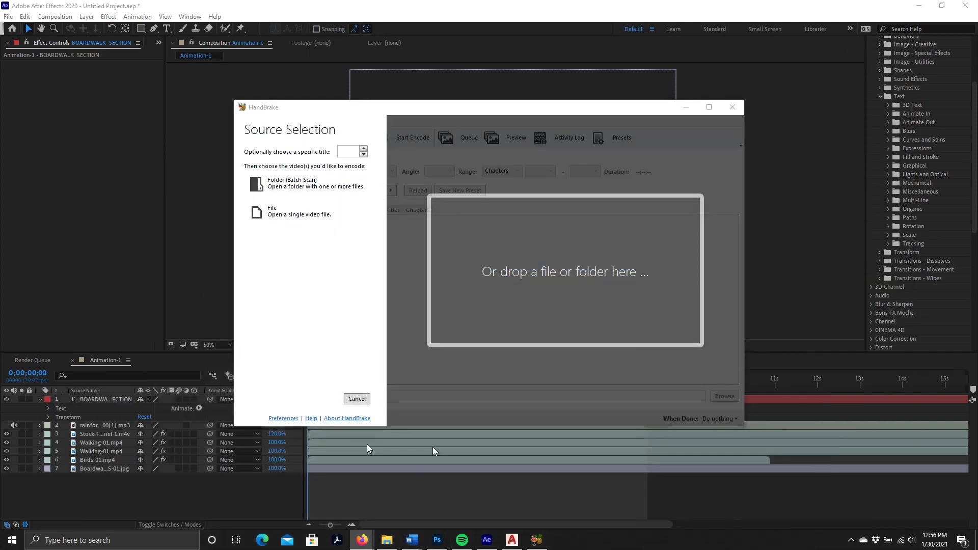
pyautogui.click(686, 107)
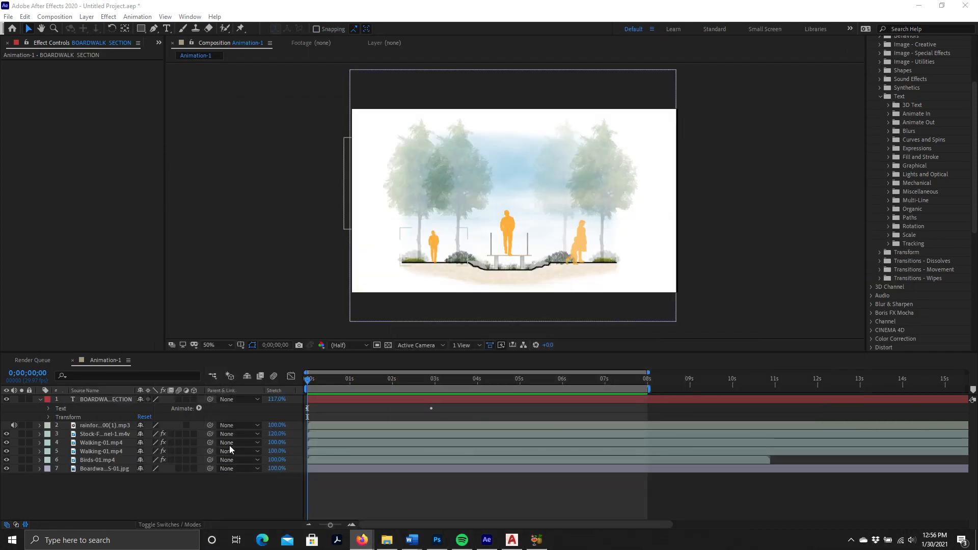
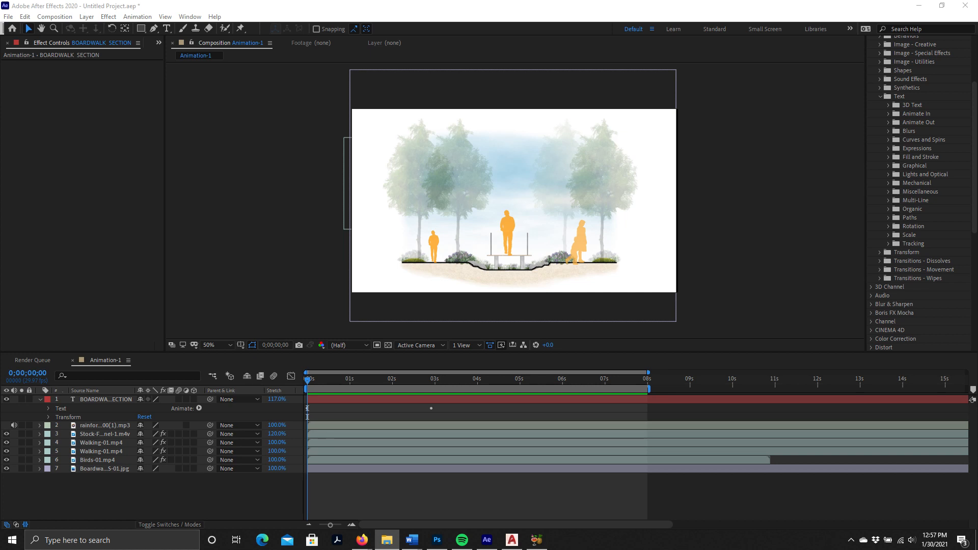
pyautogui.moveTo(850, 394); pyautogui.dragTo(104, 494)
pyautogui.click(158, 43)
pyautogui.click(185, 62)
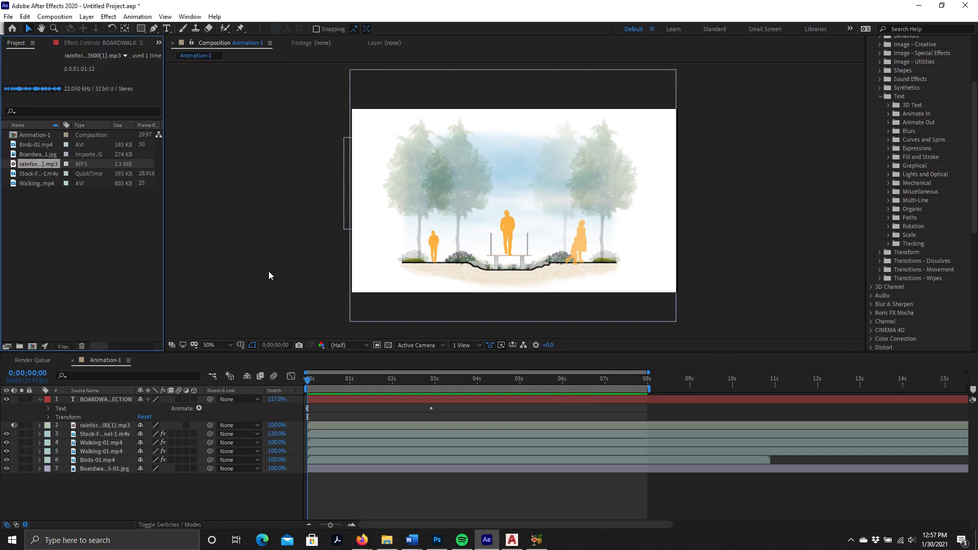
# Switch to File Explorer and select Walking-02.webm in the People folder.
pyautogui.moveTo(38, 164); pyautogui.dragTo(83, 275)
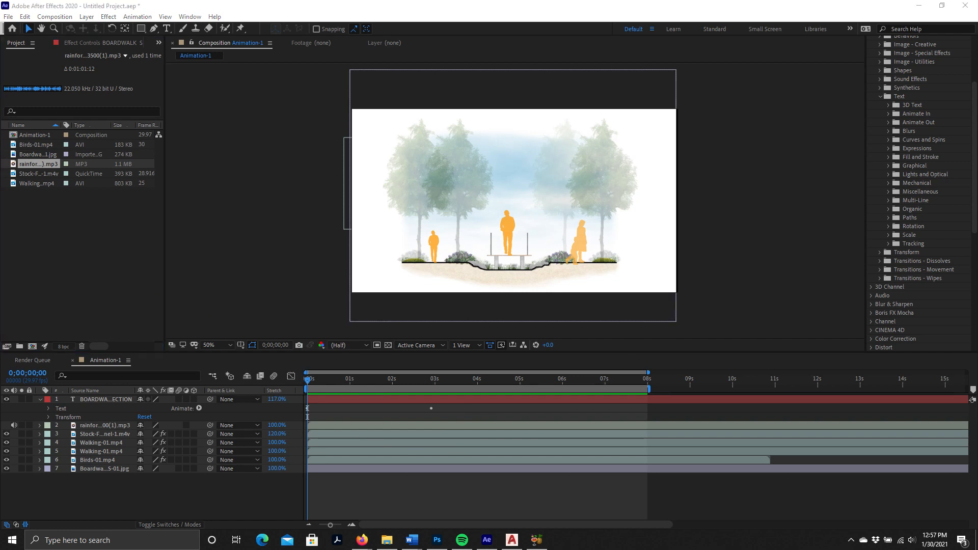
pyautogui.click(388, 540)
pyautogui.moveTo(725, 312); pyautogui.dragTo(404, 55)
pyautogui.click(545, 336)
pyautogui.click(556, 277)
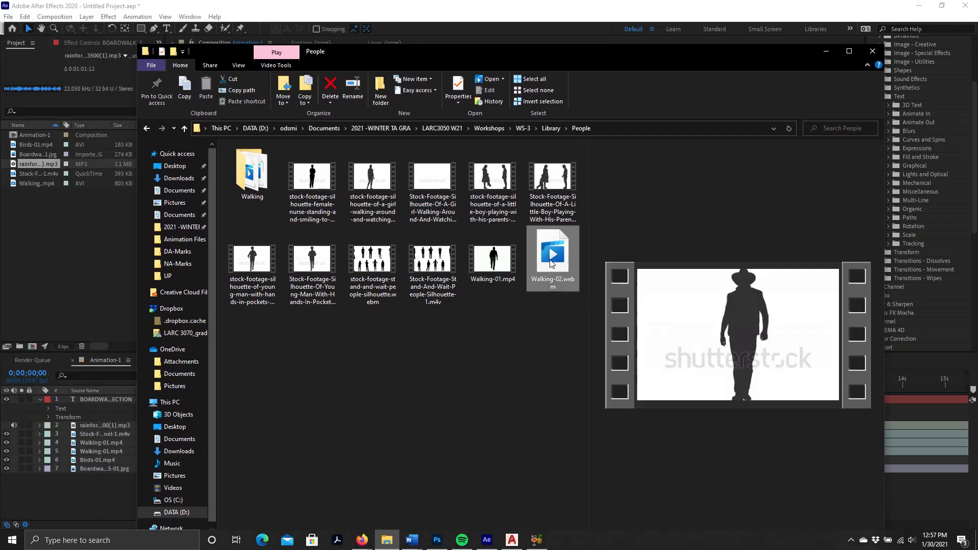
# Bring up HandBrake beside the People folder and load Walking-02.webm as its source video.
pyautogui.click(559, 390)
pyautogui.click(561, 289)
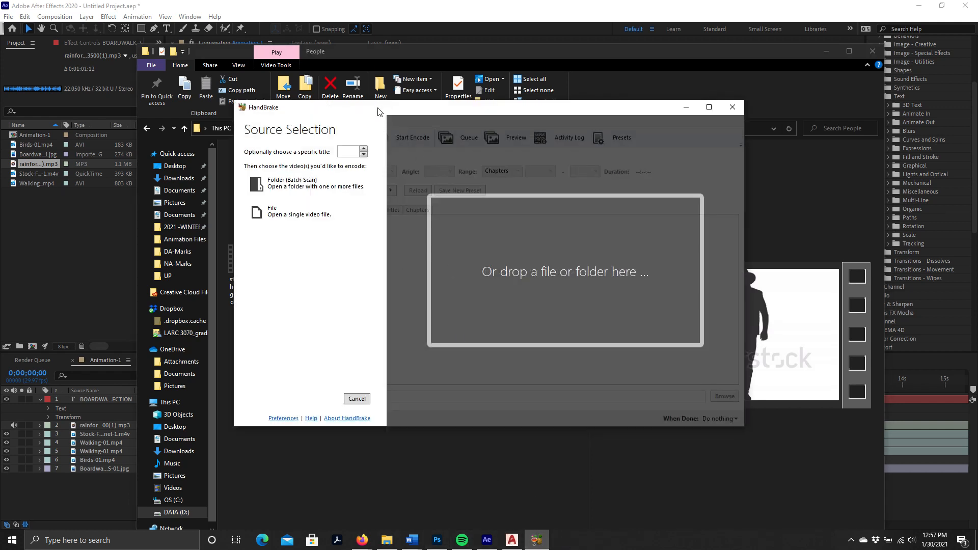
pyautogui.moveTo(380, 111); pyautogui.dragTo(138, 132)
pyautogui.moveTo(552, 254); pyautogui.dragTo(278, 288)
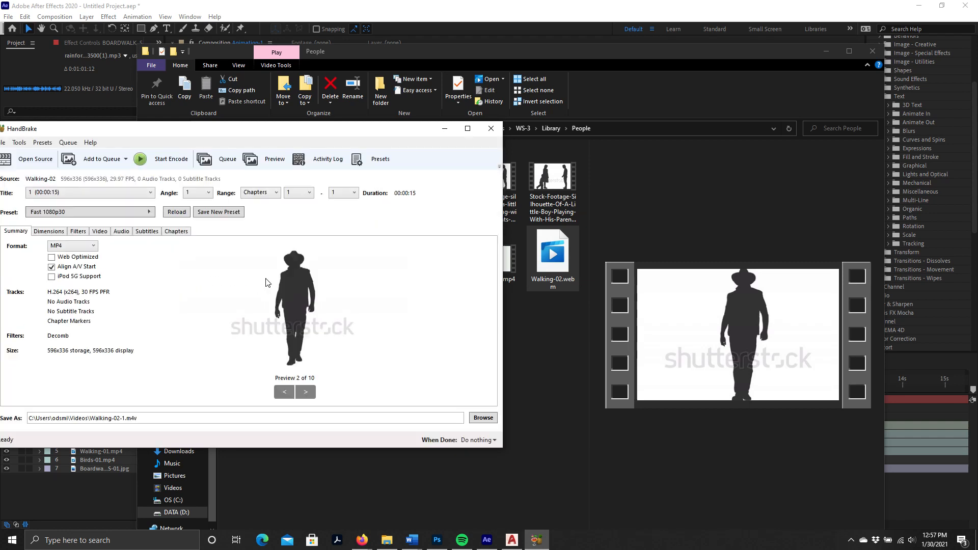
# Choose MP4 as the output format for Walking-02 and start the encode to the Videos folder.
pyautogui.moveTo(239, 132); pyautogui.dragTo(309, 125)
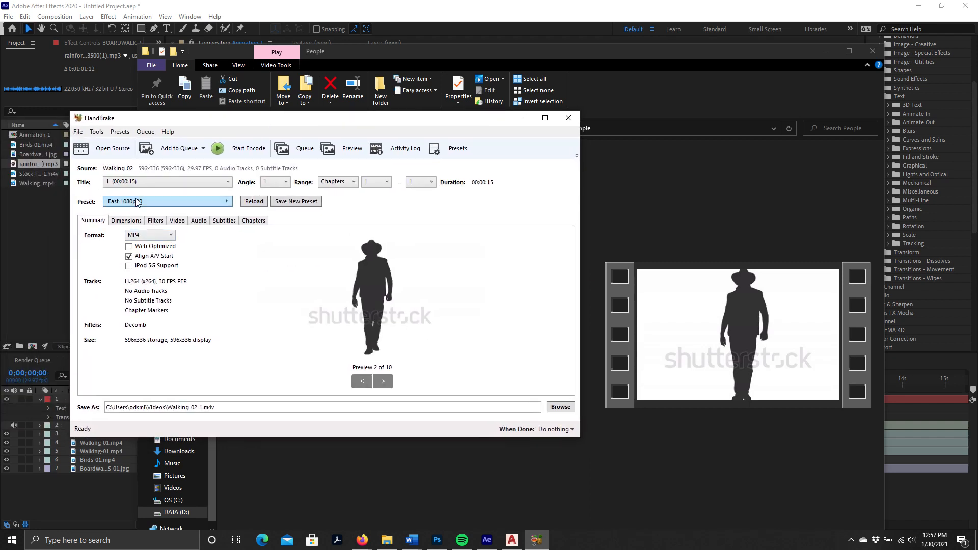
pyautogui.click(136, 236)
pyautogui.click(138, 245)
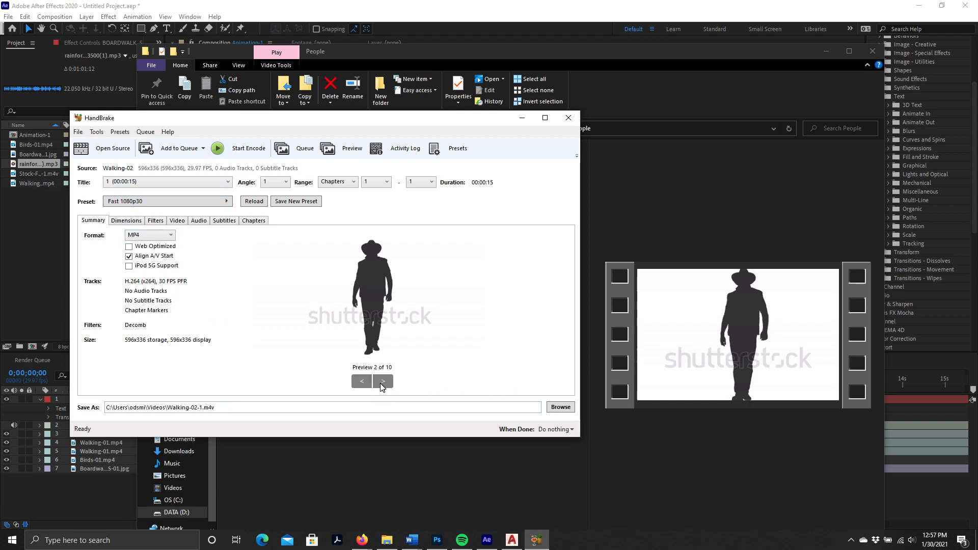
pyautogui.click(239, 151)
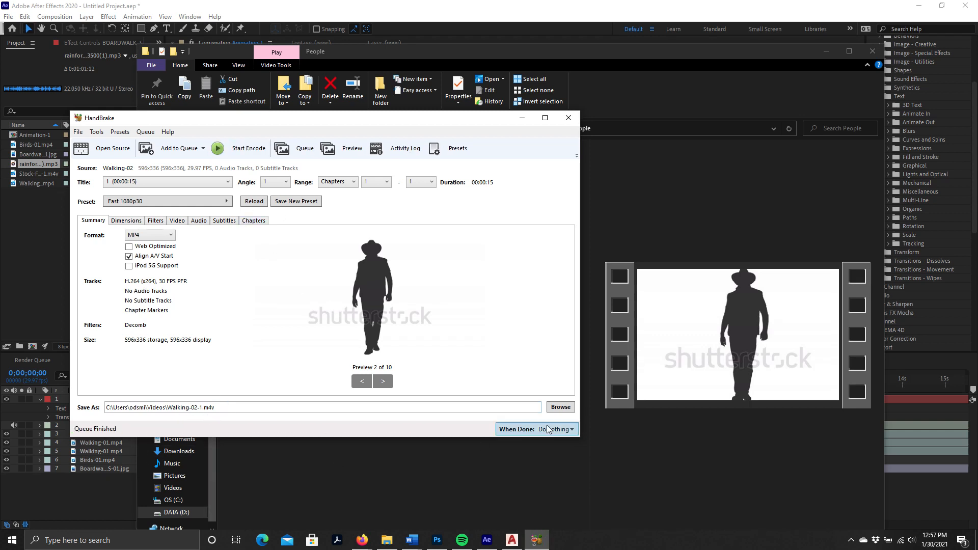
# Set the output destination to 2021 -WINTER TA GRA > LARC3050 W21 > Workshops > WS-3 > Library > People, with the file name Walking-02-1.m4v.
pyautogui.click(561, 407)
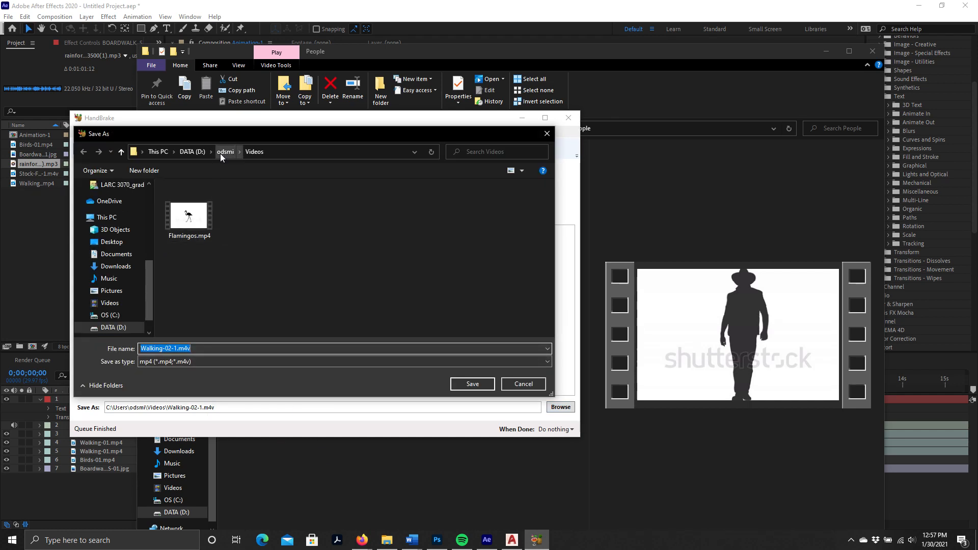
pyautogui.scroll(4, 117, 260)
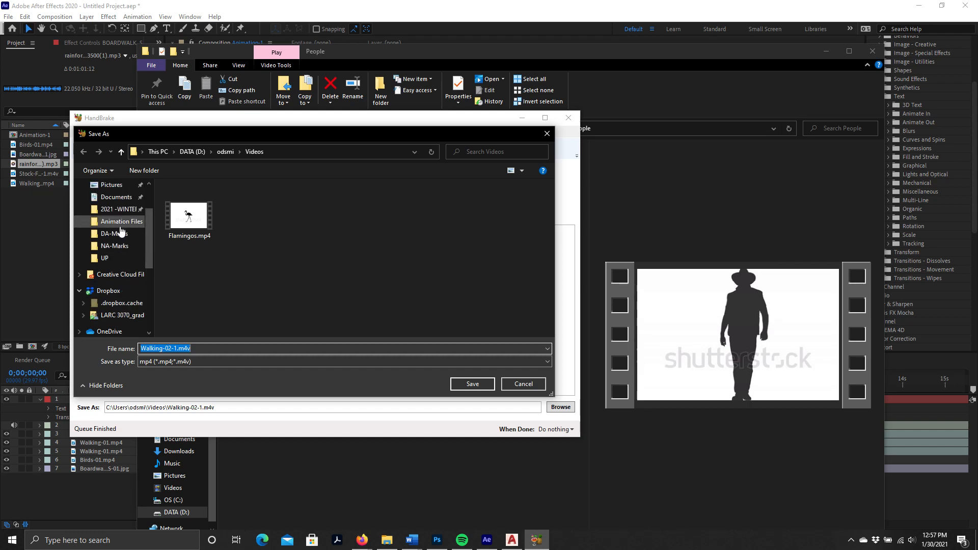
pyautogui.click(118, 210)
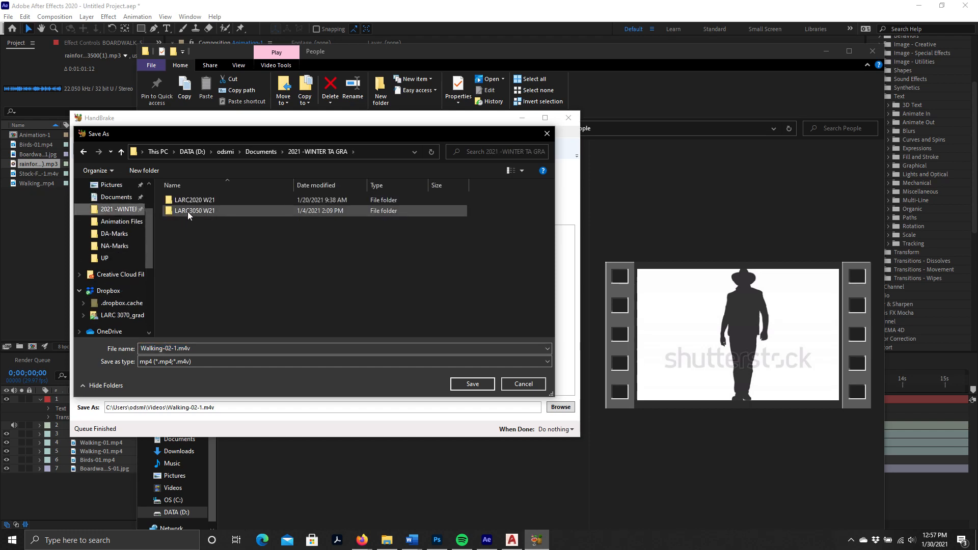
pyautogui.doubleClick(188, 212)
pyautogui.doubleClick(188, 212)
pyautogui.doubleClick(189, 221)
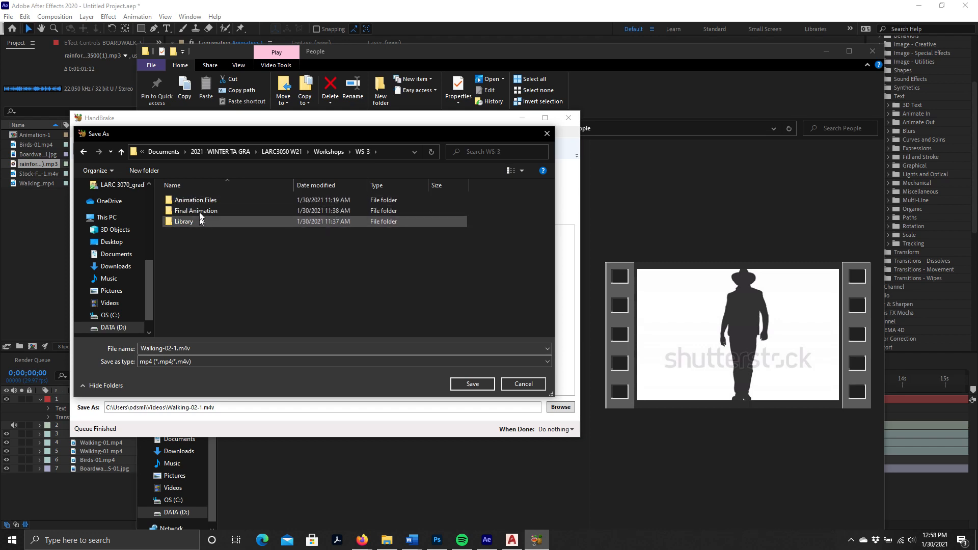
pyautogui.doubleClick(192, 221)
pyautogui.click(195, 222)
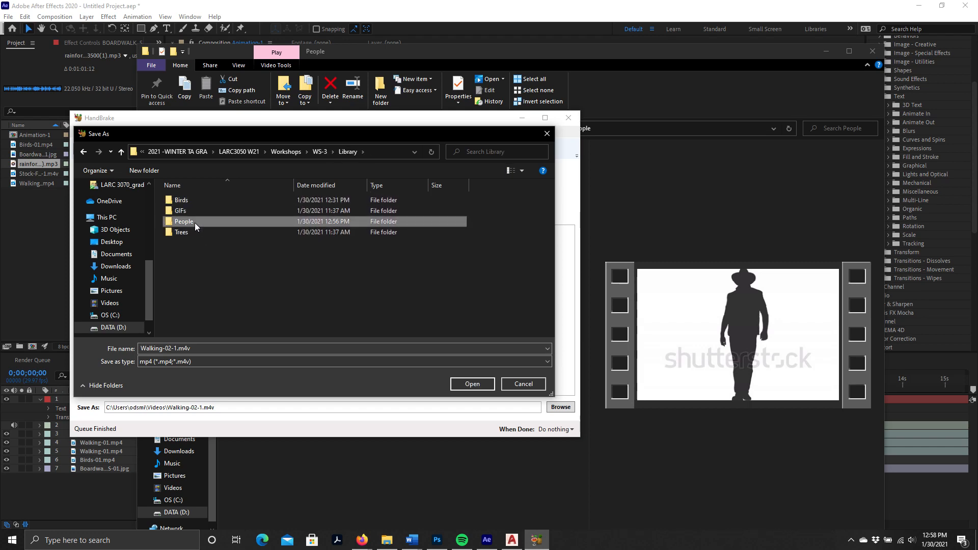
pyautogui.doubleClick(195, 222)
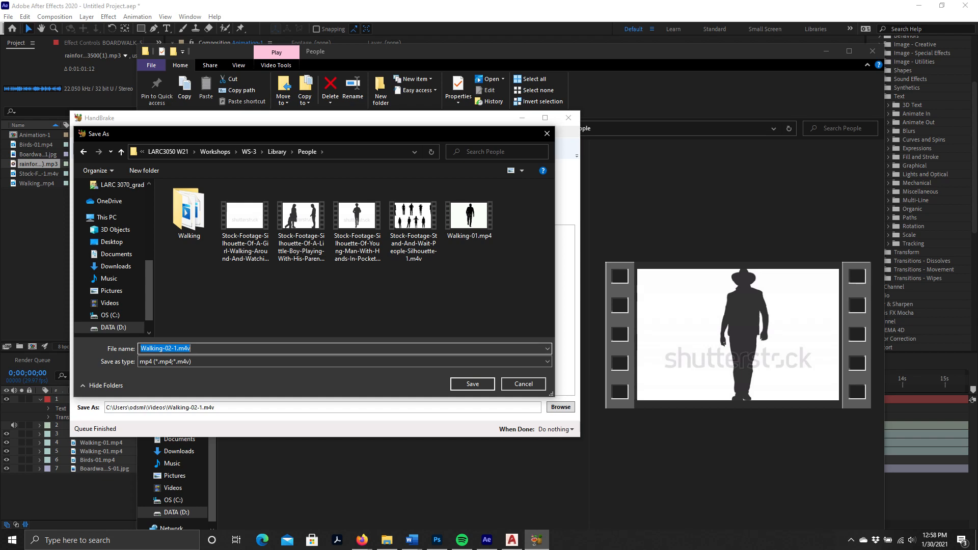
pyautogui.click(479, 387)
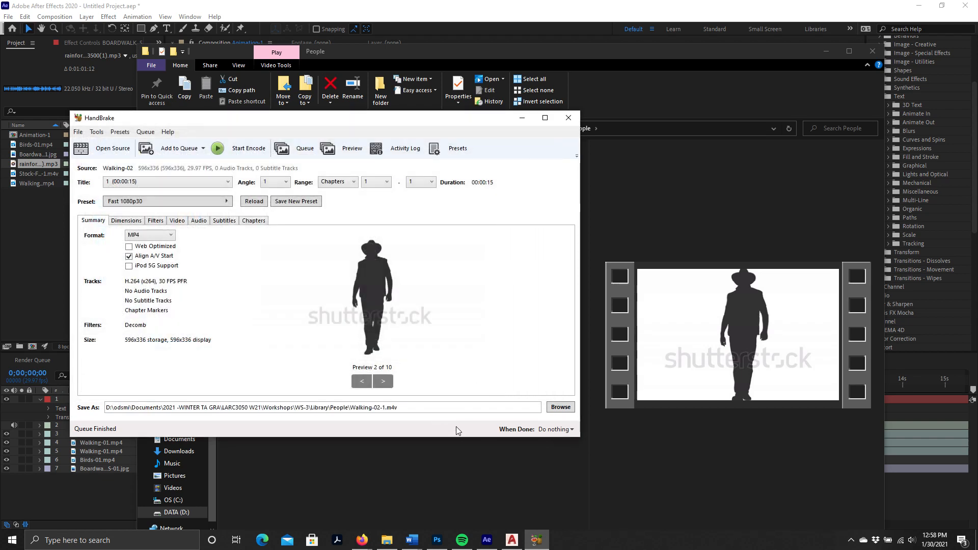
# Encode the video into the People folder, minimize HandBrake and select the converted Walking-02-1.m4v in File Explorer.
pyautogui.click(244, 151)
pyautogui.click(522, 118)
pyautogui.click(264, 330)
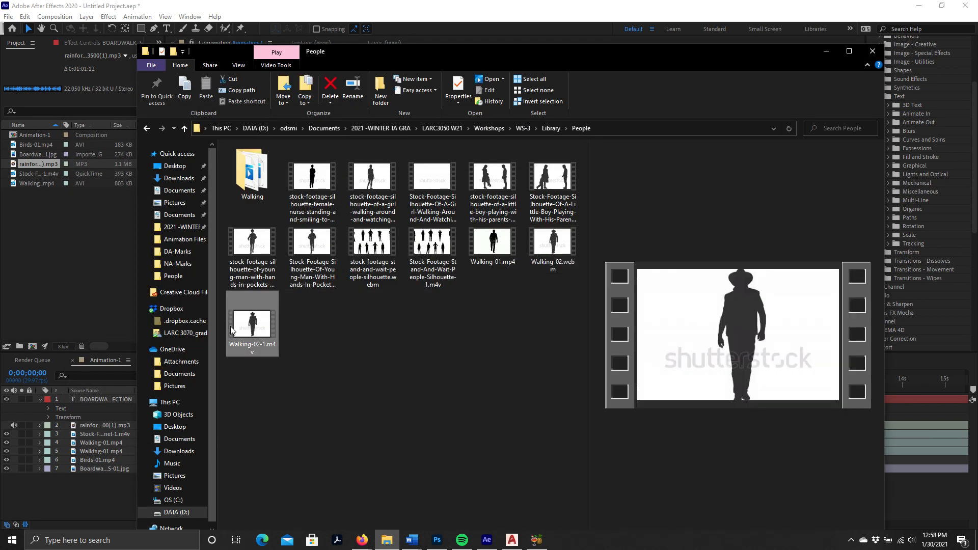
# Import Walking-02-1.m4v into the After Effects project and add it to the Animation-1 timeline just below the rainforest audio layer.
pyautogui.moveTo(358, 59); pyautogui.dragTo(542, 46)
pyautogui.moveTo(436, 312); pyautogui.dragTo(75, 253)
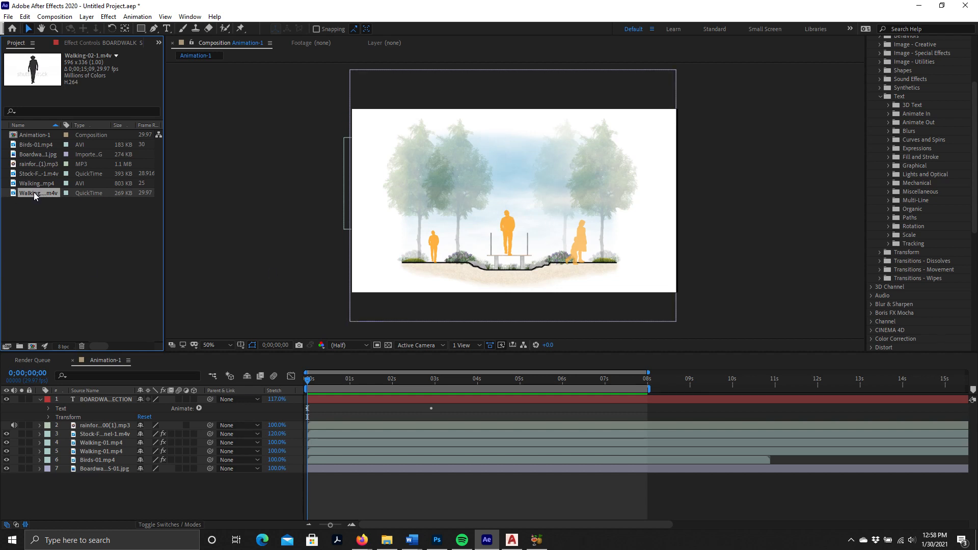
pyautogui.moveTo(39, 194); pyautogui.dragTo(98, 432)
pyautogui.click(127, 508)
pyautogui.click(555, 198)
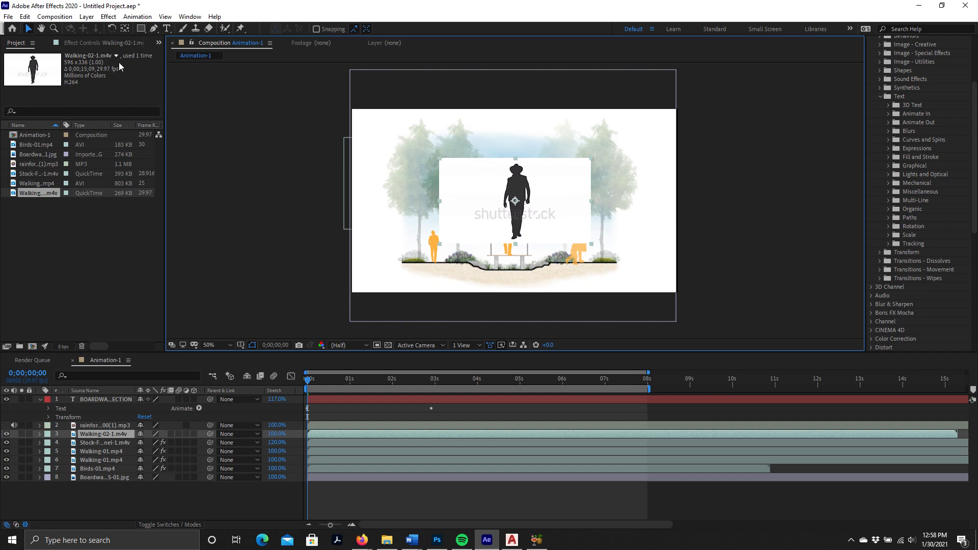
# Apply the Color Range keying effect to the Walking-02-1.m4v layer and sample its white background to remove it.
pyautogui.click(106, 17)
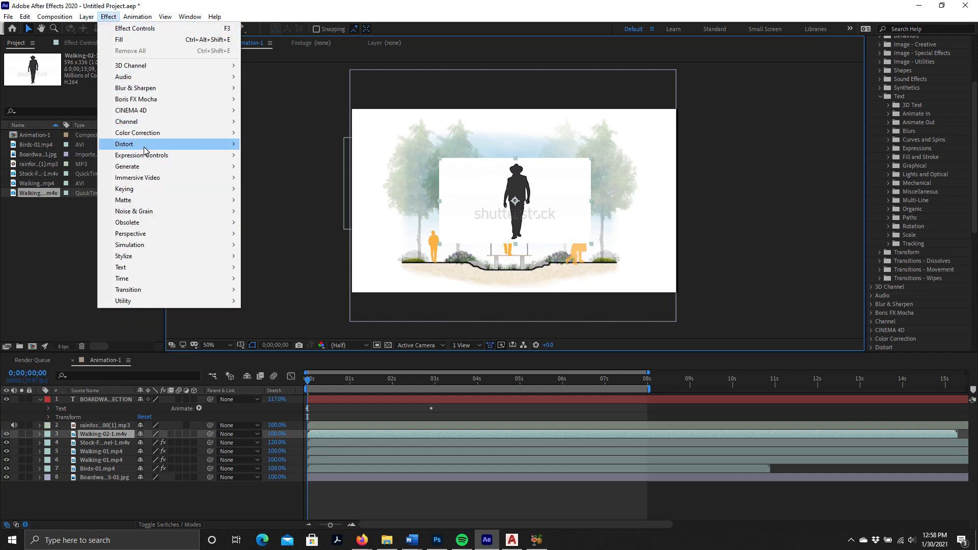
pyautogui.moveTo(161, 191)
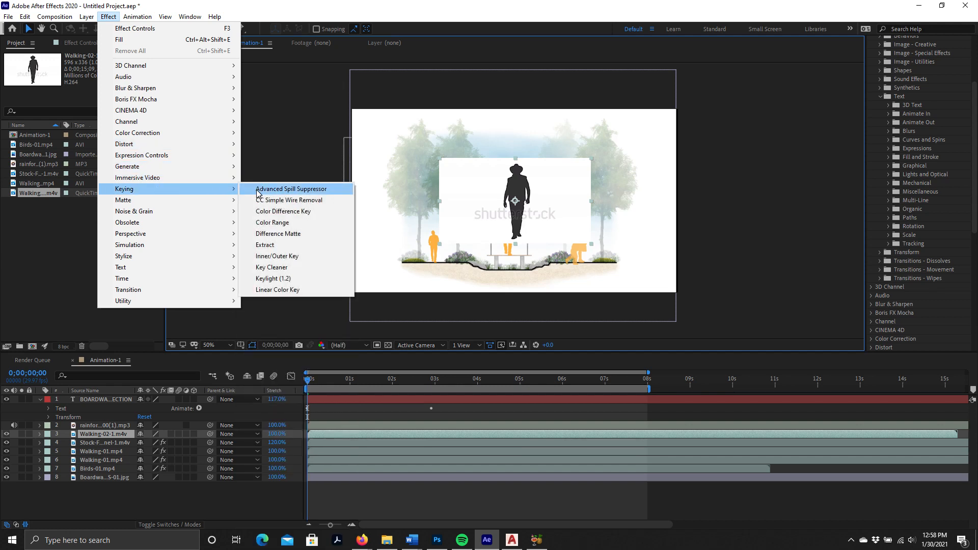
pyautogui.click(265, 223)
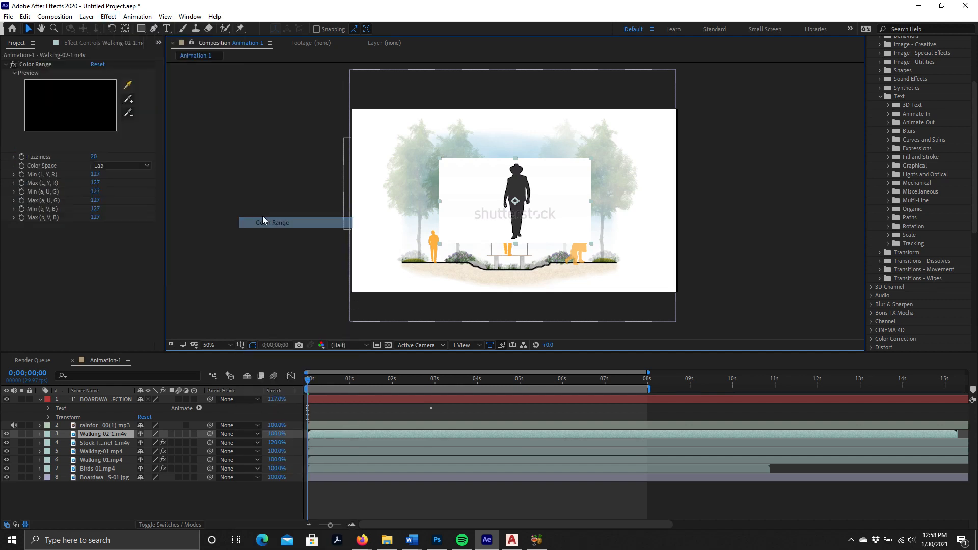
pyautogui.click(107, 91)
pyautogui.click(95, 112)
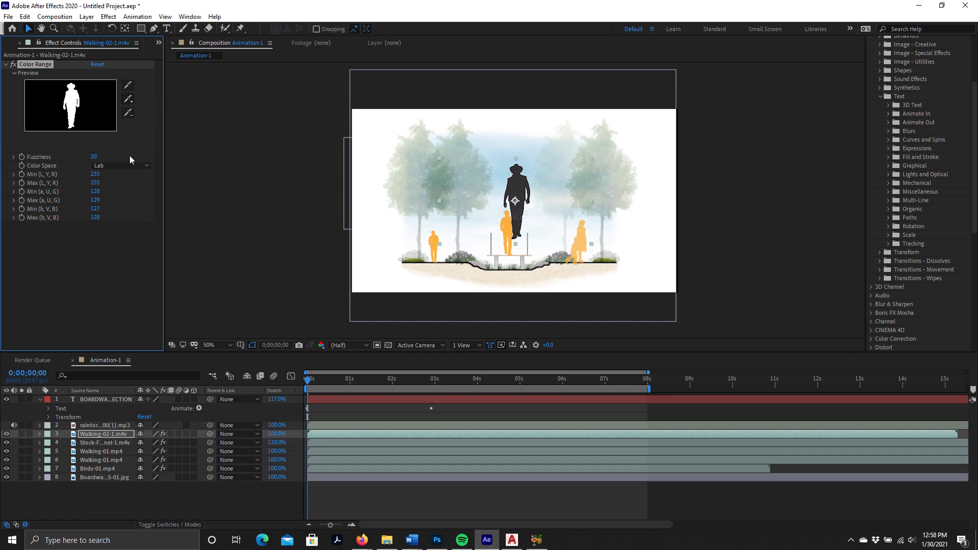
# Add a Fill effect to the Walking-02-1.m4v layer and set its color to orange FDB141, sampled from the central walking figure.
pyautogui.click(109, 17)
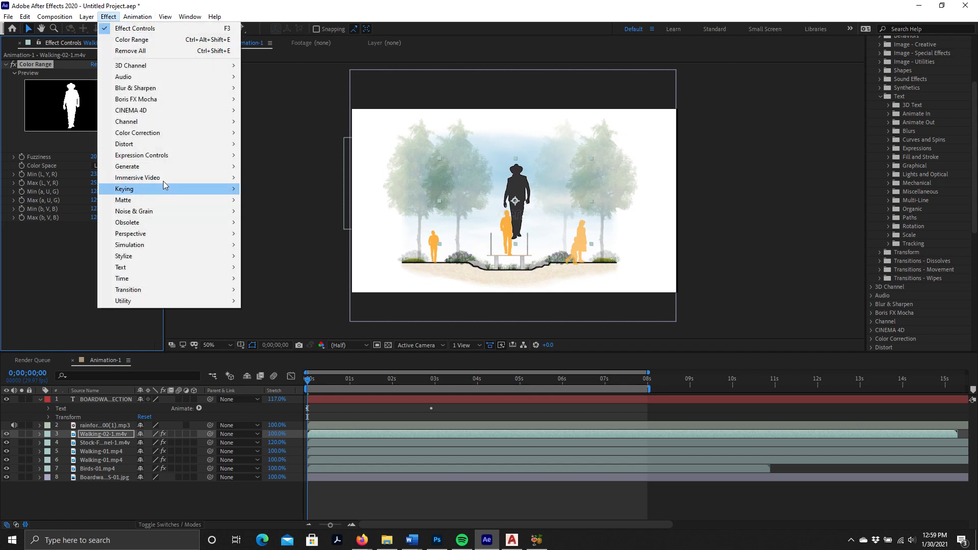
pyautogui.moveTo(169, 171)
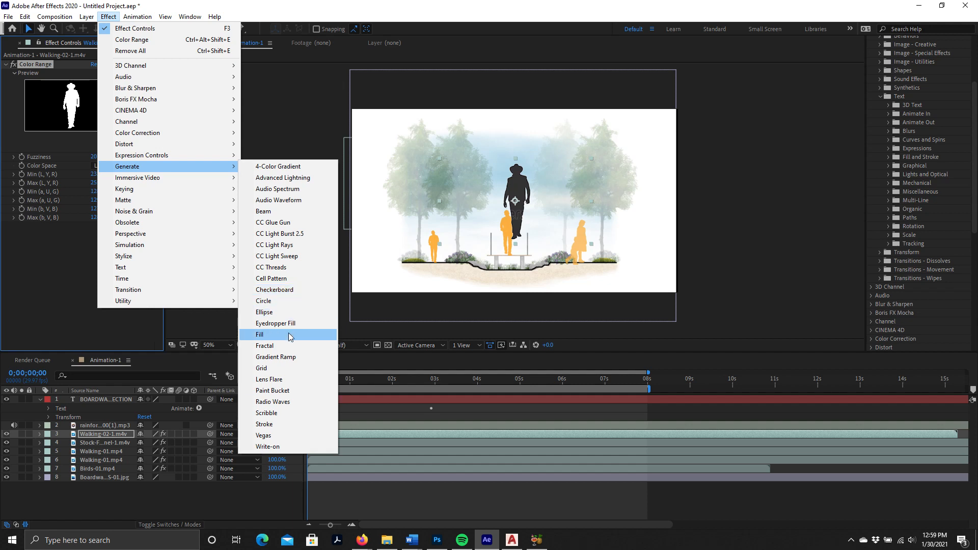
pyautogui.click(263, 334)
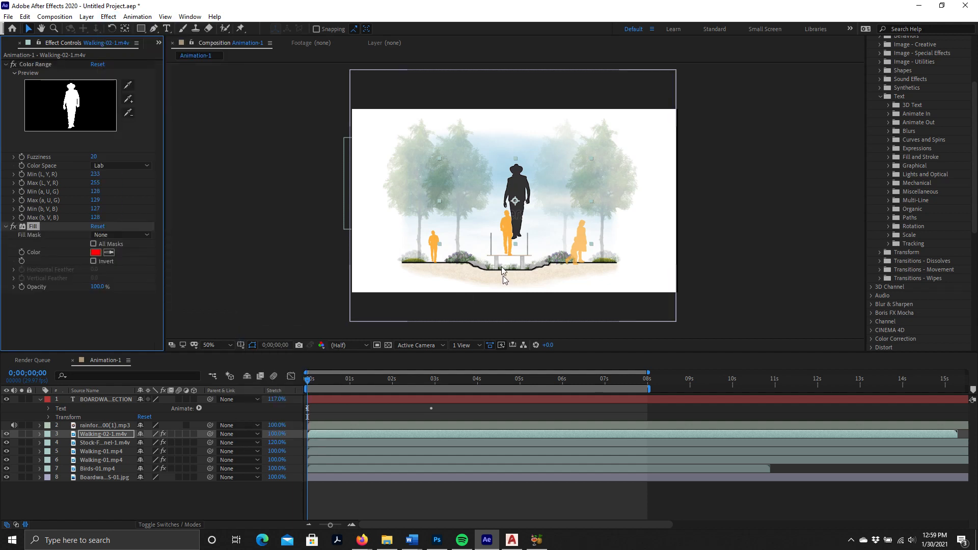
pyautogui.click(95, 253)
pyautogui.click(221, 78)
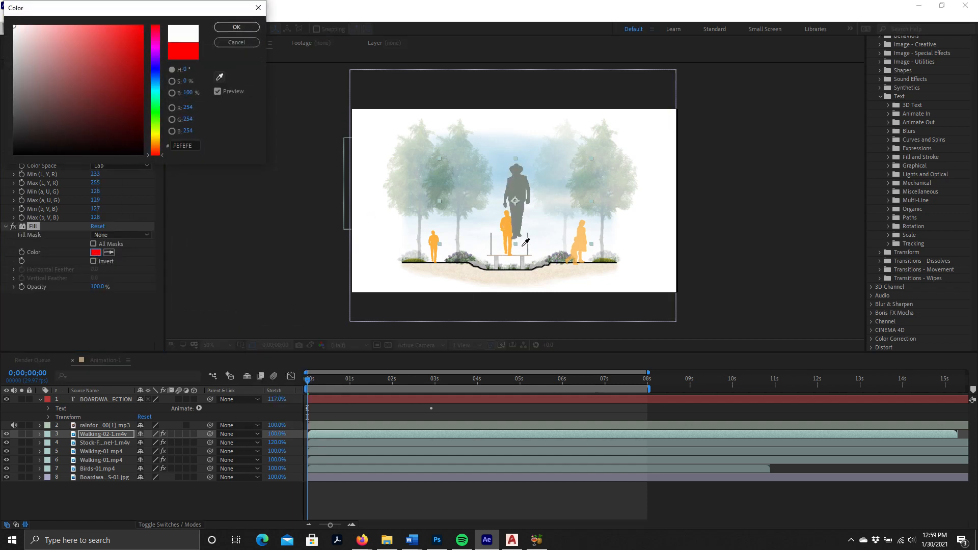
pyautogui.click(507, 234)
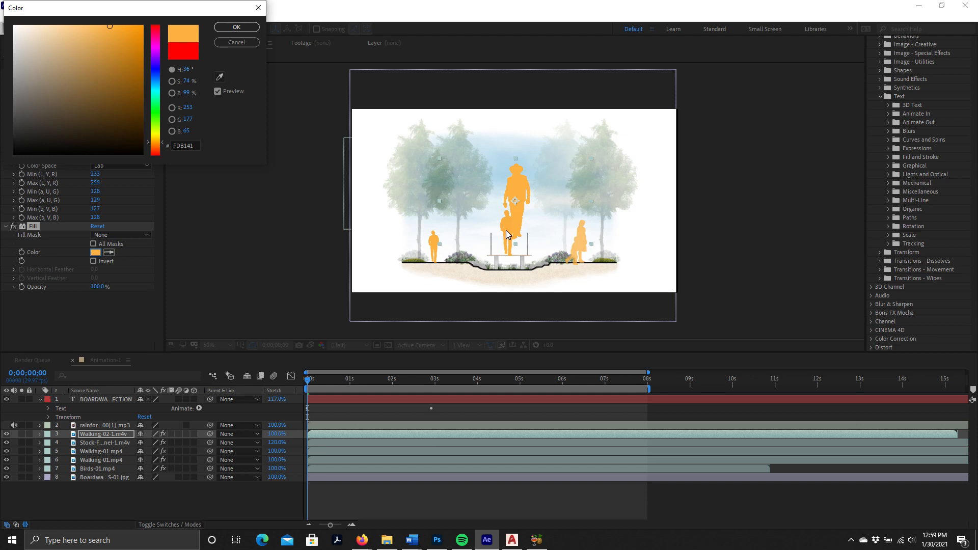
pyautogui.click(228, 29)
# Scale down the hatted silhouette proportionally and place it on the ground line over the small figure between the left trees.
pyautogui.moveTo(518, 196); pyautogui.dragTo(435, 203)
pyautogui.moveTo(357, 171); pyautogui.dragTo(386, 187)
pyautogui.moveTo(442, 202); pyautogui.dragTo(451, 233)
pyautogui.keyDown('shift'); pyautogui.click(386, 210); pyautogui.keyUp('shift')
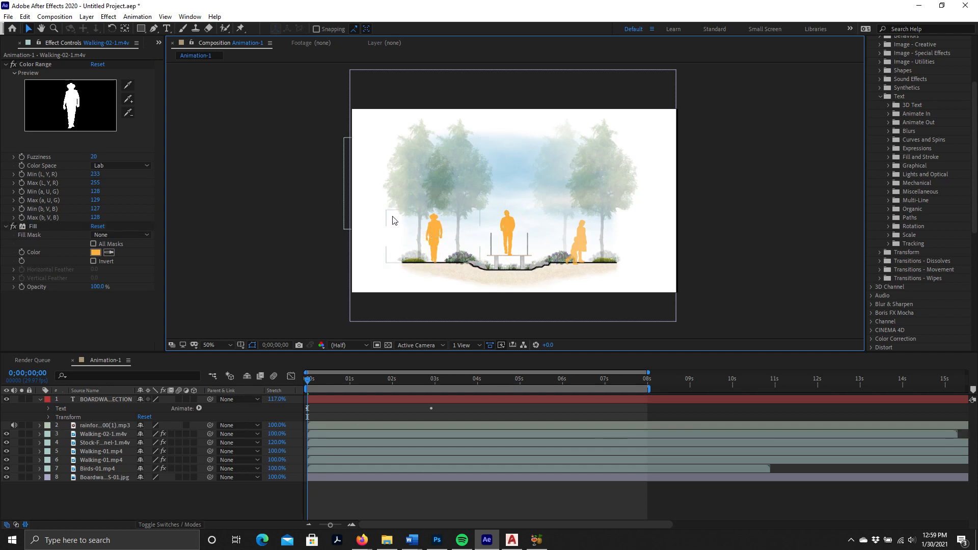
pyautogui.click(427, 227)
pyautogui.keyDown('shift'); pyautogui.click(386, 215); pyautogui.keyUp('shift')
pyautogui.click(441, 229)
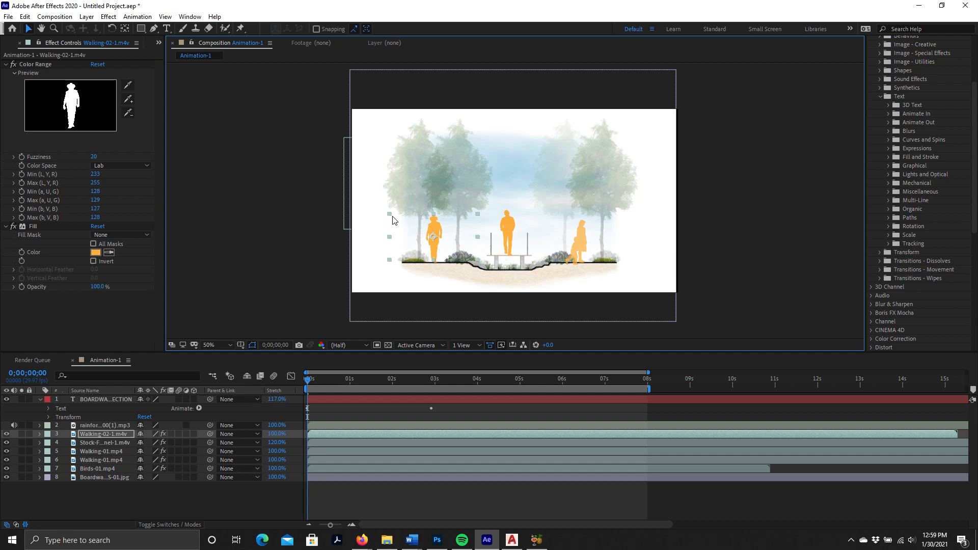
pyautogui.moveTo(444, 231); pyautogui.dragTo(436, 233)
# Play back the animation to check the new walking silhouette, and briefly review its conversion settings in HandBrake.
pyautogui.click(738, 225)
pyautogui.press('space')
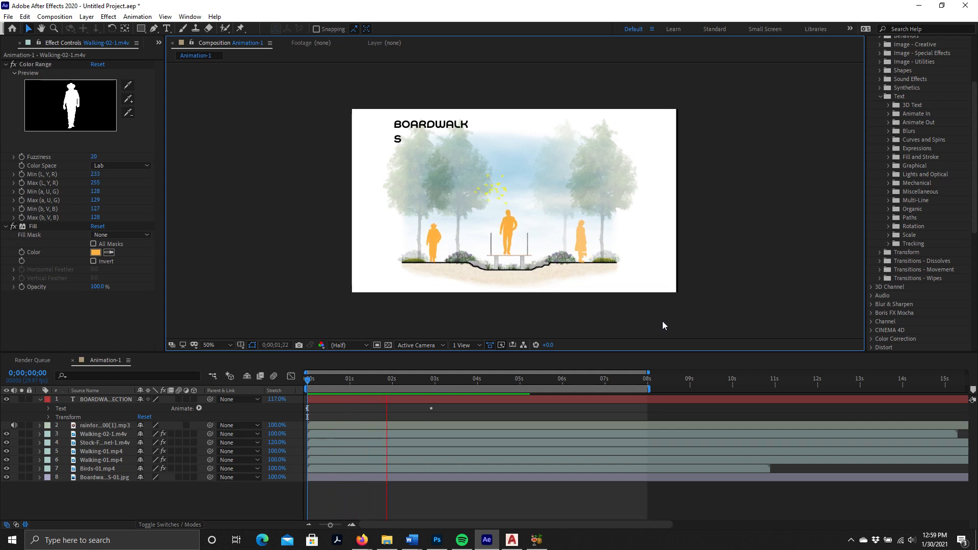
pyautogui.press('space')
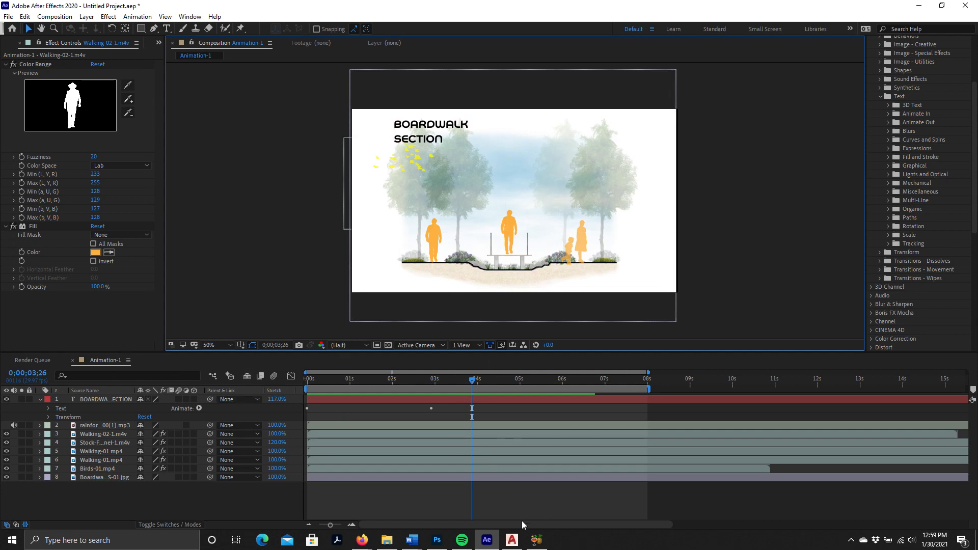
pyautogui.click(535, 543)
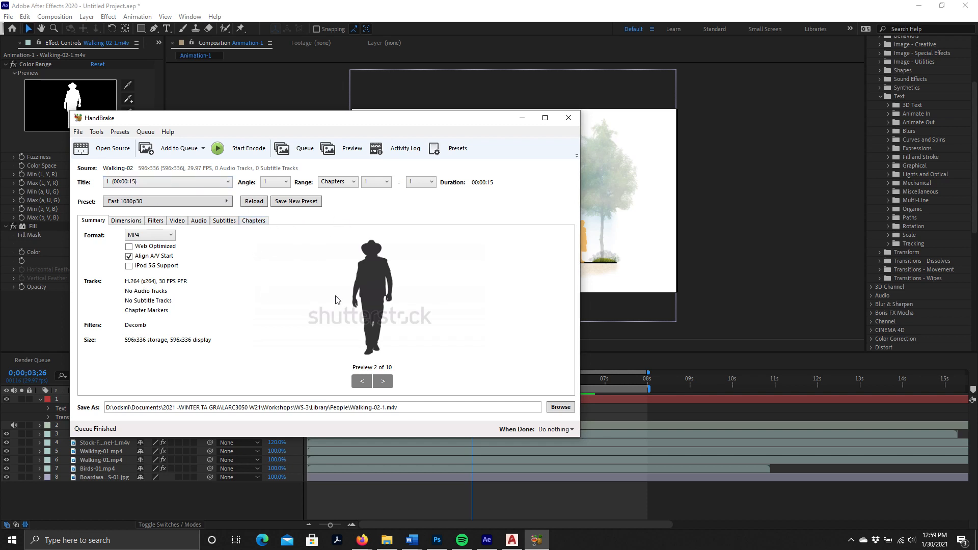
pyautogui.click(522, 118)
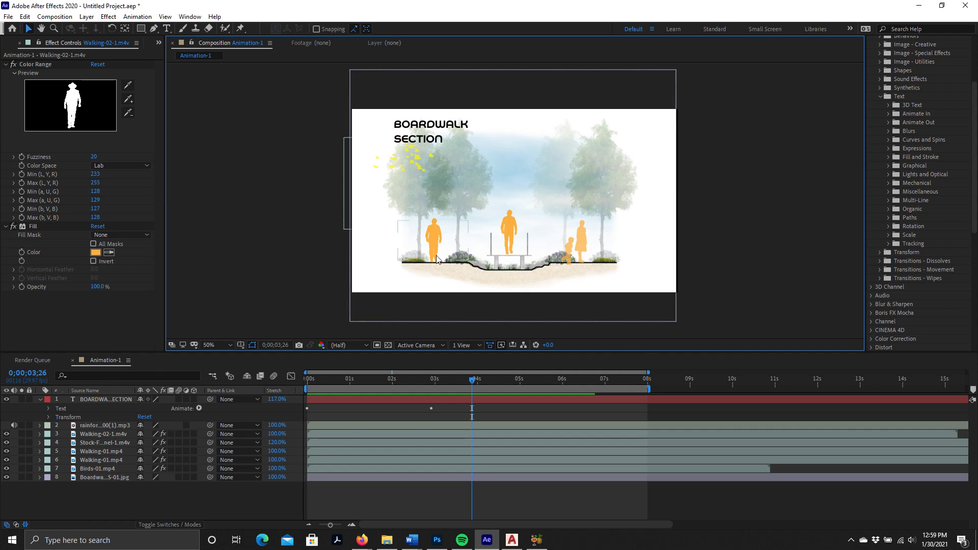
# Move the hatted silhouette slightly right, beside the original left figure, and hide the Walking-02-1.m4v layer.
pyautogui.click(439, 235)
pyautogui.moveTo(436, 232); pyautogui.dragTo(450, 232)
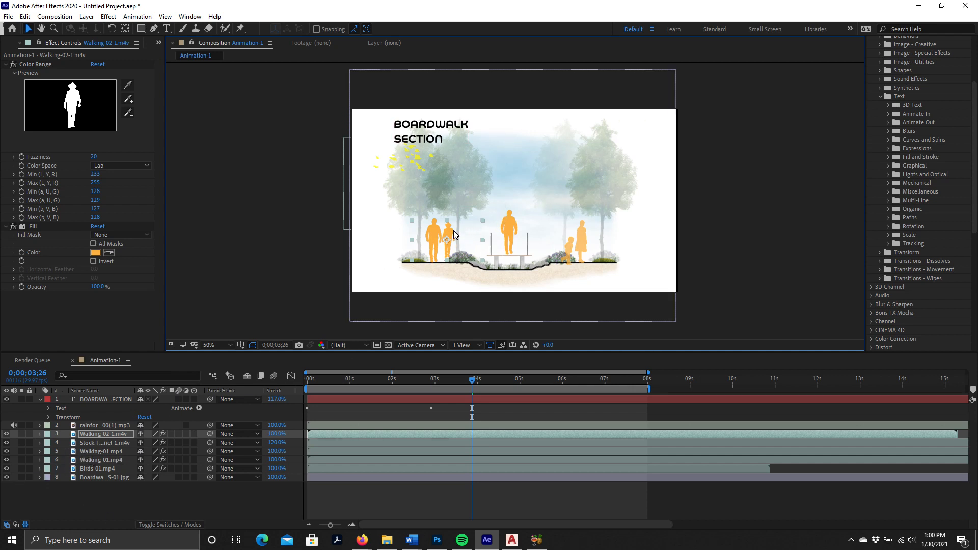
pyautogui.click(6, 434)
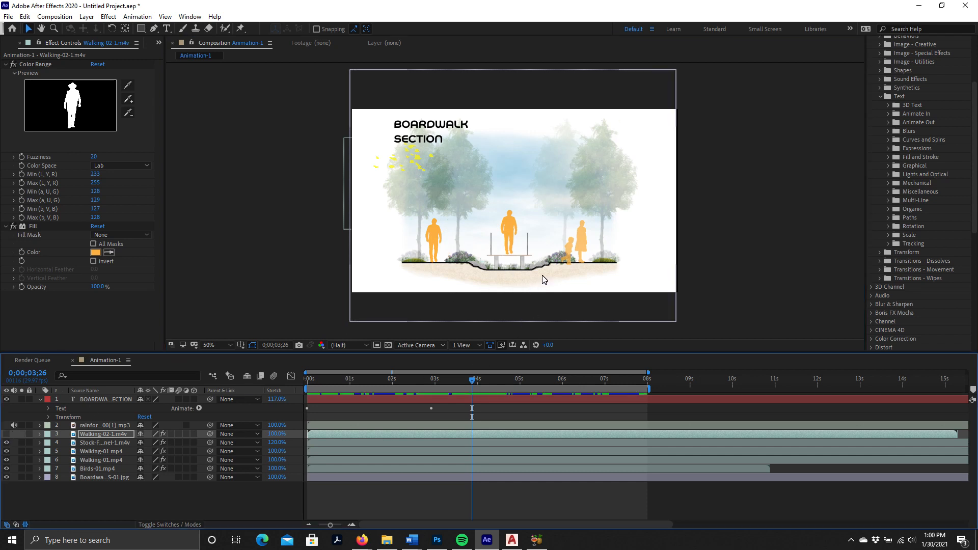
# Switch to File Explorer, open the Library's Trees folder, and preview the growing-tree stock footage in the video player.
pyautogui.click(387, 541)
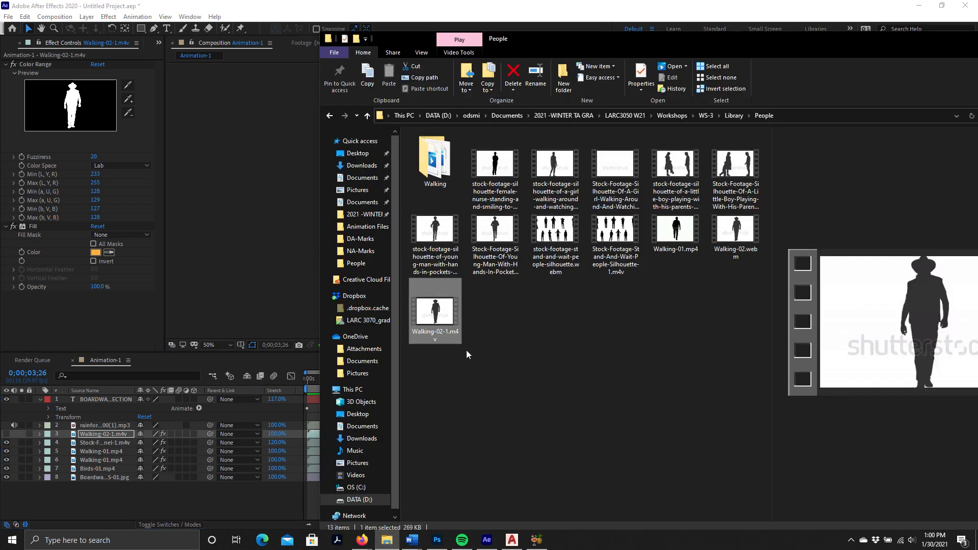
pyautogui.click(734, 115)
pyautogui.doubleClick(445, 182)
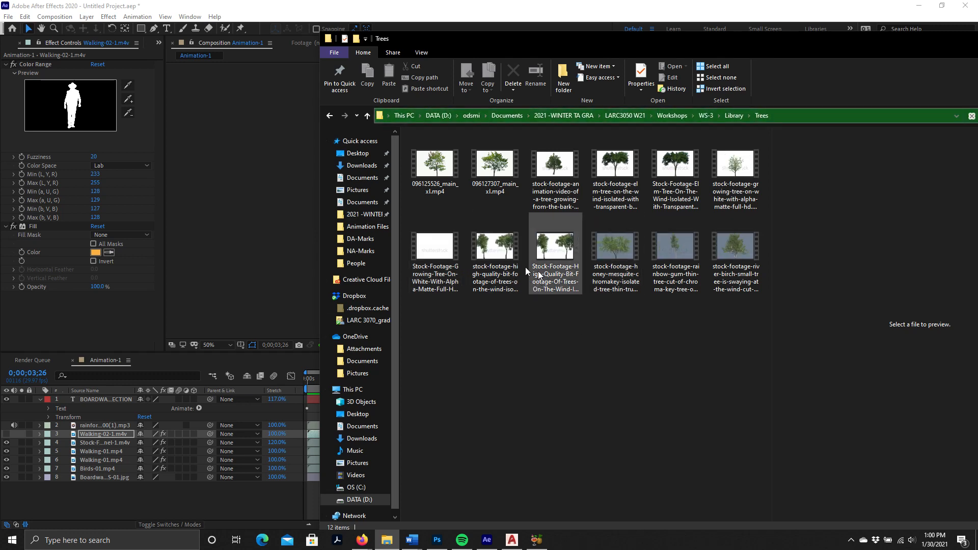
pyautogui.click(739, 170)
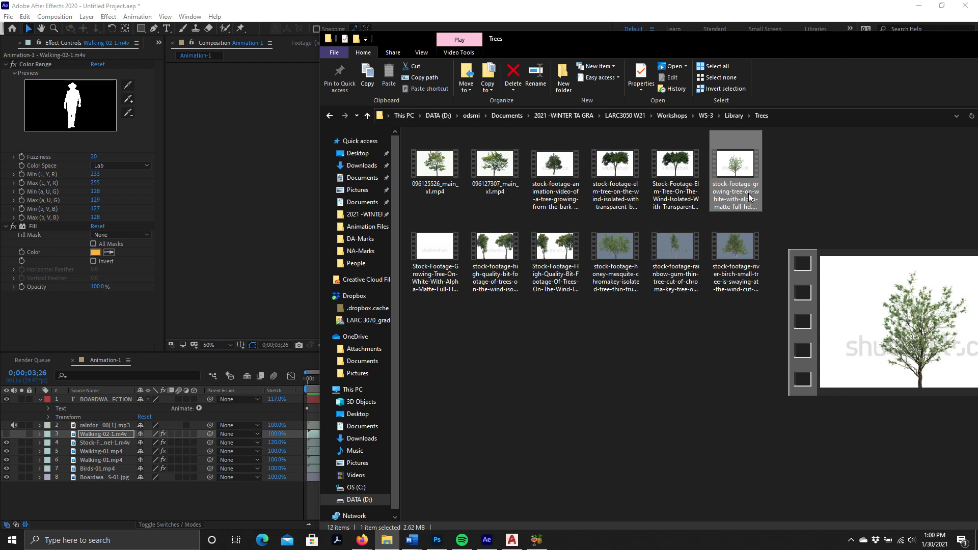
pyautogui.click(446, 183)
pyautogui.click(443, 240)
pyautogui.click(738, 155)
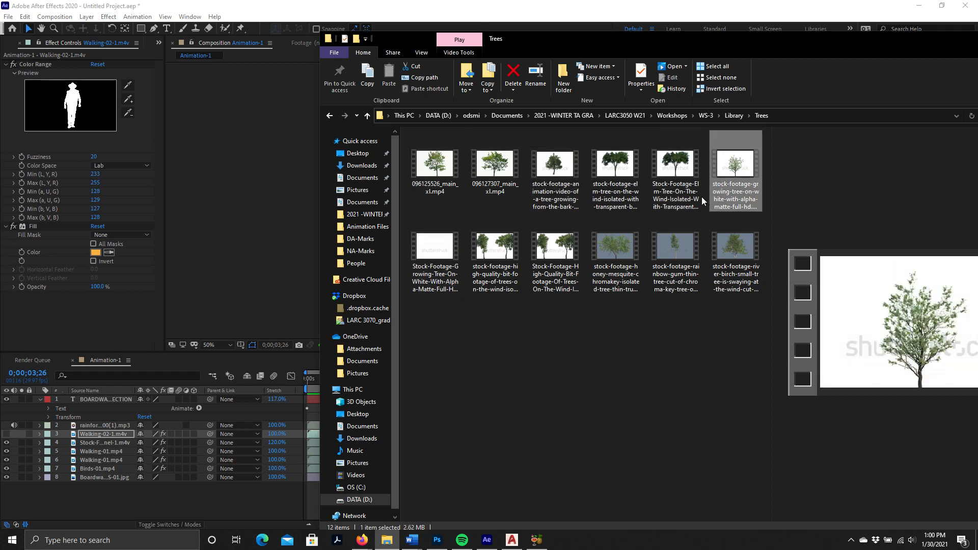
pyautogui.doubleClick(727, 168)
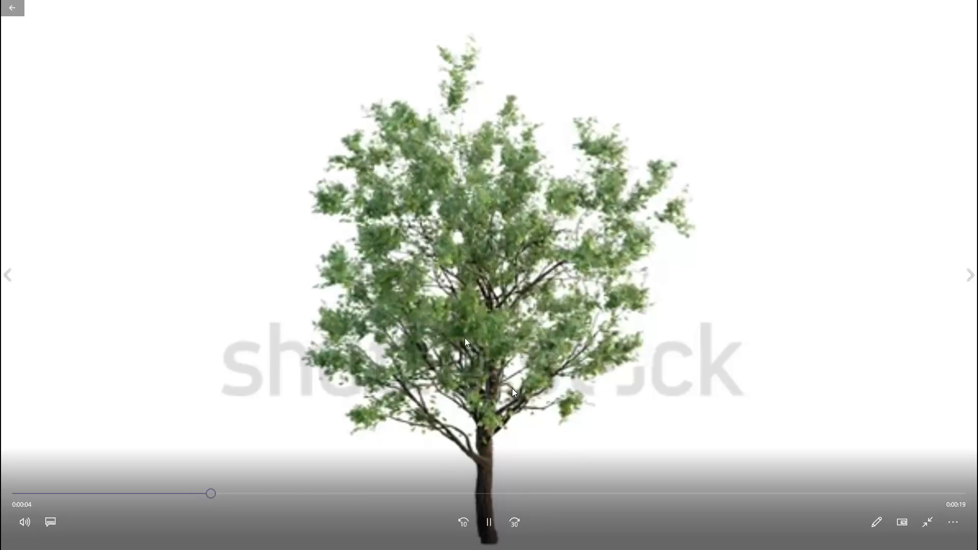
pyautogui.click(17, 11)
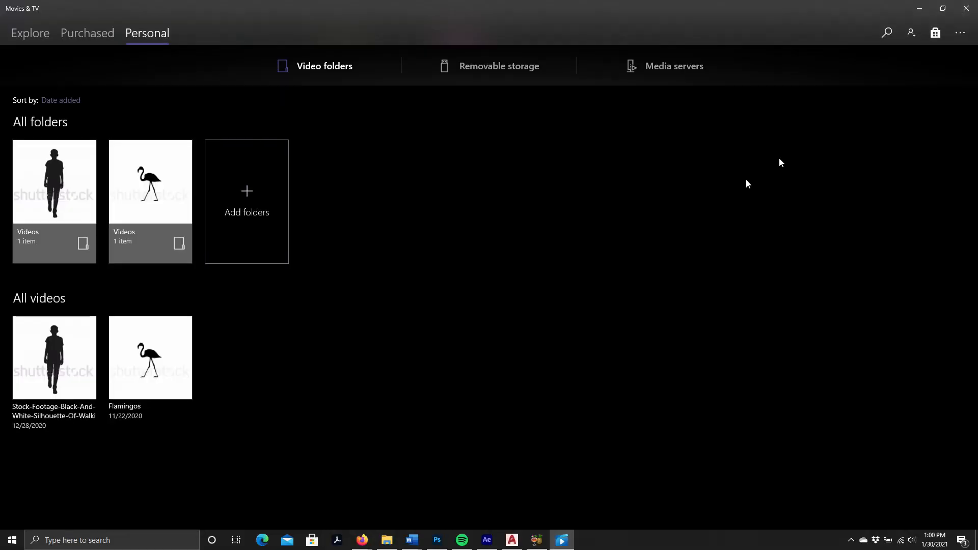
pyautogui.click(921, 7)
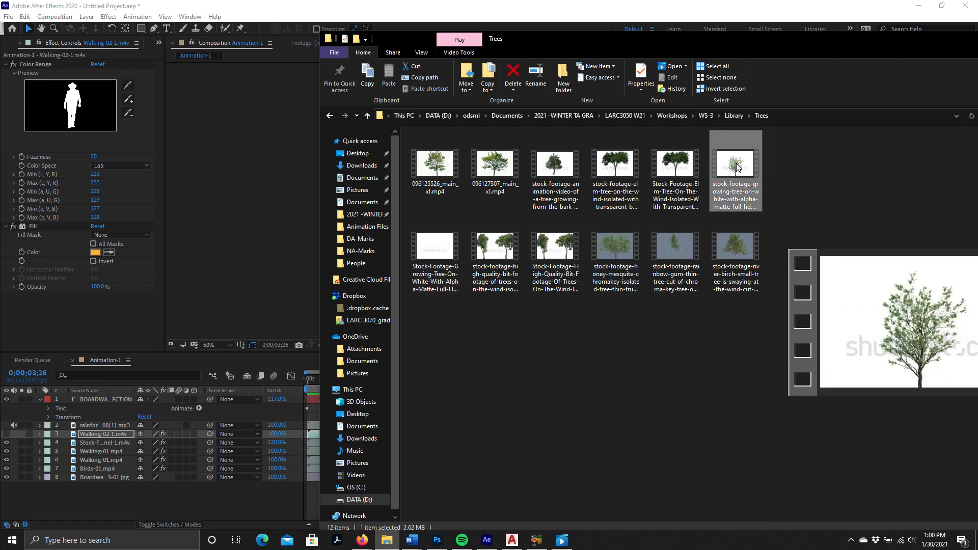
# Compare the file extensions of the original growing-tree clip and its converted copy in the Trees folder.
pyautogui.click(736, 195)
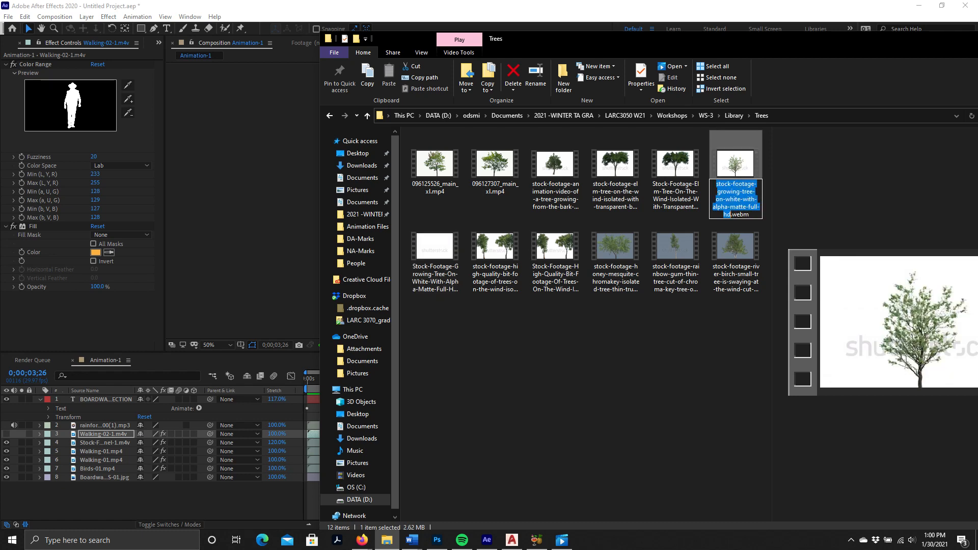
pyautogui.click(434, 256)
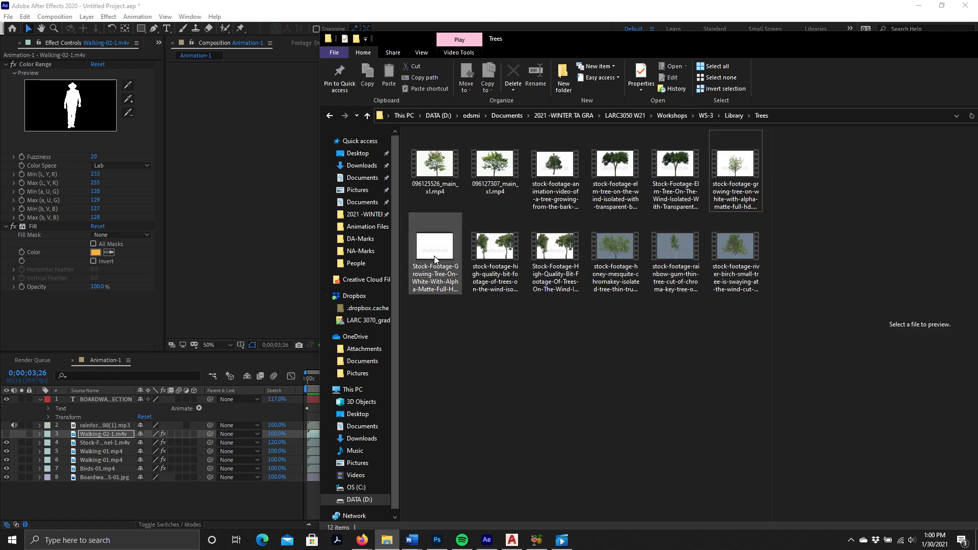
pyautogui.click(460, 348)
pyautogui.click(439, 281)
pyautogui.click(440, 278)
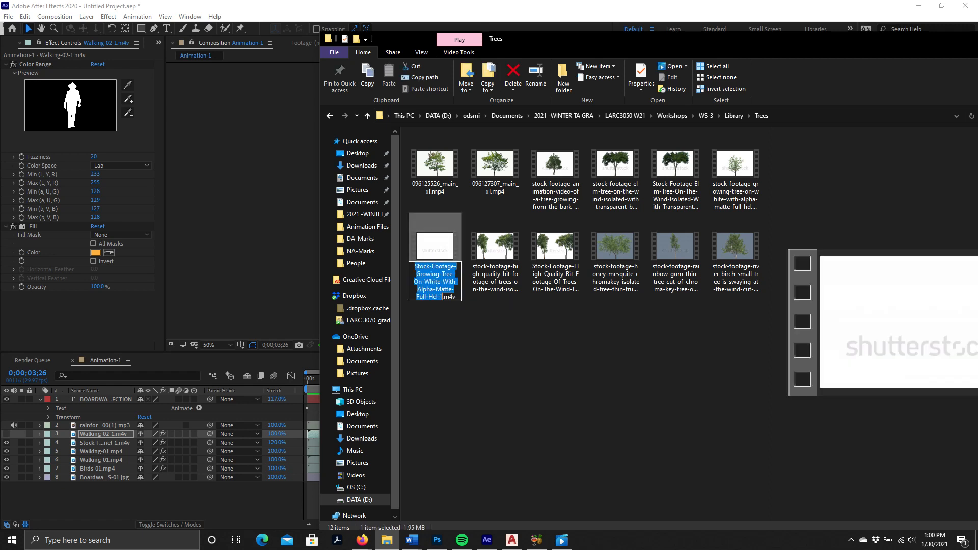
pyautogui.click(491, 368)
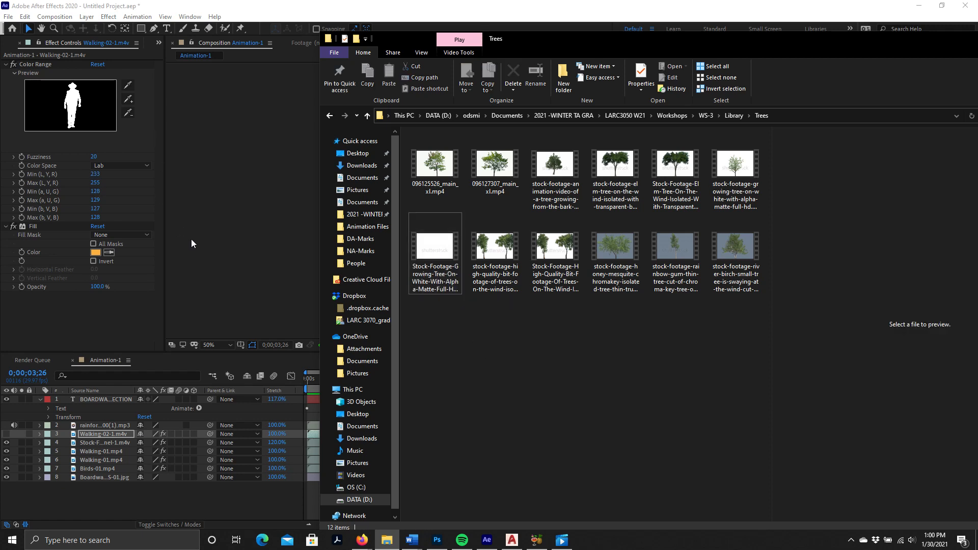
# Import Stock-Footage-Growing-Tree-On-White-With-Alpha-Matte-Full-Hd-1.m4v from the Trees folder into the After Effects project.
pyautogui.click(158, 43)
pyautogui.click(180, 56)
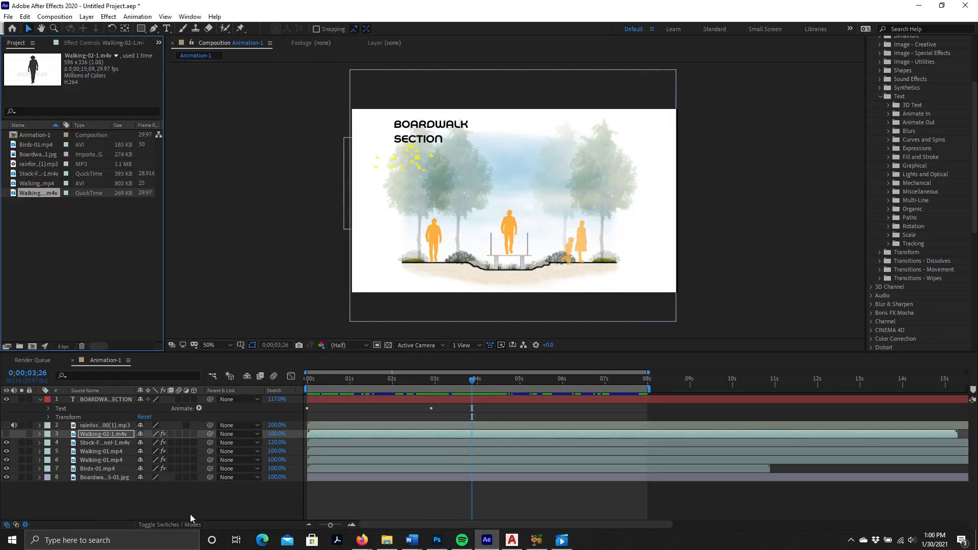
pyautogui.click(387, 540)
pyautogui.moveTo(434, 257); pyautogui.dragTo(74, 265)
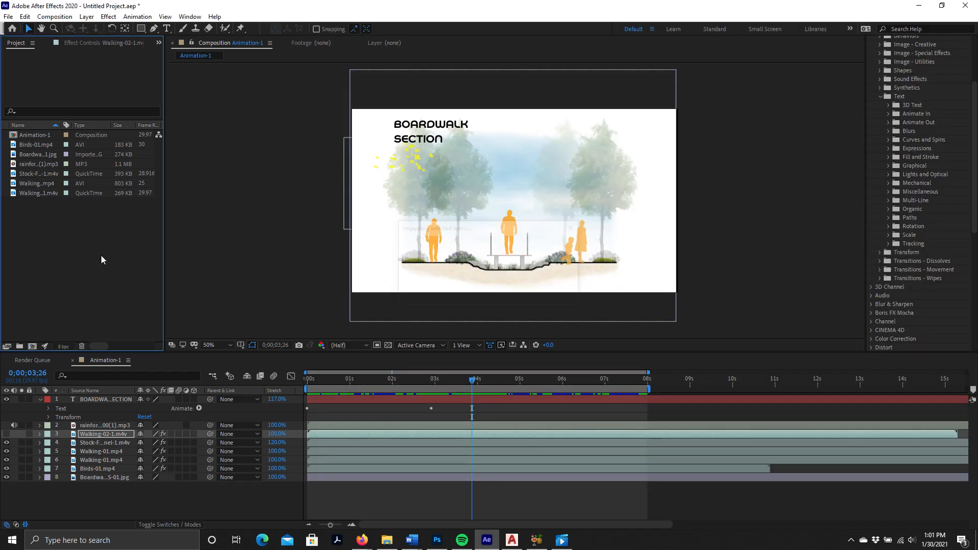
pyautogui.click(36, 174)
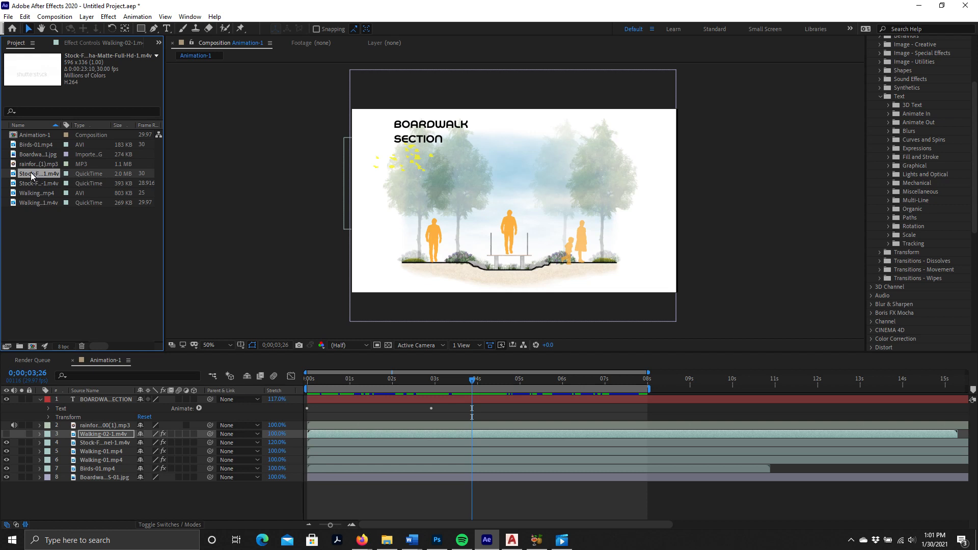
pyautogui.click(47, 258)
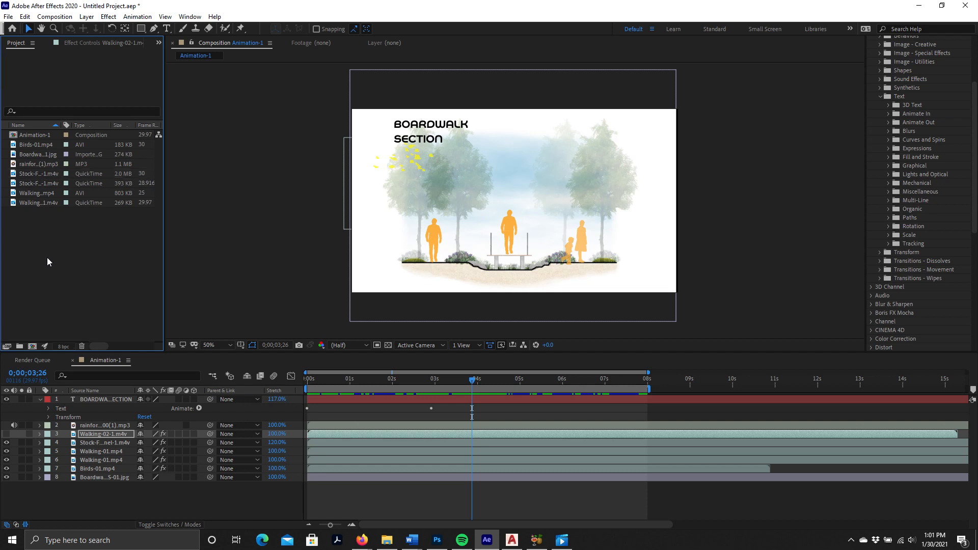
# Add the growing-tree clip to the composition above the Walking-02-1.m4v layer, preview it, and move it over the left trees.
pyautogui.click(33, 175)
pyautogui.moveTo(38, 173); pyautogui.dragTo(105, 422)
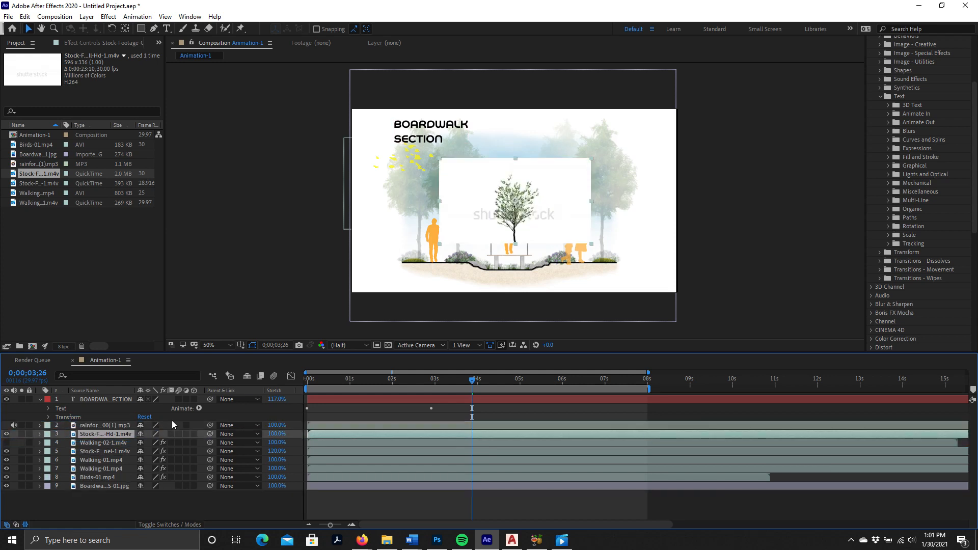
pyautogui.press('space')
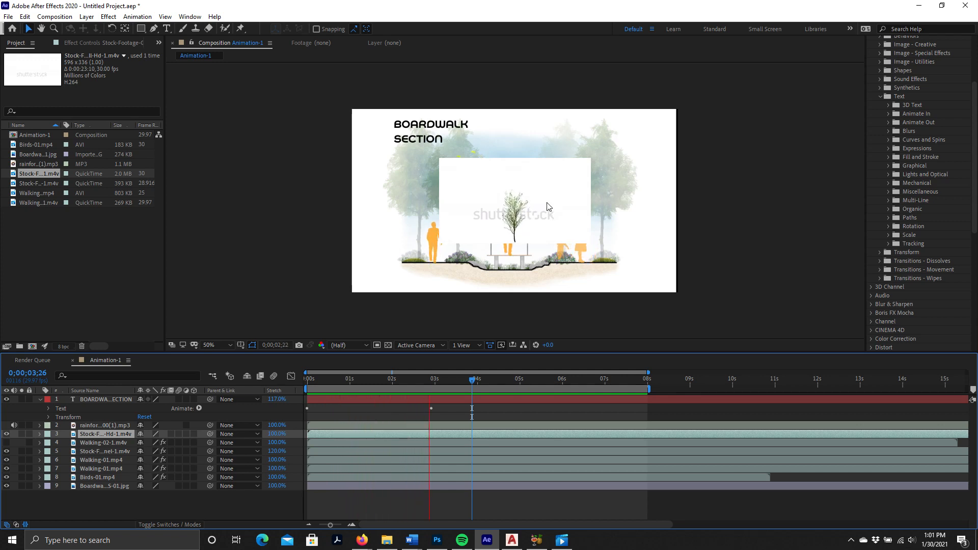
pyautogui.press('space')
pyautogui.moveTo(513, 188); pyautogui.dragTo(426, 212)
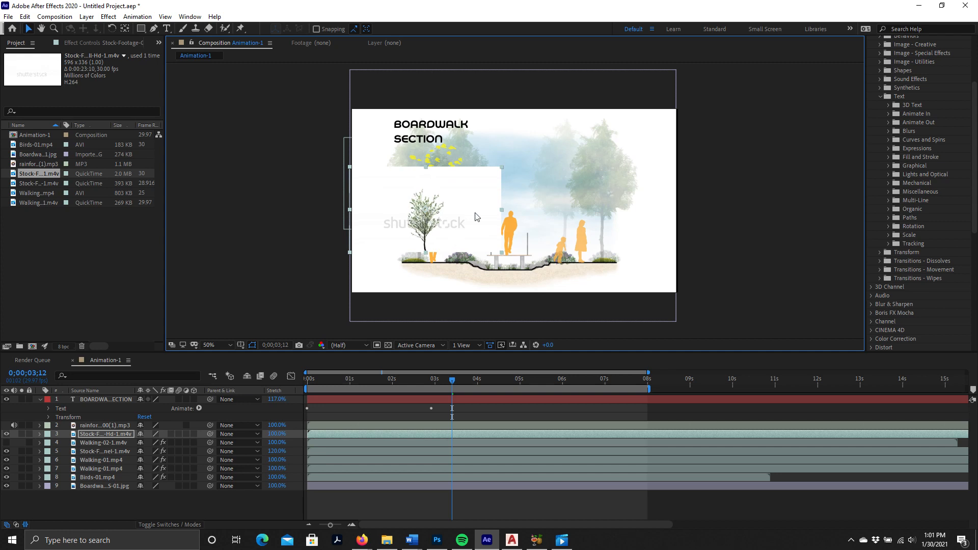
# Apply a Color Range key to the growing-tree layer and remove its white background and watermark.
pyautogui.click(109, 16)
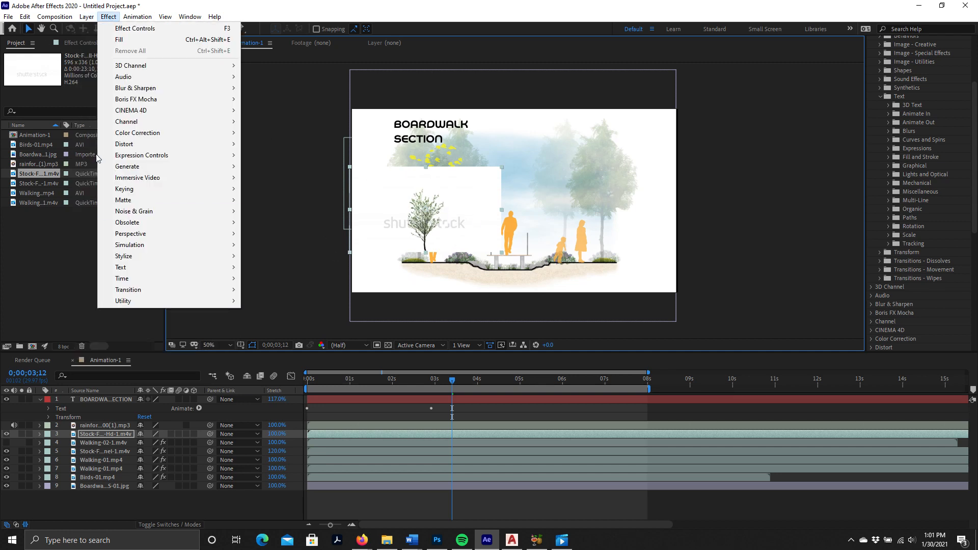
pyautogui.moveTo(143, 170)
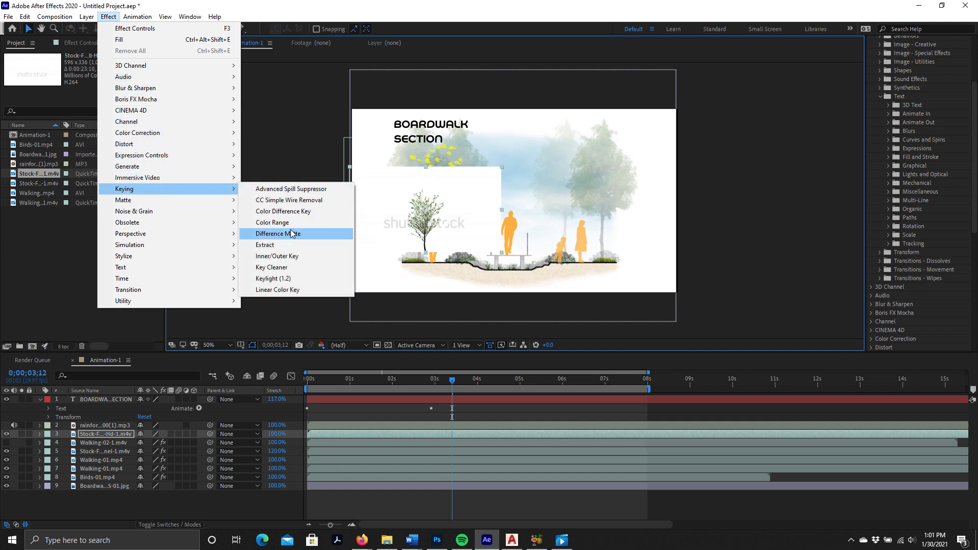
pyautogui.click(306, 222)
pyautogui.click(128, 84)
pyautogui.click(105, 88)
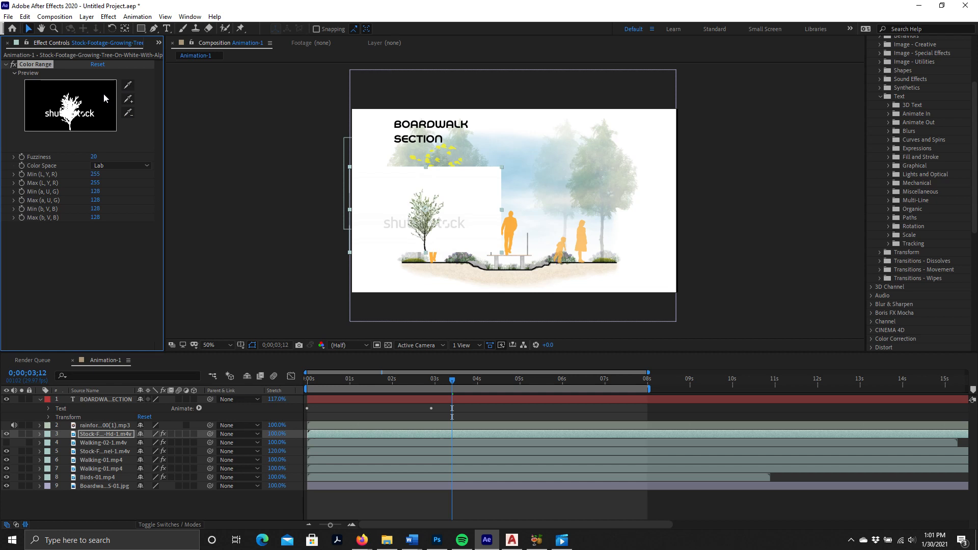
pyautogui.click(93, 114)
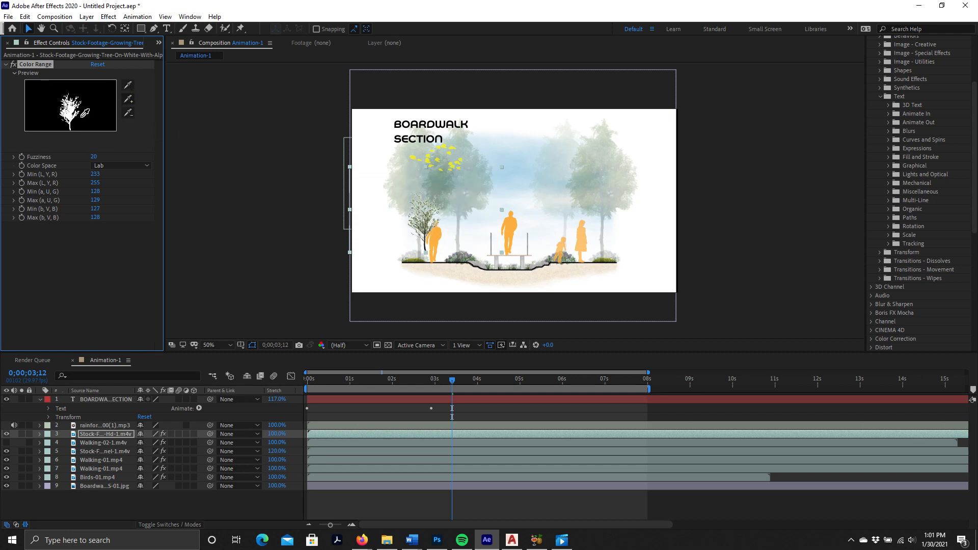
# Add a Fill effect to the growing-tree layer and set its color to a light coral red.
pyautogui.click(87, 17)
pyautogui.moveTo(109, 16)
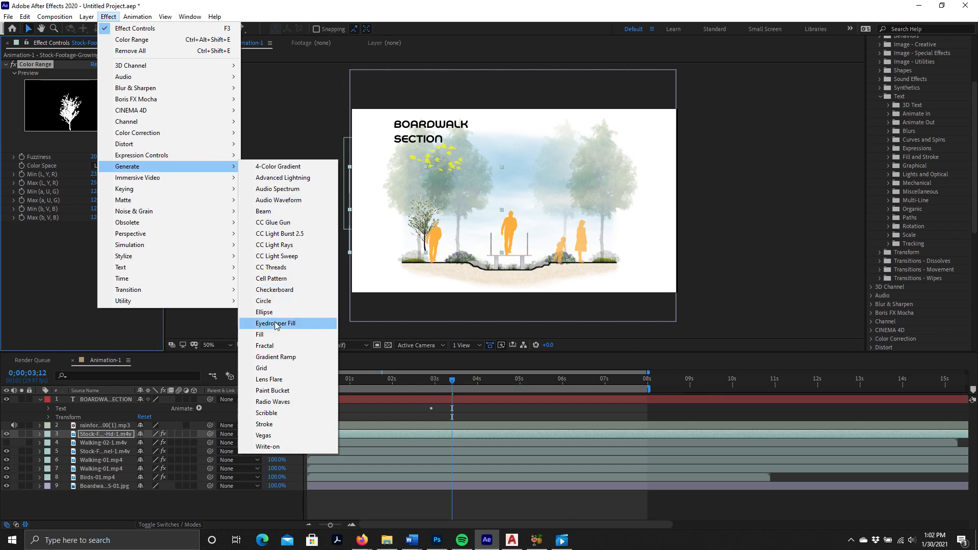
pyautogui.click(269, 335)
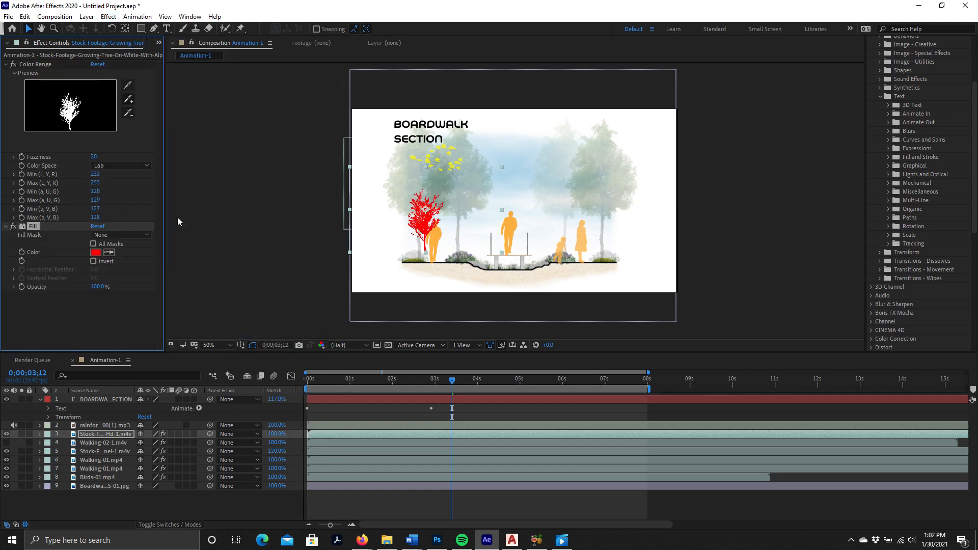
pyautogui.click(97, 251)
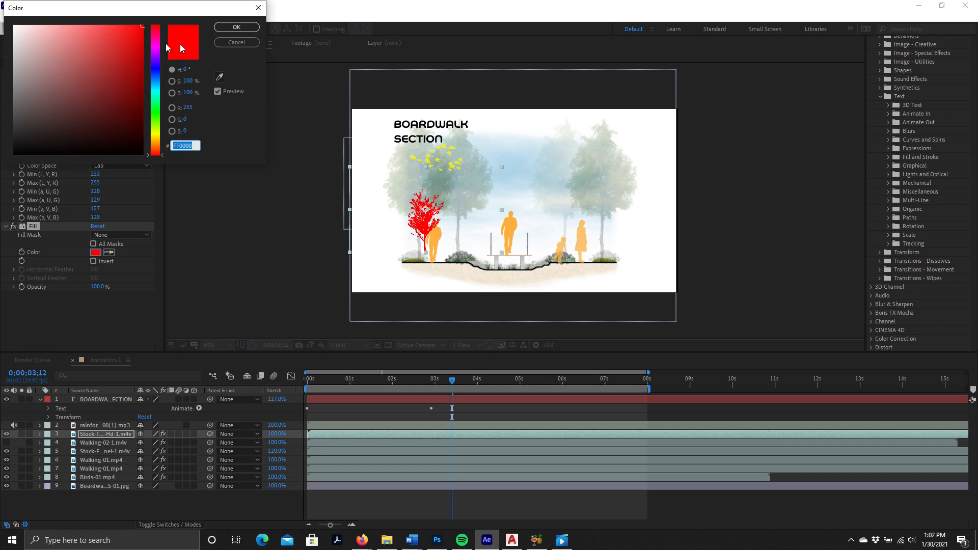
pyautogui.moveTo(140, 26); pyautogui.dragTo(89, 26)
pyautogui.click(236, 27)
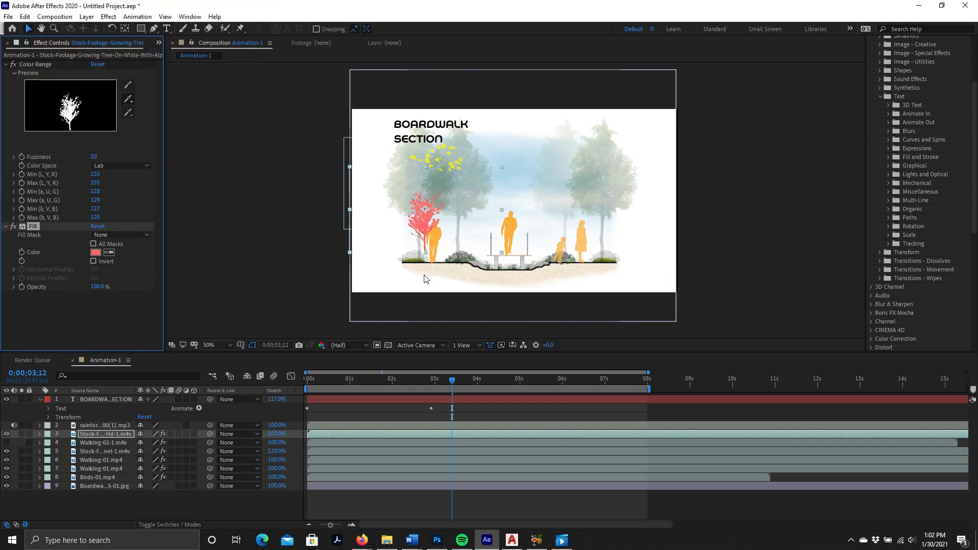
# Move the growing tree onto the ground line at the right-hand trees and preview its growth.
pyautogui.moveTo(421, 224); pyautogui.dragTo(598, 233)
pyautogui.press('space')
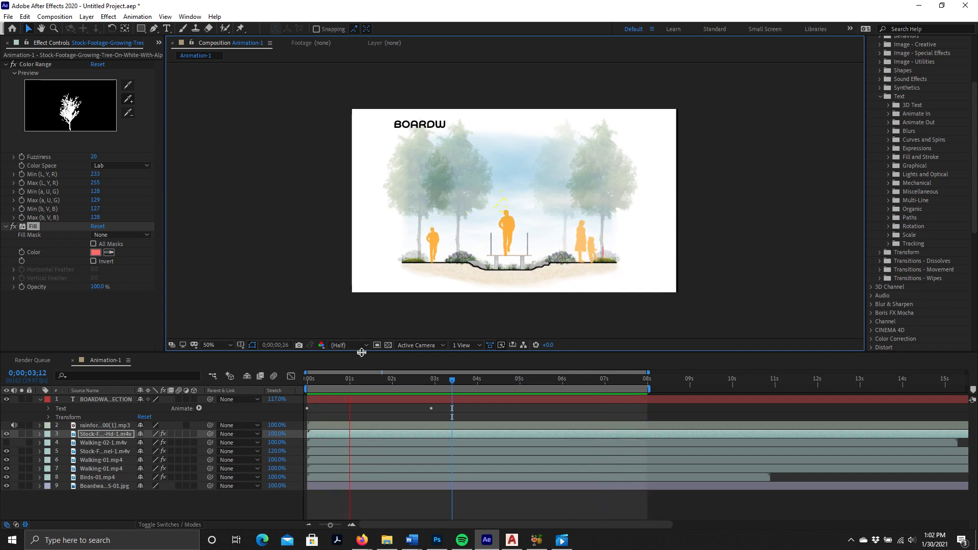
pyautogui.press('space')
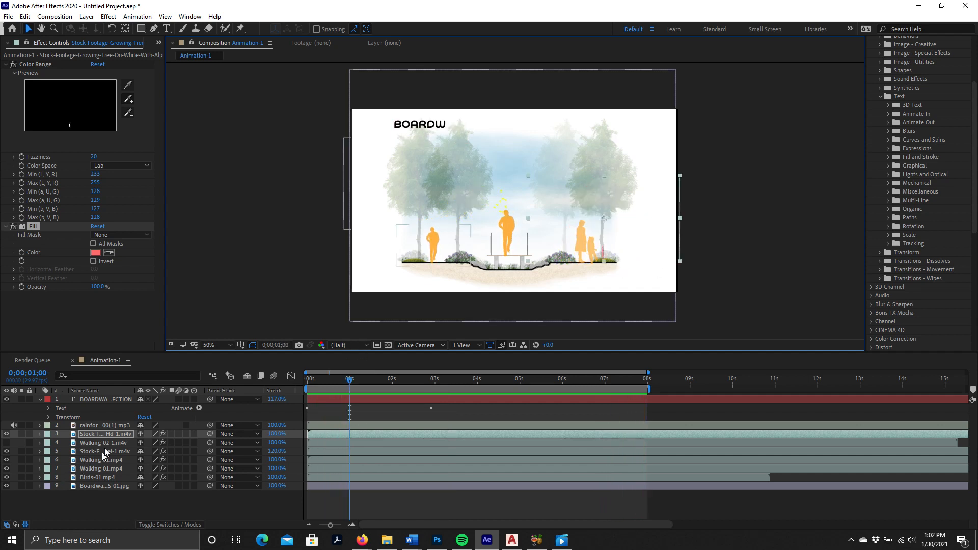
# Place the growing-tree layer directly beneath Birds-01.mp4, behind the figures, and play back the animation.
pyautogui.moveTo(99, 435); pyautogui.dragTo(98, 482)
pyautogui.press('space')
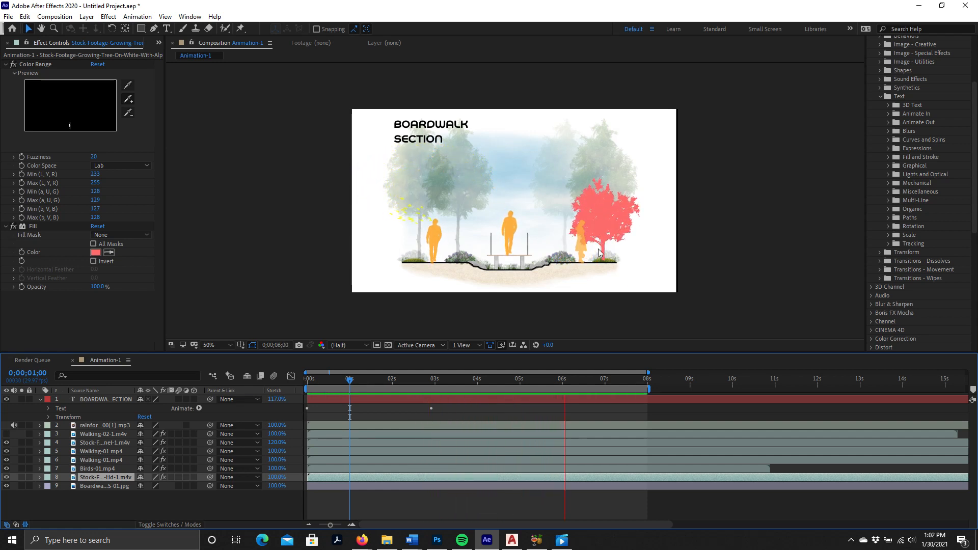
pyautogui.press('space')
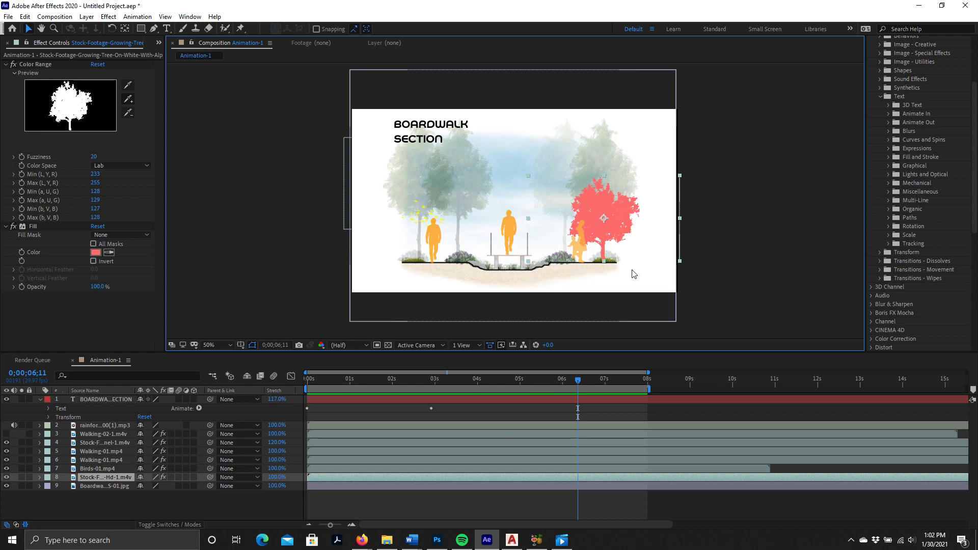
# Stretch the red tree to the height of the background trees, narrow it slightly, and play back the animation.
pyautogui.moveTo(605, 175); pyautogui.dragTo(596, 151)
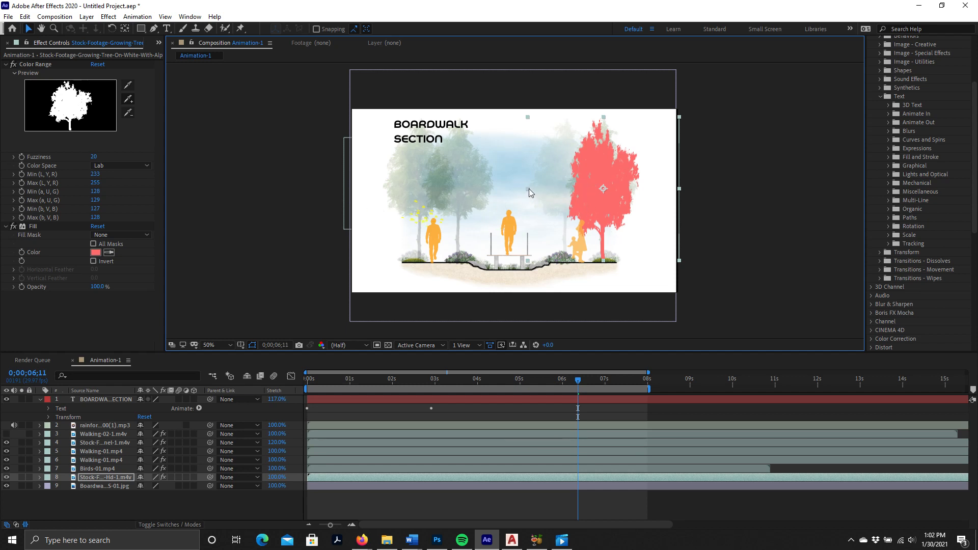
pyautogui.moveTo(528, 188); pyautogui.dragTo(534, 189)
pyautogui.moveTo(605, 259); pyautogui.dragTo(607, 262)
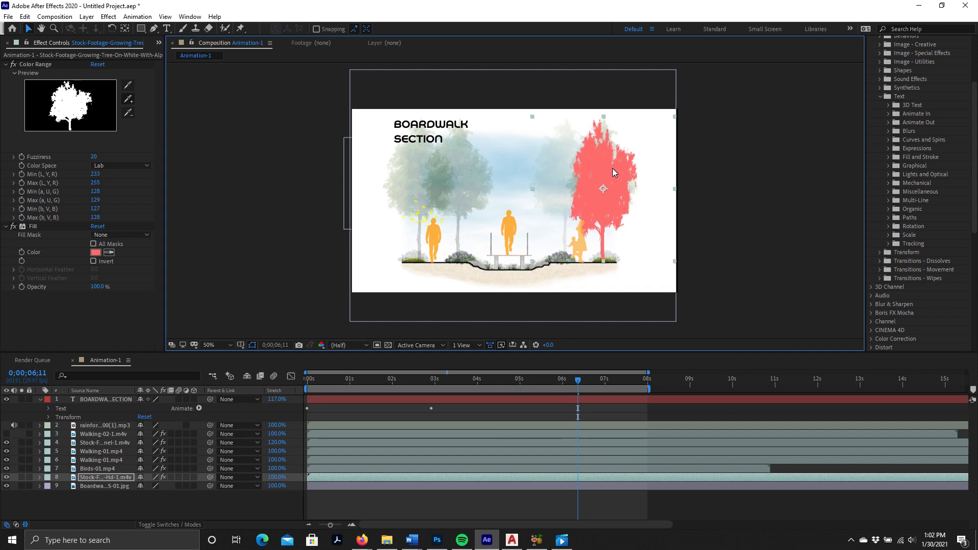
pyautogui.press('space')
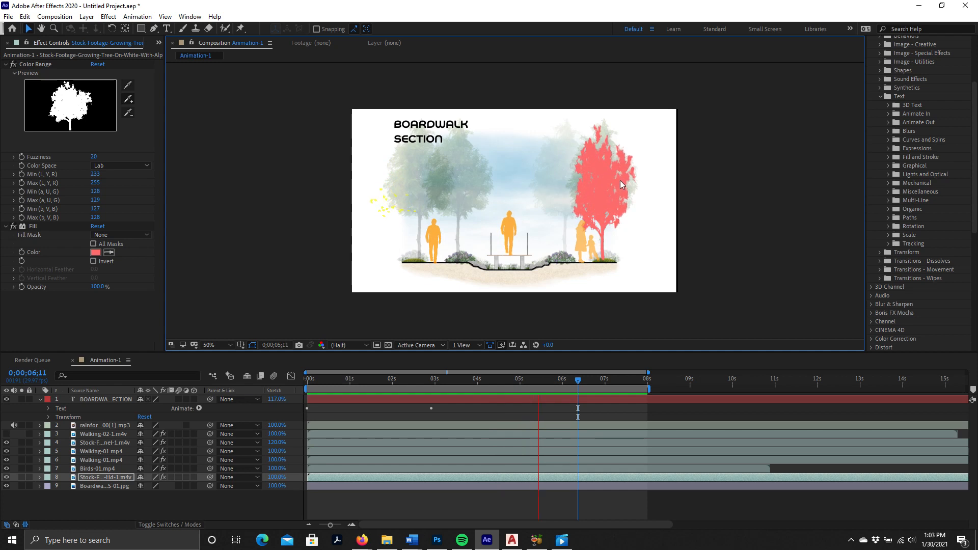
pyautogui.press('space')
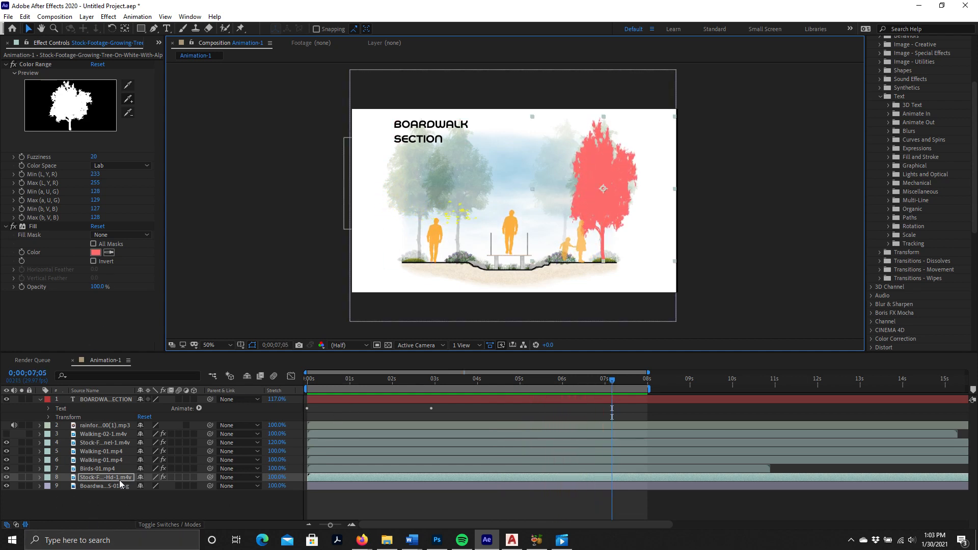
# Lower the growing-tree layer's opacity to 50% in its transform properties.
pyautogui.click(39, 477)
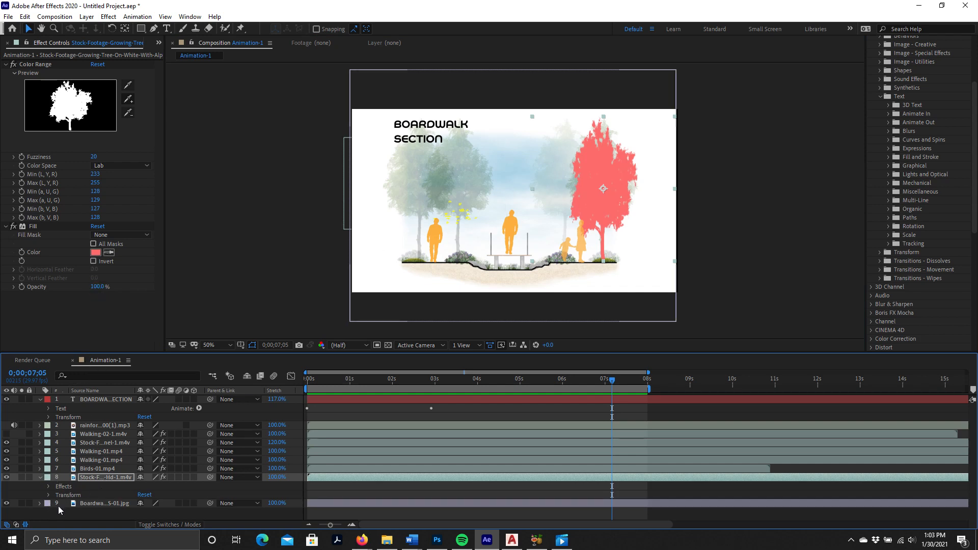
pyautogui.click(49, 487)
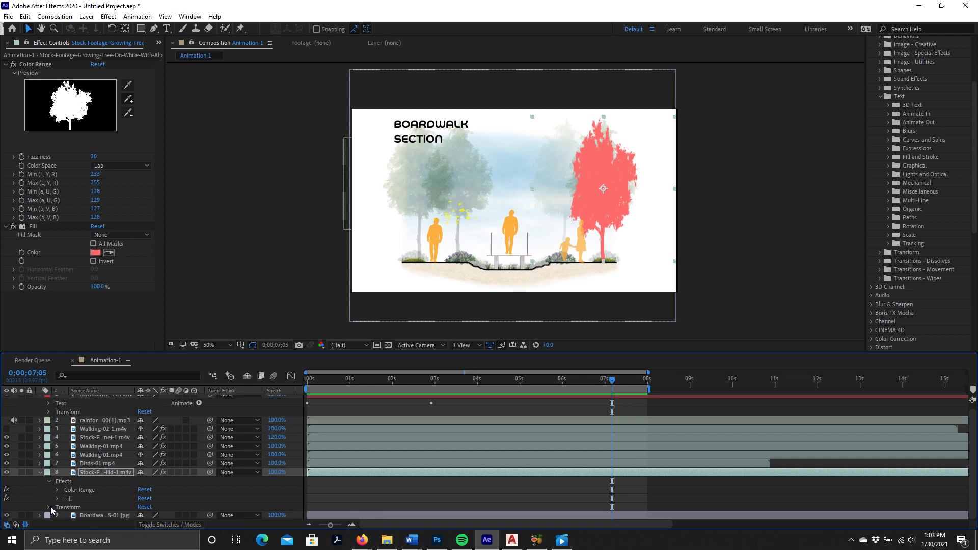
pyautogui.click(49, 508)
pyautogui.scroll(-3, 144, 479)
pyautogui.moveTo(142, 507); pyautogui.dragTo(139, 508)
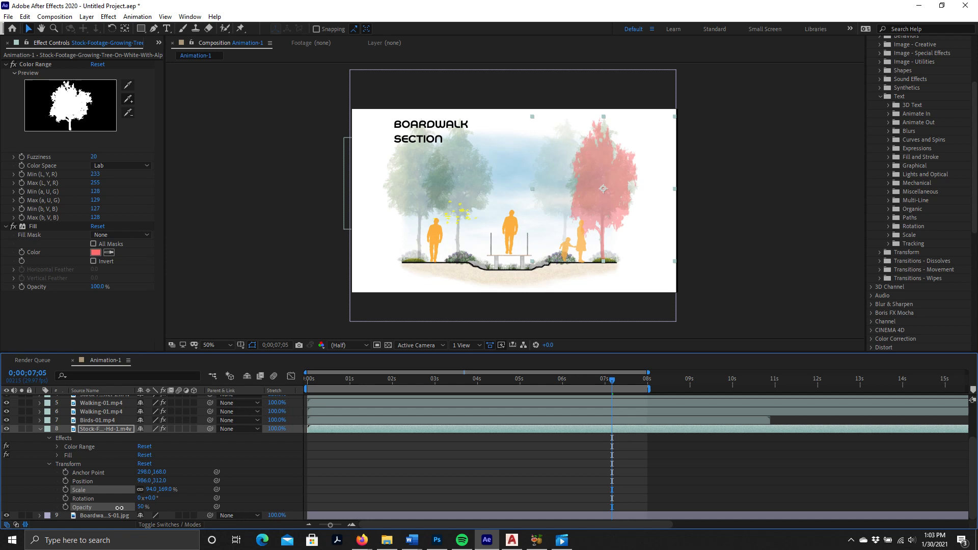
# Play back the animation from the first frame to check the semi-transparent tree's growth, and return to the start.
pyautogui.press('space')
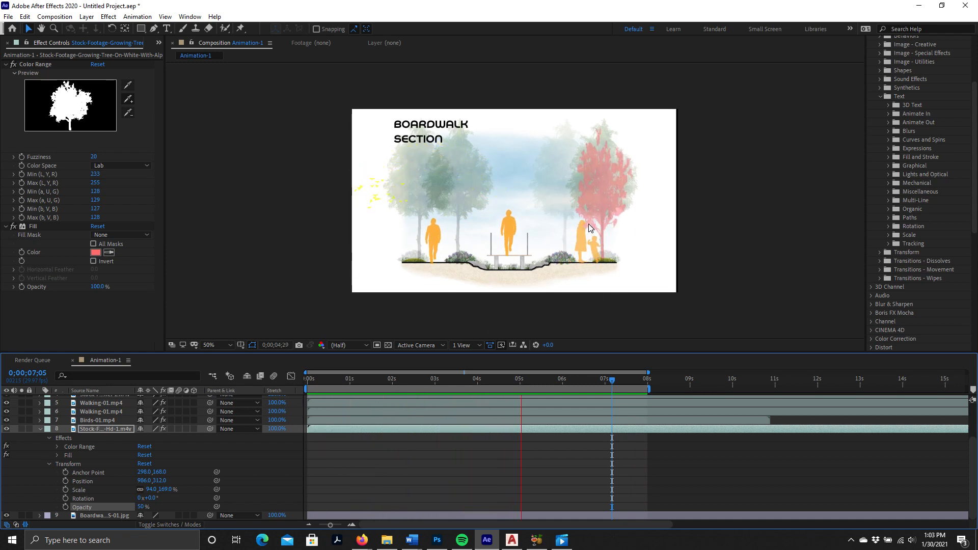
pyautogui.press('space')
pyautogui.moveTo(611, 381); pyautogui.dragTo(291, 378)
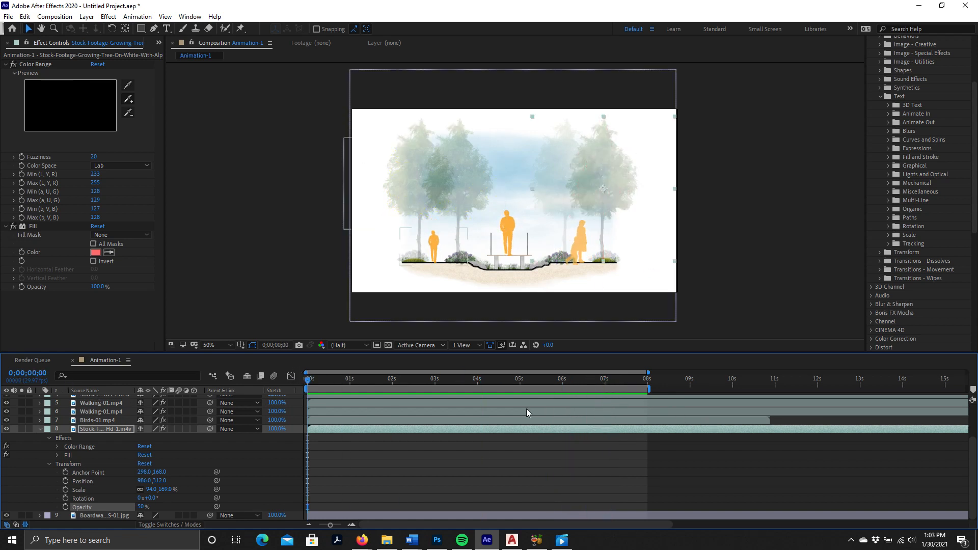
pyautogui.press('space')
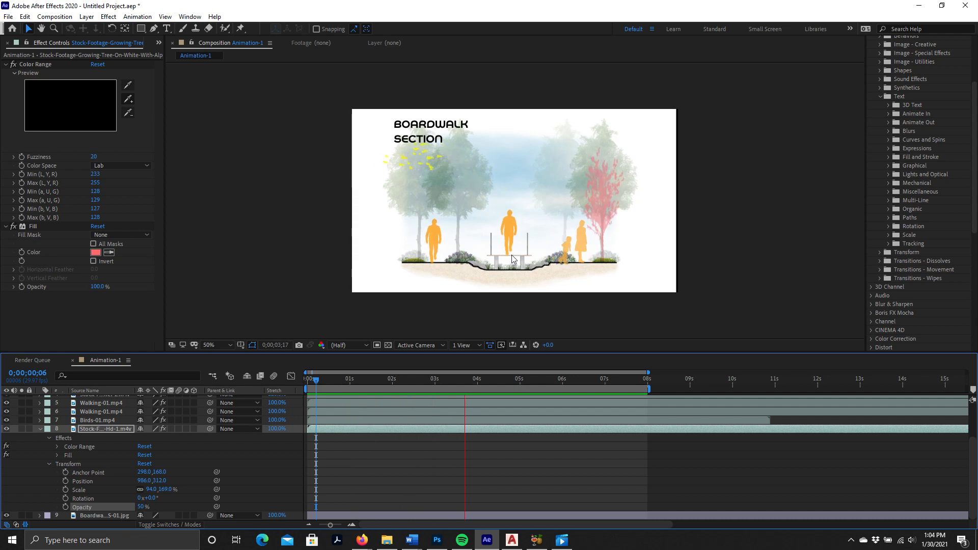
pyautogui.press('space')
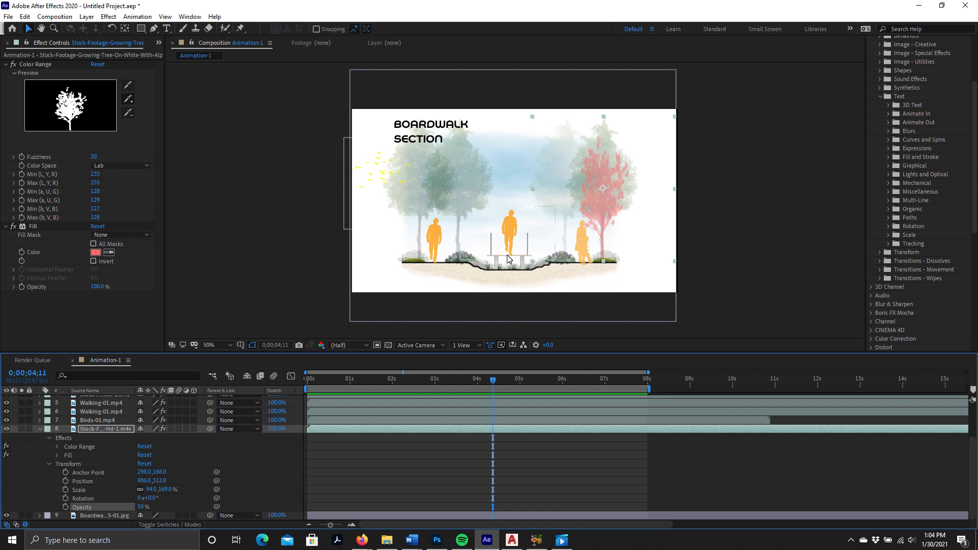
pyautogui.press('space')
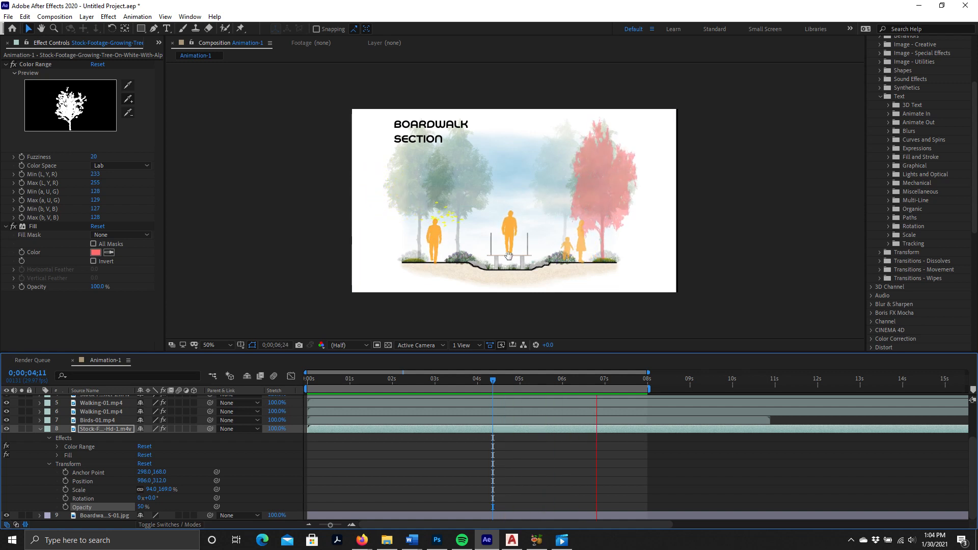
pyautogui.press('space')
pyautogui.press('space')
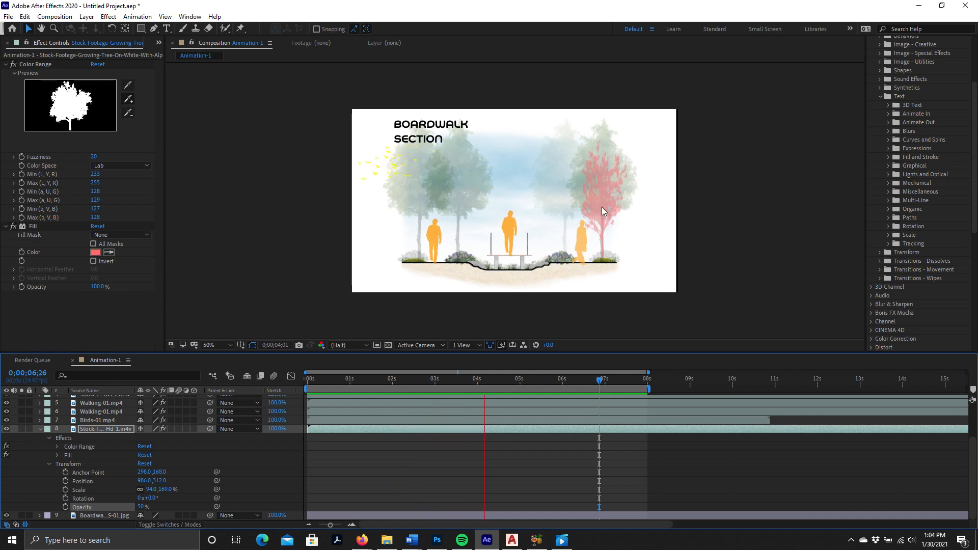
pyautogui.press('space')
pyautogui.moveTo(576, 382); pyautogui.dragTo(292, 381)
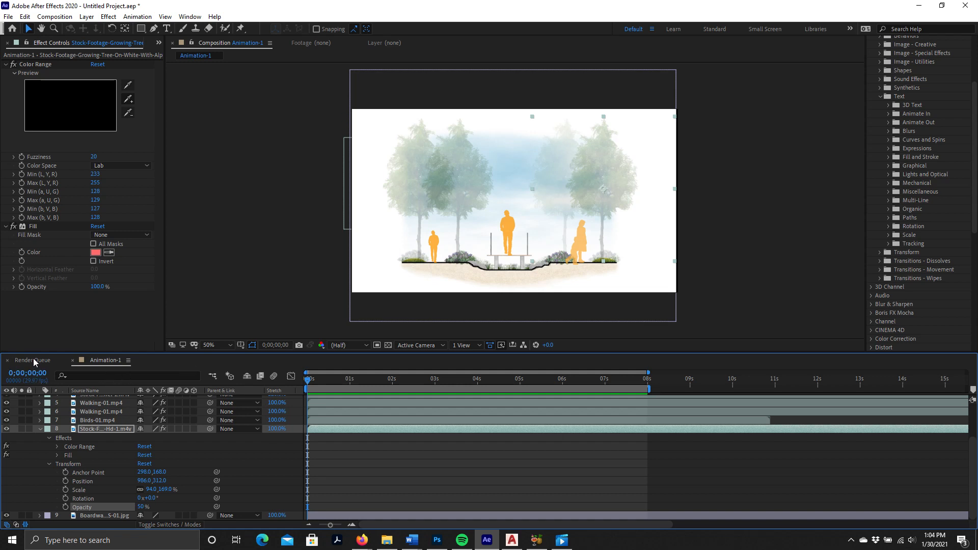
# Start saving the project as a new file and browse to the WS-3 folder under LARC3050 W21 workshops.
pyautogui.click(11, 18)
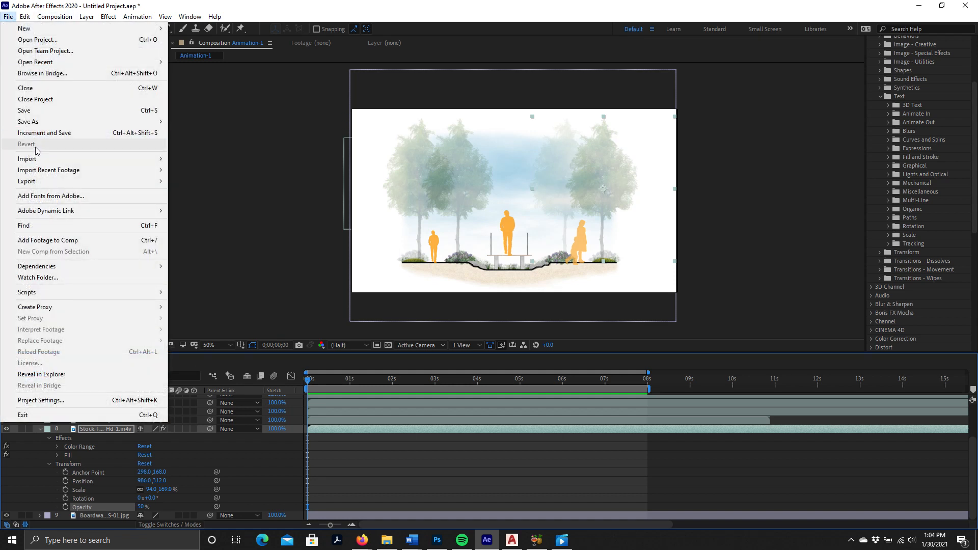
pyautogui.moveTo(49, 122)
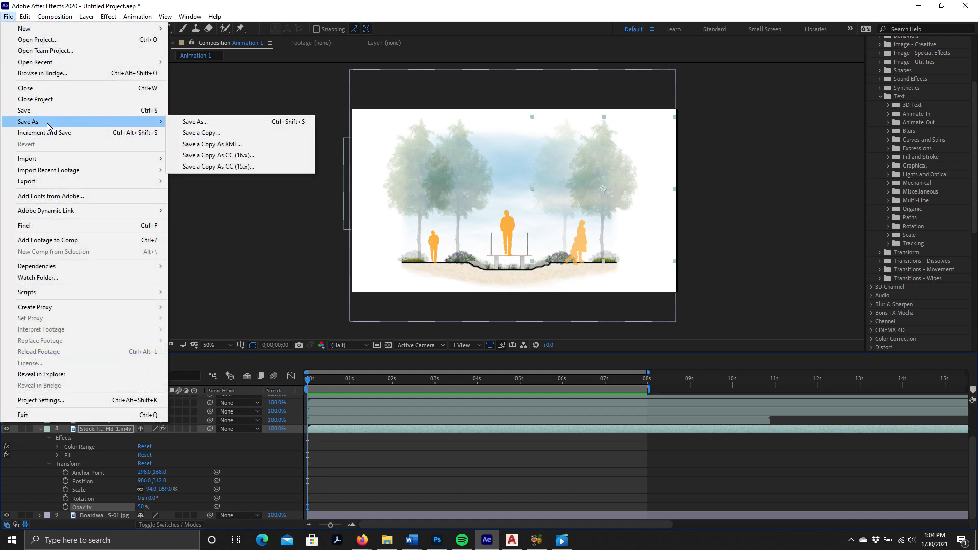
pyautogui.click(196, 127)
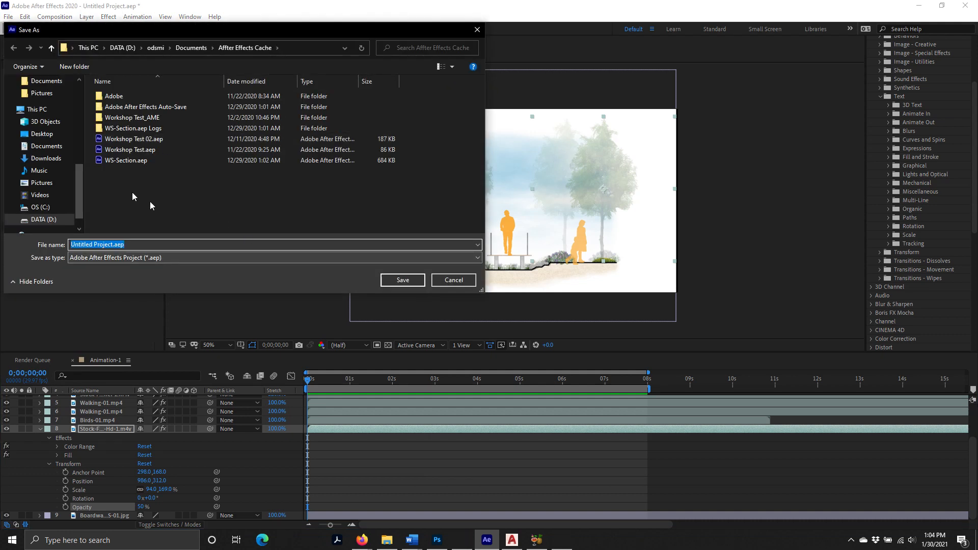
pyautogui.click(107, 244)
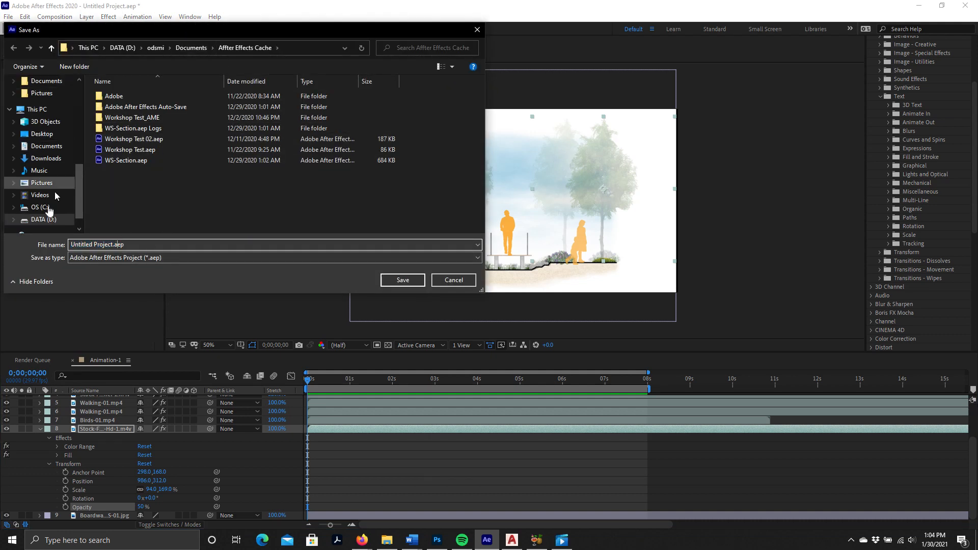
pyautogui.scroll(2, 50, 170)
pyautogui.scroll(5, 56, 153)
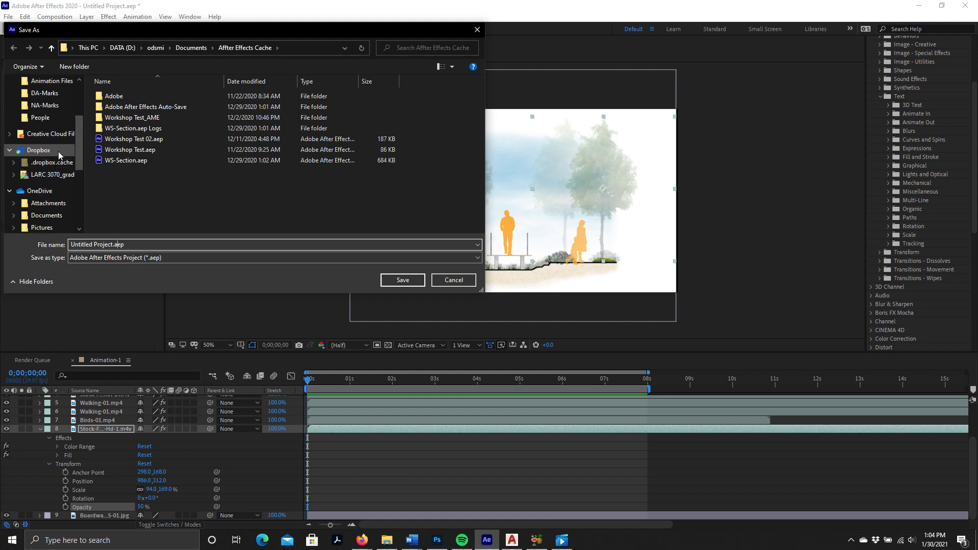
pyautogui.click(59, 107)
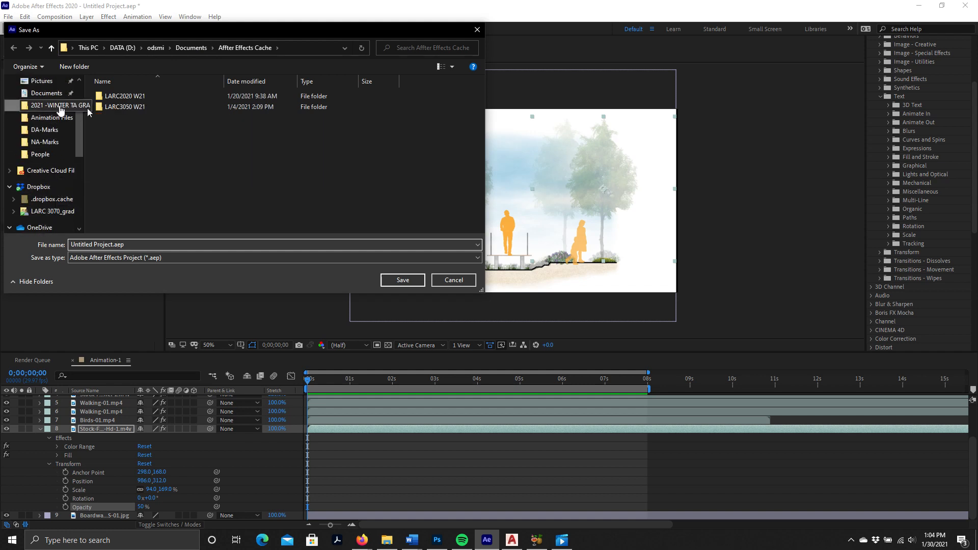
pyautogui.doubleClick(128, 107)
pyautogui.doubleClick(125, 109)
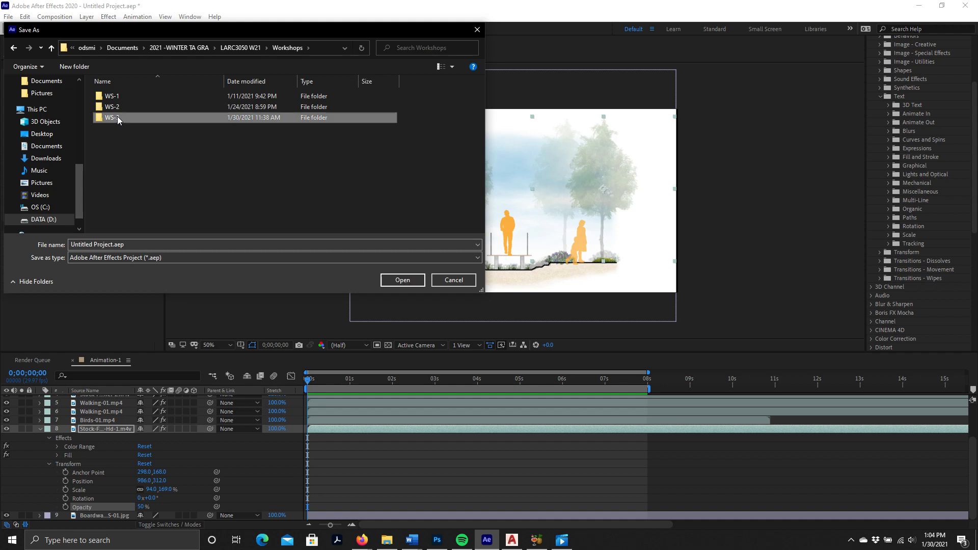
pyautogui.doubleClick(117, 117)
# Check the WS-3 subfolders and choose Animation Files as the save location.
pyautogui.doubleClick(124, 95)
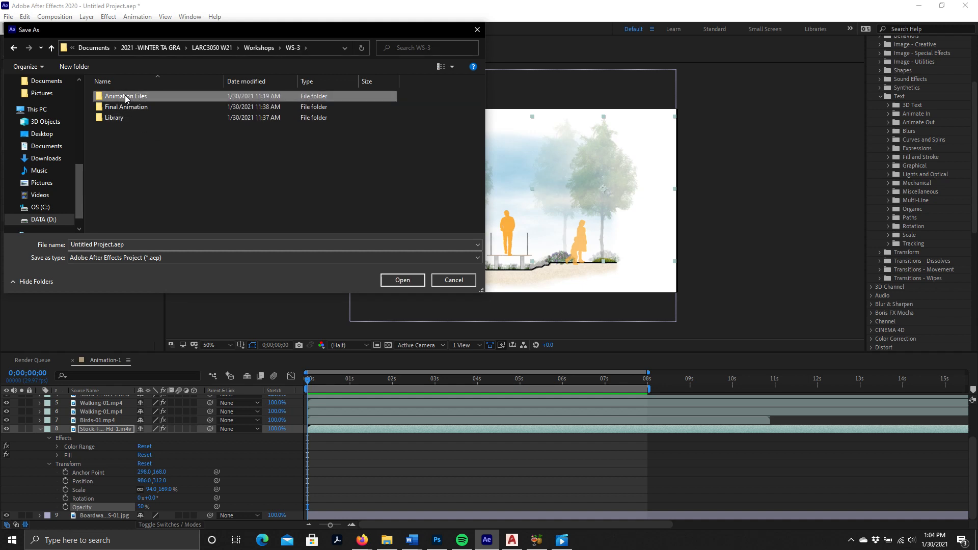
pyautogui.click(14, 50)
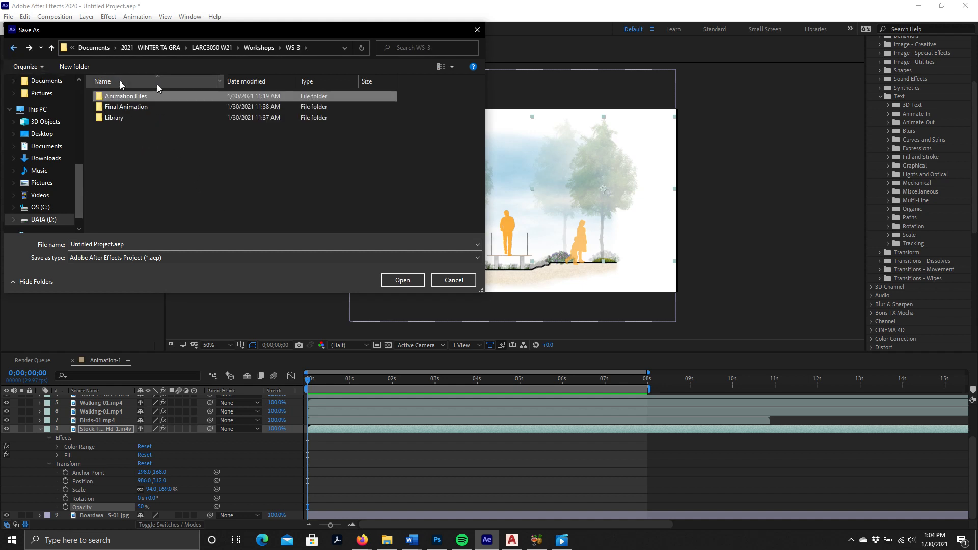
pyautogui.click(126, 109)
pyautogui.doubleClick(125, 109)
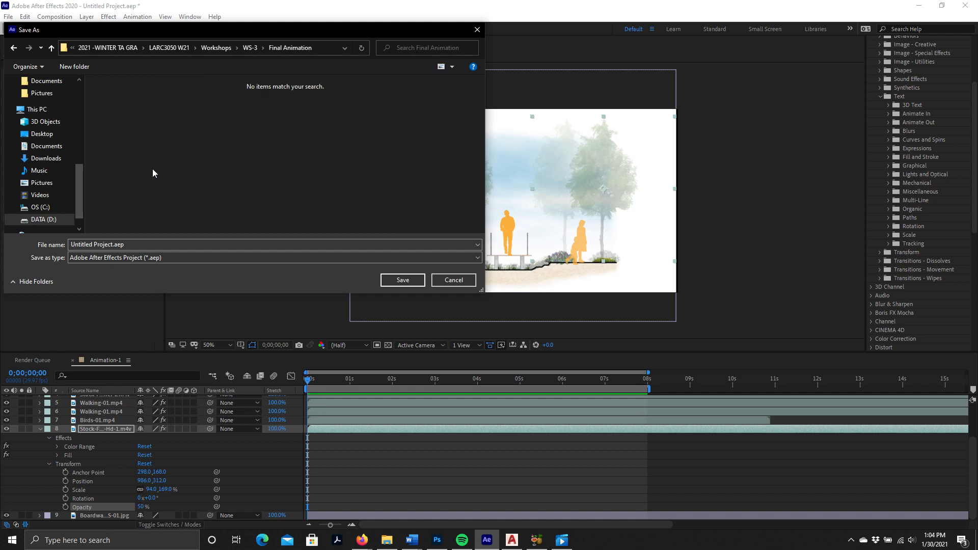
pyautogui.click(14, 49)
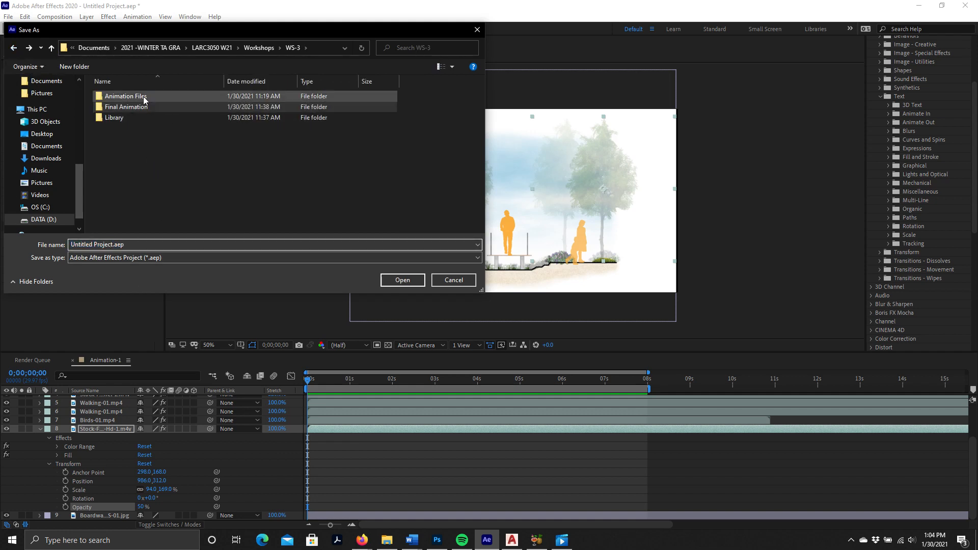
pyautogui.doubleClick(138, 96)
# Name the project file WS-3 Animation-02 and save it.
pyautogui.click(114, 245)
pyautogui.moveTo(113, 245); pyautogui.dragTo(73, 244)
pyautogui.write('WS')
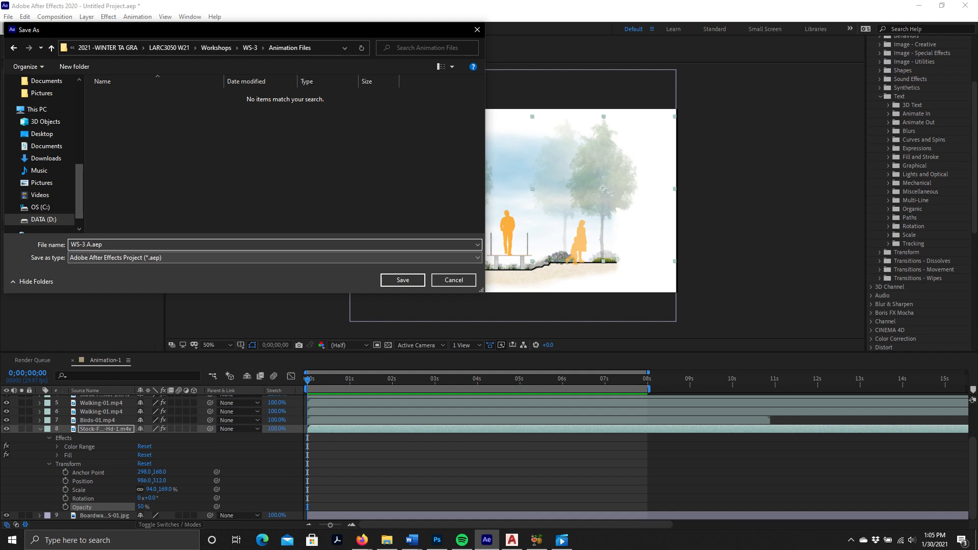
pyautogui.write('-3 Animation-02')
pyautogui.click(405, 279)
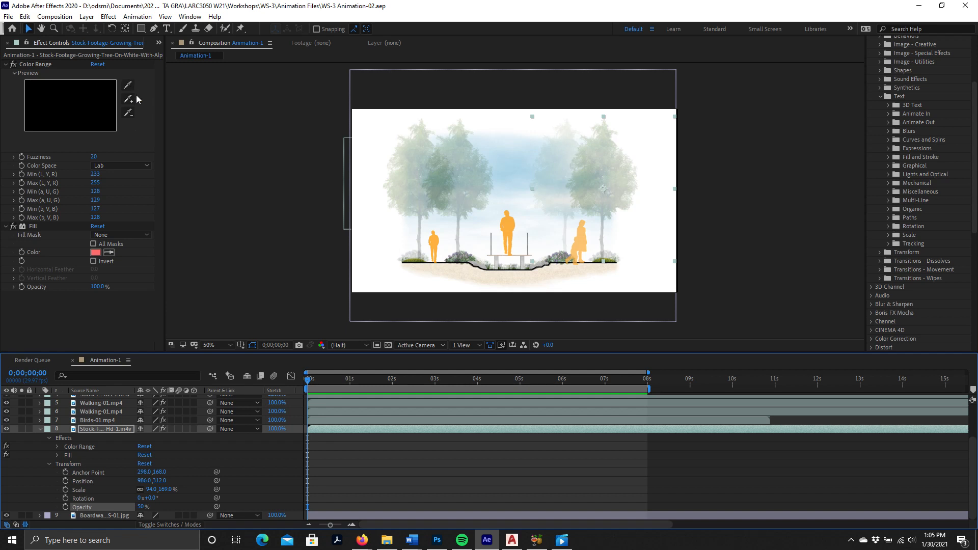
pyautogui.click(13, 18)
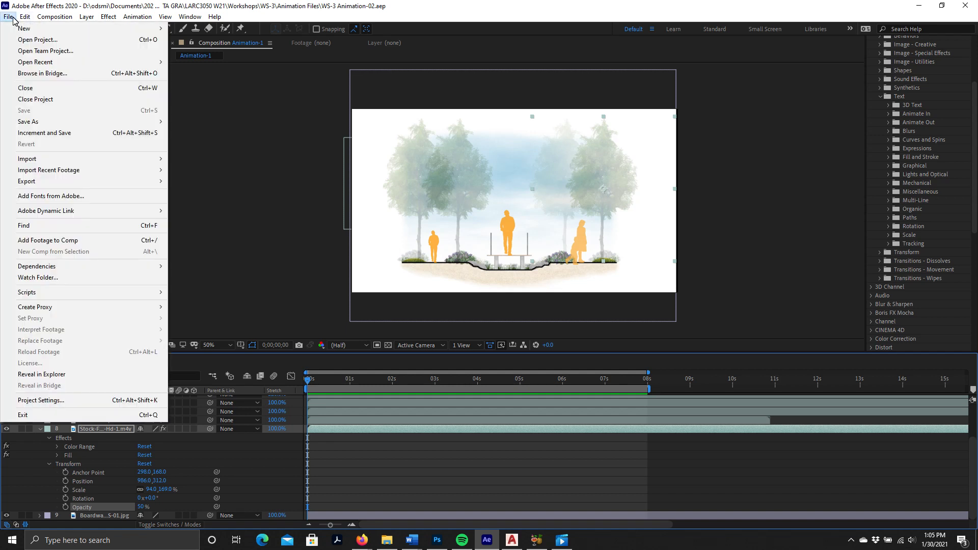
pyautogui.moveTo(46, 123)
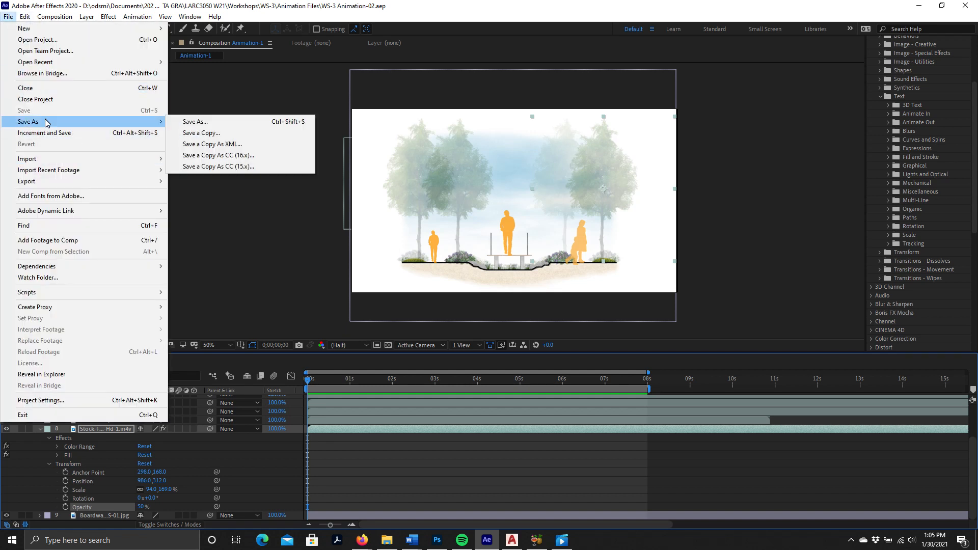
pyautogui.click(241, 263)
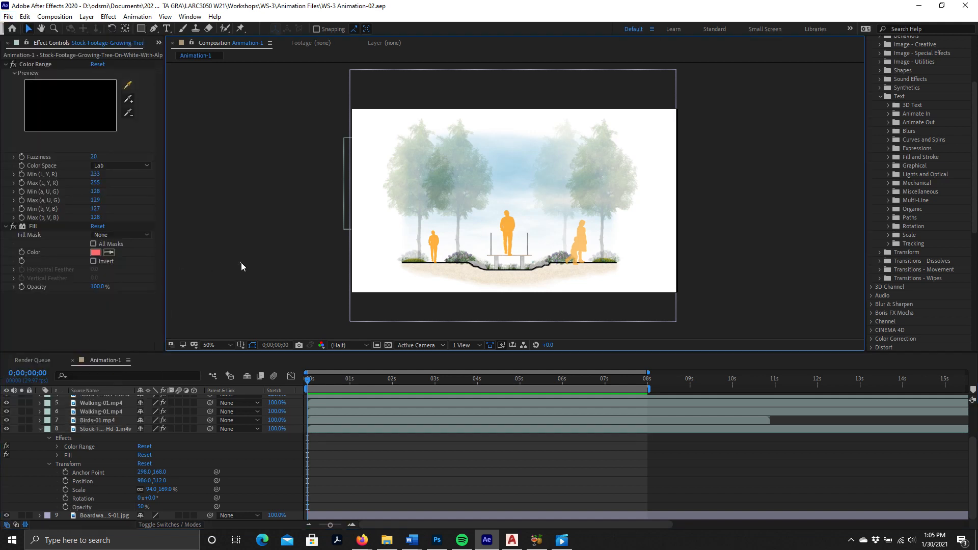
pyautogui.click(34, 361)
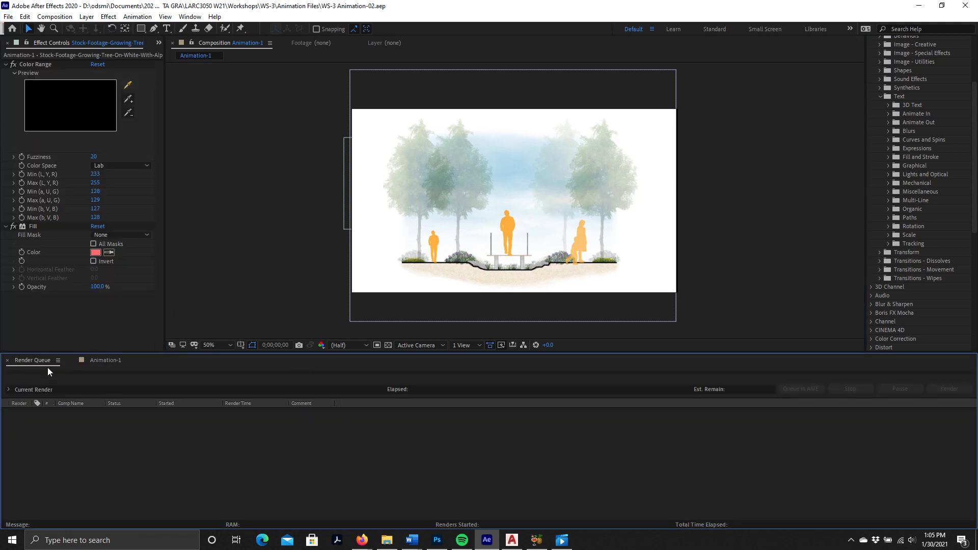
pyautogui.click(60, 361)
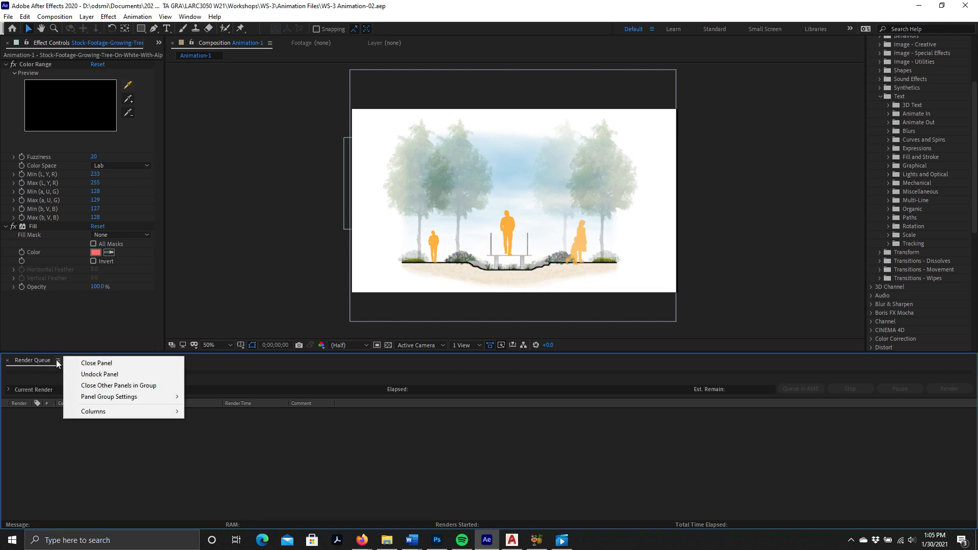
pyautogui.click(73, 436)
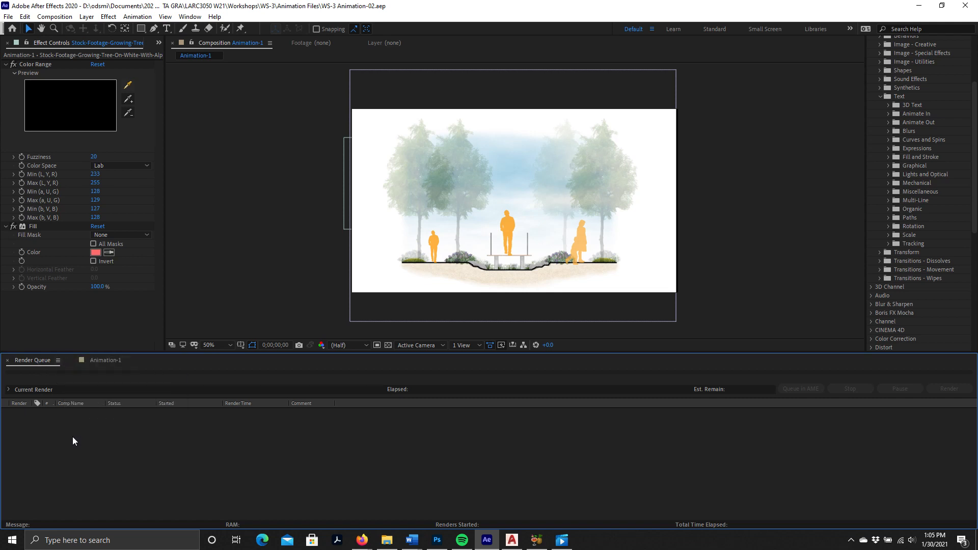
pyautogui.click(94, 360)
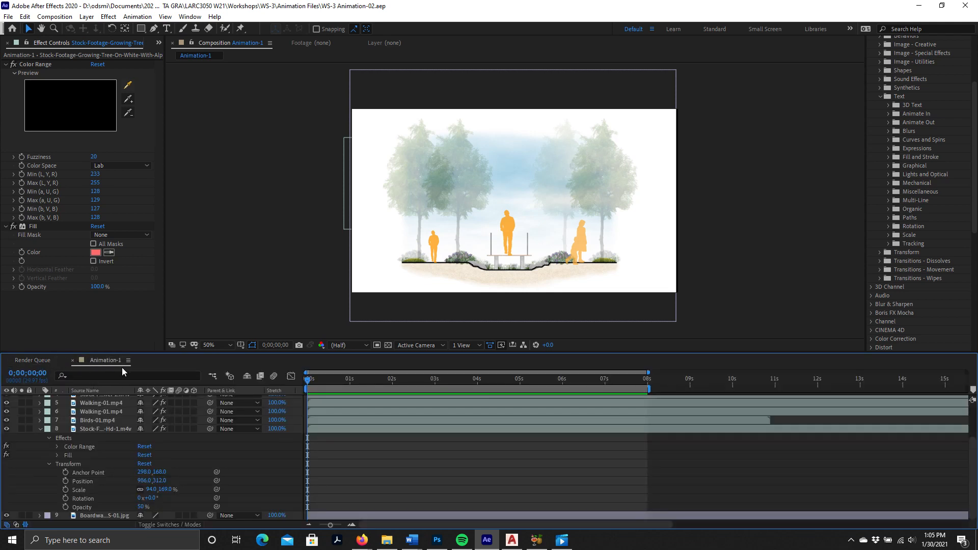
pyautogui.click(128, 360)
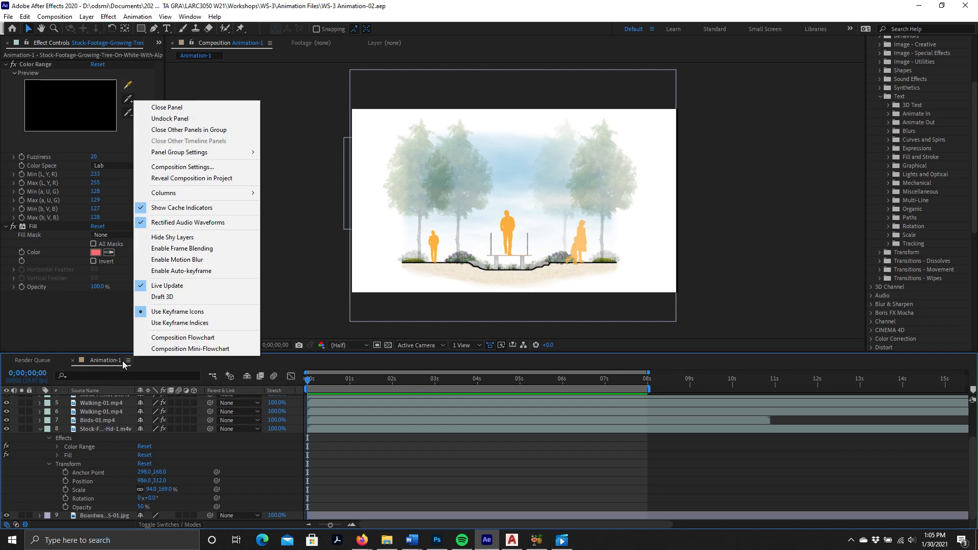
# Export the Animation-1 composition to the Adobe Media Encoder queue.
pyautogui.click(26, 19)
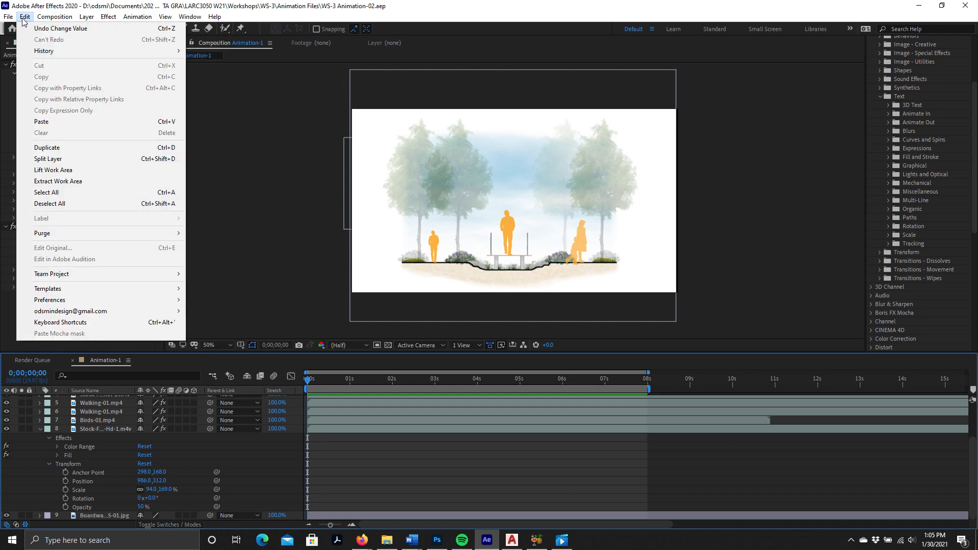
pyautogui.moveTo(9, 22)
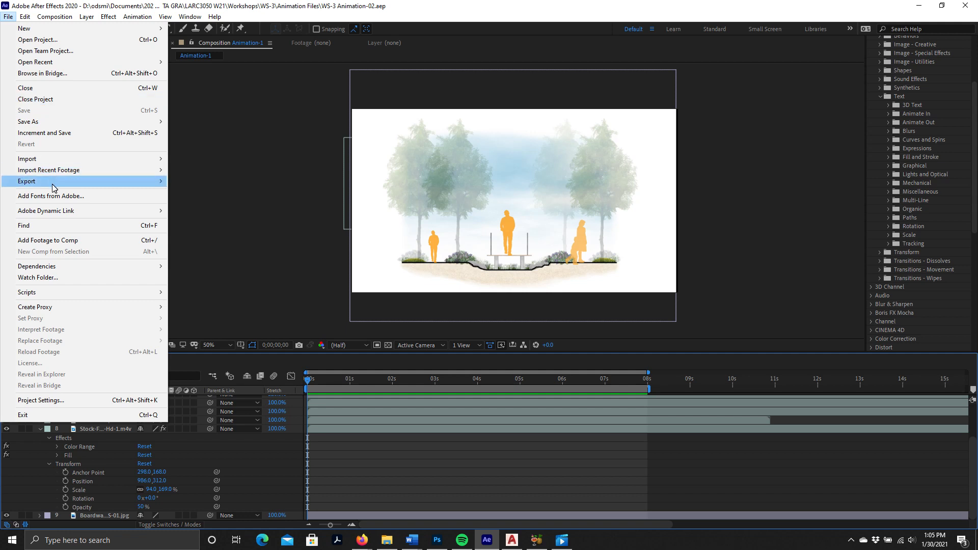
pyautogui.moveTo(60, 185)
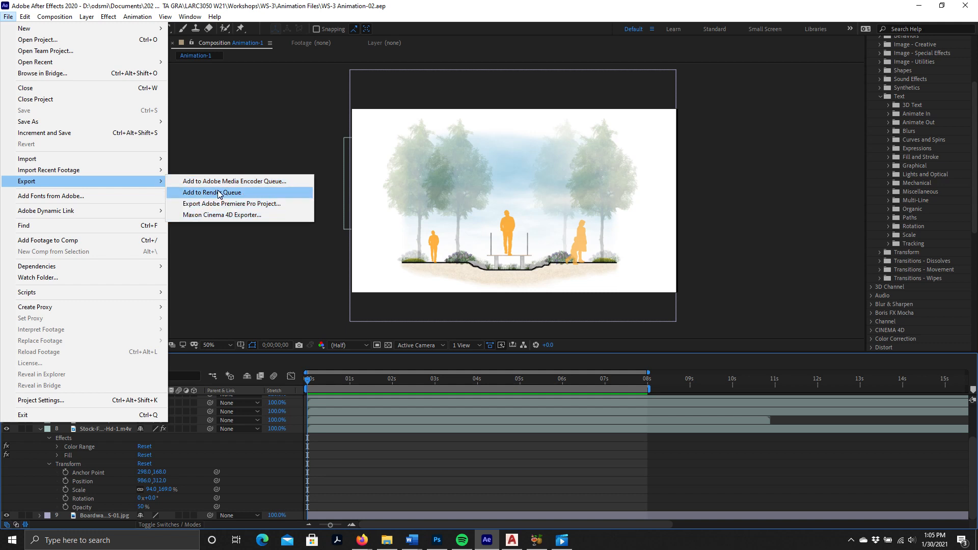
pyautogui.click(224, 186)
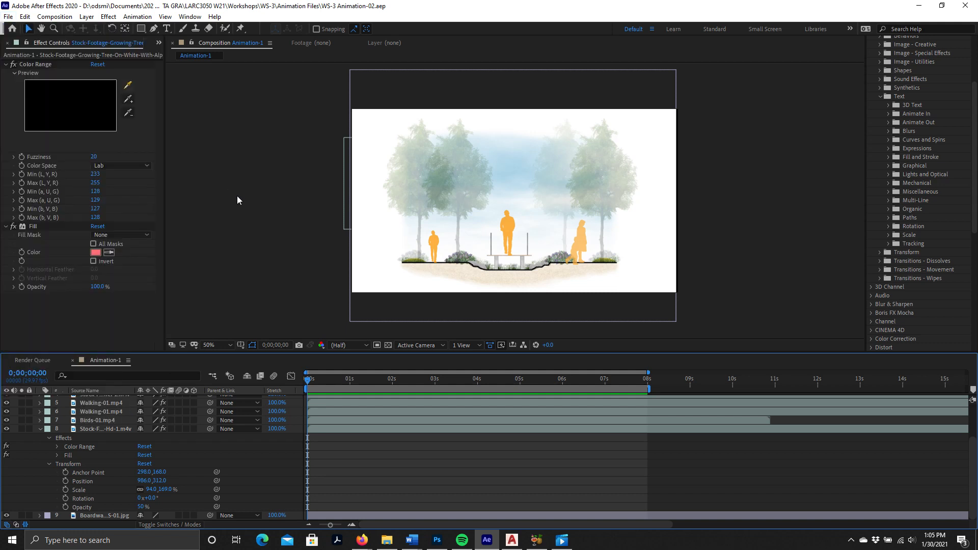
# Add the growing-tree stock footage composition to the render queue.
pyautogui.click(58, 363)
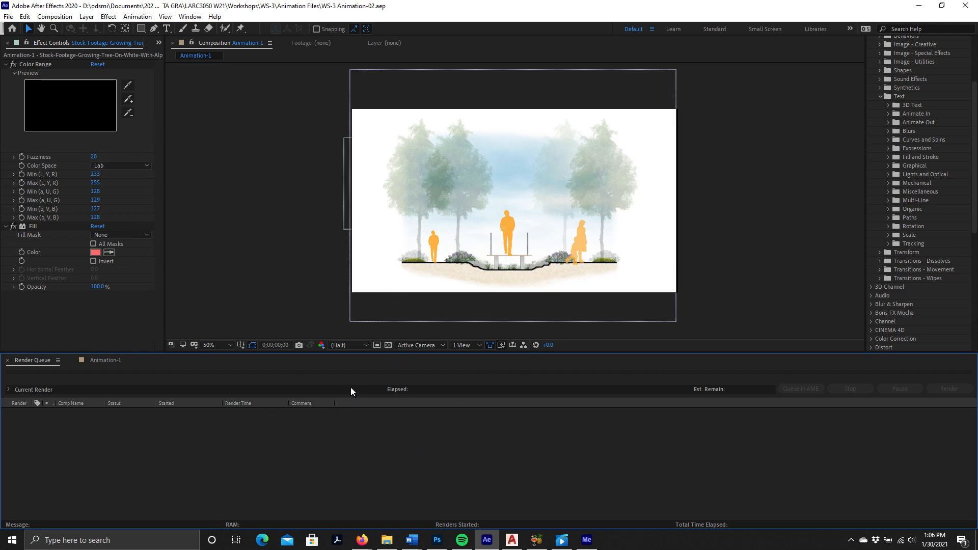
pyautogui.click(24, 17)
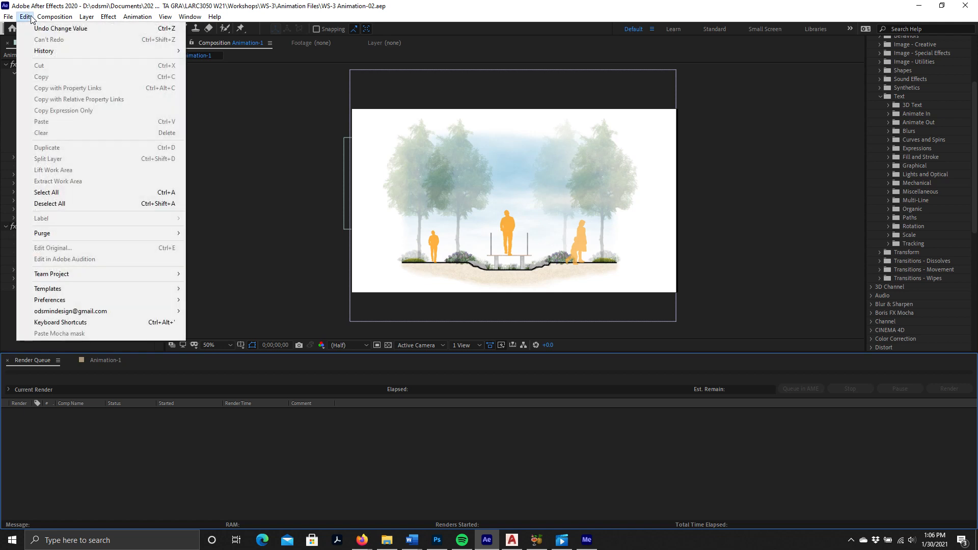
pyautogui.moveTo(8, 16)
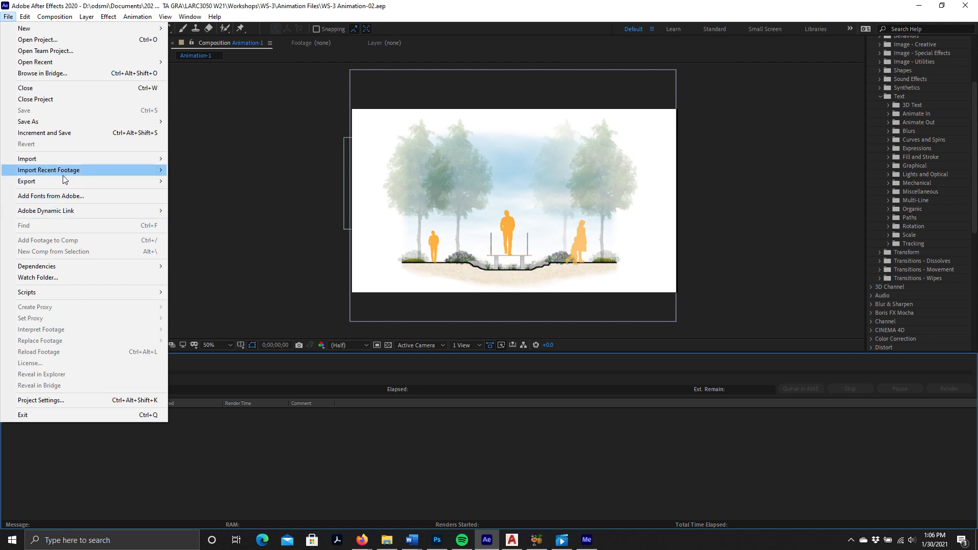
pyautogui.click(214, 193)
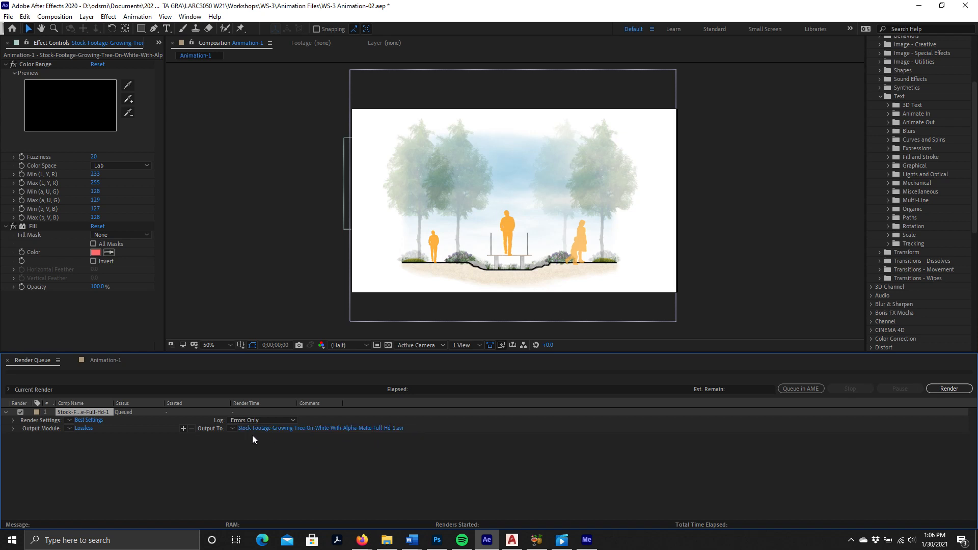
# Dismiss Media Encoder and set the queued render's output location to the Final Animation folder in LARC3050 W21 > Workshops > WS-3.
pyautogui.click(287, 429)
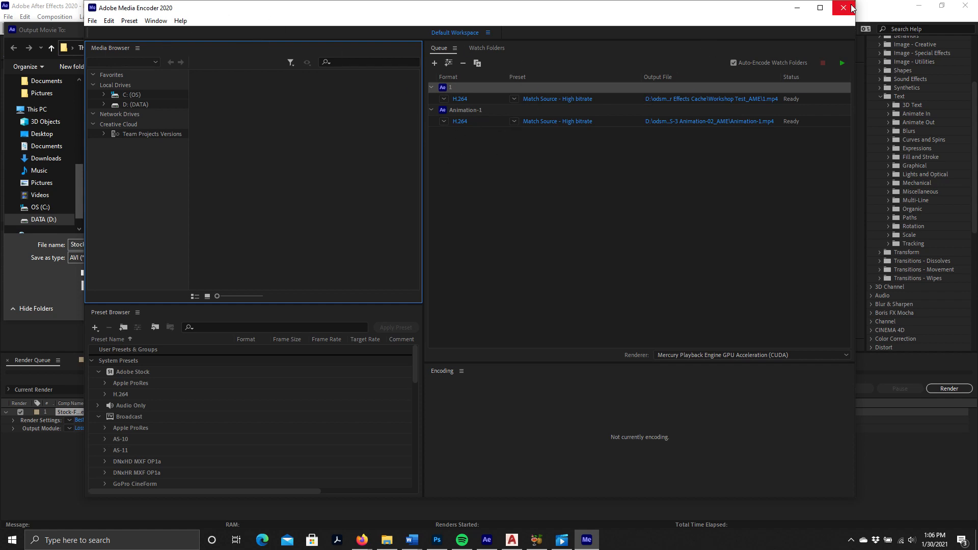
pyautogui.click(808, 14)
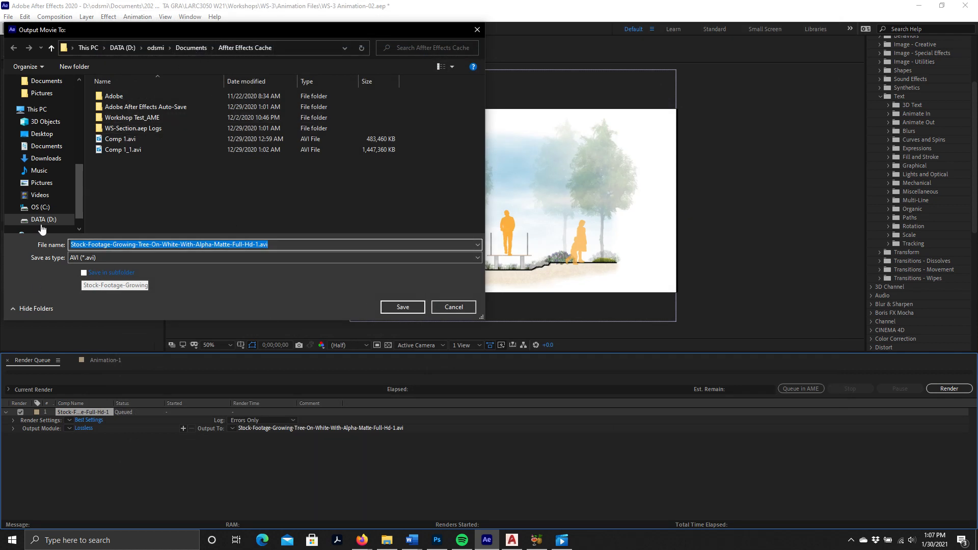
pyautogui.scroll(-1, 46, 198)
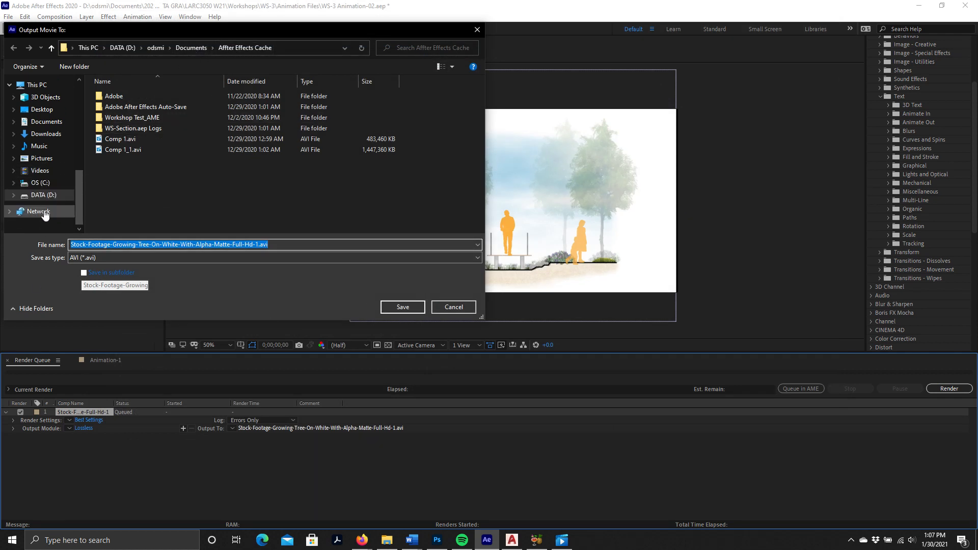
pyautogui.scroll(4, 46, 191)
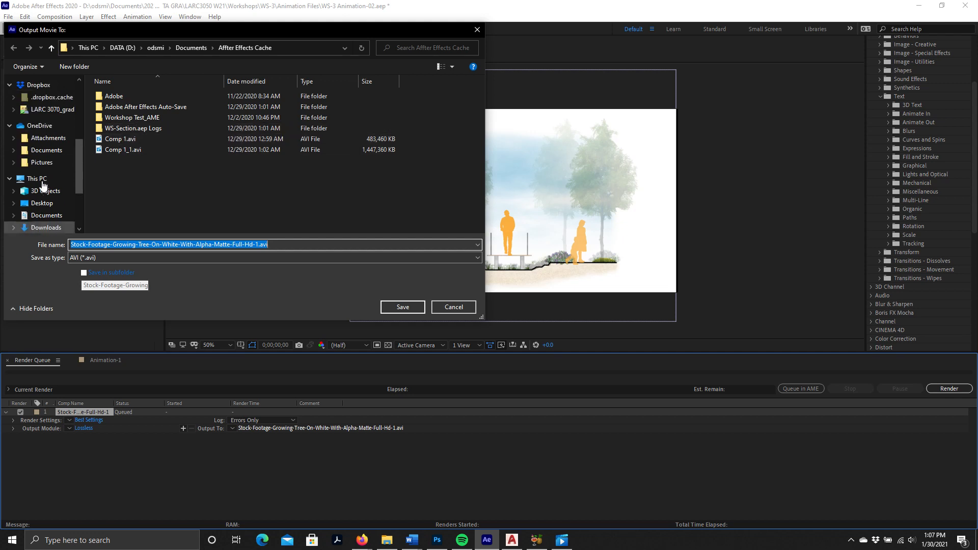
pyautogui.scroll(-2, 43, 164)
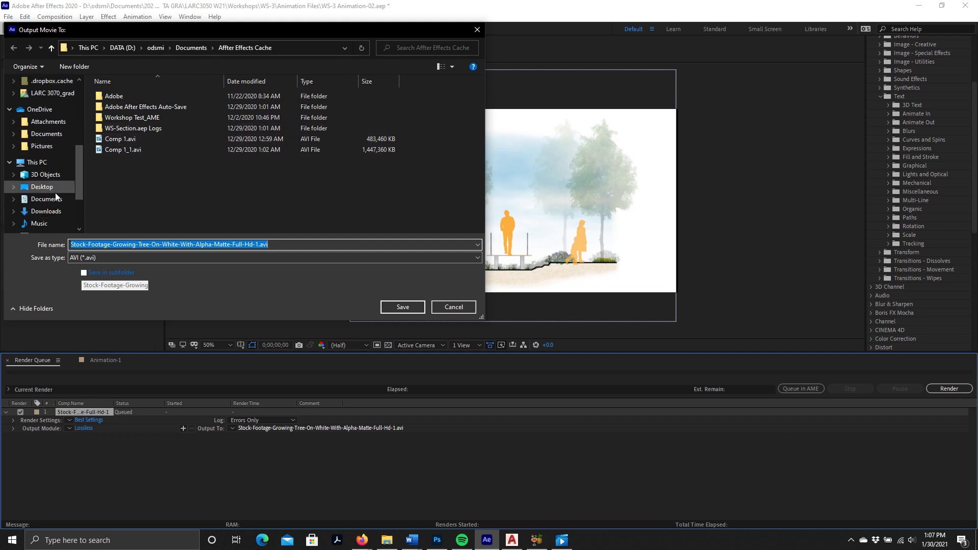
pyautogui.scroll(4, 41, 168)
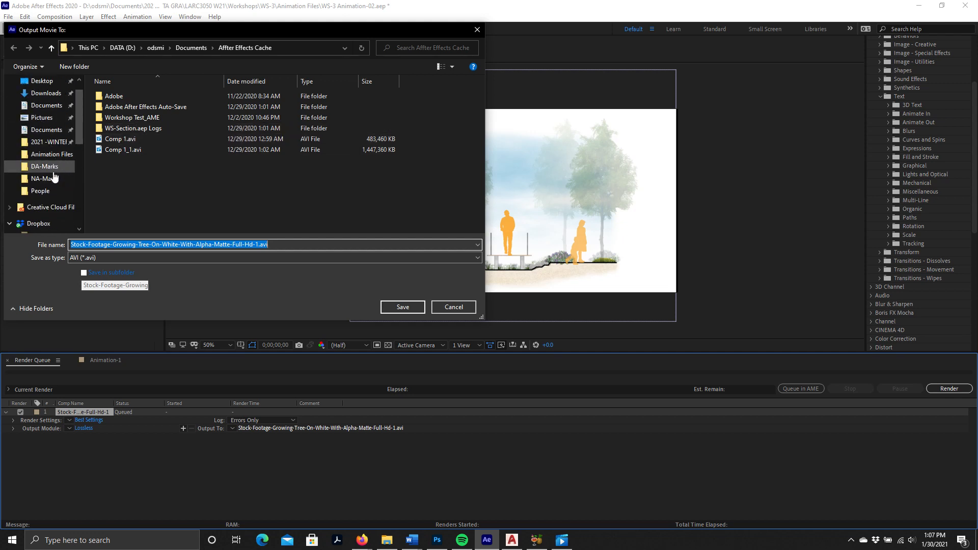
pyautogui.scroll(1, 50, 156)
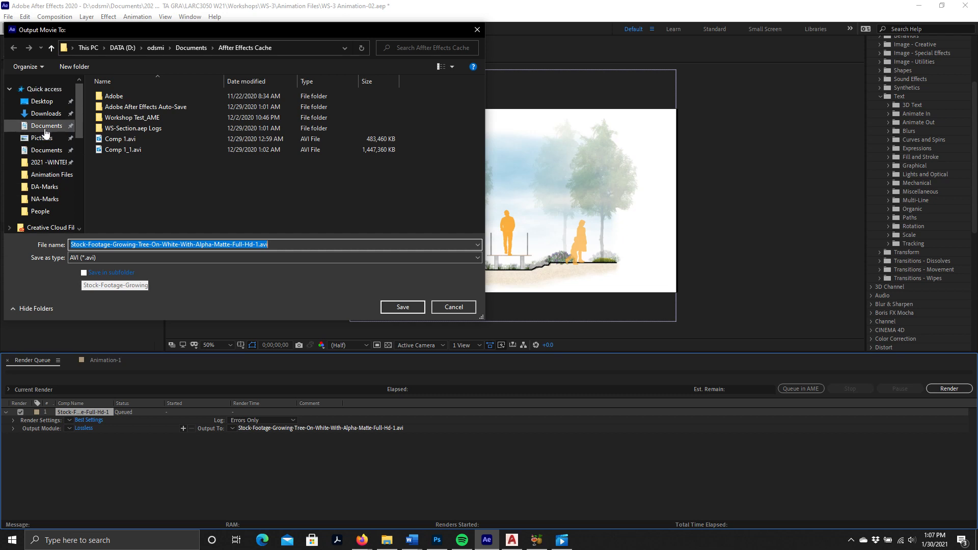
pyautogui.scroll(-2, 59, 164)
pyautogui.click(48, 130)
pyautogui.click(131, 107)
pyautogui.doubleClick(132, 107)
pyautogui.doubleClick(127, 105)
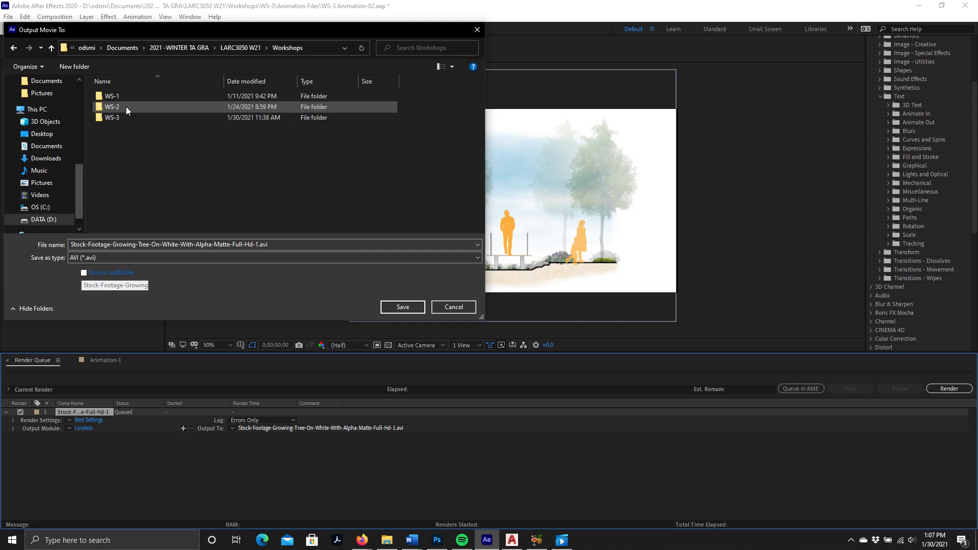
pyautogui.doubleClick(117, 120)
pyautogui.click(132, 106)
pyautogui.press('Return')
# Name the output movie Boardwalk Animation-02.avi with the AVI file type, save the output setting and render the queued item.
pyautogui.click(117, 255)
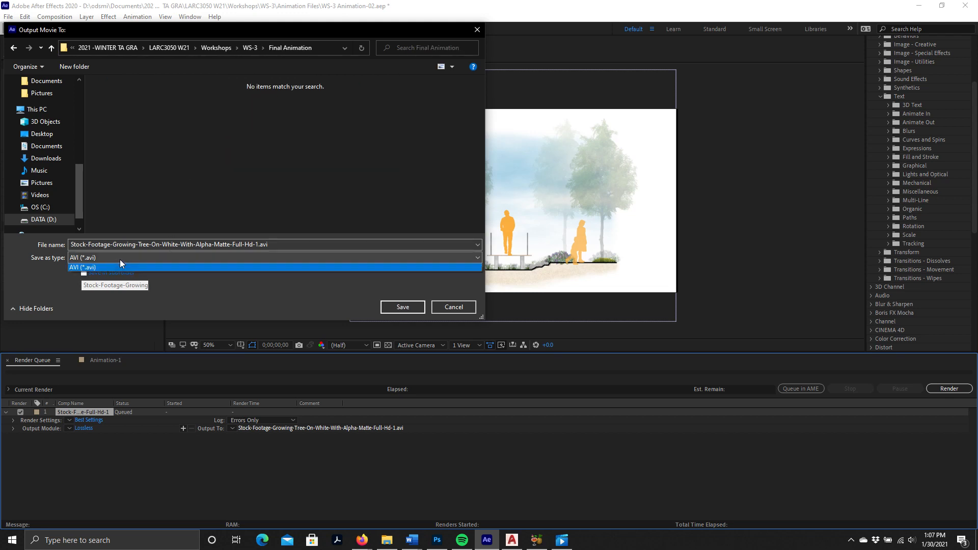
pyautogui.click(118, 266)
pyautogui.click(254, 245)
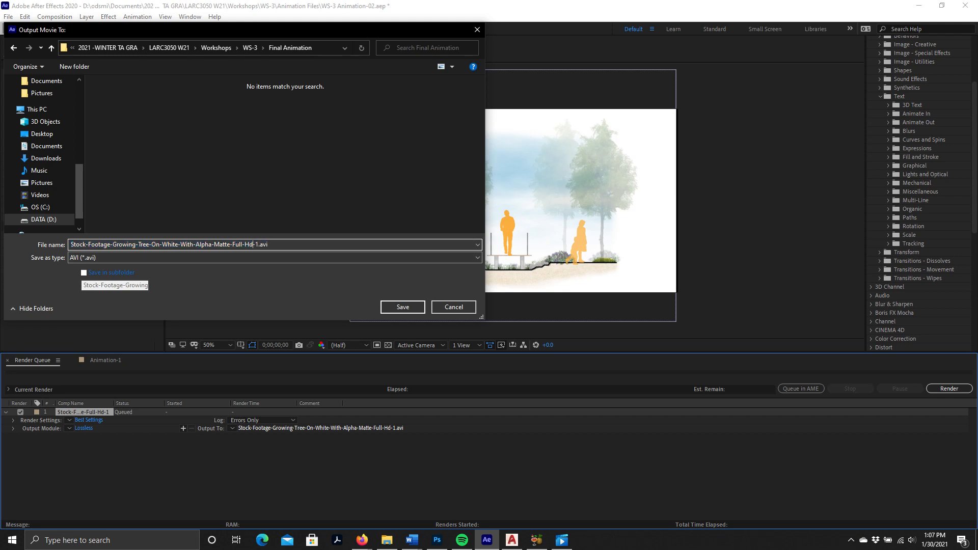
pyautogui.moveTo(259, 245); pyautogui.dragTo(70, 245)
pyautogui.press('BackSpace')
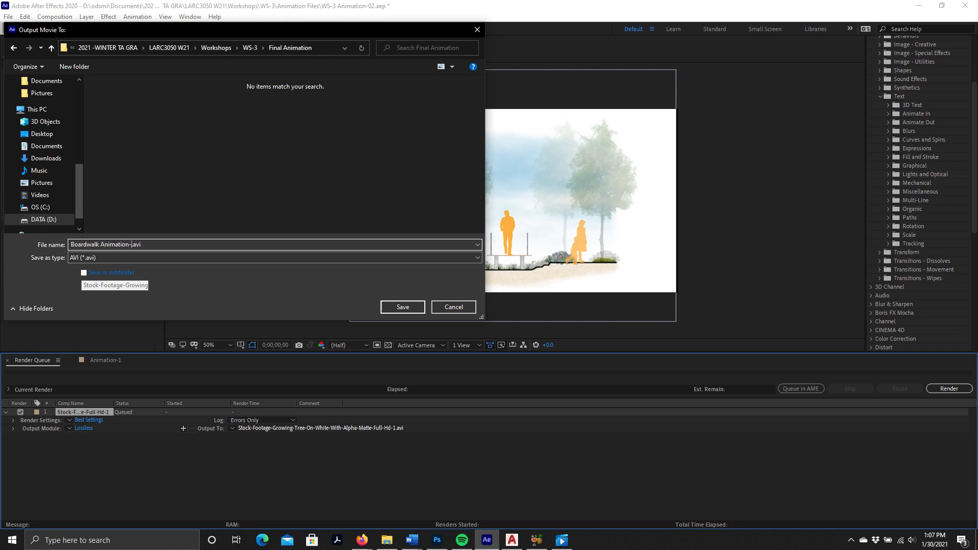
pyautogui.click(403, 307)
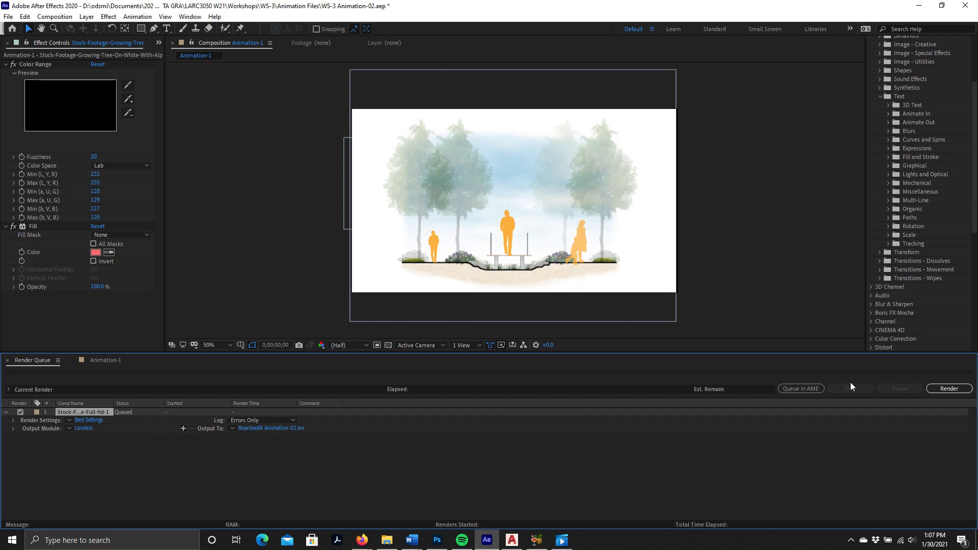
pyautogui.click(948, 388)
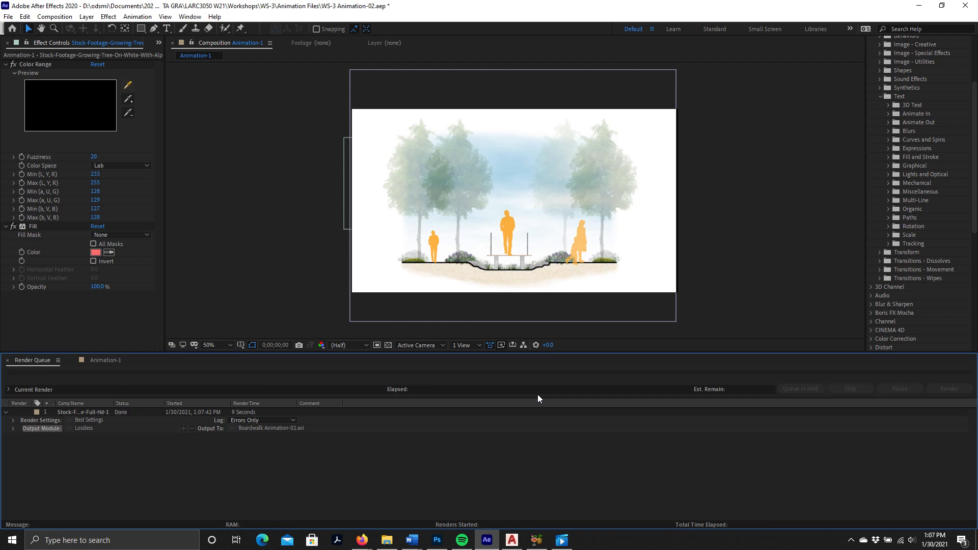
# Switch to File Explorer and browse to the Final Animation folder in LARC3050 W21 > Workshops > WS-3.
pyautogui.click(919, 6)
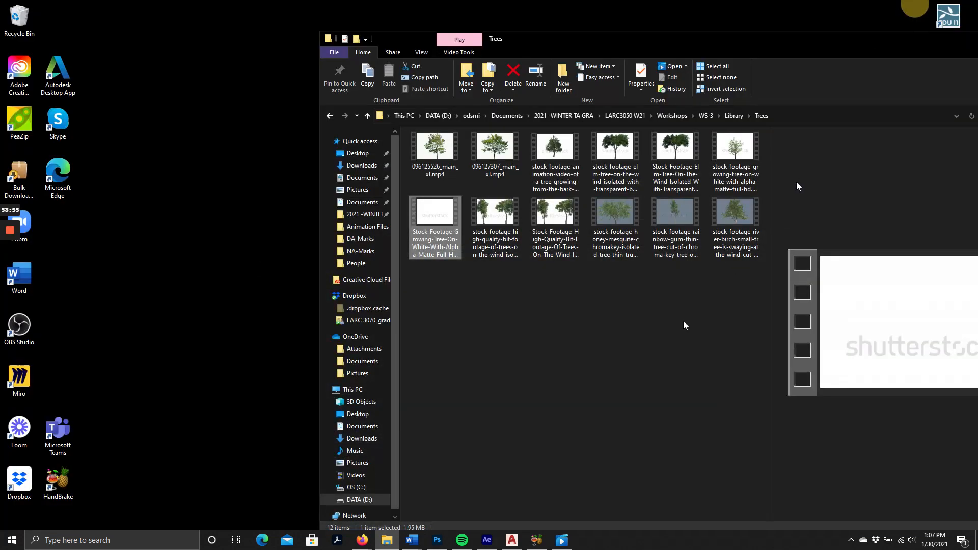
pyautogui.moveTo(560, 43); pyautogui.dragTo(380, 26)
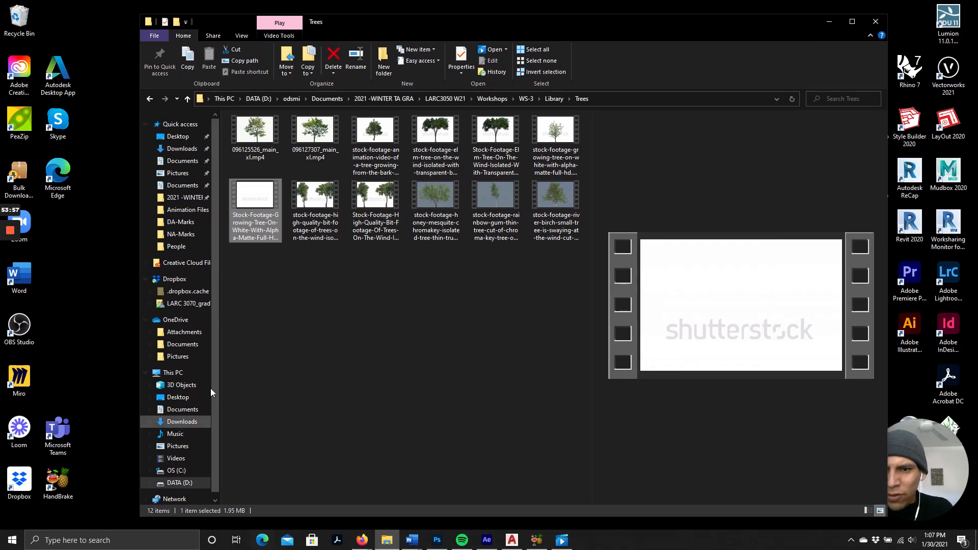
pyautogui.click(184, 199)
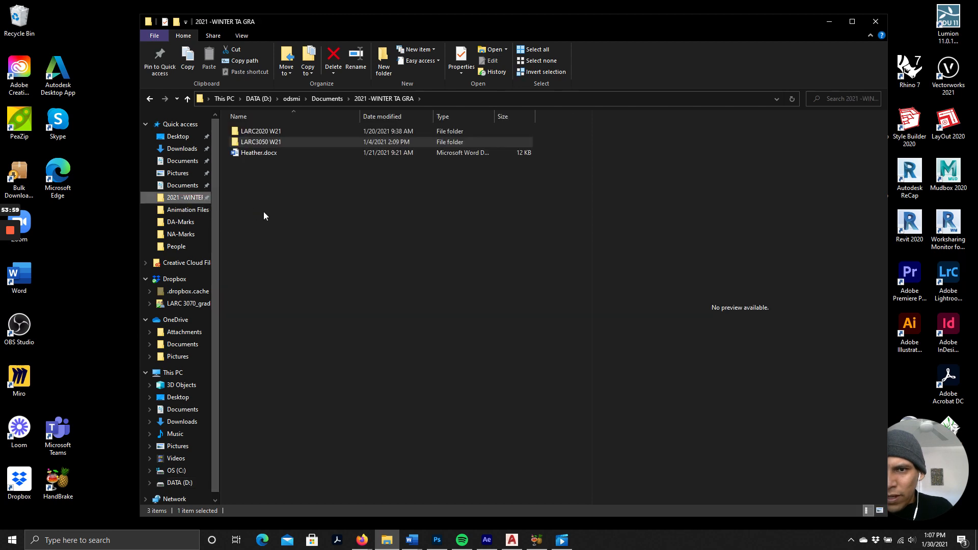
pyautogui.doubleClick(268, 142)
pyautogui.doubleClick(256, 145)
pyautogui.doubleClick(254, 151)
pyautogui.doubleClick(273, 143)
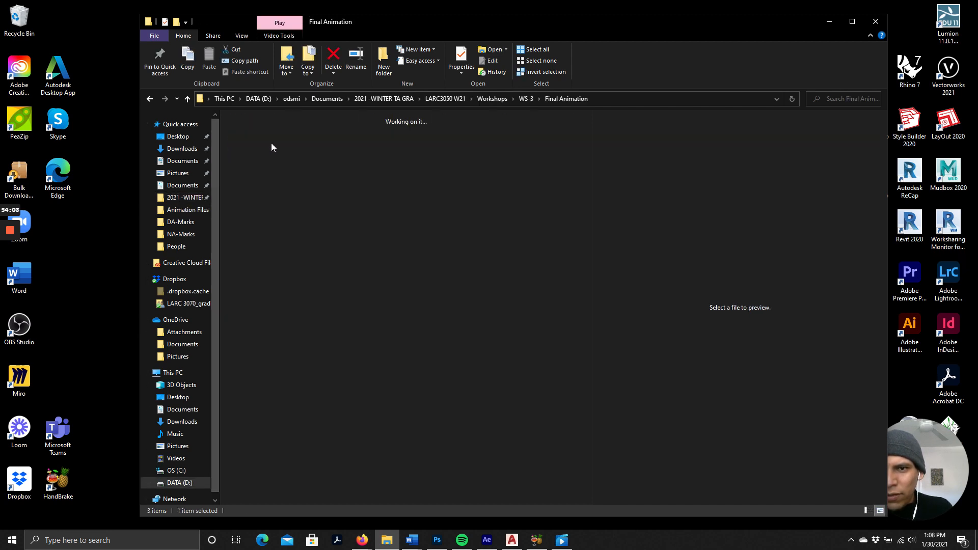
# Play the rendered Boardwalk Animation-02.avi to check its content, and leave the video player.
pyautogui.click(261, 138)
pyautogui.doubleClick(261, 138)
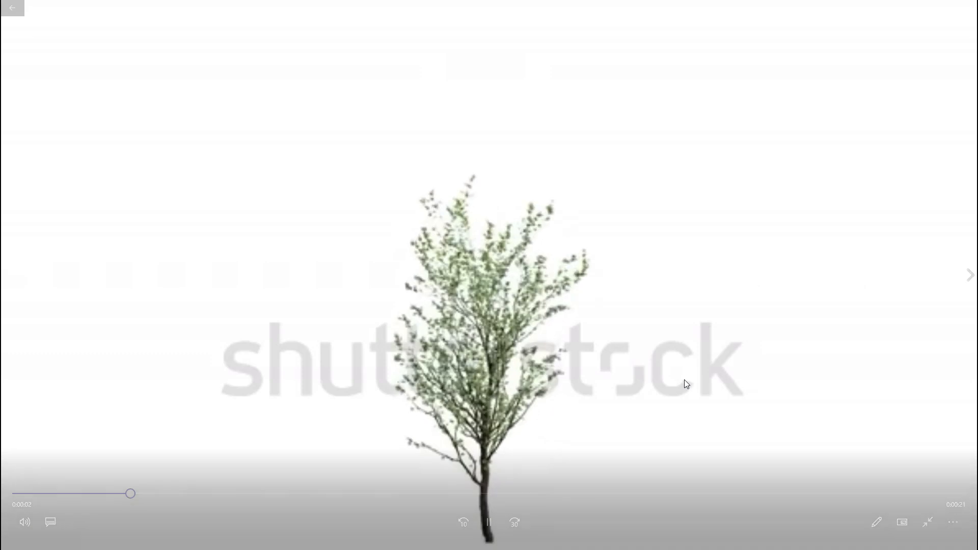
pyautogui.click(14, 9)
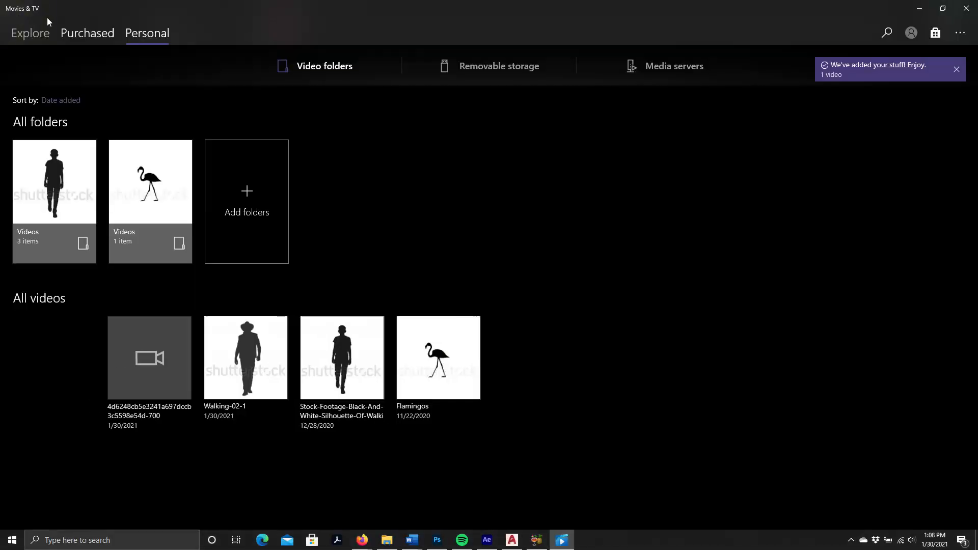
pyautogui.click(919, 7)
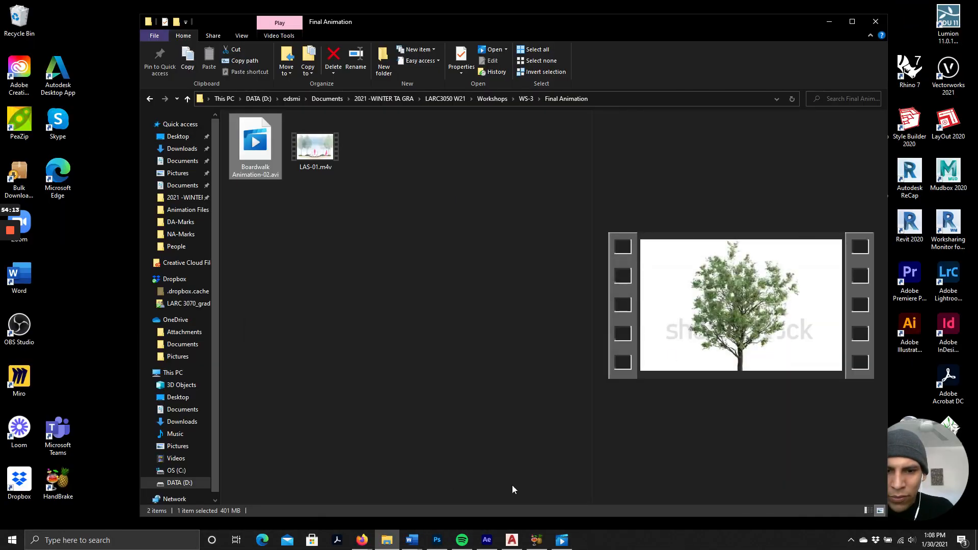
# Return to After Effects and delete the finished growing-tree render item from the render queue.
pyautogui.click(488, 540)
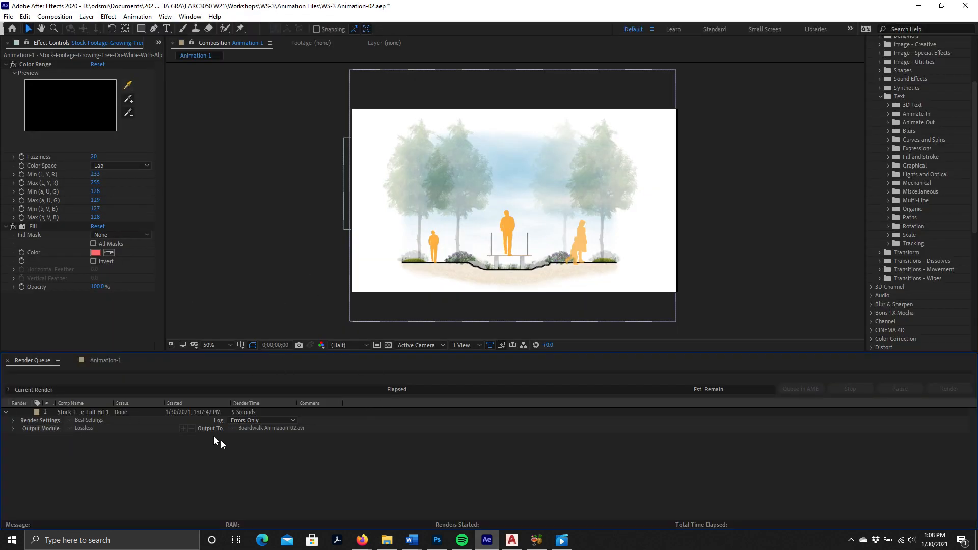
pyautogui.click(72, 411)
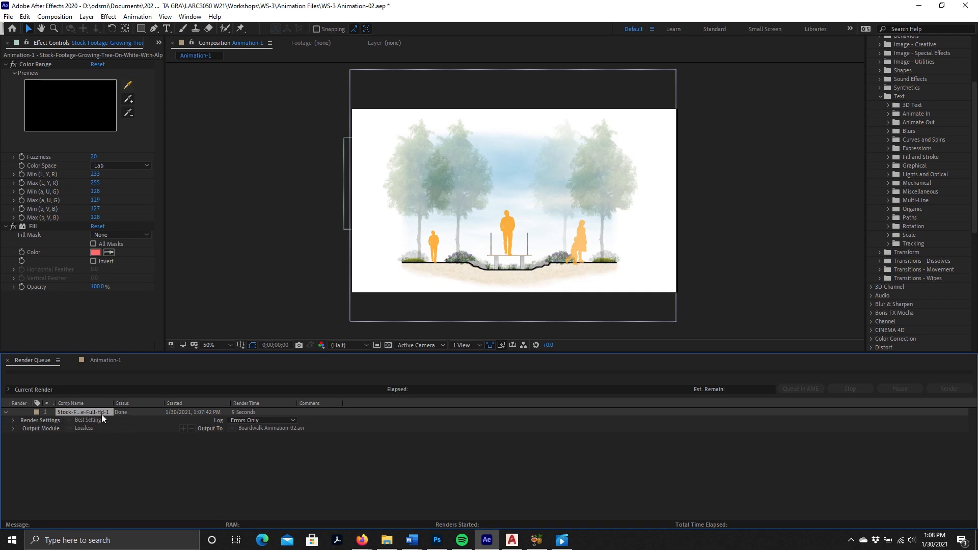
pyautogui.click(6, 412)
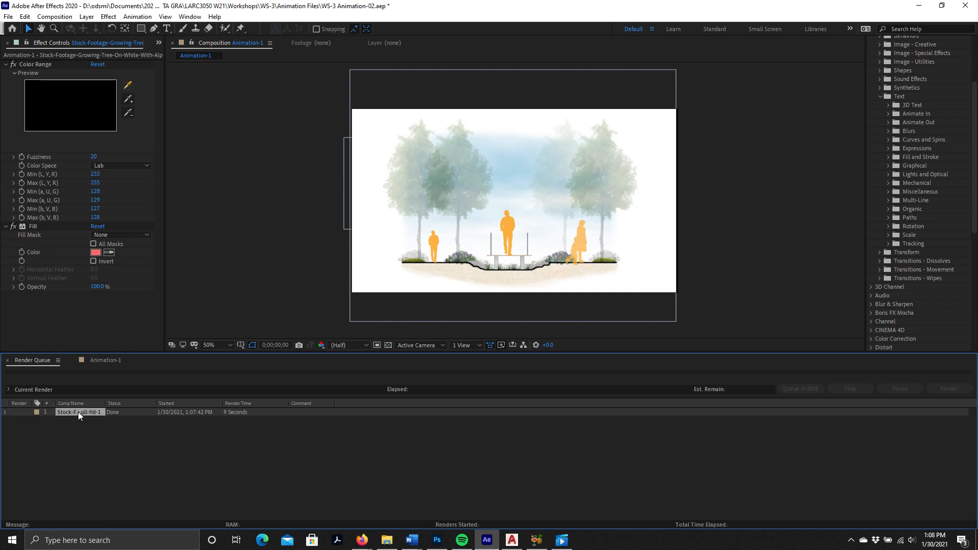
pyautogui.press('Delete')
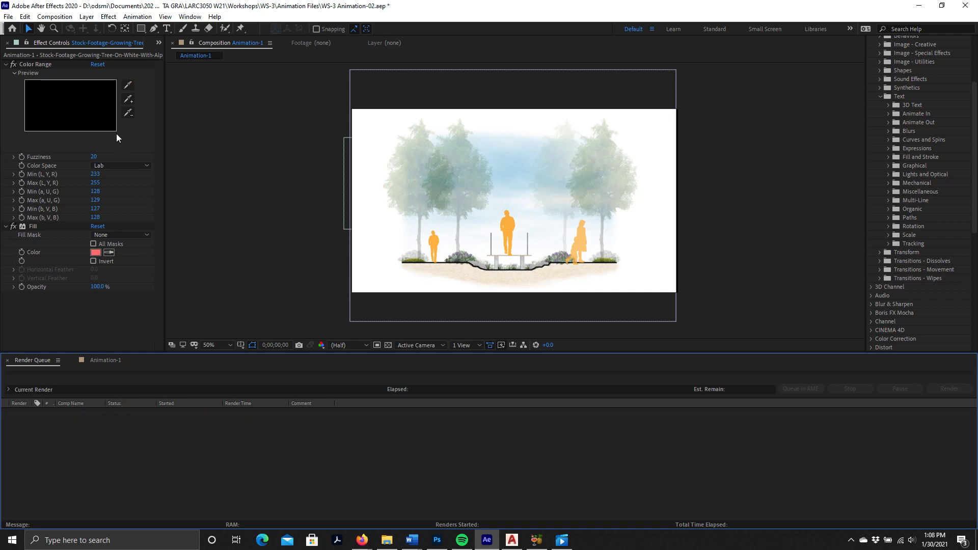
# Show the Animation-1 timeline and select the Animation-1 composition among the project items.
pyautogui.click(93, 361)
pyautogui.click(128, 361)
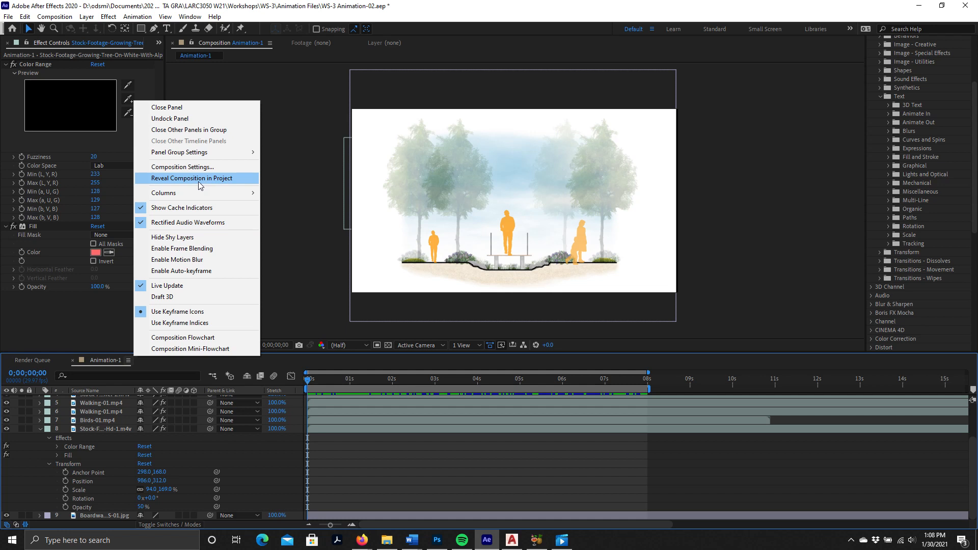
pyautogui.click(282, 254)
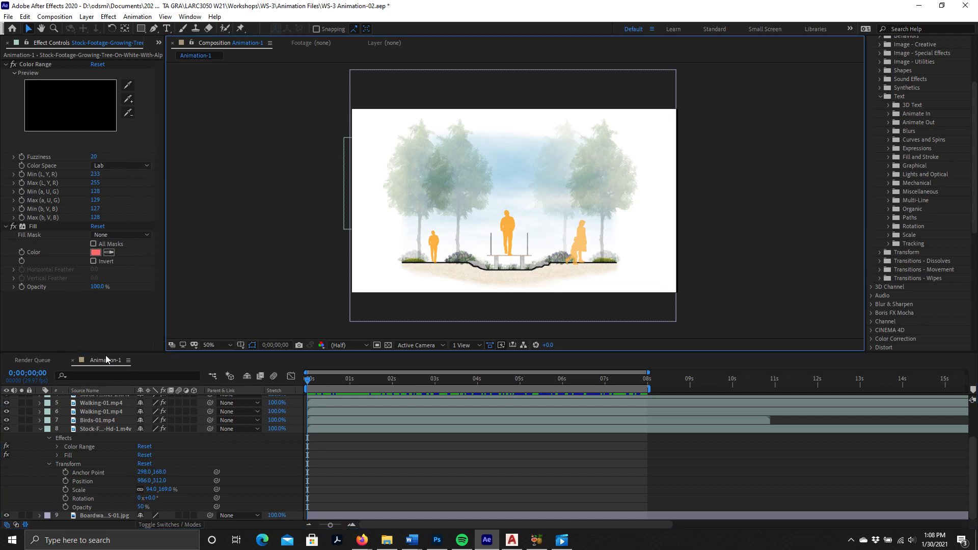
pyautogui.click(159, 43)
pyautogui.click(184, 54)
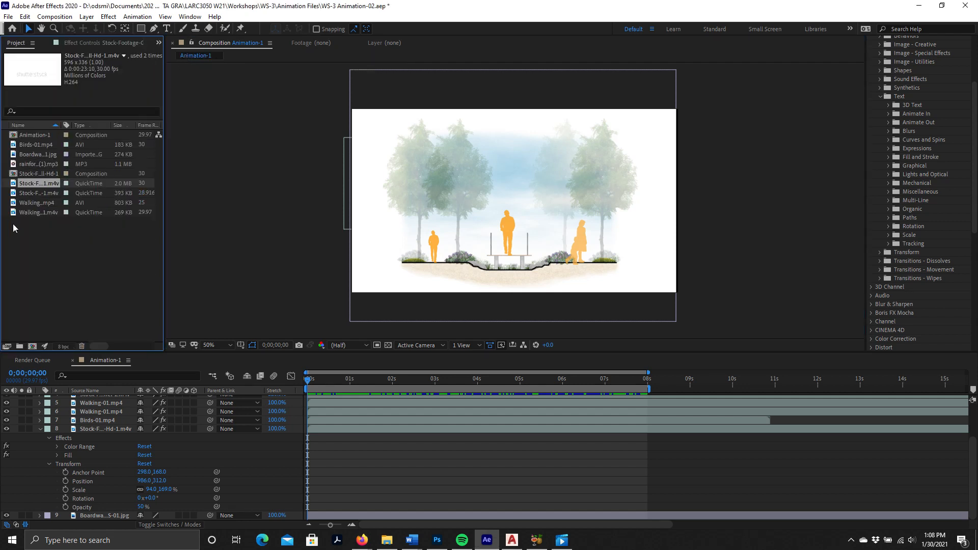
pyautogui.click(32, 137)
pyautogui.click(35, 175)
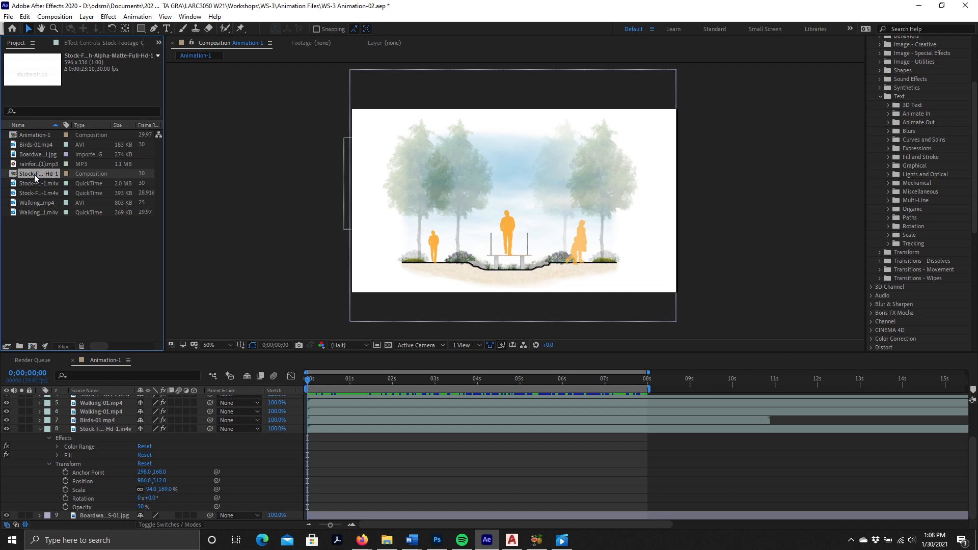
pyautogui.click(36, 134)
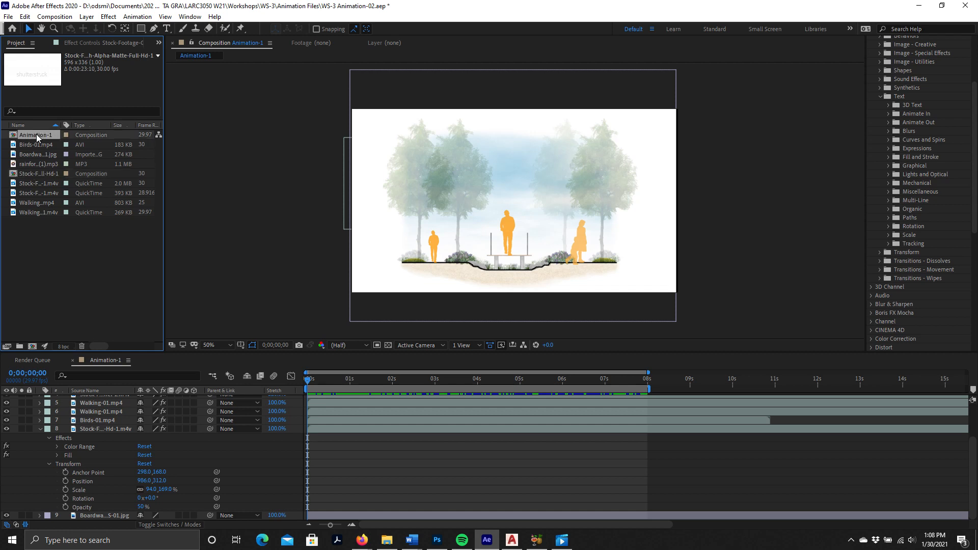
pyautogui.scroll(3, 69, 453)
pyautogui.scroll(1, 37, 440)
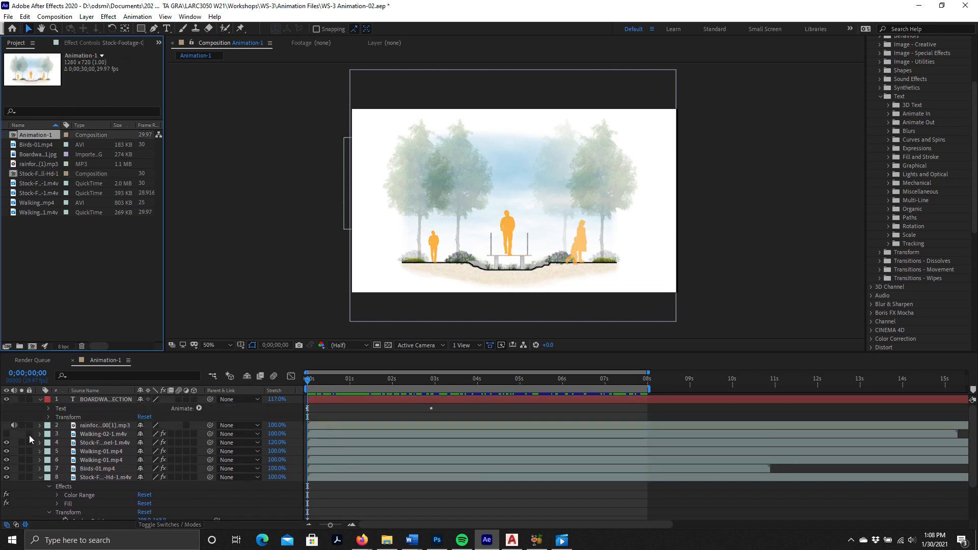
pyautogui.rightClick(29, 138)
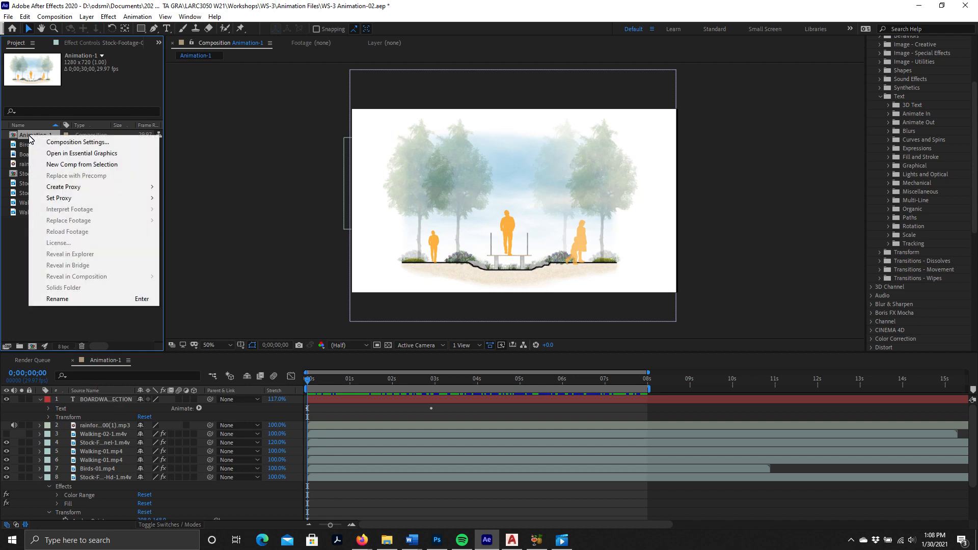
pyautogui.click(9, 265)
pyautogui.click(8, 16)
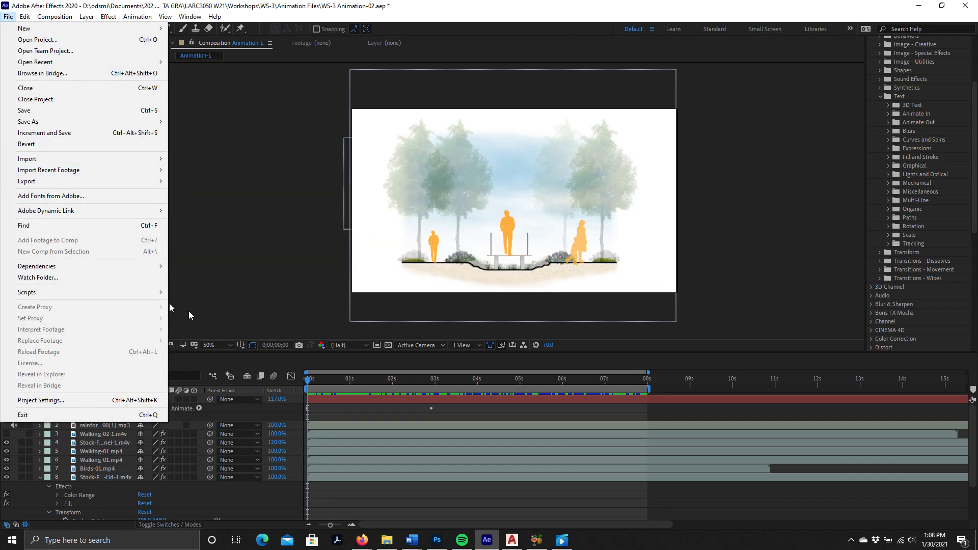
pyautogui.moveTo(80, 182)
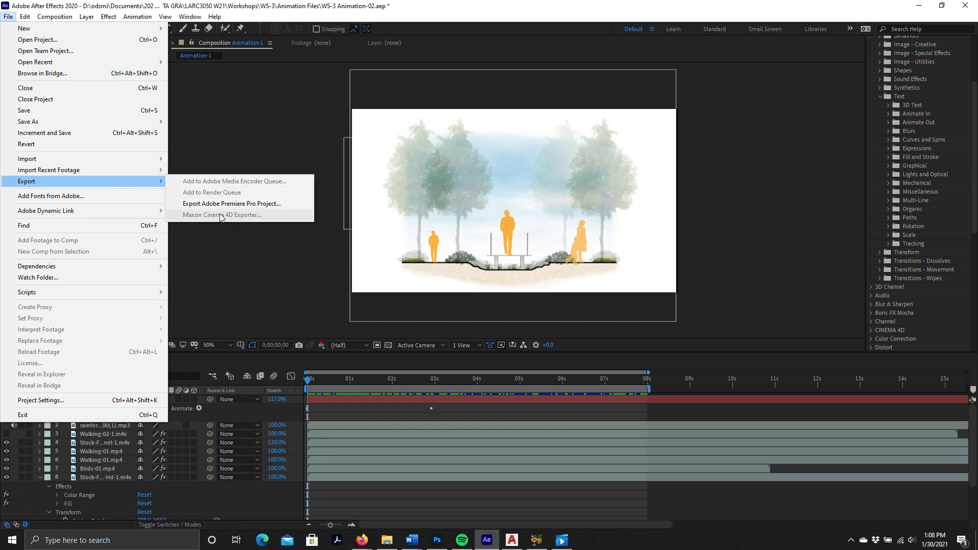
pyautogui.click(223, 274)
# Render the Animation-1 composition through the render queue as Animation-1.avi, and delete the finished render item.
pyautogui.click(30, 136)
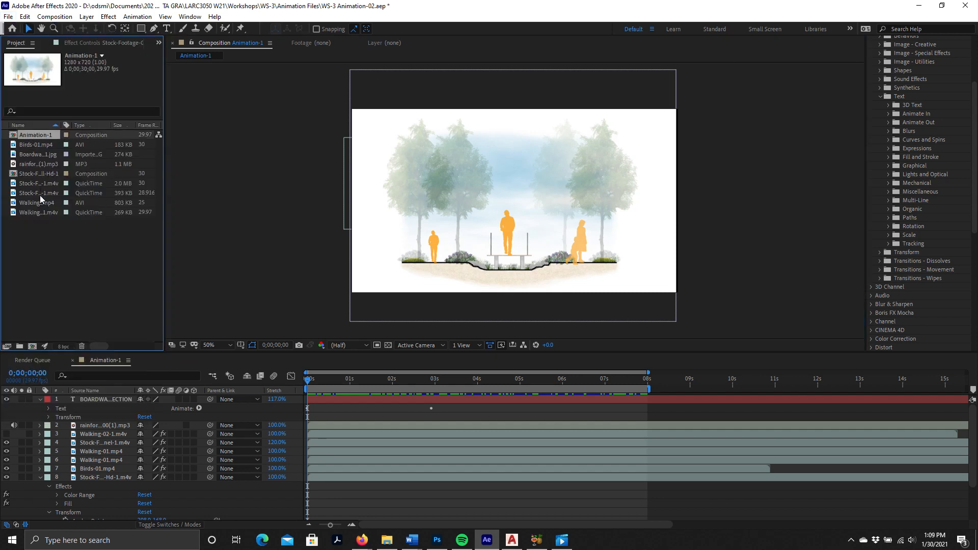
pyautogui.press('space')
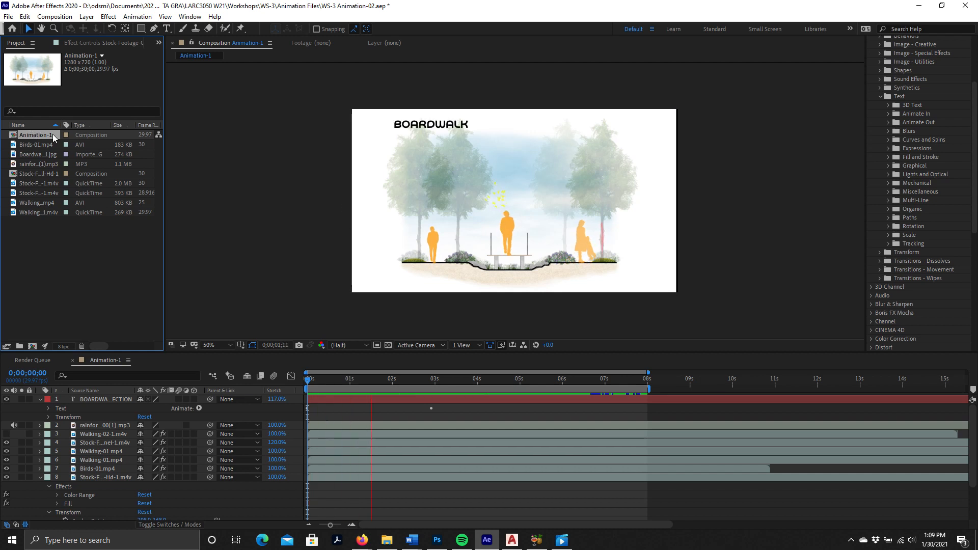
pyautogui.press('space')
pyautogui.click(8, 17)
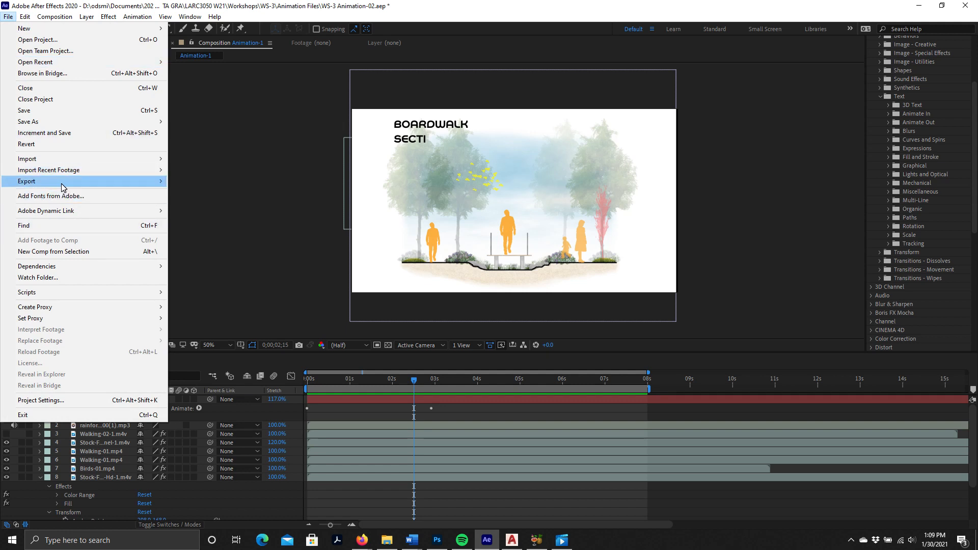
pyautogui.moveTo(64, 187)
pyautogui.click(245, 193)
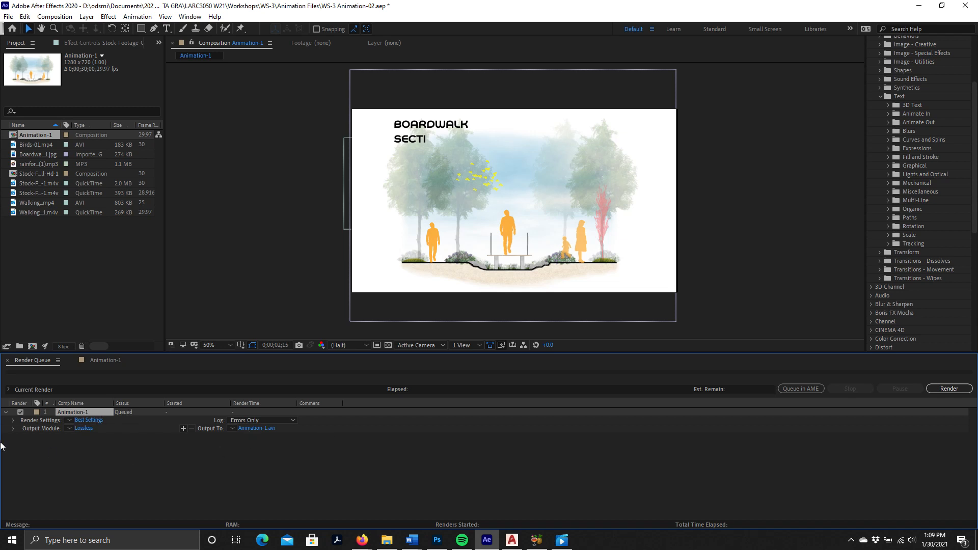
pyautogui.click(947, 389)
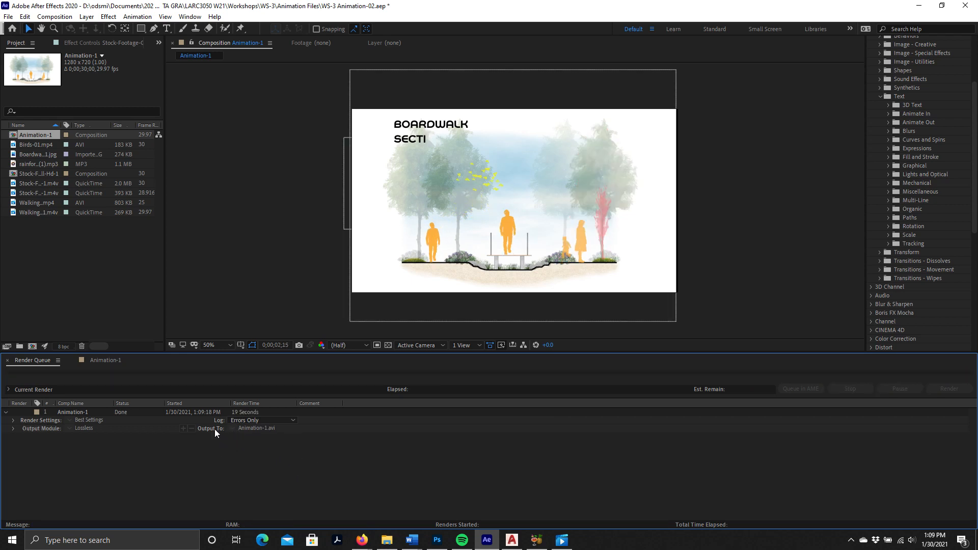
pyautogui.click(65, 413)
pyautogui.press('Delete')
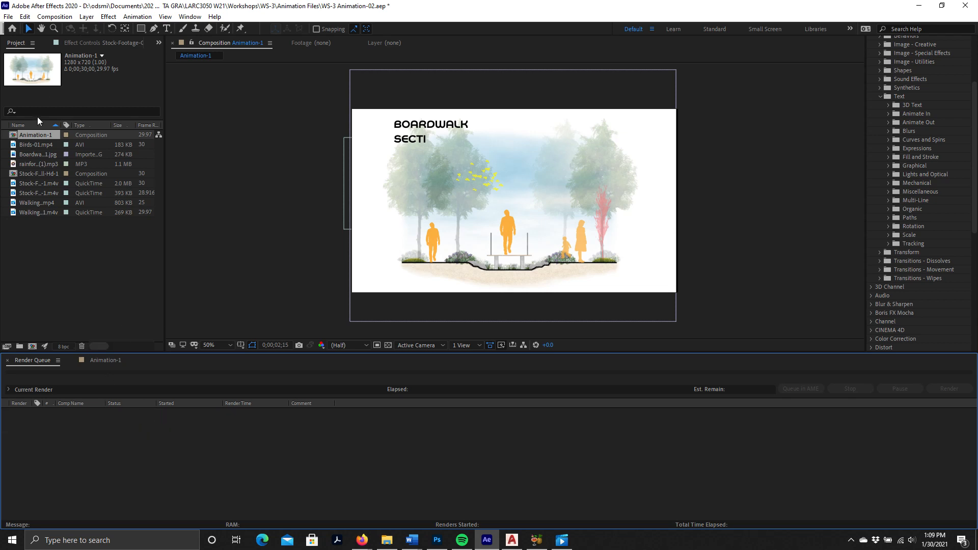
# Queue the Animation-1 composition again, check the output folder for the rendered file, and leave the output destination unchanged.
pyautogui.click(9, 16)
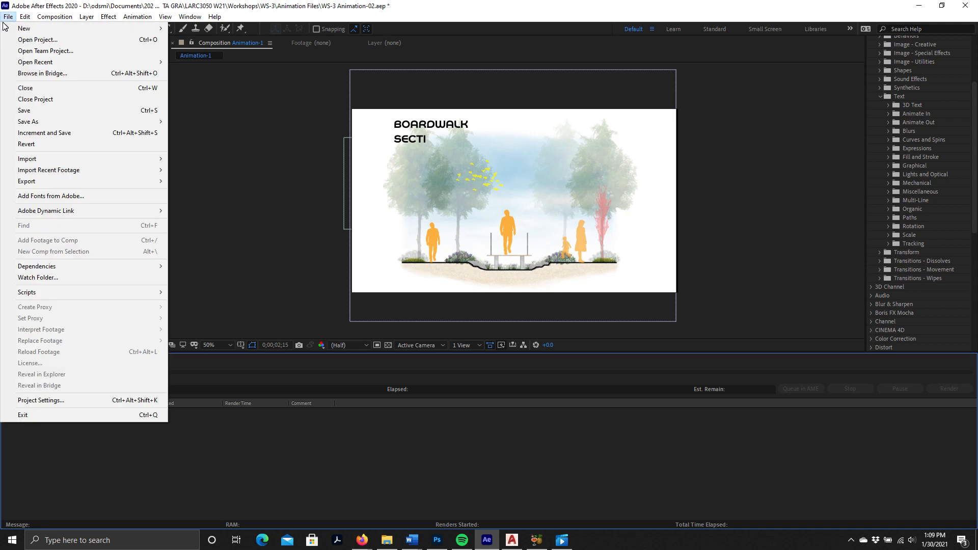
pyautogui.moveTo(45, 183)
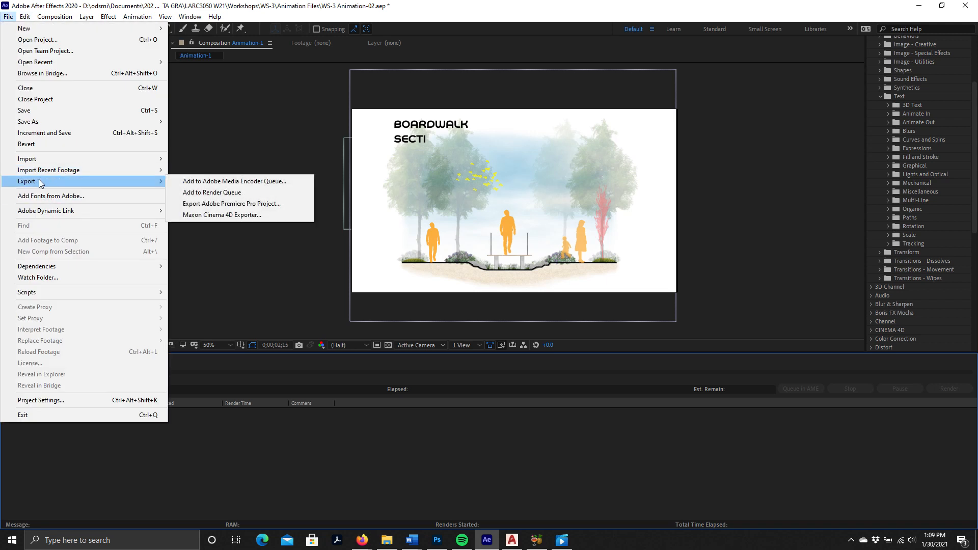
pyautogui.click(234, 193)
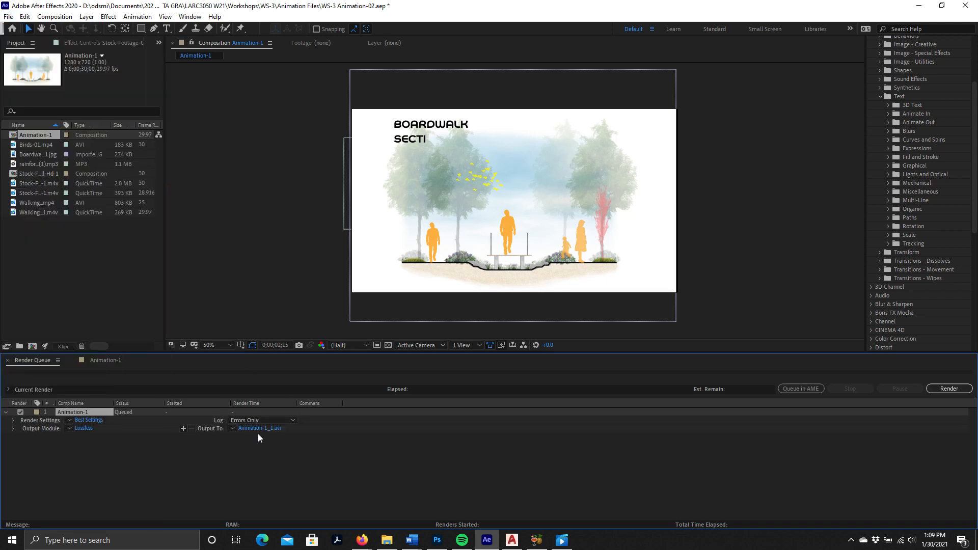
pyautogui.click(261, 429)
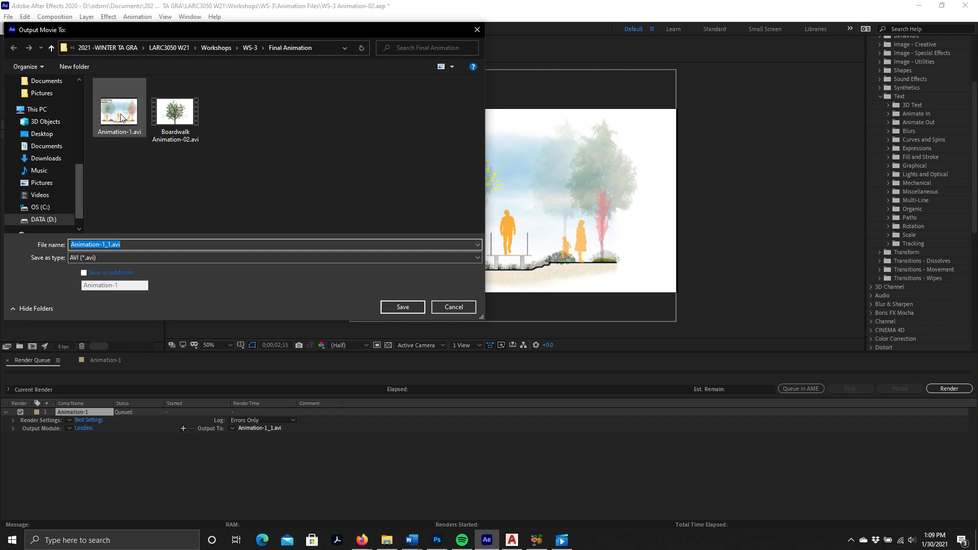
pyautogui.click(437, 306)
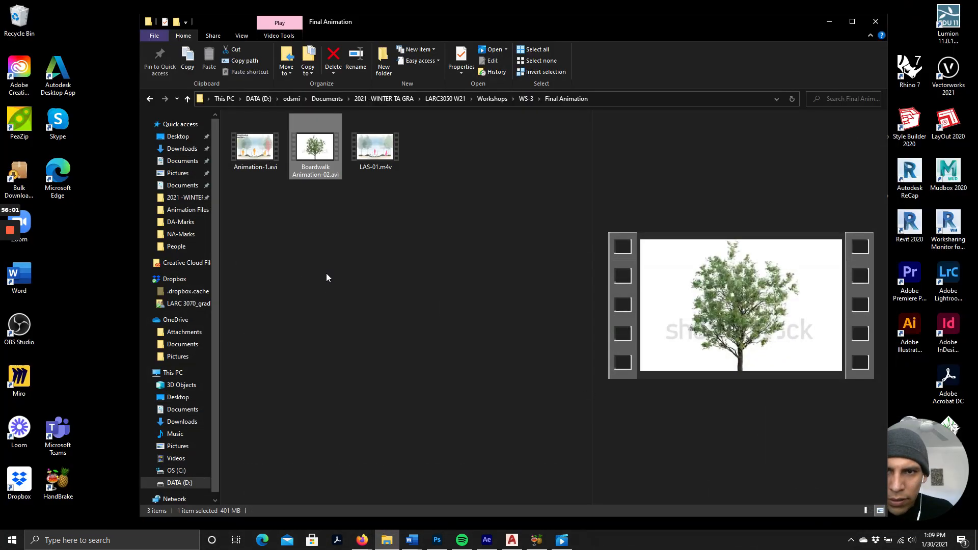
# Play the rendered Animation-1.avi from the Final Animation folder in File Explorer to check it, and leave the video player.
pyautogui.click(351, 262)
pyautogui.doubleClick(256, 151)
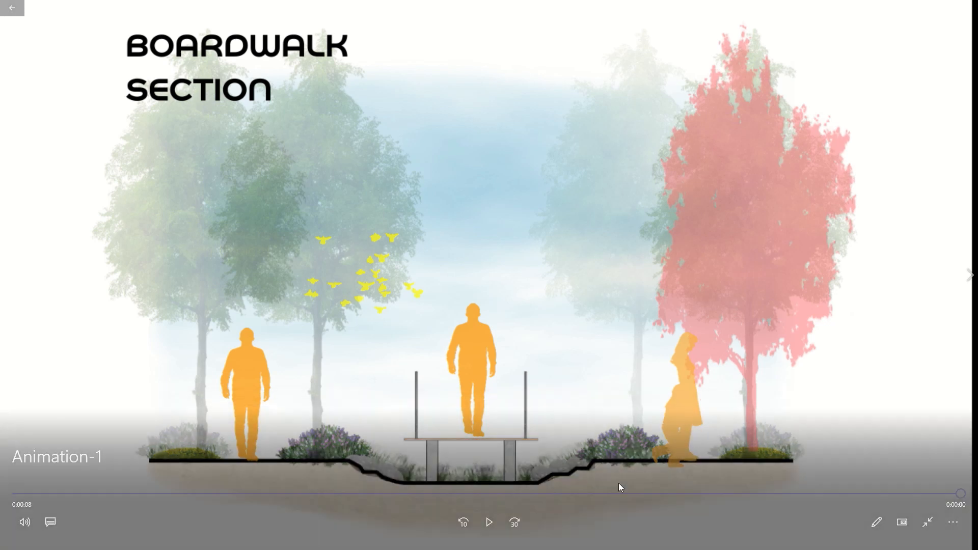
pyautogui.click(928, 524)
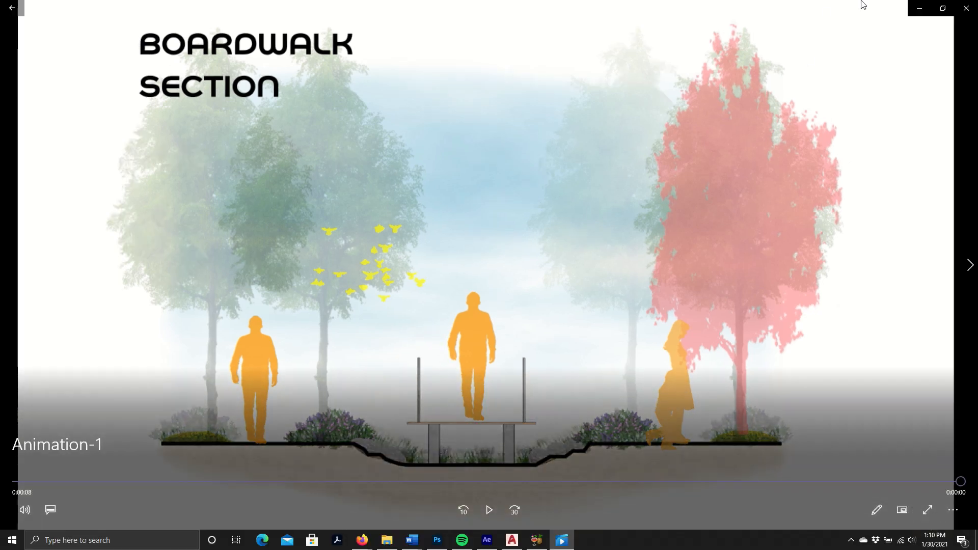
pyautogui.click(967, 9)
pyautogui.click(405, 326)
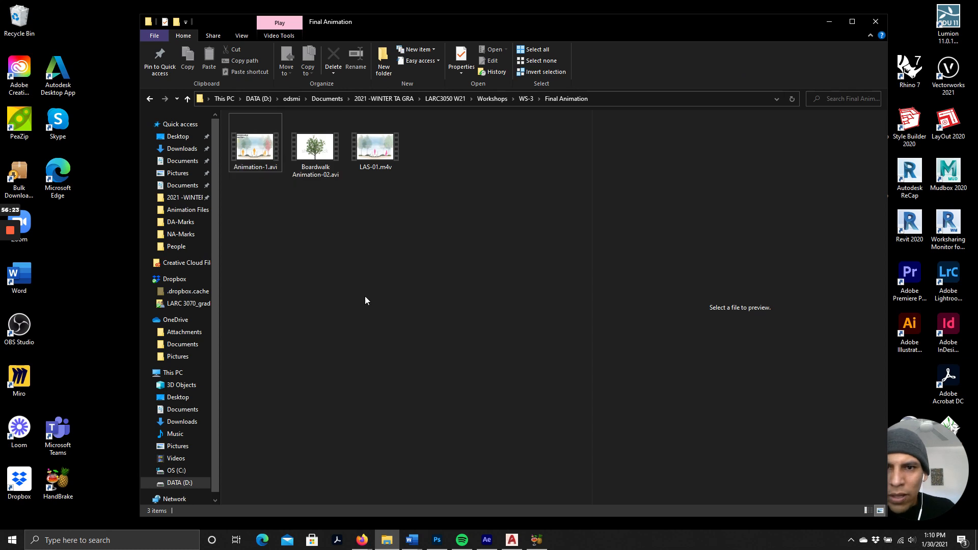
pyautogui.click(261, 155)
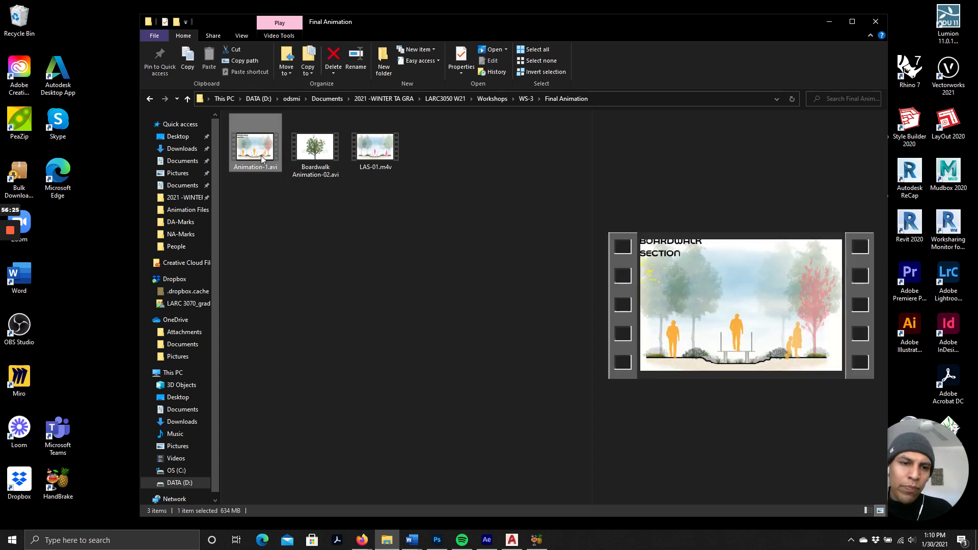
pyautogui.doubleClick(258, 148)
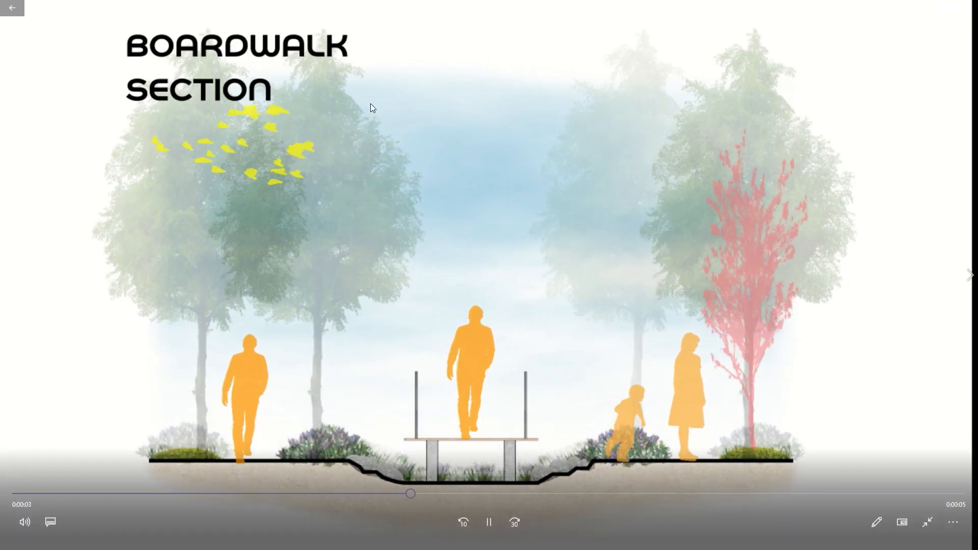
pyautogui.click(11, 8)
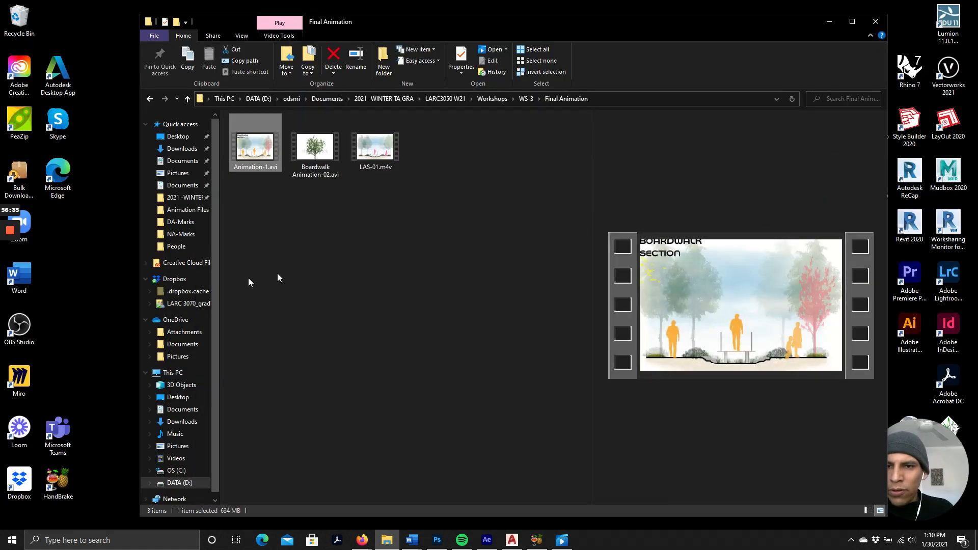
pyautogui.click(290, 279)
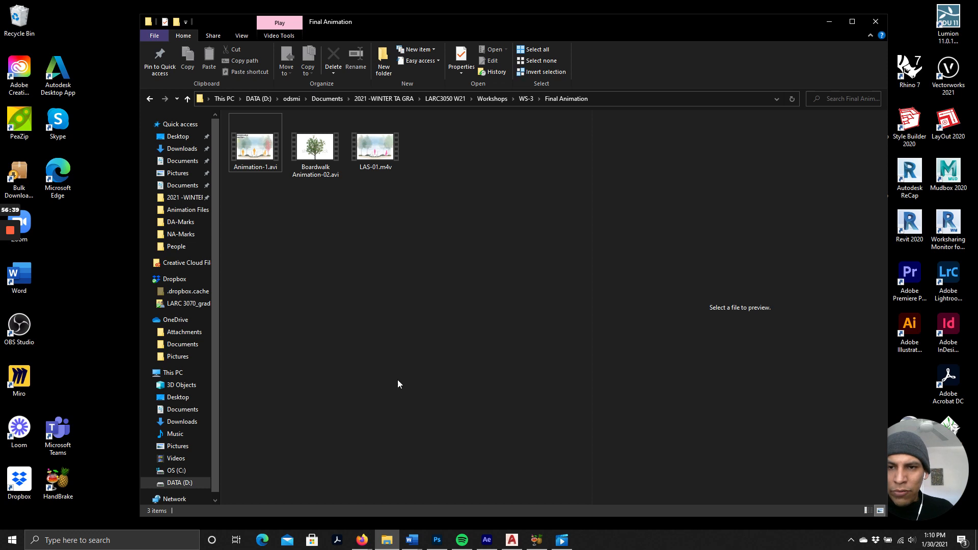
# Switch to HandBrake and load Animation-1.avi from the Final Animation folder as the source video.
pyautogui.click(537, 540)
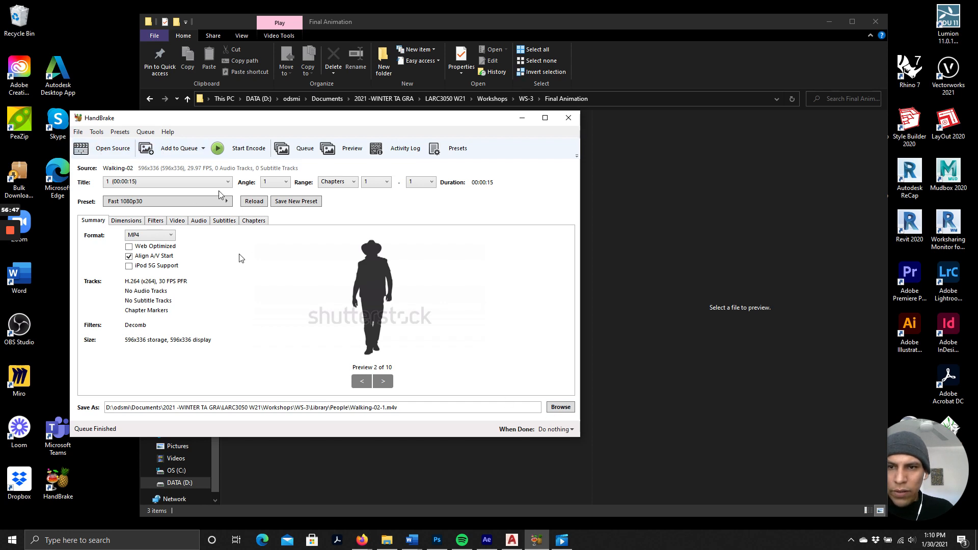
pyautogui.click(101, 152)
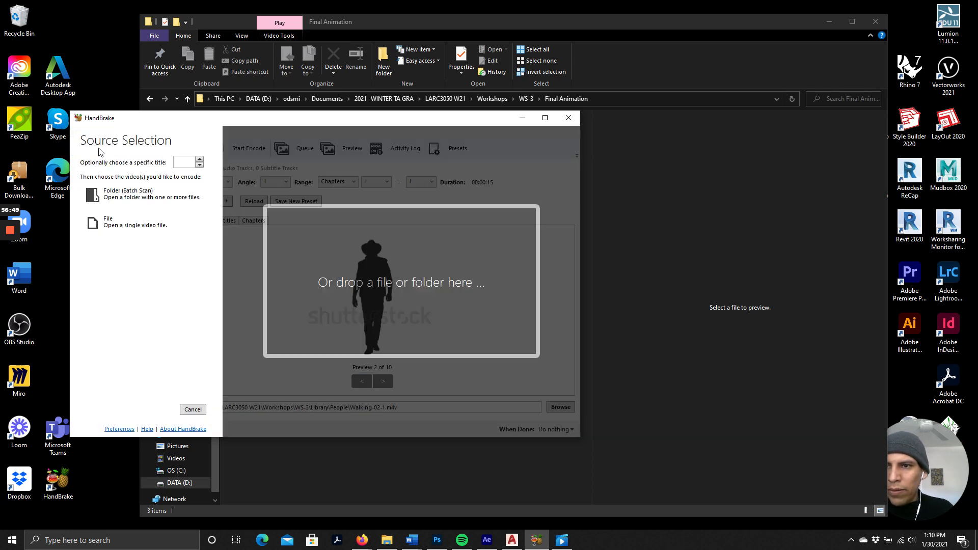
pyautogui.click(392, 34)
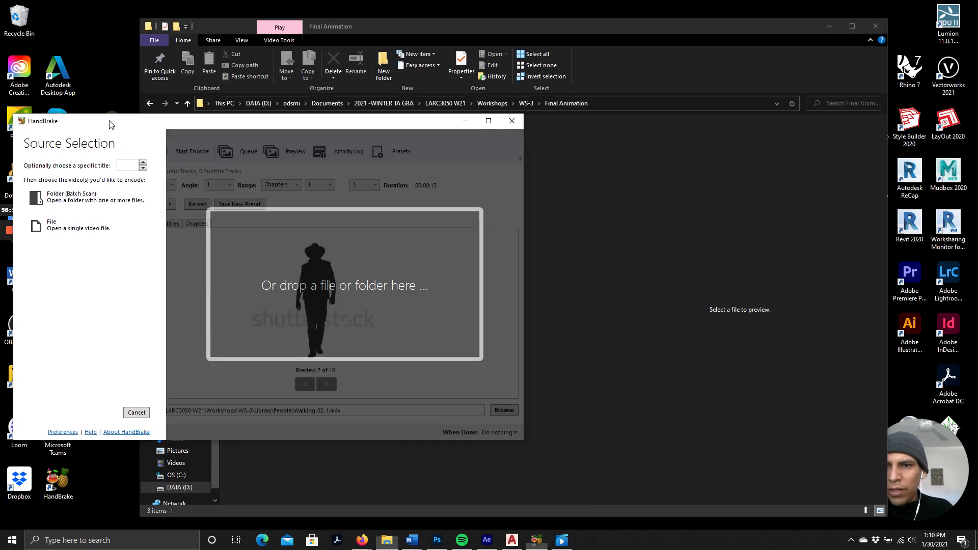
pyautogui.click(257, 157)
pyautogui.moveTo(257, 157); pyautogui.dragTo(224, 177)
pyautogui.moveTo(426, 29); pyautogui.dragTo(596, 28)
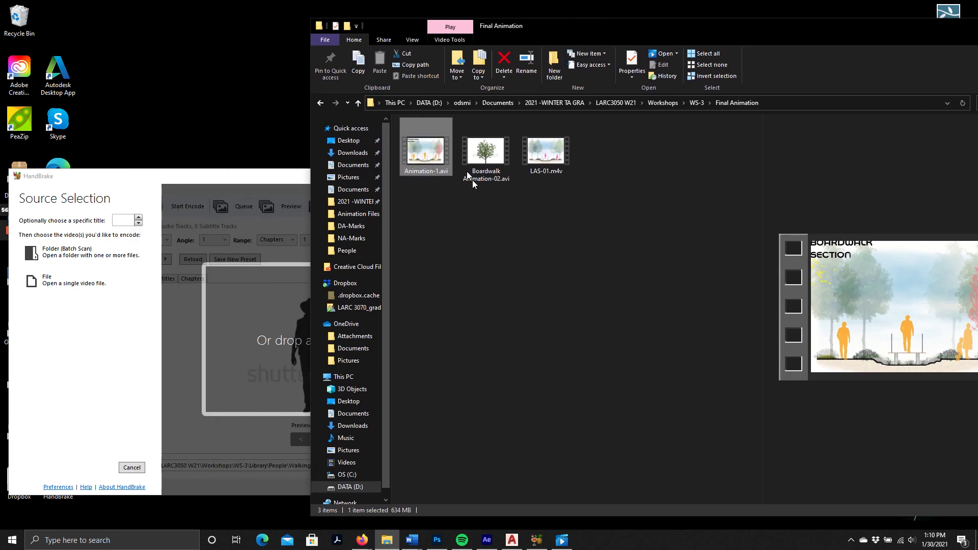
pyautogui.moveTo(421, 170); pyautogui.dragTo(251, 324)
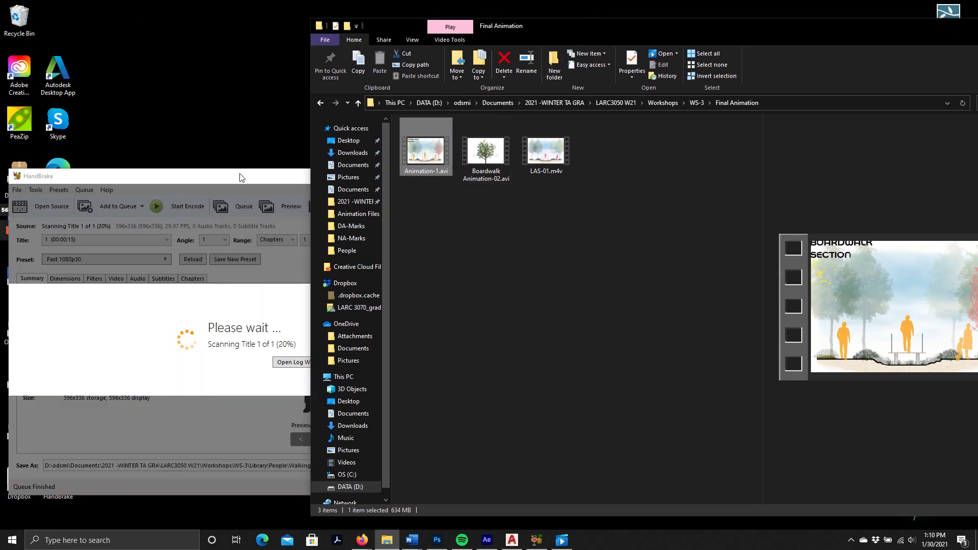
pyautogui.moveTo(240, 175); pyautogui.dragTo(269, 57)
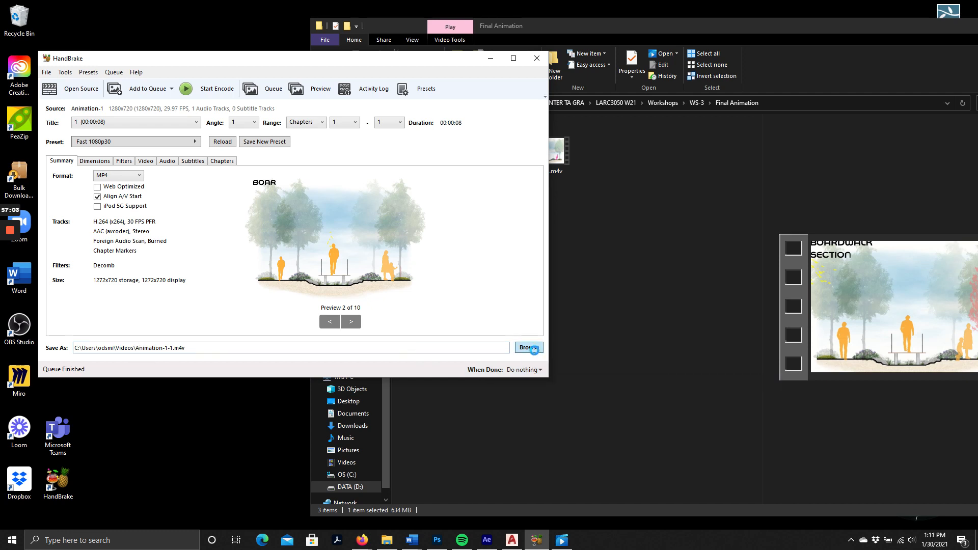
# Set the output destination to Animation-1-1.m4v in the Final Animation folder under LARC3050 W21, Workshops, WS-3.
pyautogui.click(529, 348)
pyautogui.click(117, 273)
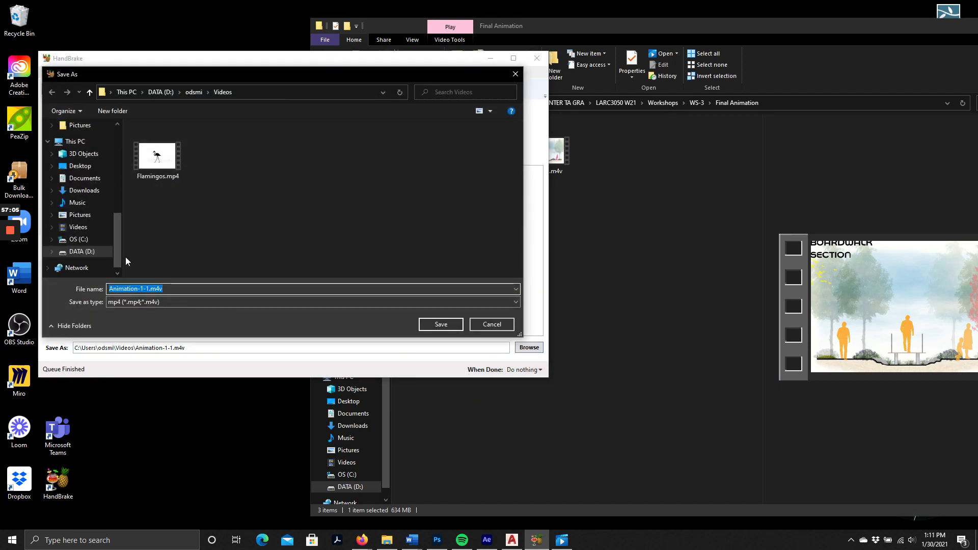
pyautogui.moveTo(221, 76); pyautogui.dragTo(483, 179)
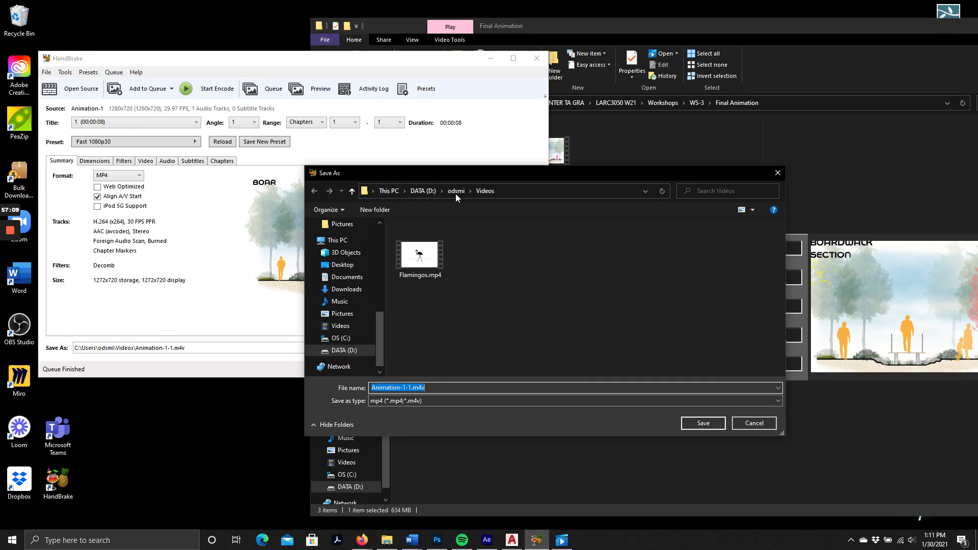
pyautogui.click(348, 350)
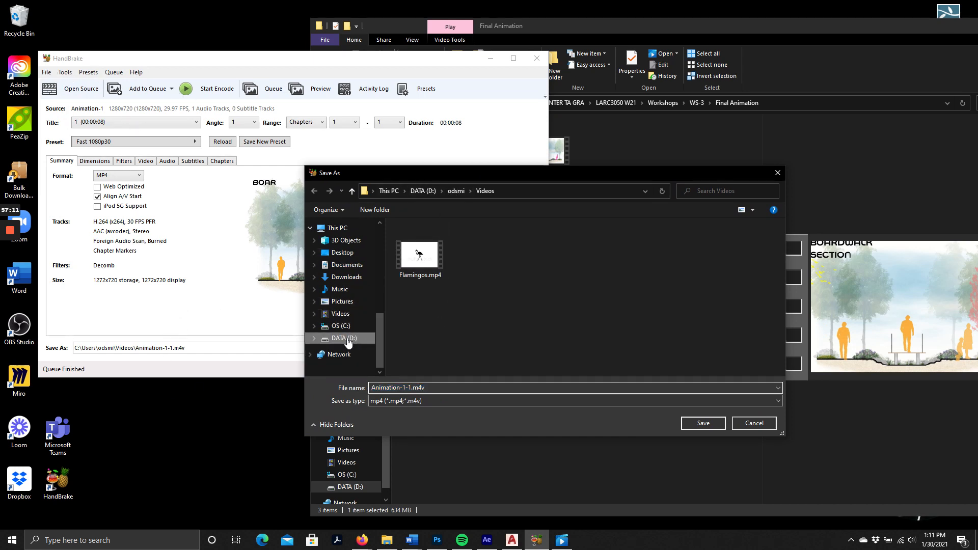
pyautogui.scroll(5, 352, 306)
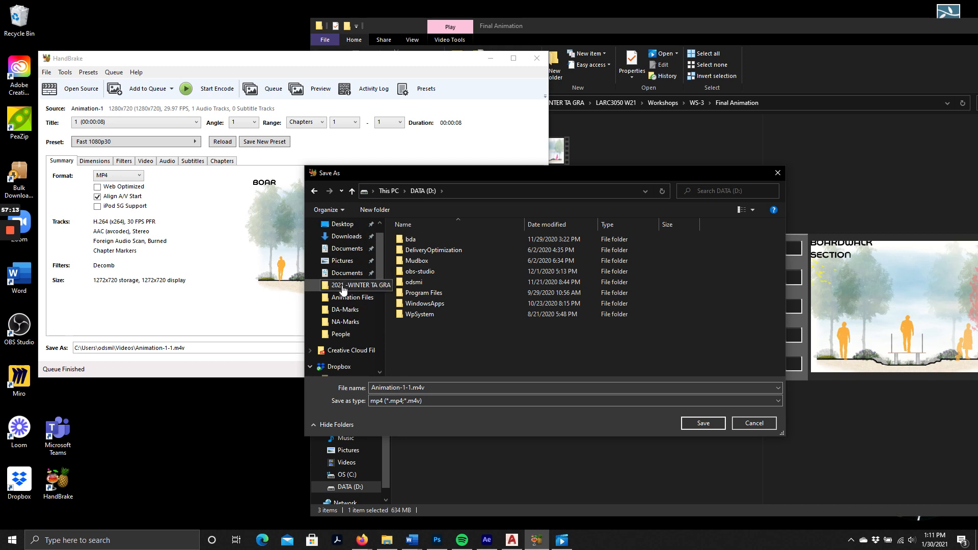
pyautogui.click(349, 285)
pyautogui.doubleClick(430, 252)
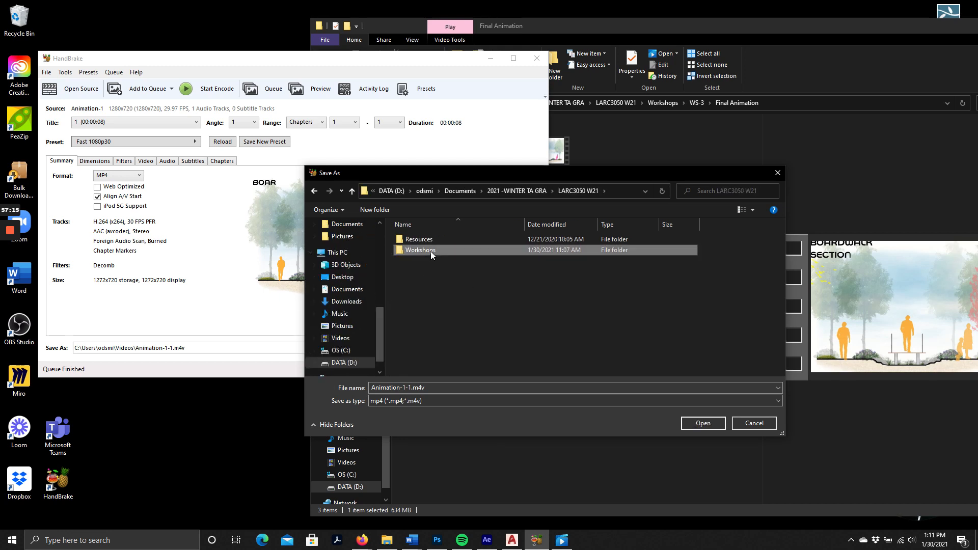
pyautogui.doubleClick(430, 251)
pyautogui.doubleClick(433, 263)
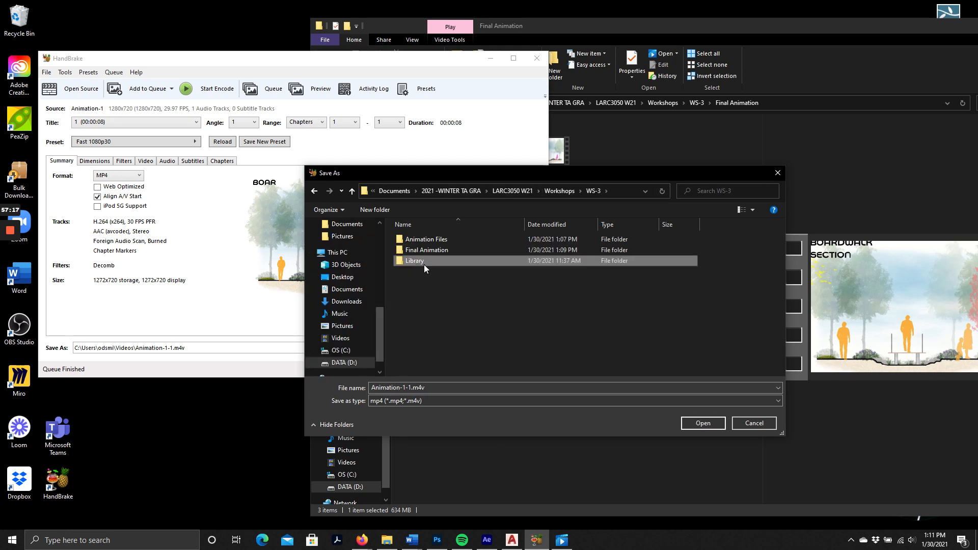
pyautogui.doubleClick(424, 264)
pyautogui.click(352, 190)
pyautogui.doubleClick(432, 250)
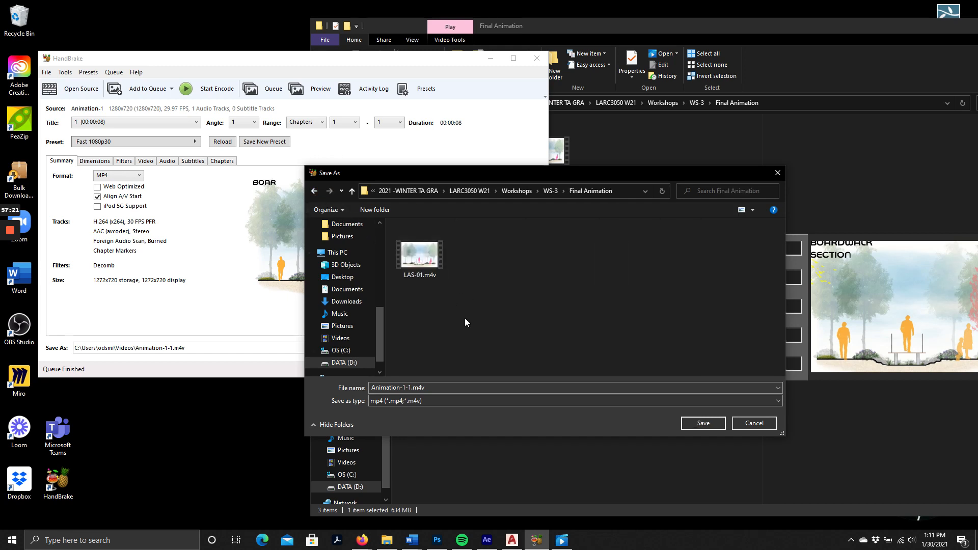
pyautogui.click(408, 388)
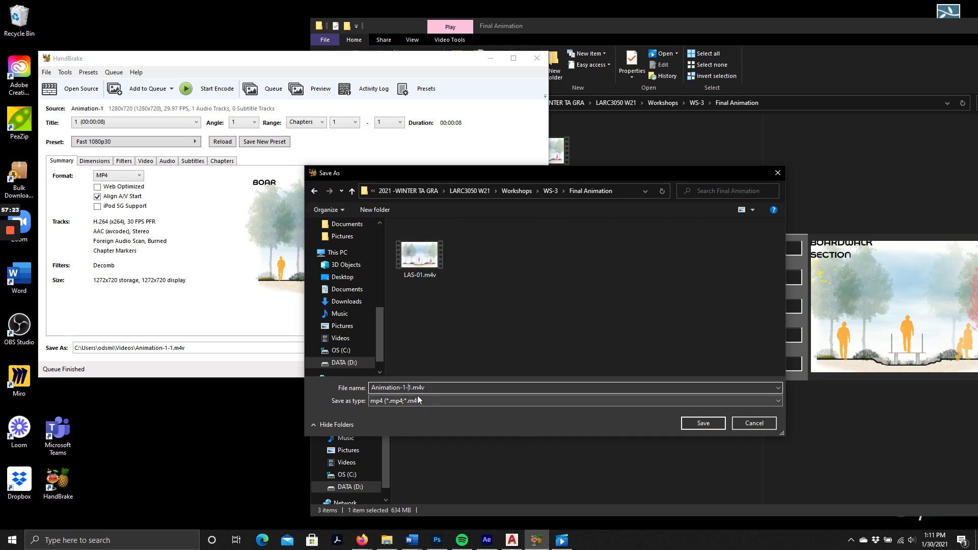
pyautogui.click(704, 423)
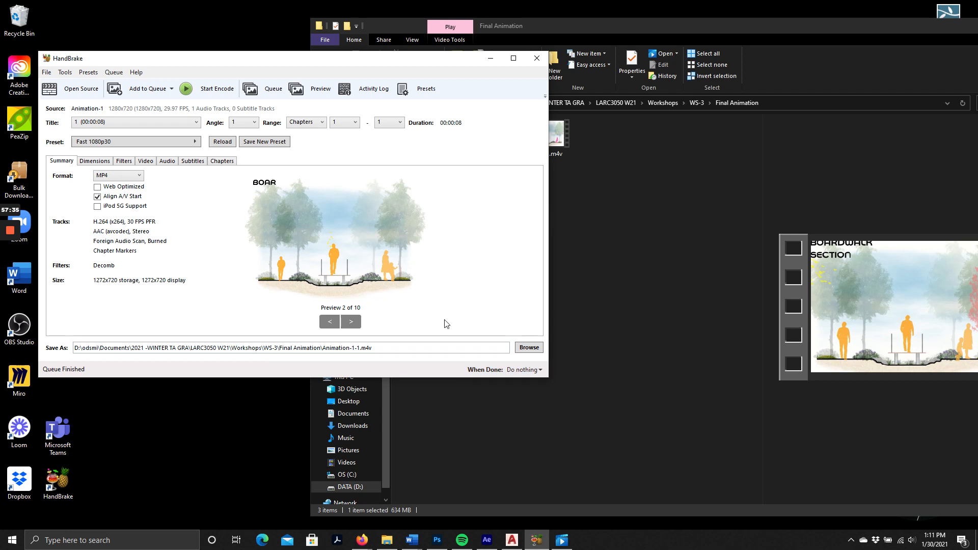
# Switch to File Explorer and check the contents of the WS-3 folder and its Final Animation subfolder.
pyautogui.click(491, 59)
pyautogui.moveTo(613, 30); pyautogui.dragTo(343, 12)
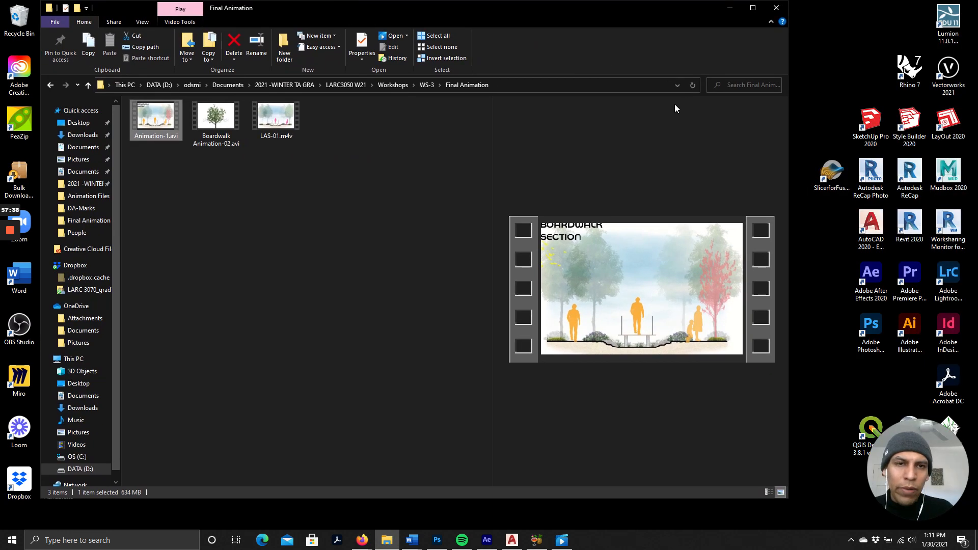
pyautogui.click(730, 9)
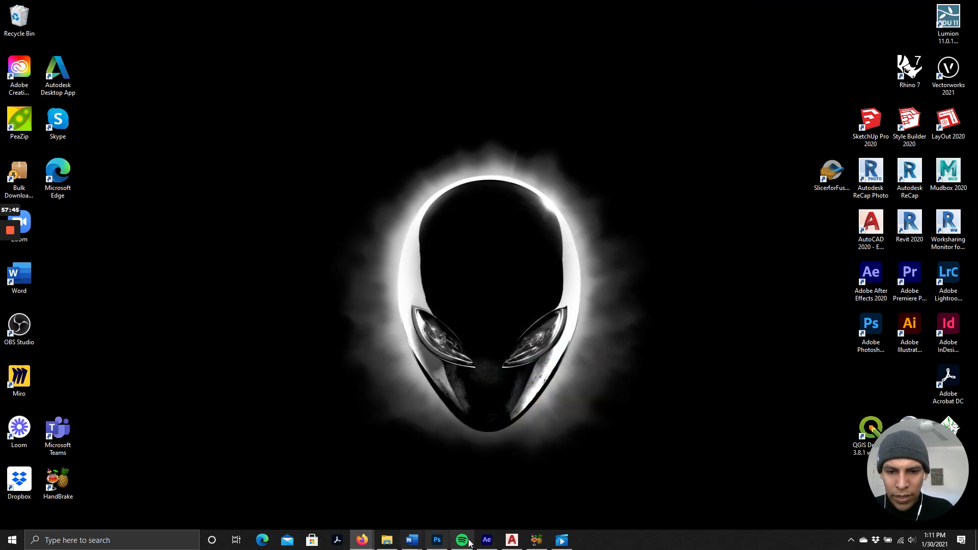
pyautogui.click(395, 546)
pyautogui.click(252, 188)
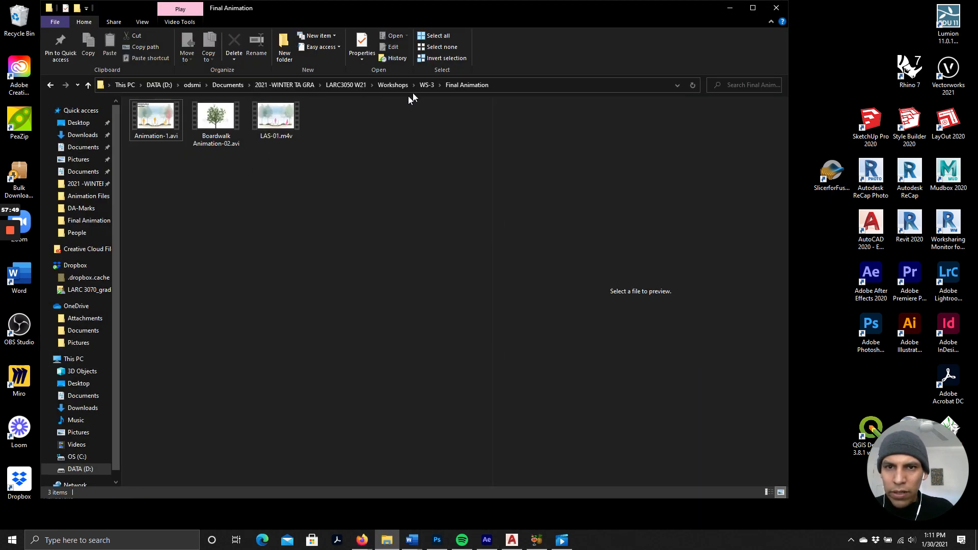
pyautogui.click(427, 85)
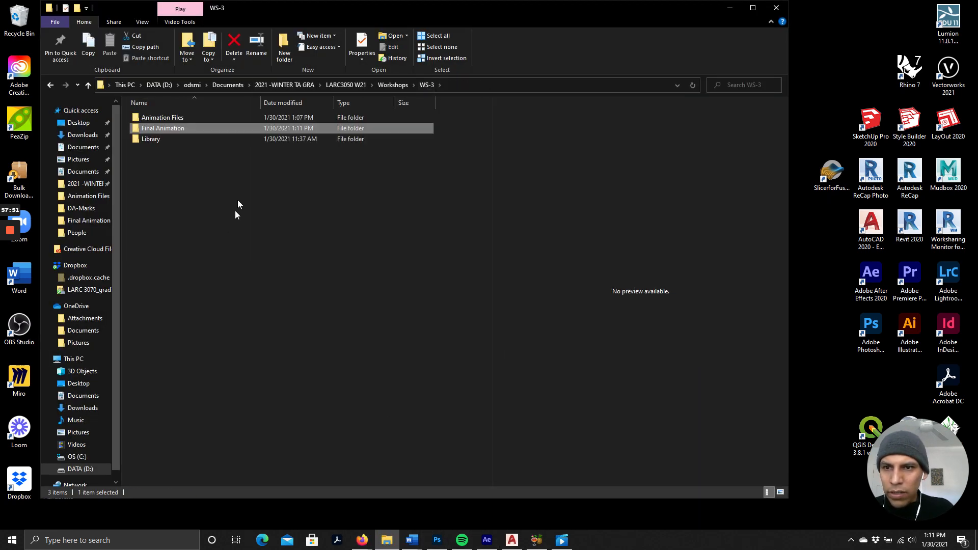
pyautogui.doubleClick(158, 127)
# Switch to HandBrake and encode Animation-1 with the Fast 1080p30 preset, keeping MP4 as the format.
pyautogui.click(536, 540)
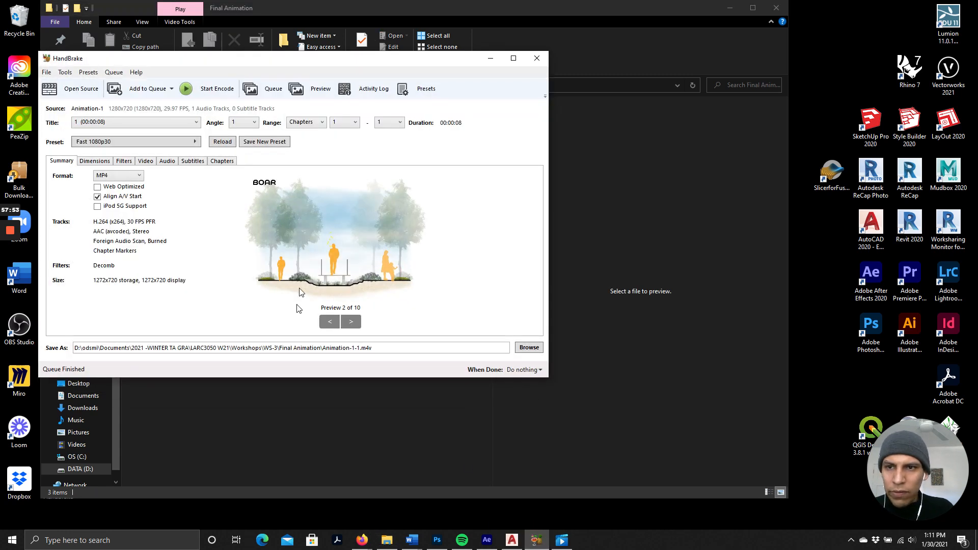
pyautogui.click(208, 91)
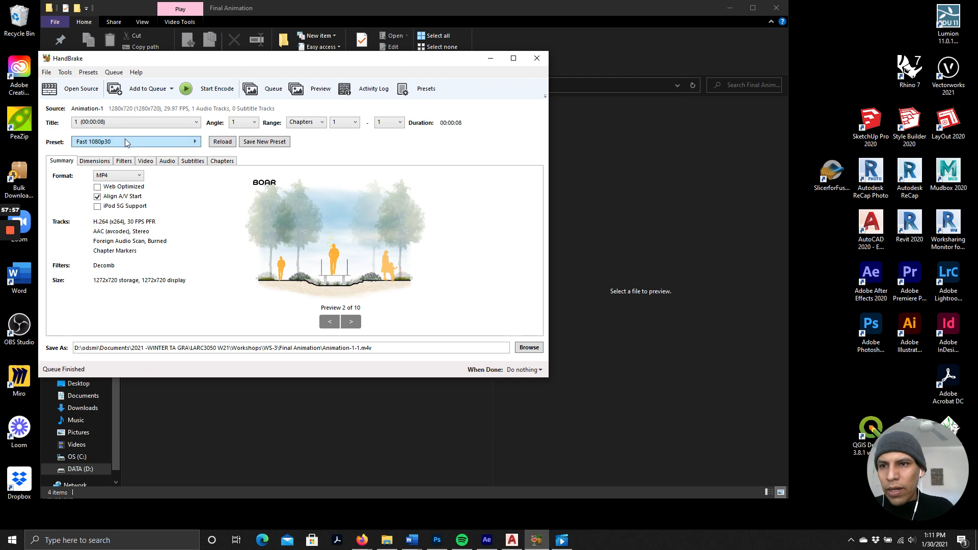
pyautogui.click(118, 176)
pyautogui.click(104, 185)
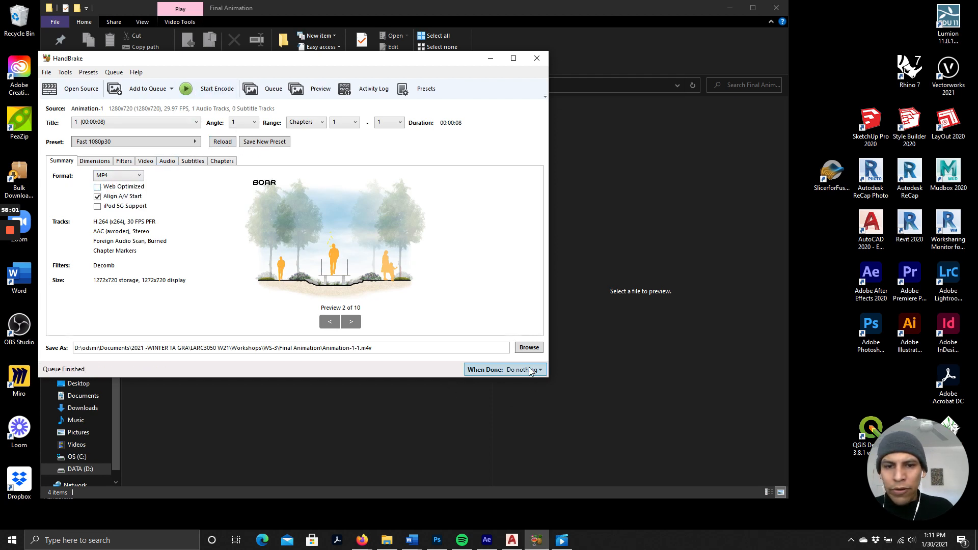
# Play the compressed Animation-1-1.m4v from the Final Animation folder in File Explorer to check it, and leave the video player.
pyautogui.click(490, 58)
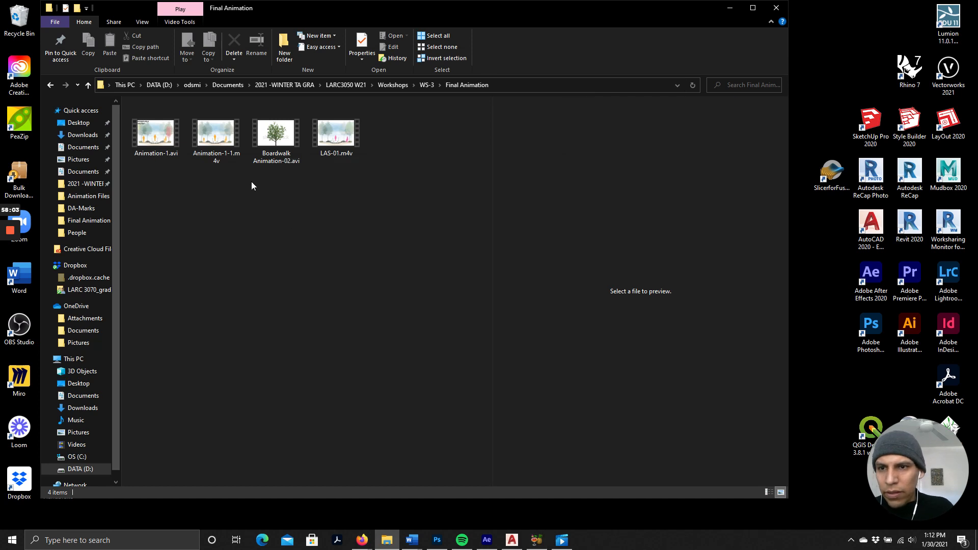
pyautogui.click(221, 135)
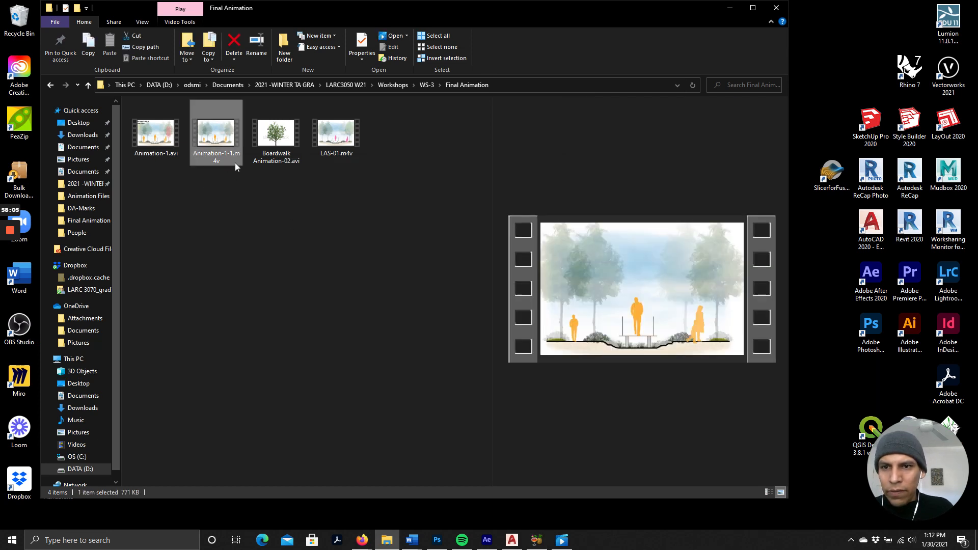
pyautogui.doubleClick(214, 140)
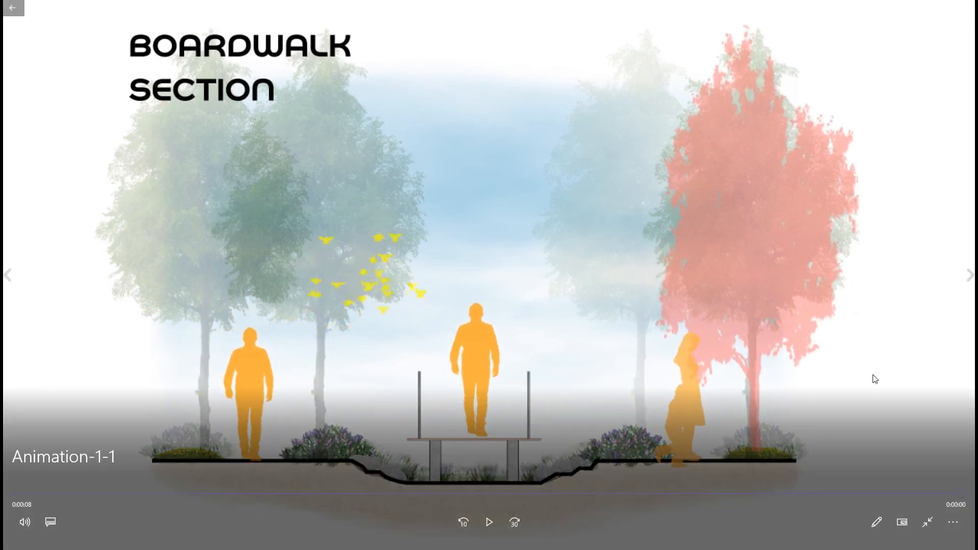
pyautogui.click(16, 9)
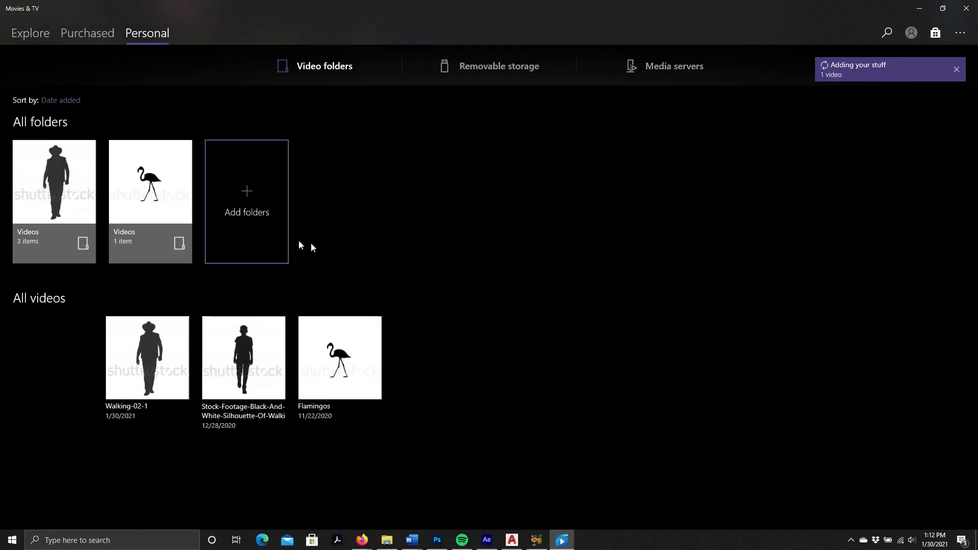
pyautogui.click(931, 6)
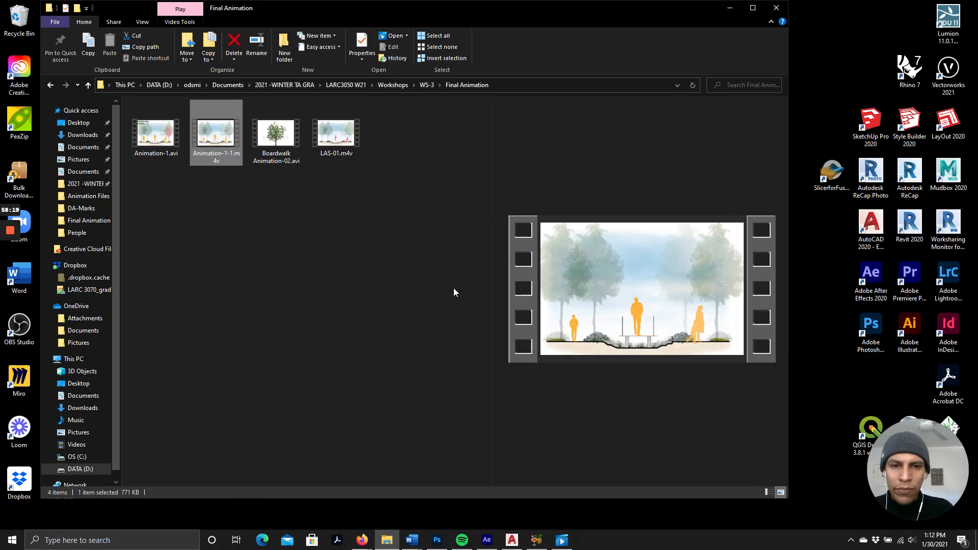
# Move the File Explorer window aside, make it wider and shorter, and minimize it to show the desktop.
pyautogui.click(344, 281)
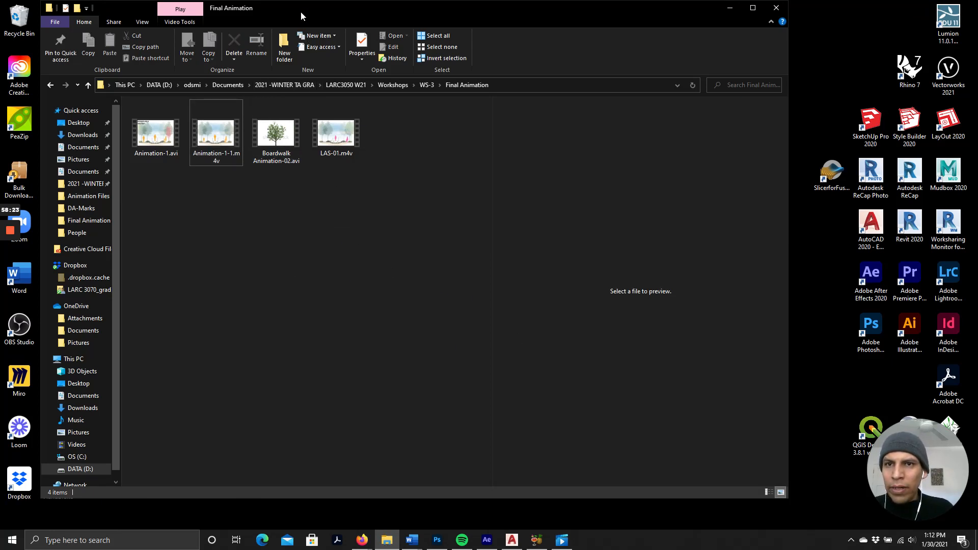
pyautogui.moveTo(302, 11); pyautogui.dragTo(266, 12)
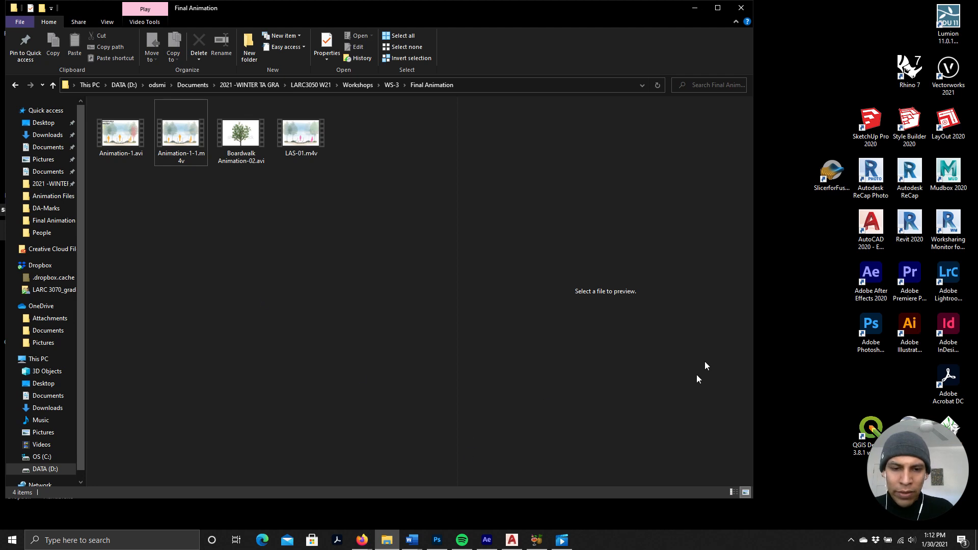
pyautogui.moveTo(756, 203); pyautogui.dragTo(823, 204)
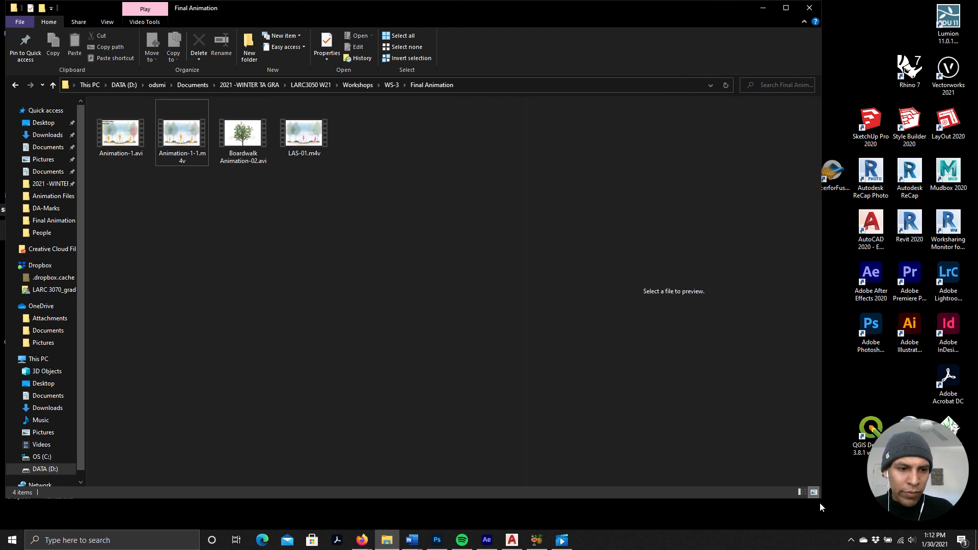
pyautogui.moveTo(821, 500); pyautogui.dragTo(887, 390)
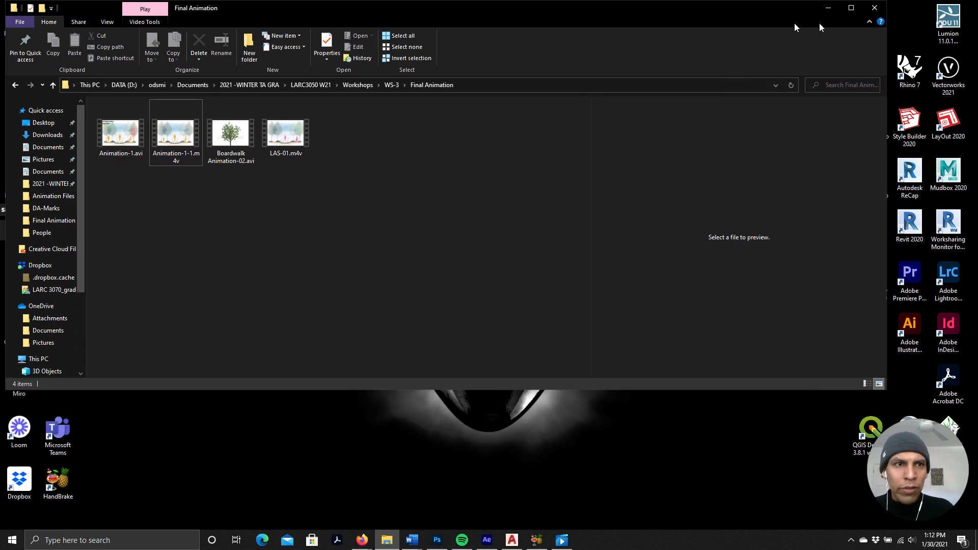
pyautogui.click(829, 11)
pyautogui.click(405, 346)
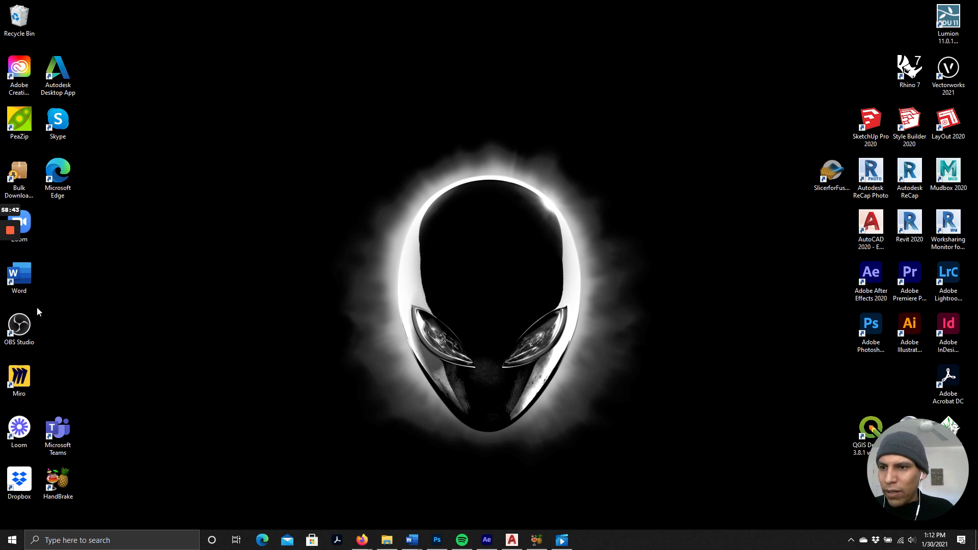
pyautogui.moveTo(14, 232)
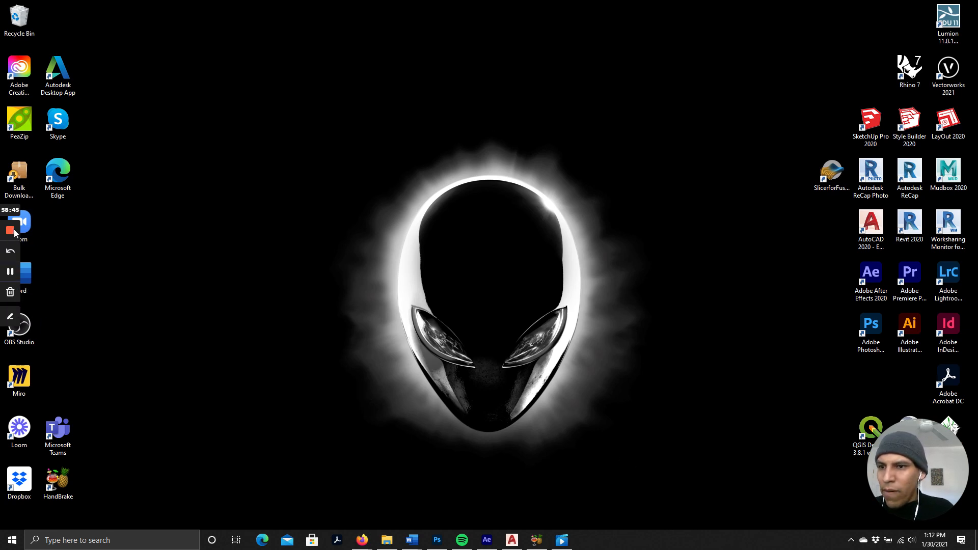